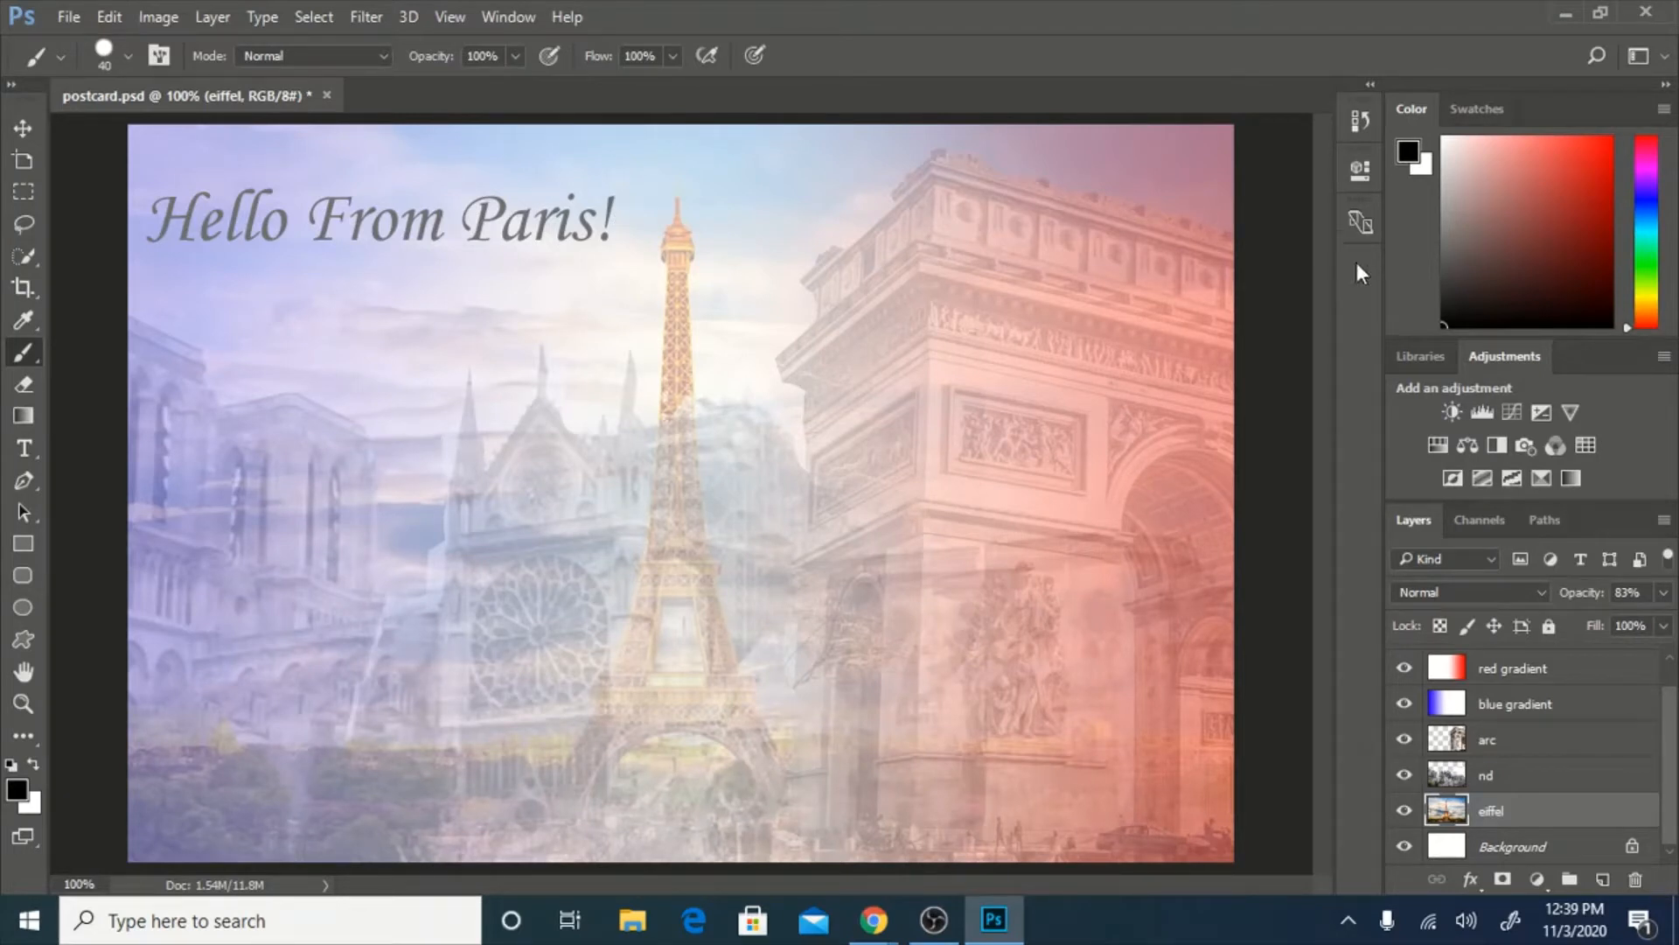
Start a new document and name it with the author's first name followed by "_postcard_boston".
left_click(75, 5)
left_click(91, 46)
left_click(22, 20)
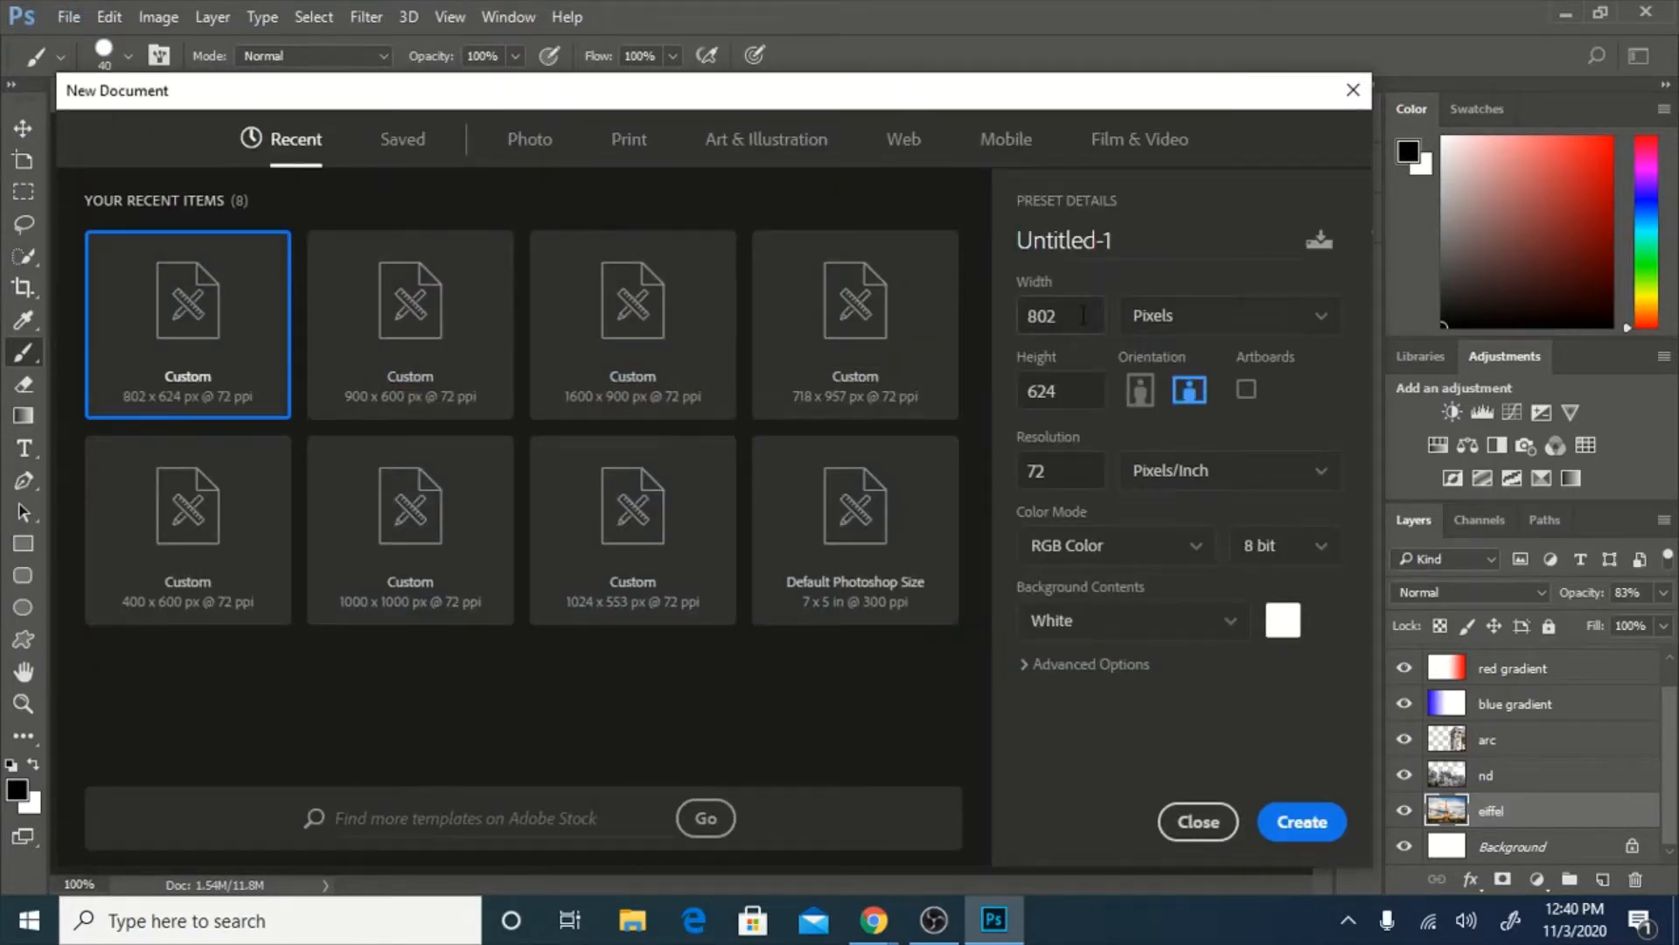
left_click(1130, 257)
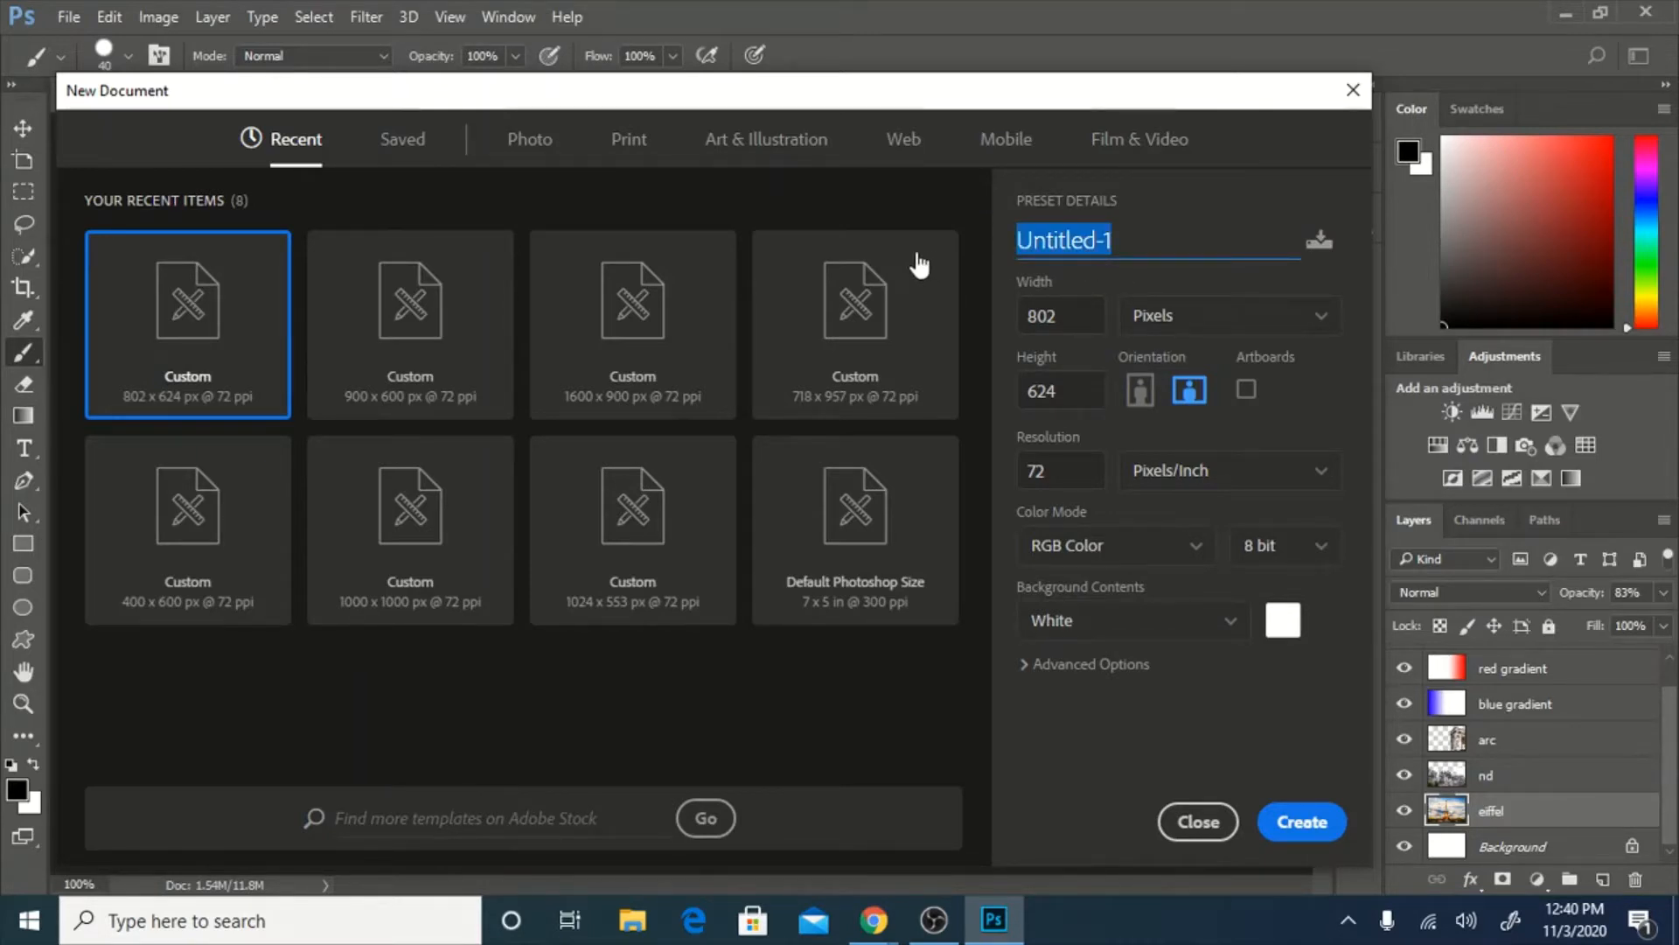
type("shrey")
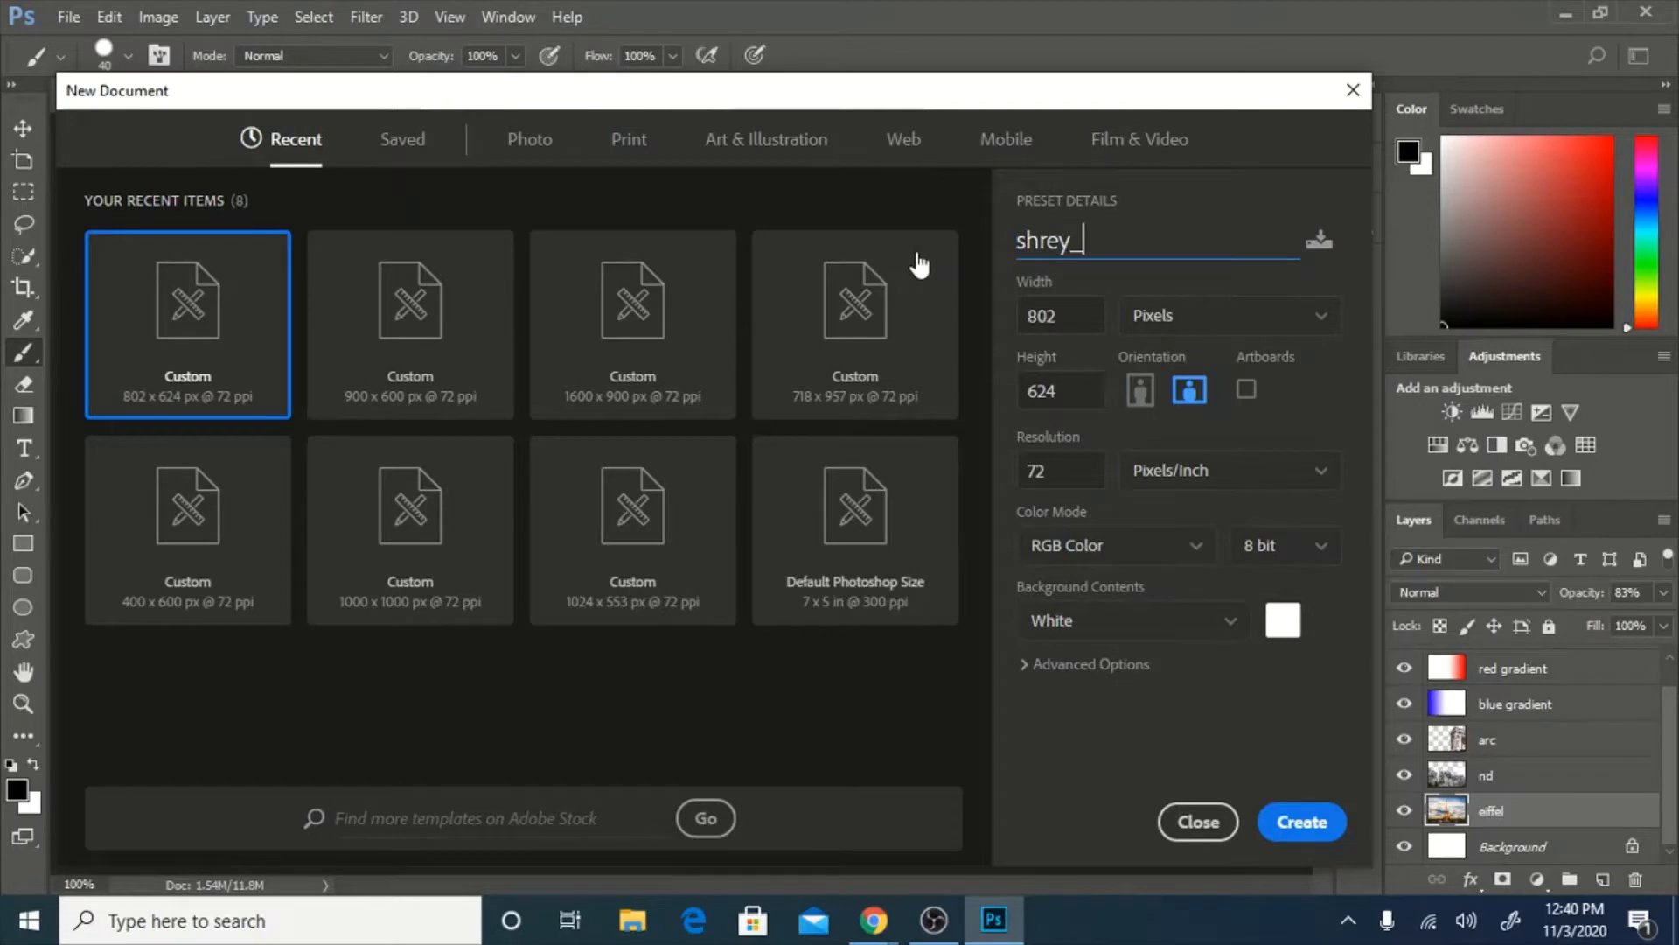
type("_postc")
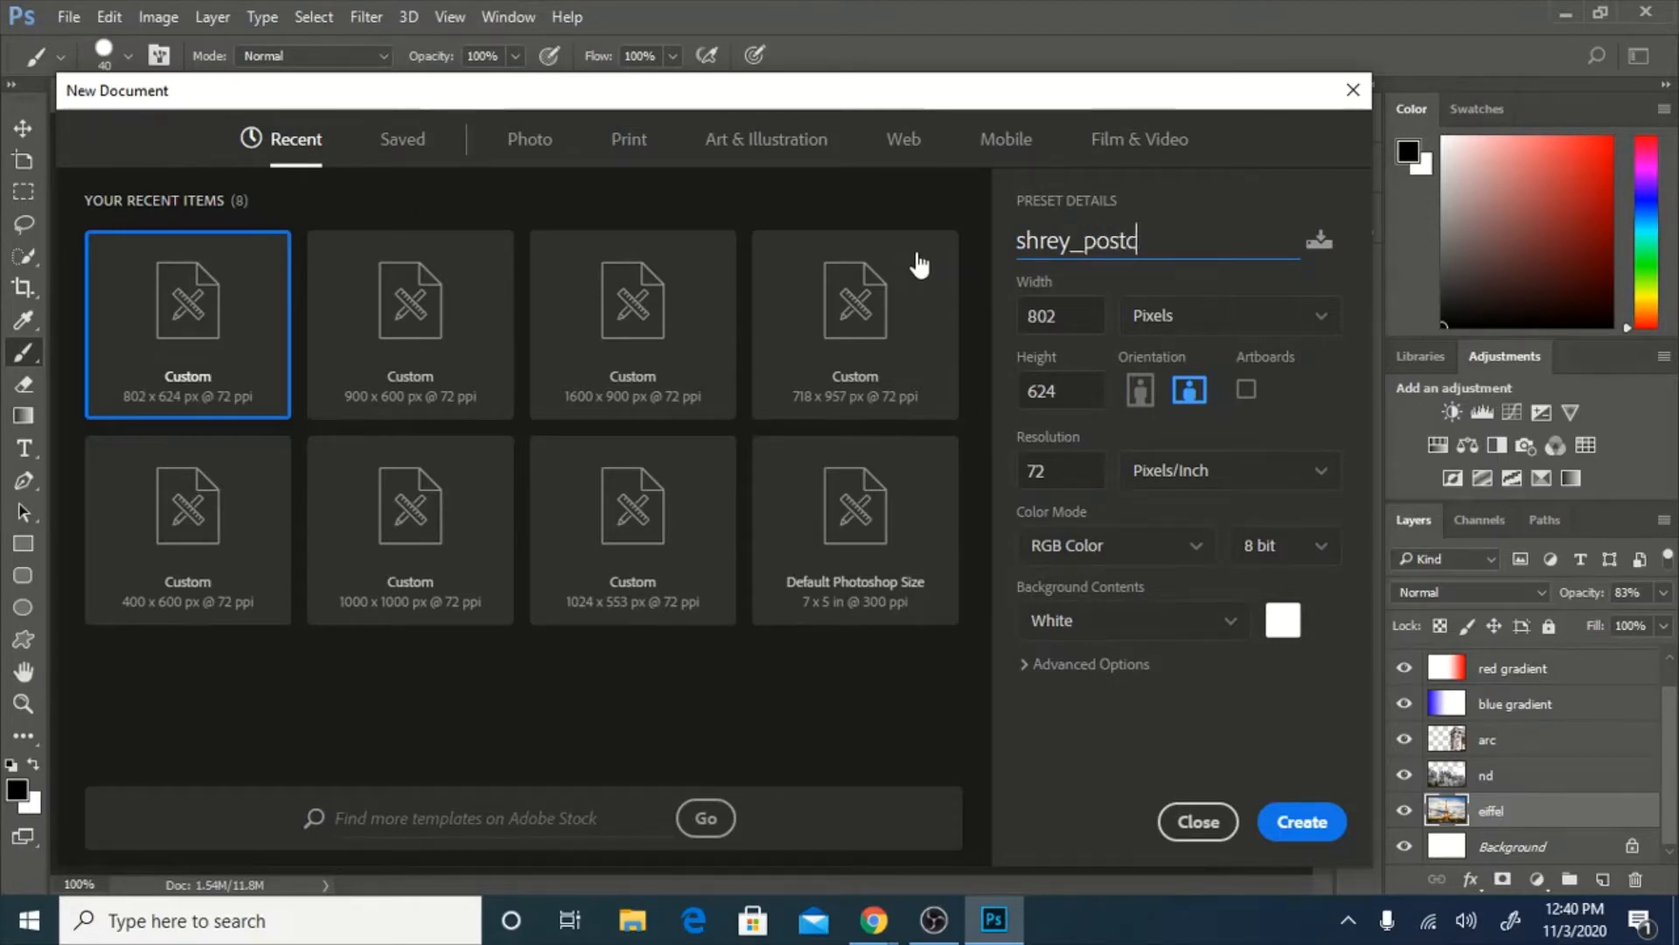
type("ard_boston")
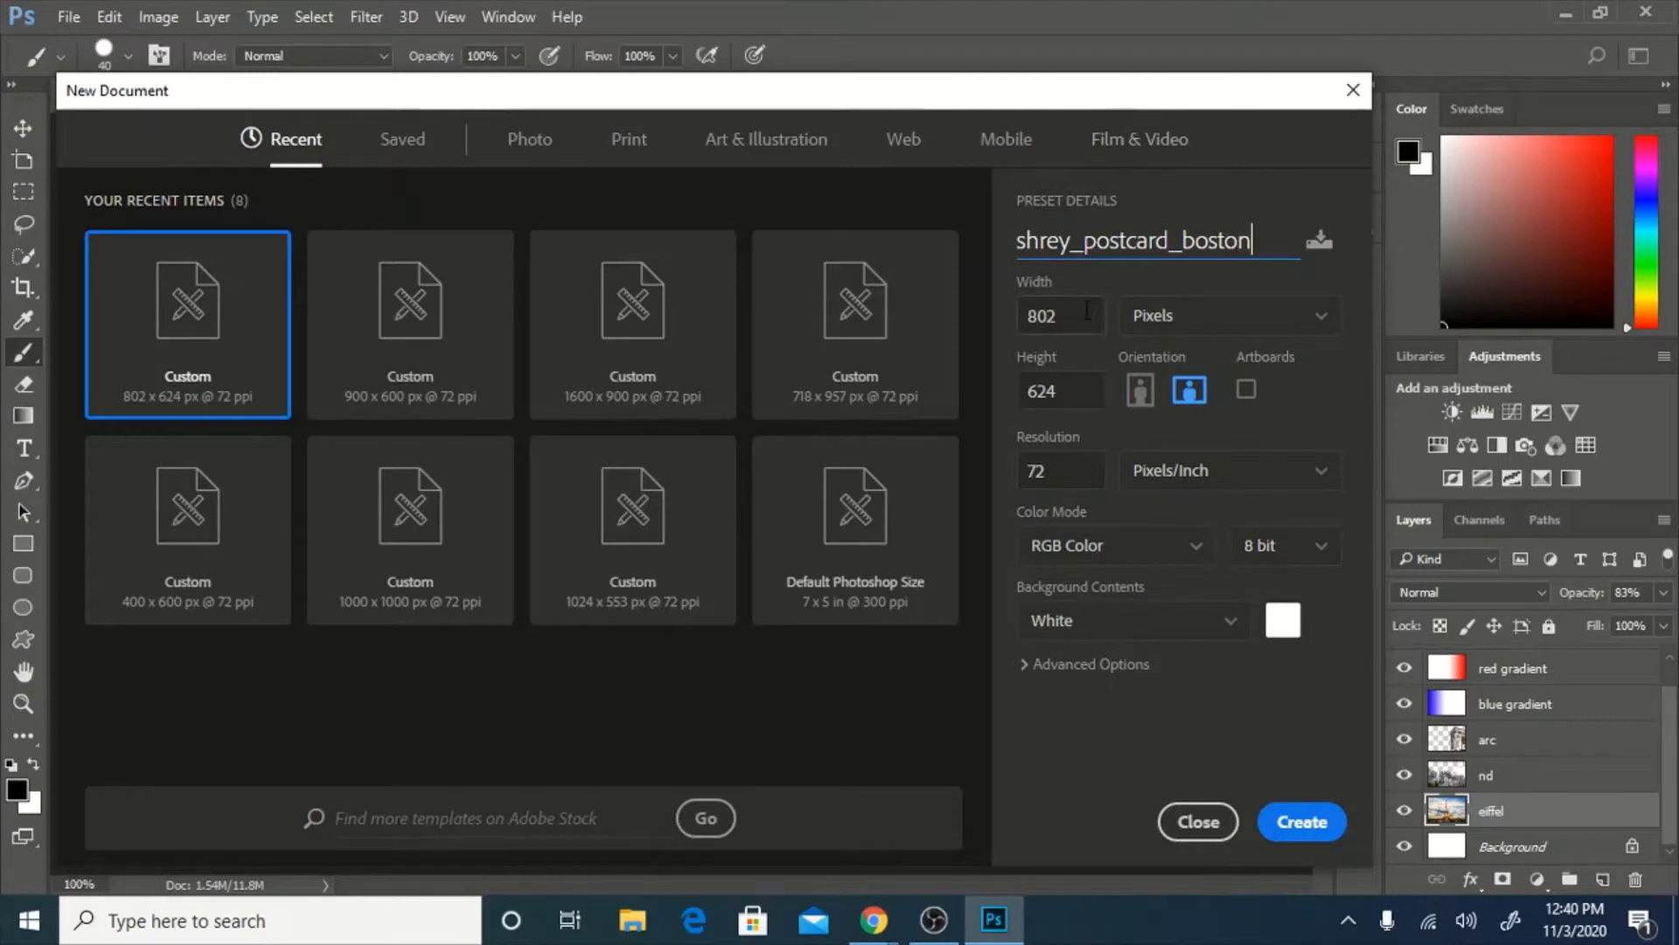
Set the new document's size to 1000 by 700 pixels and create it.
key("Tab")
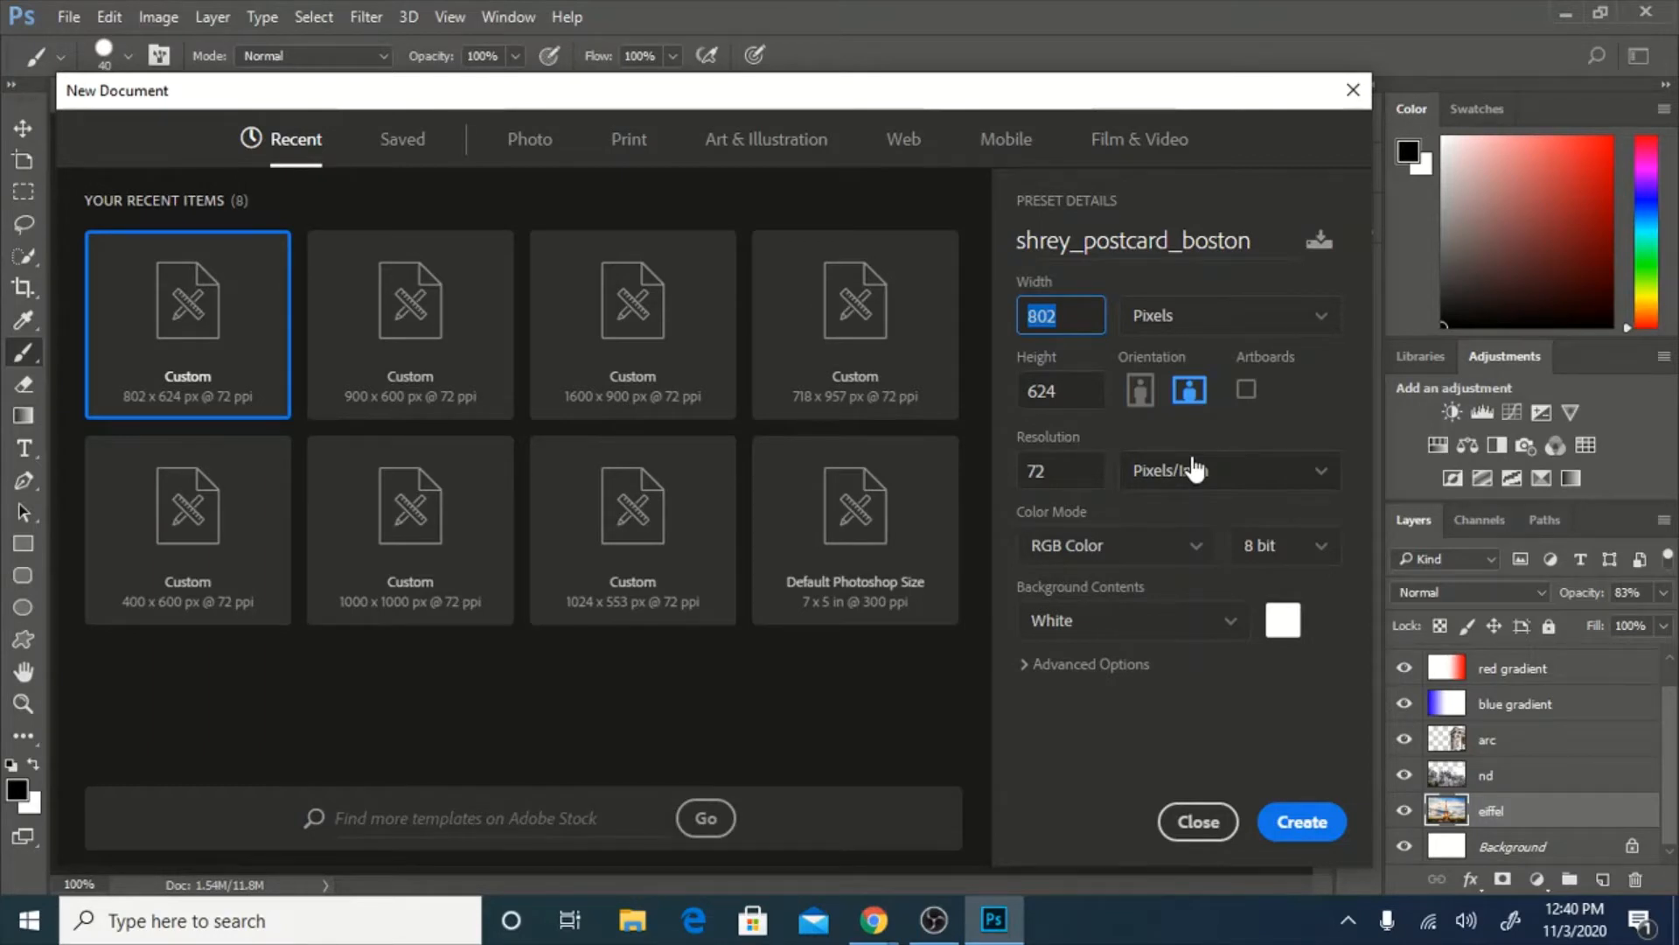
type("7")
key("BackSpace")
key("Return")
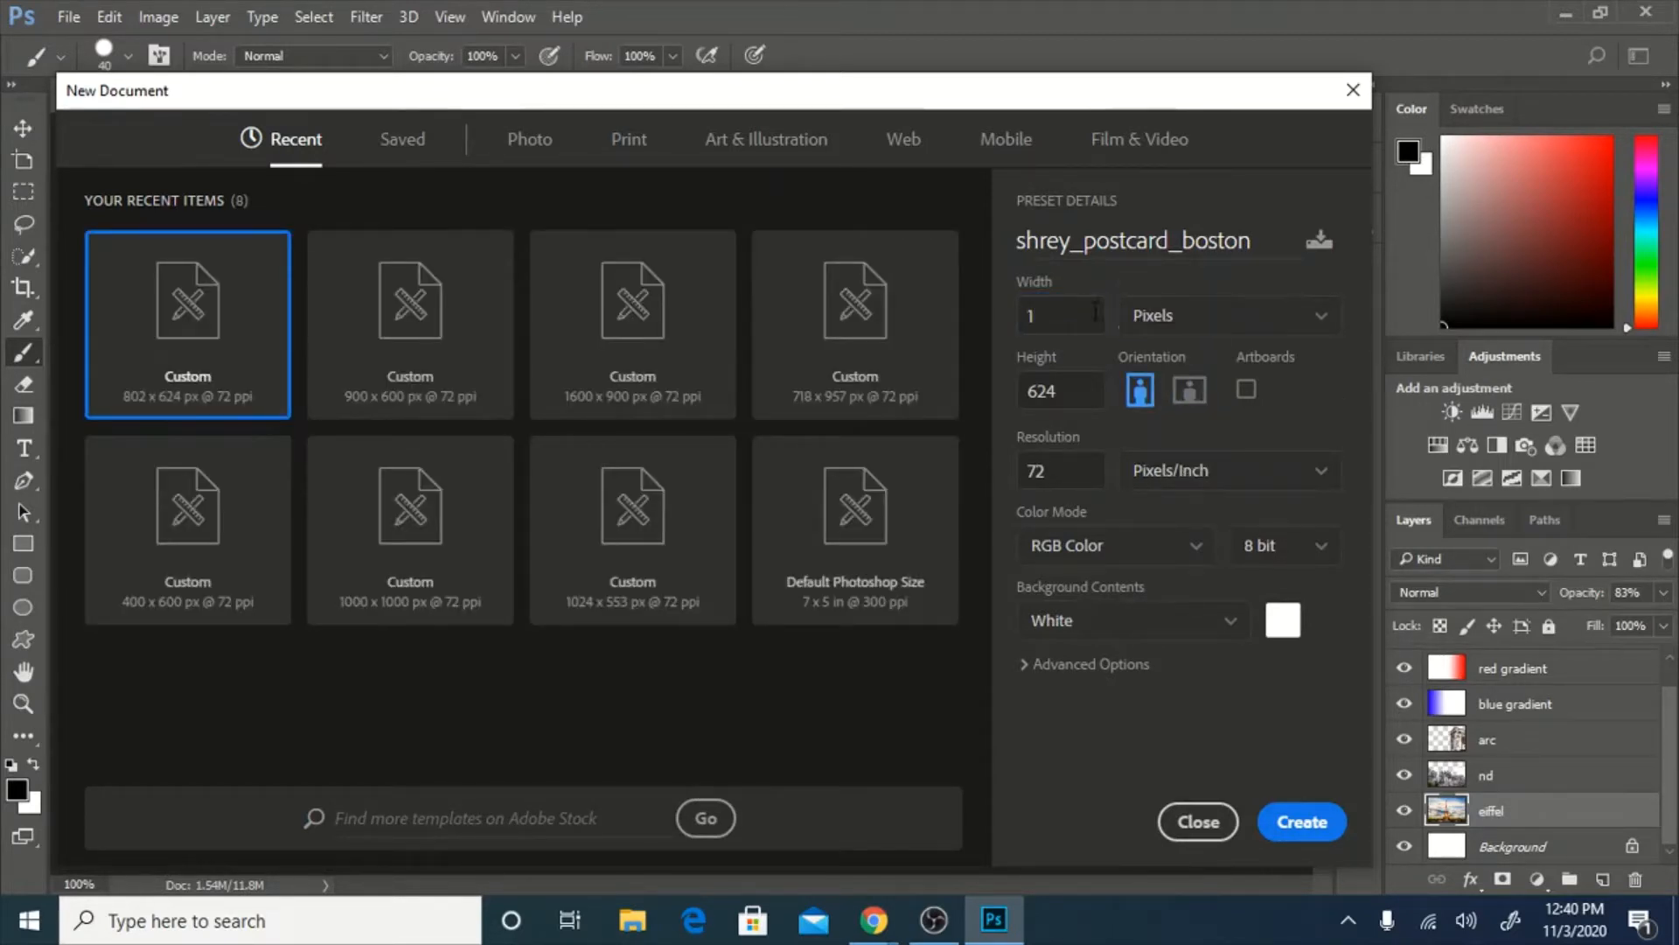
left_click(1068, 316)
type("000")
left_click(1064, 392)
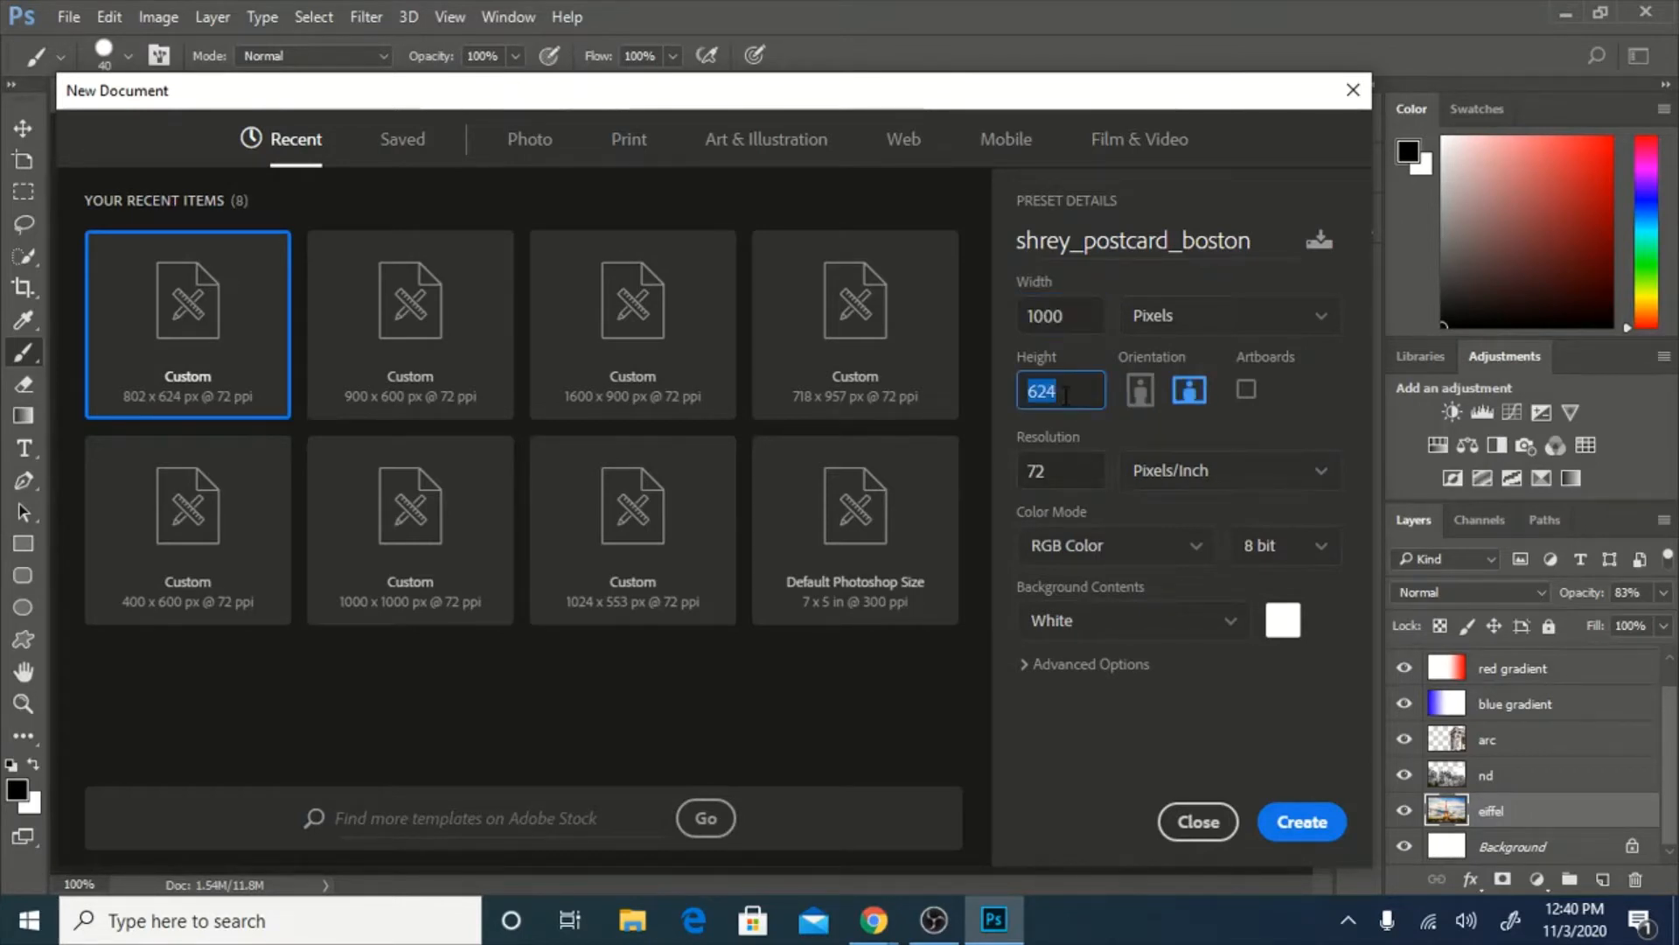
type("700")
left_click(1196, 98)
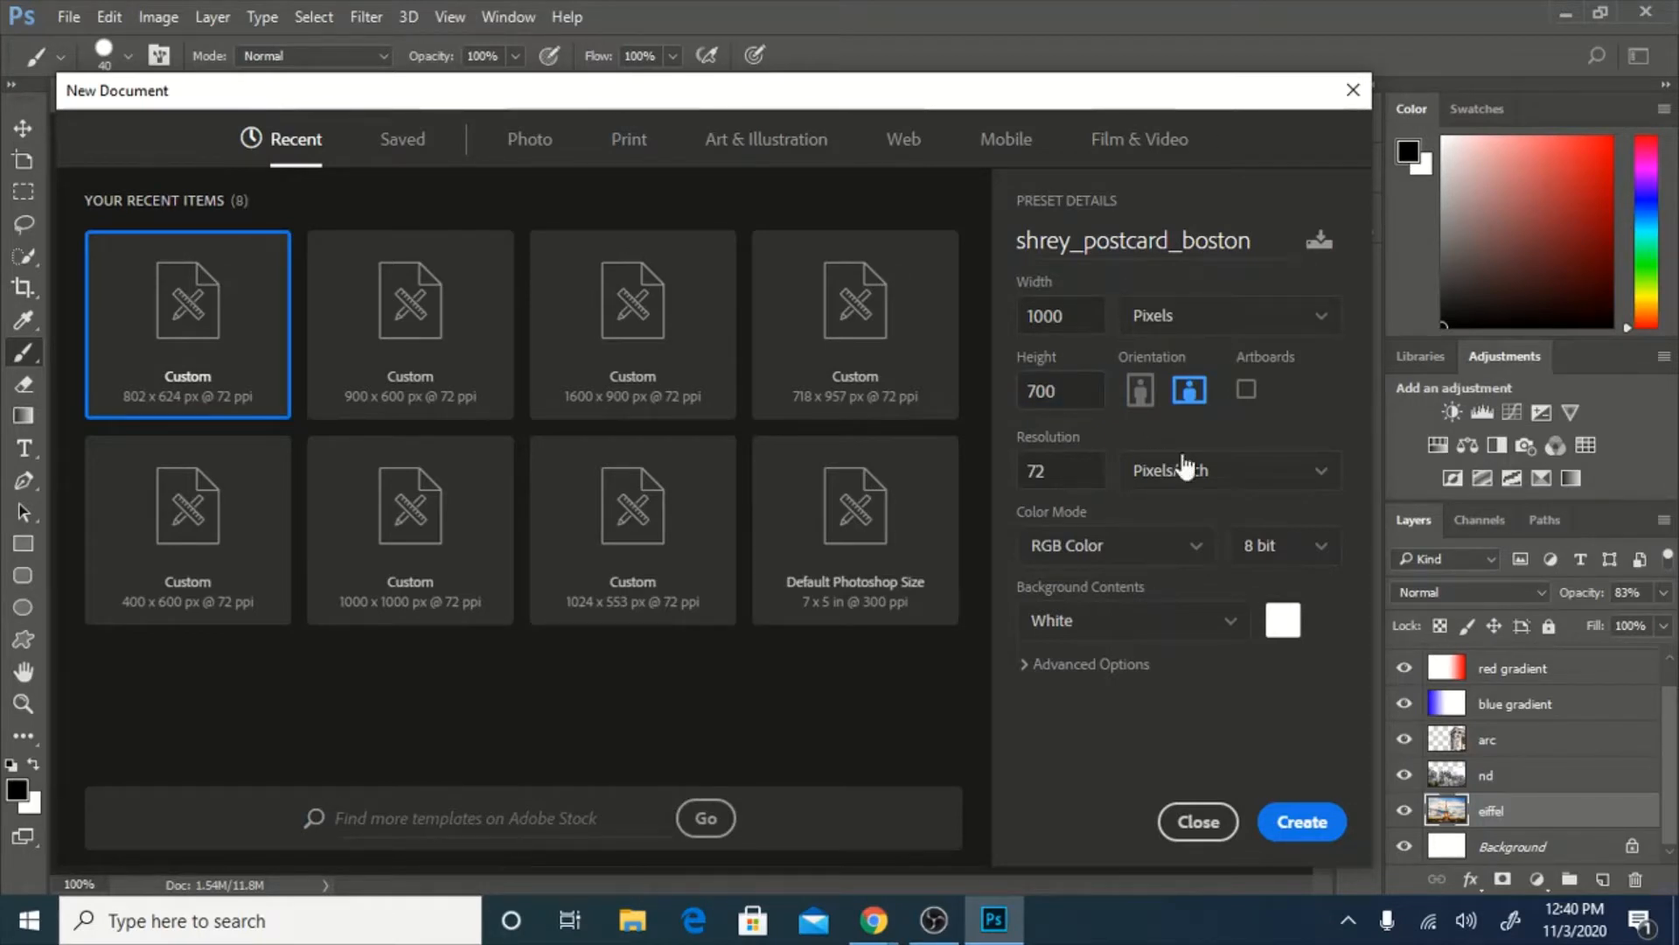
left_click(1293, 822)
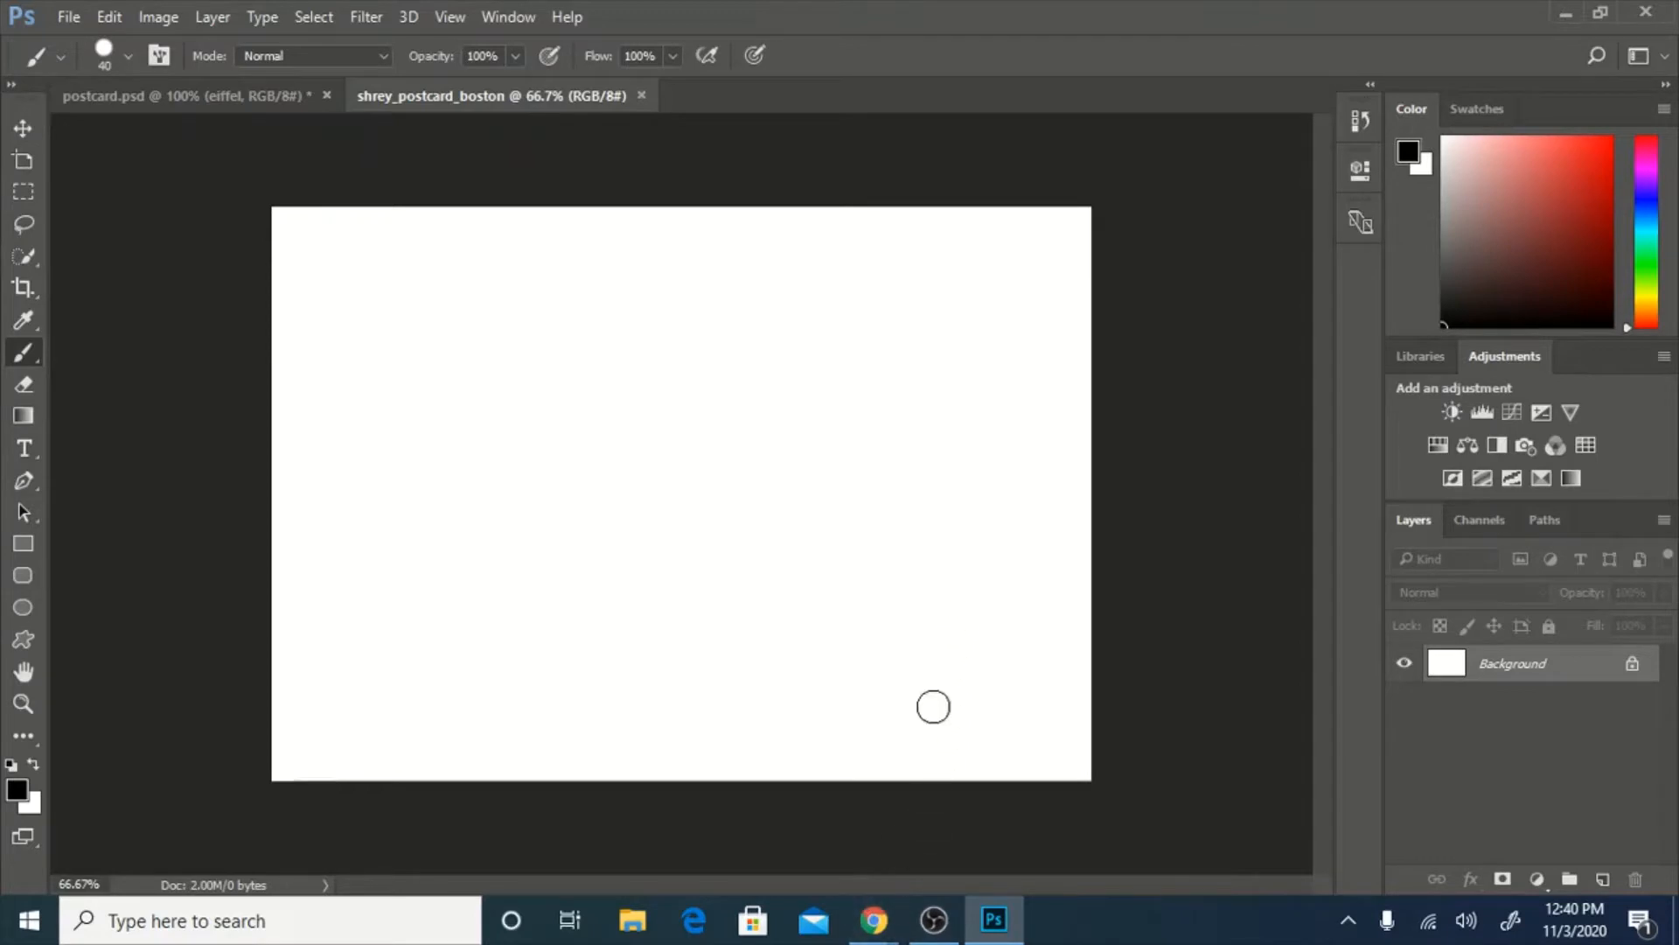
Switch to the blank Chrome window and search Google for "boston skyline".
mouse_move(879, 927)
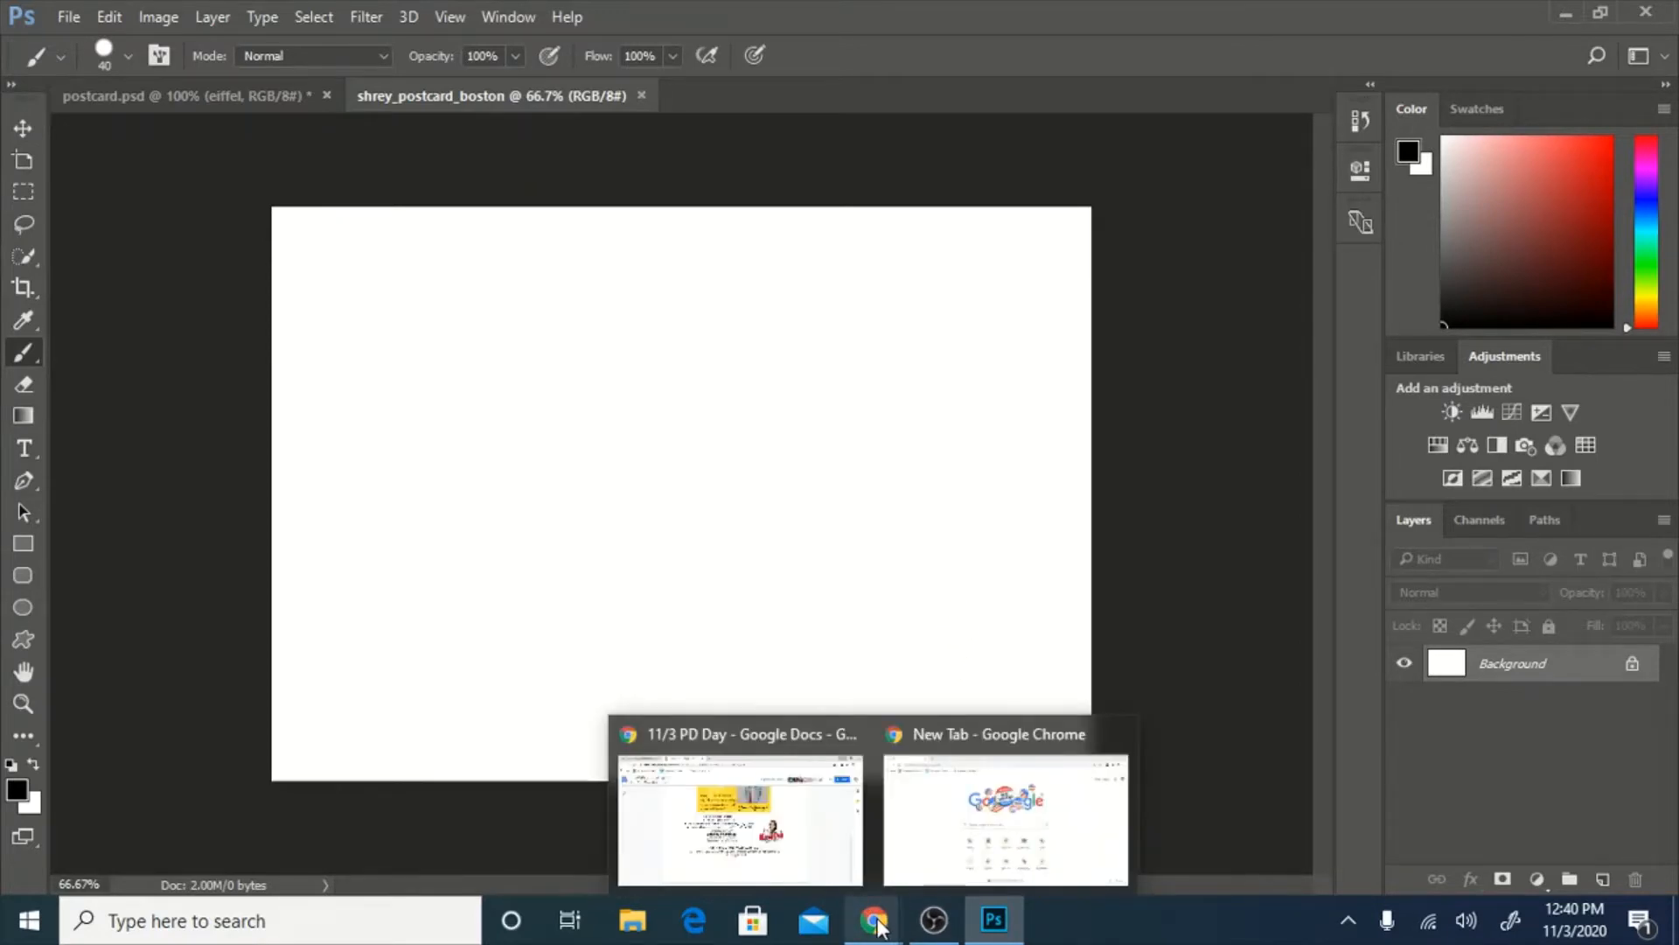
left_click(985, 848)
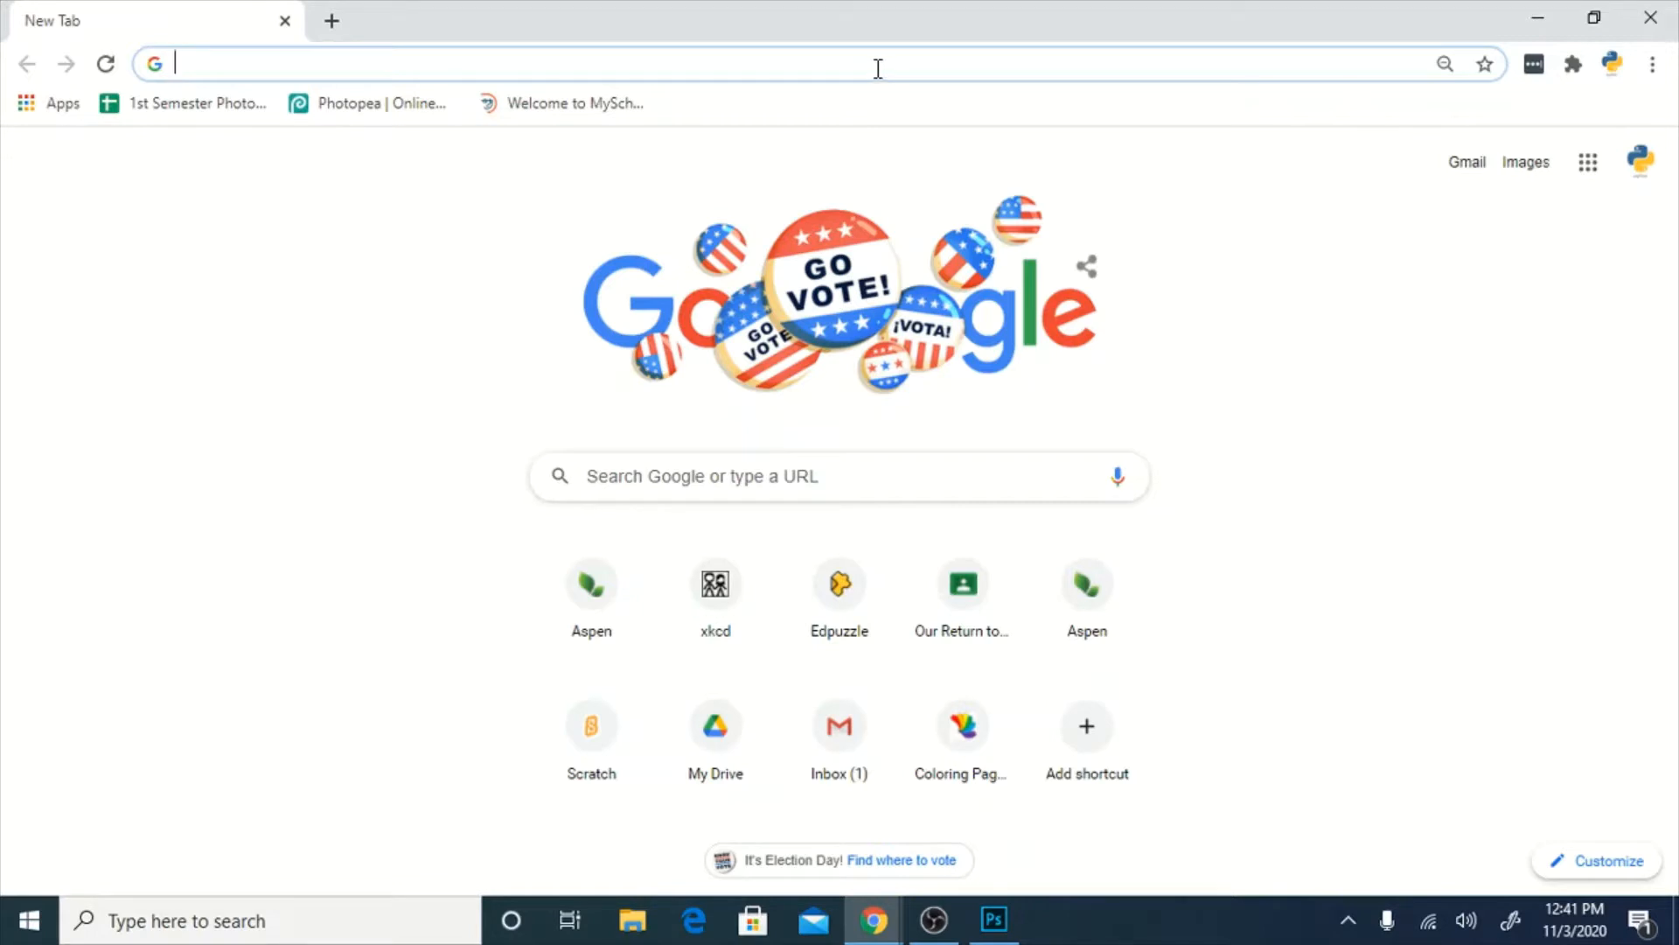
type("bost")
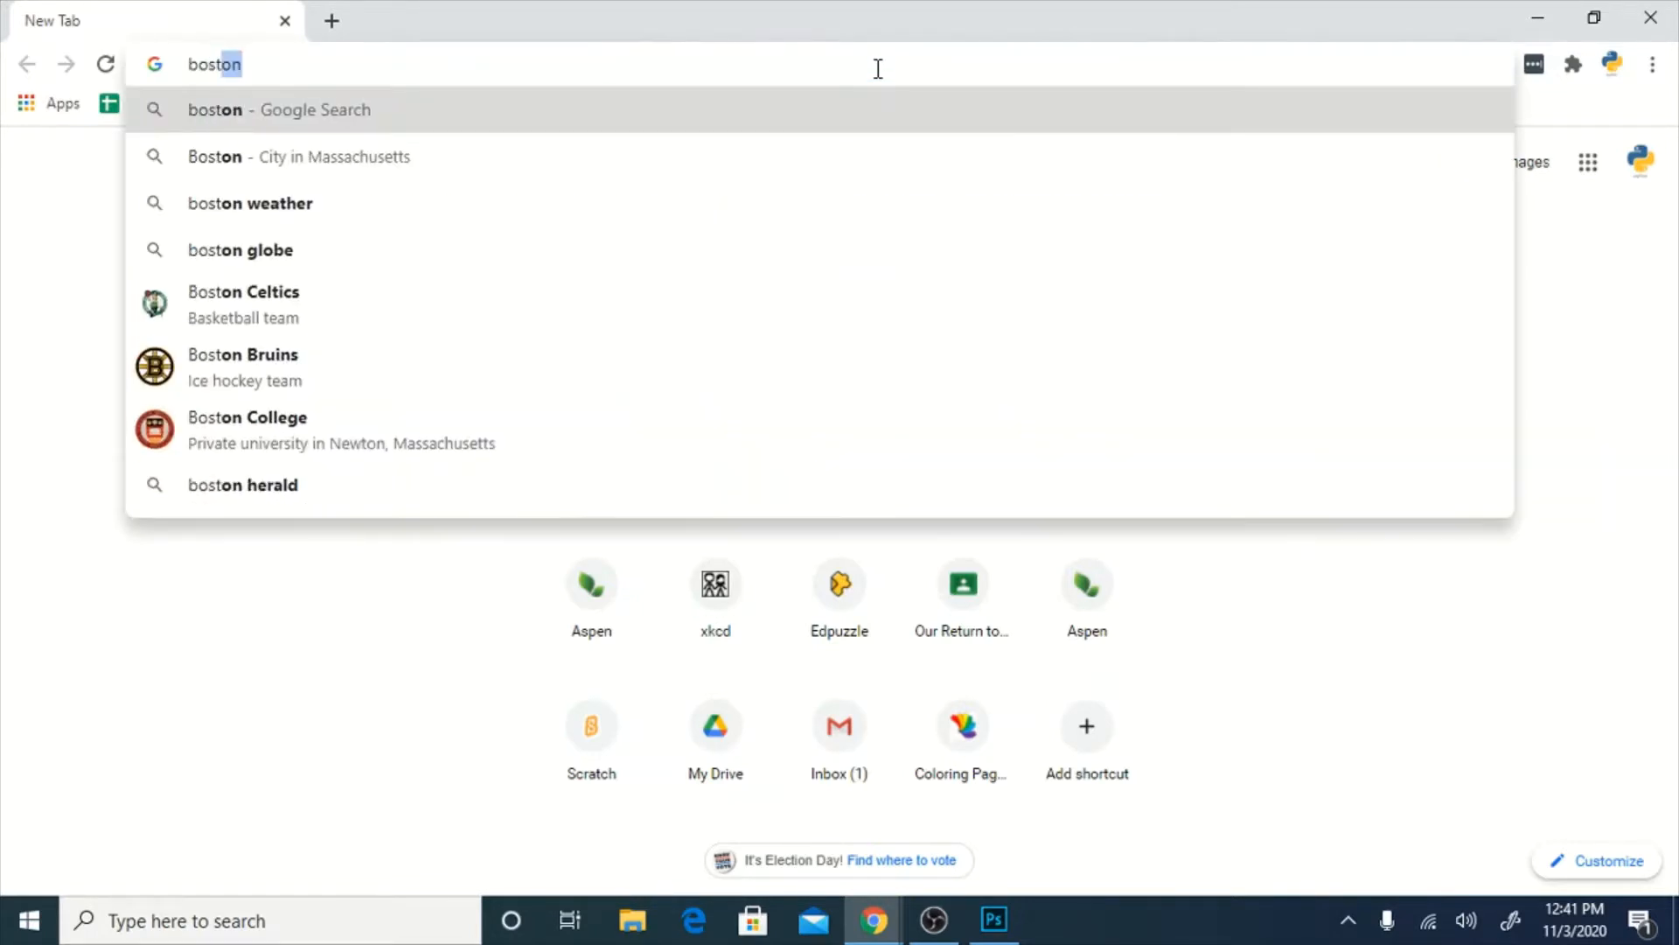
type("on skyline")
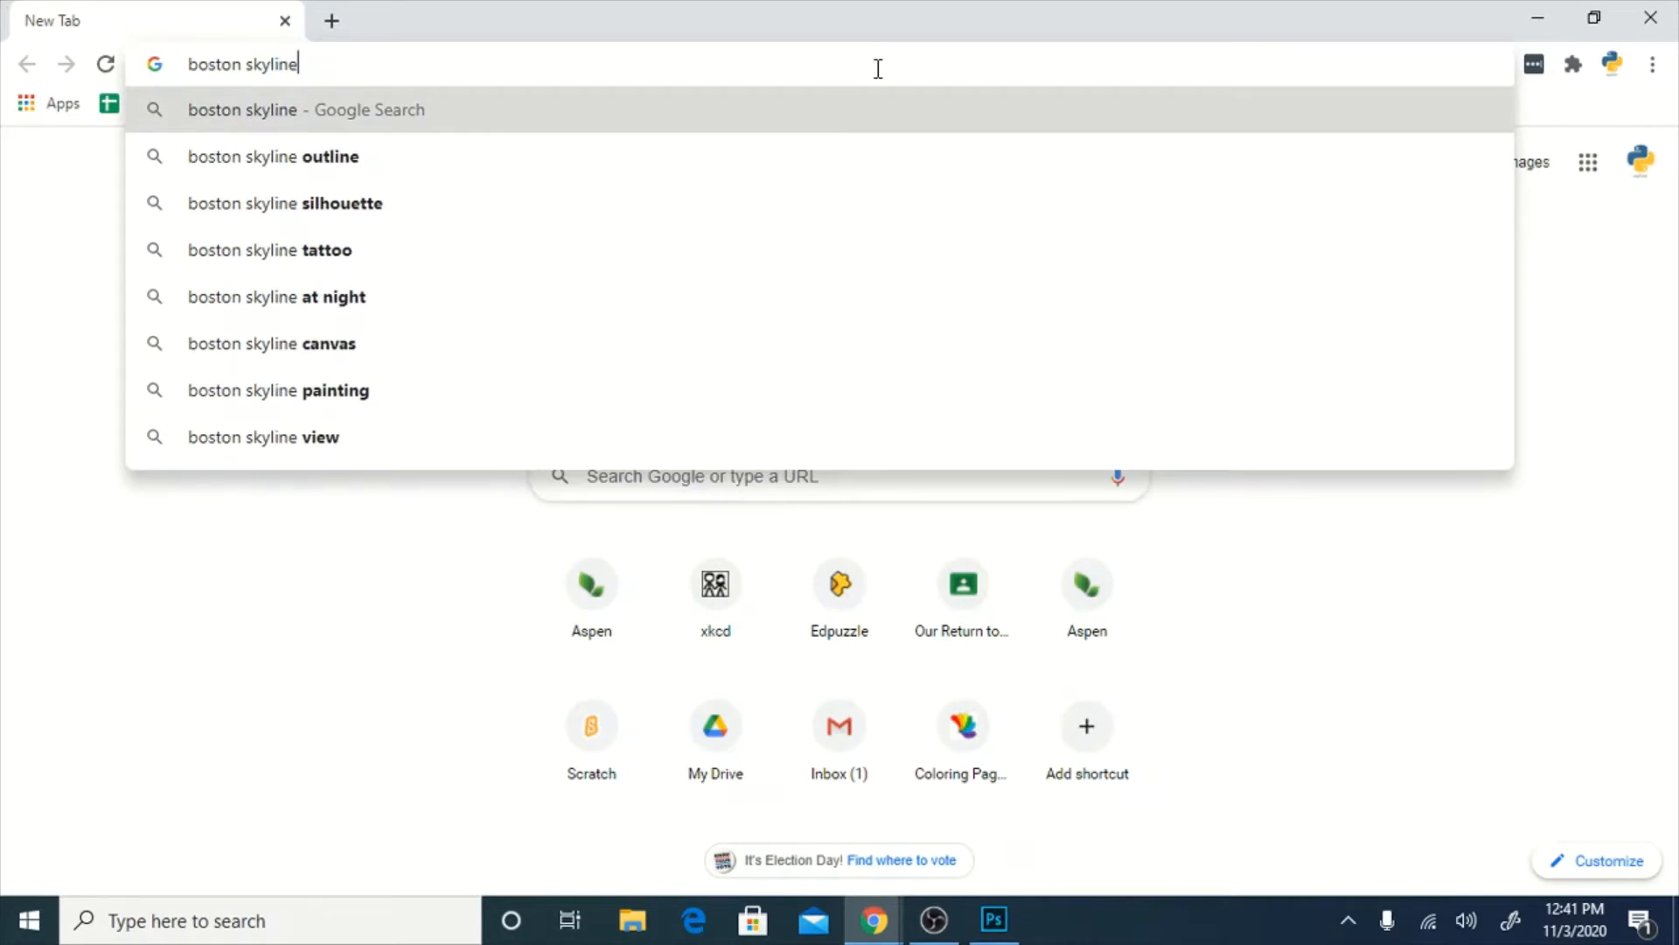
key("Return")
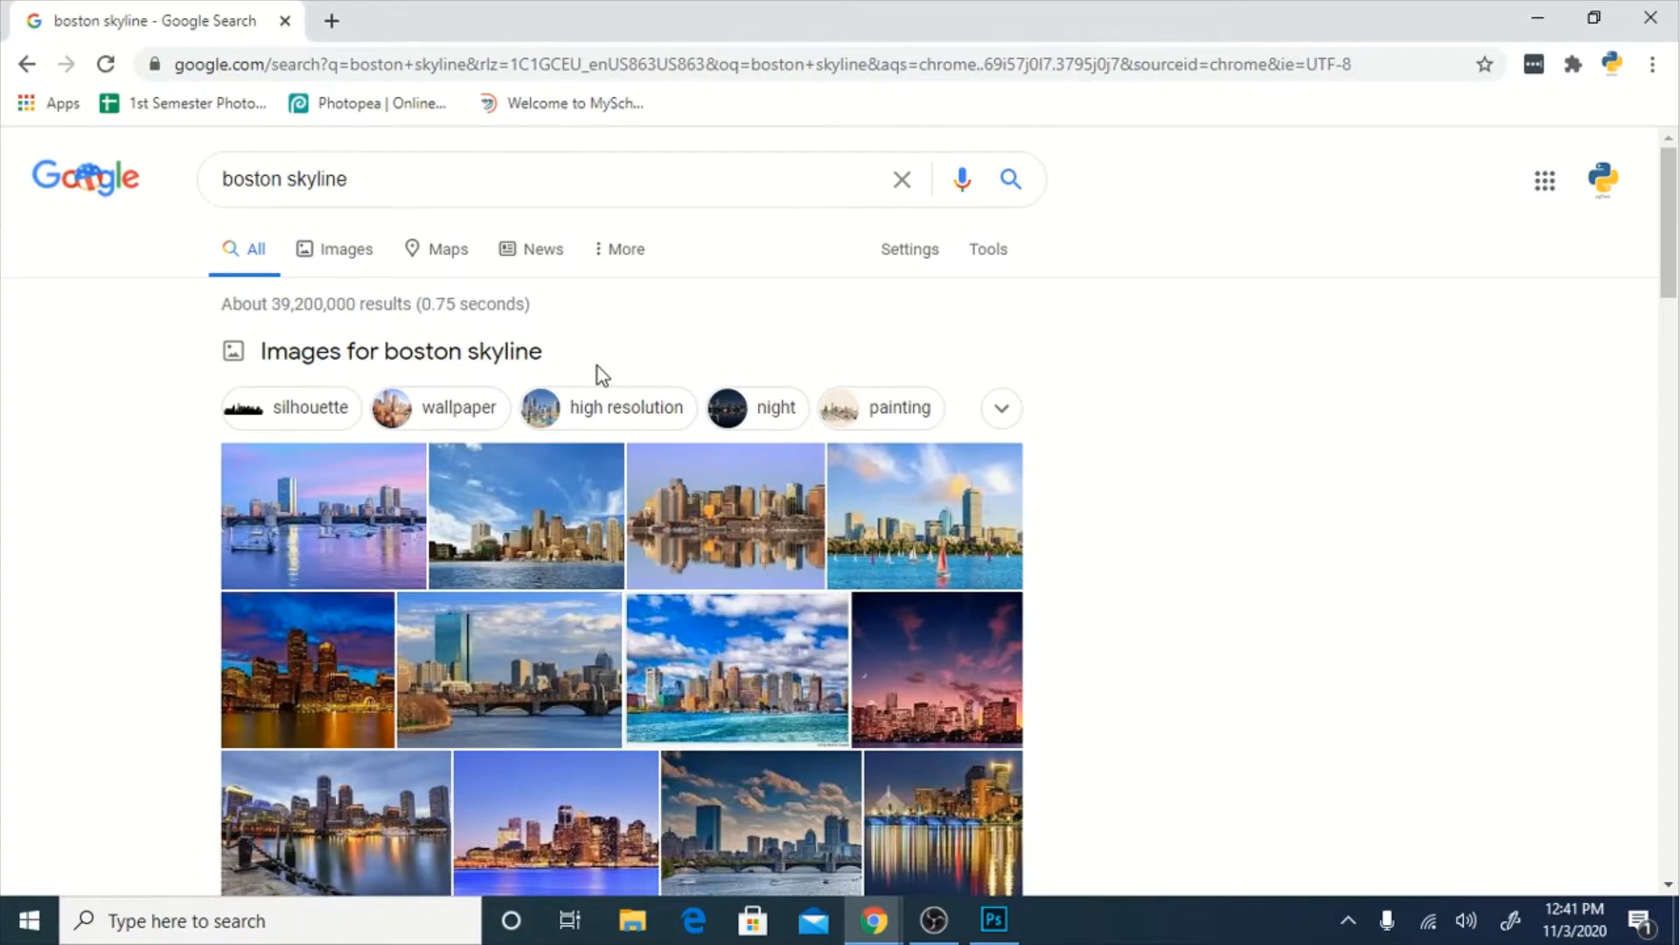
Copy the Boston skyline image with the red sailboat and paste it into the Photoshop postcard document.
left_click(959, 523)
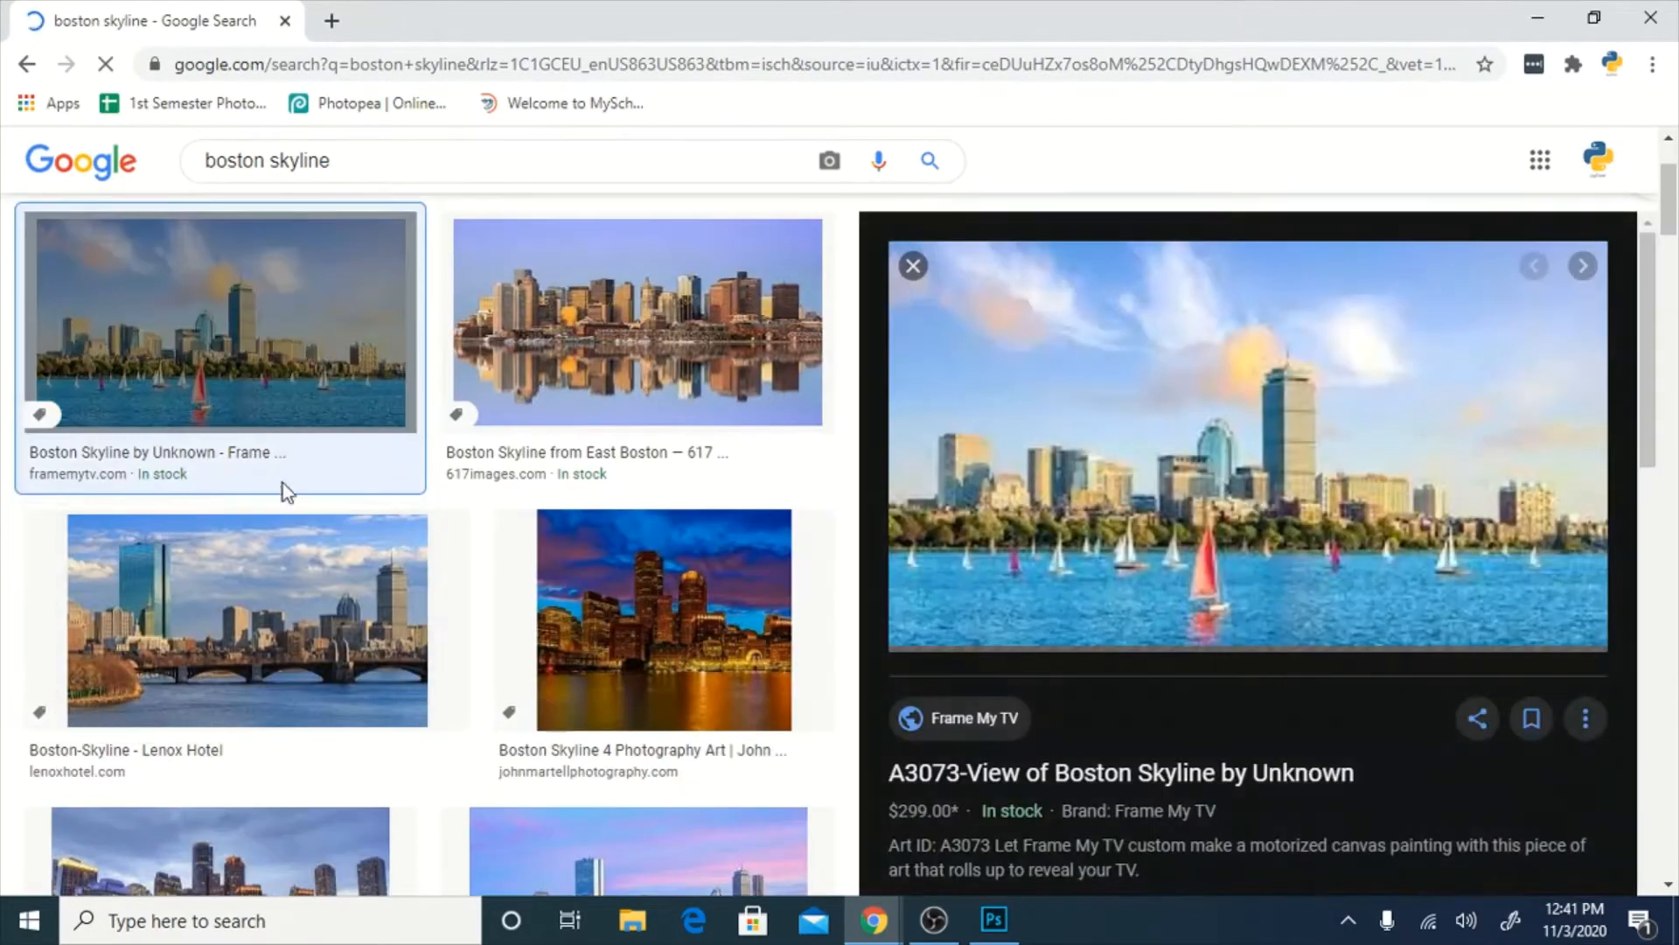
right_click(1309, 504)
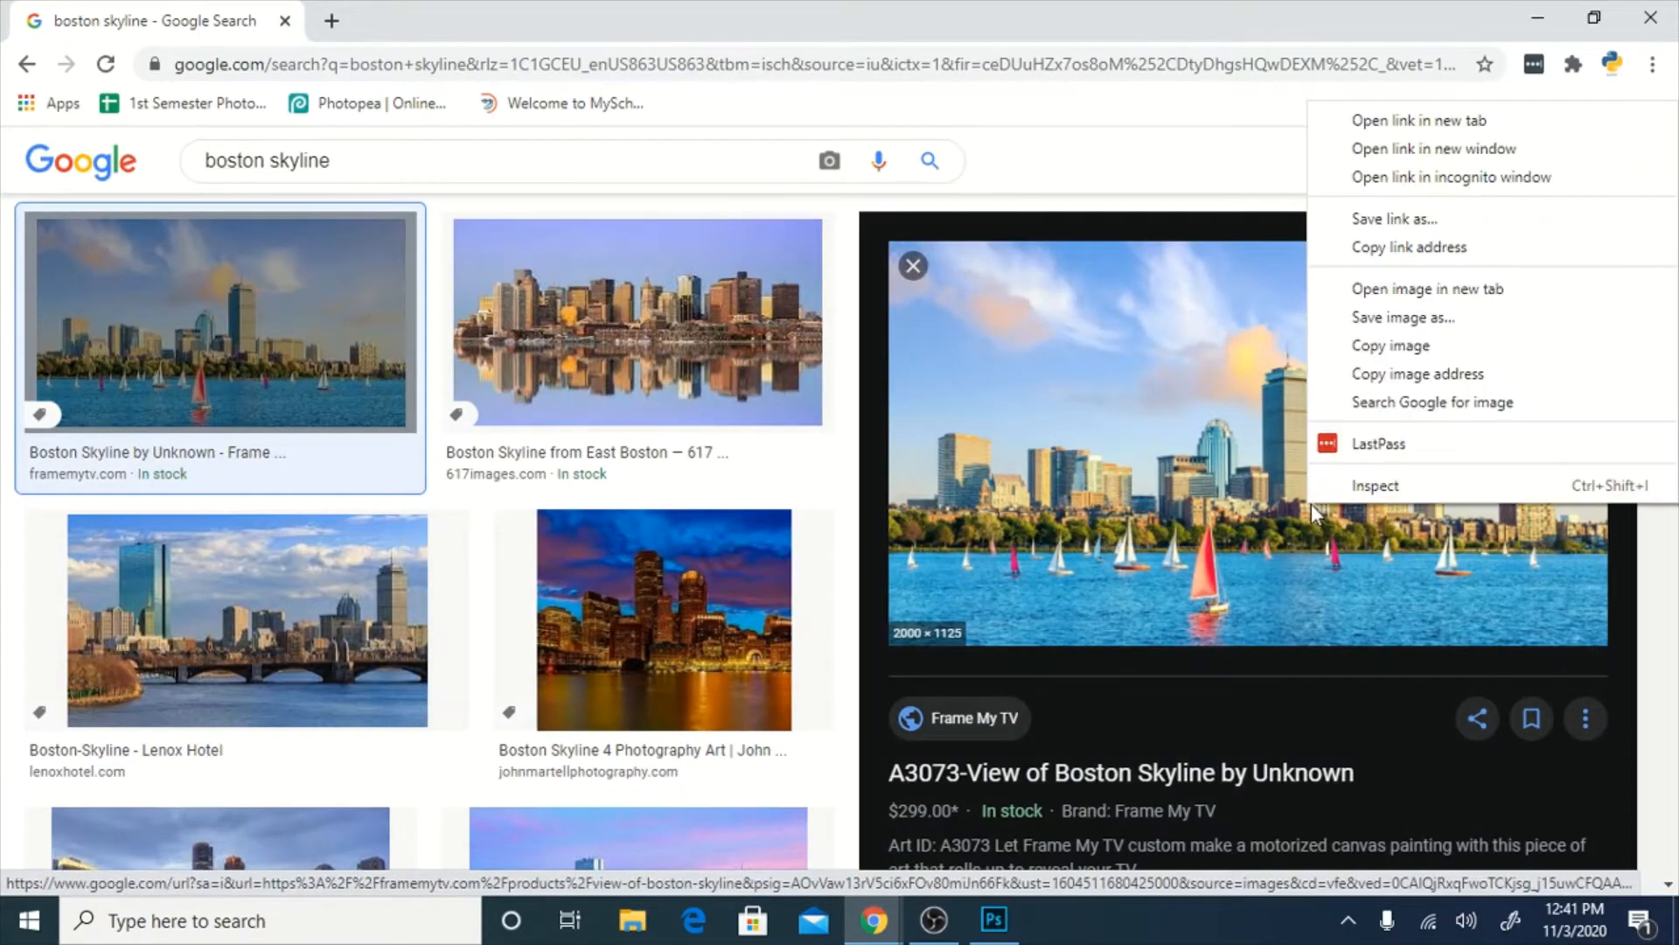
left_click(1463, 346)
left_click(994, 919)
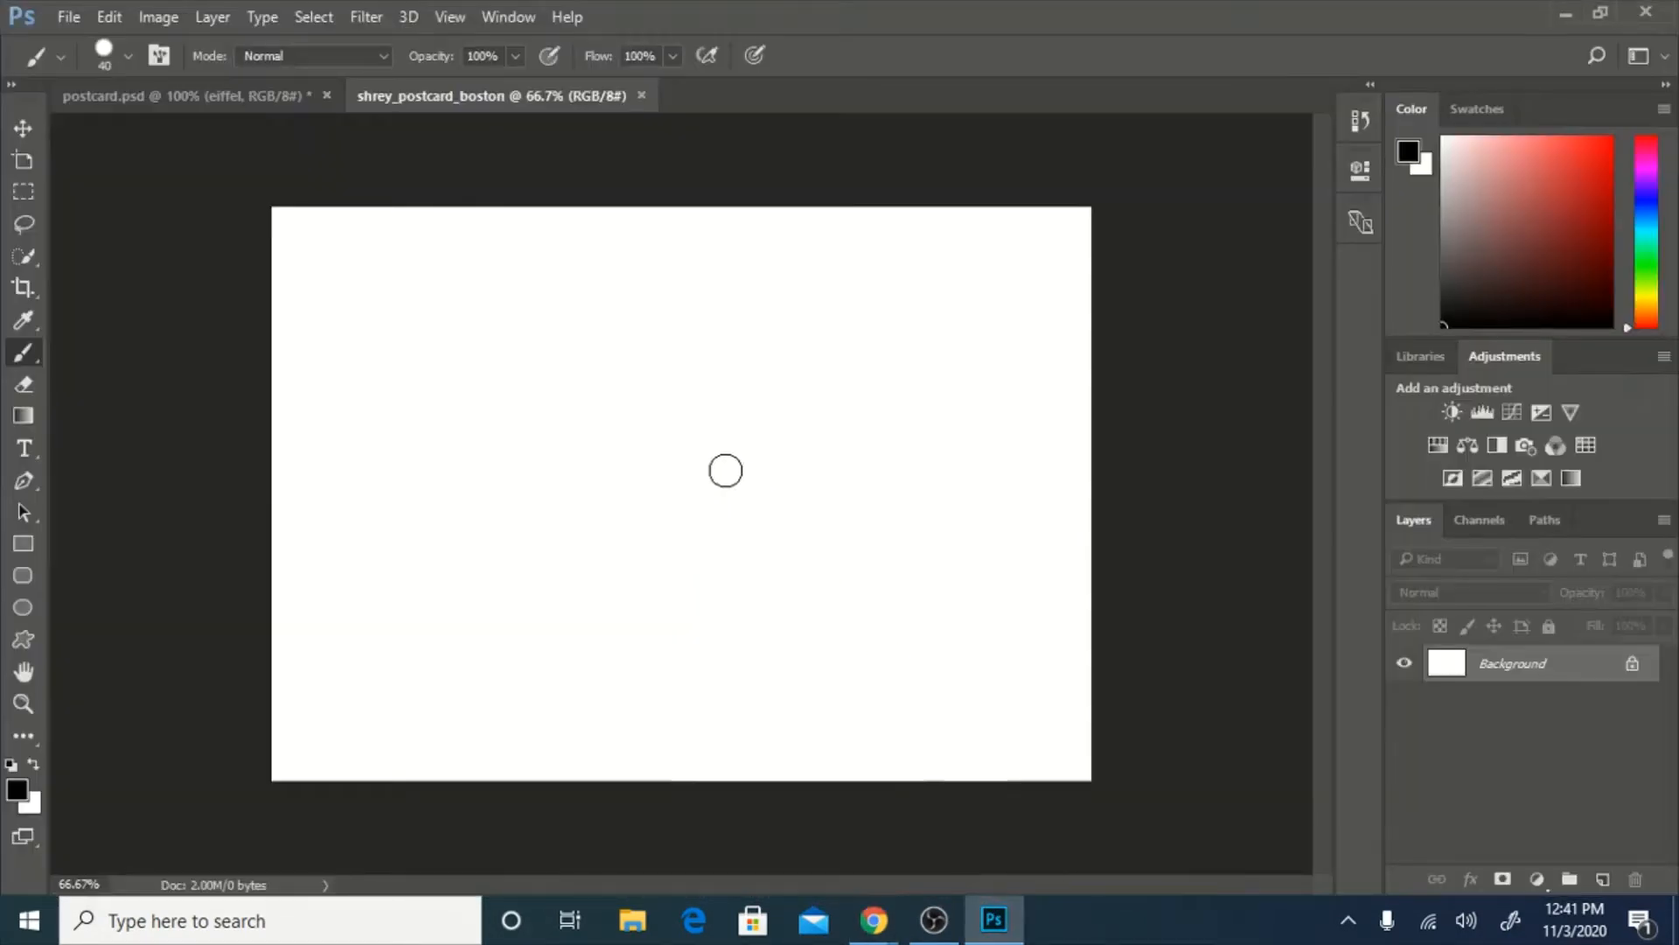
key("ctrl+v")
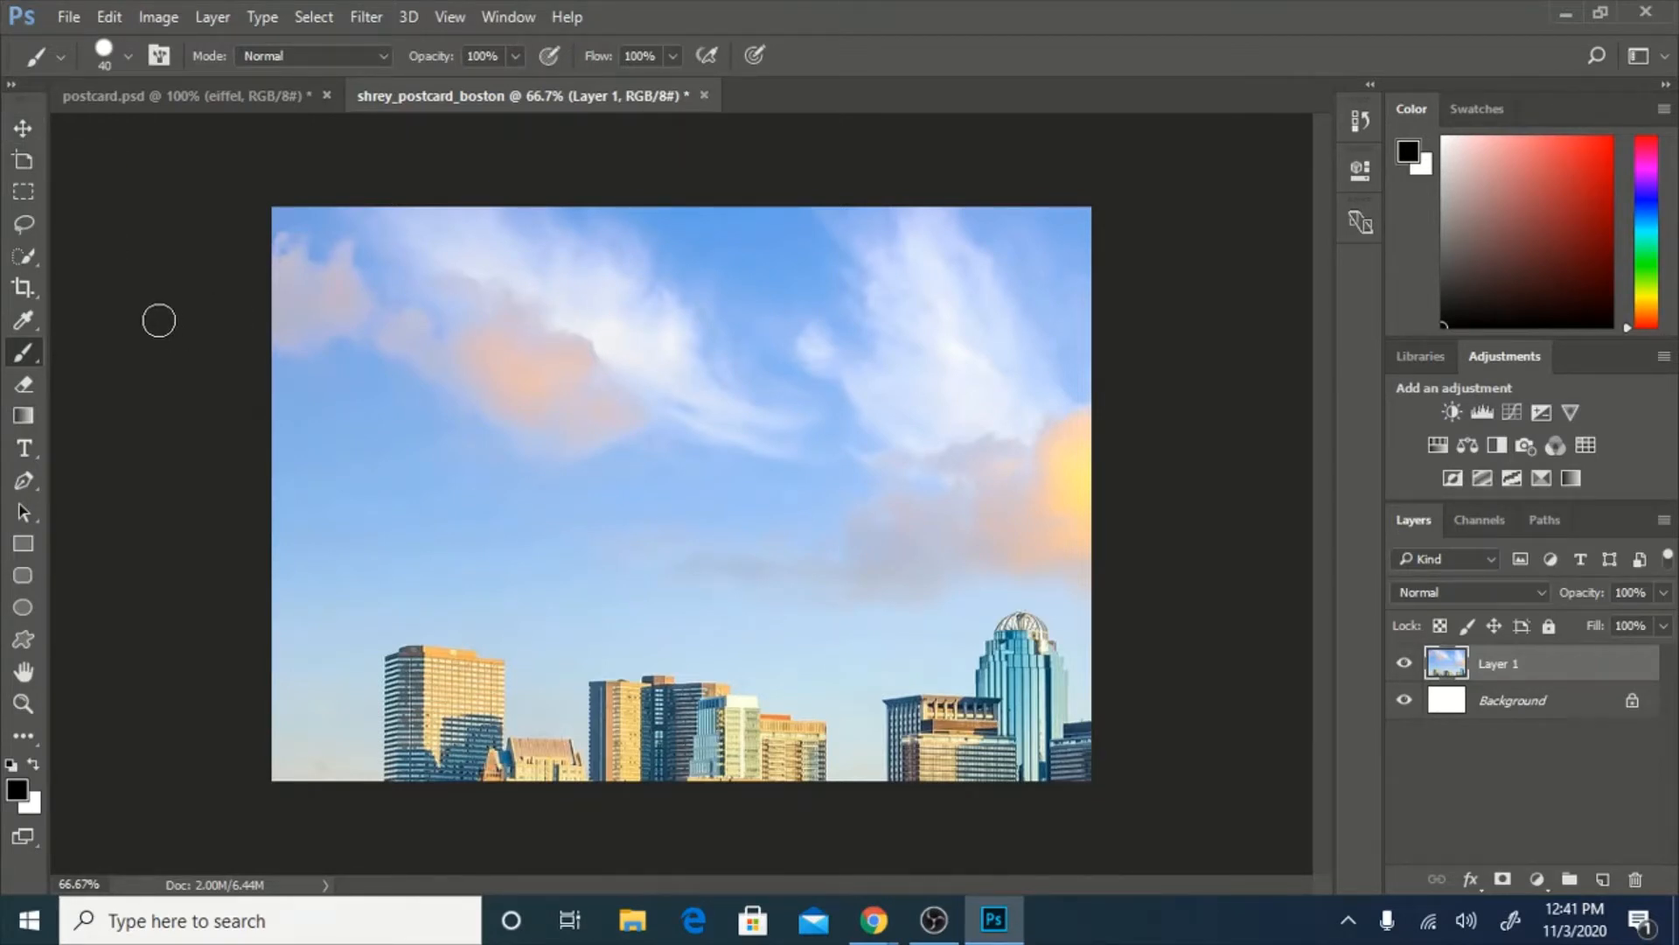
Scale the pasted skyline image to about 63% and position it to cover the whole canvas.
key("ctrl+t")
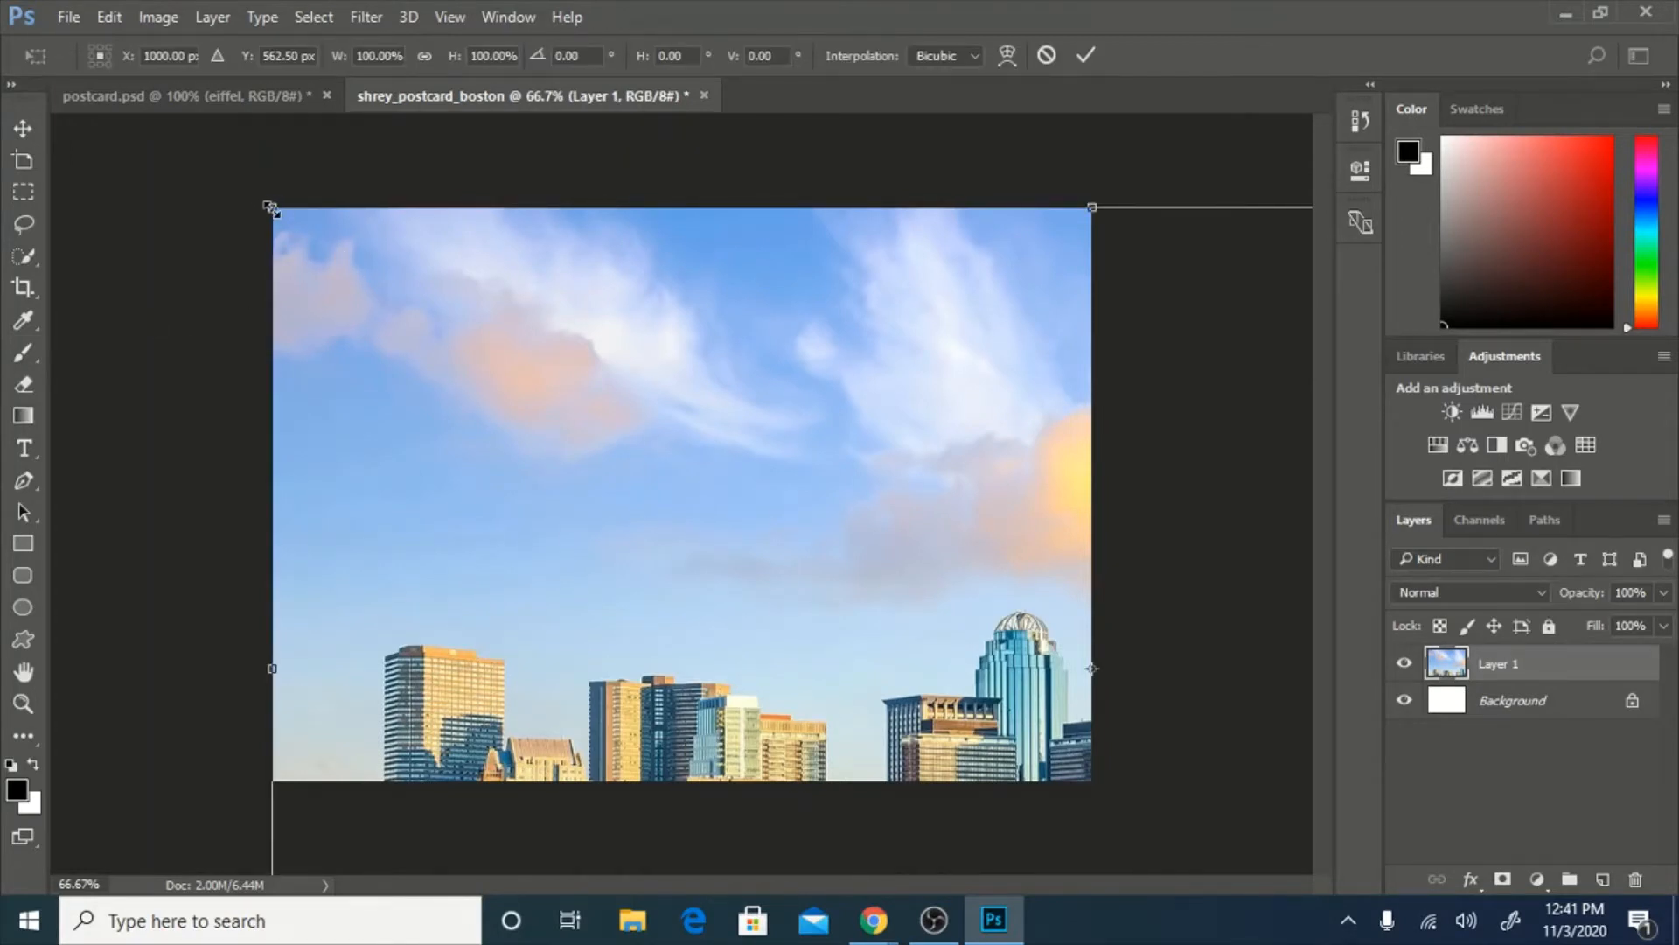
left_click_drag(271, 209, 805, 710)
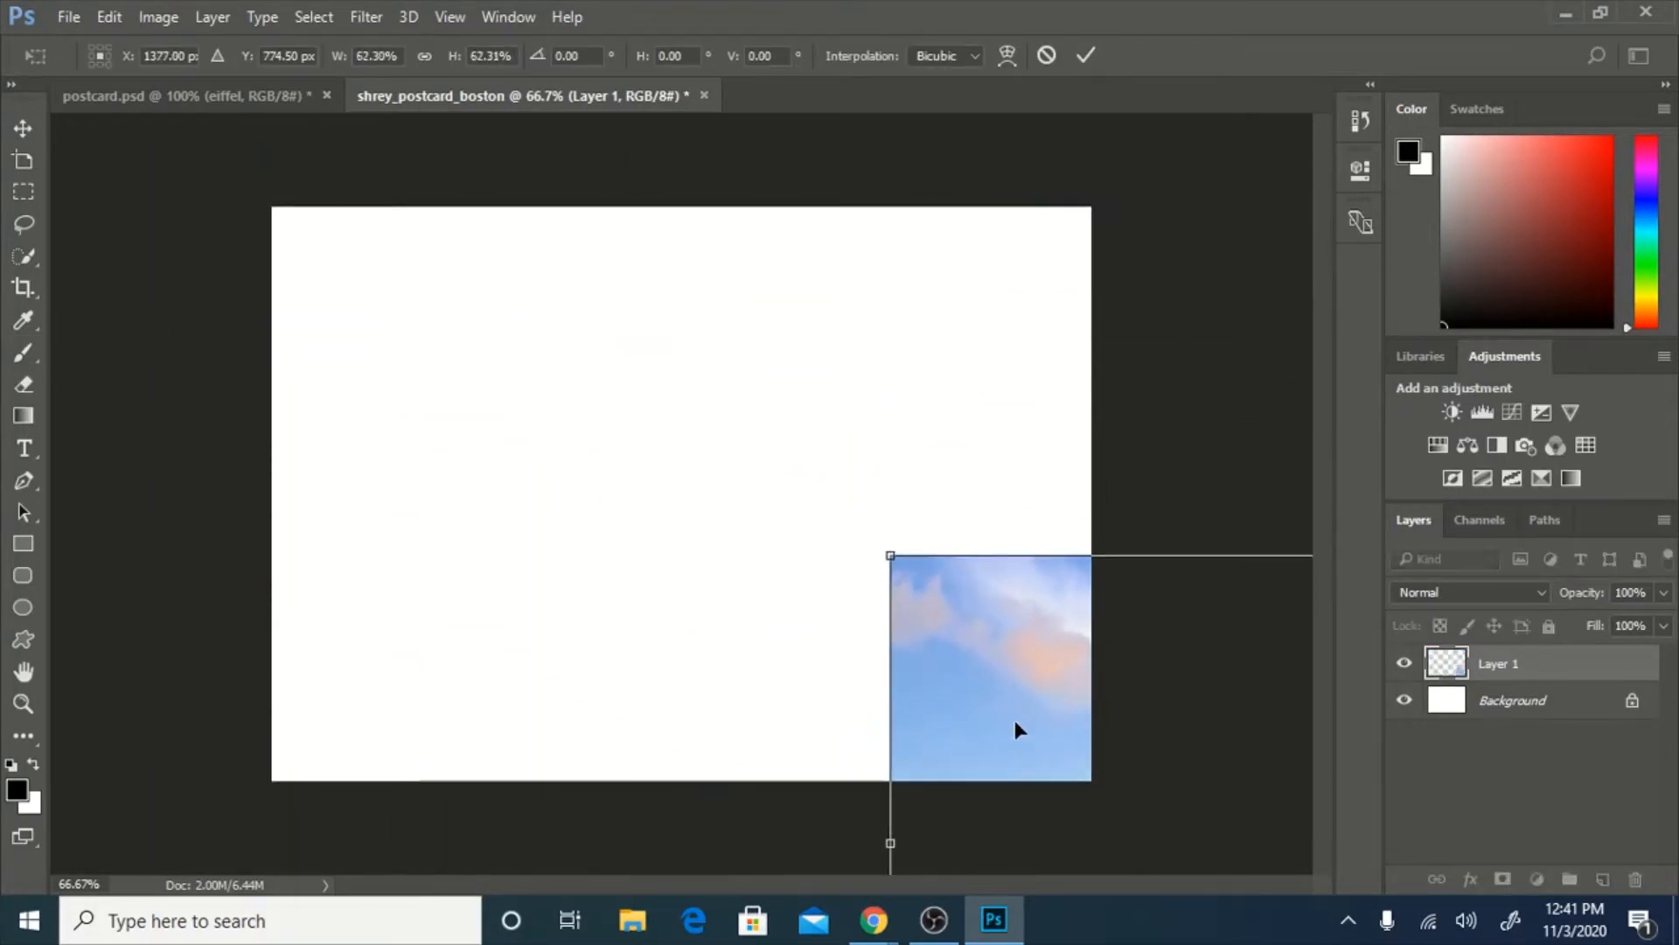
left_click_drag(1015, 722, 493, 385)
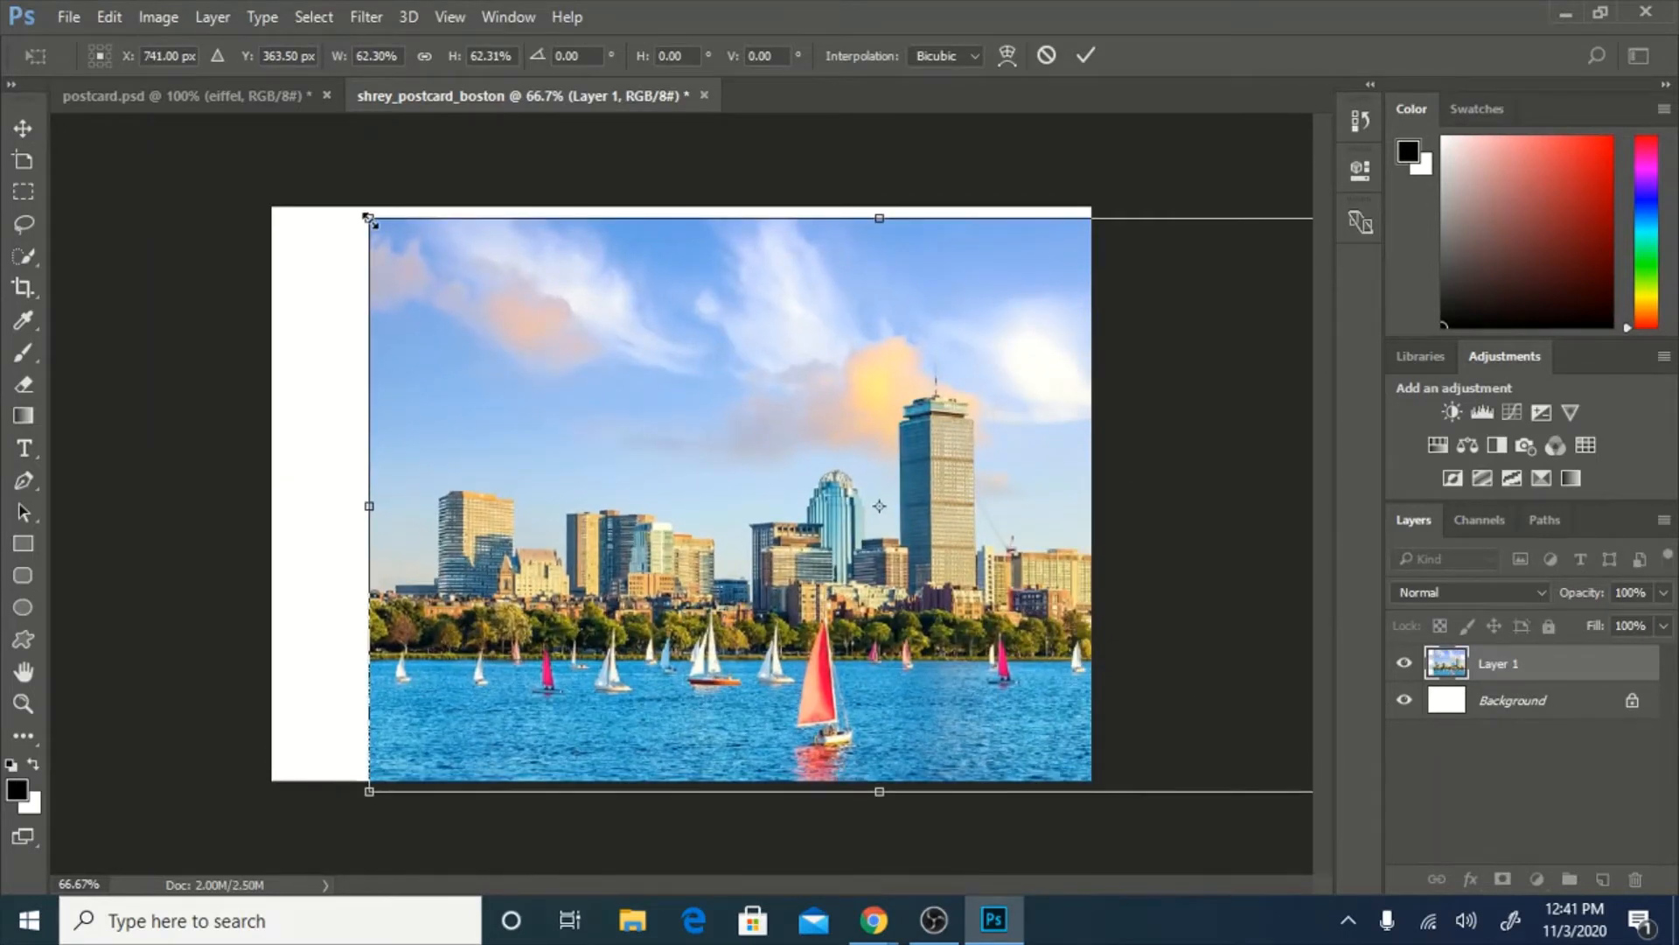
left_click_drag(368, 217, 623, 441)
left_click_drag(847, 579, 523, 443)
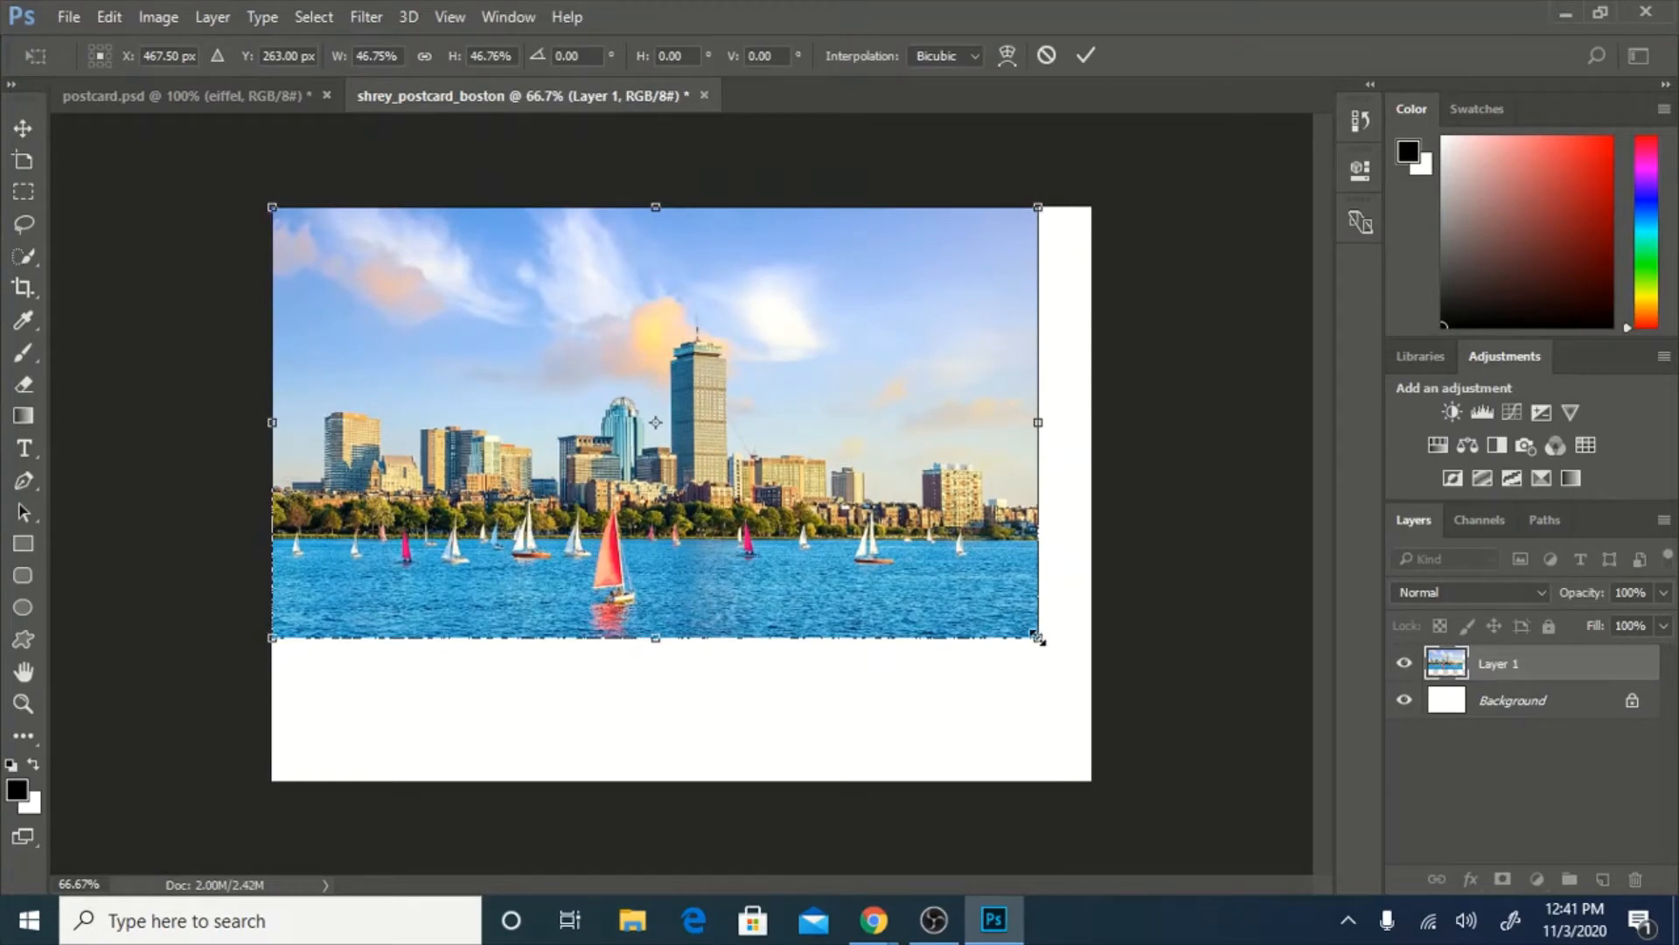
left_click_drag(1038, 638, 1259, 896)
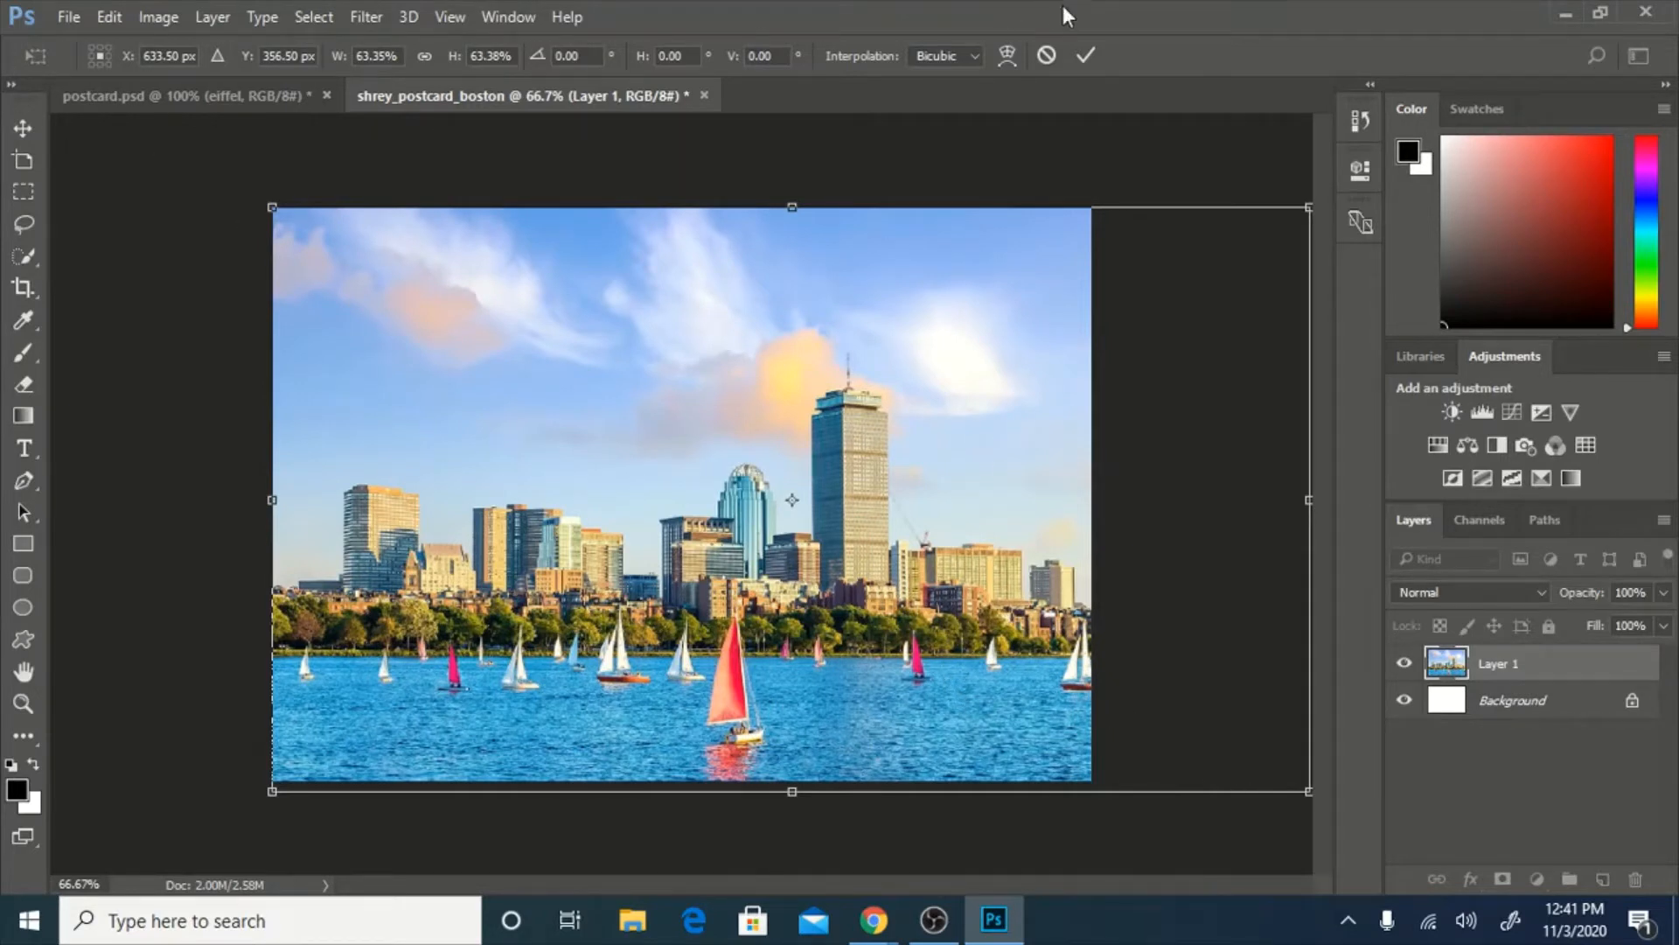
left_click(1089, 53)
left_click(28, 128)
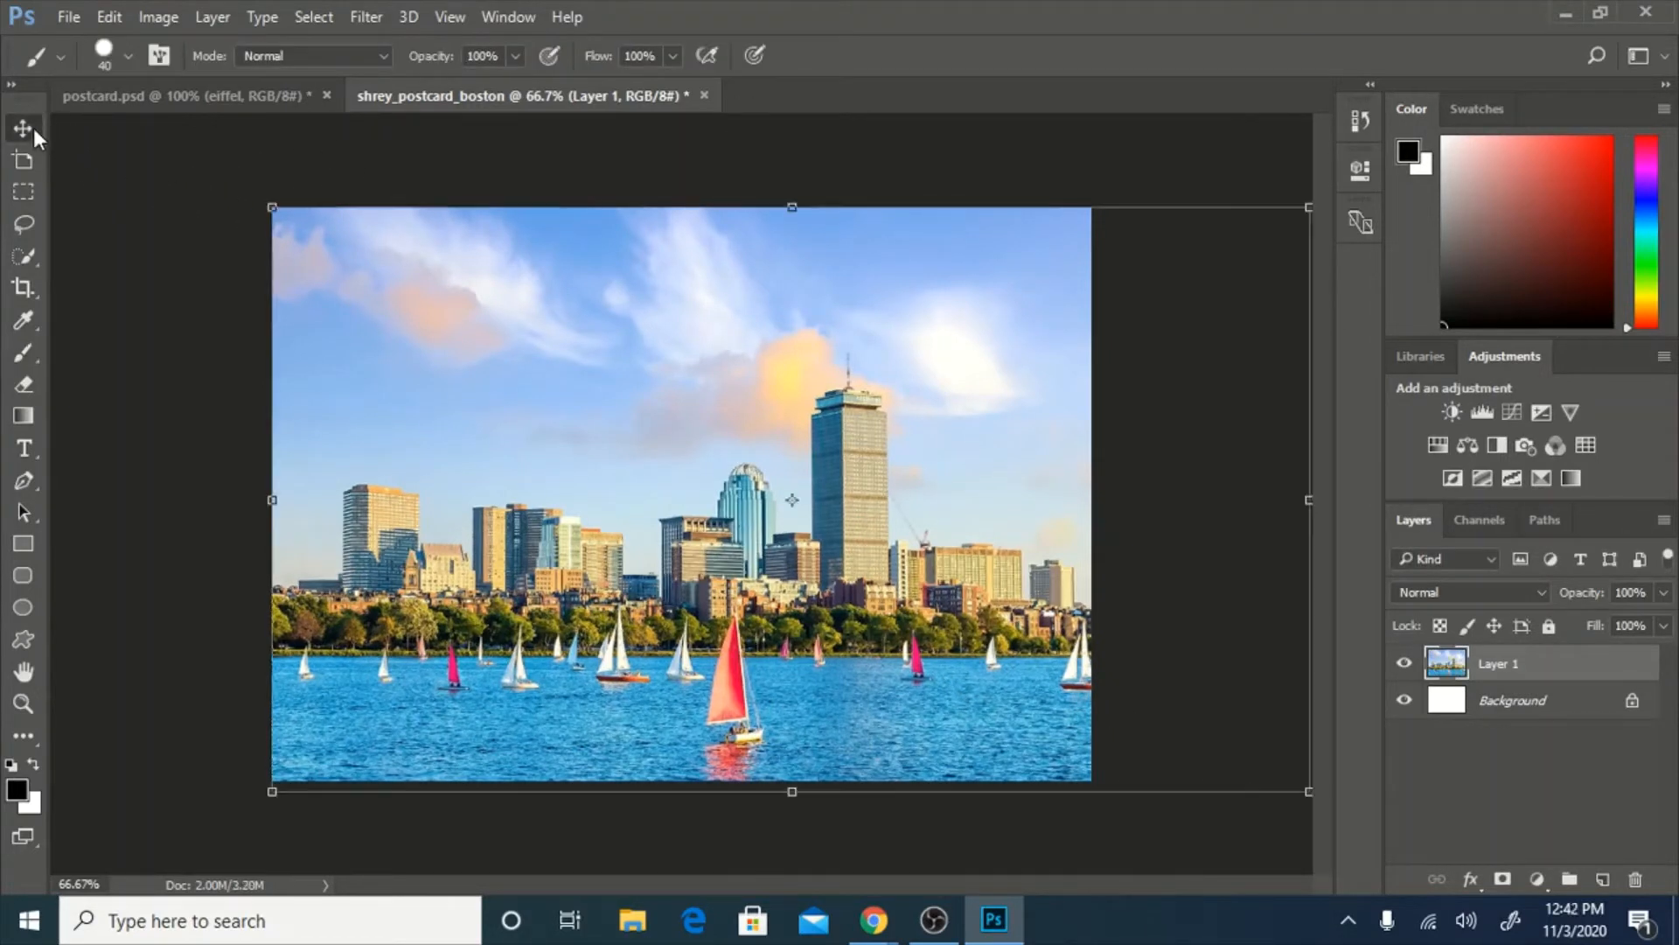
mouse_move(981, 453)
left_mouse_down()
mouse_move(920, 467)
mouse_move(1042, 469)
mouse_move(977, 467)
left_mouse_up()
left_click(120, 348)
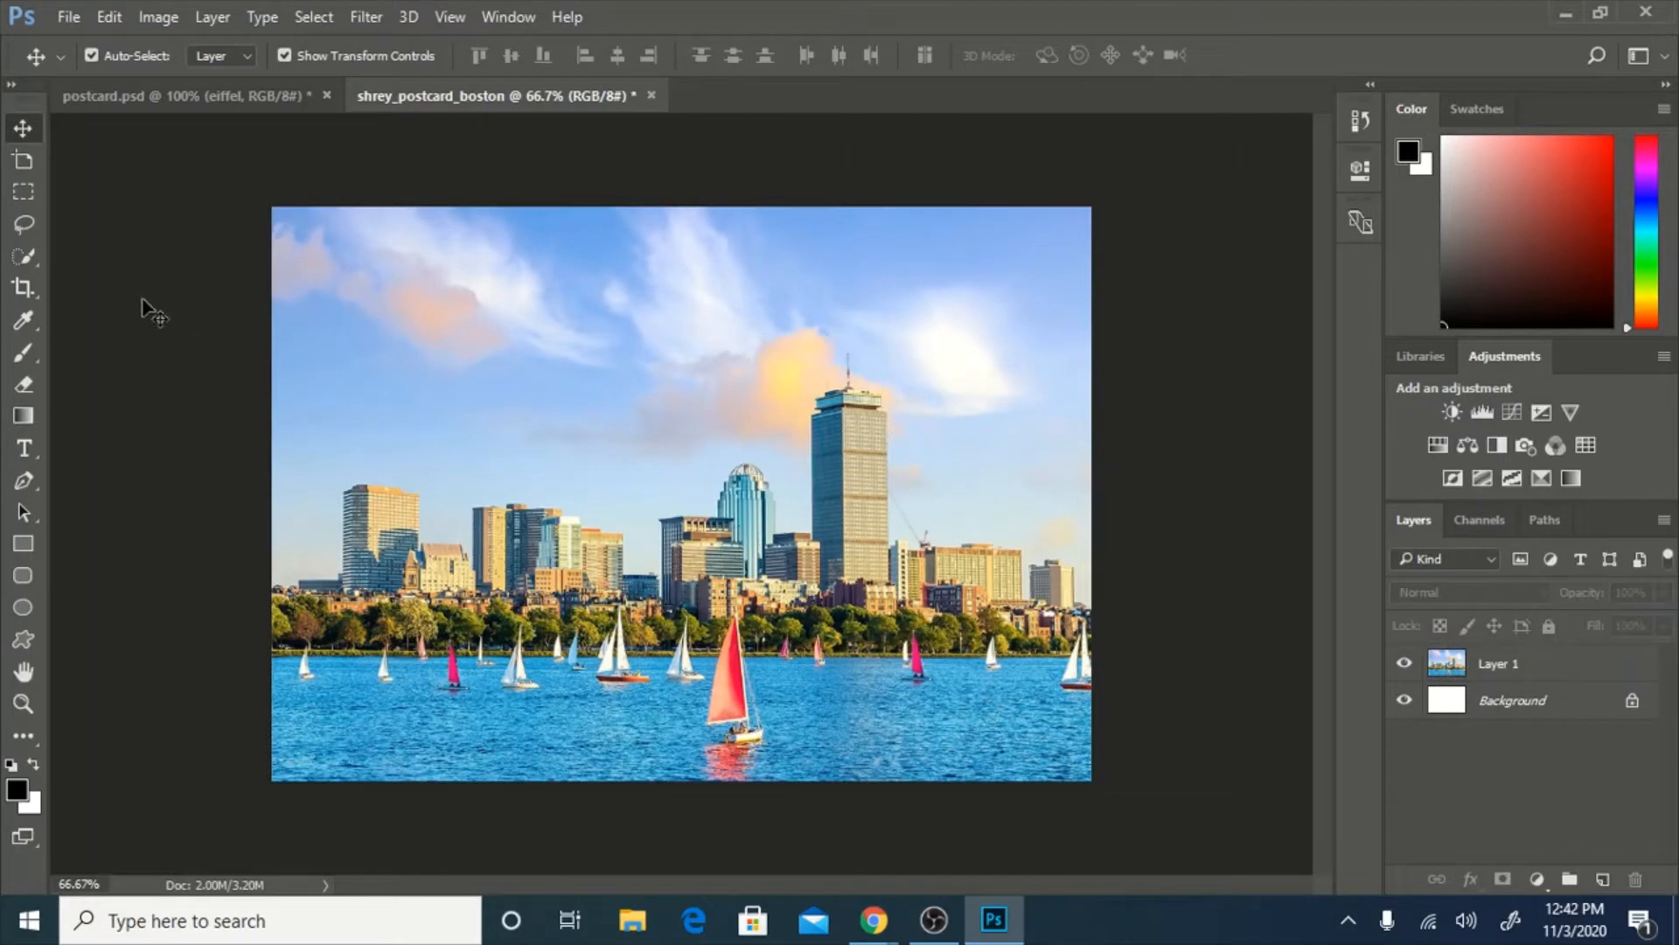
Rename the pasted image's layer to "skyline".
double_click(1516, 663)
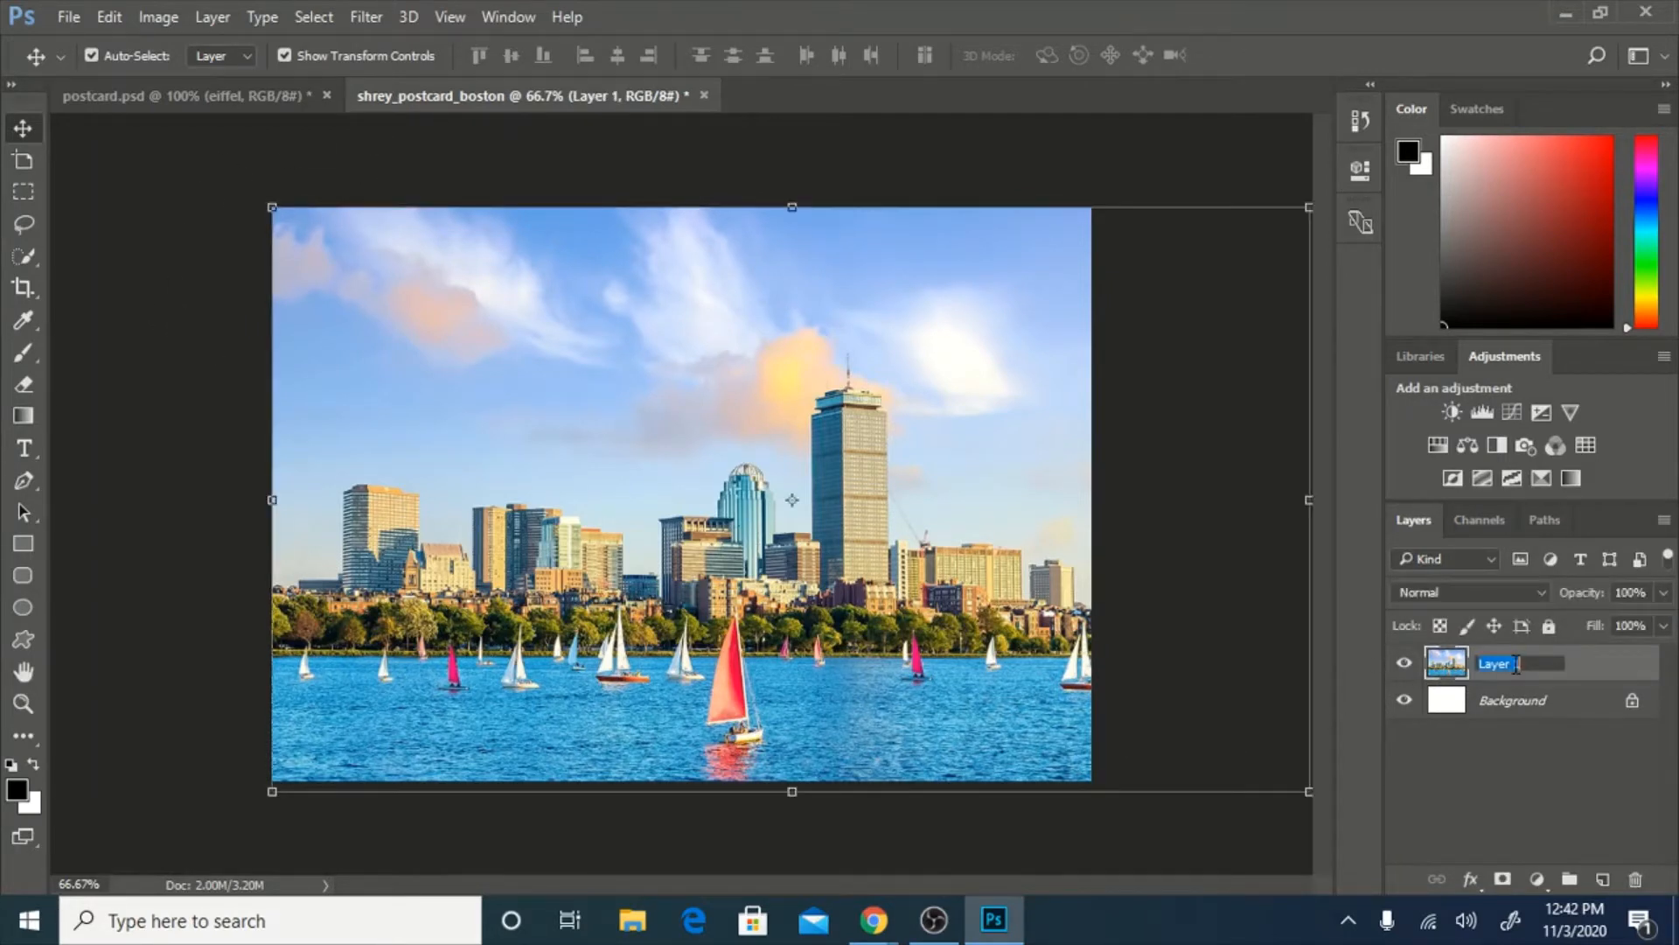
type("skyline")
left_click(1430, 784)
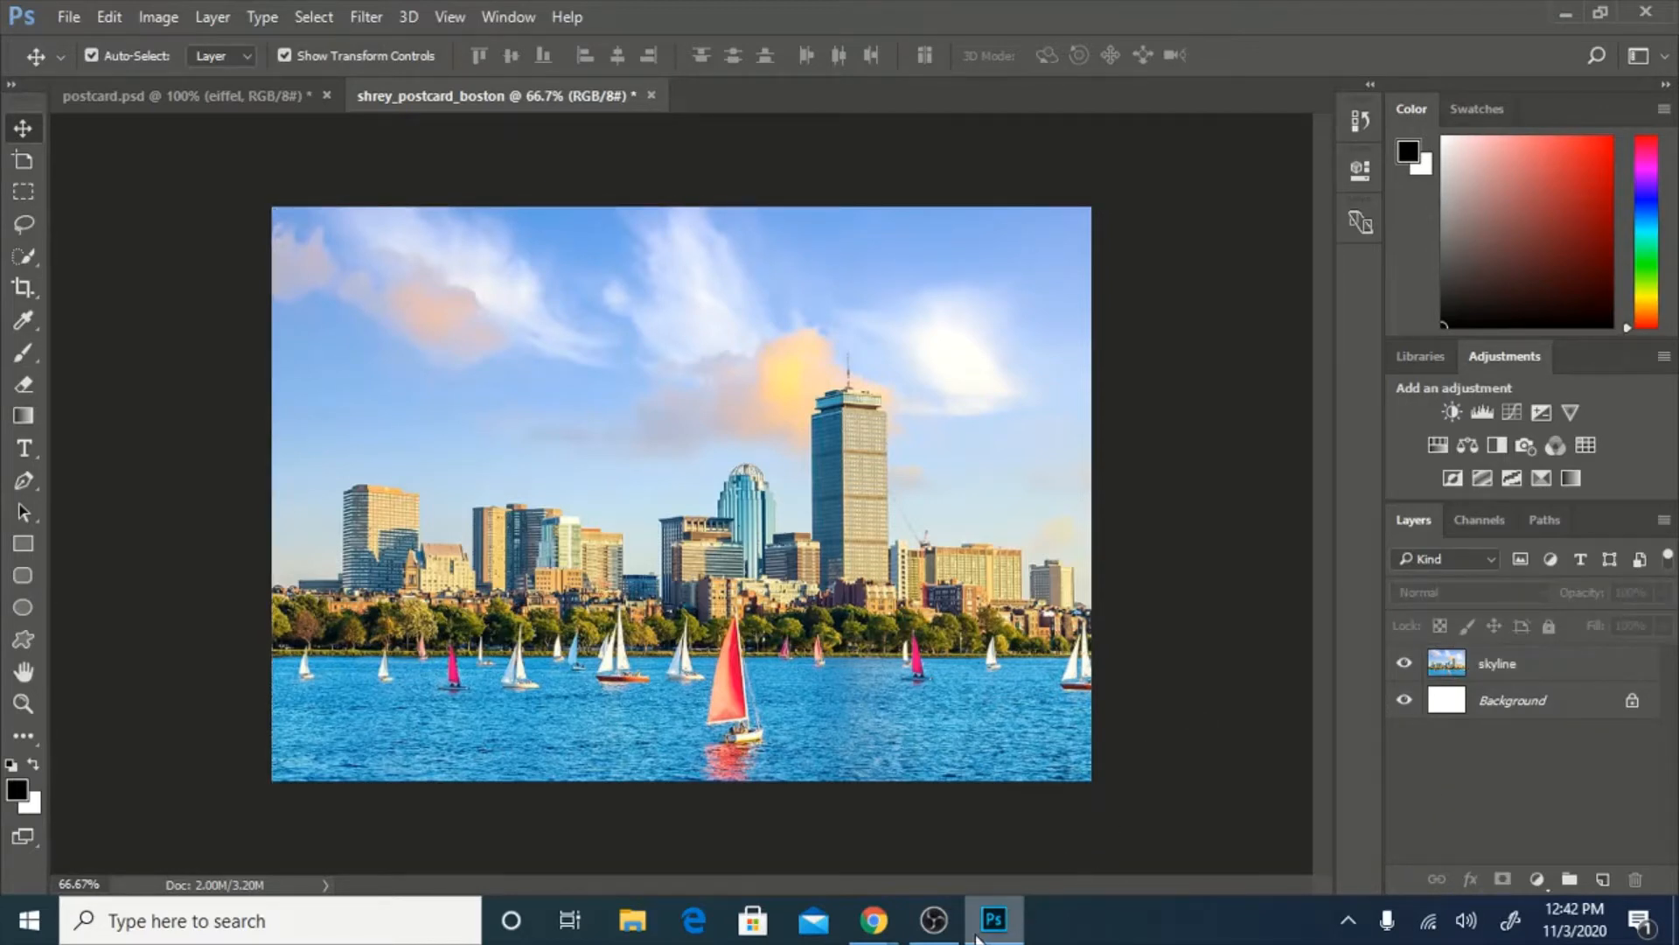
Switch back to Chrome and search Google Images for "boston landmarks".
mouse_move(875, 923)
left_click(1041, 822)
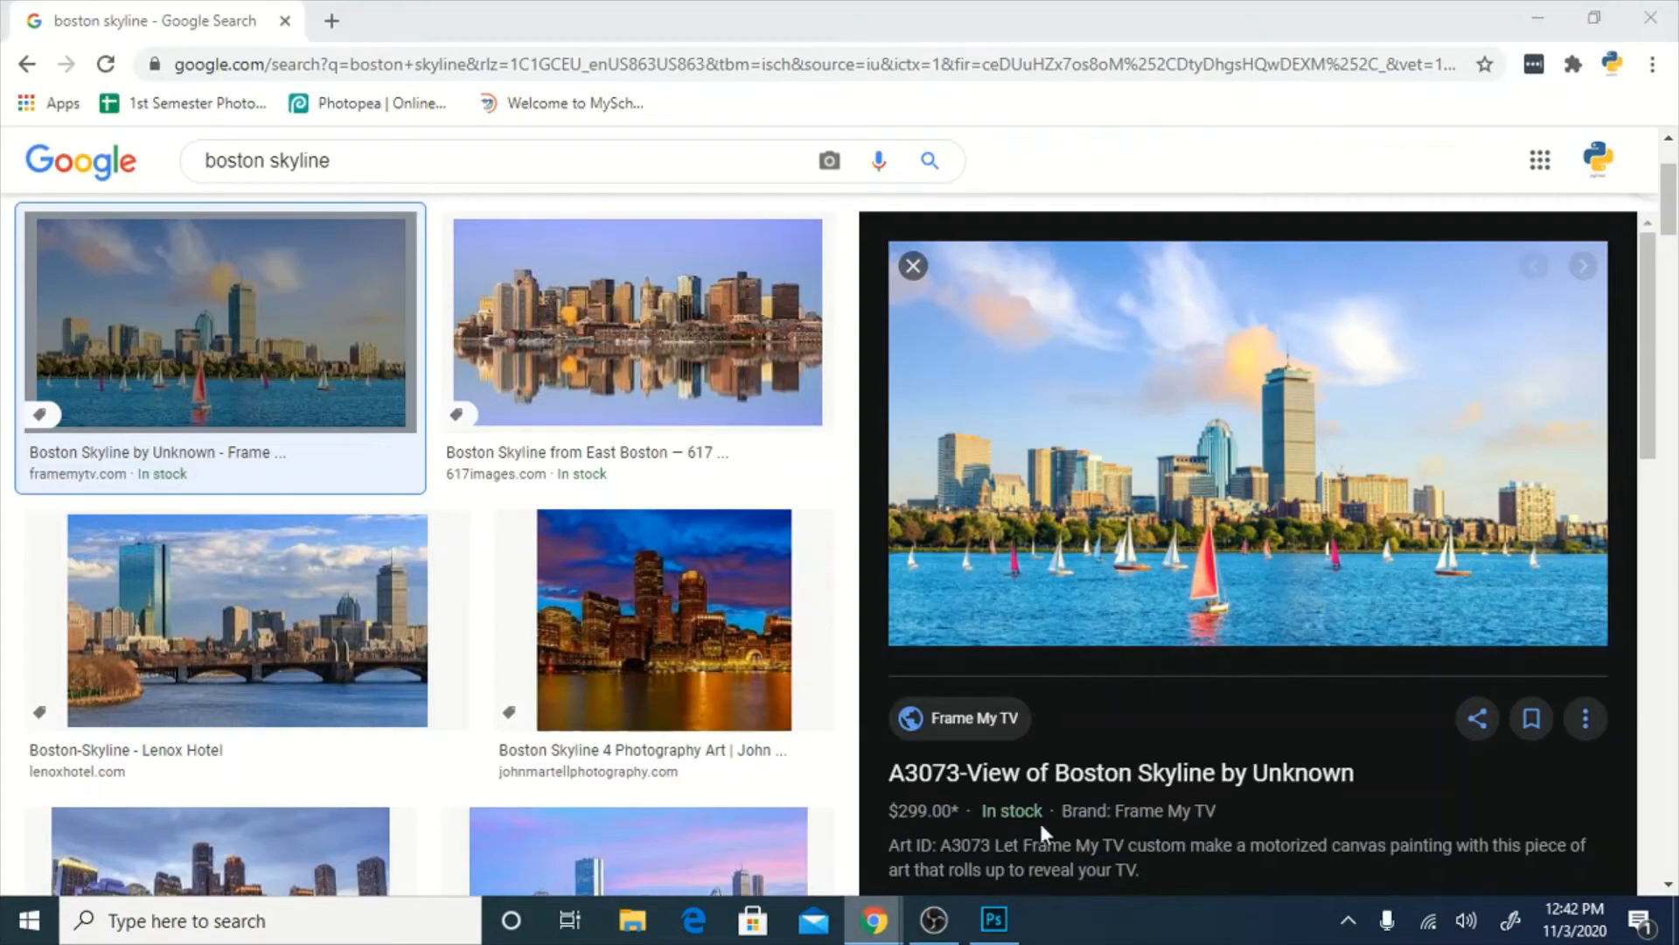
left_click(480, 165)
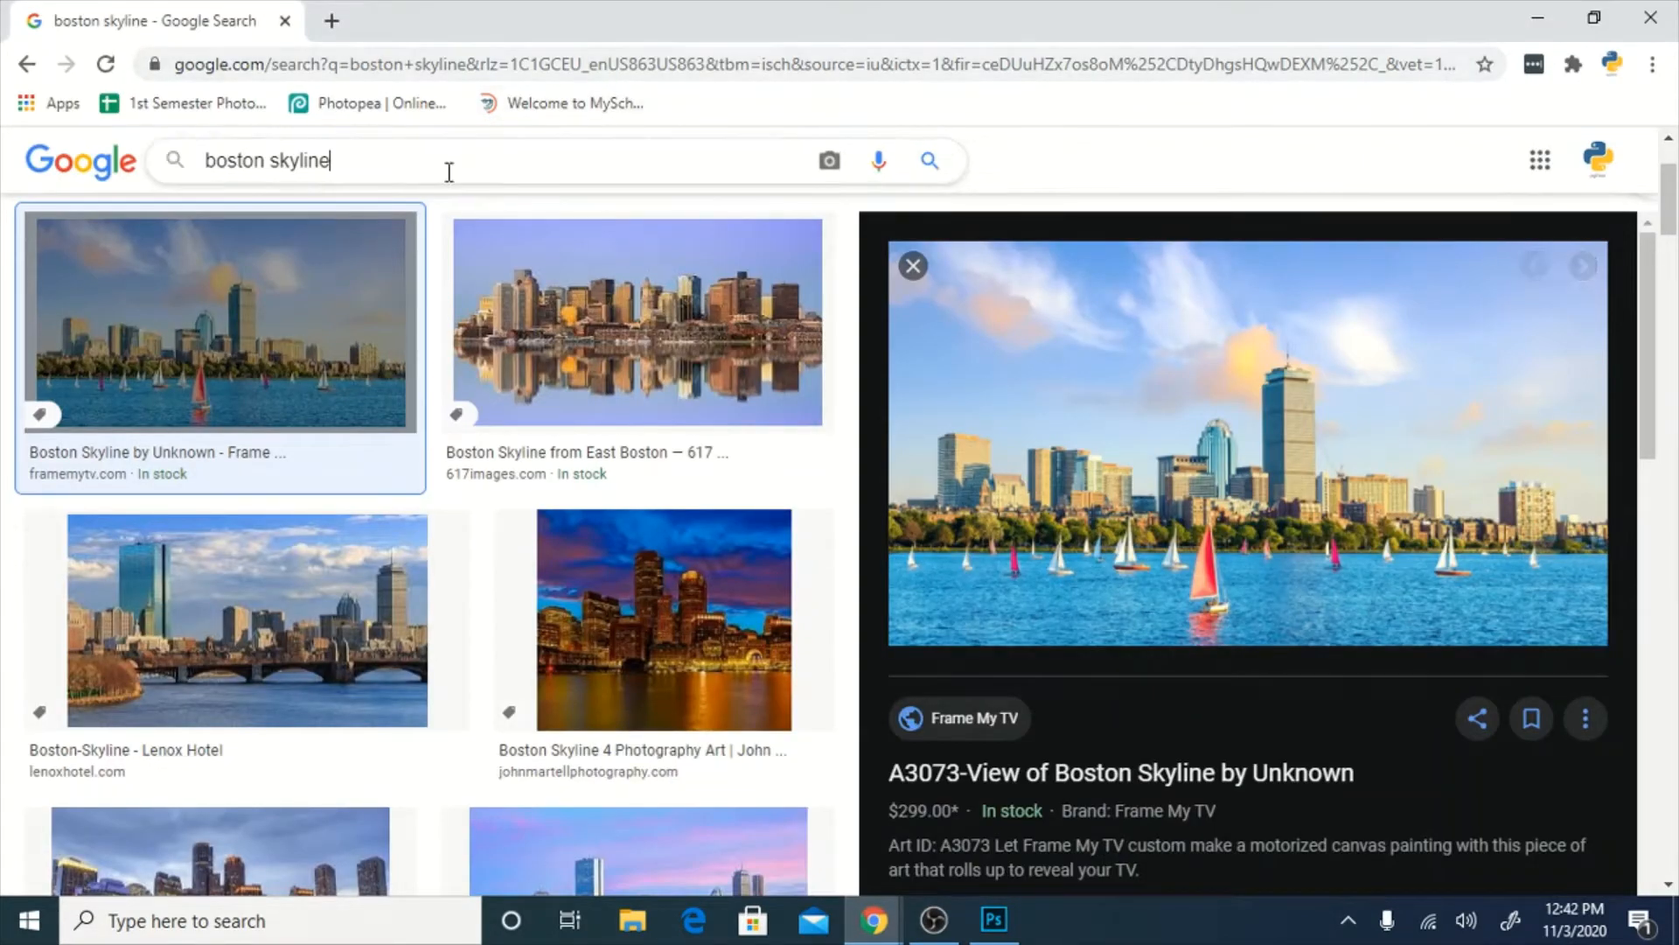
left_click_drag(449, 169, 276, 169)
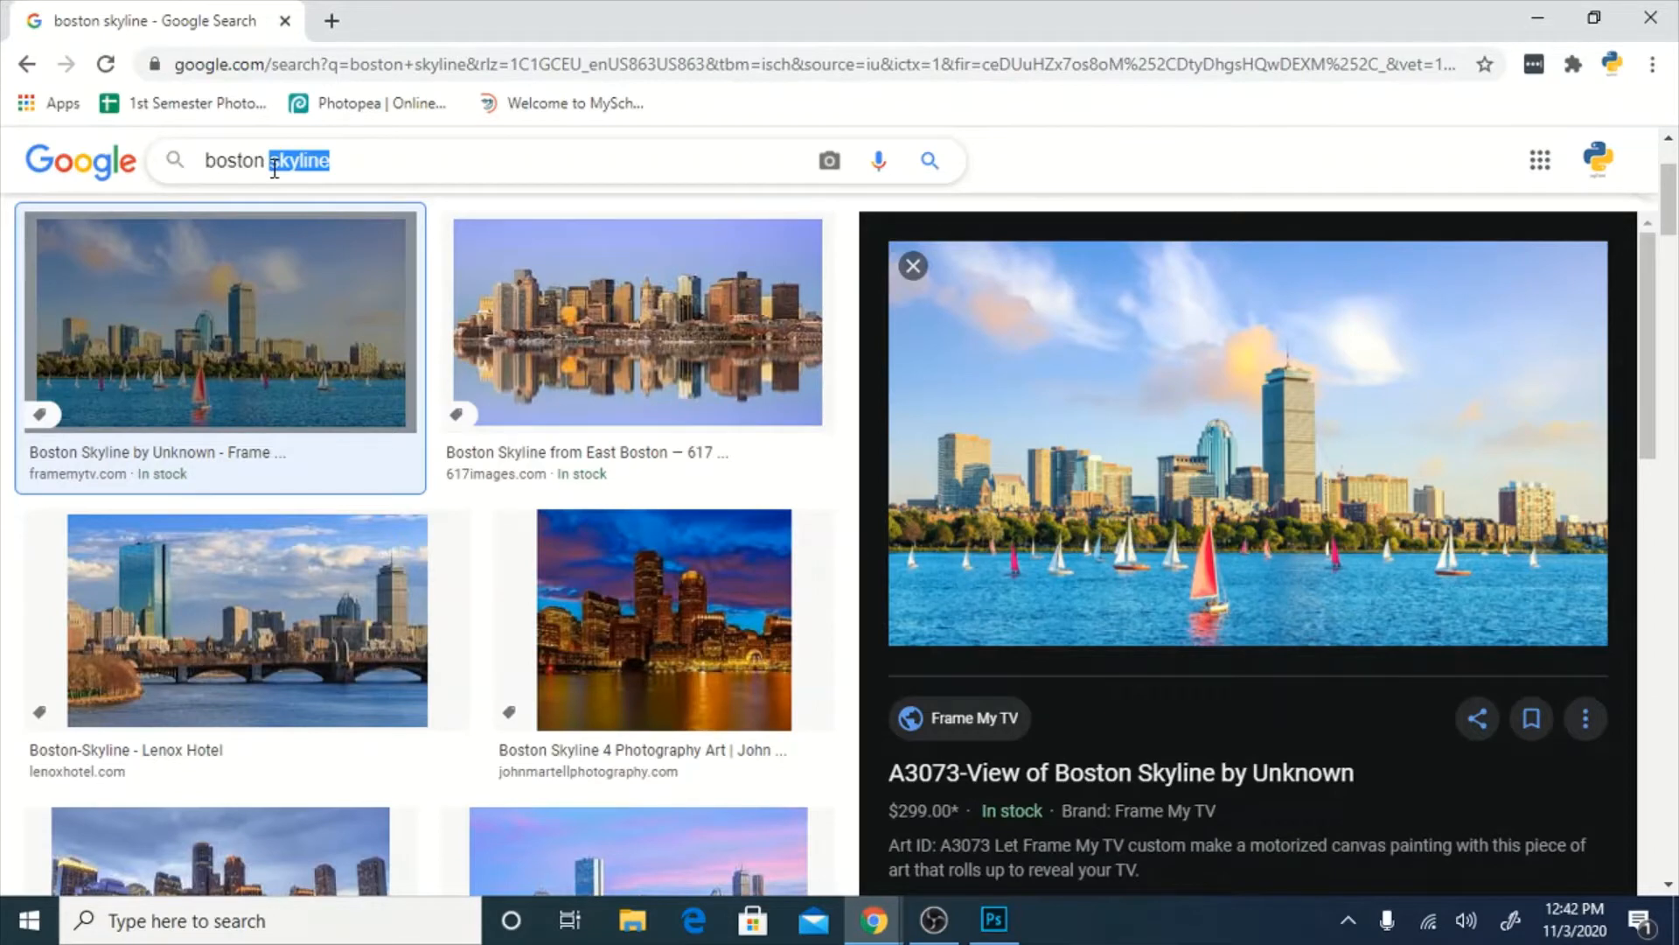
type("landmarks")
key("Return")
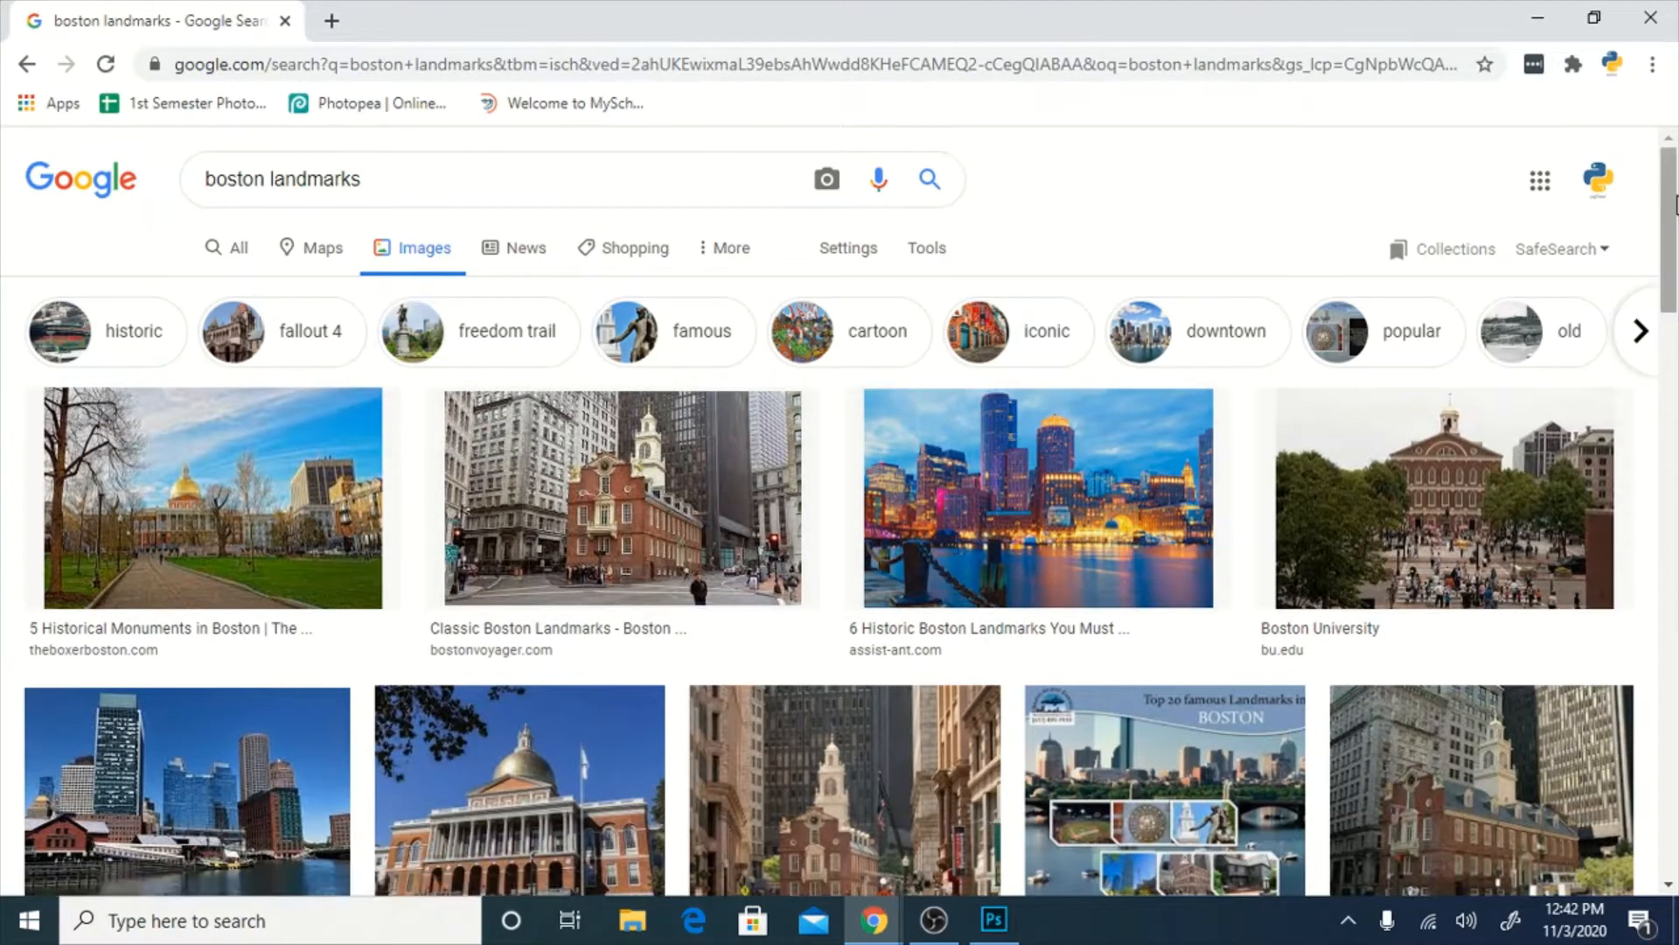
Open the planetware.com image of the Paul Revere statue beside the white church steeple from the landmark results.
left_click_drag(1675, 203, 1675, 375)
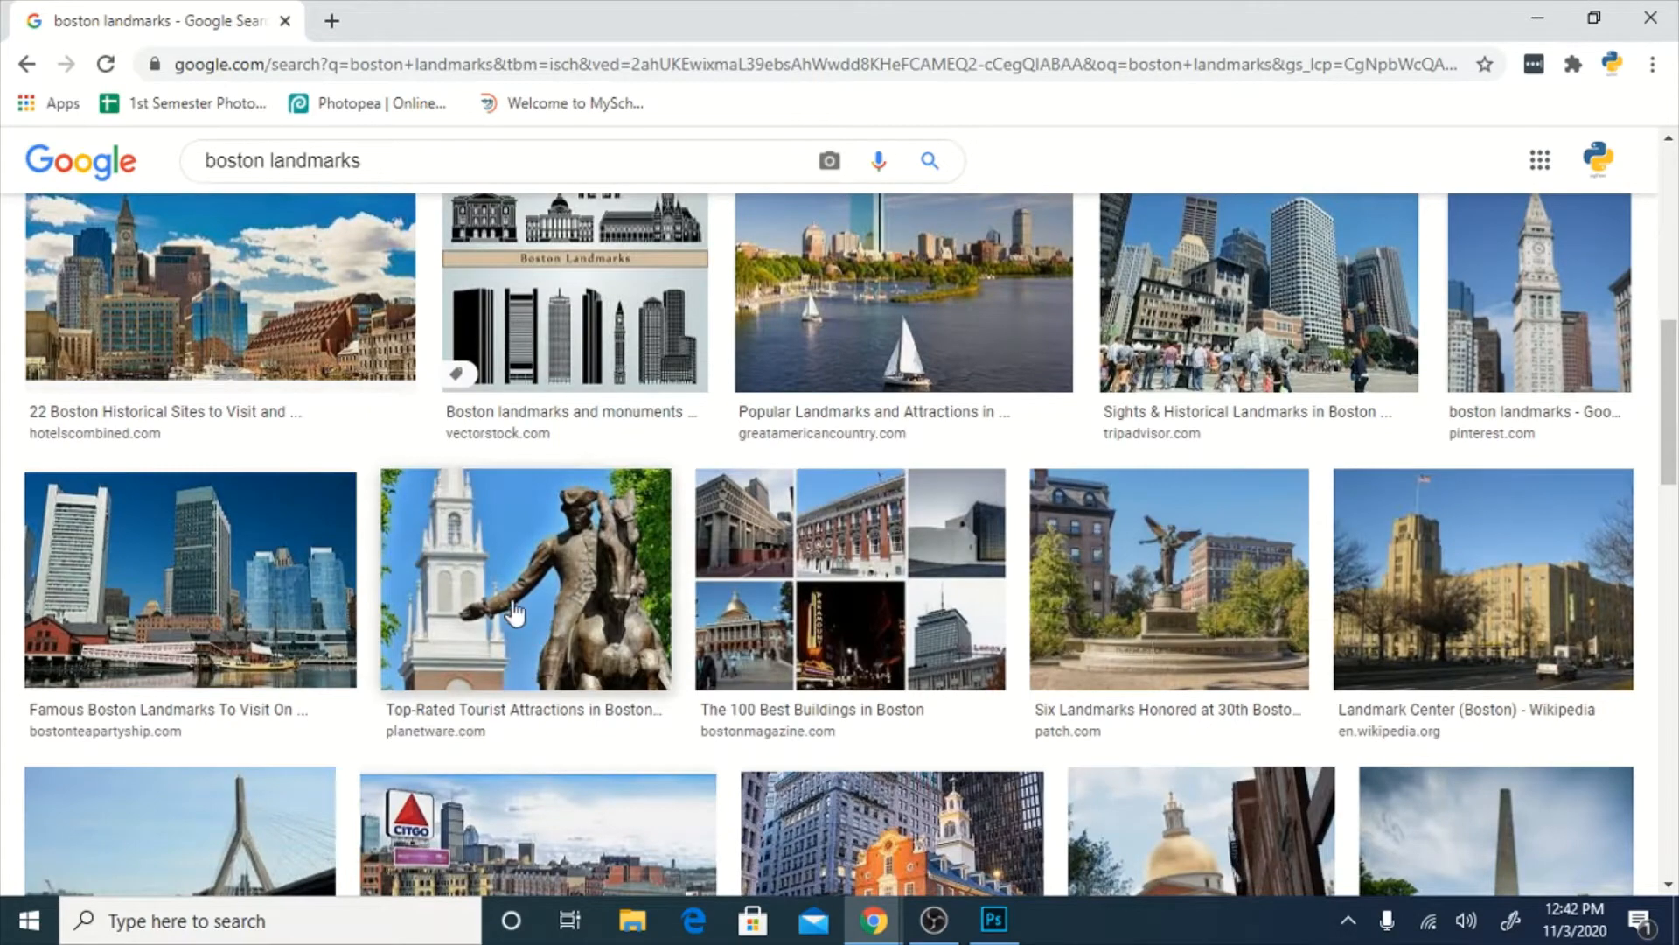
left_click(591, 628)
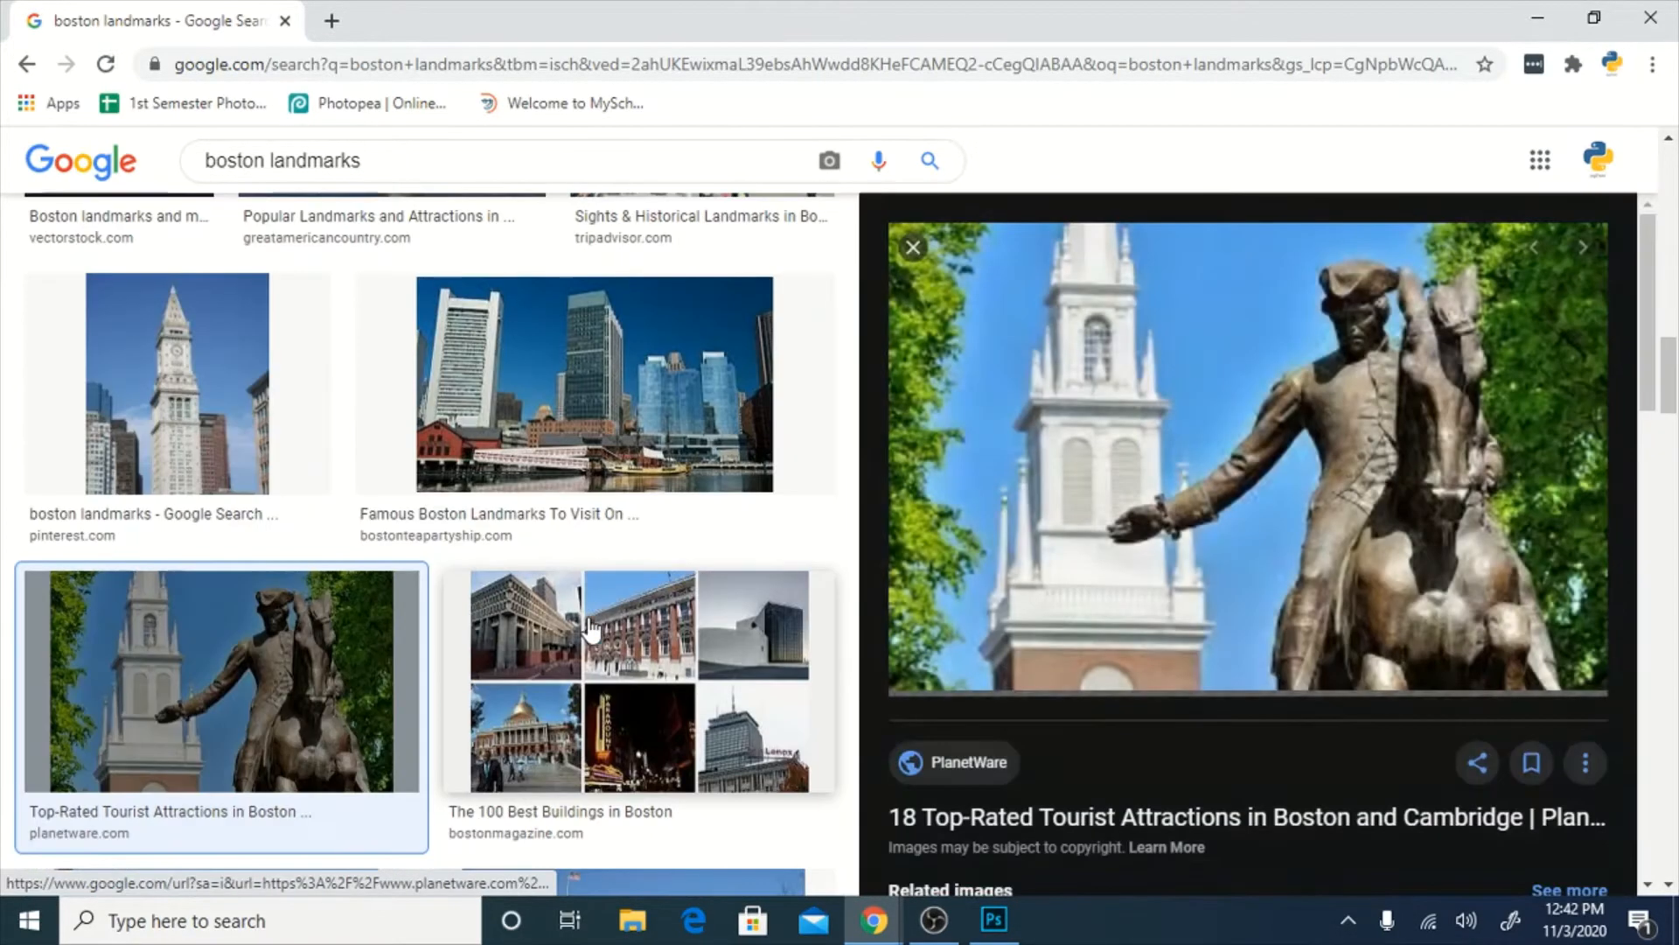
Examine the related images below the enlarged Paul Revere statue picture and return to that picture.
scroll(1473, 429, "down", 3)
scroll(1473, 429, "down", 4)
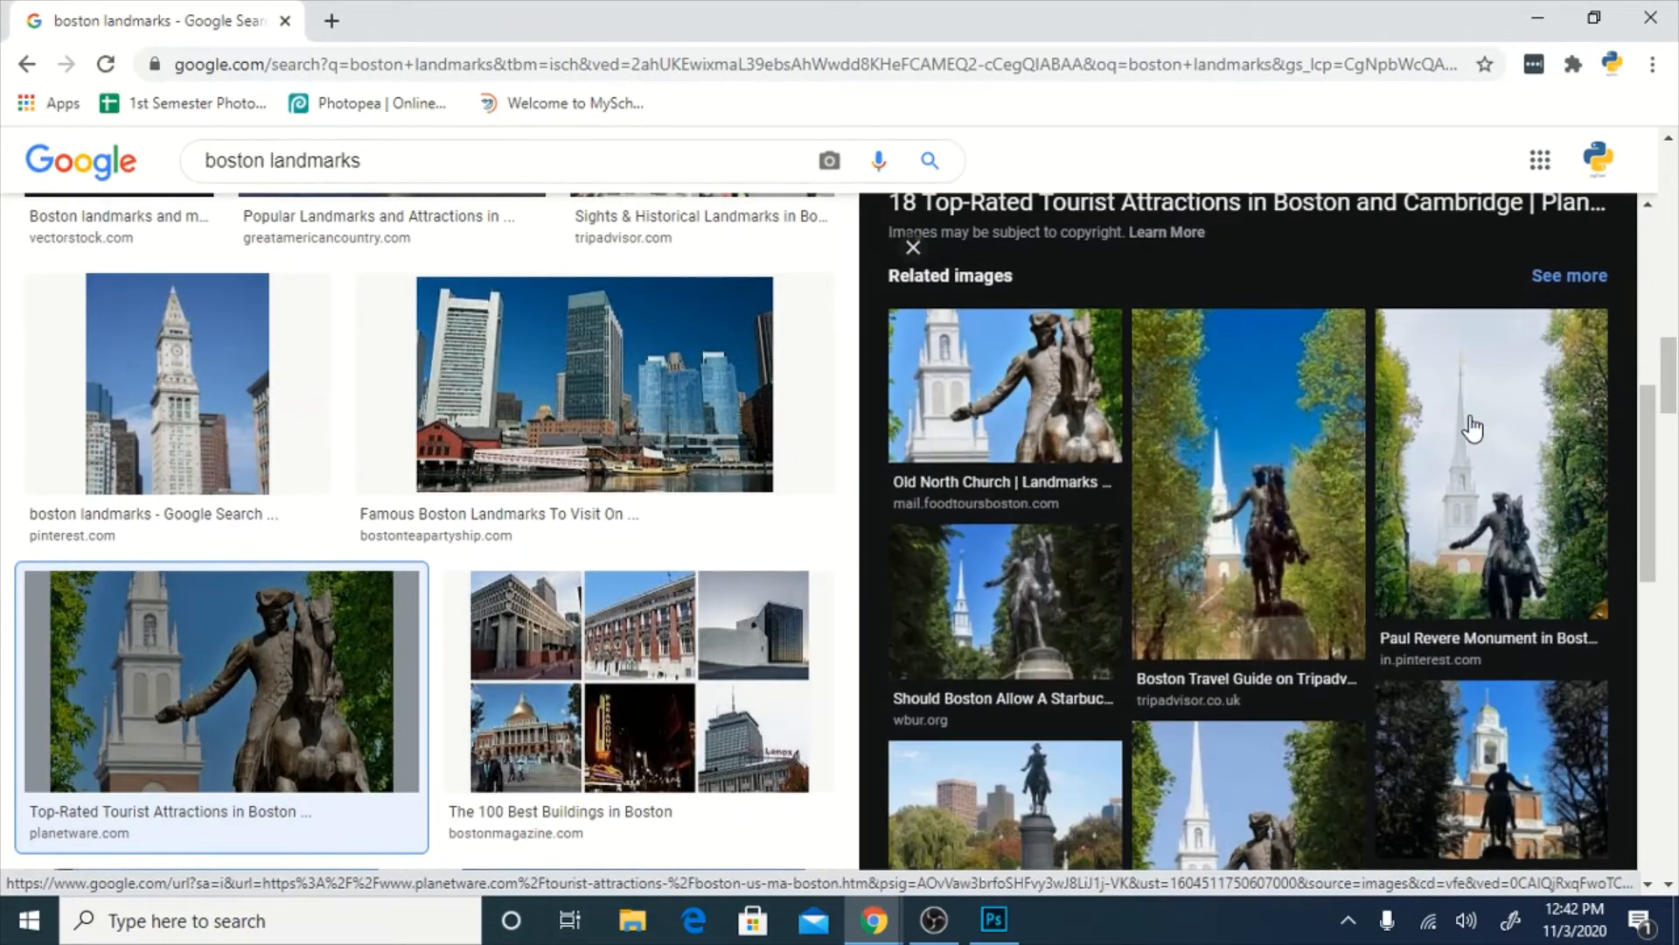
scroll(1474, 429, "up", 7)
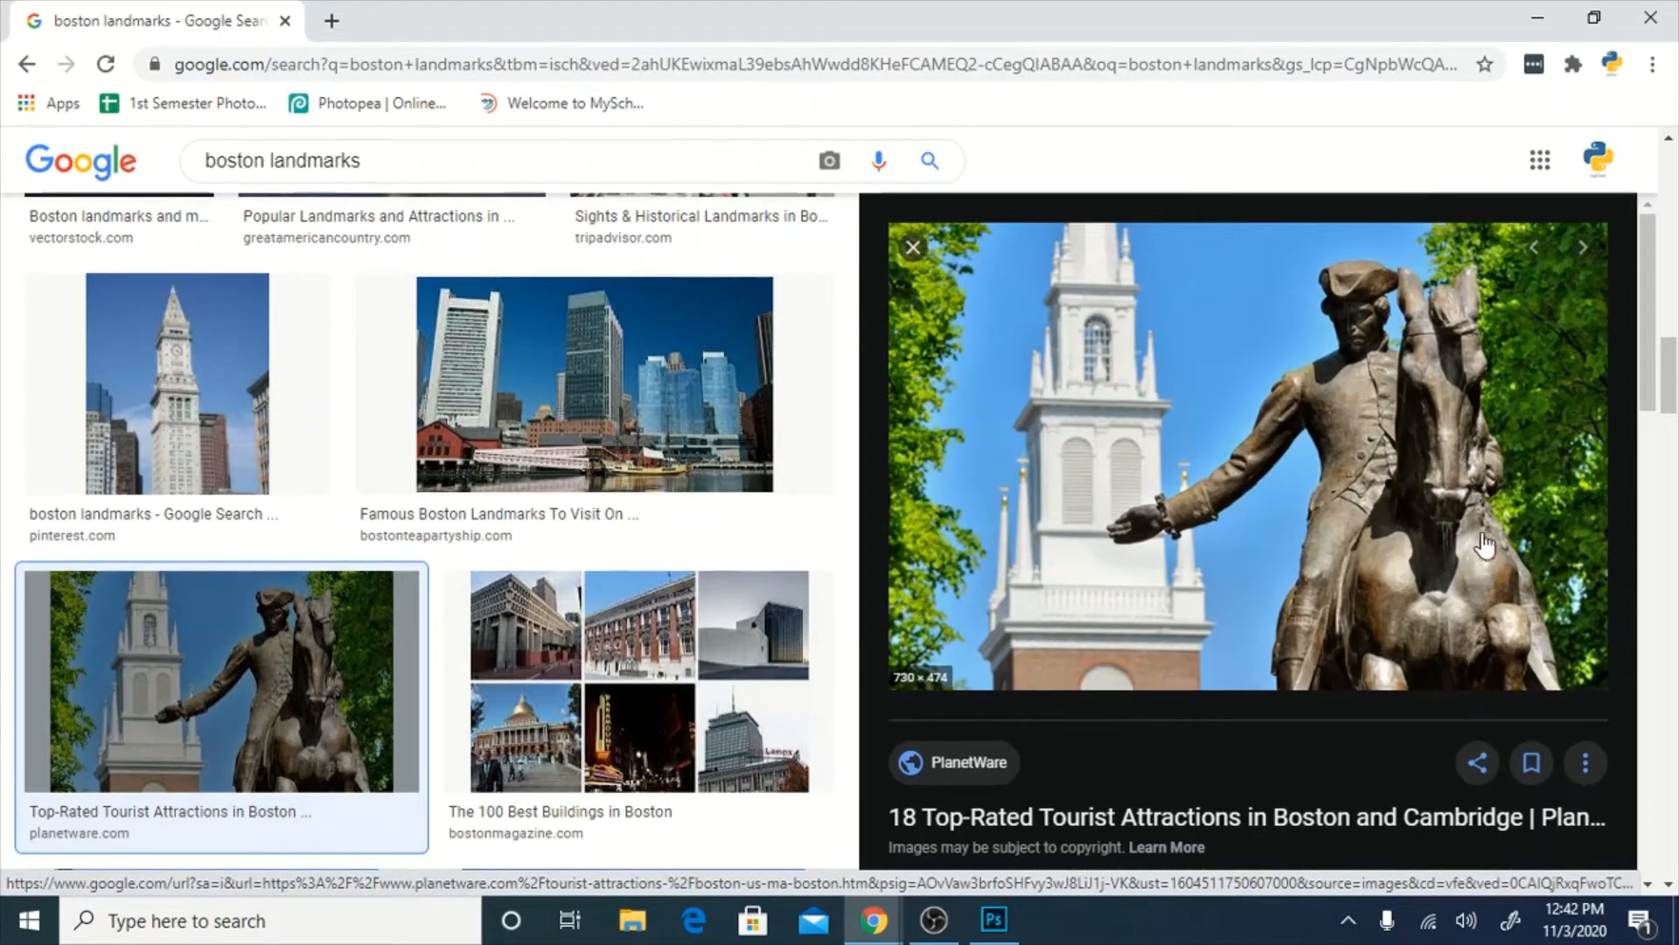
scroll(1382, 579, "down", 8)
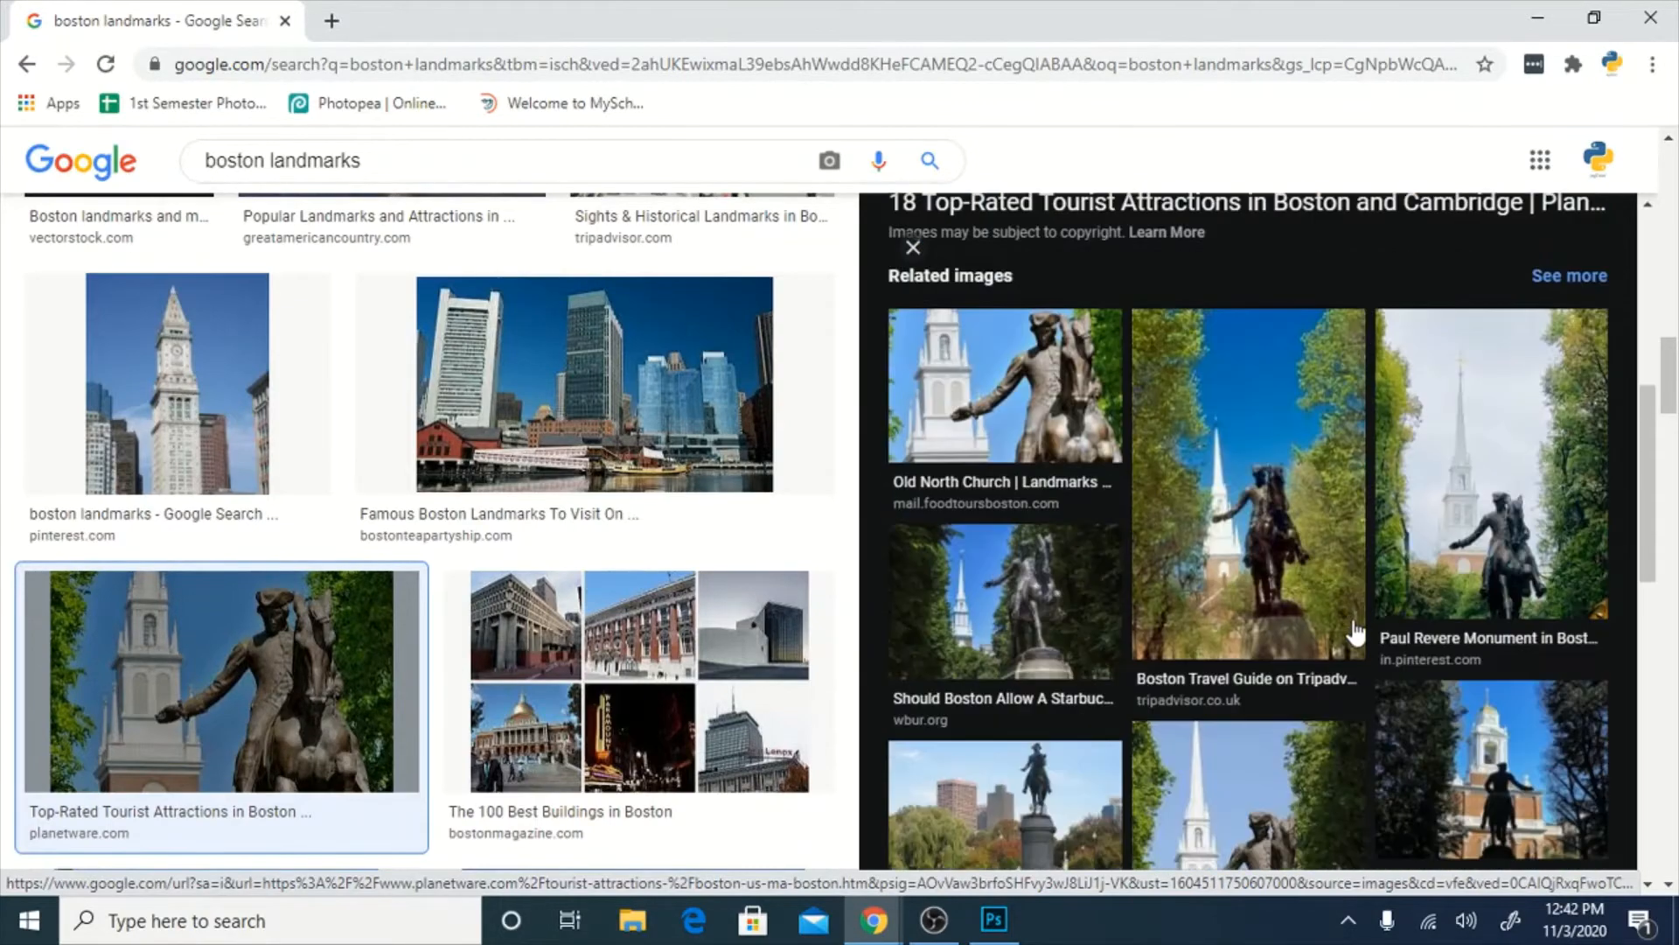
scroll(1341, 616, "up", 7)
scroll(1327, 596, "up", 1)
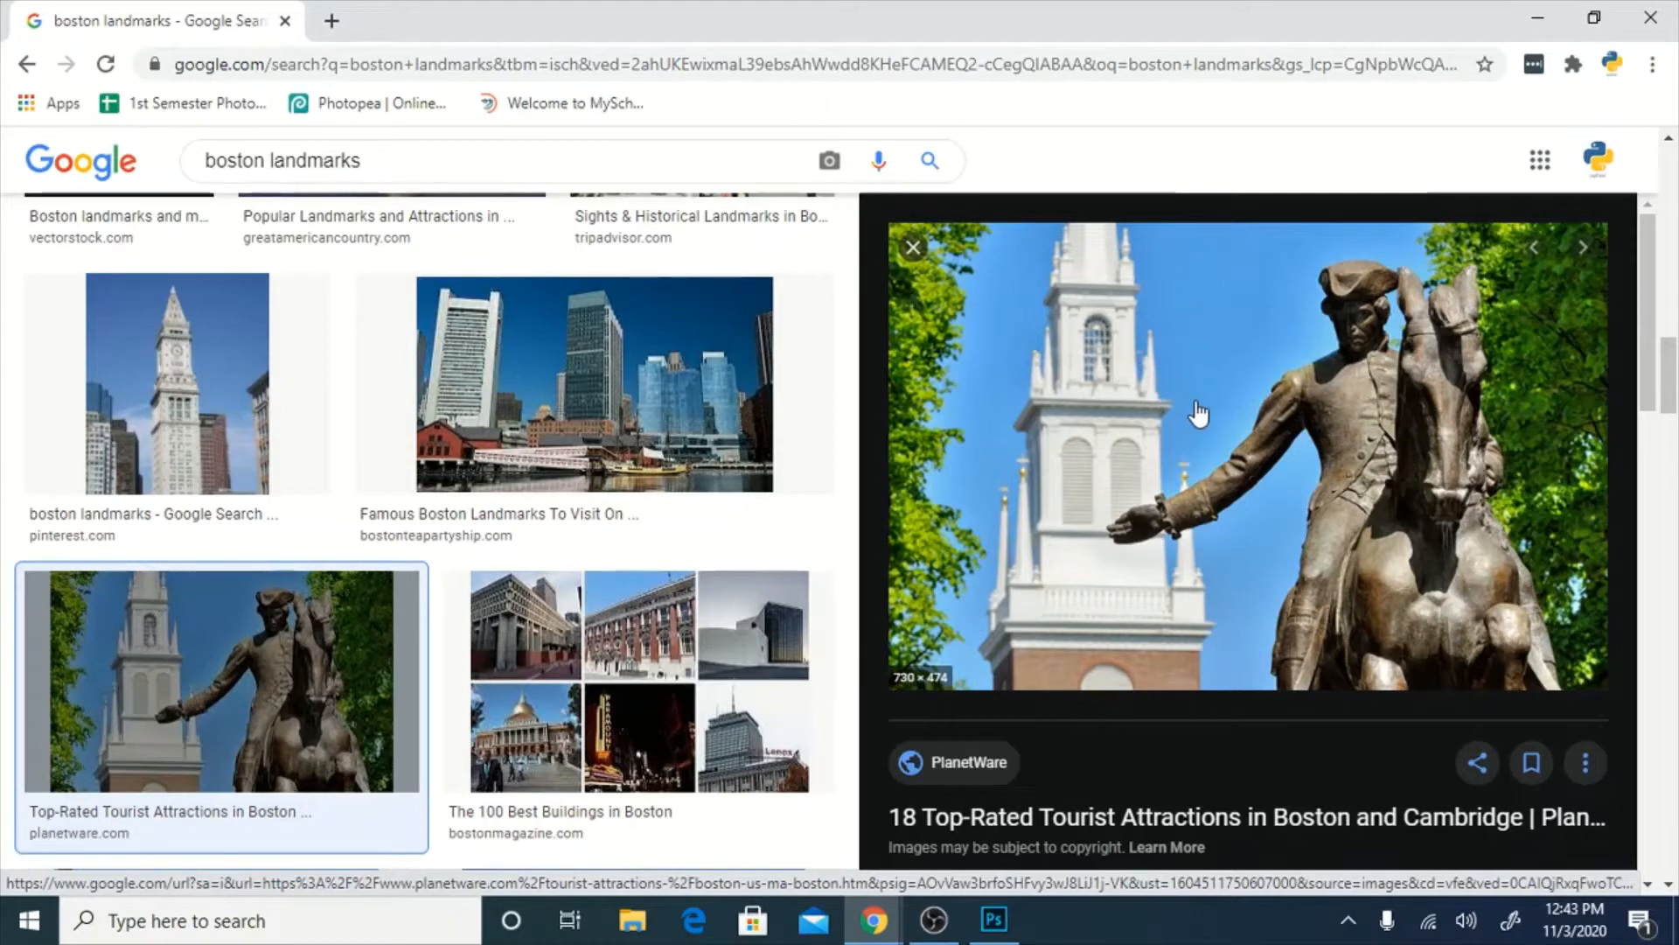
scroll(1247, 394, "down", 7)
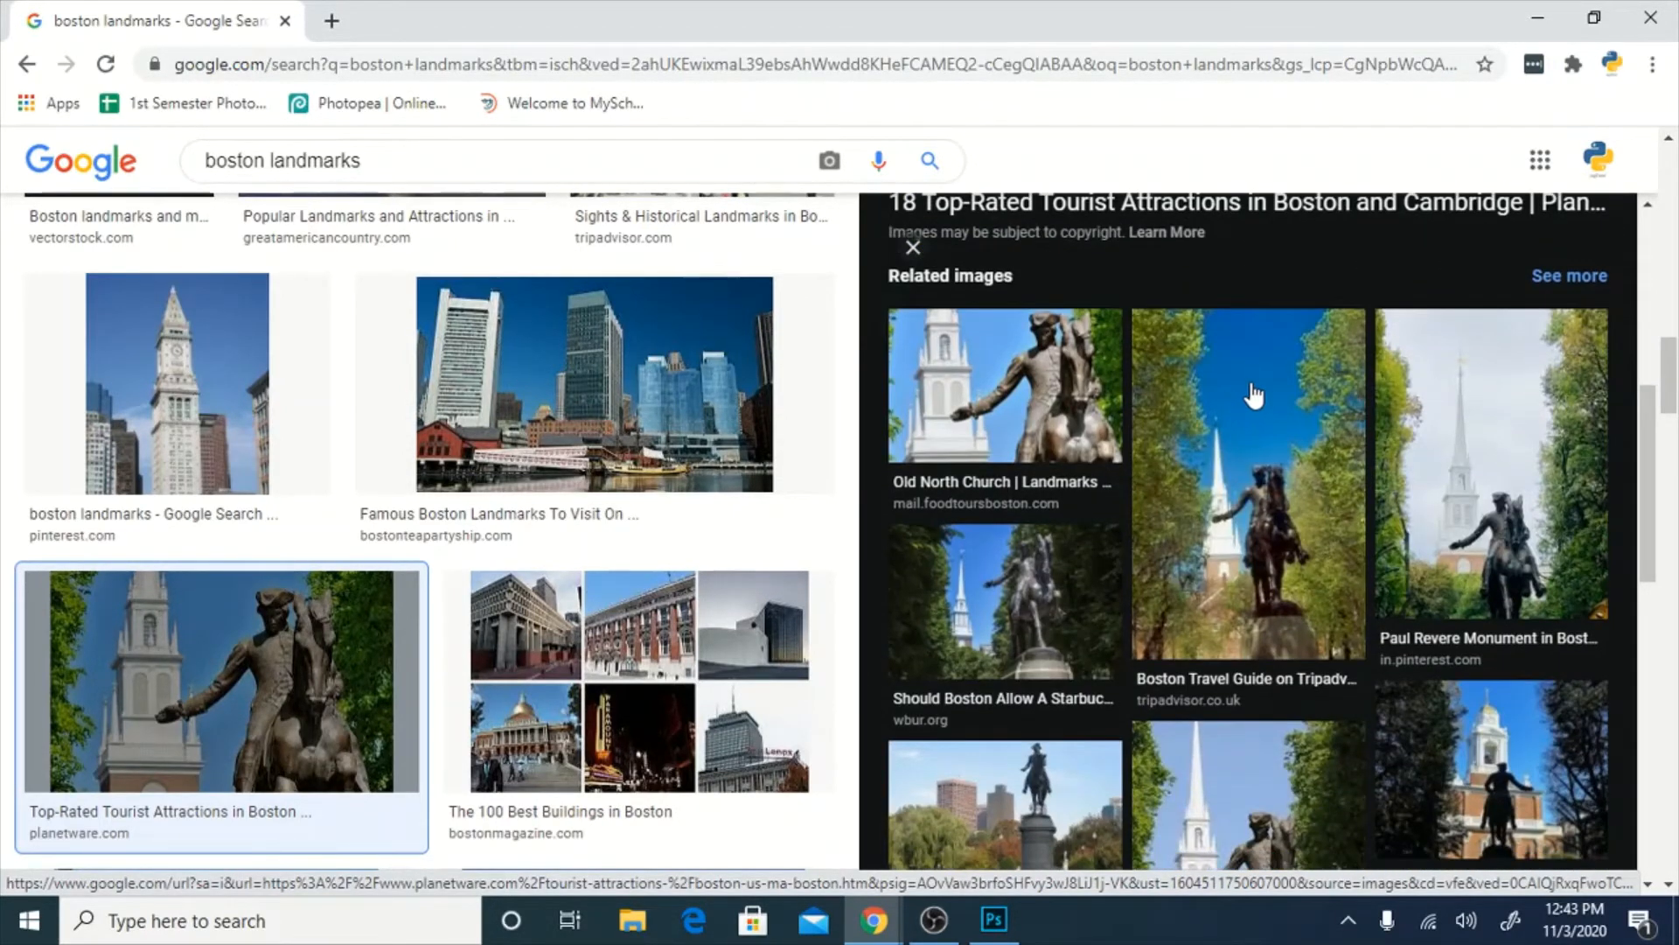
scroll(1387, 546, "down", 1)
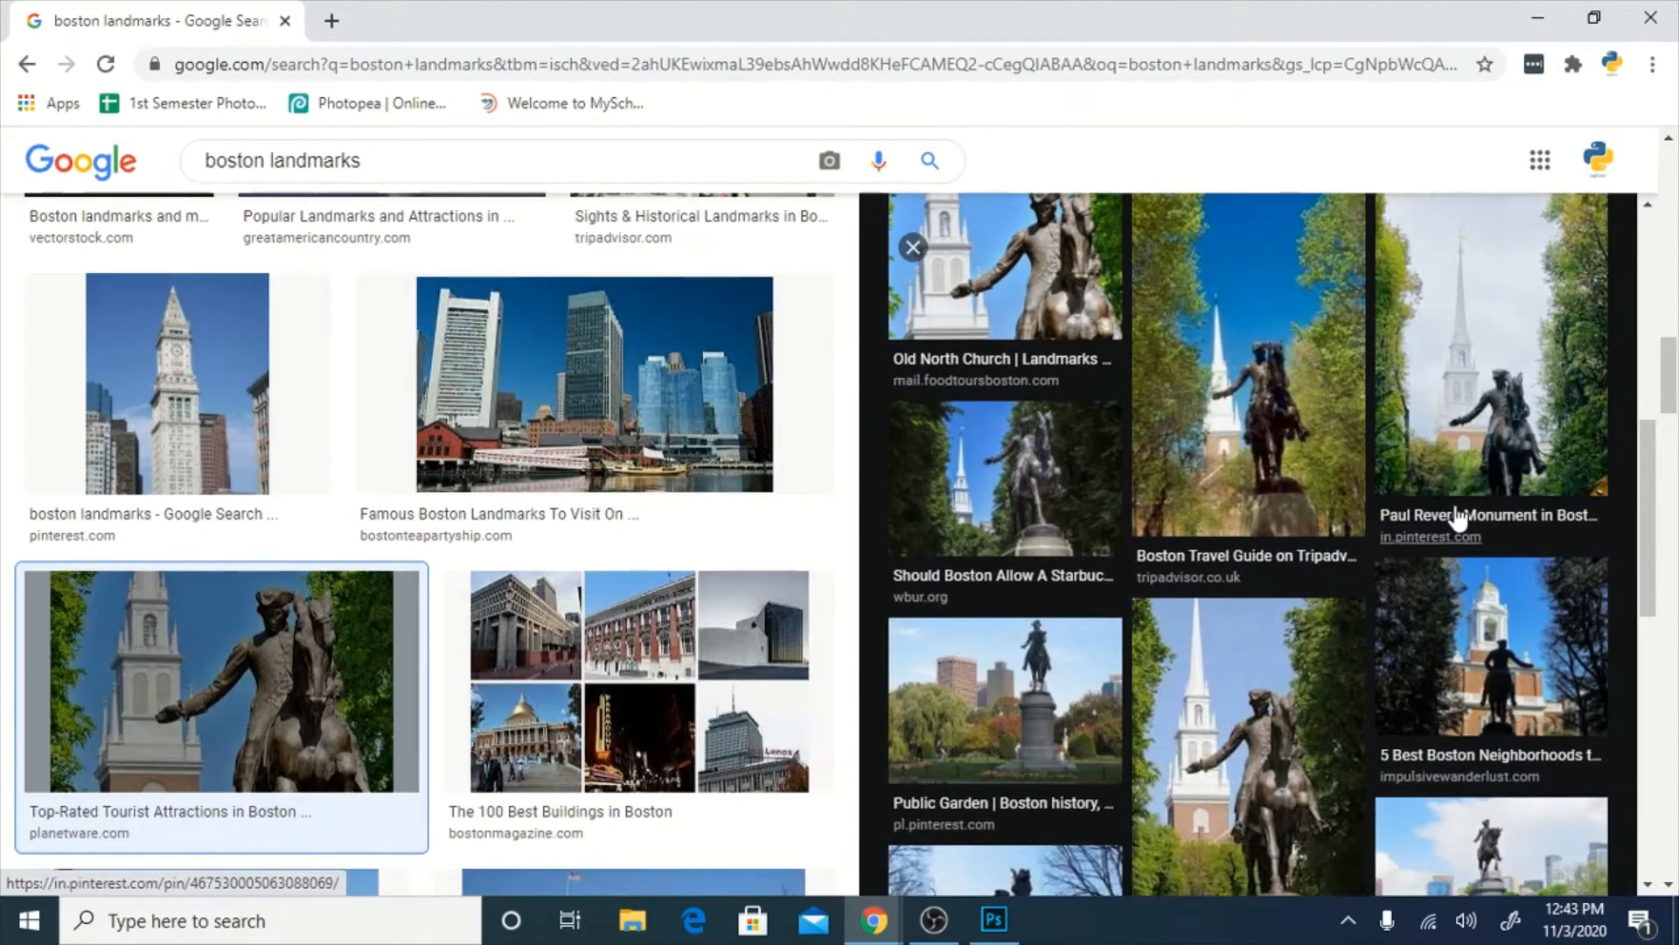
scroll(1454, 508, "up", 5)
scroll(1455, 518, "up", 1)
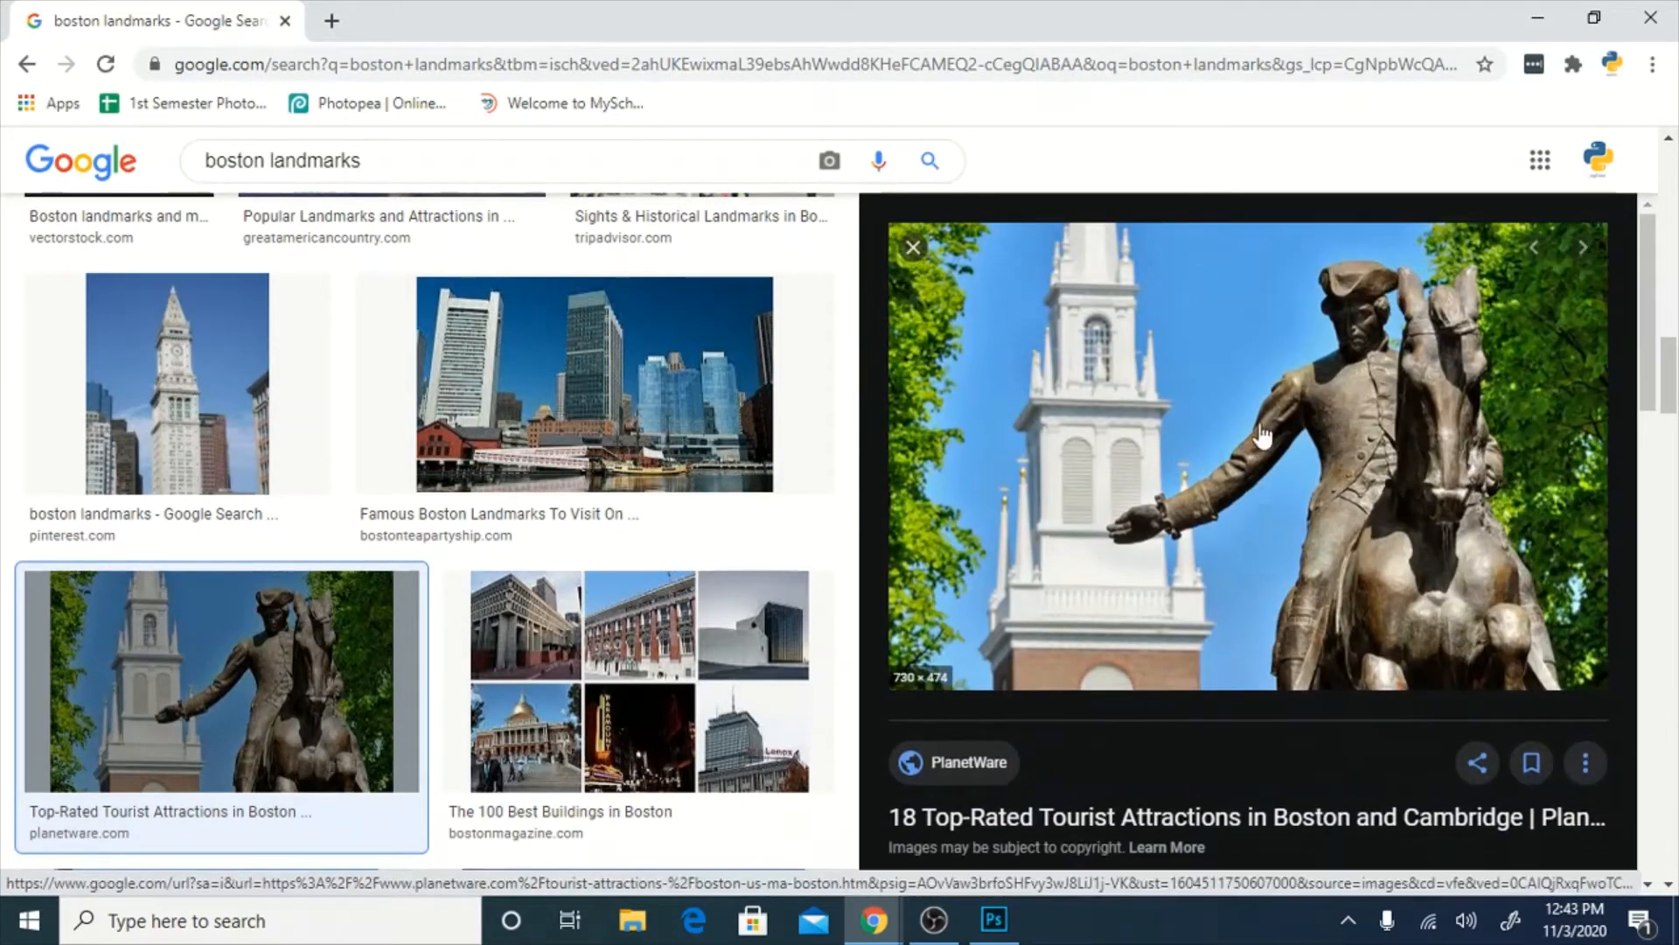
Copy the Paul Revere statue image and paste it into the Boston postcard document in Photoshop.
right_click(1209, 396)
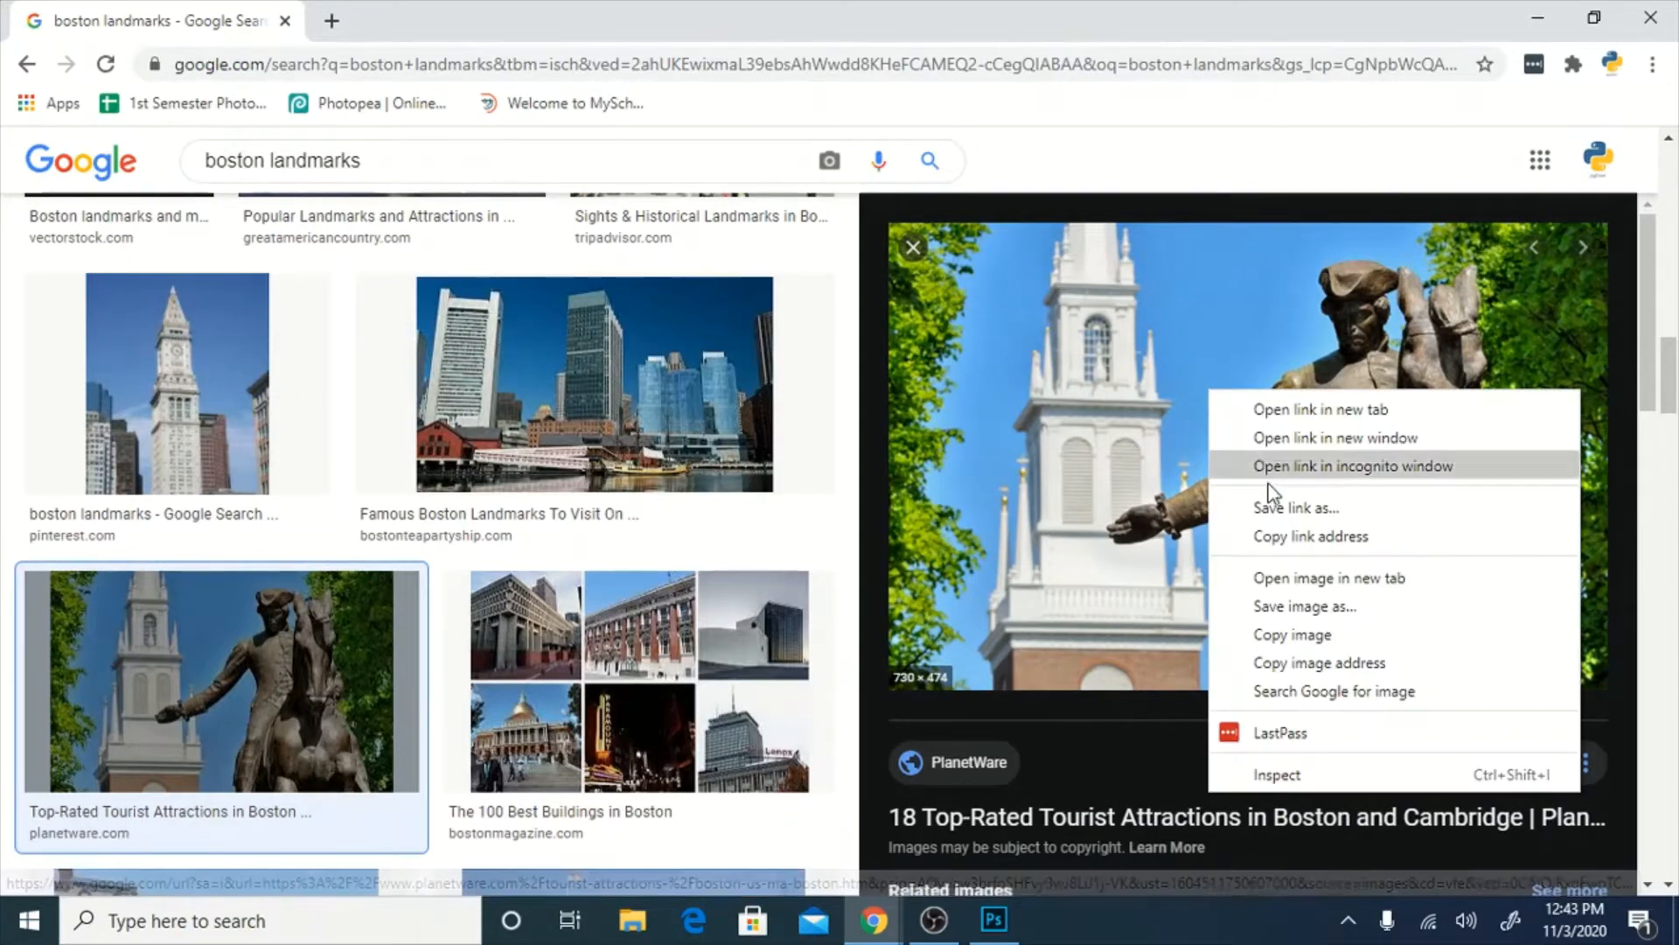
left_click(1294, 636)
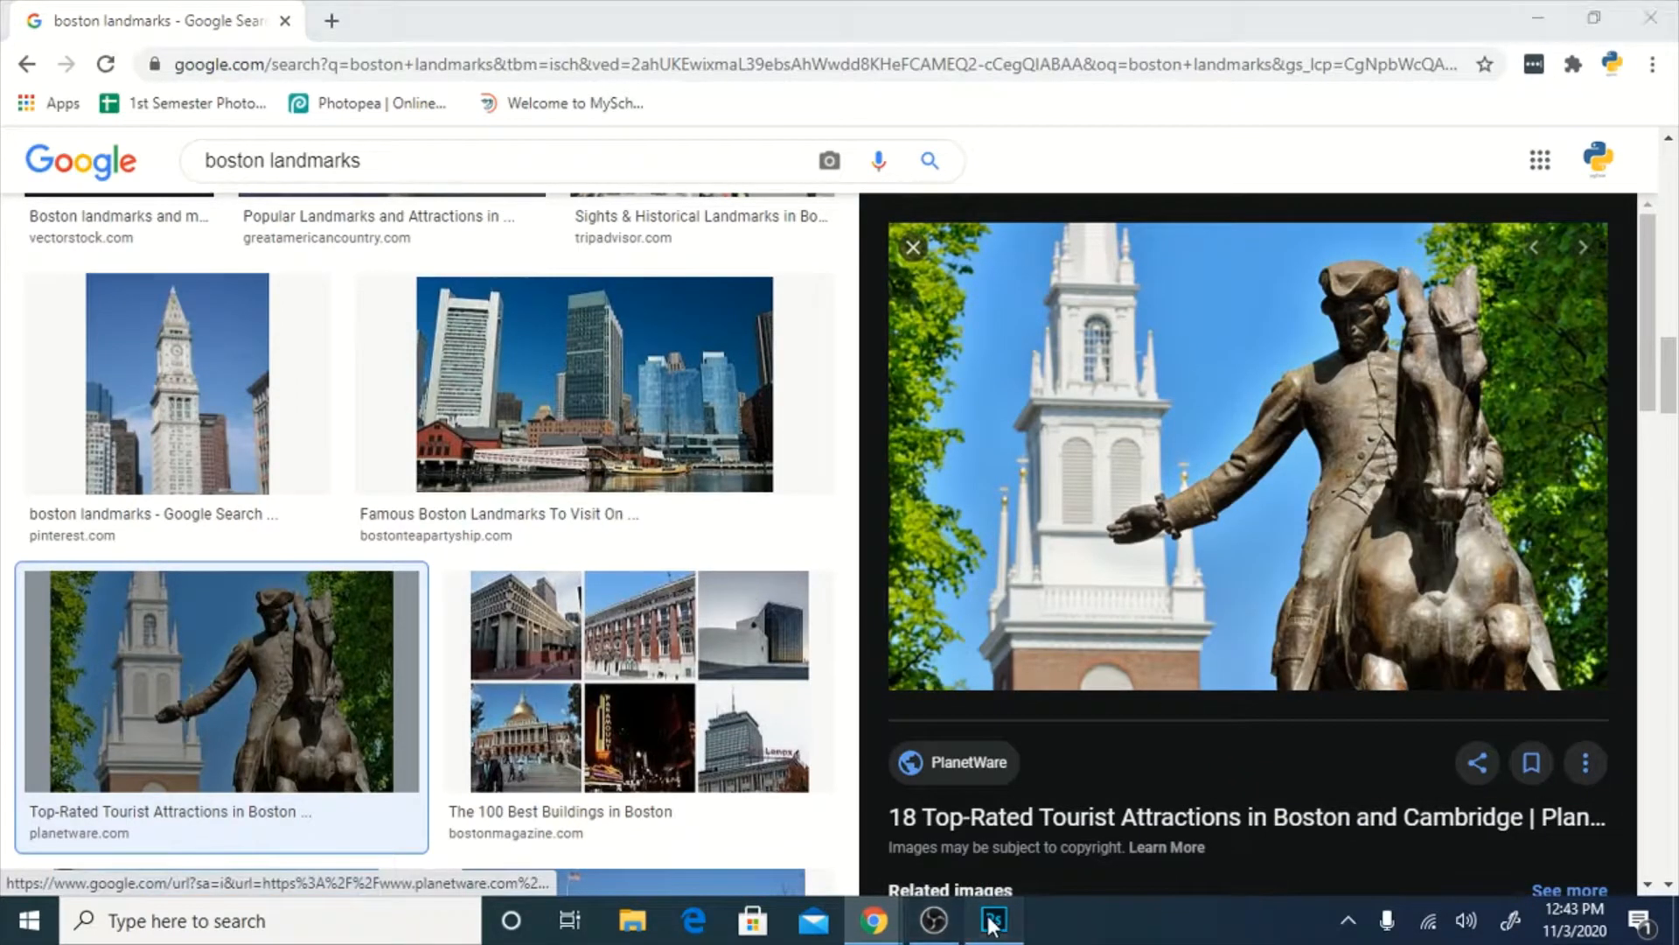
left_click(991, 919)
key("ctrl+v")
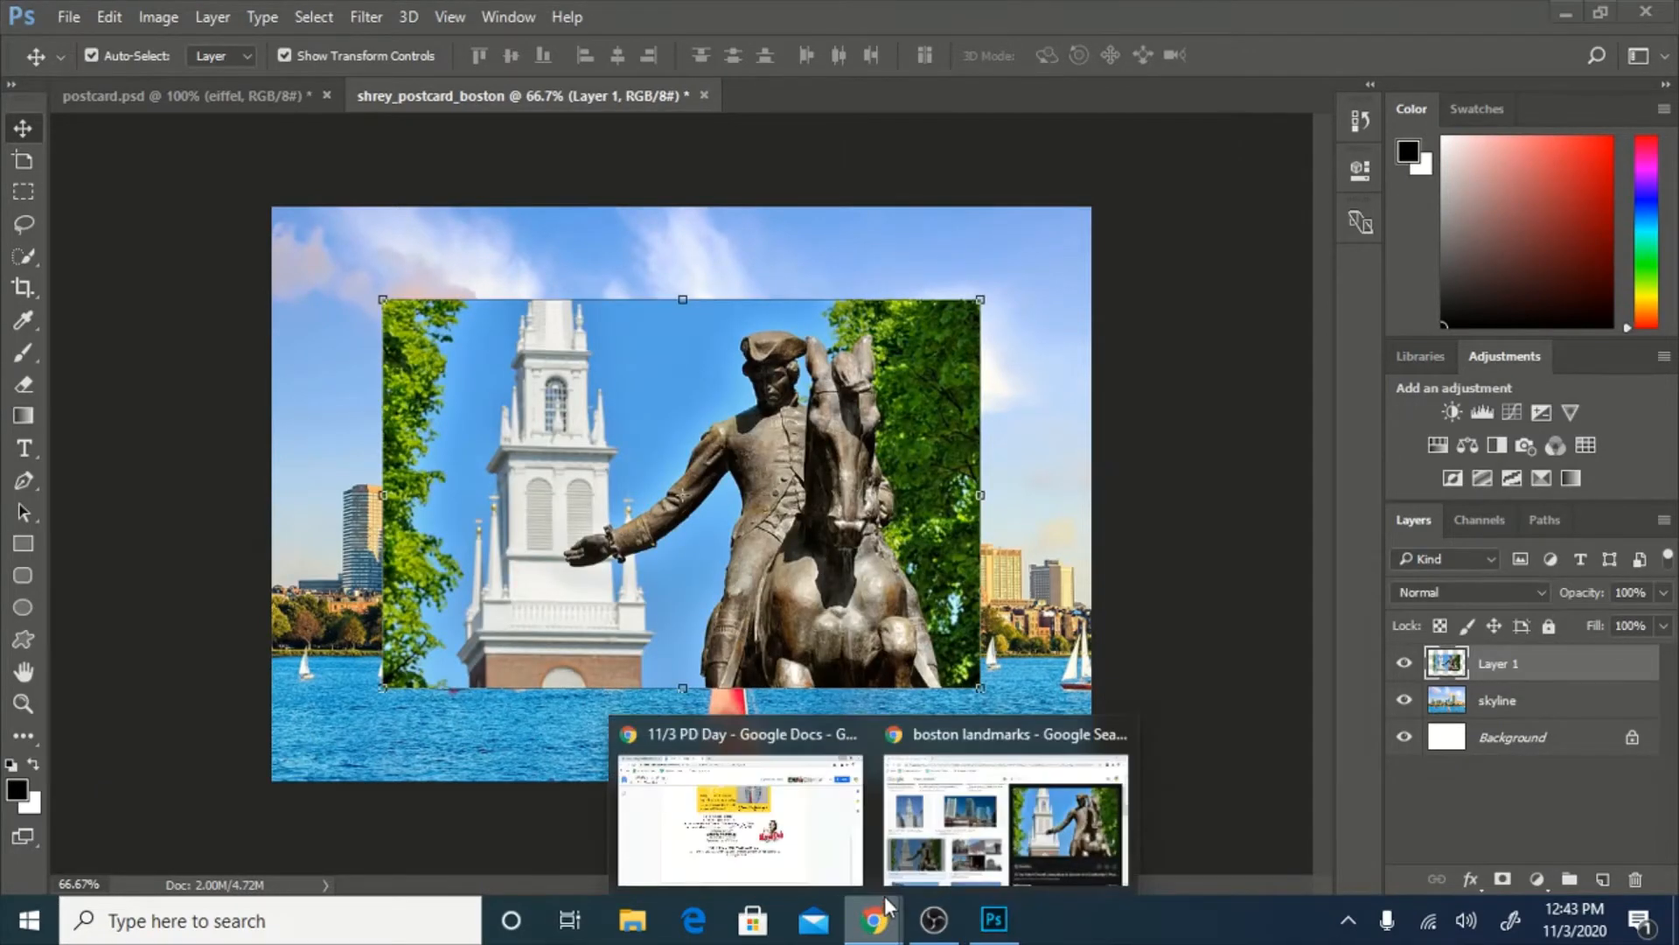
Rename the pasted statue image's layer to "revere".
double_click(1500, 664)
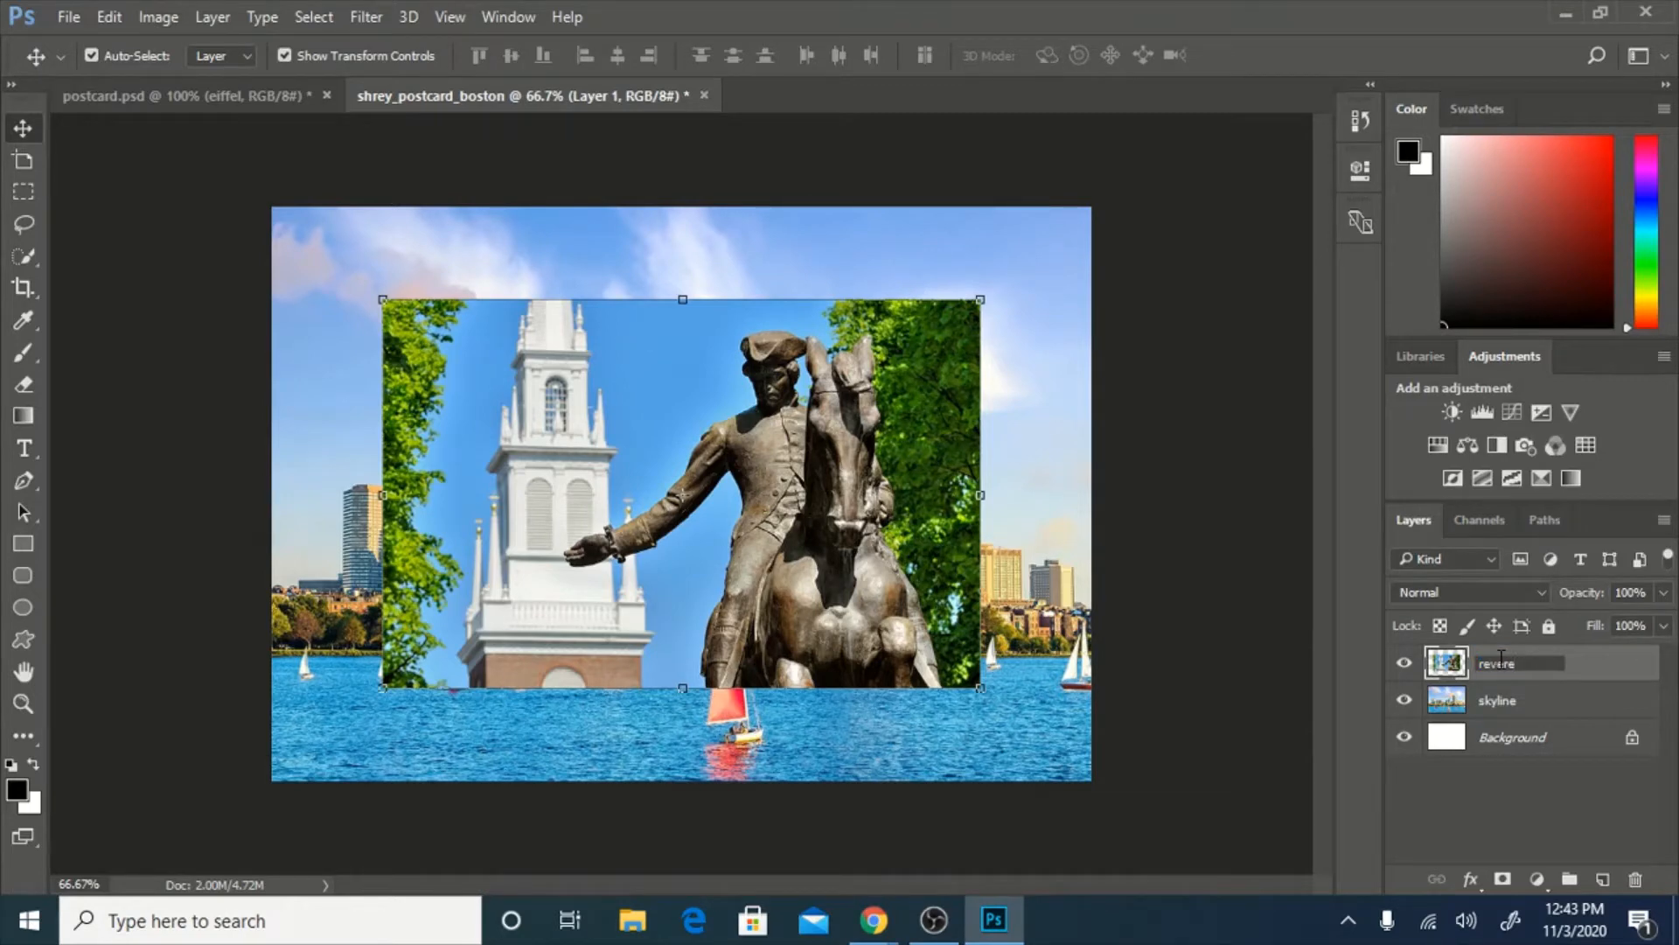
type("revere")
key("Return")
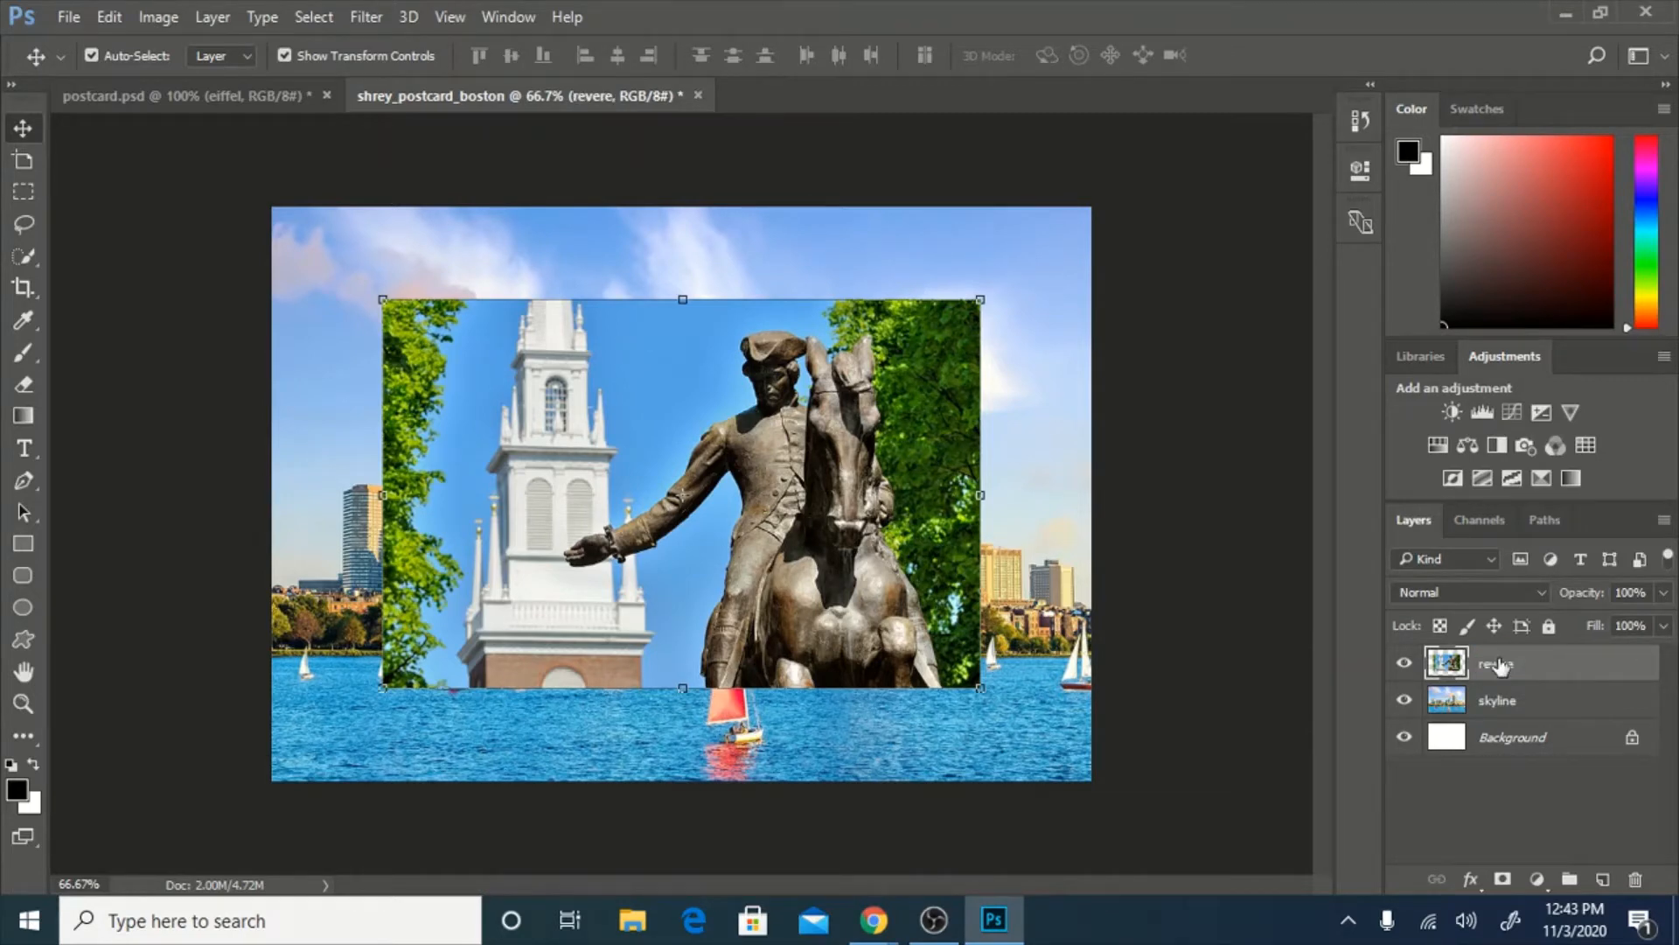
Switch back to Chrome and look through the "boston landmarks" image results for another landmark.
left_click(994, 920)
scroll(625, 423, "down", 15)
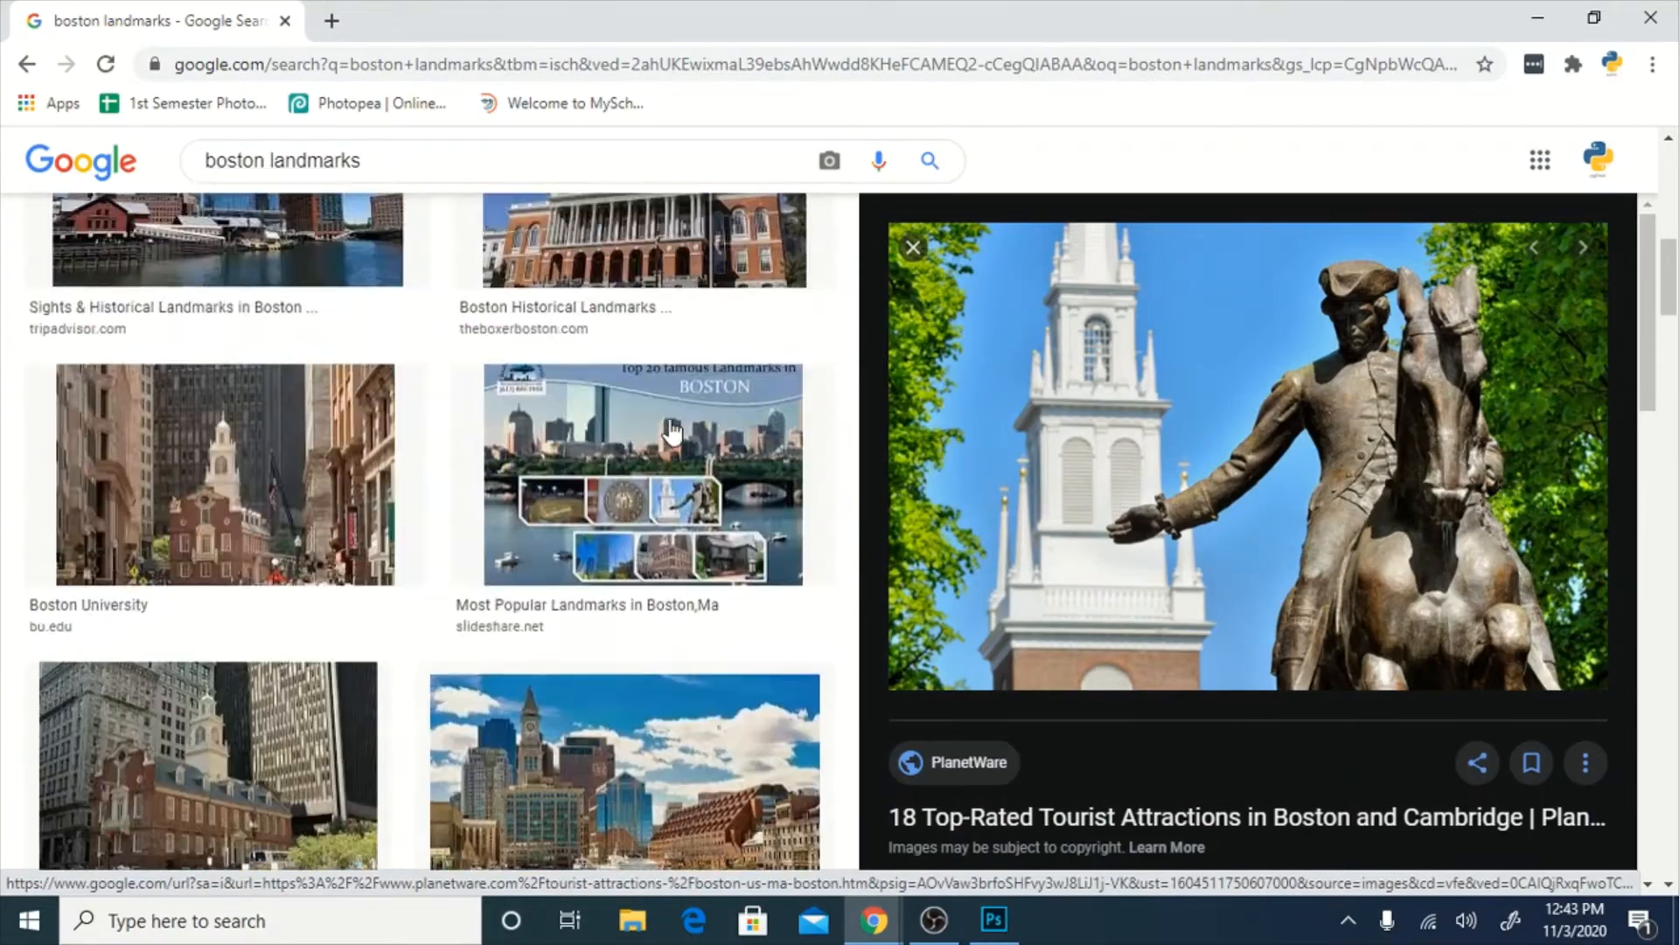
scroll(672, 428, "down", 15)
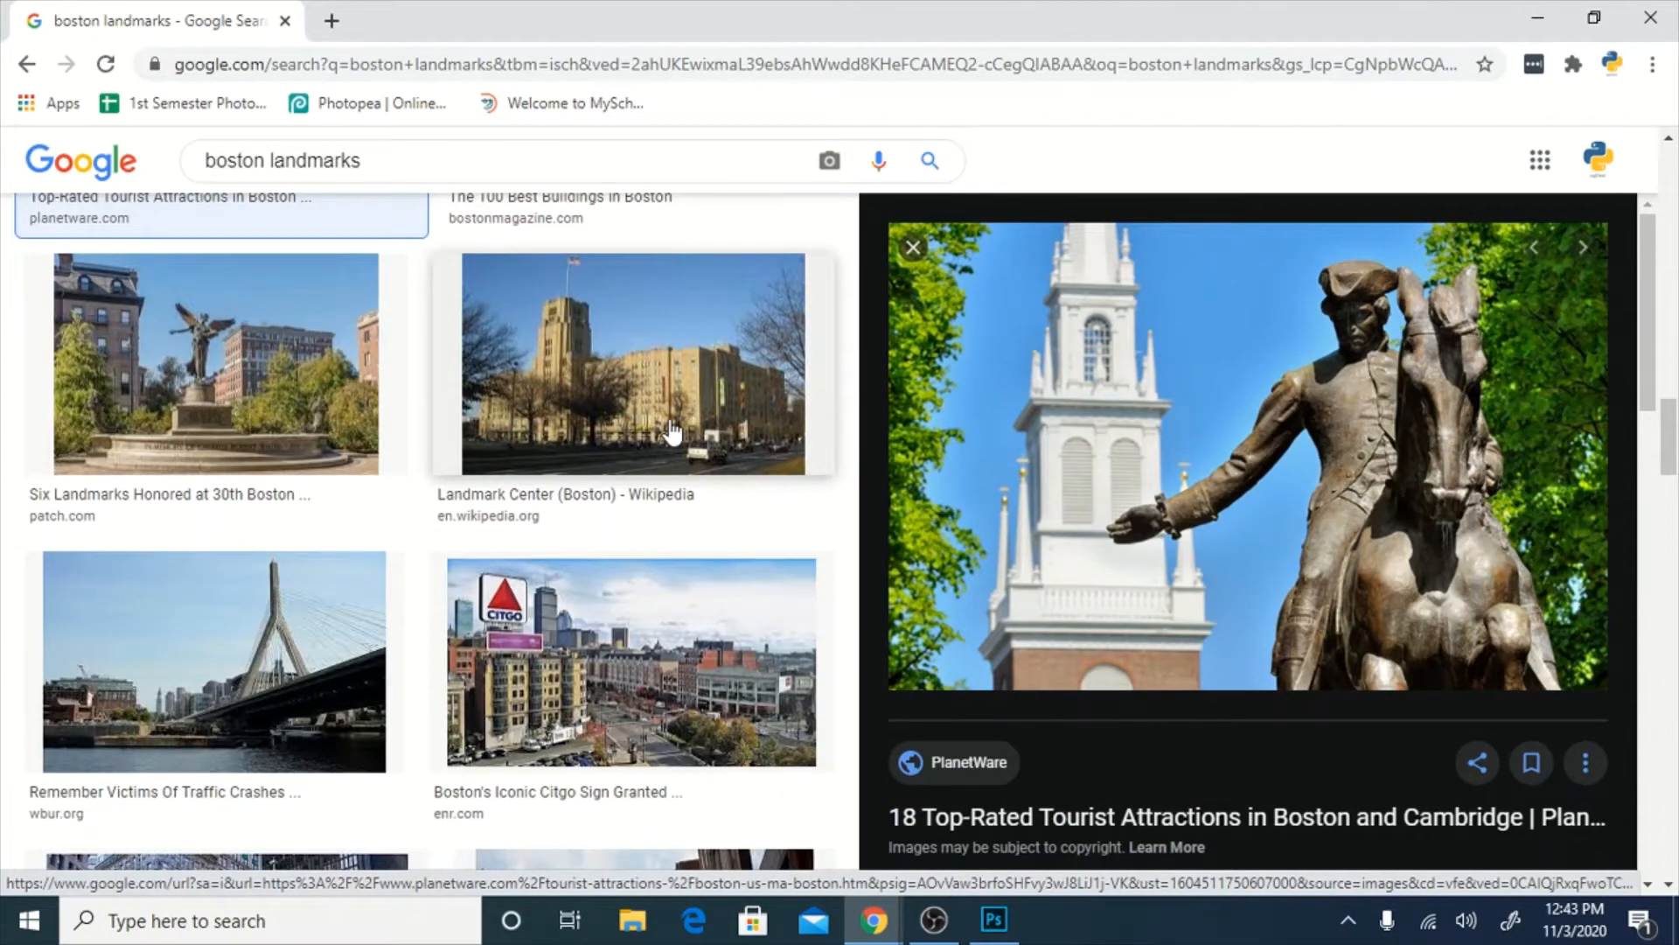
scroll(671, 428, "down", 7)
scroll(672, 429, "down", 10)
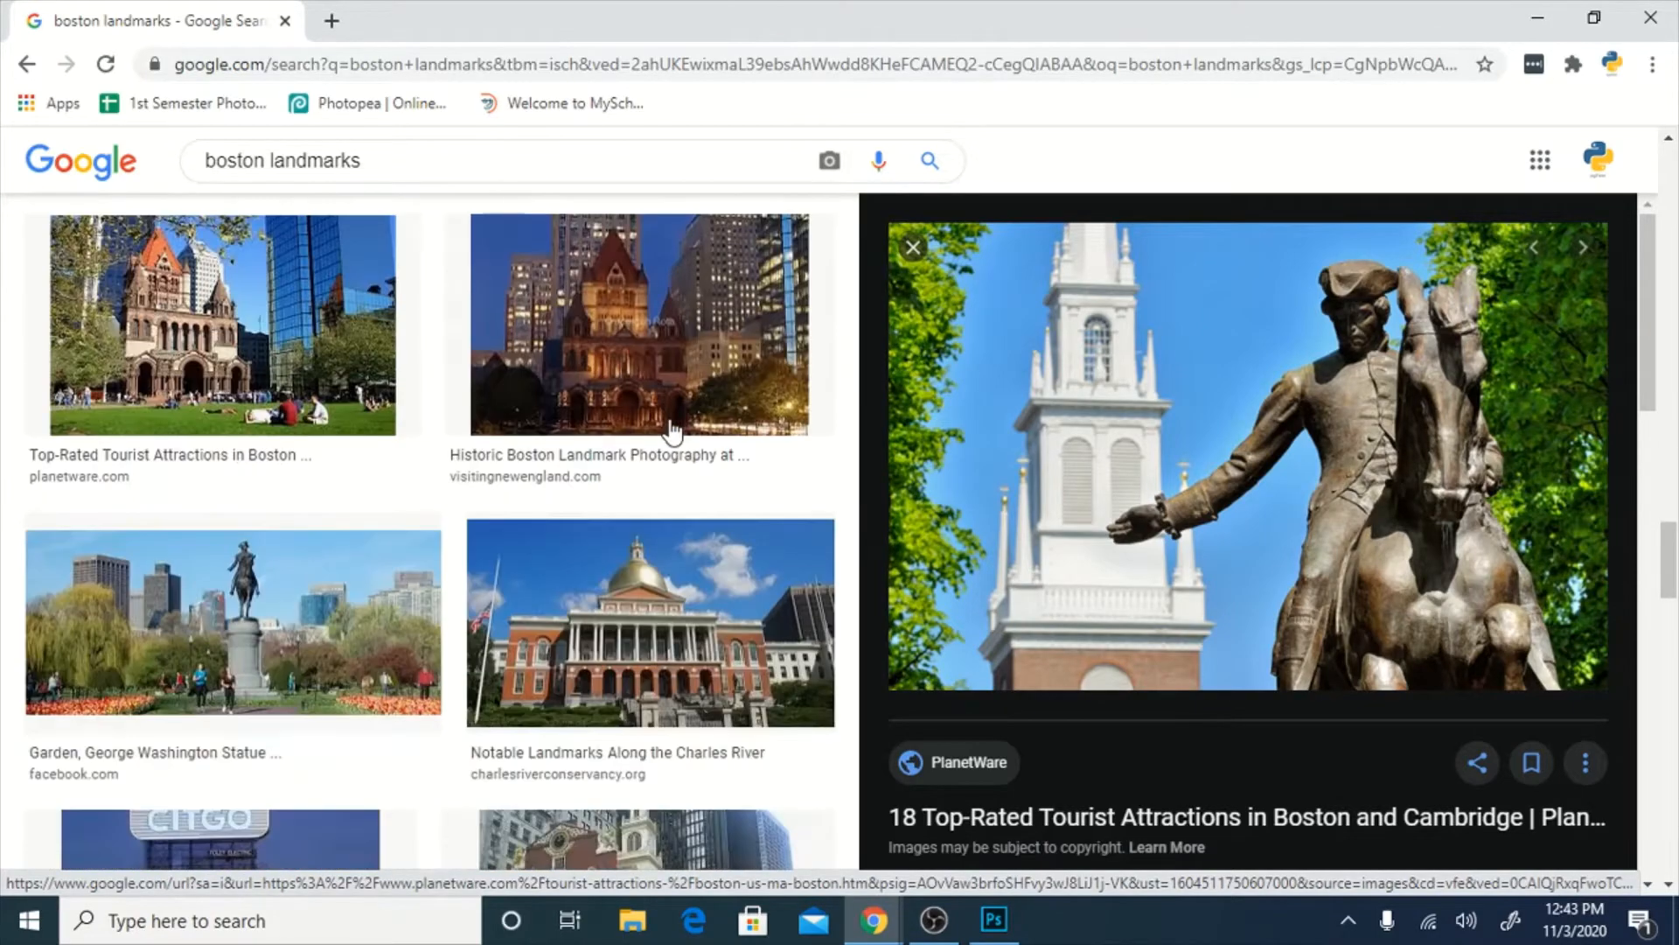
scroll(671, 431, "down", 8)
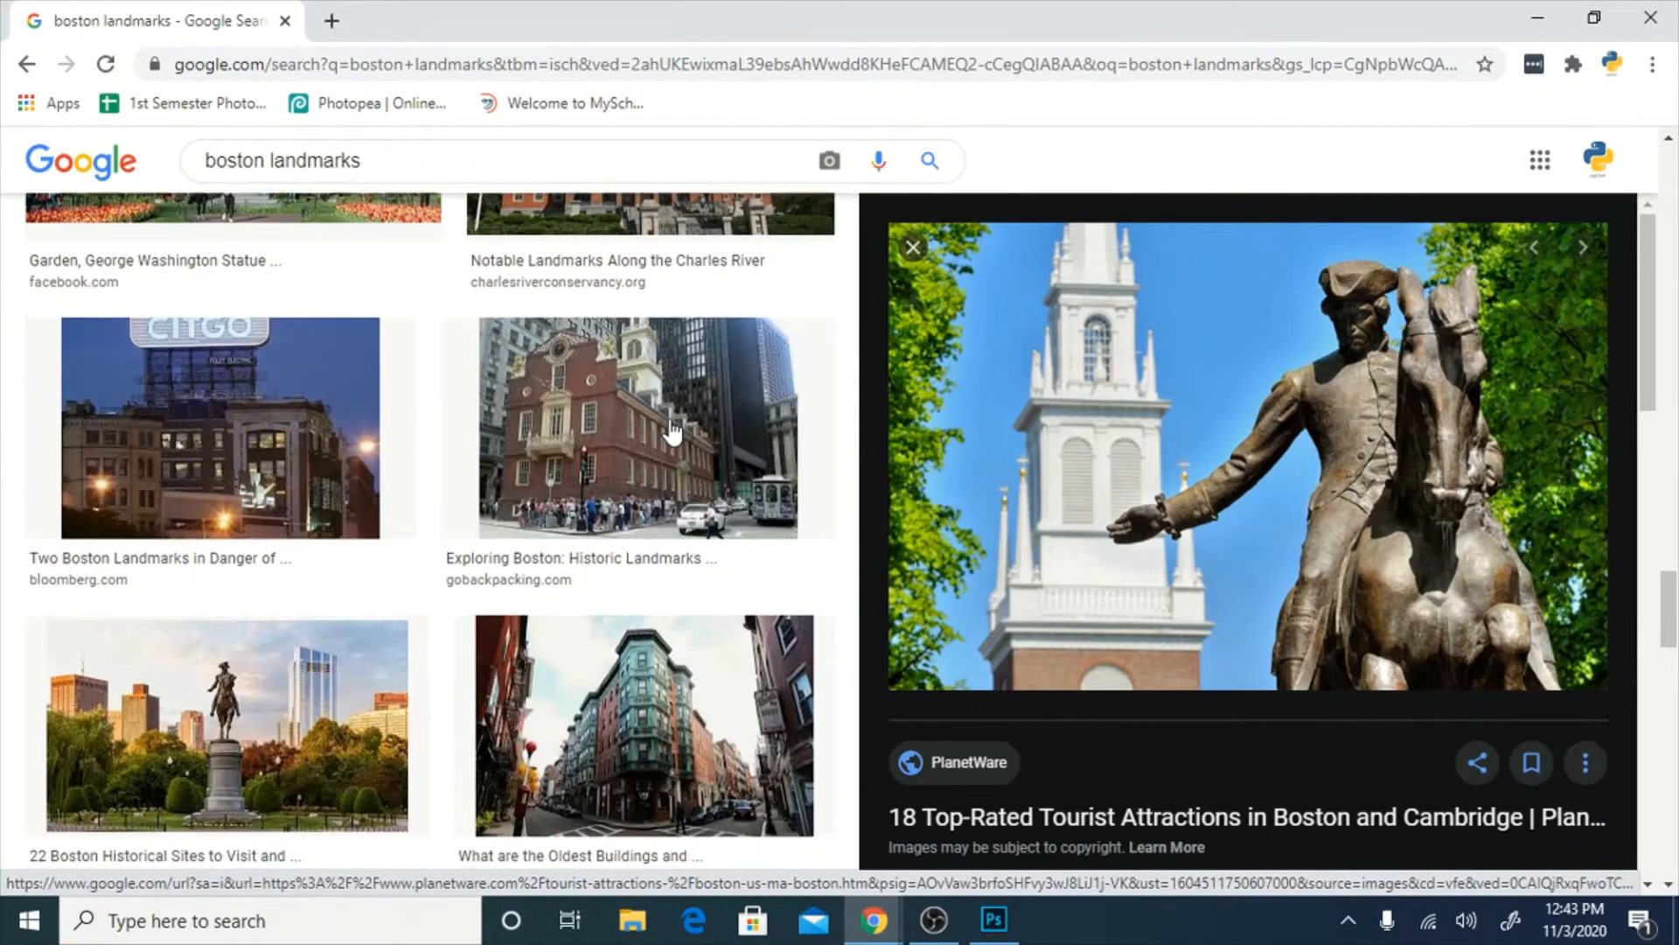
scroll(672, 431, "up", 15)
scroll(672, 428, "up", 5)
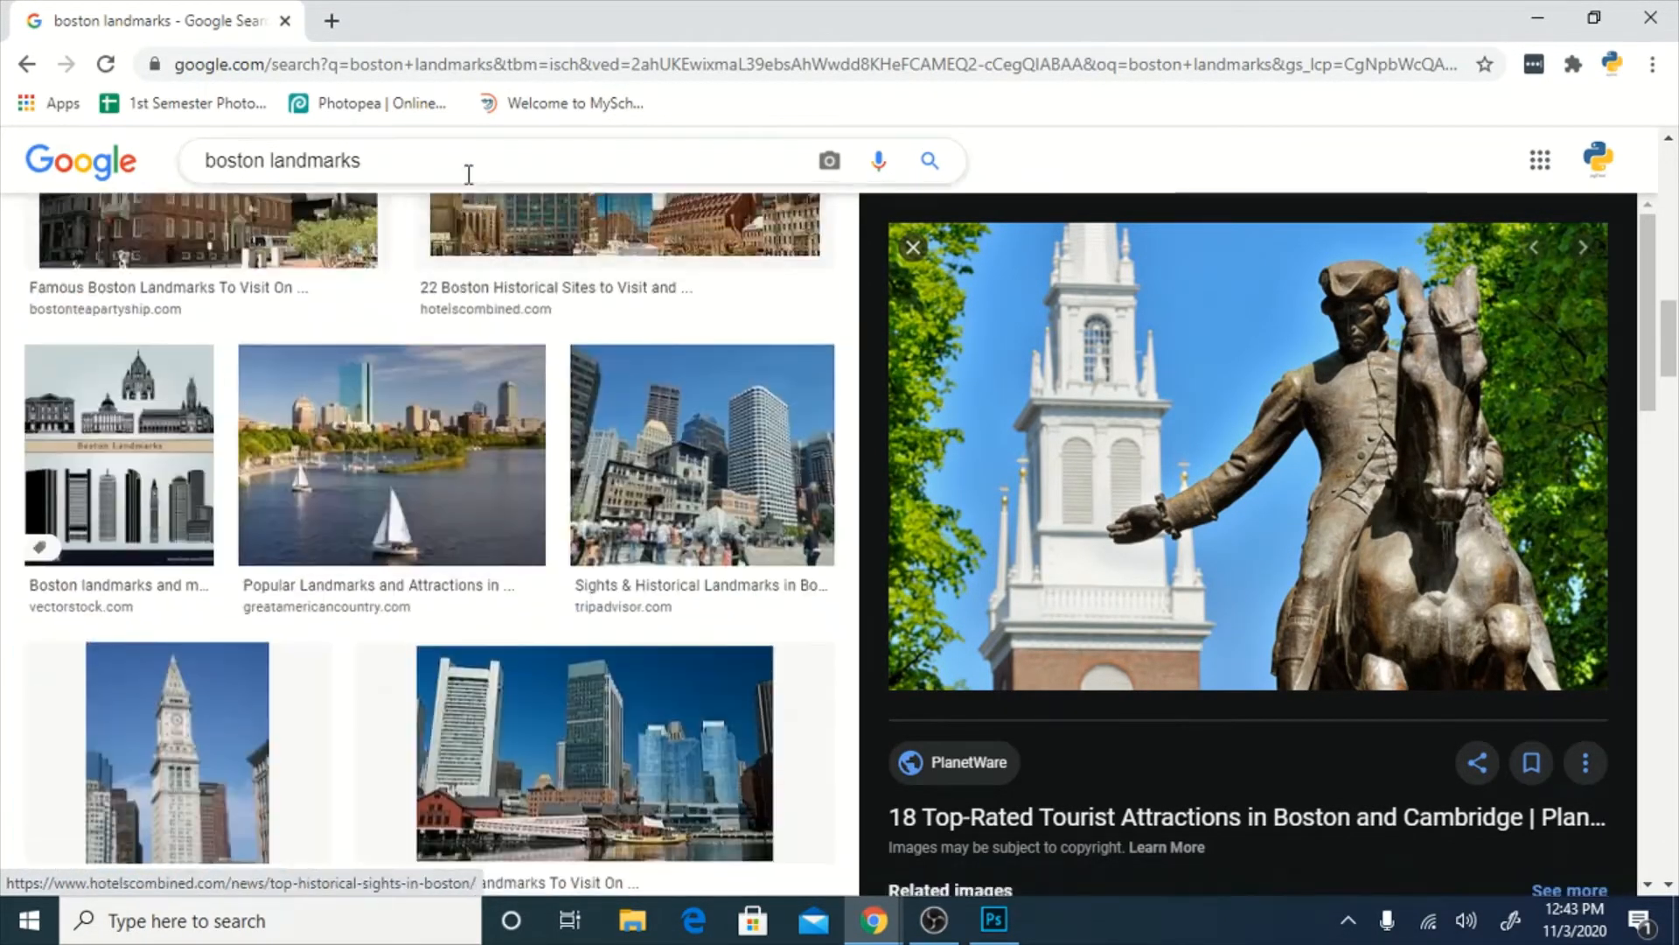
Search Google Images for "fenway park".
left_click(477, 160)
type("fe")
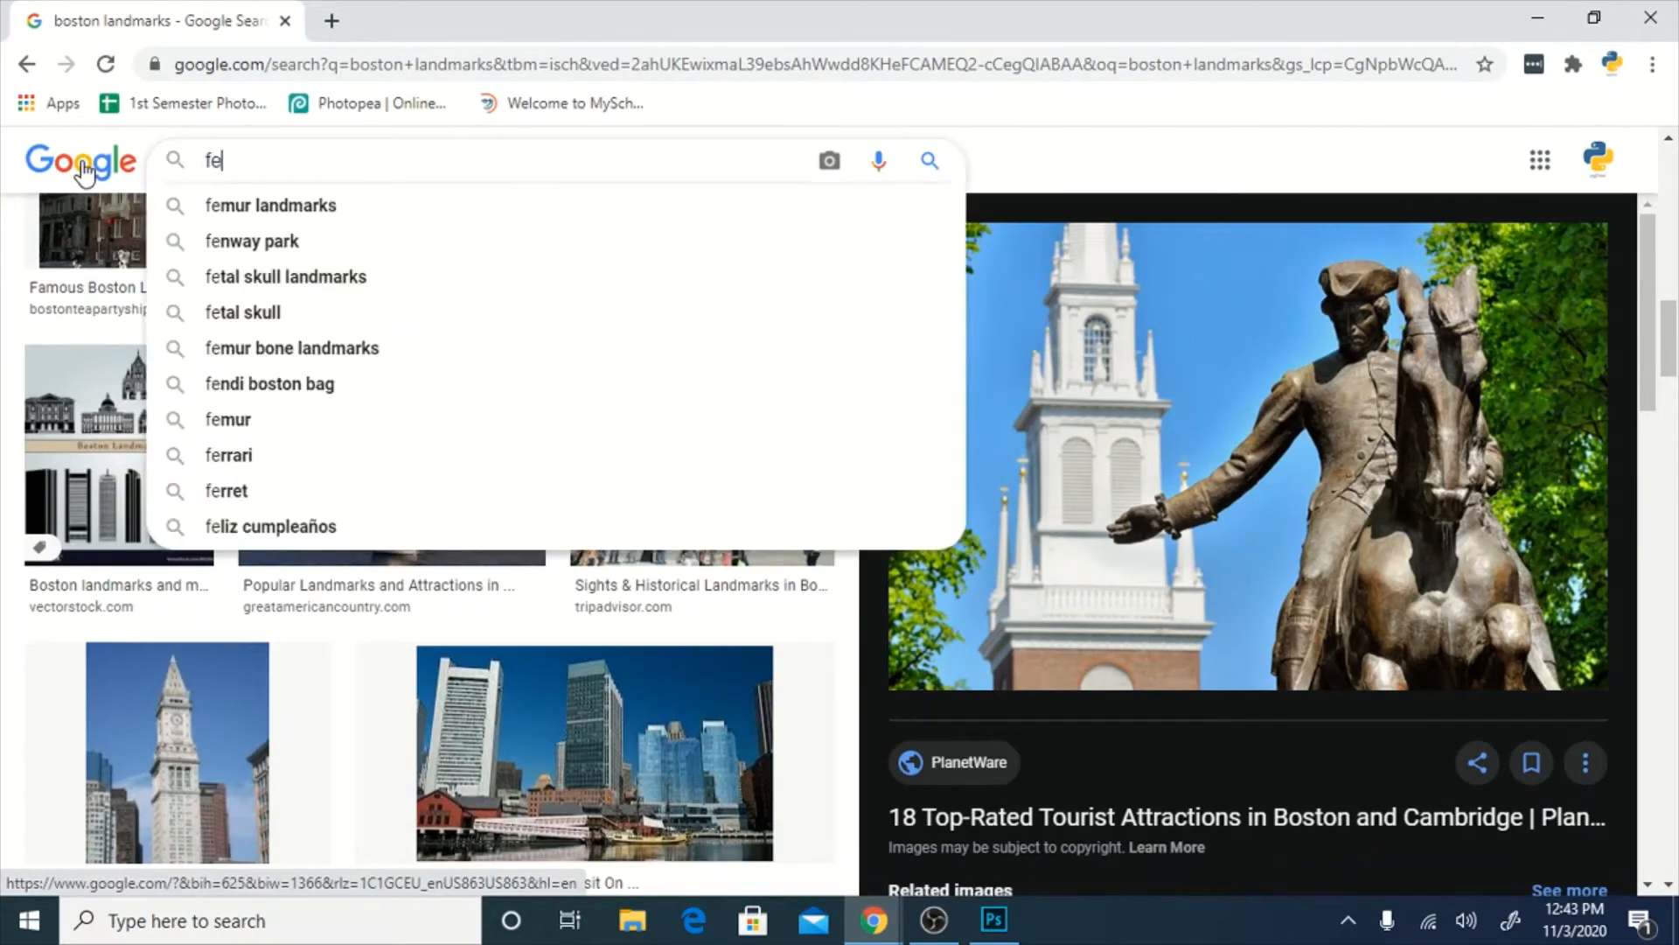
type("nway park")
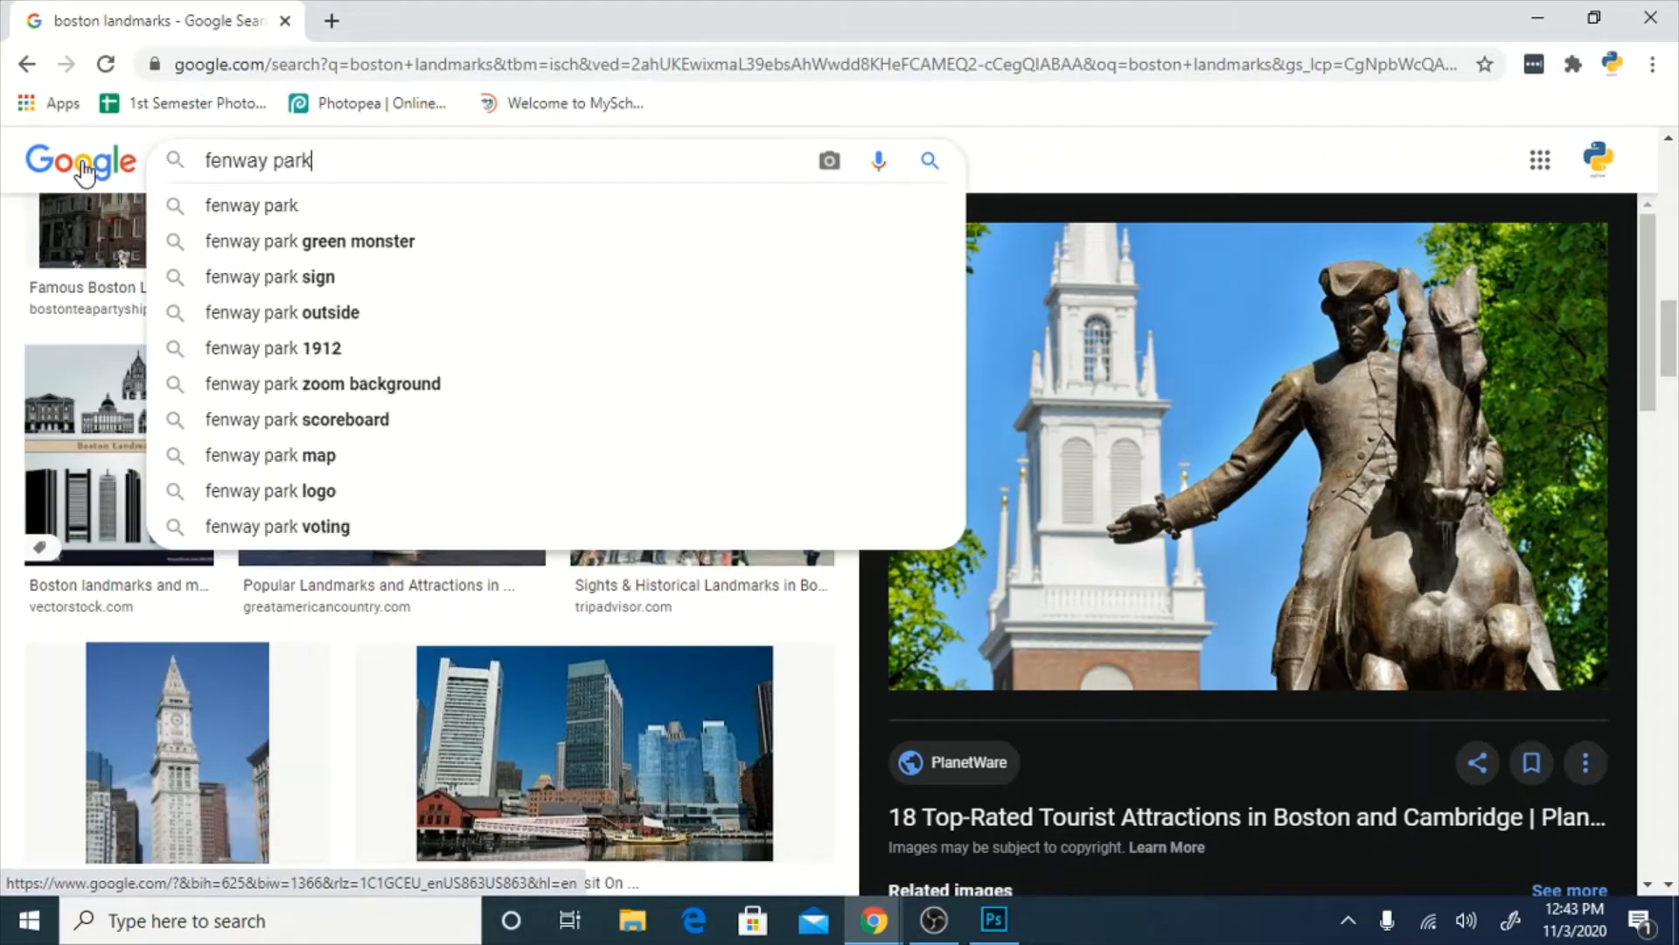
key("Return")
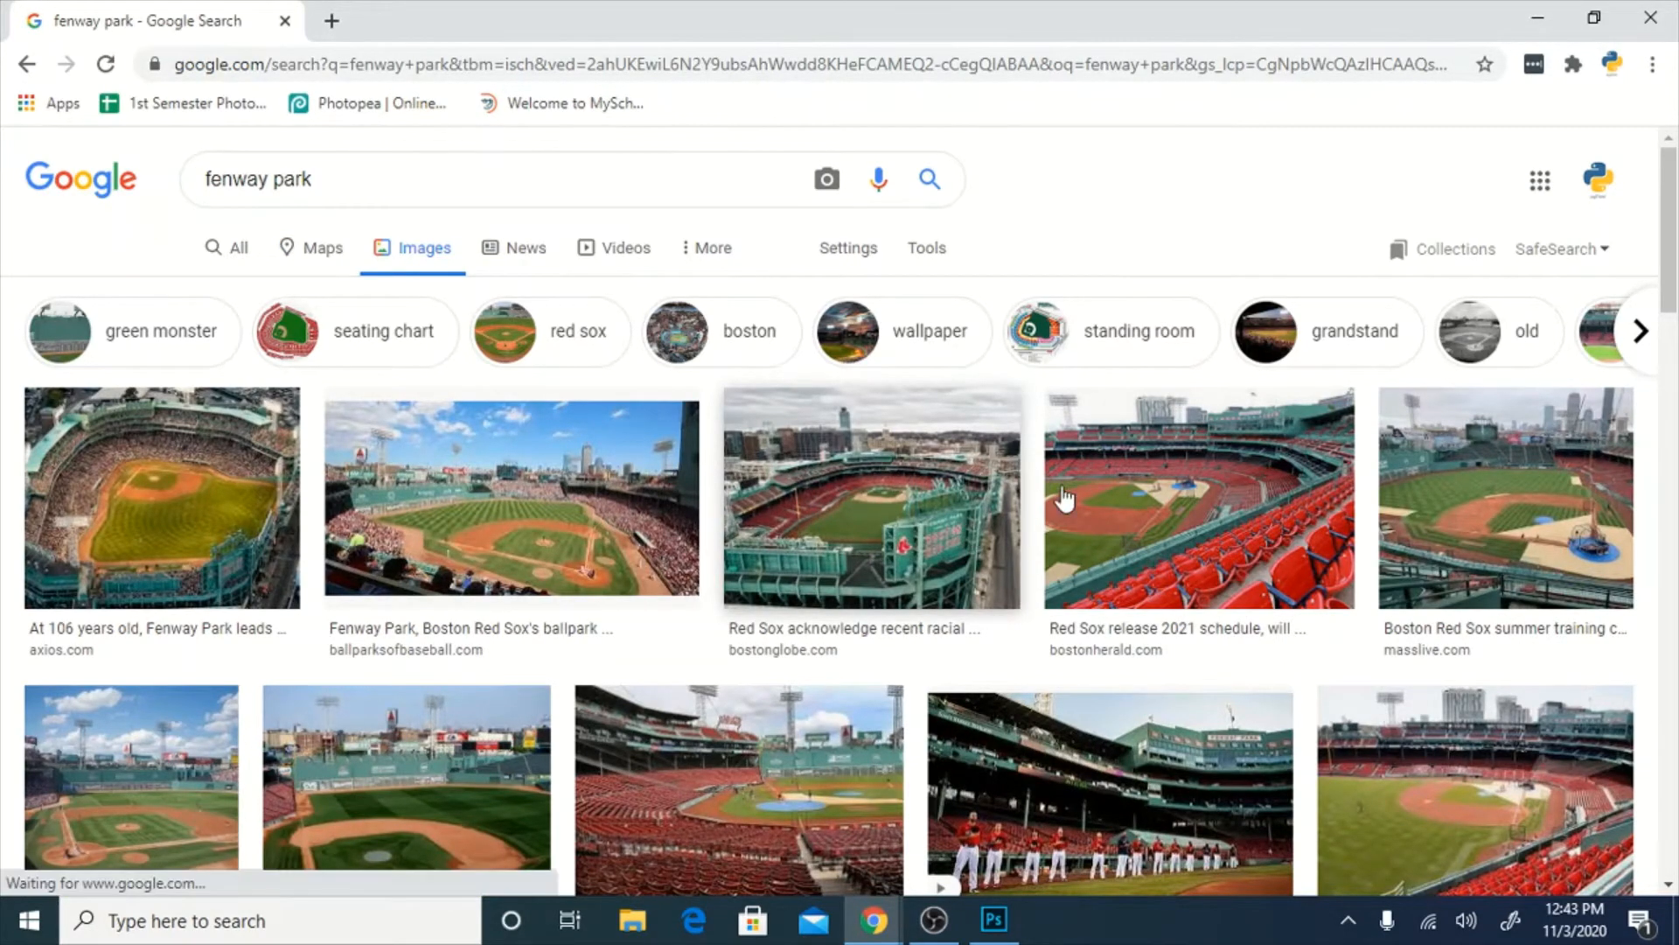
Browse the Fenway Park results and open the theathletic.co.uk image with the green "Home of the Boston Red Sox" sign.
scroll(1084, 477, "down", 4)
scroll(1100, 455, "up", 4)
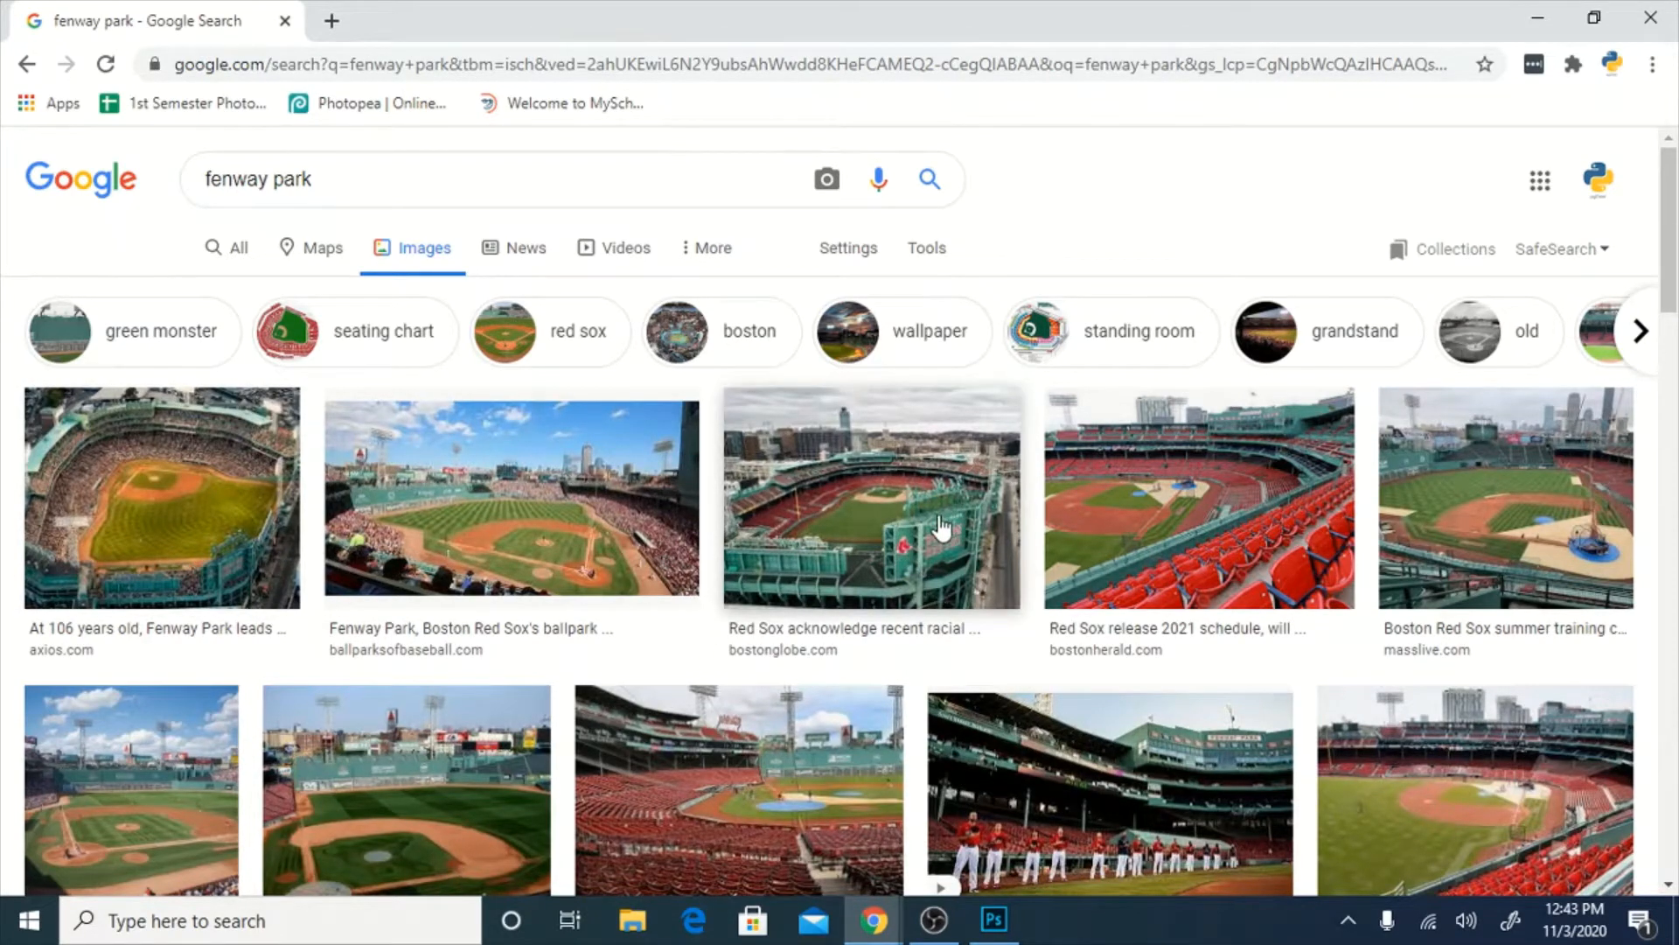
scroll(723, 525, "down", 3)
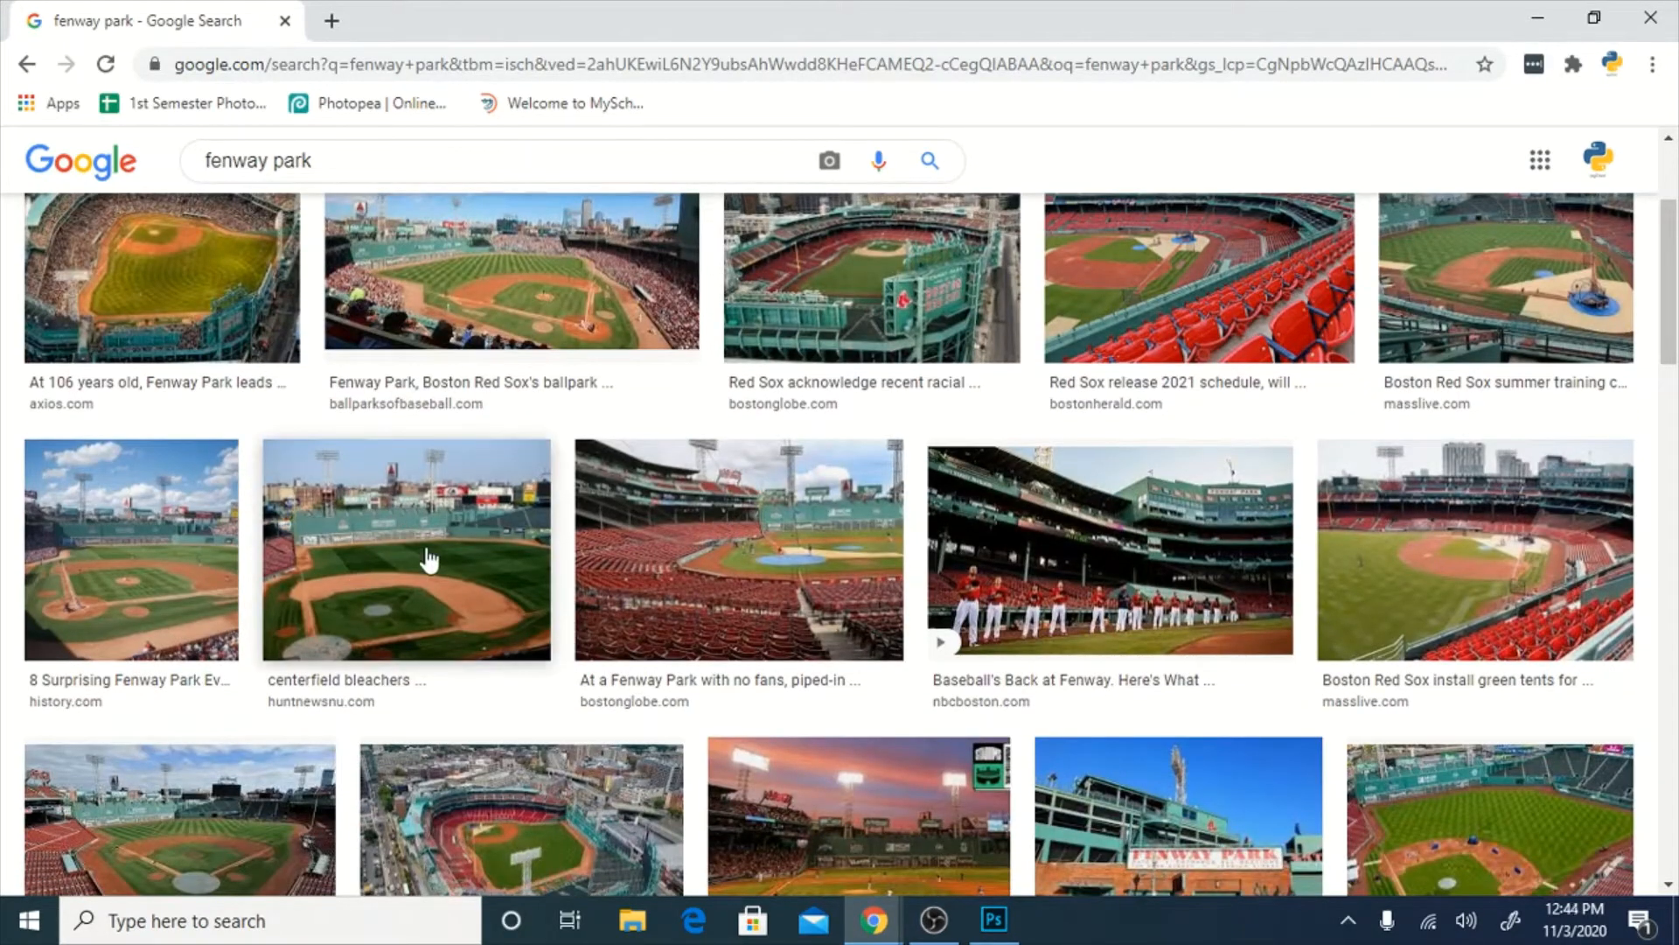
scroll(531, 568, "down", 3)
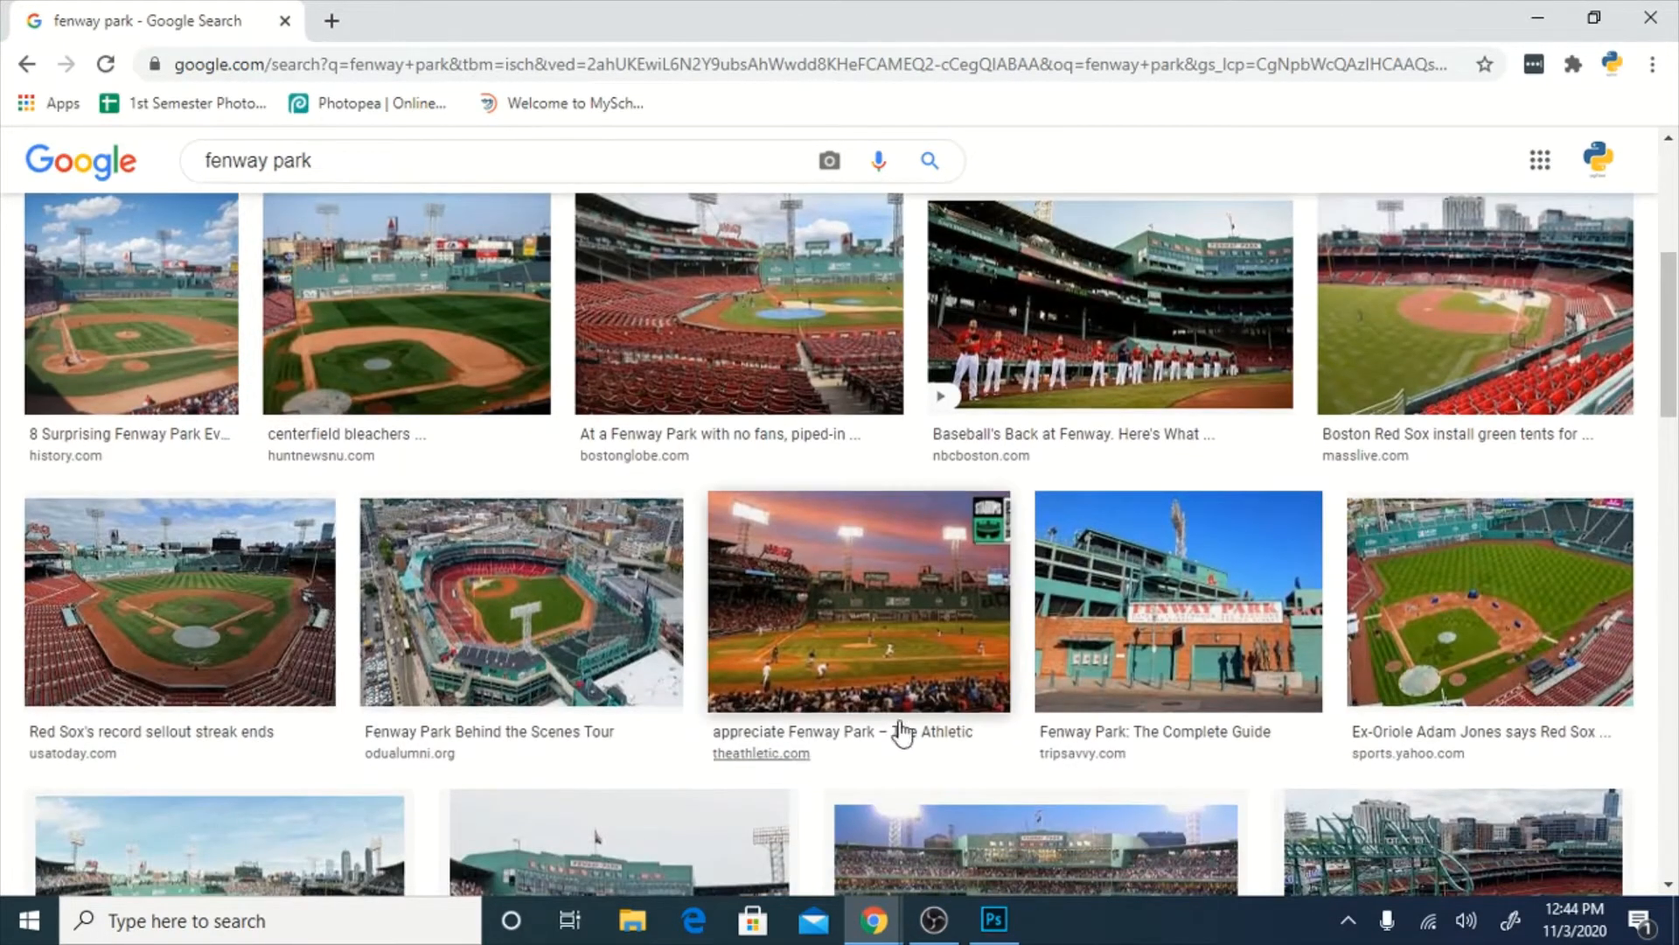
scroll(922, 678, "down", 4)
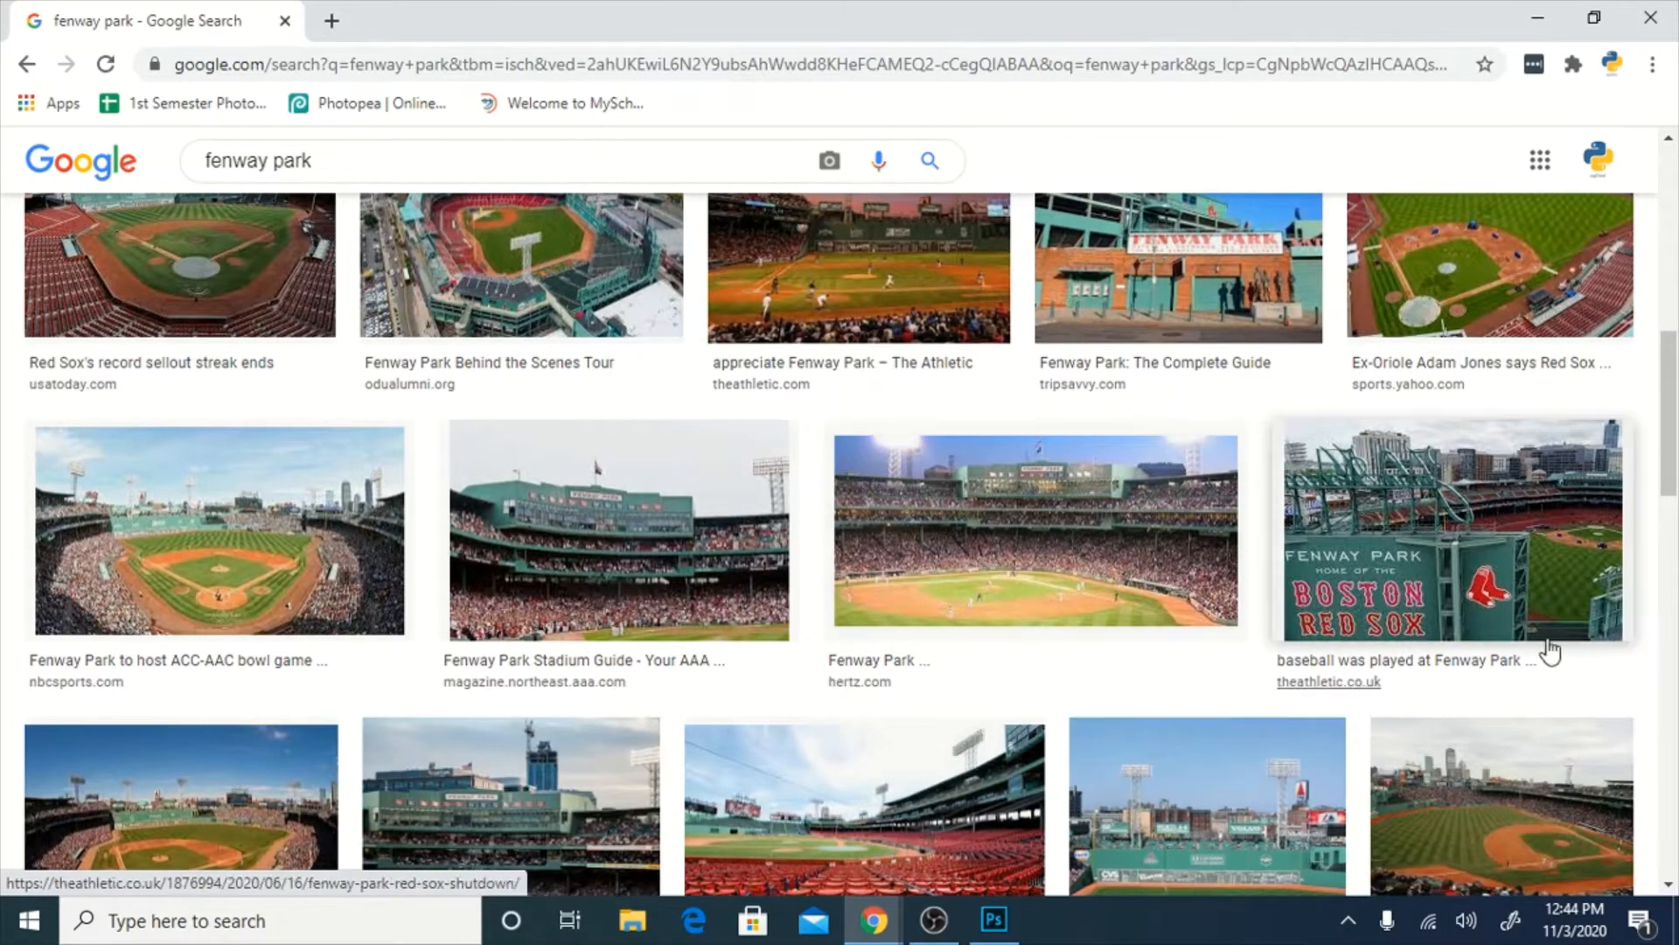
left_click(1502, 531)
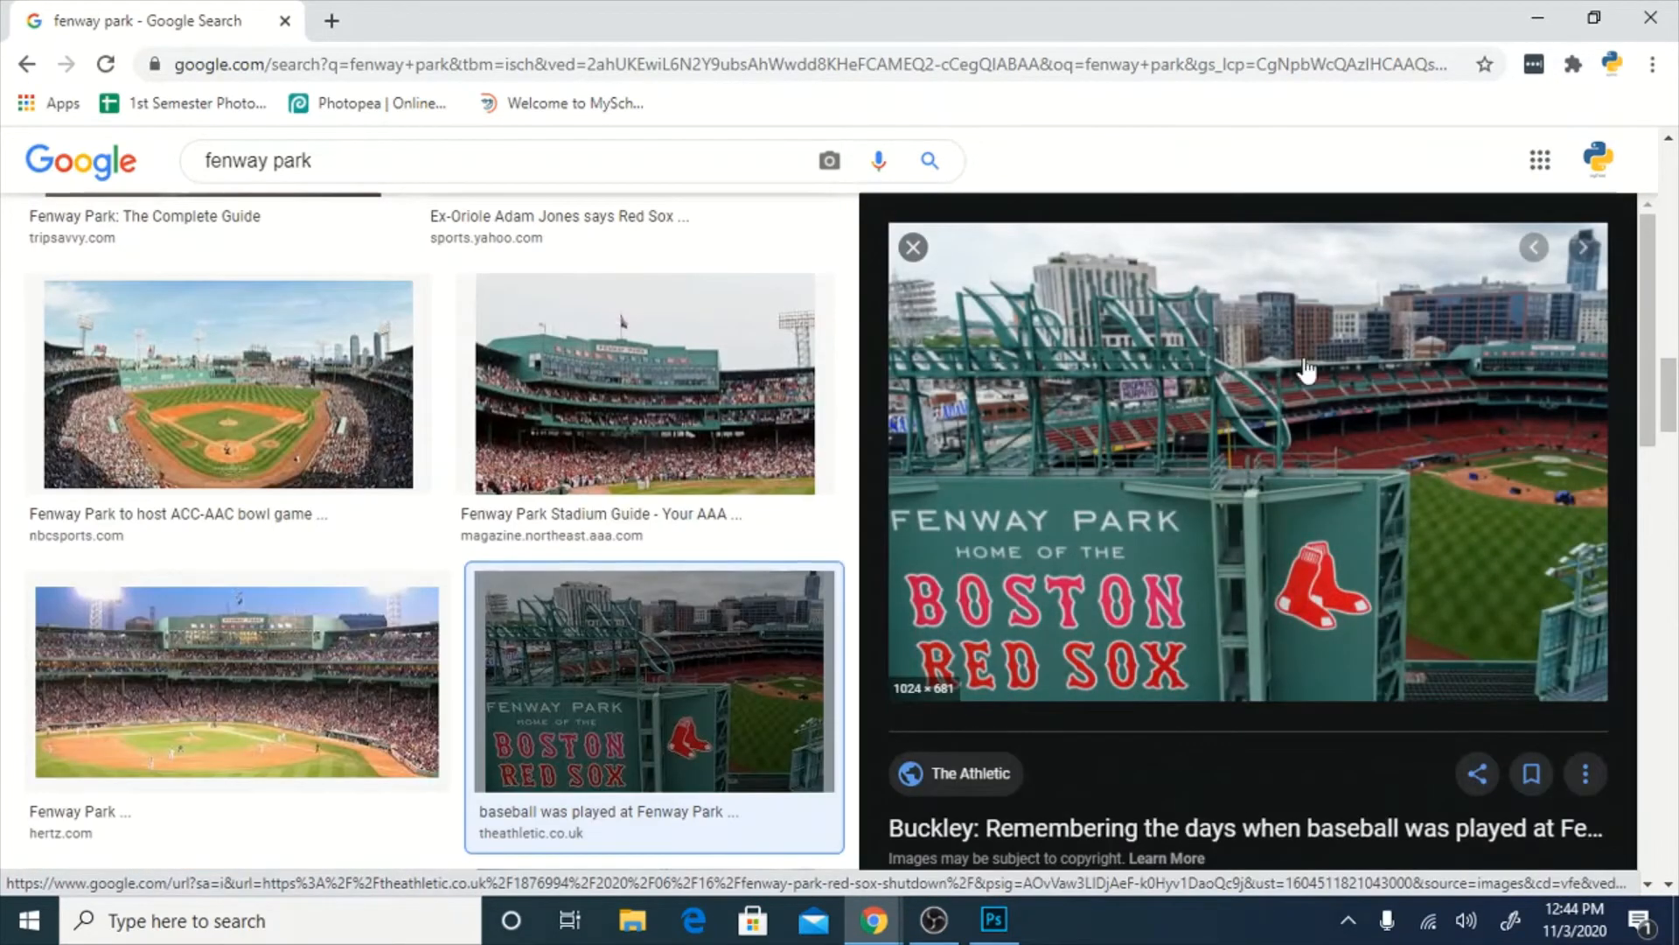
right_click(1295, 417)
left_click(1444, 658)
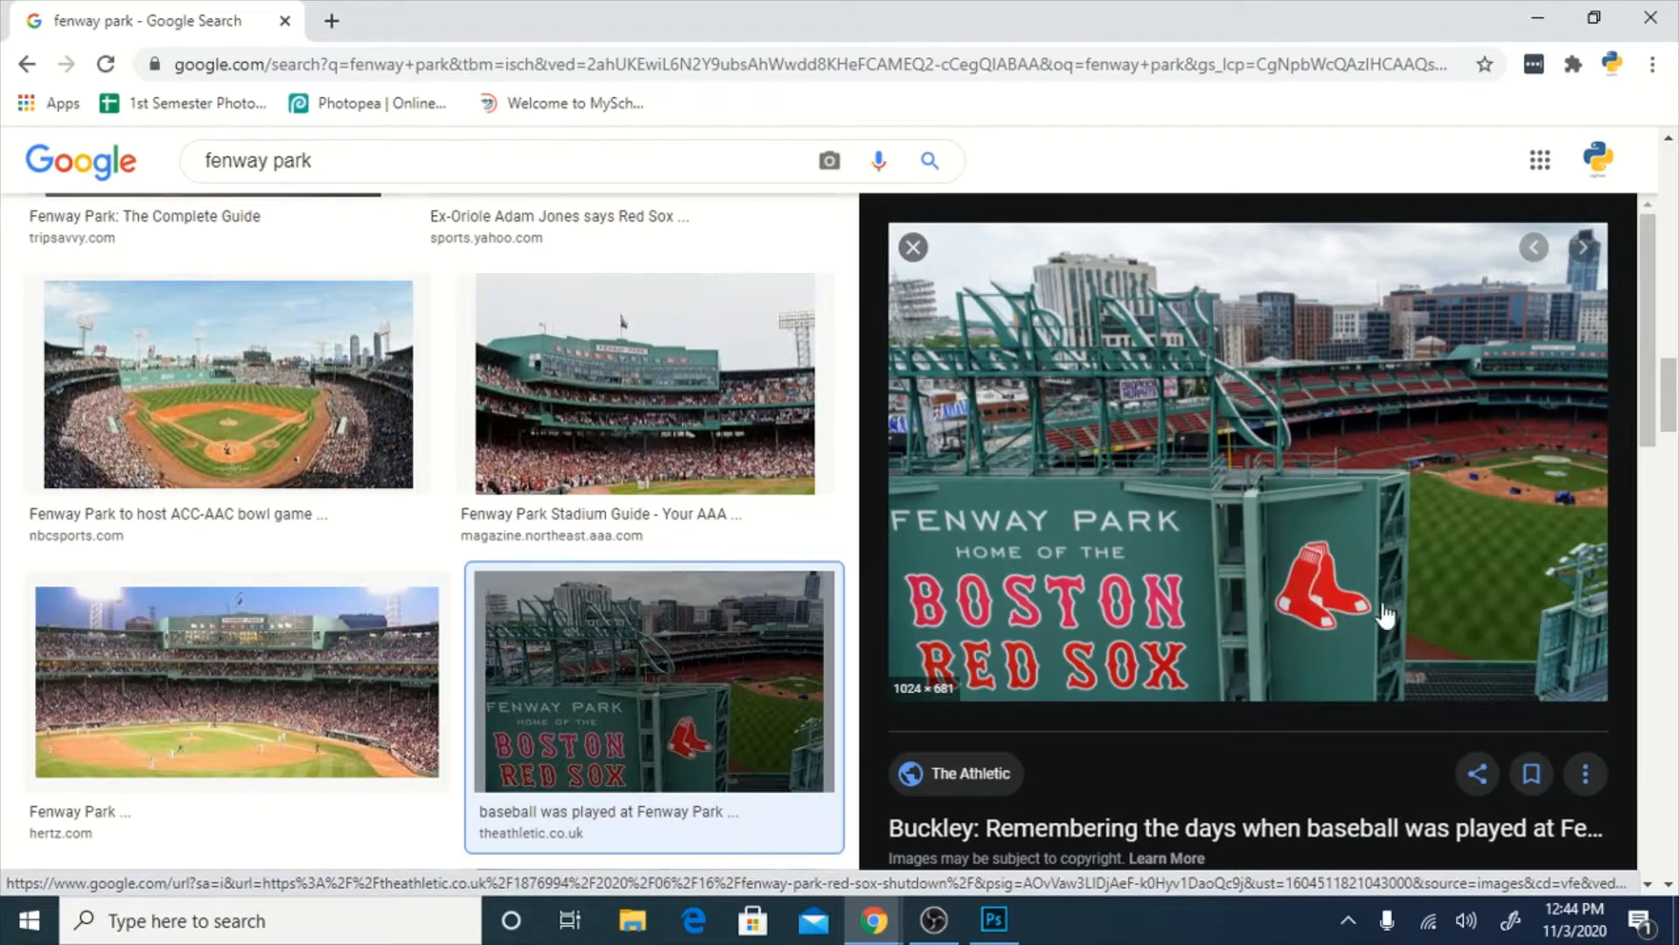
left_click(994, 918)
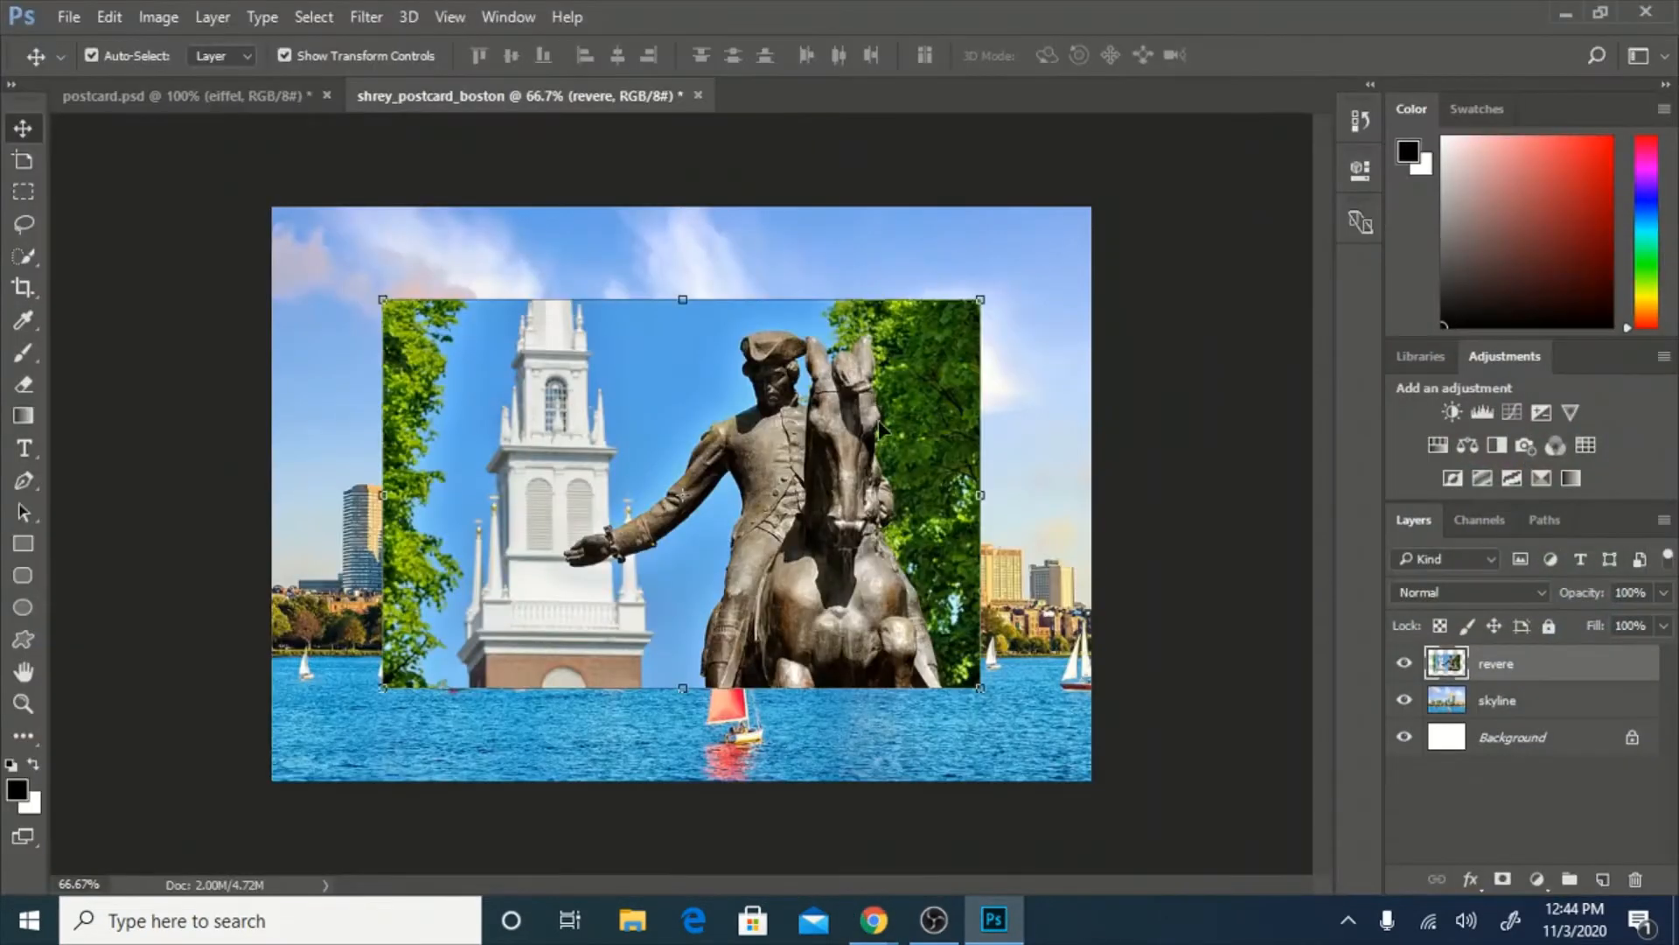
key("ctrl+v")
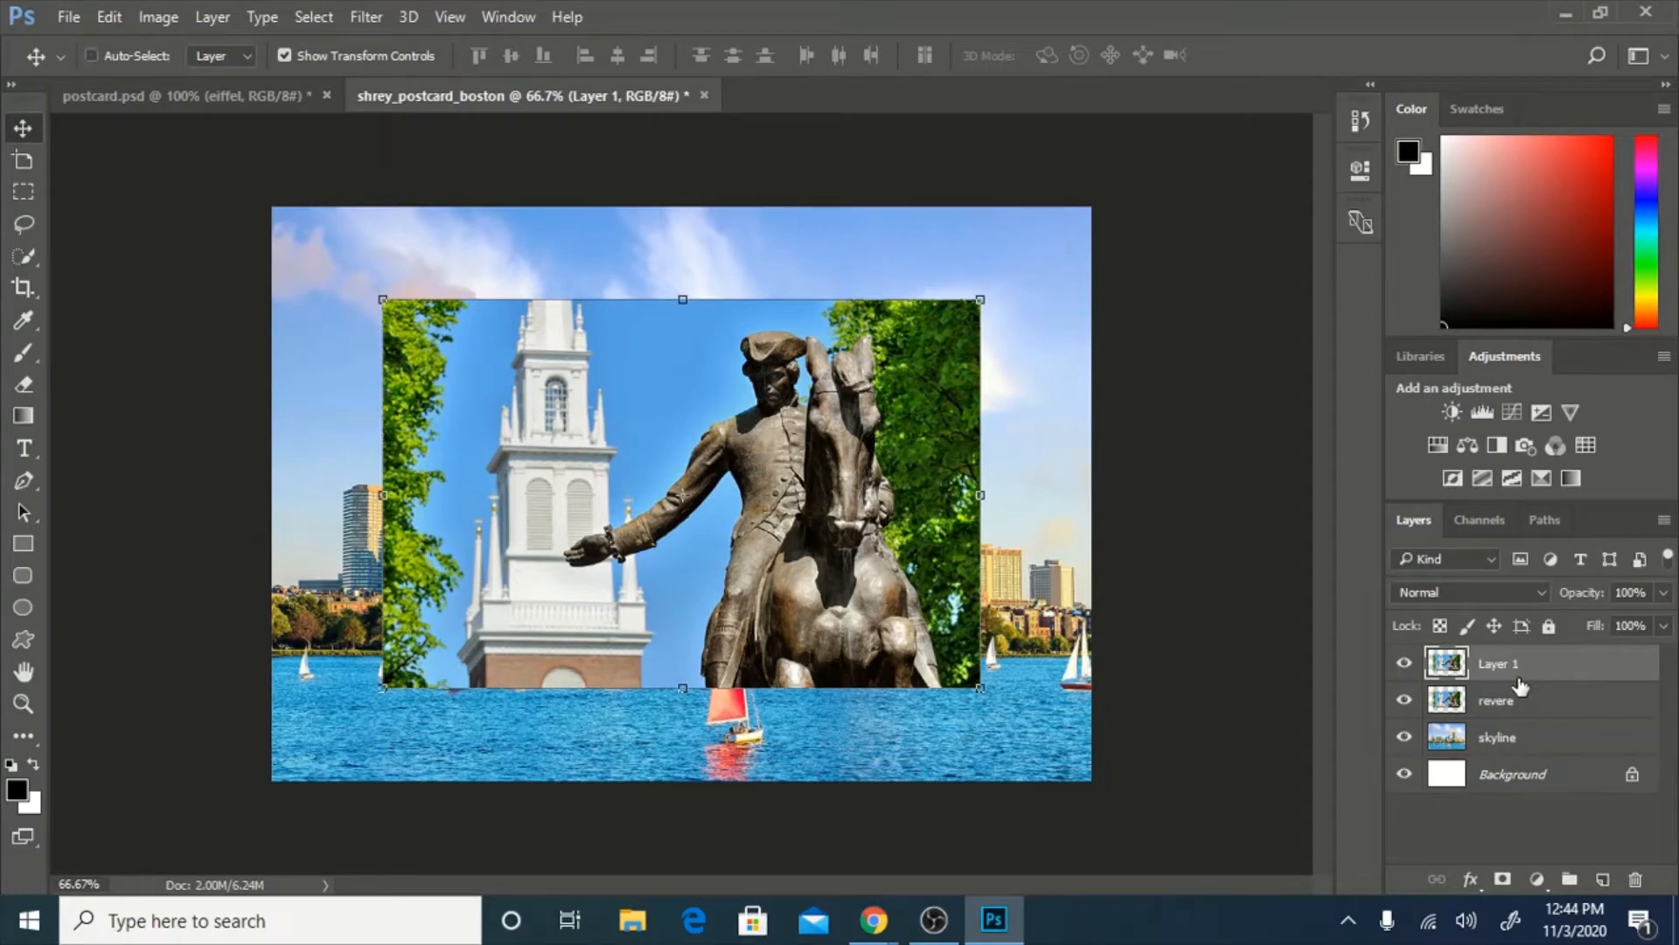
key("Delete")
Copy the Fenway Park sign image from Chrome, paste it into the Photoshop postcard as a new layer, and hide that layer.
mouse_move(873, 921)
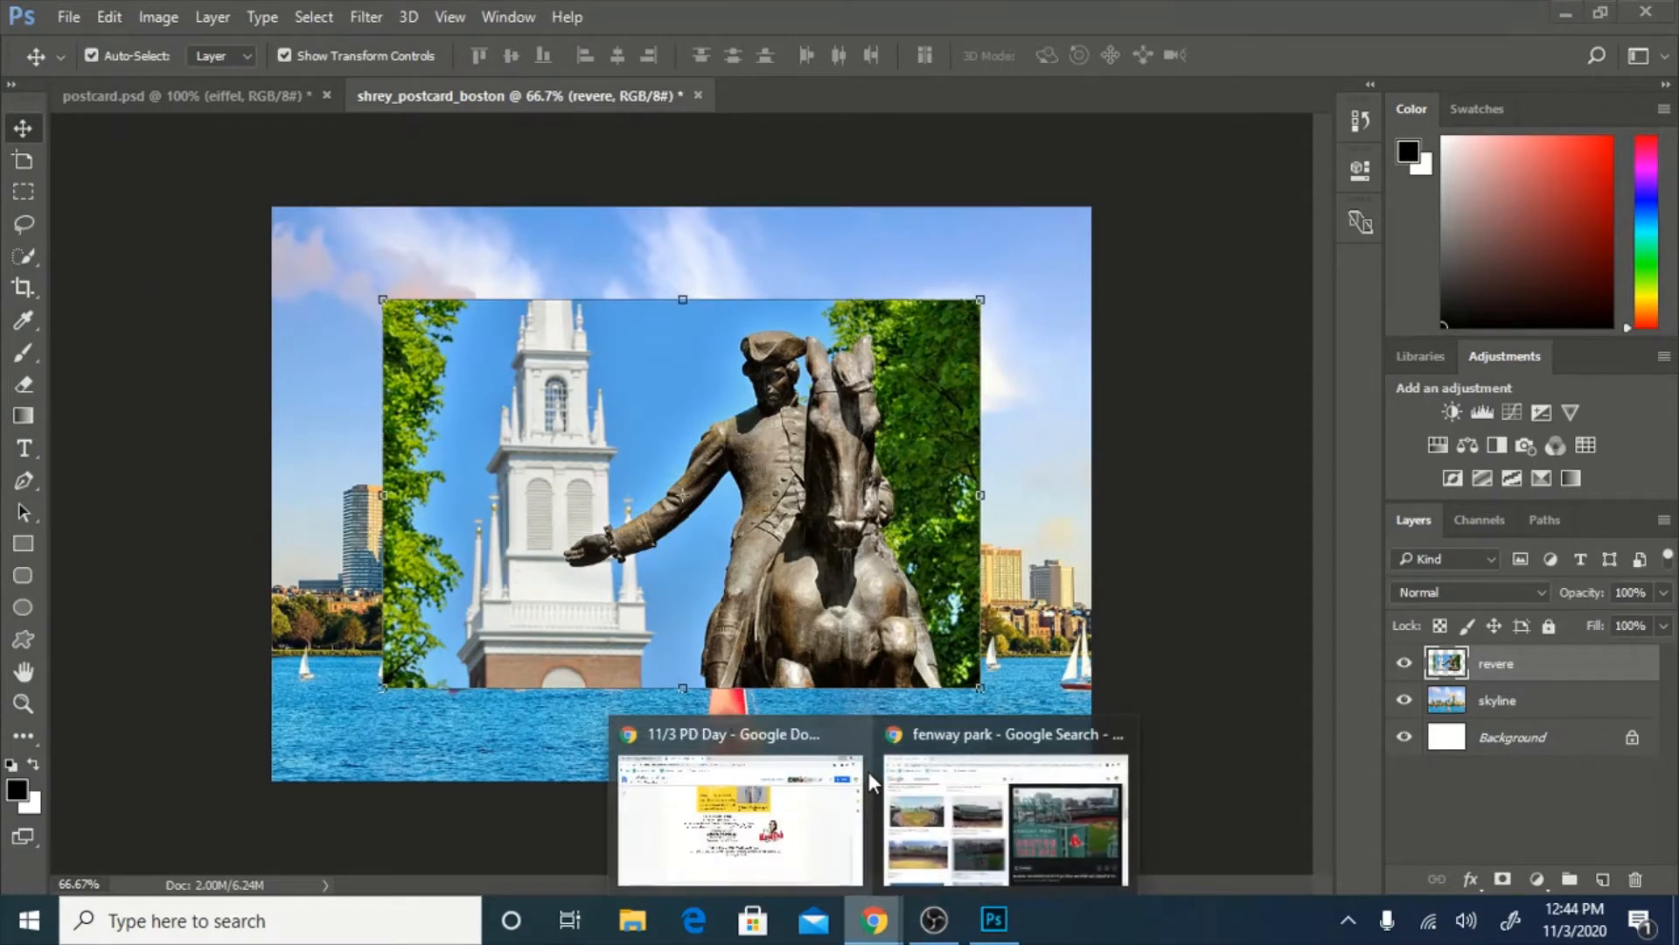
left_click(1027, 808)
right_click(1221, 471)
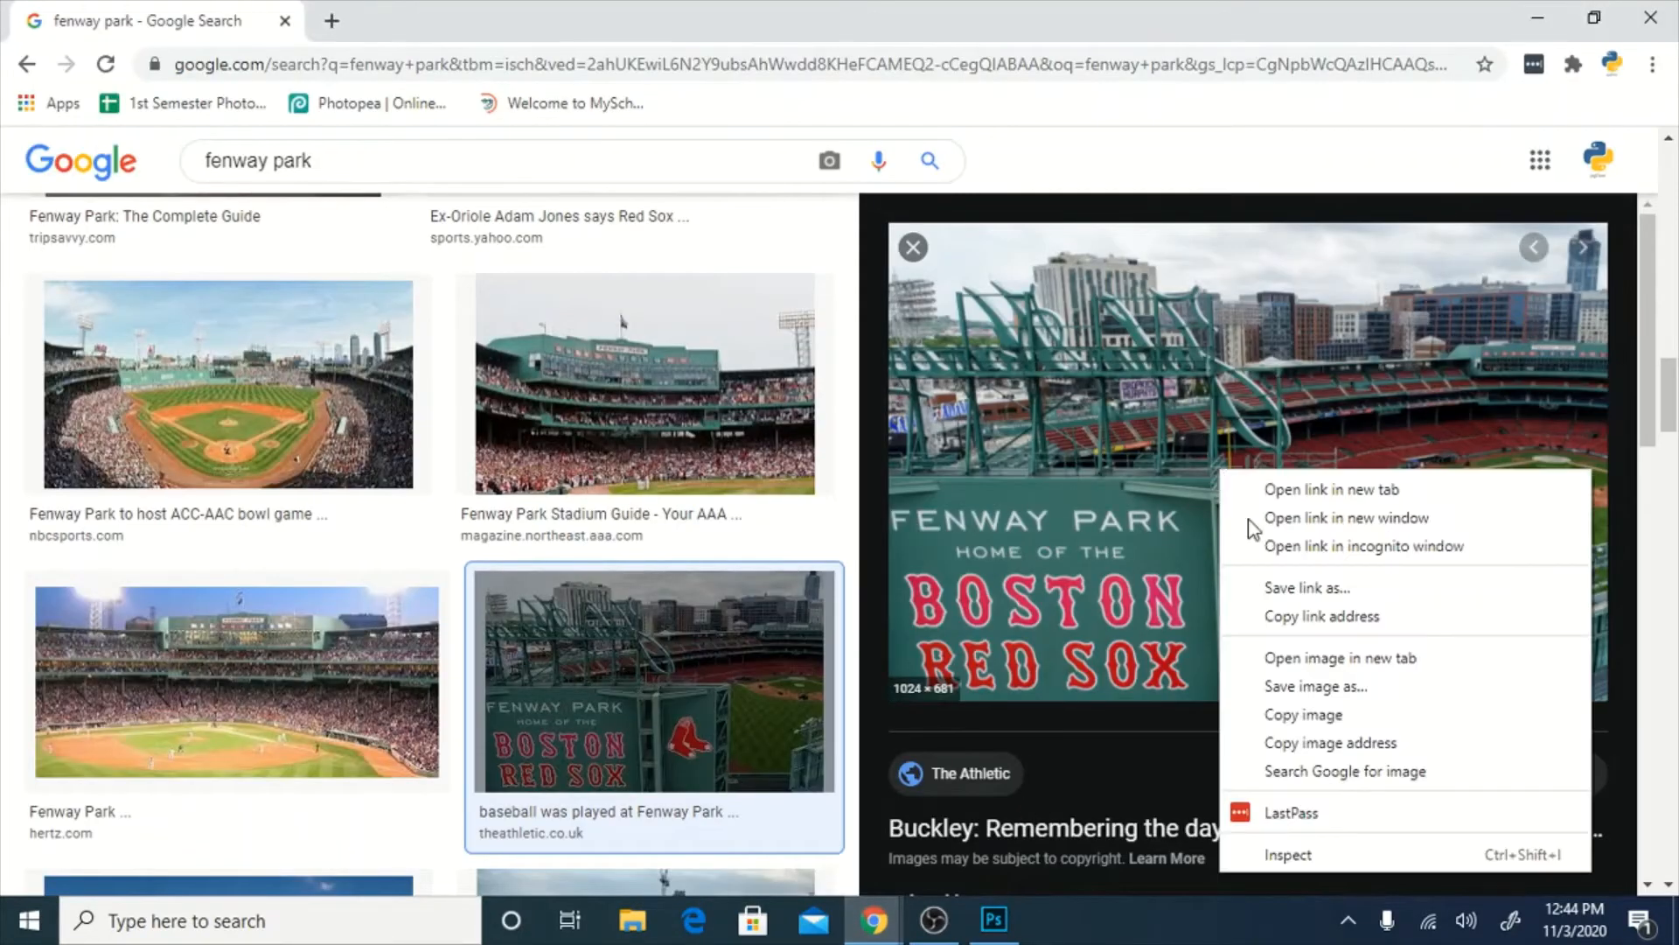
left_click(1347, 714)
left_click(993, 920)
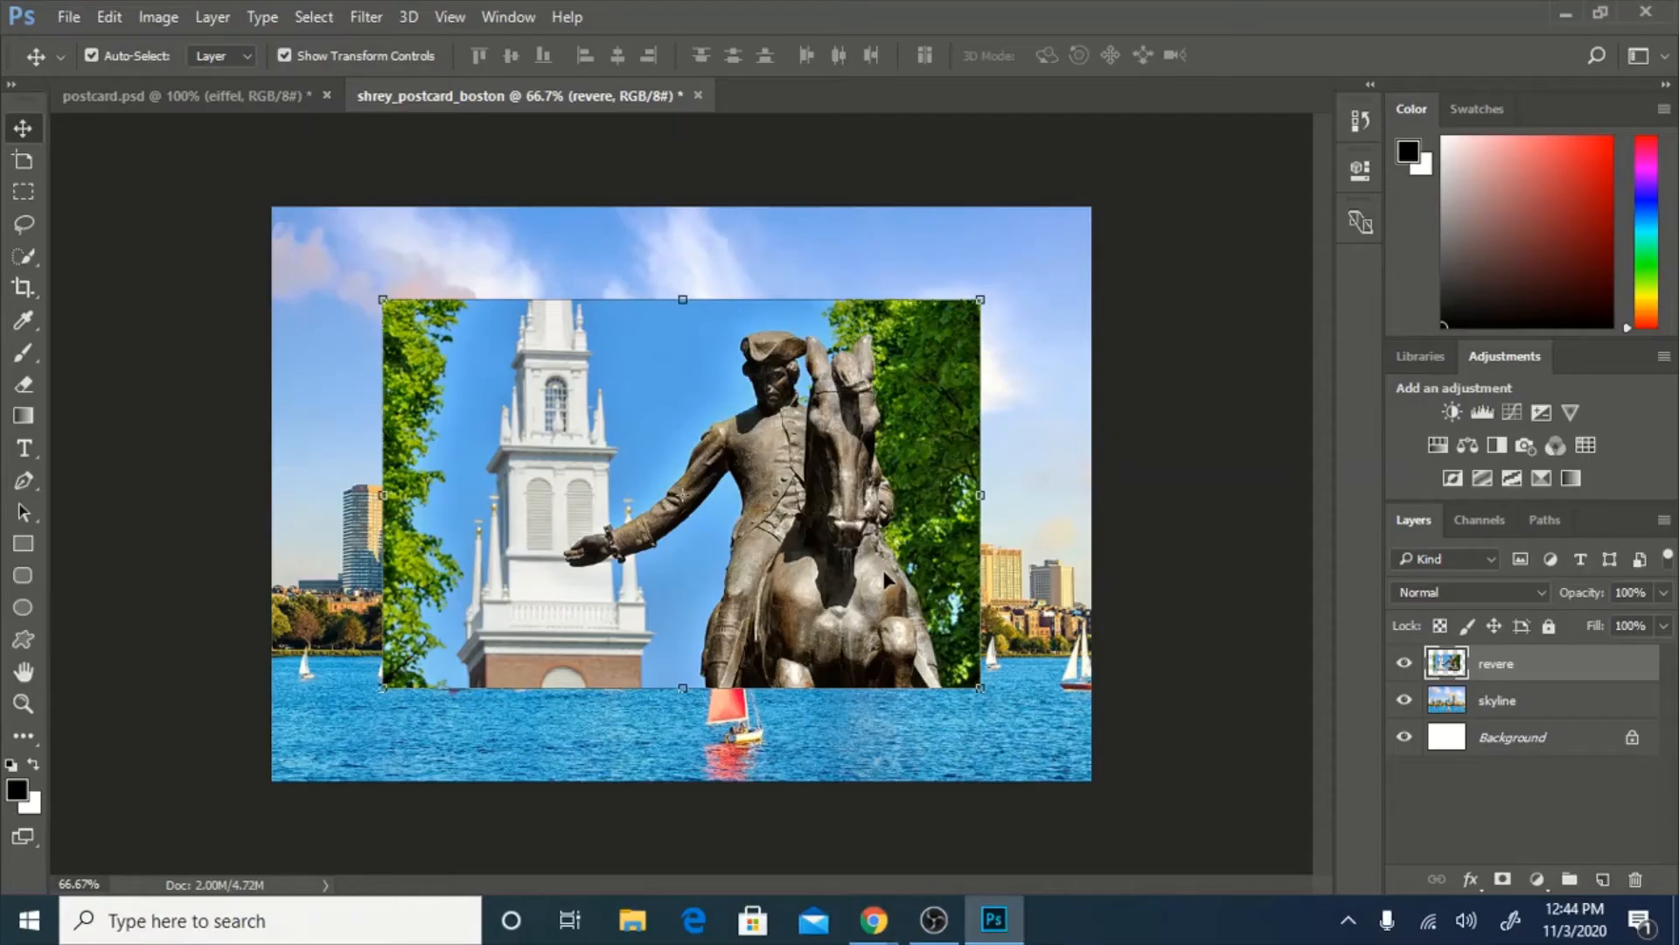
key("ctrl+v")
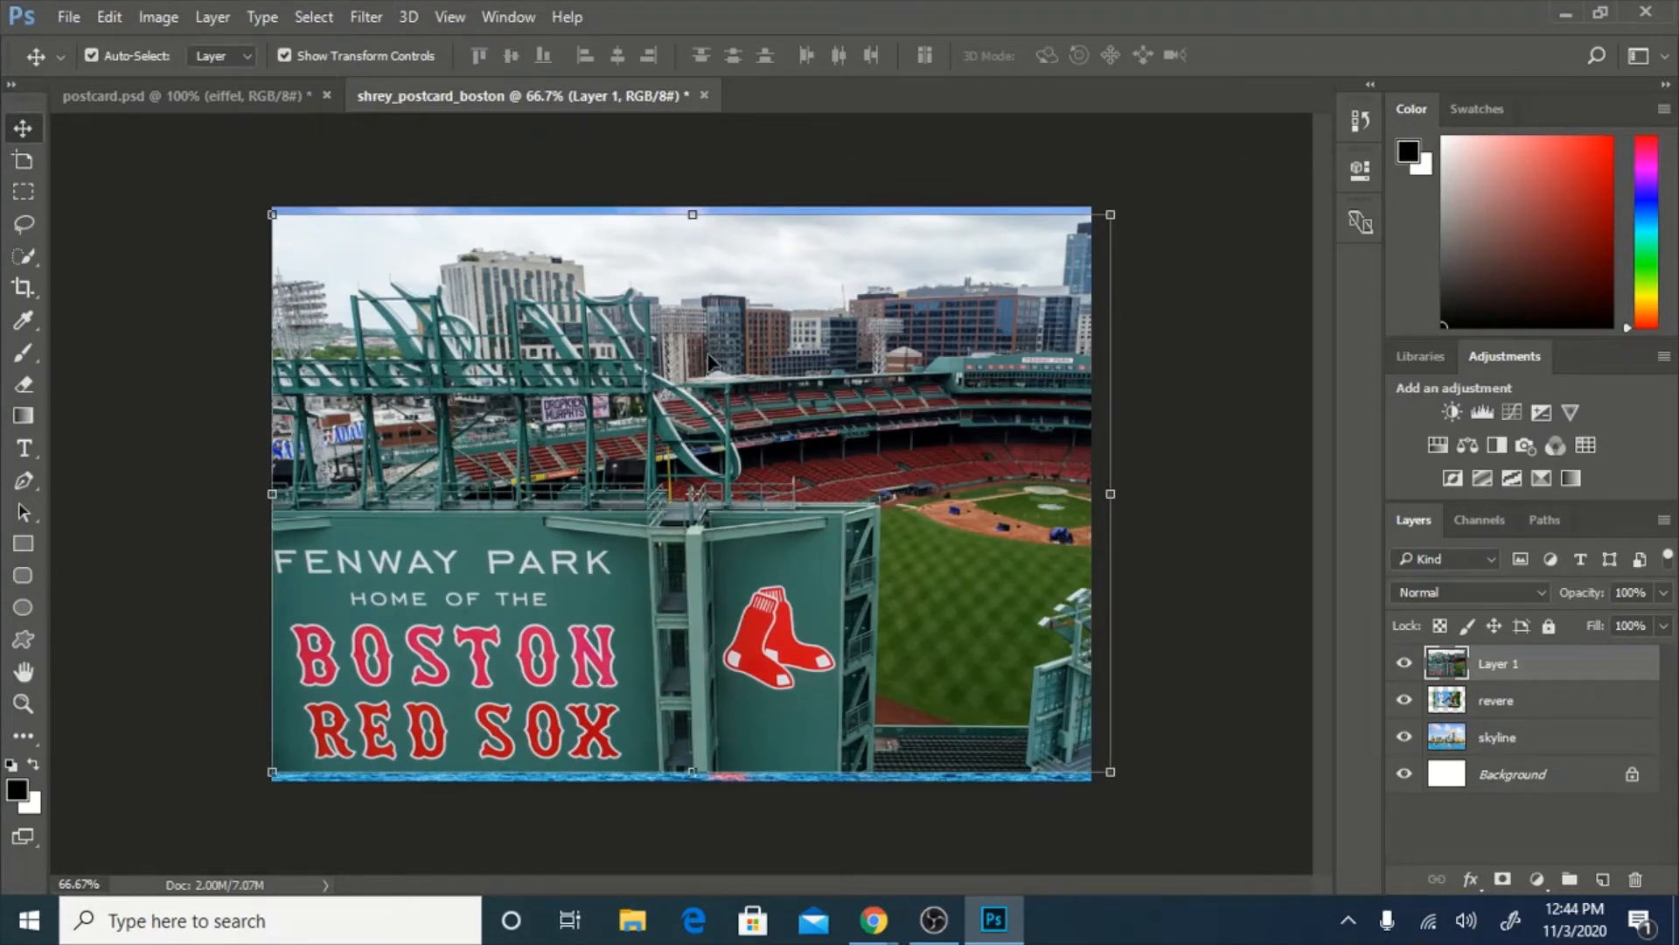
left_click(1402, 667)
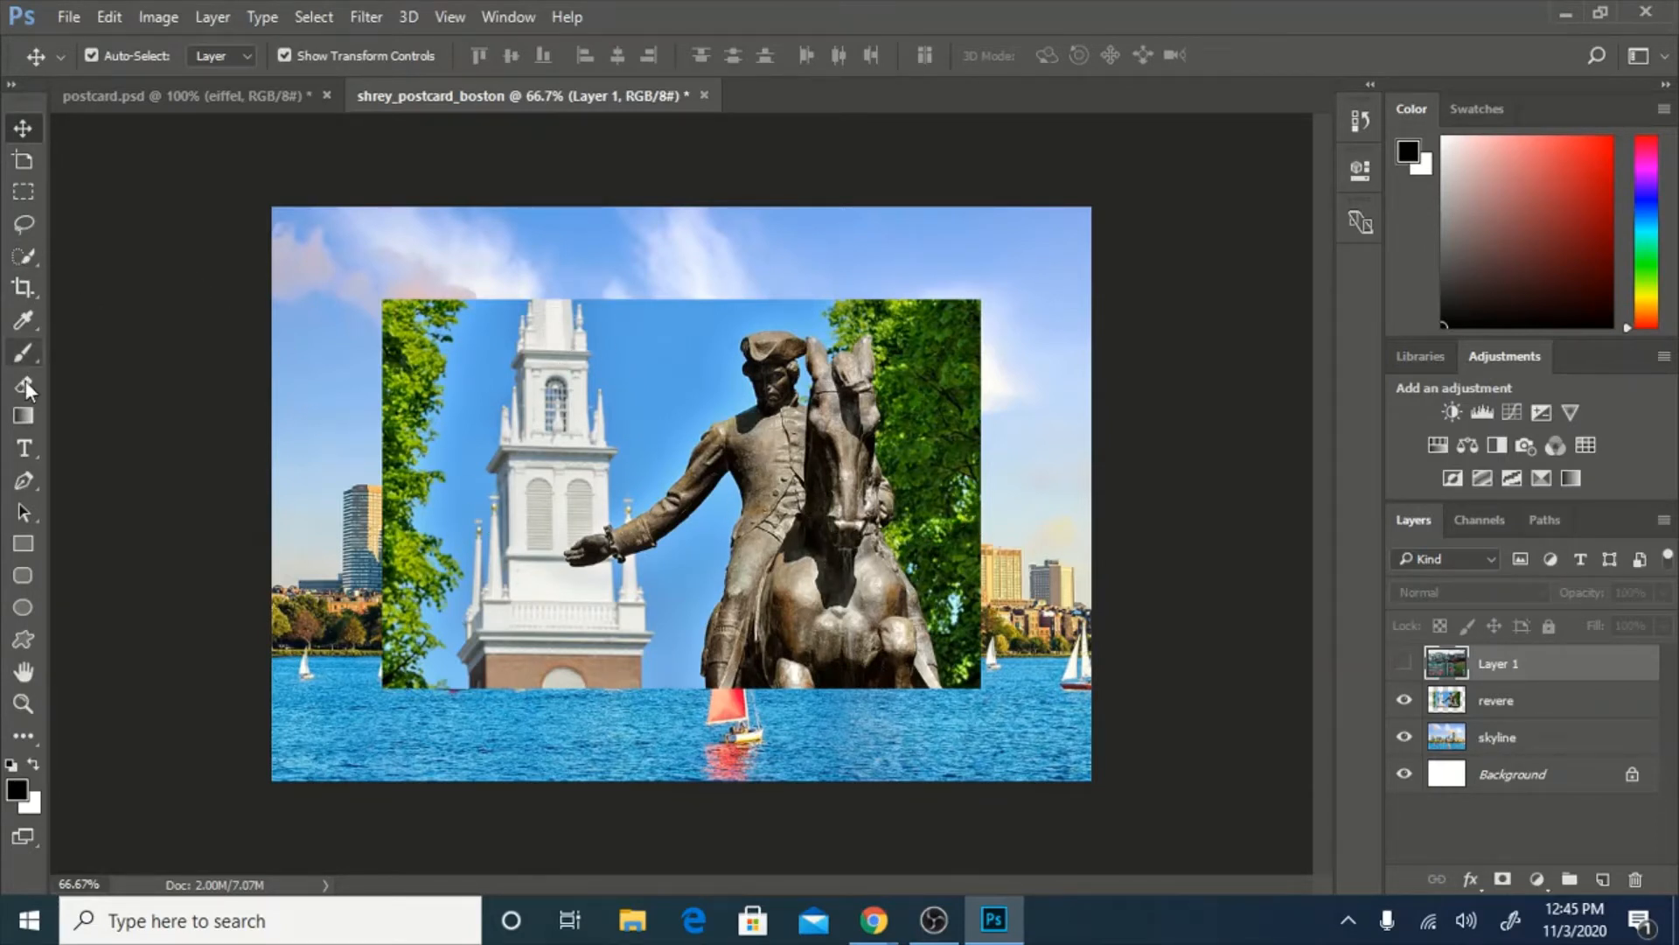
Quick-select the trees beside the church and part of the church on the revere layer, using a 46 px brush.
left_click(21, 258)
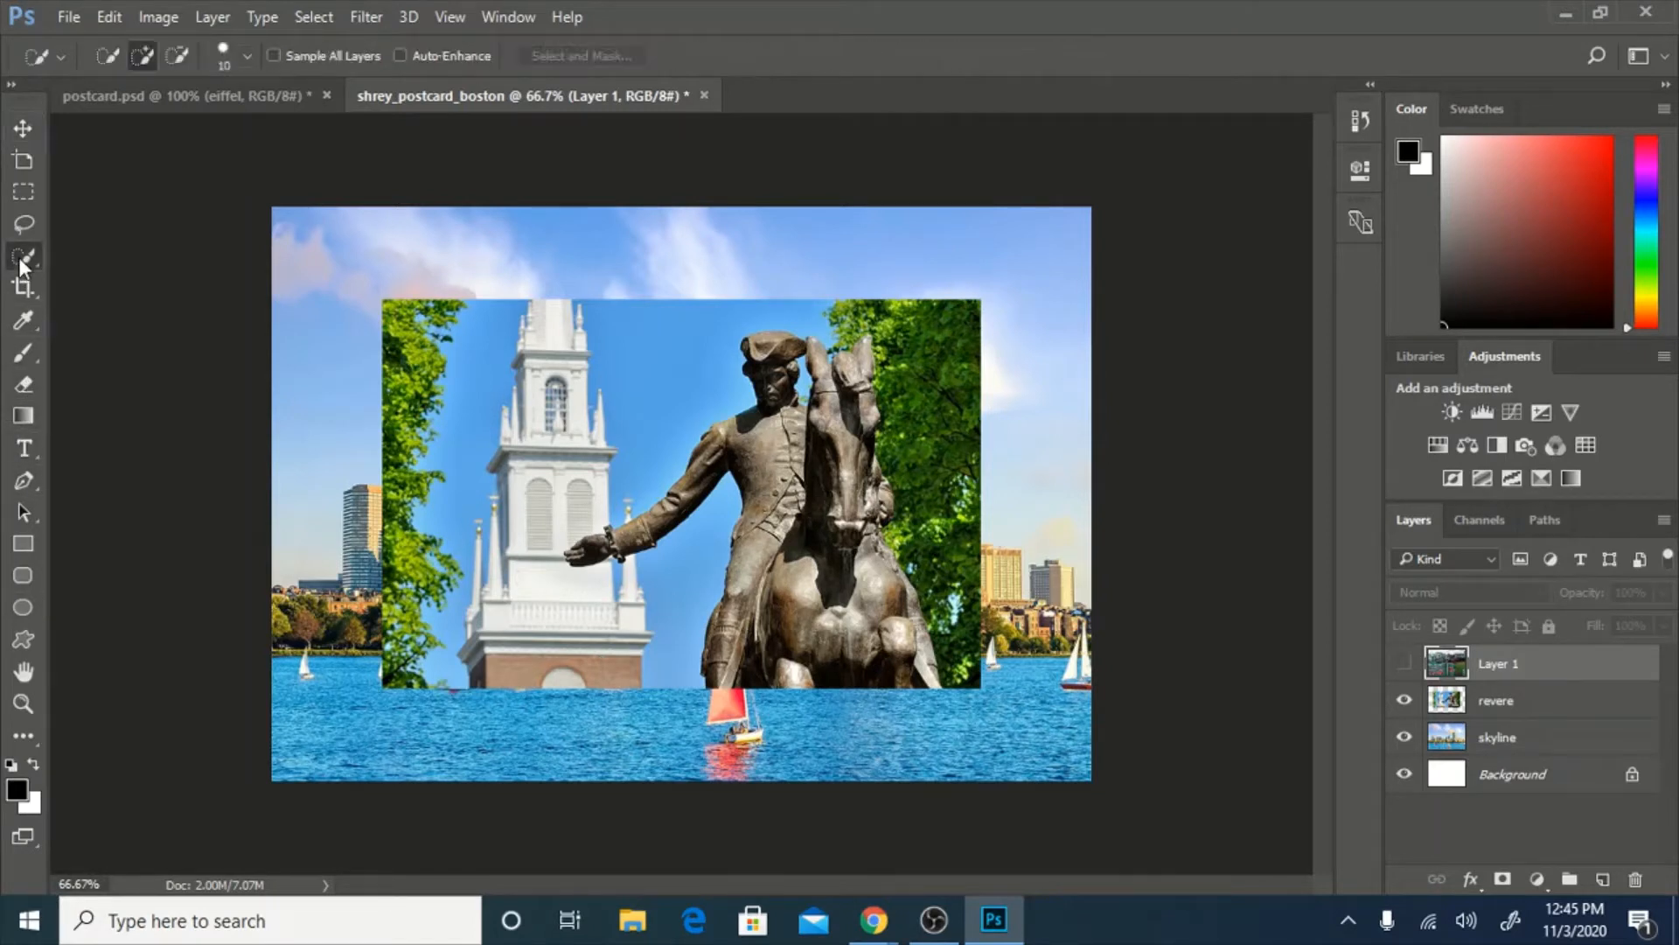
left_click(248, 56)
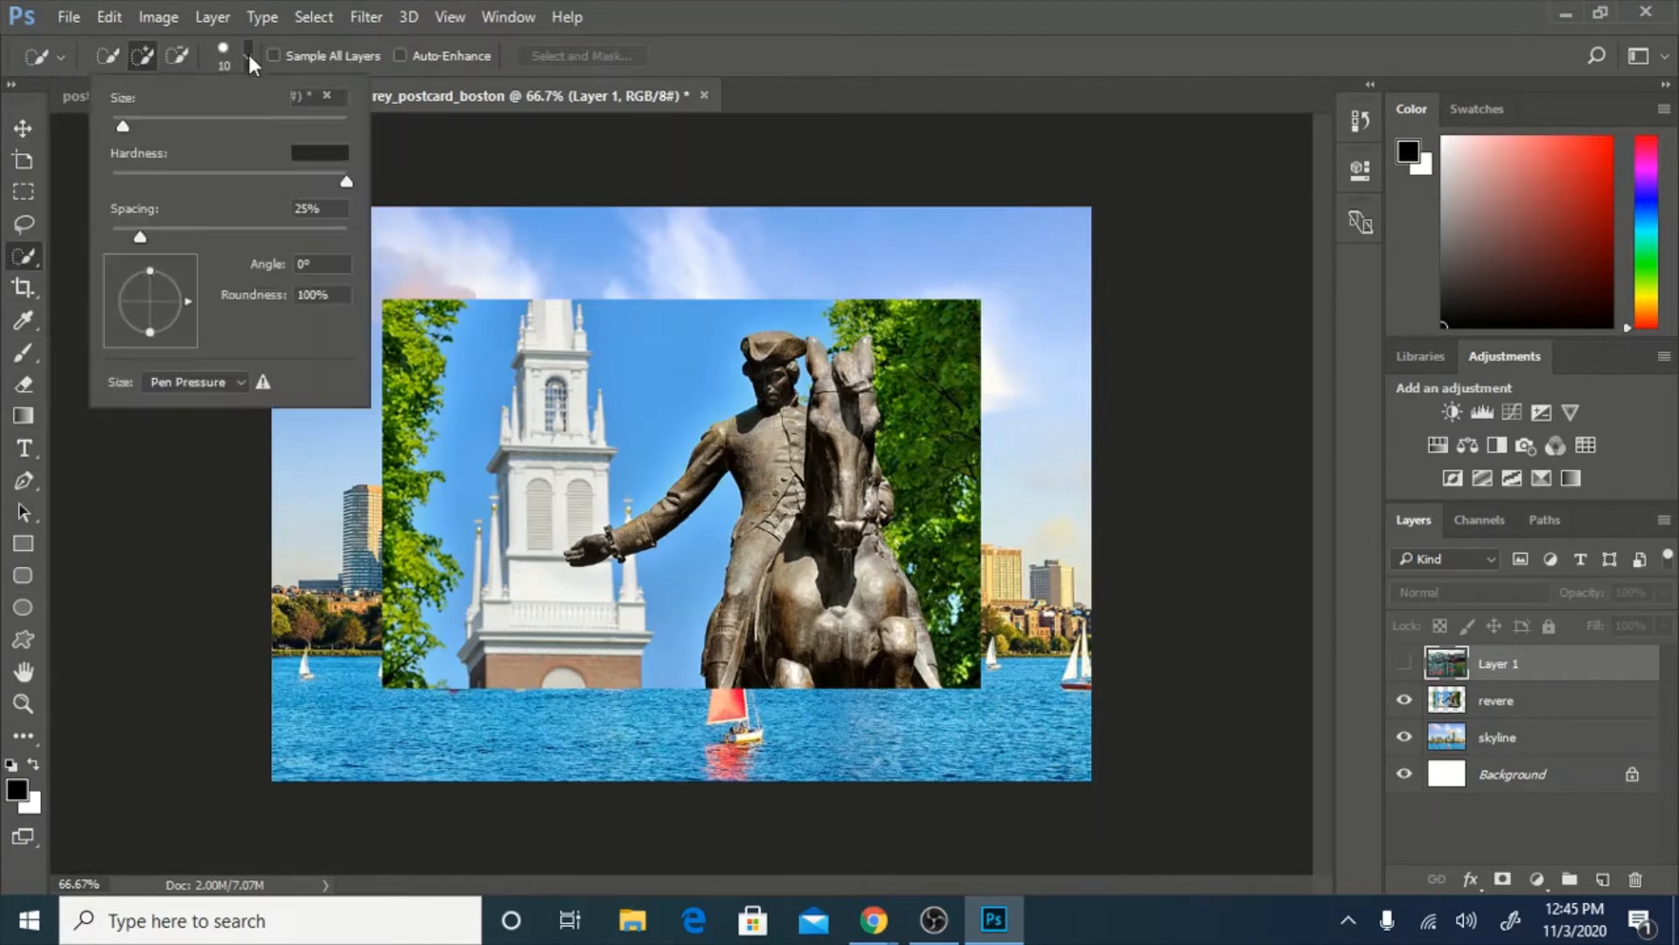
left_click_drag(150, 129, 165, 130)
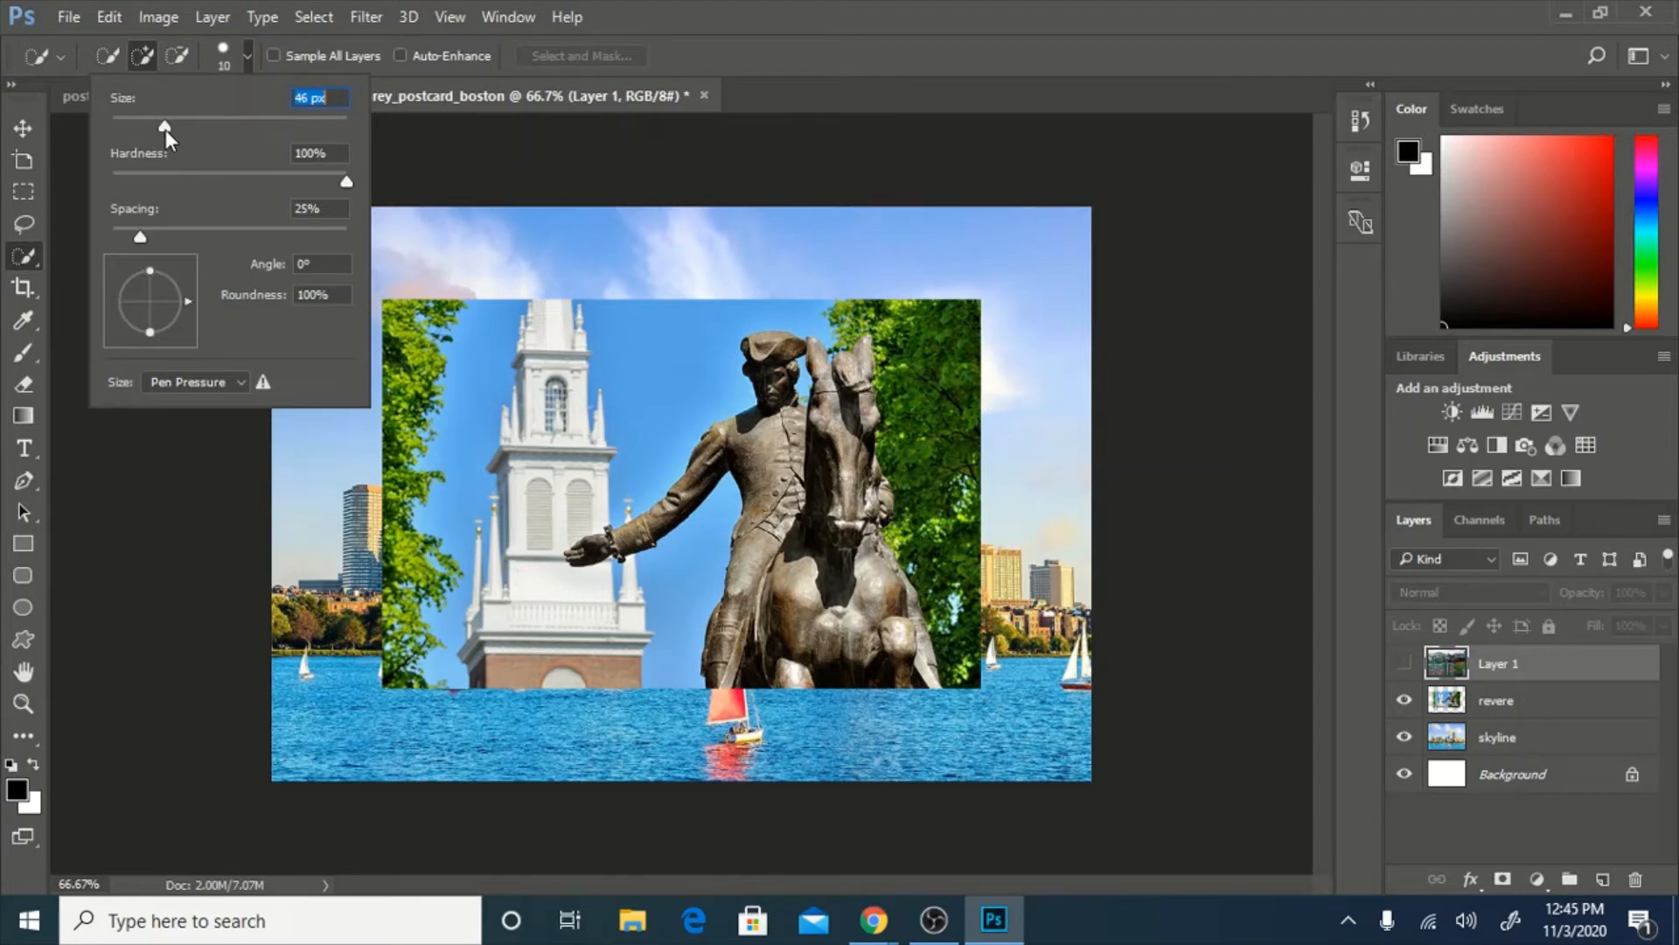
left_click(409, 424)
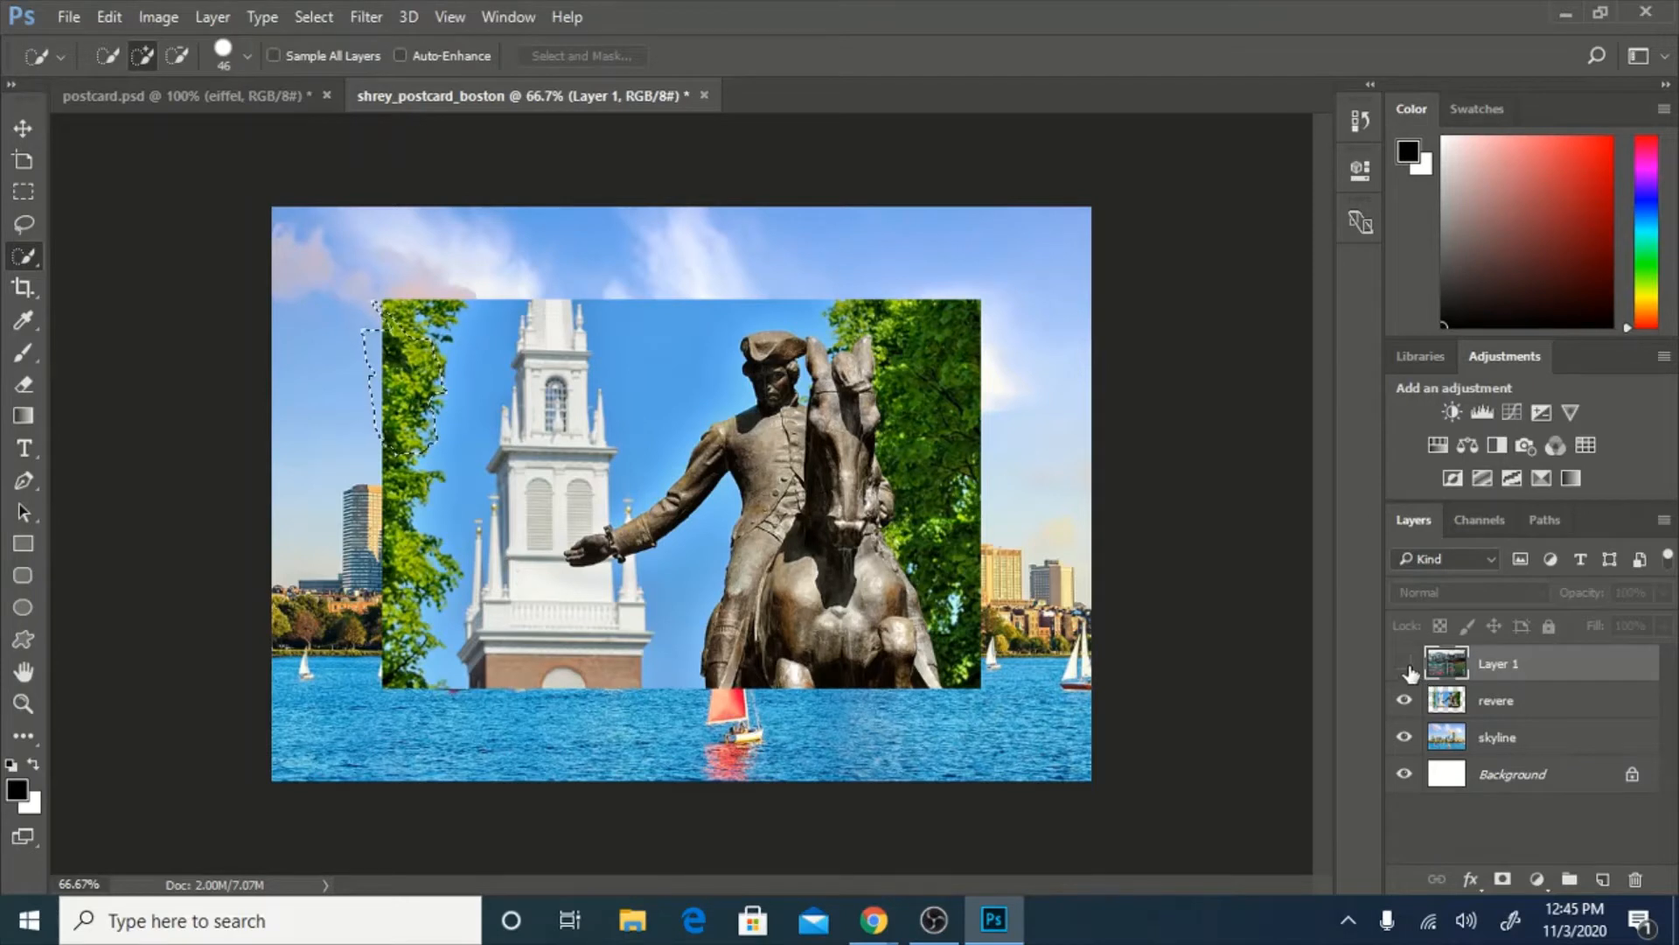
left_click(1511, 706)
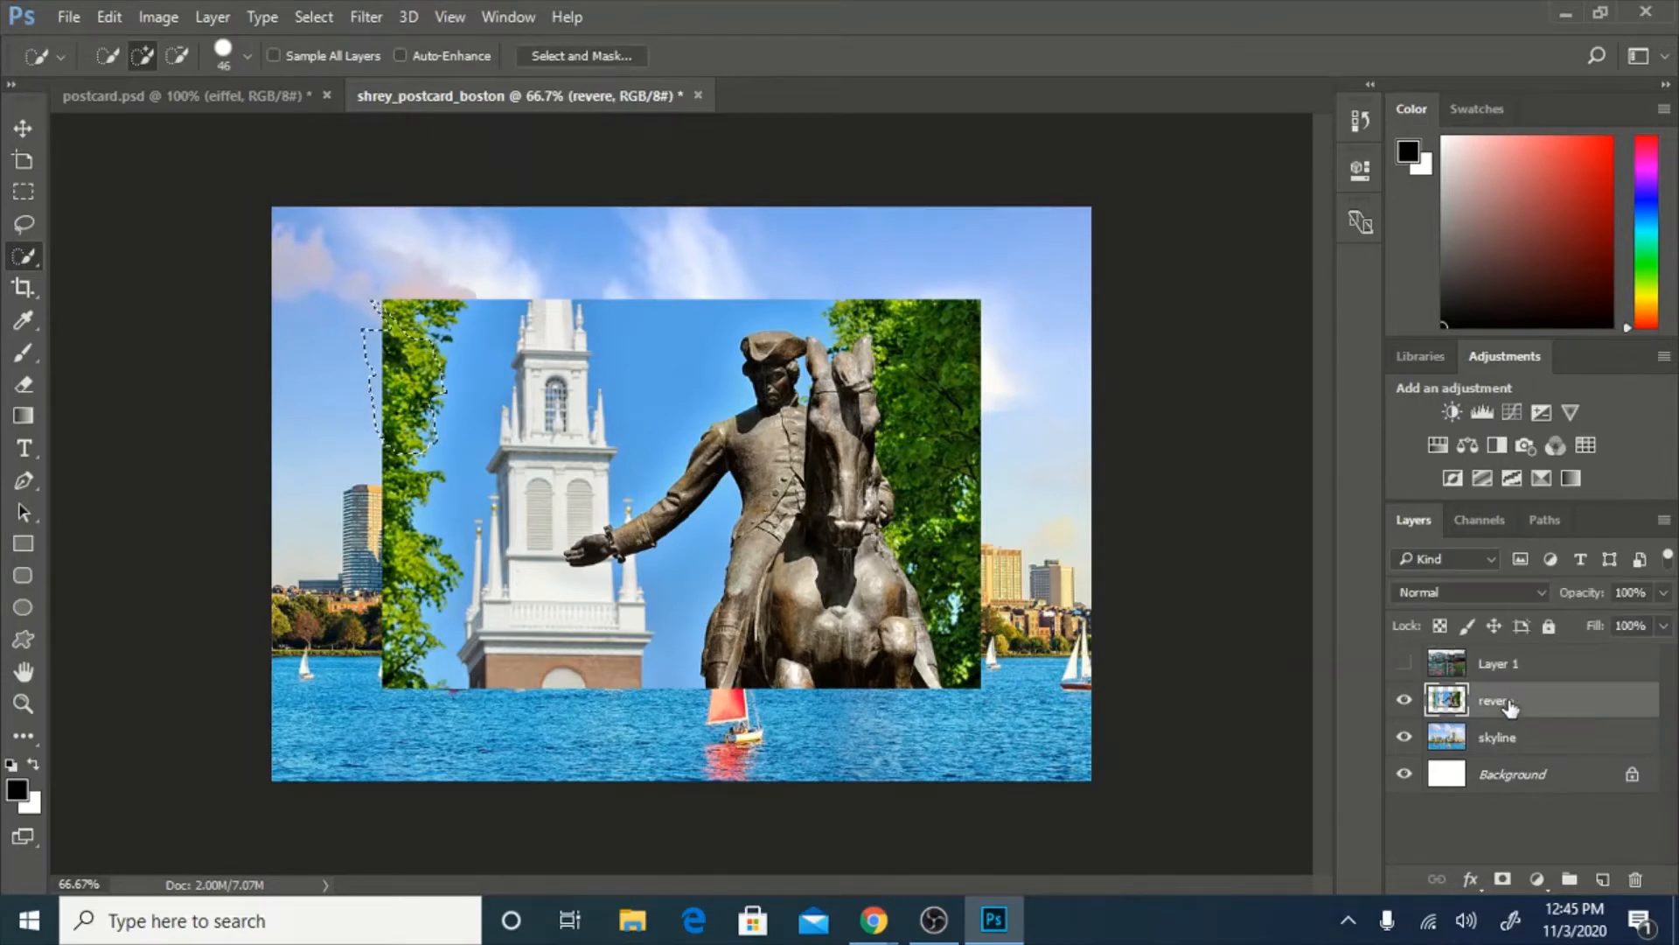
mouse_move(404, 569)
left_mouse_down()
mouse_move(406, 476)
mouse_move(446, 328)
mouse_move(454, 483)
mouse_move(496, 388)
mouse_move(464, 315)
mouse_move(477, 552)
mouse_move(436, 641)
left_mouse_up()
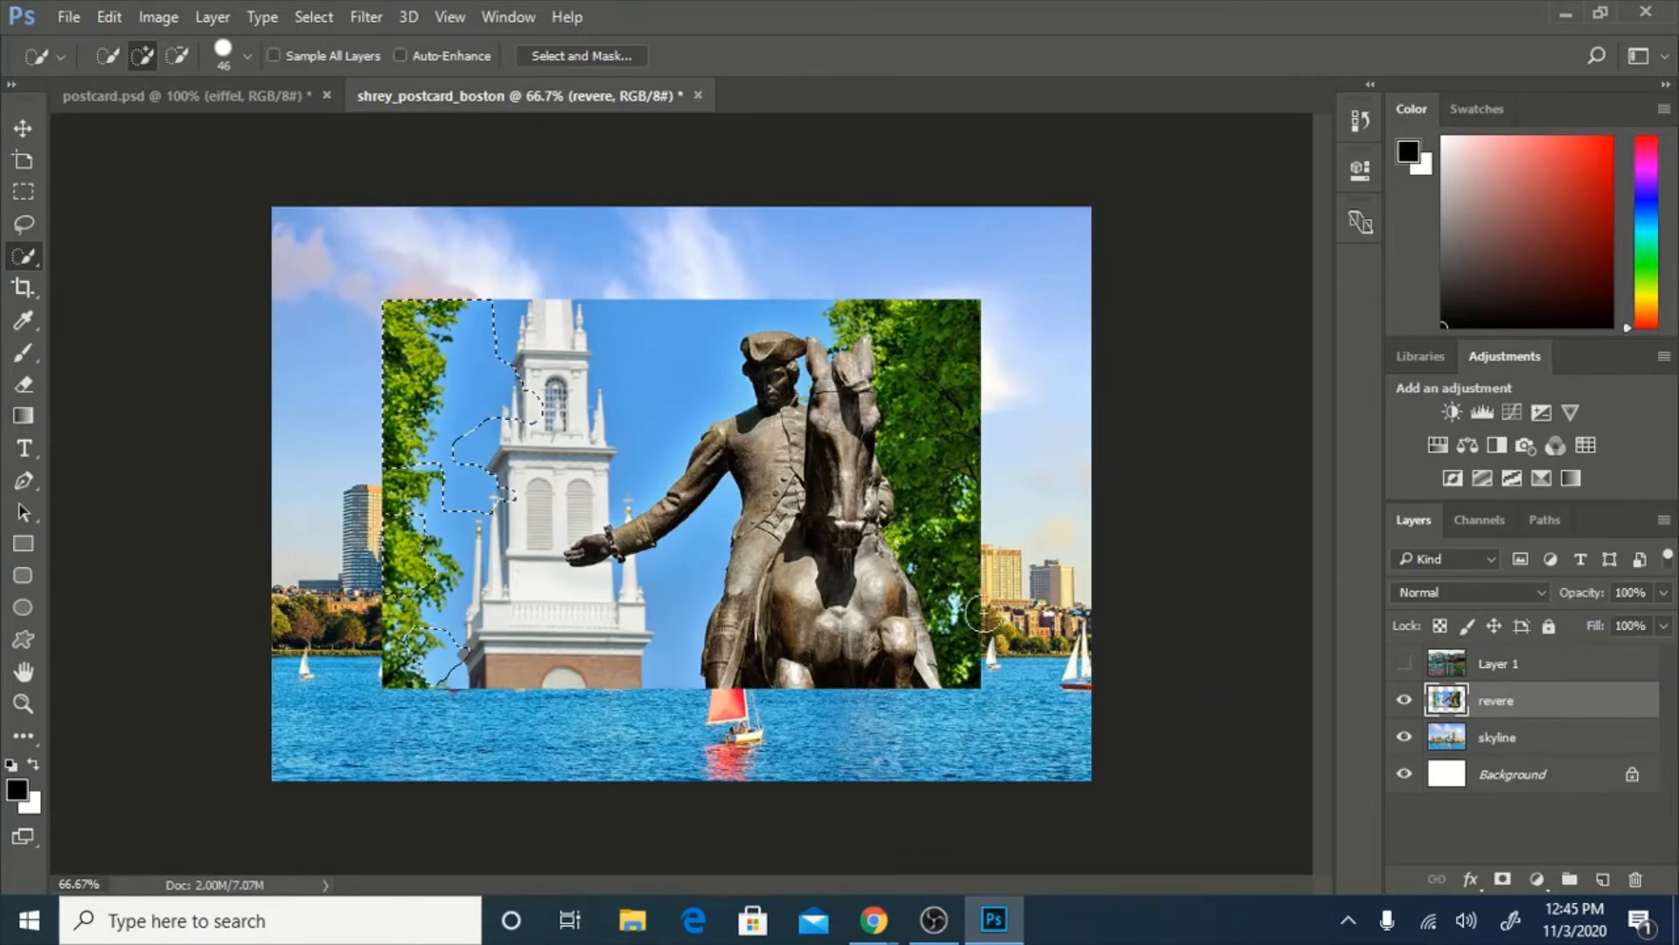
mouse_move(627, 553)
left_mouse_down()
mouse_move(521, 633)
mouse_move(402, 633)
left_mouse_up()
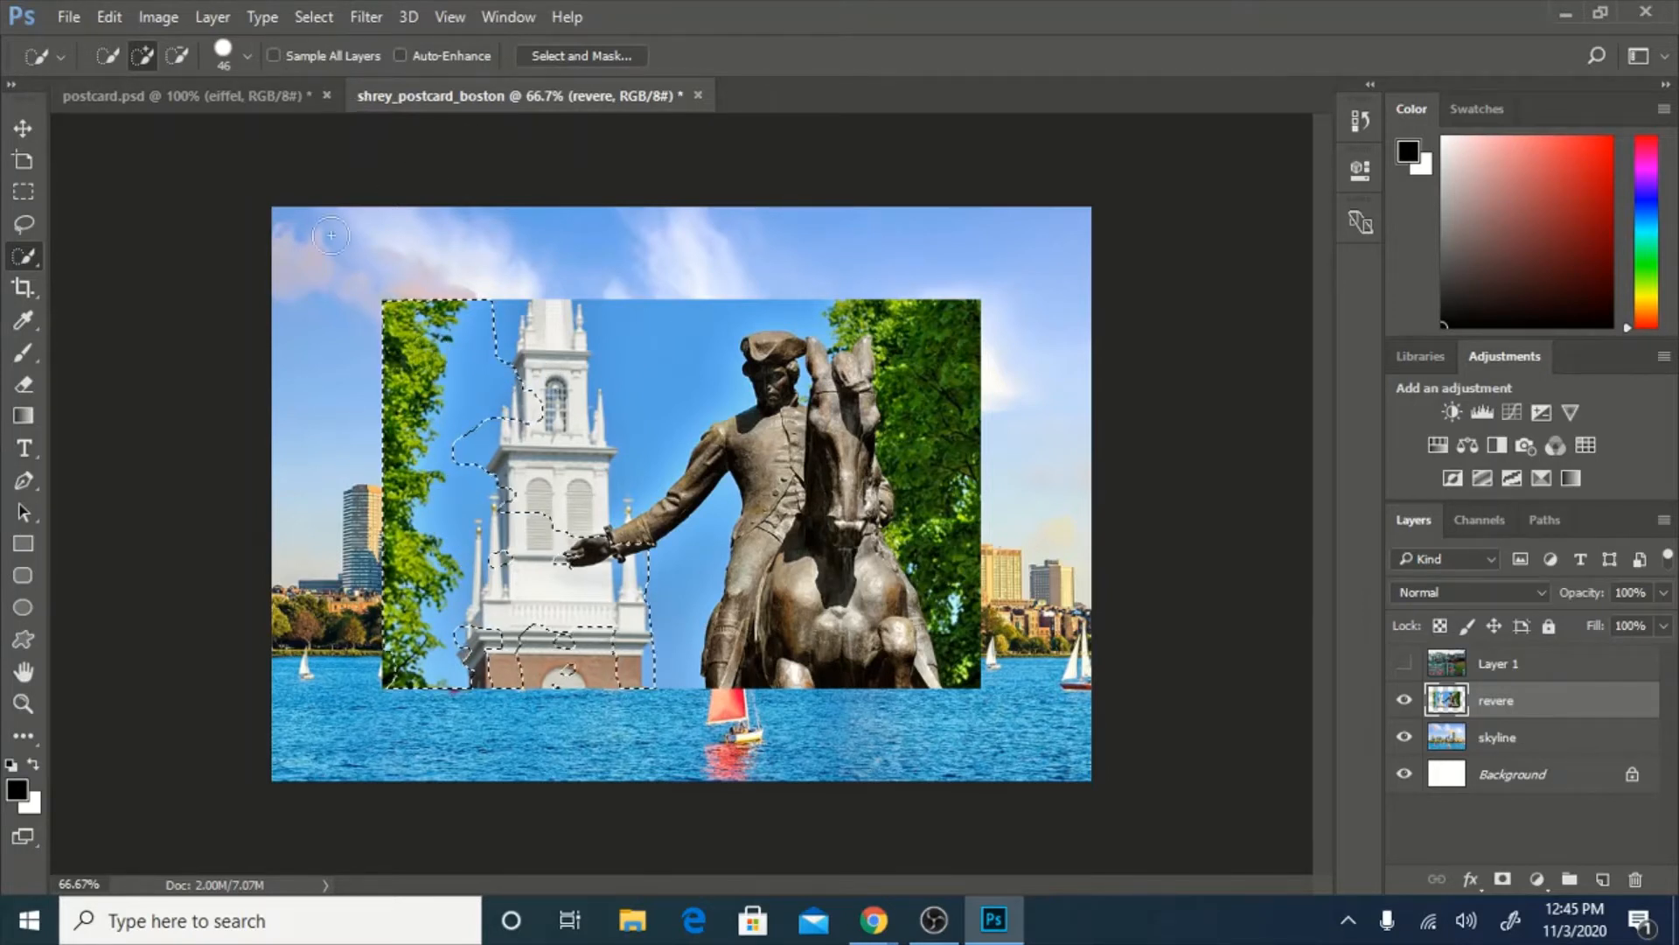
Select the blue sky between the church tower and the statue with the Magic Wand and delete it from the revere layer.
right_click(19, 254)
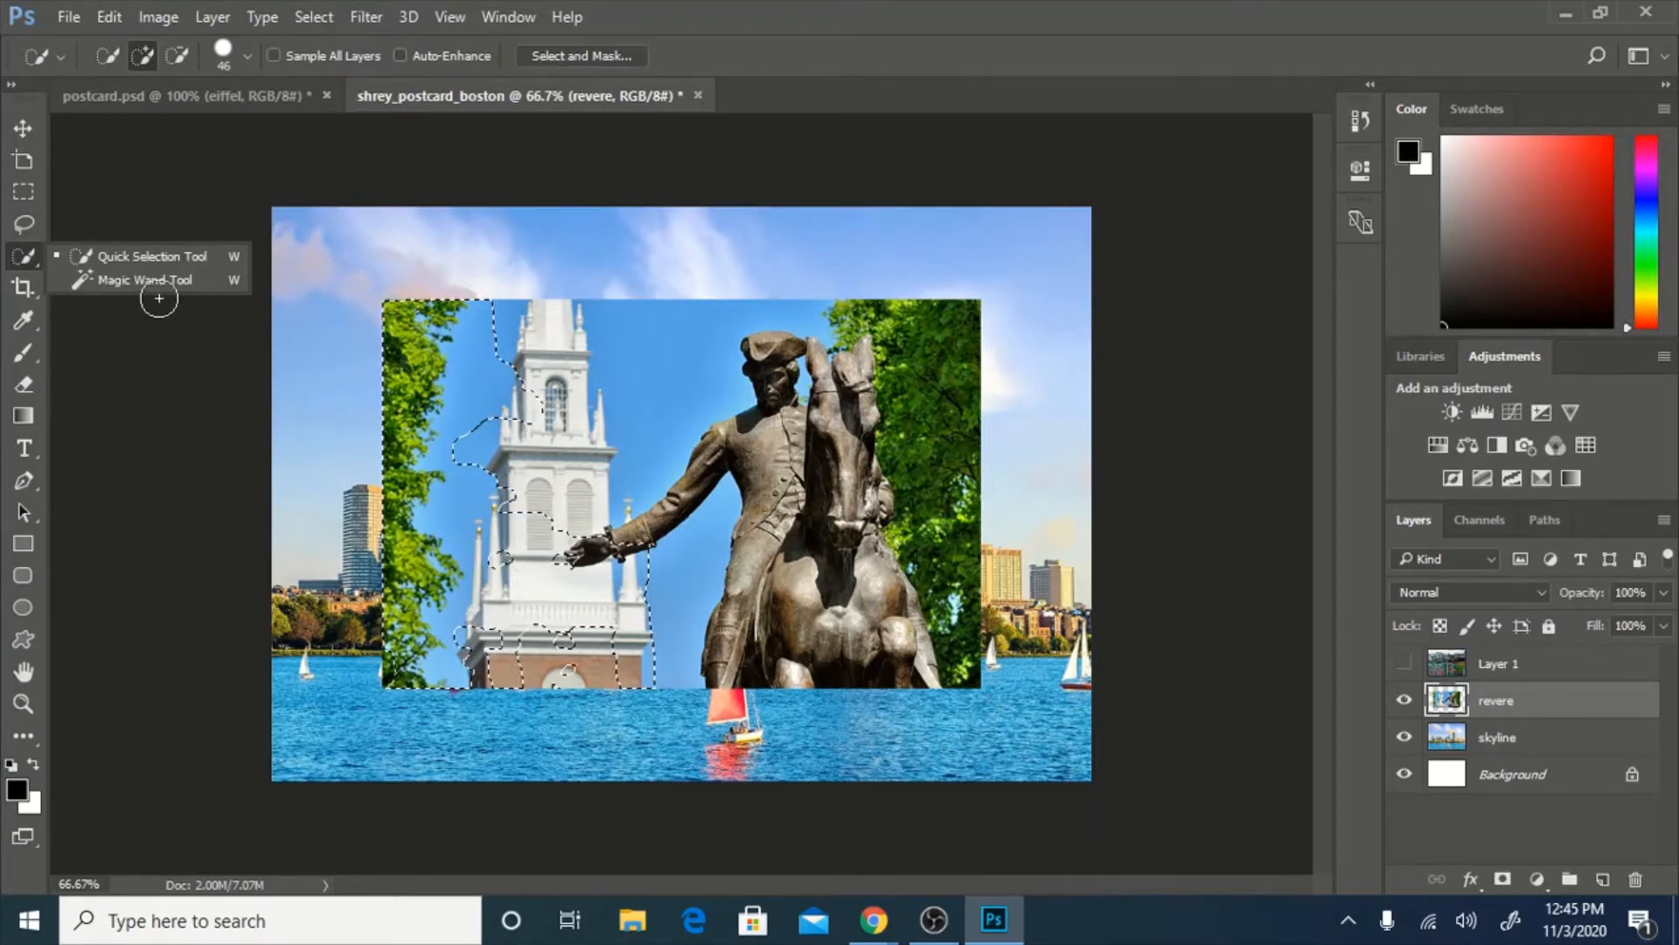
left_click(159, 298)
right_click(23, 256)
left_click(125, 282)
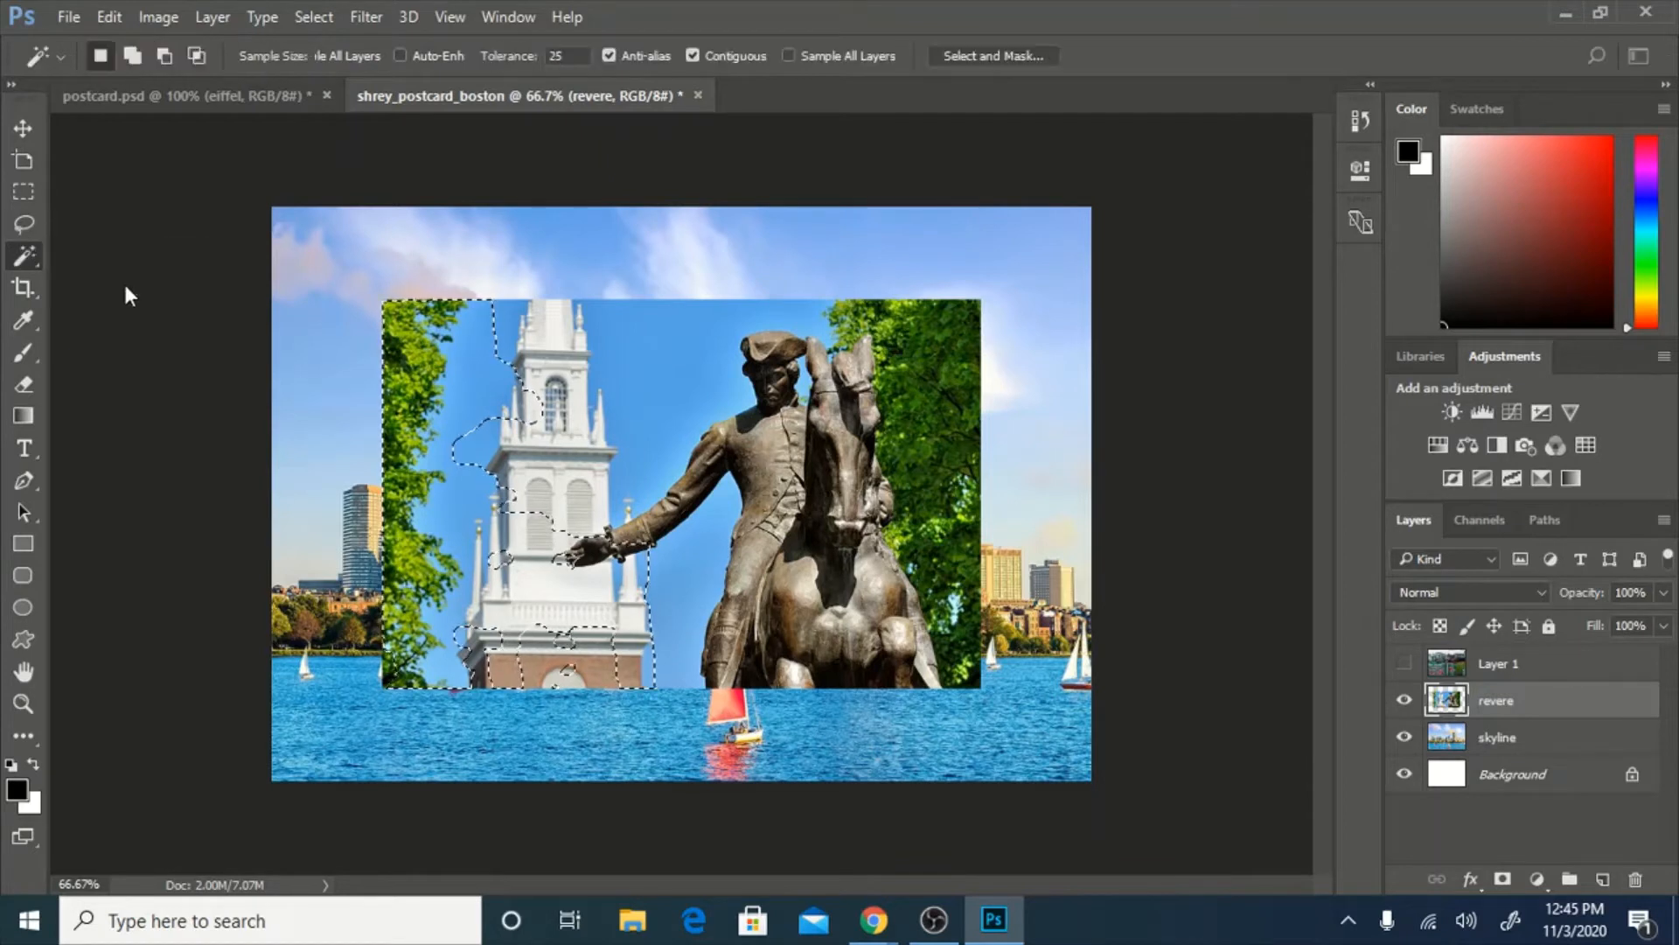
left_click(635, 354)
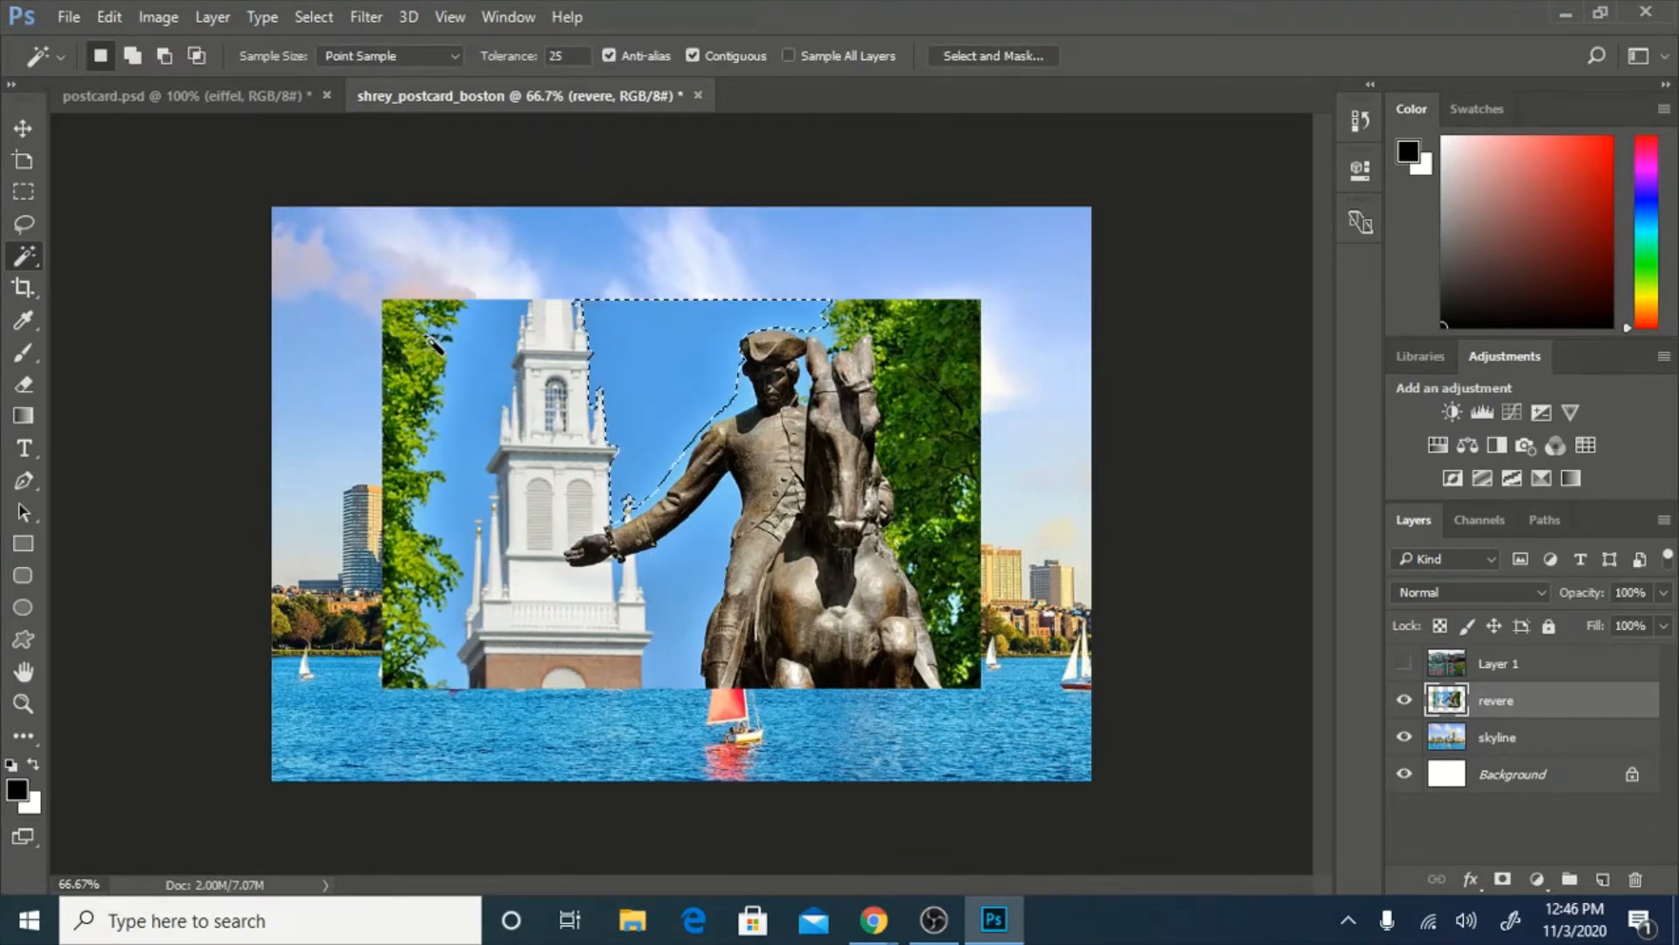
key("Delete")
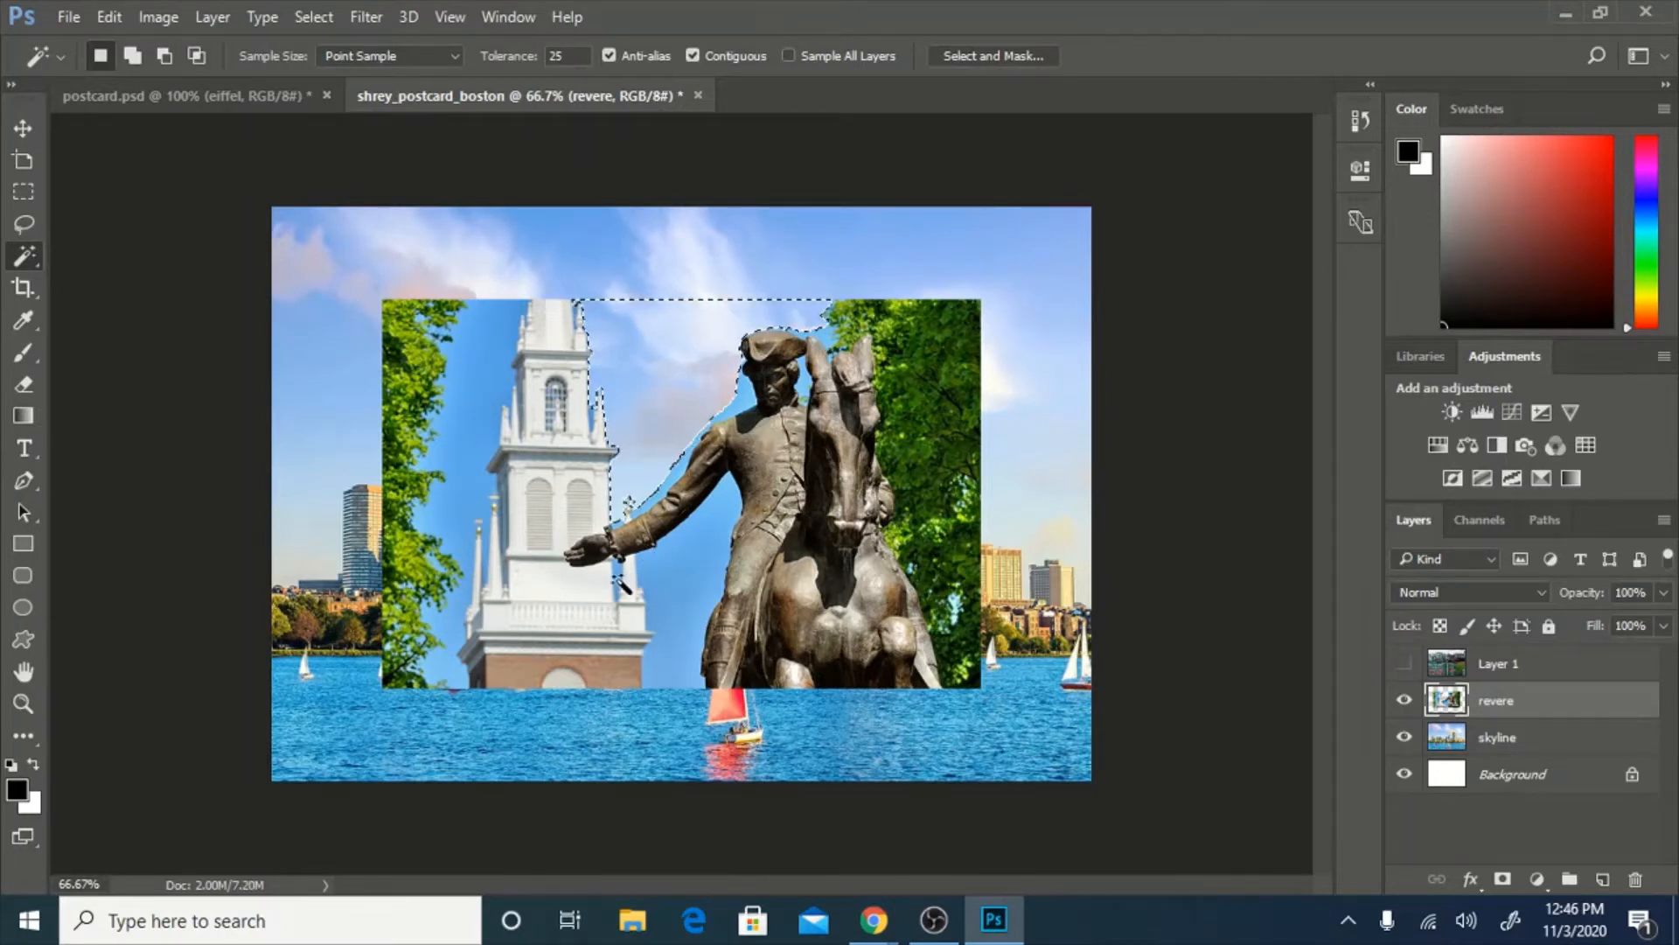
Quick-select the green trees behind the horse's head, delete them from the revere layer, and clear the selection.
left_click(966, 378)
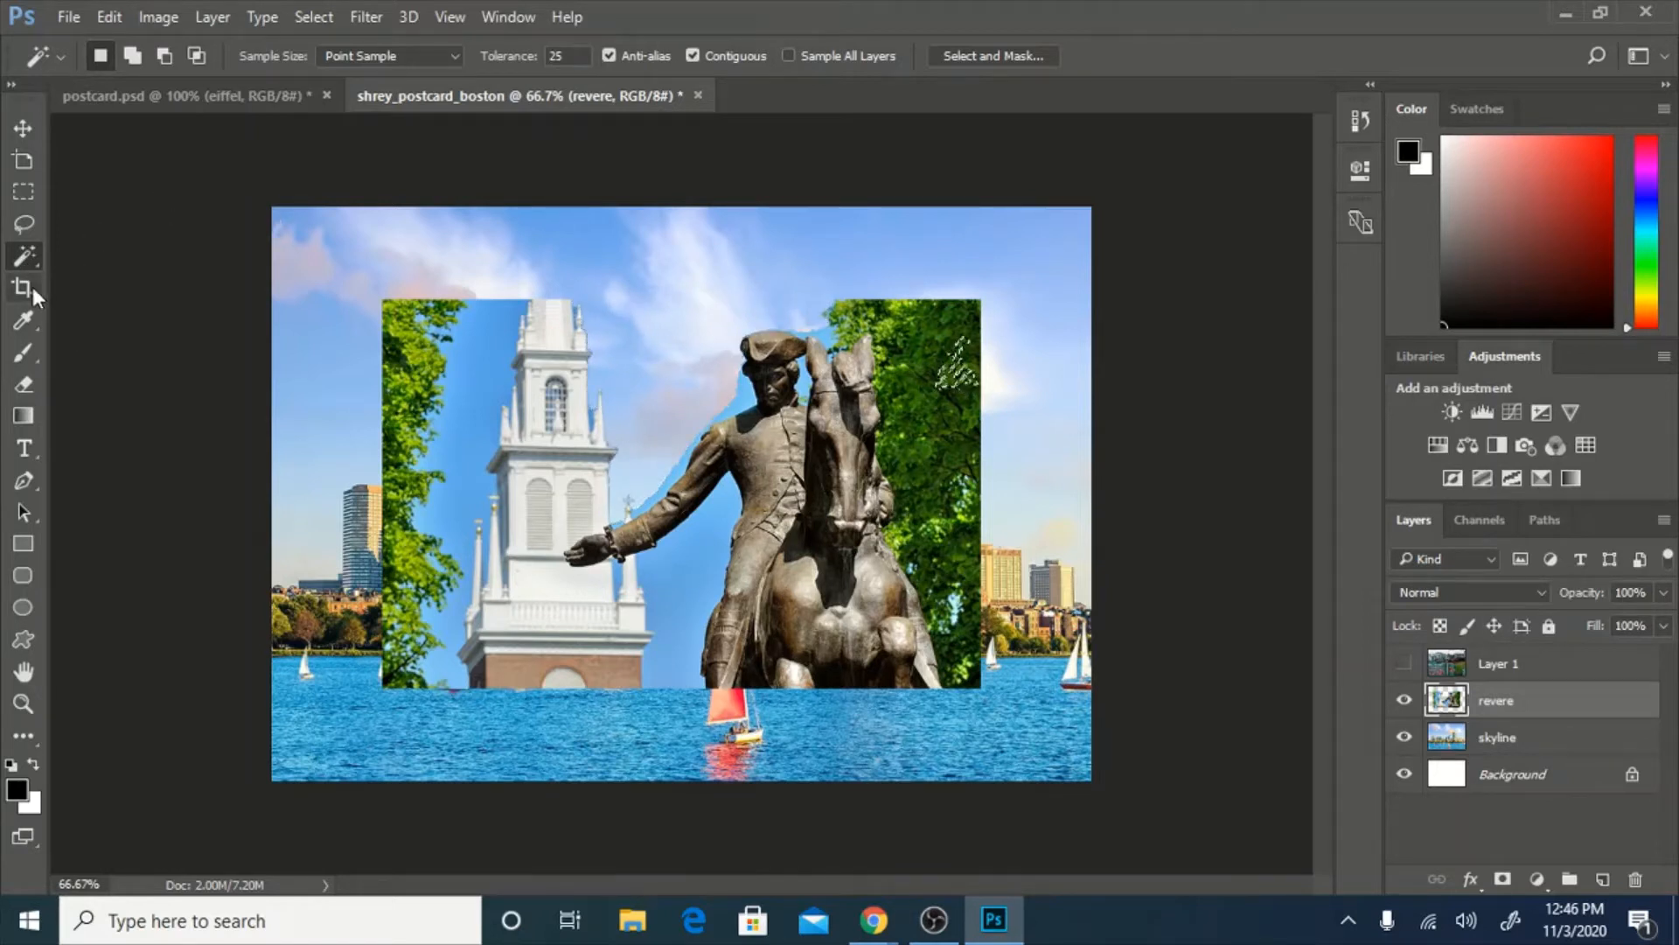
right_click(30, 261)
left_click(150, 260)
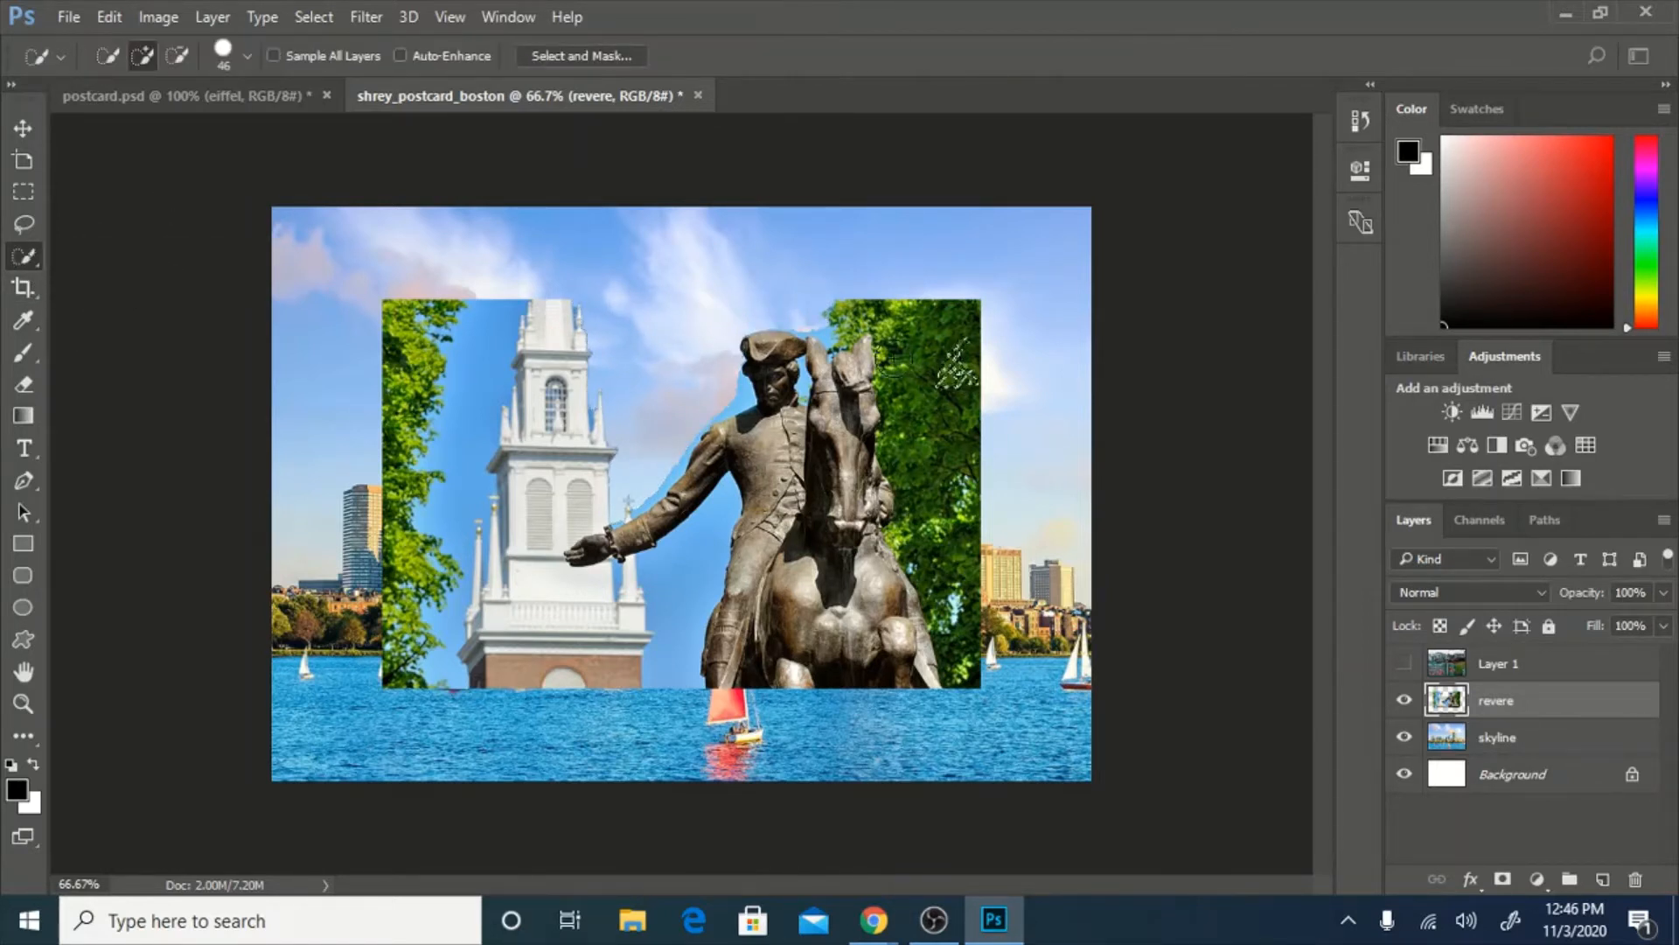
left_click(874, 303)
mouse_move(874, 303)
left_mouse_down()
mouse_move(840, 305)
mouse_move(884, 316)
mouse_move(957, 569)
left_mouse_up()
key("Delete")
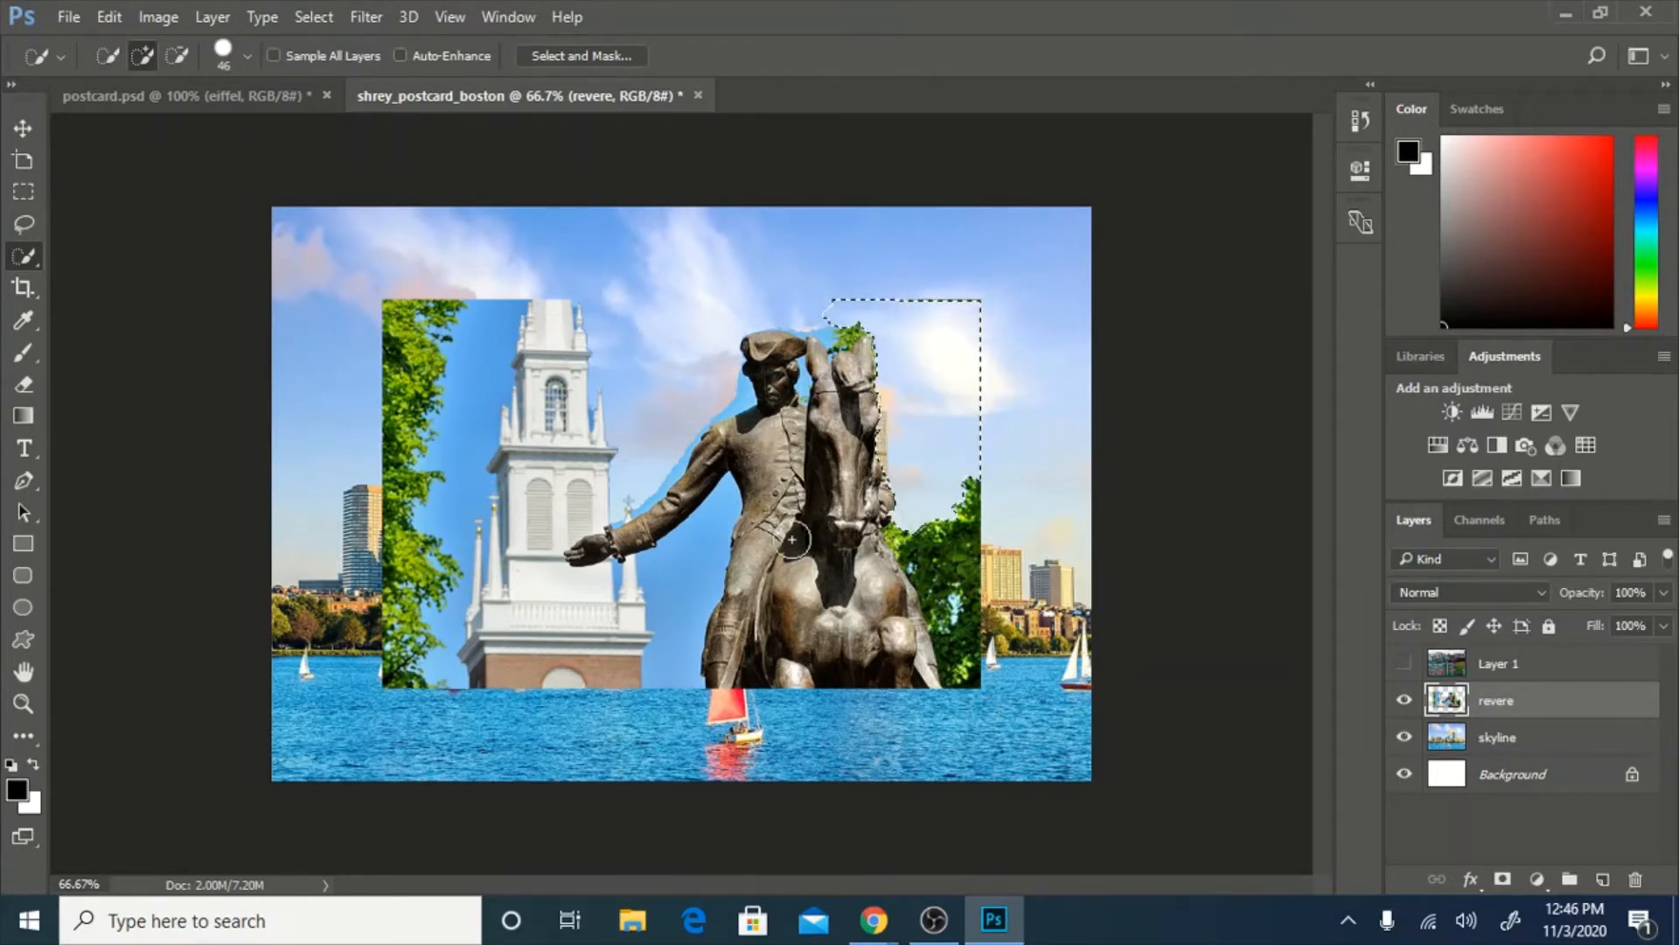
key("ctrl+d")
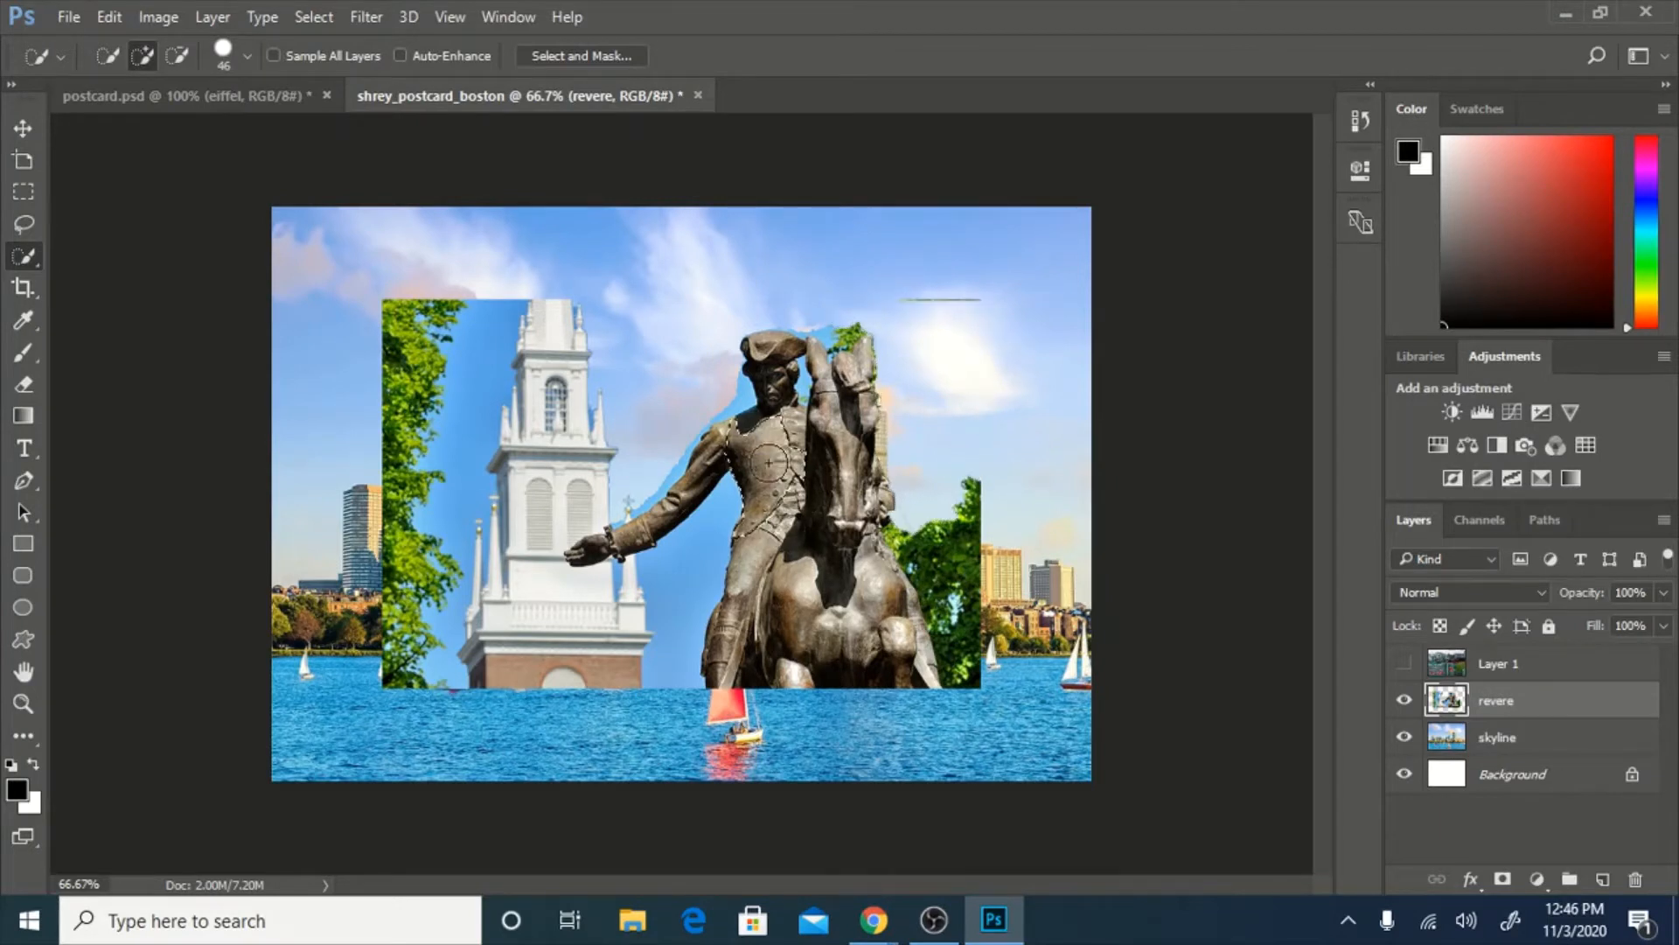
Quick-select the Paul Revere statue on the revere layer, including the rider's outstretched arm and the horse's head and body.
mouse_move(770, 464)
left_mouse_down()
mouse_move(777, 373)
mouse_move(797, 431)
mouse_move(775, 353)
left_mouse_up()
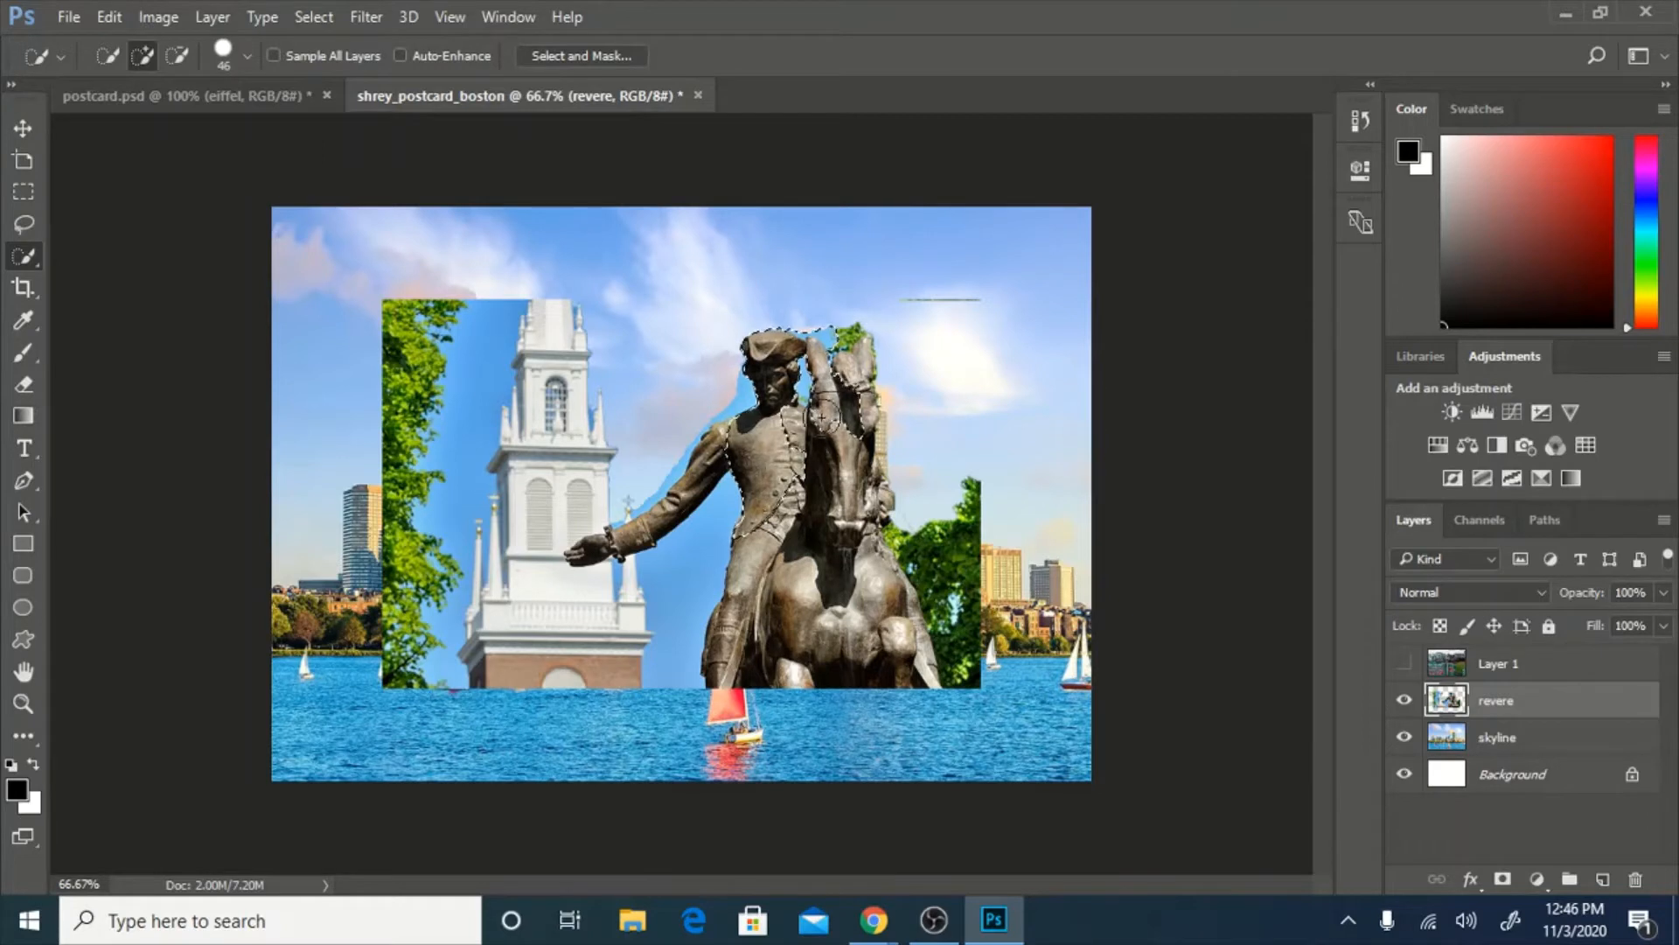
left_click_drag(721, 451, 600, 551)
mouse_move(849, 536)
left_mouse_down()
mouse_move(740, 665)
mouse_move(827, 573)
mouse_move(848, 367)
mouse_move(860, 429)
left_mouse_up()
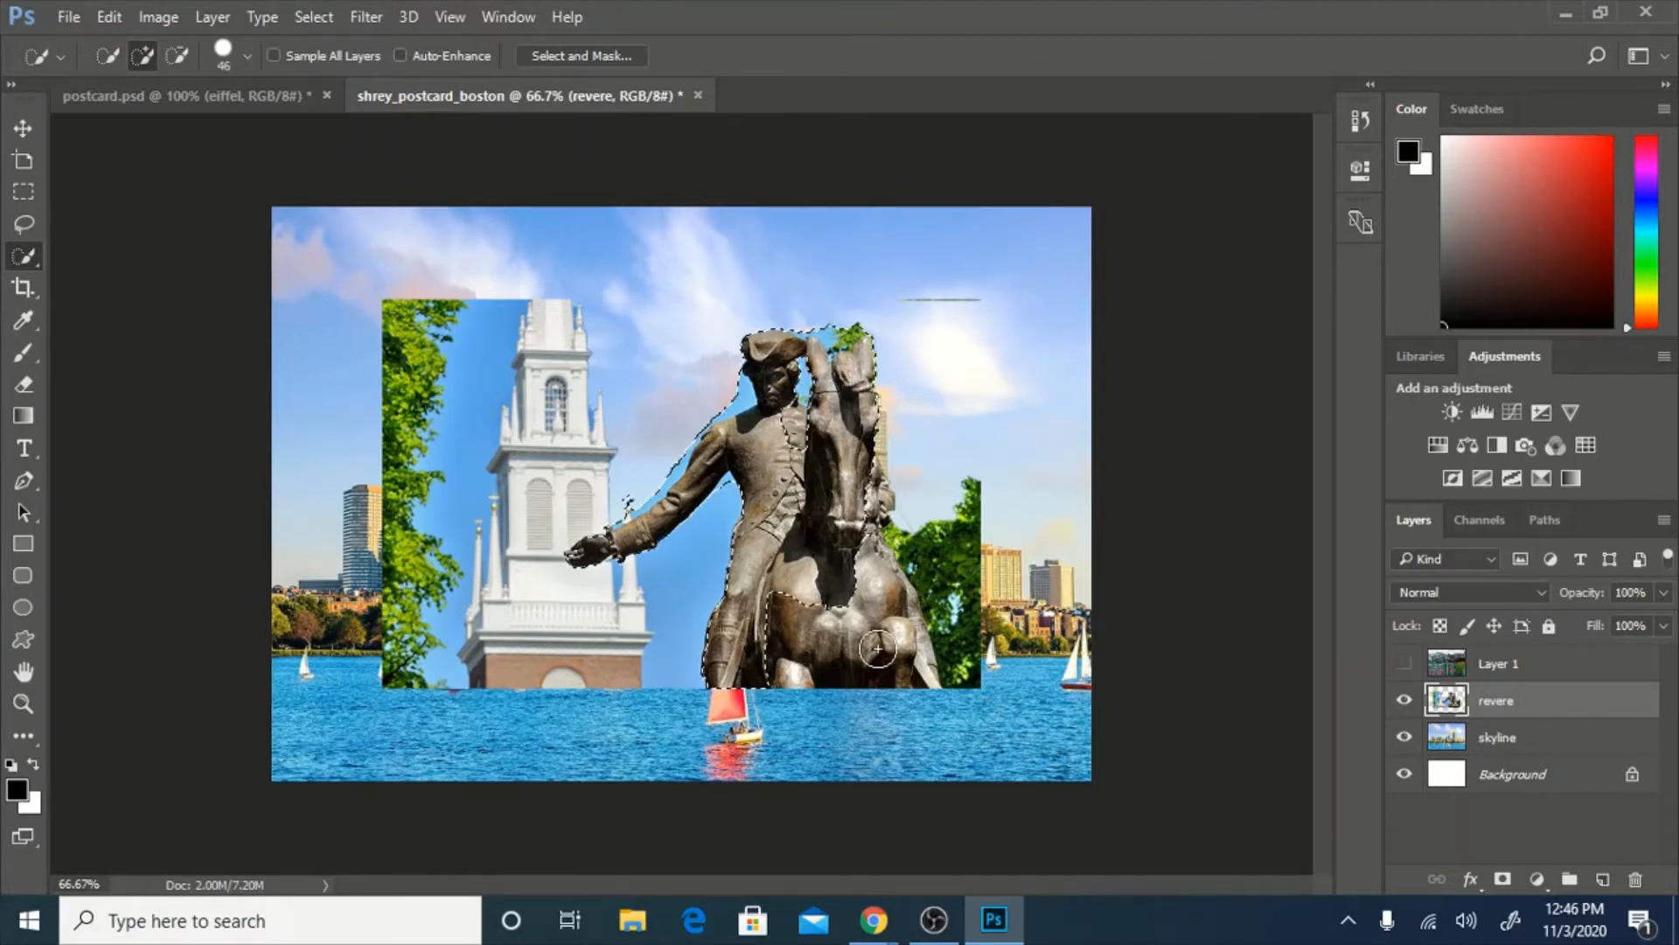
left_click_drag(878, 648, 892, 645)
left_click(887, 584)
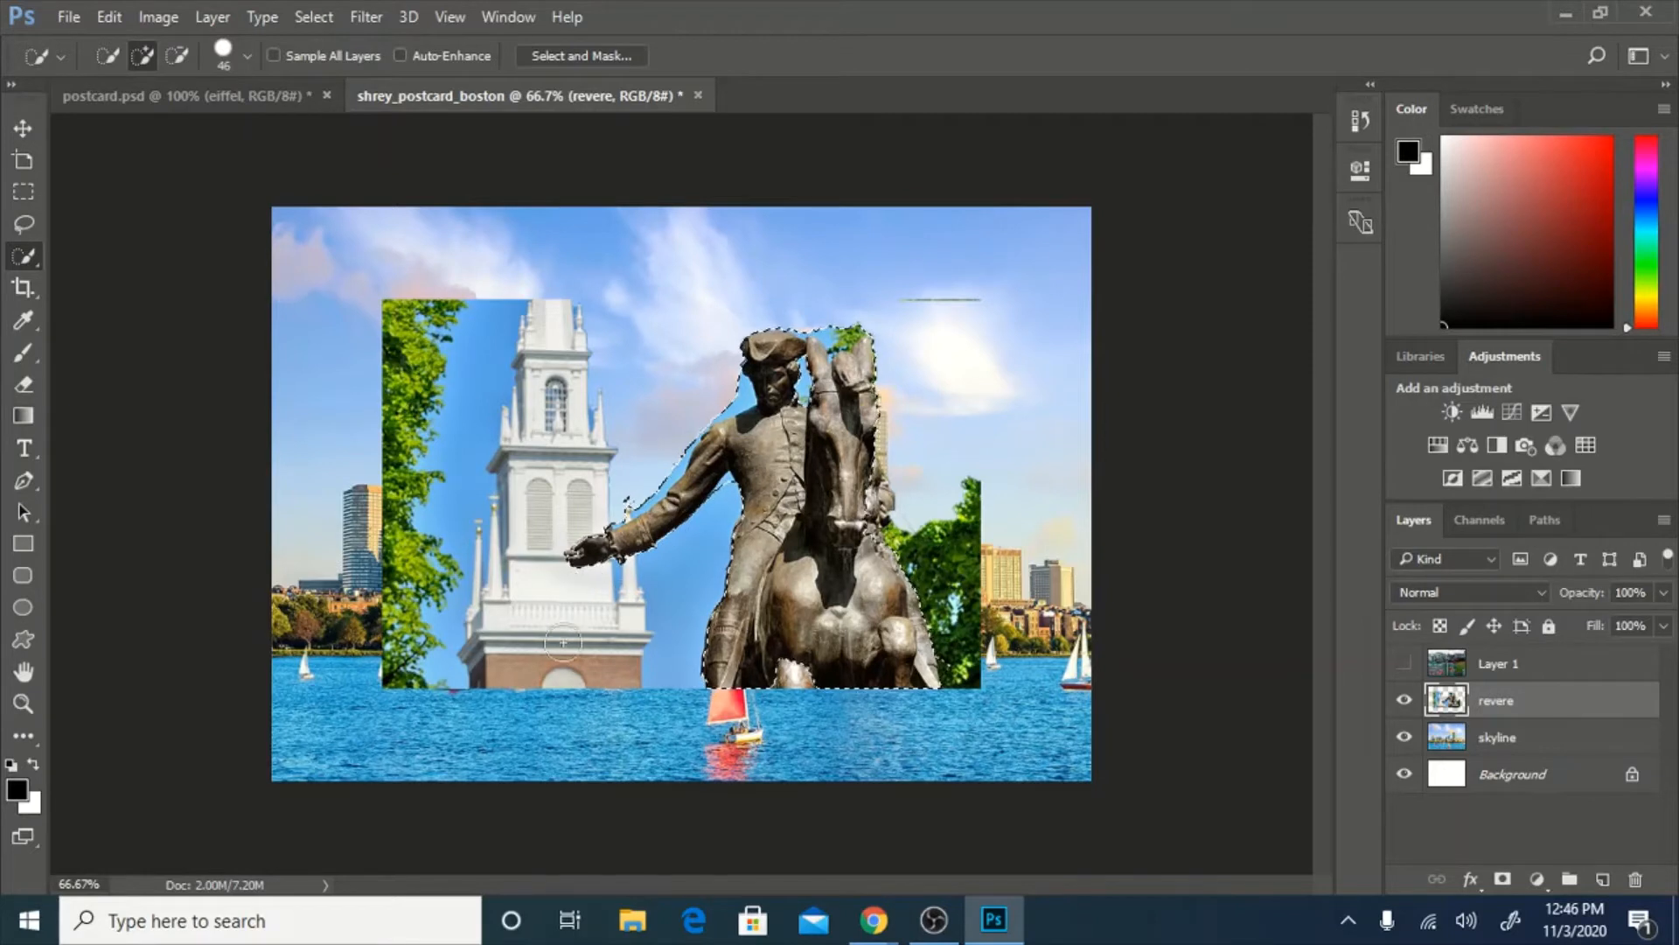
Extend the statue selection to cover the white church, from its steeple down to the brick base.
left_click_drag(572, 440, 546, 337)
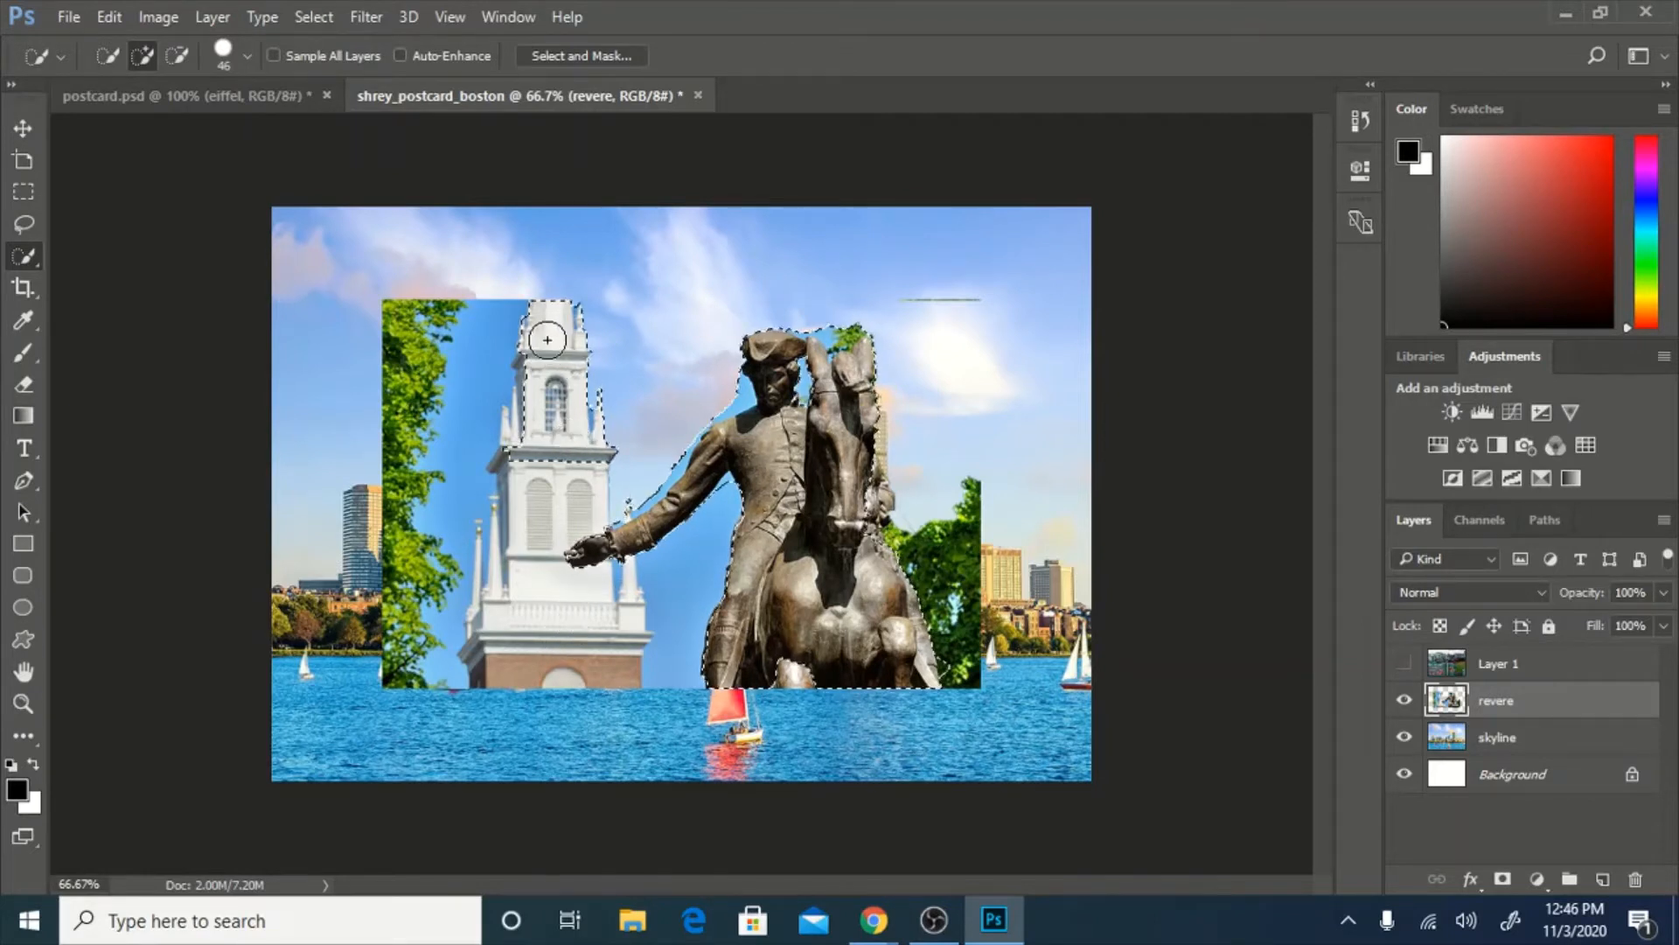
left_click(562, 669)
left_click(581, 609)
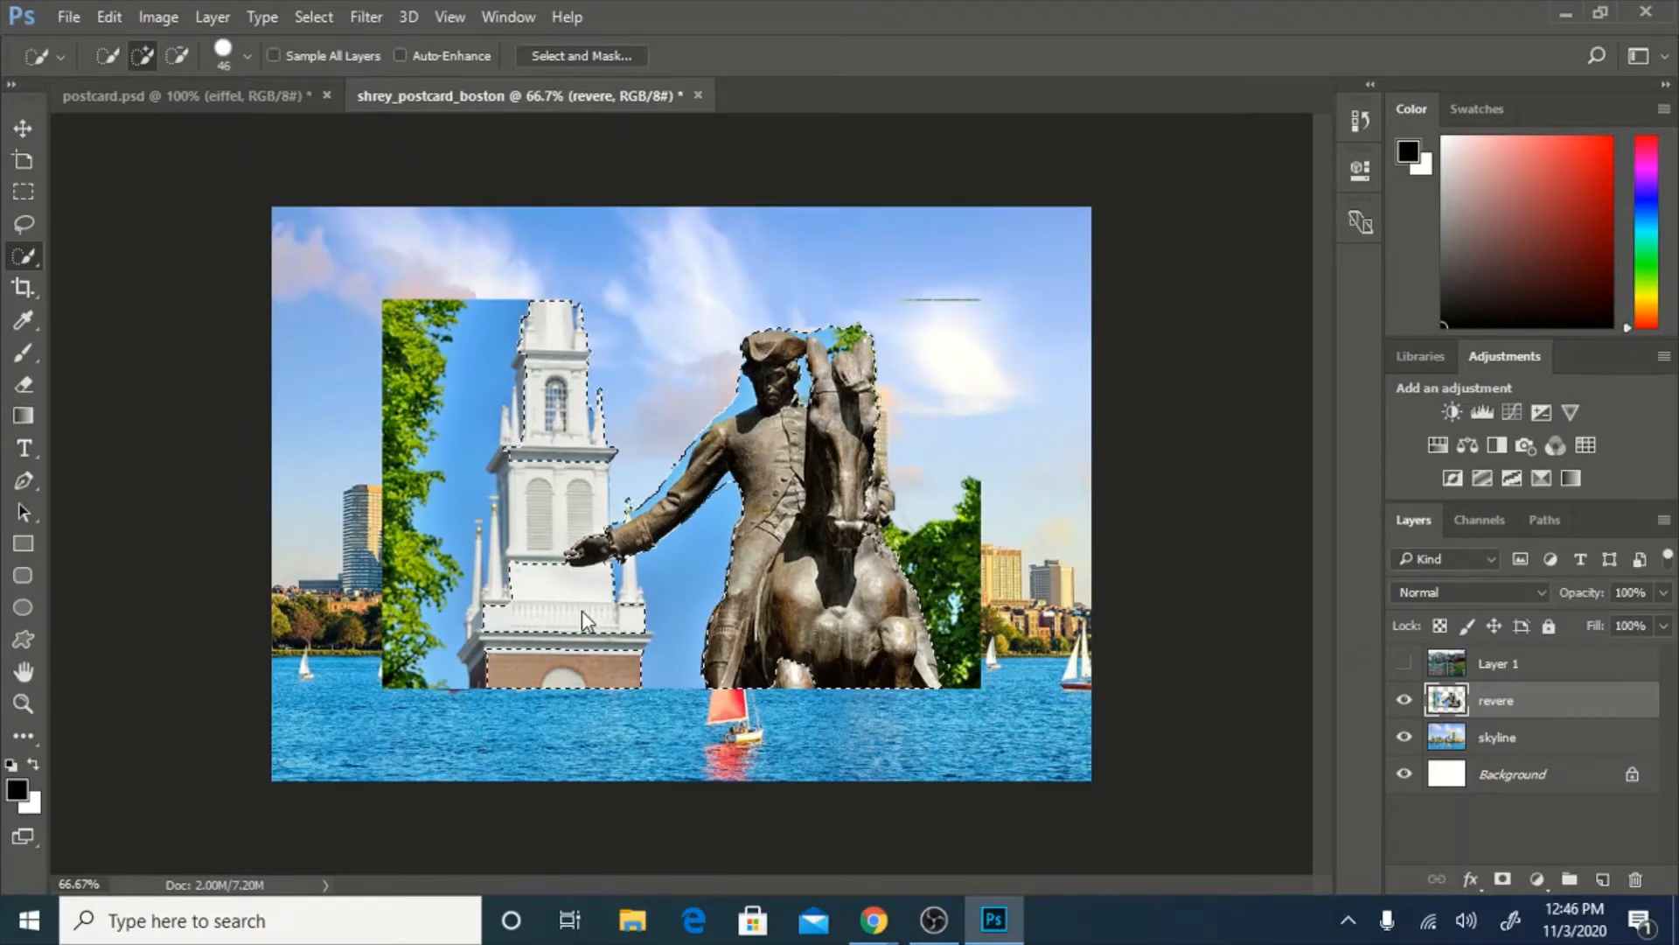
left_click(496, 586)
left_click_drag(538, 526, 518, 446)
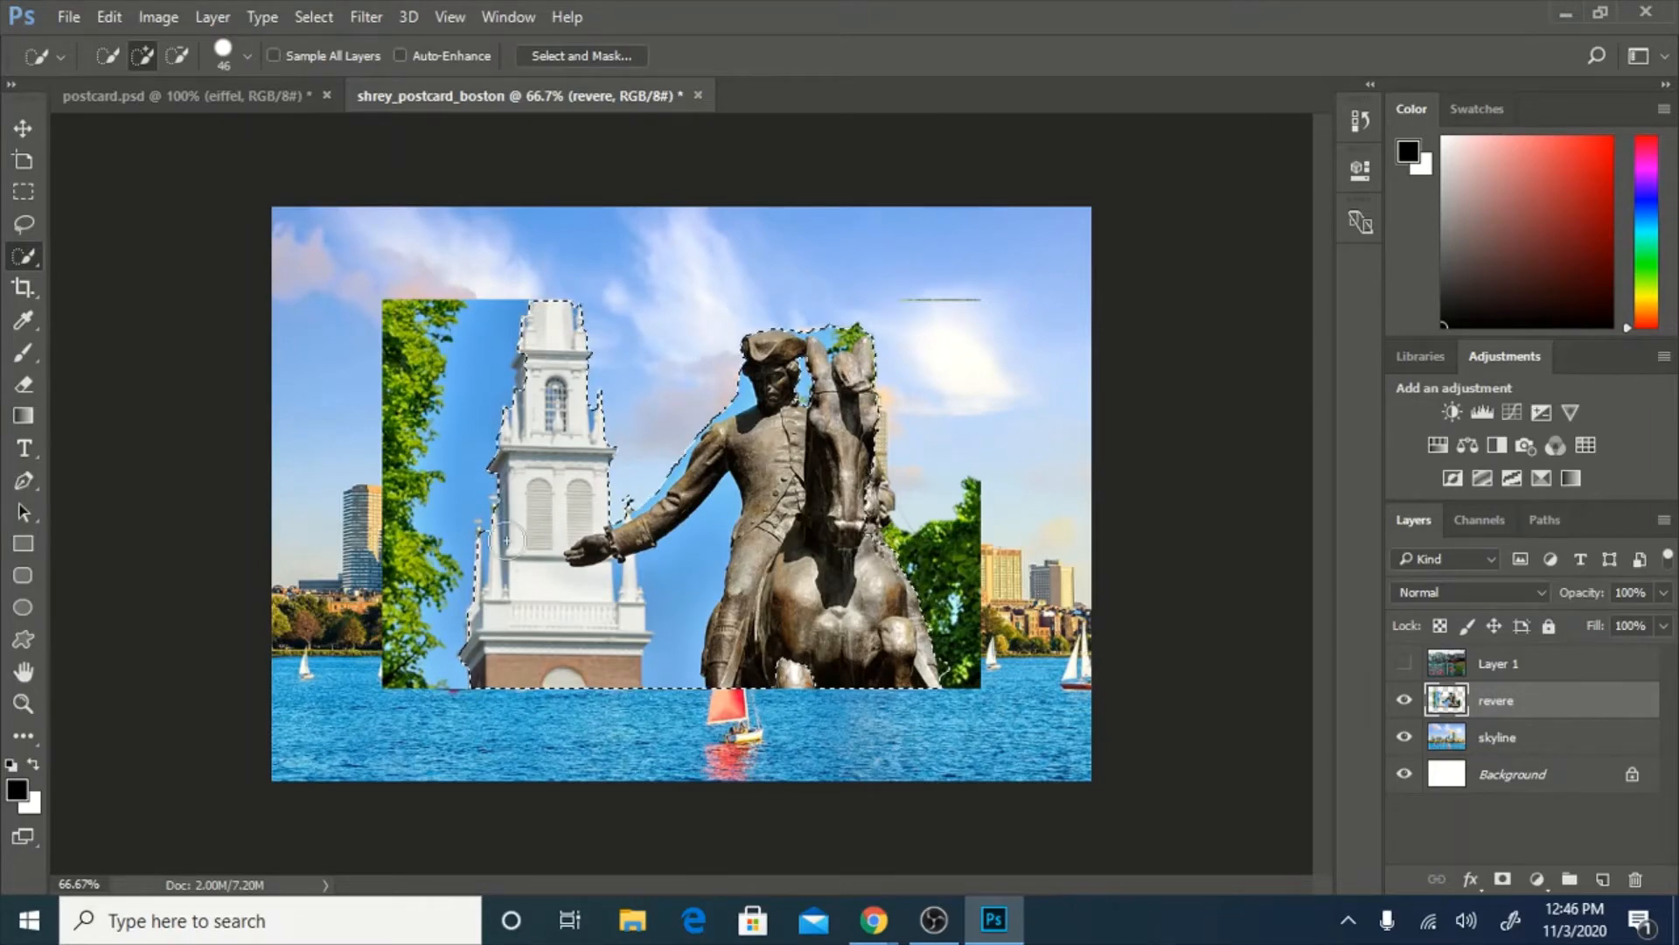
Reduce the Quick Selection brush to 5 px and try to refine the selection around the small gold-tipped spires beside the church tower.
scroll(475, 533, "up", 5)
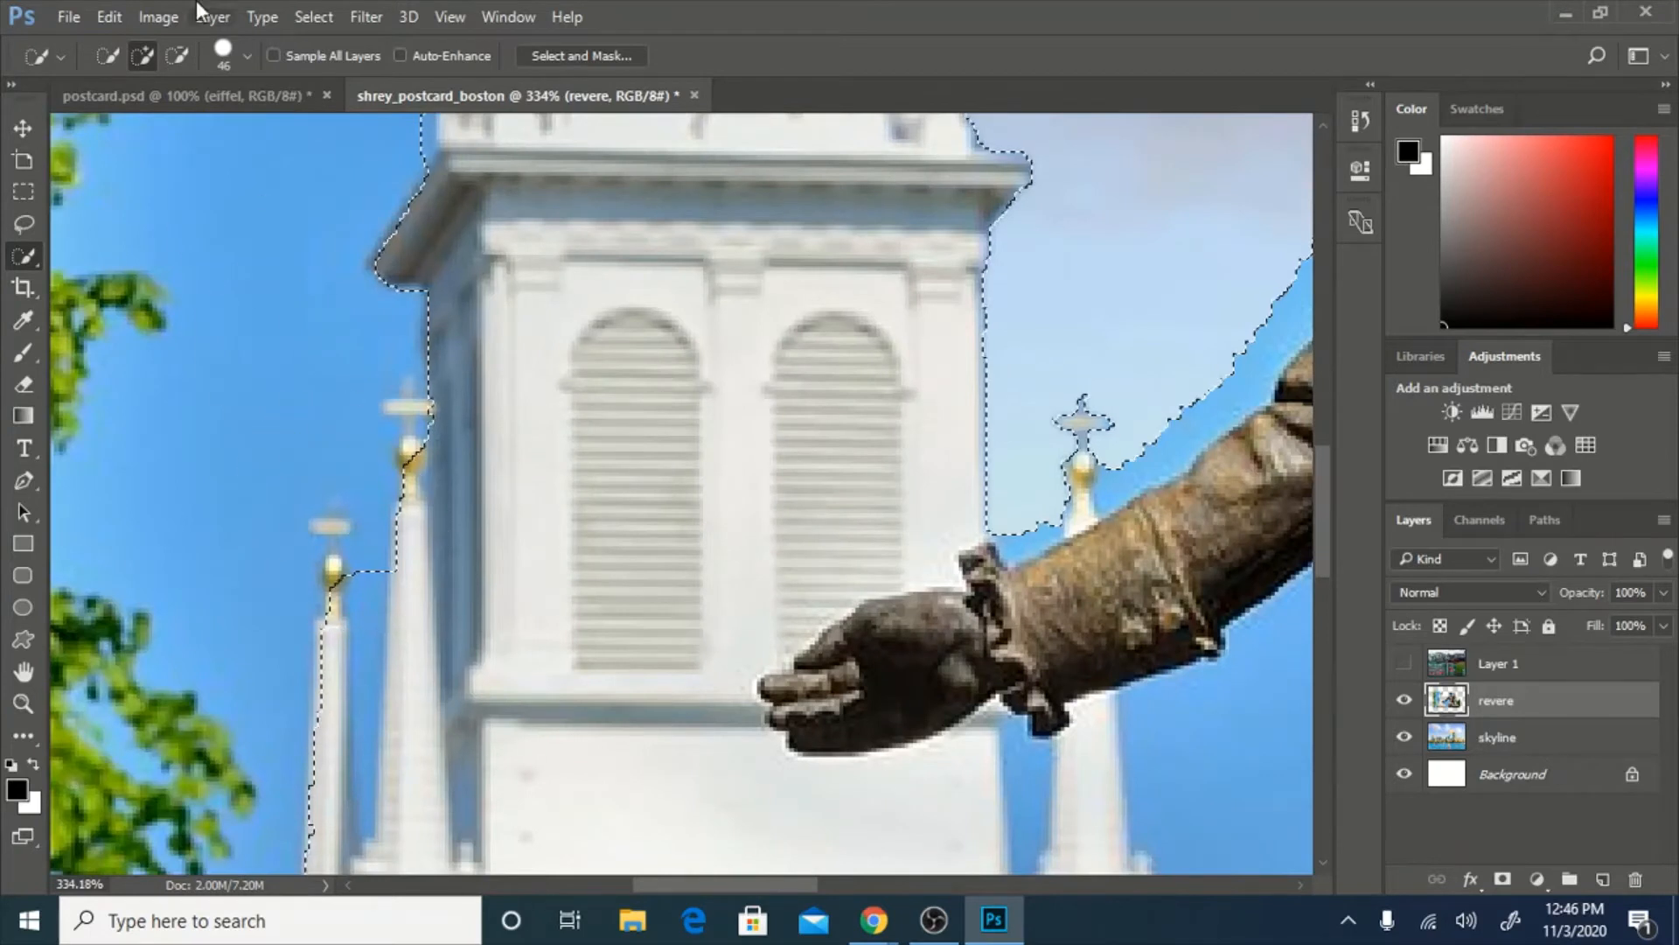
left_click(242, 52)
left_click_drag(164, 126, 113, 133)
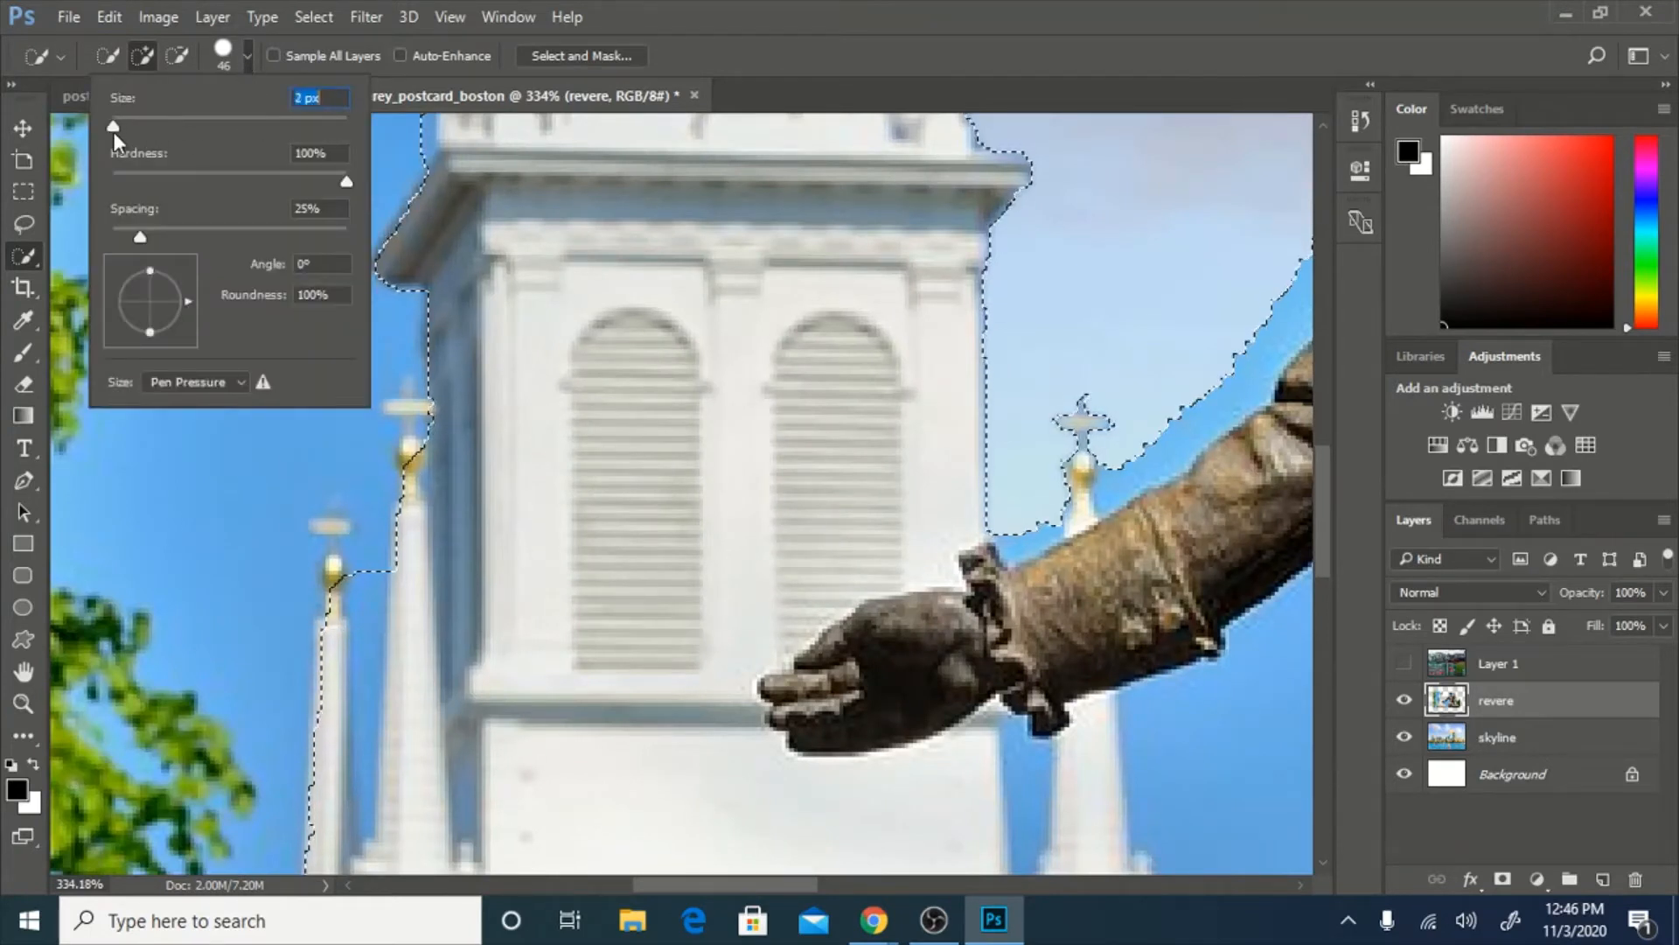
left_click(334, 564)
left_click(321, 615)
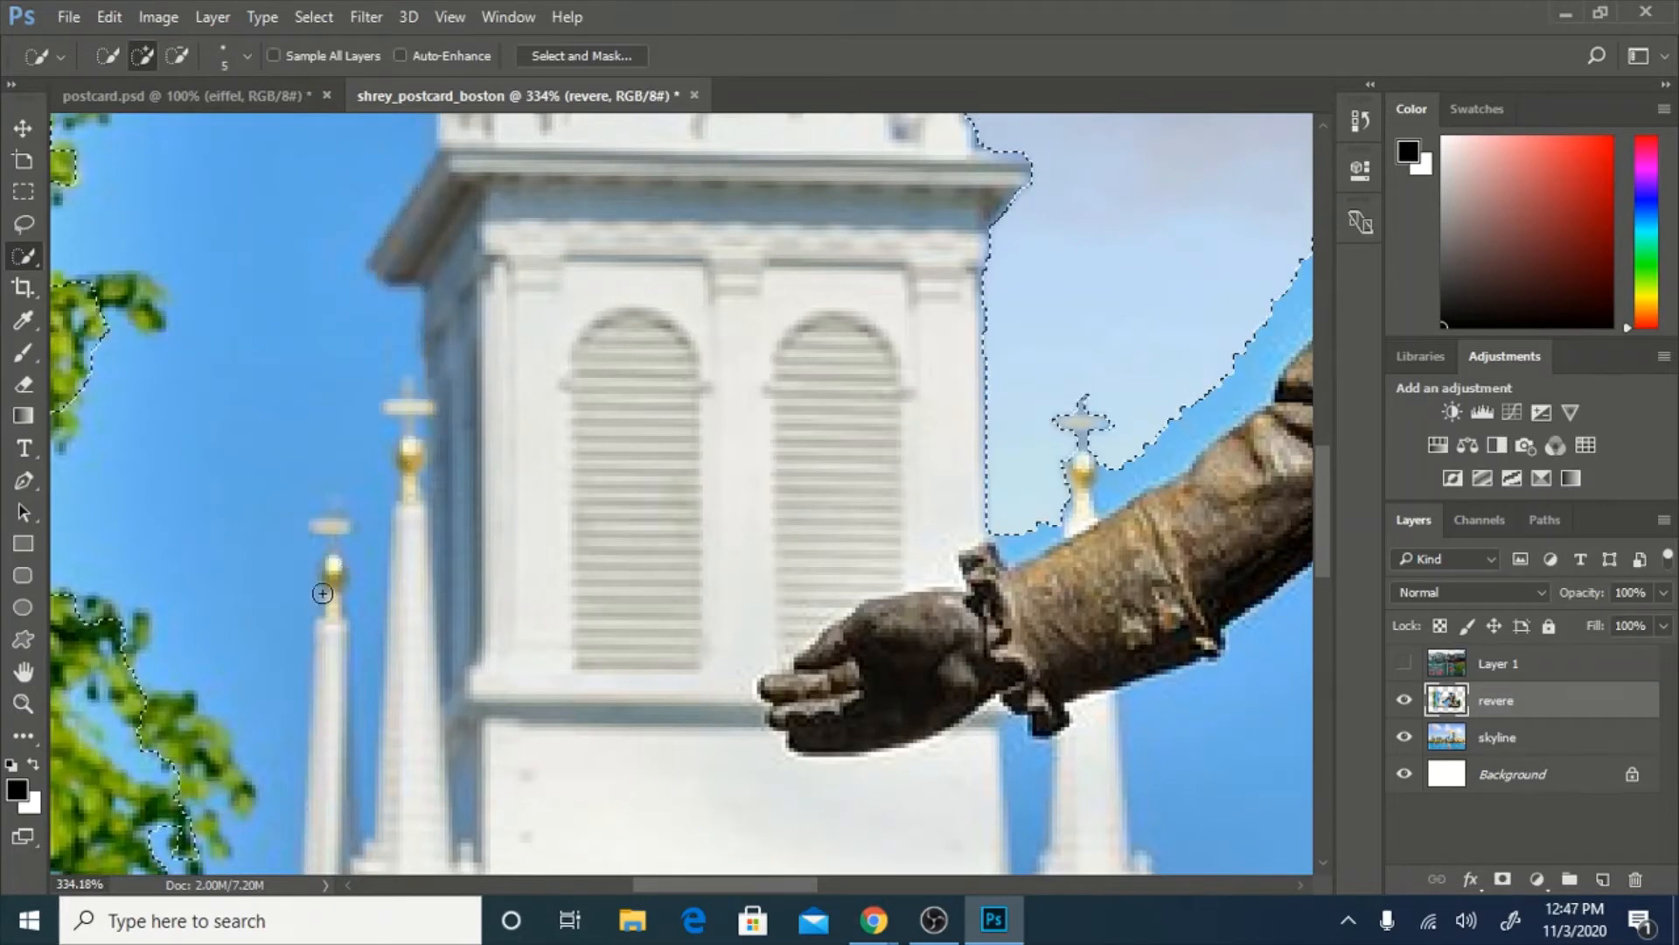
left_click(332, 535)
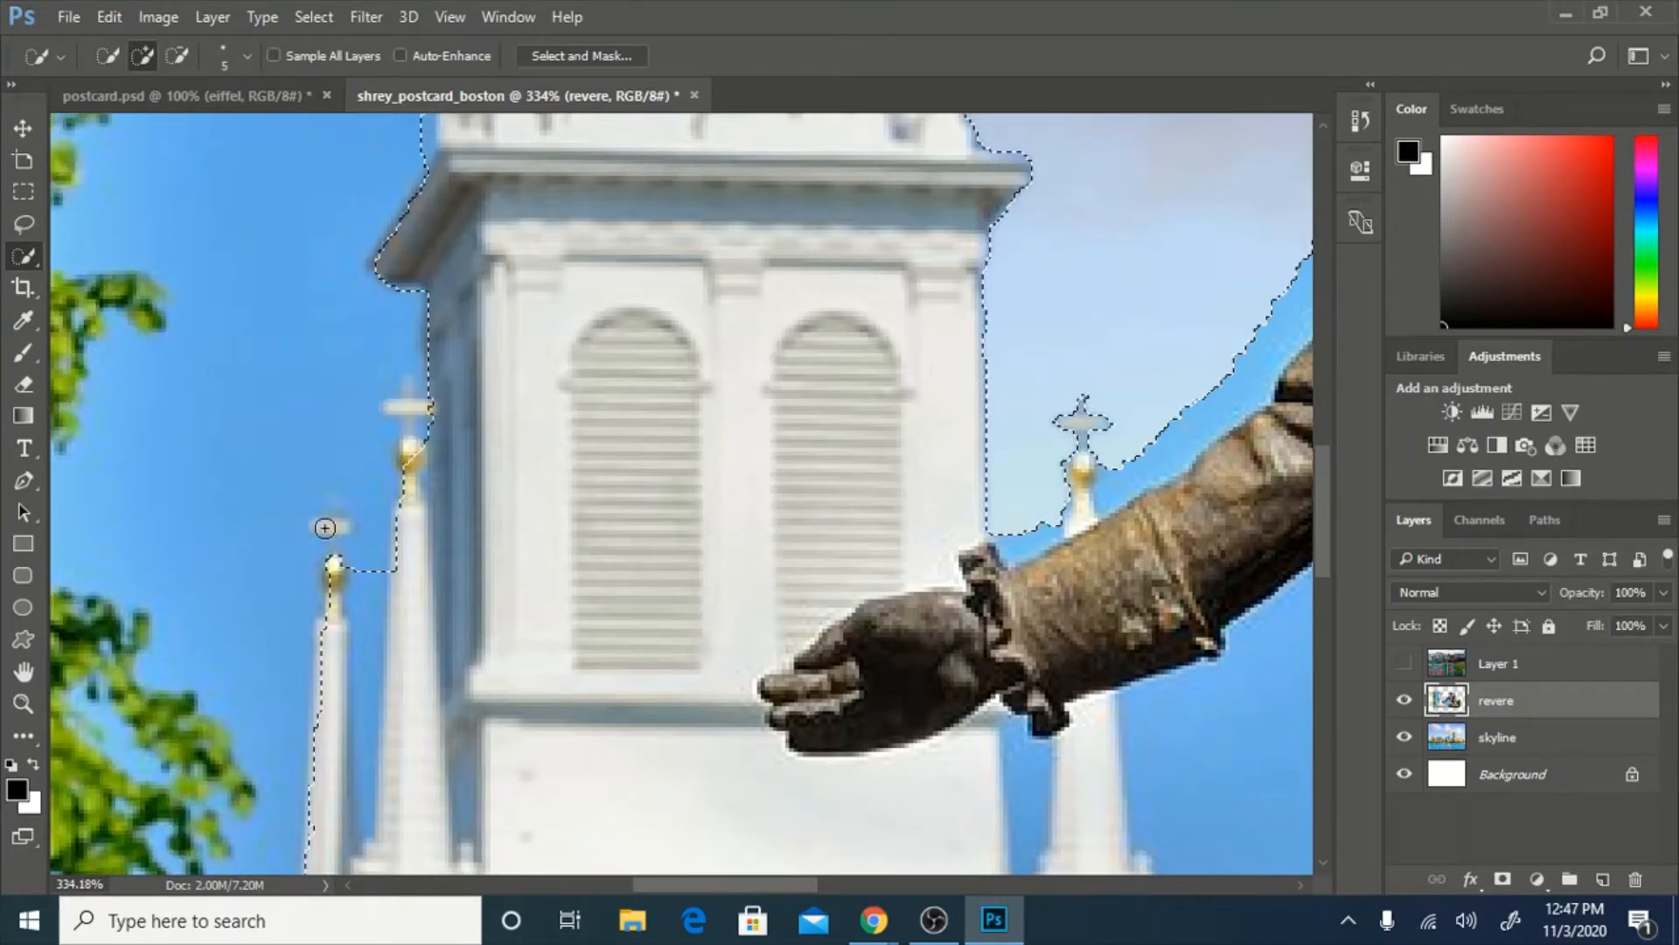
key("ctrl+z")
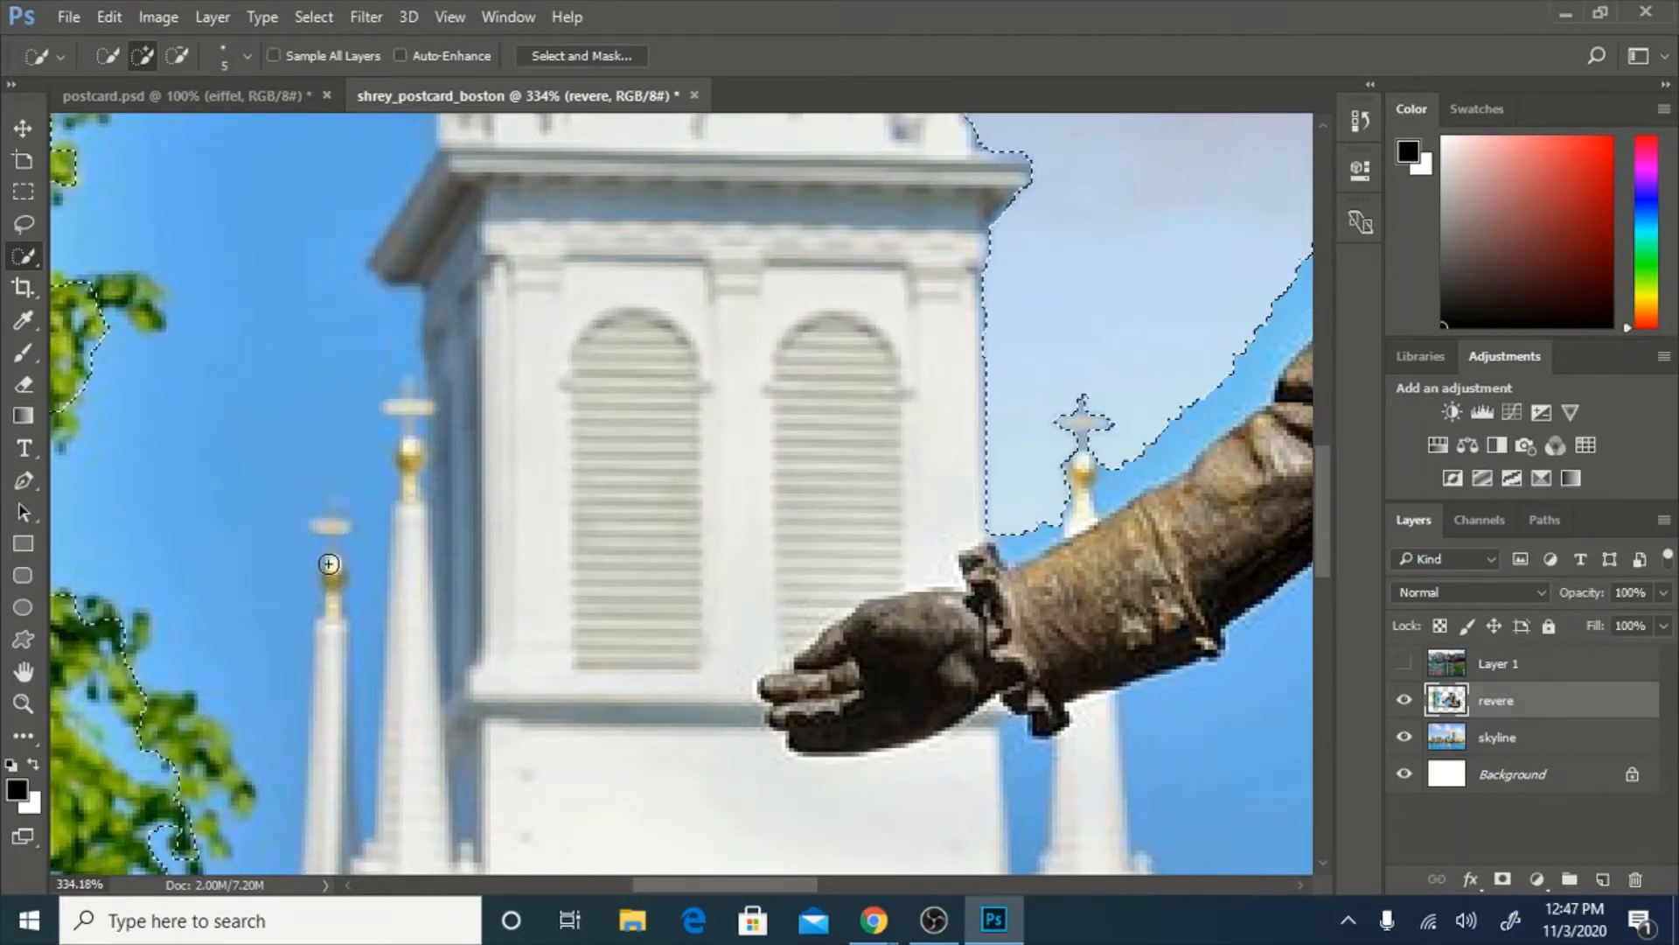
key("ctrl+shift+z")
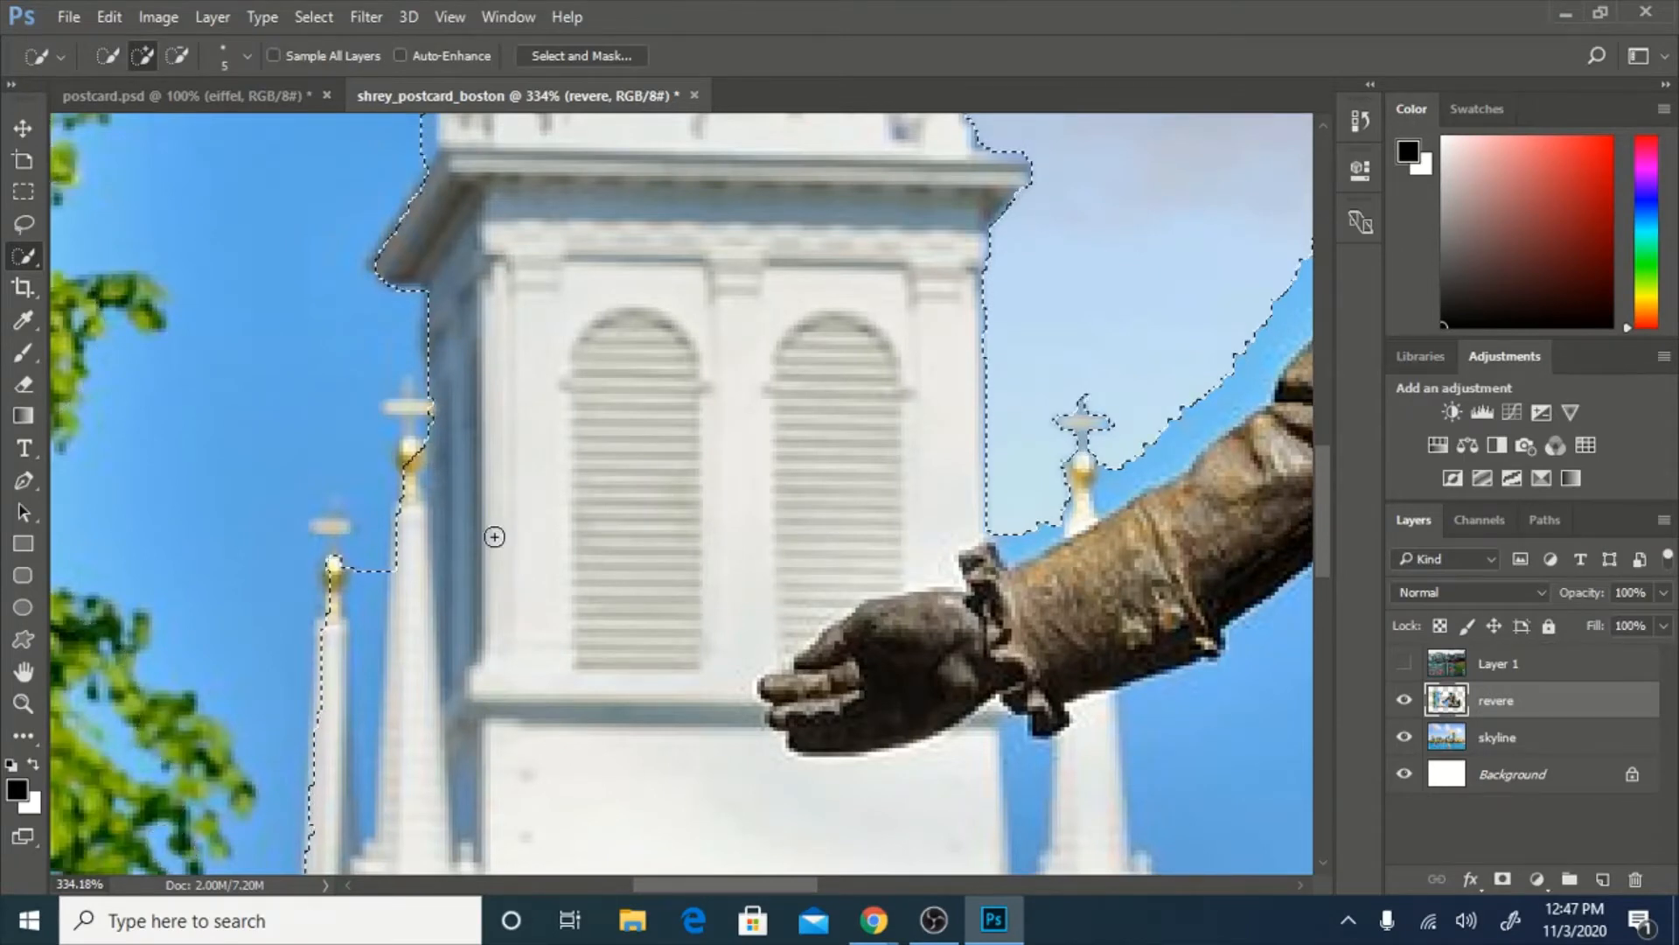
Invert the selection and delete the remaining trees and sky around the church and statue from the revere layer.
scroll(498, 542, "right", 1)
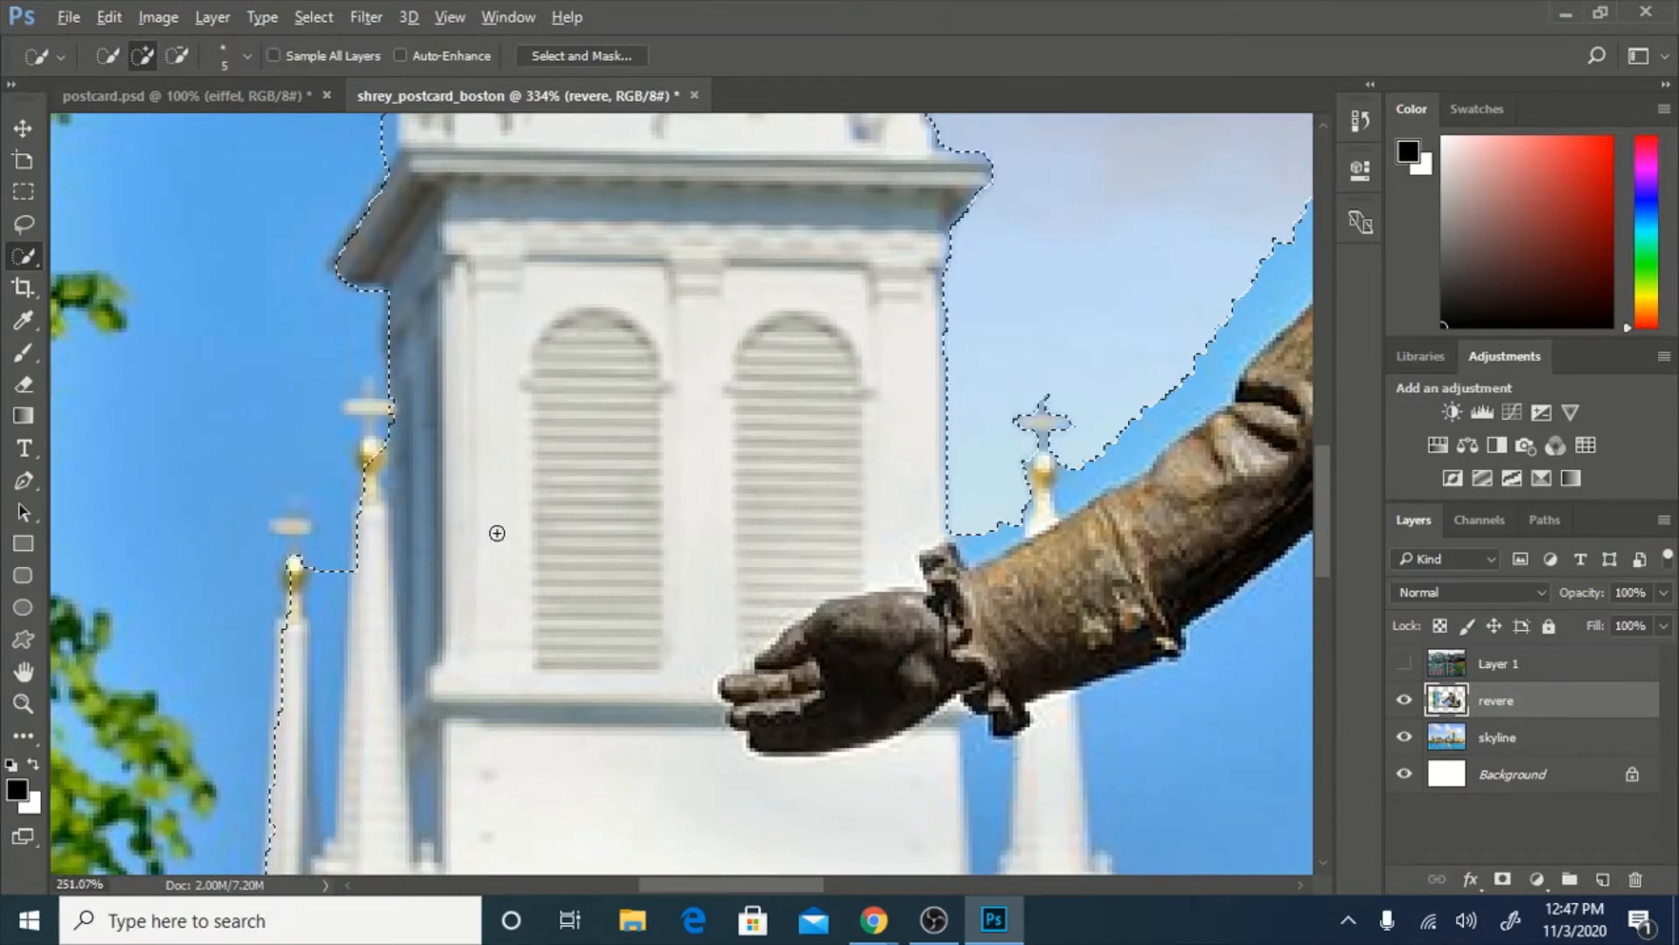
scroll(497, 534, "down", 4)
scroll(497, 533, "down", 2)
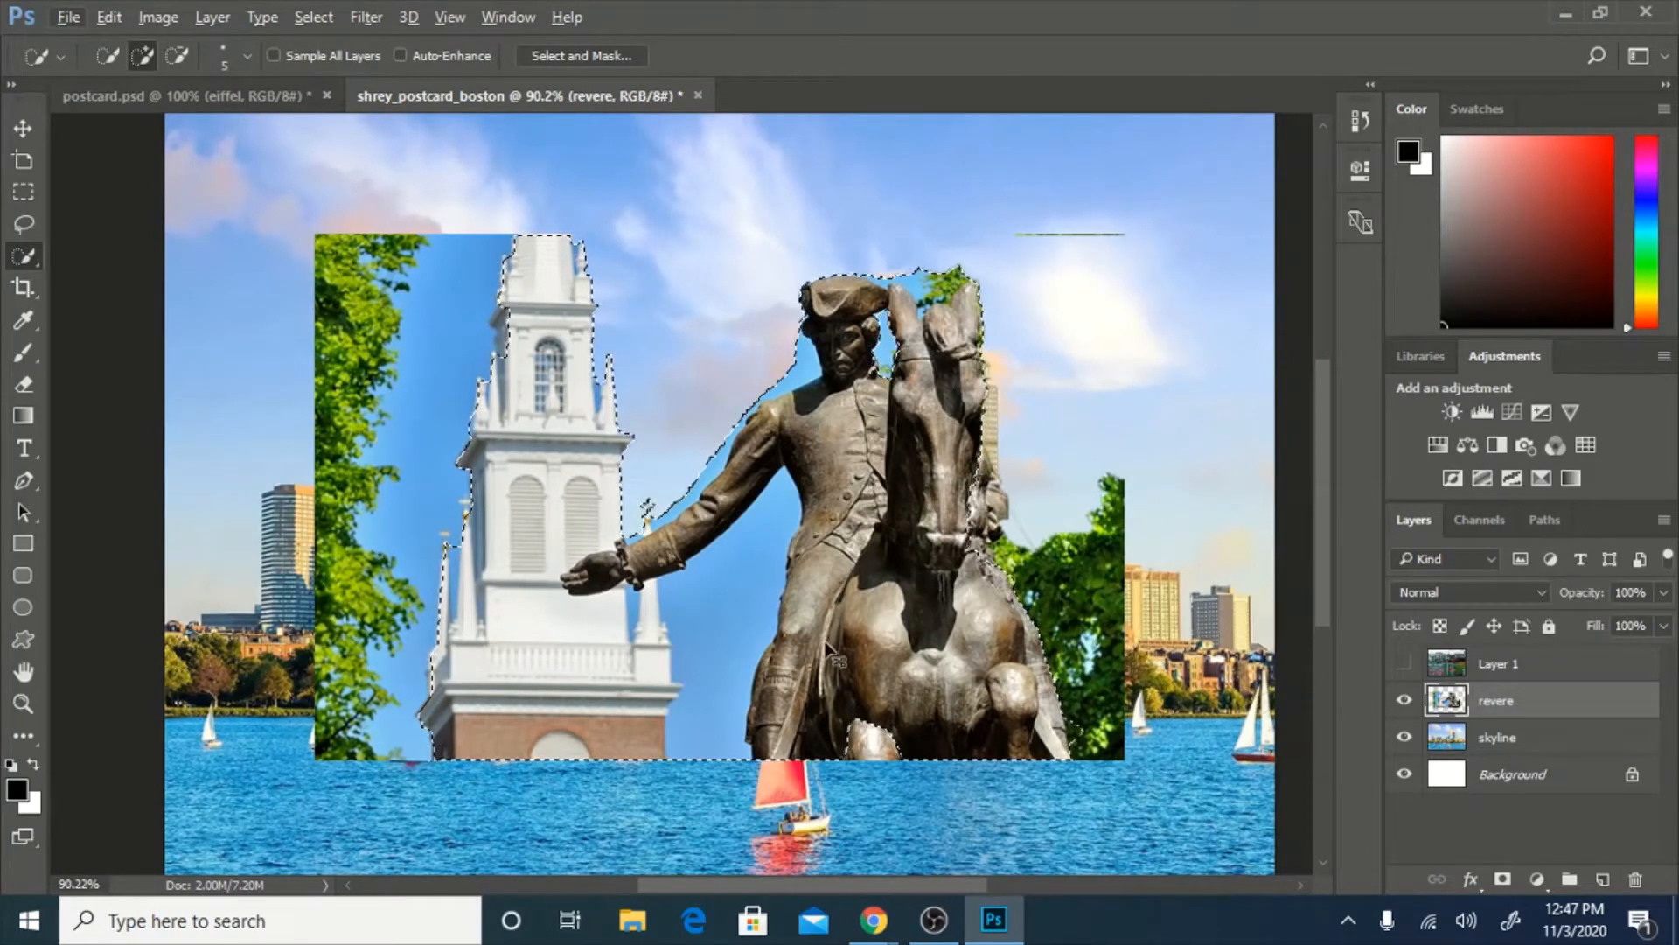
key("ctrl+shift+i")
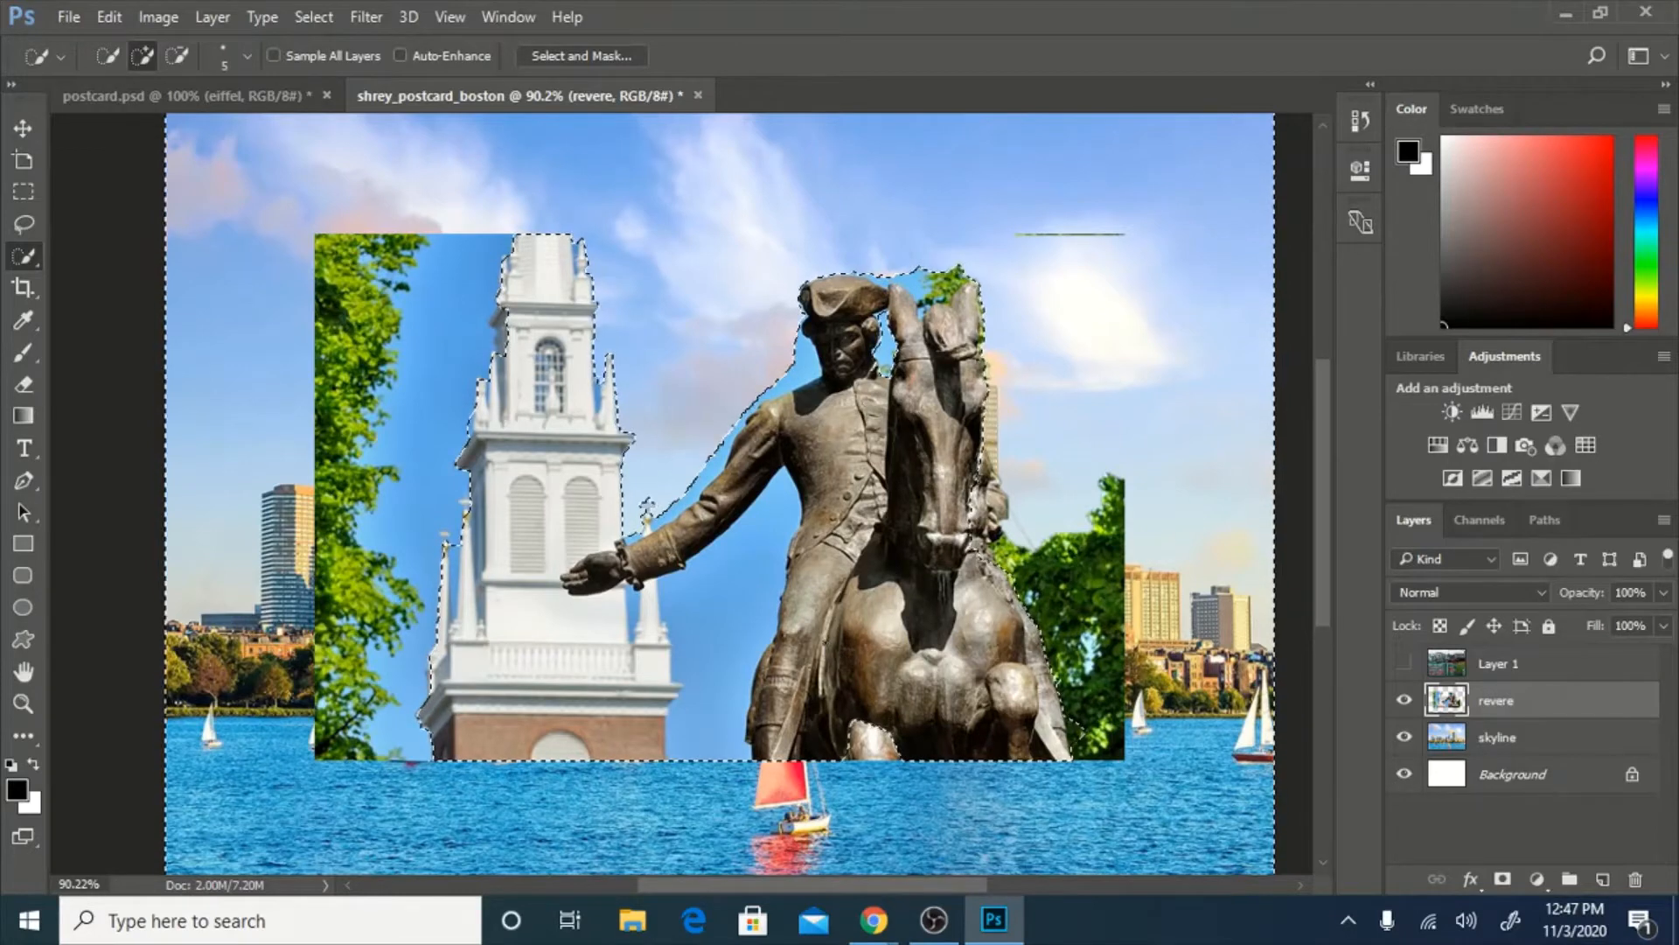
key("Delete")
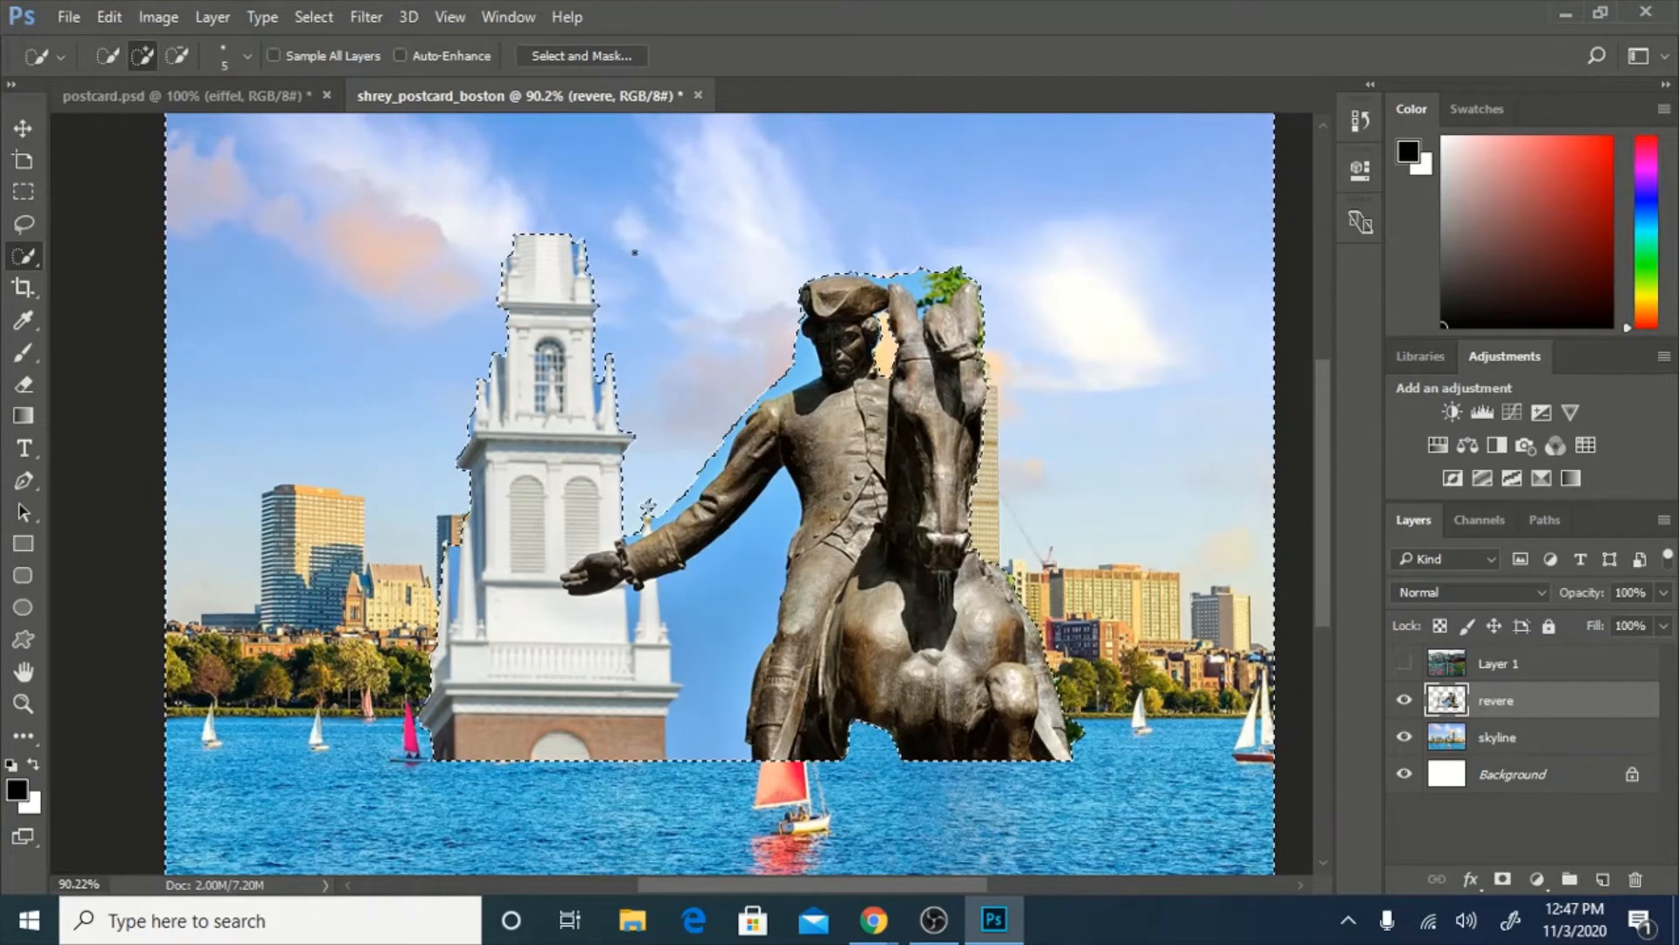
left_click(887, 921)
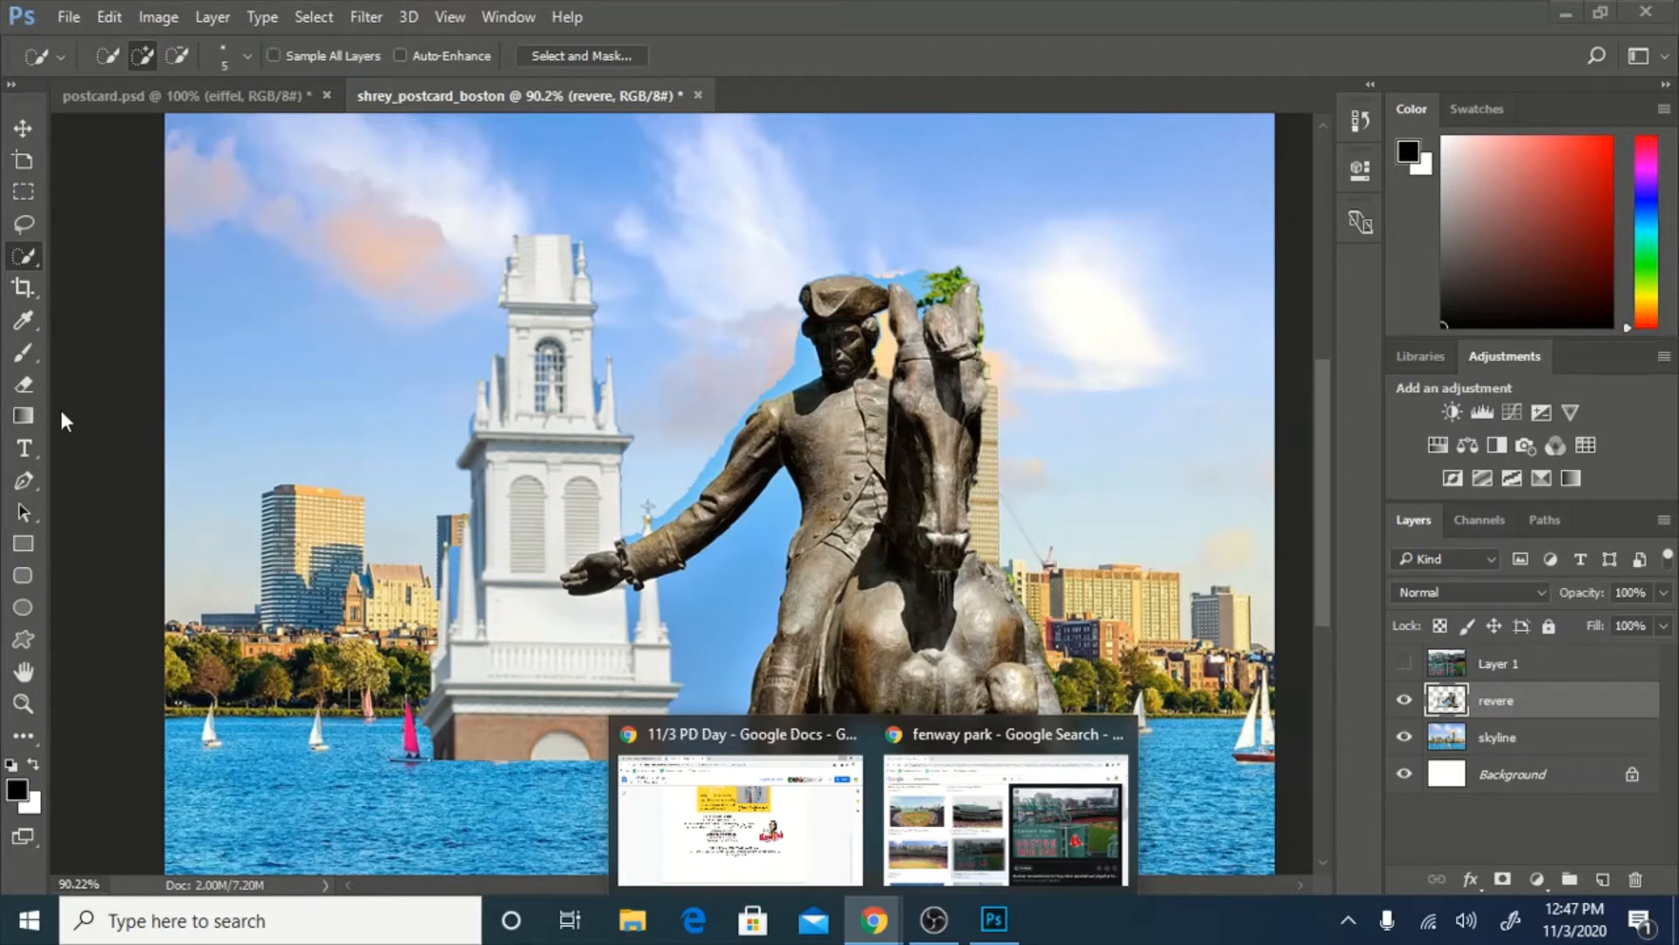
left_click(19, 253)
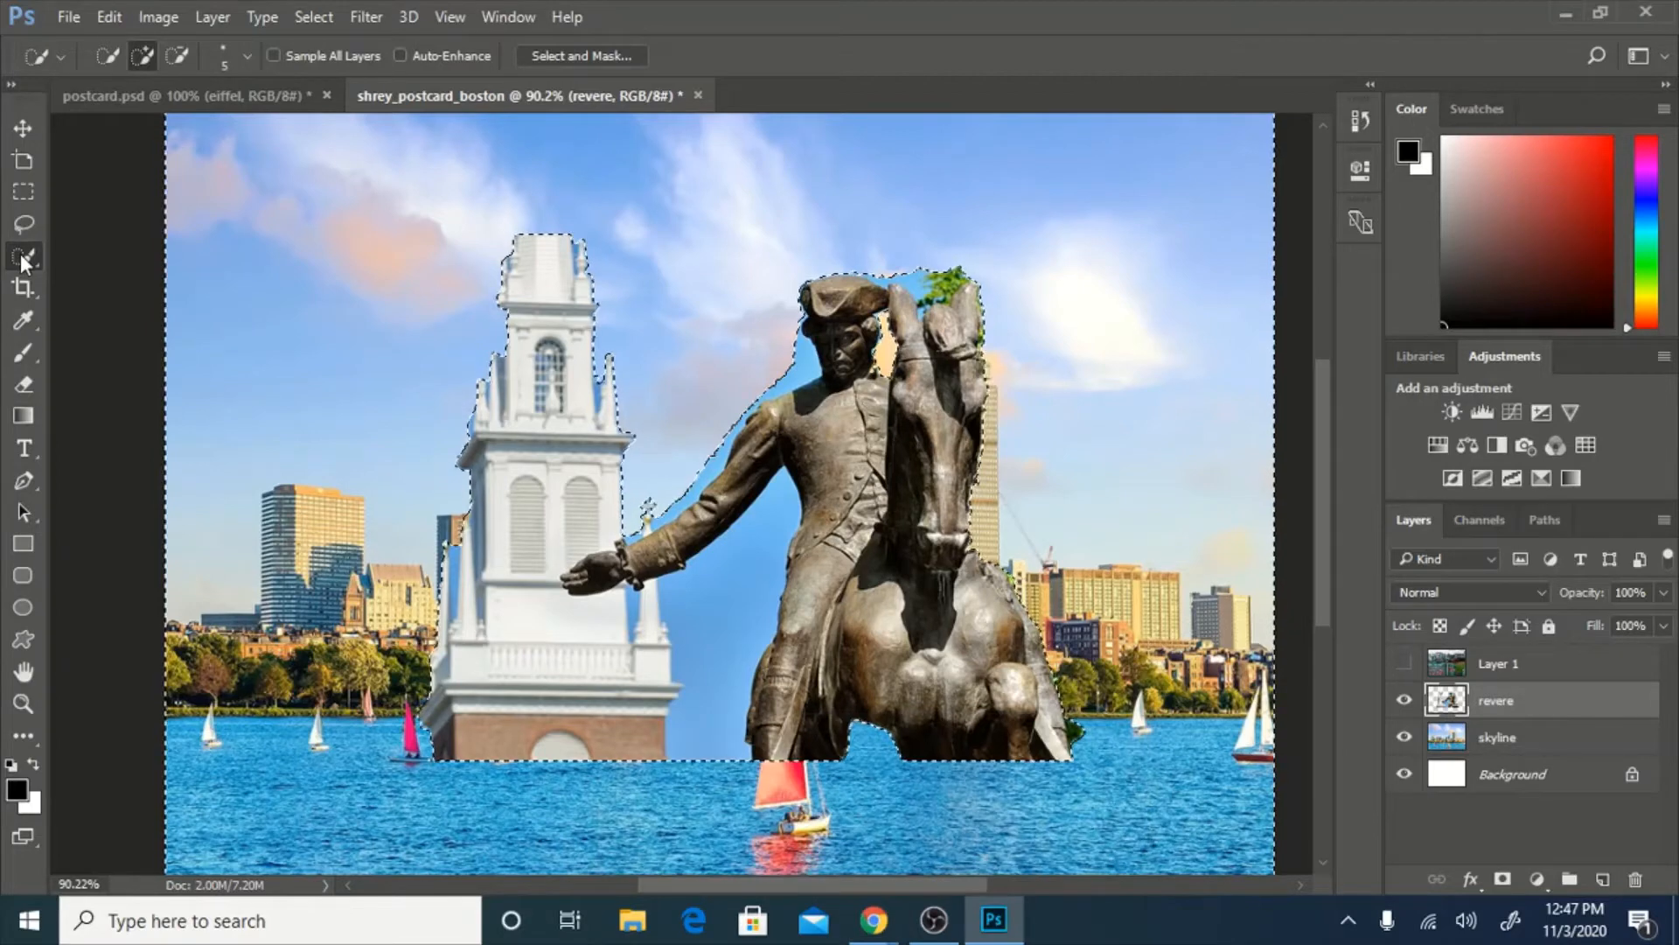
left_click(248, 57)
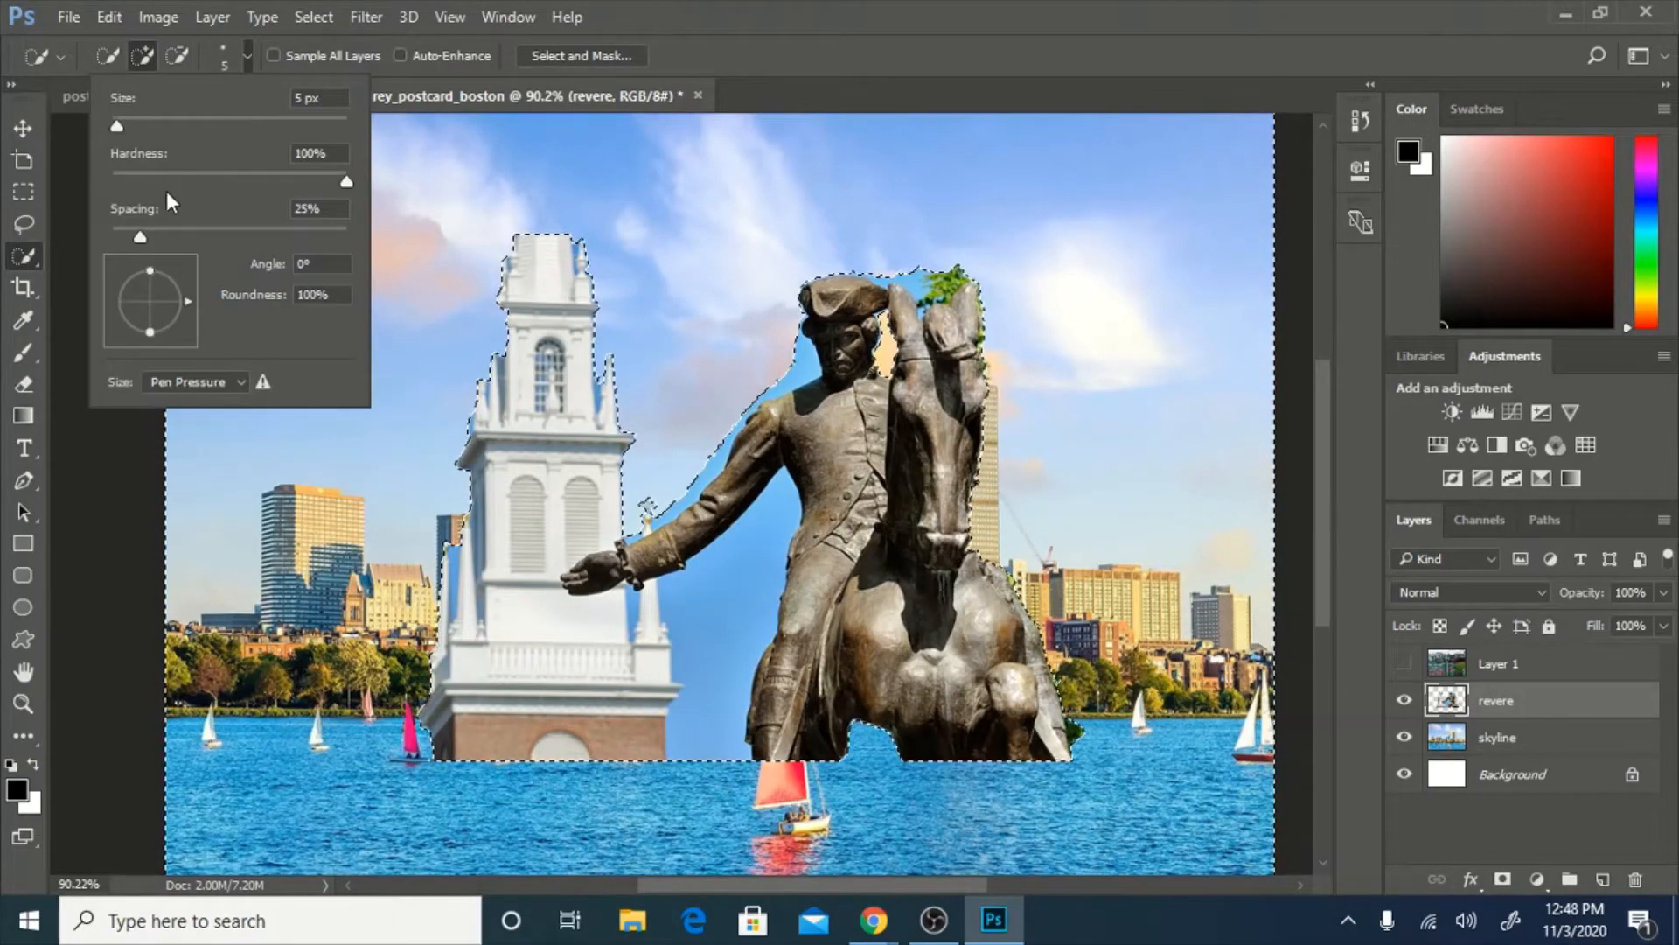
key("ctrl+z")
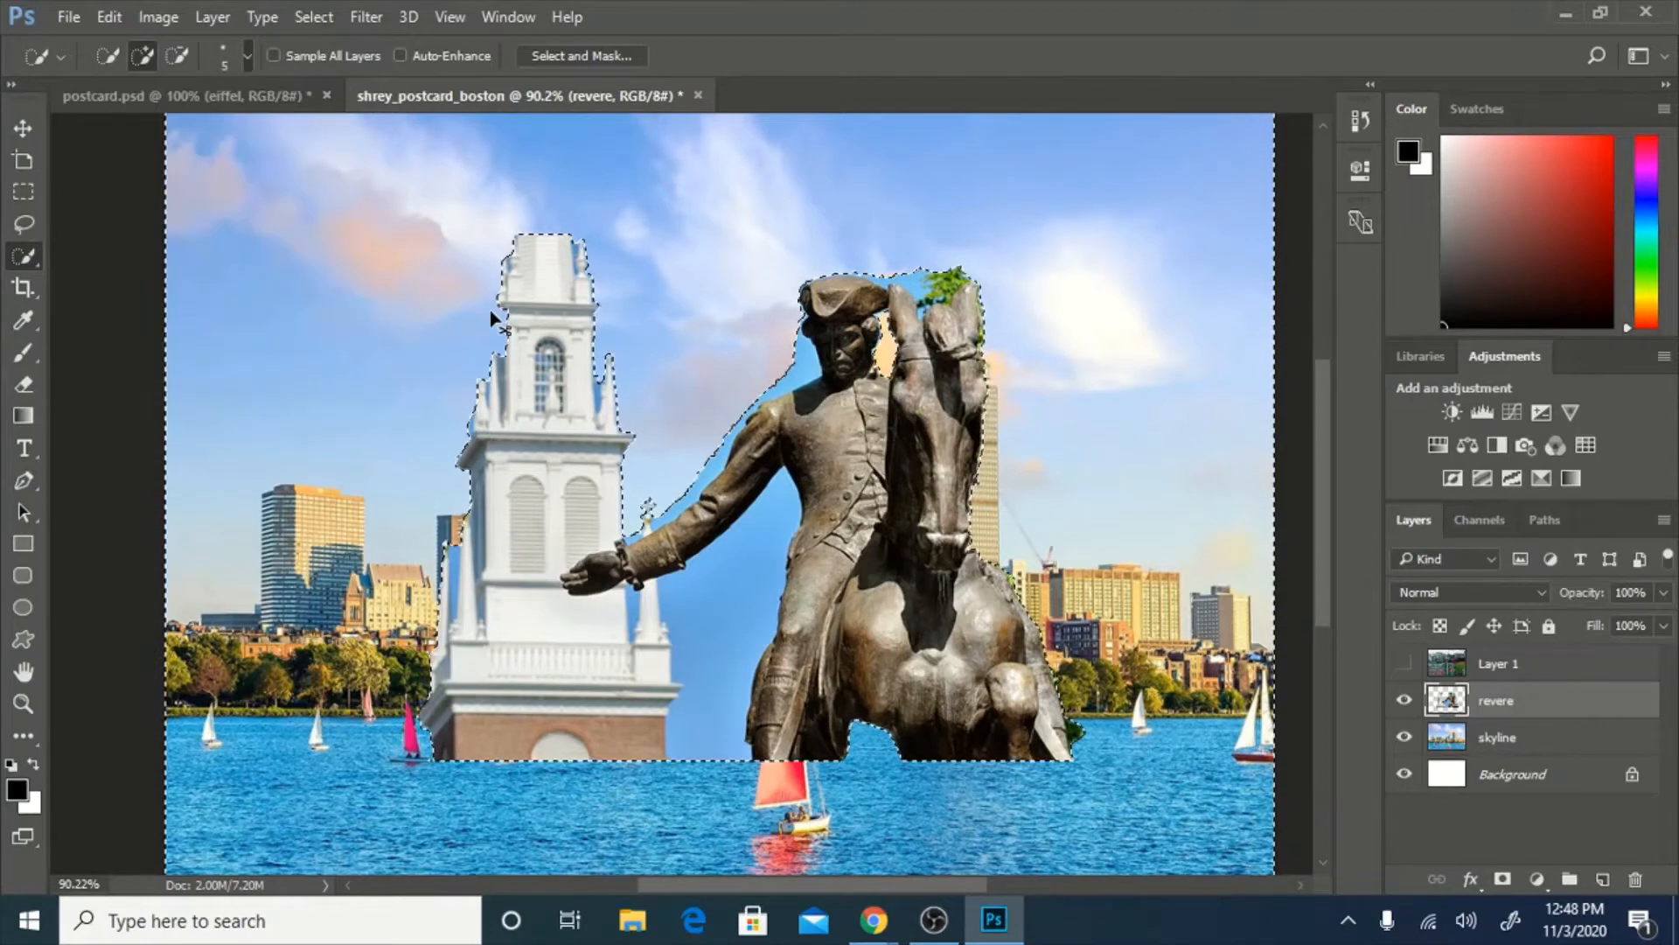
Undo the background deletion, the selection inversion and the church selection, stepping back to the selection of only the Paul Revere statue.
key("ctrl+z")
key("ctrl+z")
key("ctrl+z")
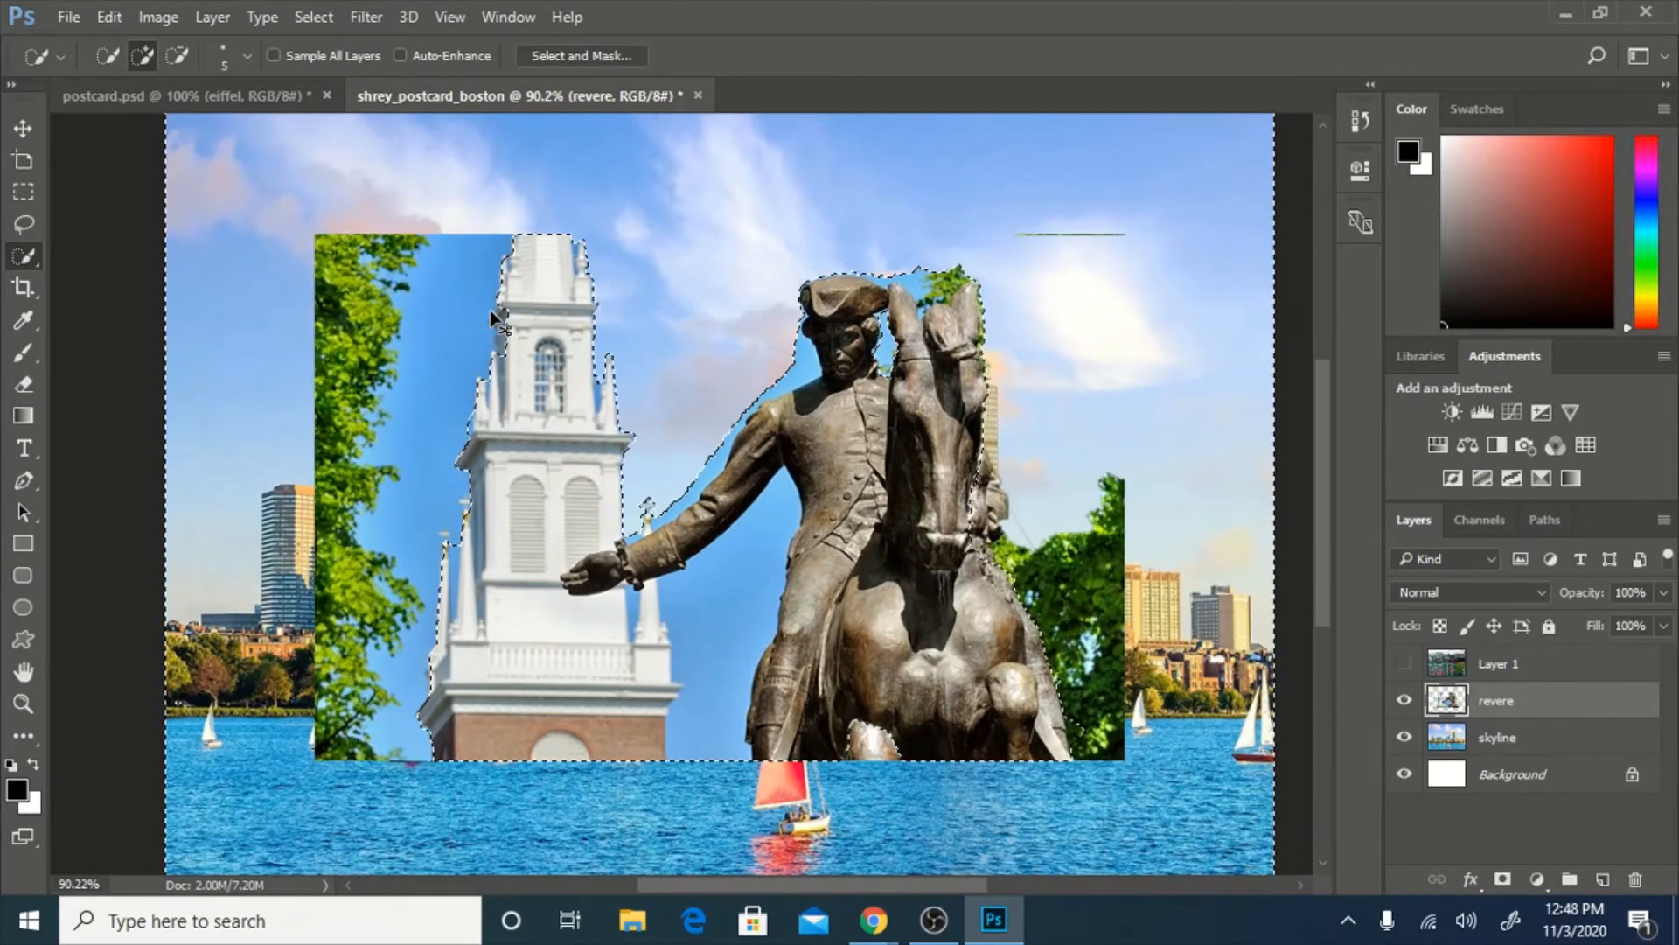
key("ctrl+z")
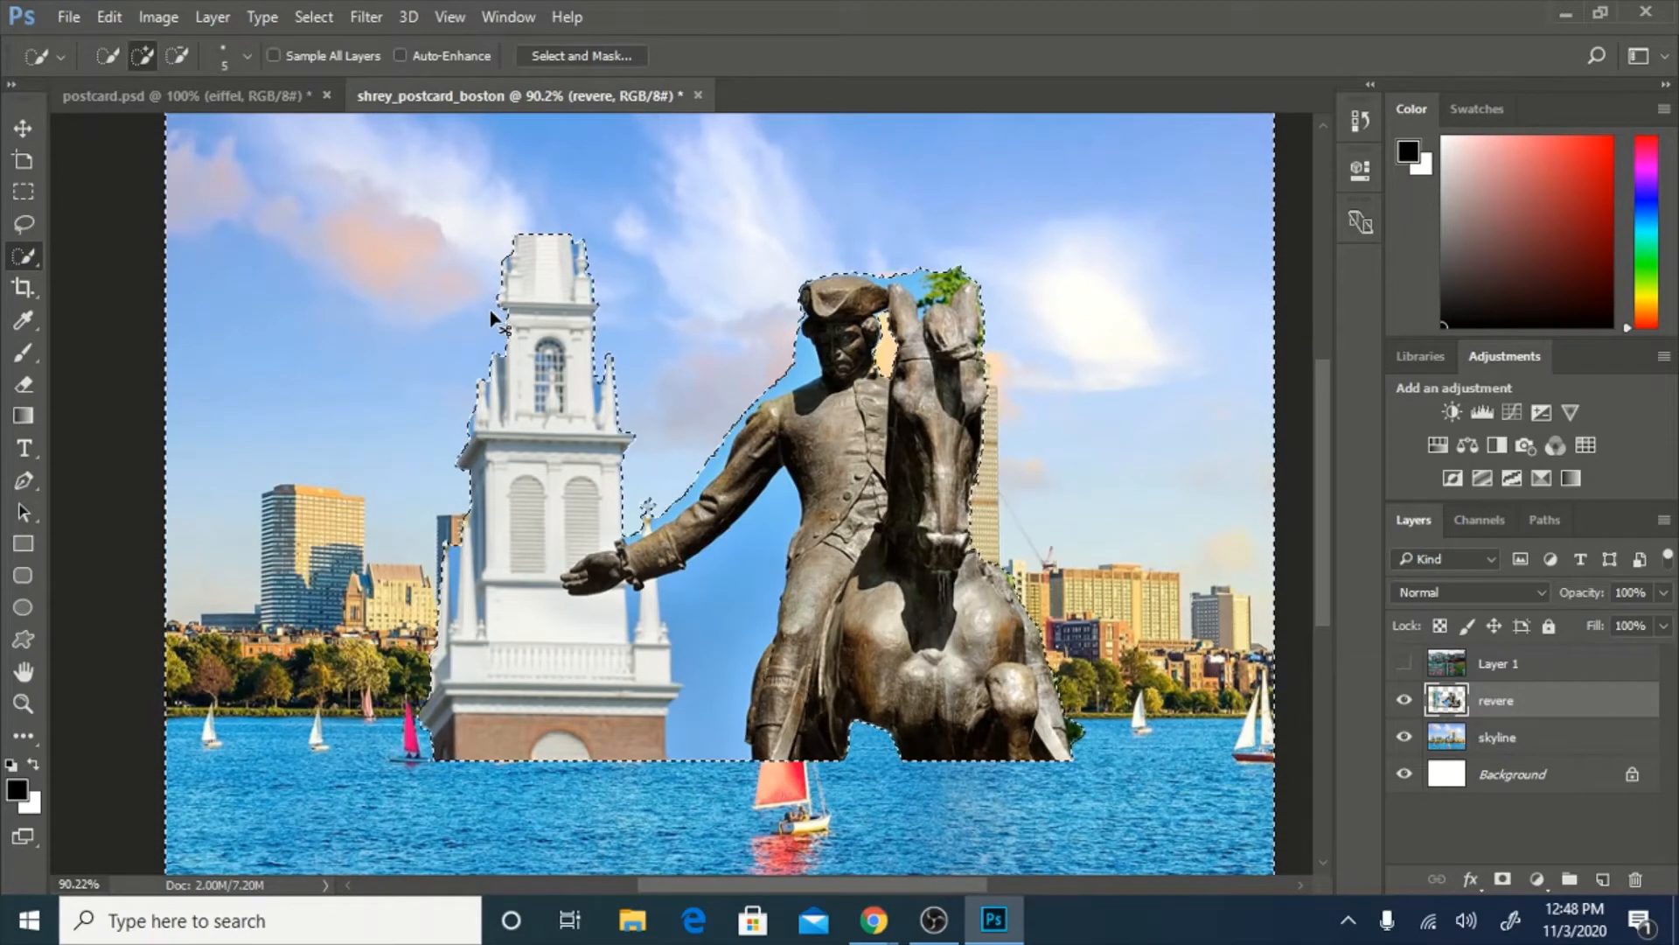
key("ctrl+z")
right_click(491, 316, "alt")
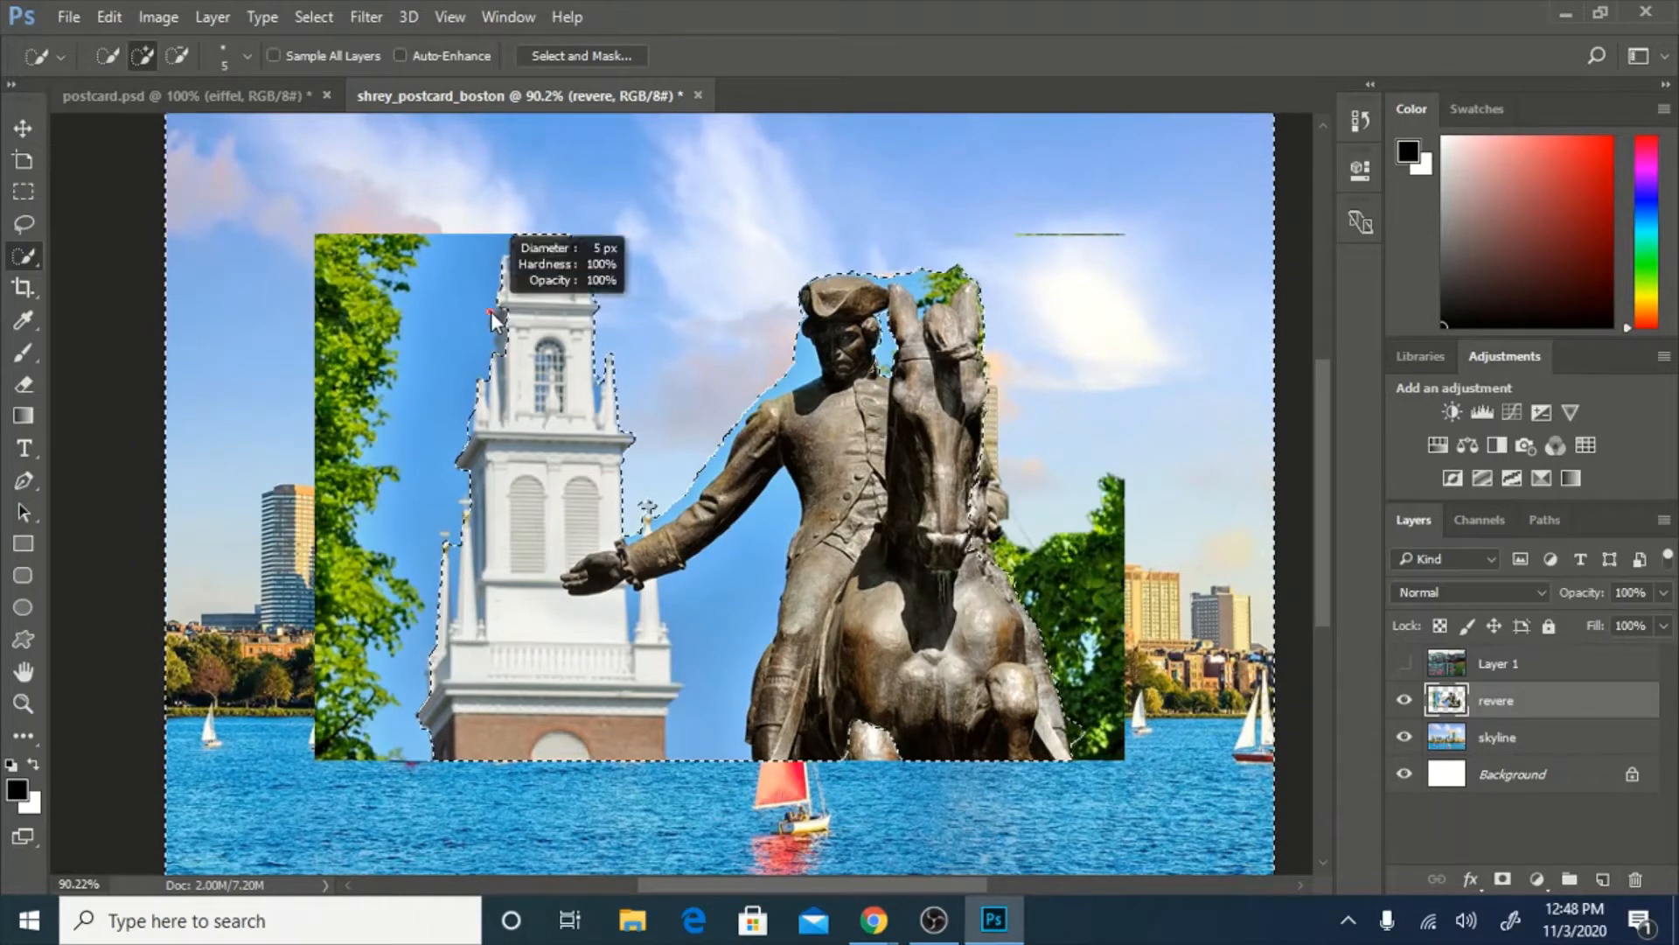
key("ctrl+alt+z")
key("ctrl+alt+z")
key("ctrl+alt+z")
key("ctrl+alt+z")
key("ctrl+alt+z")
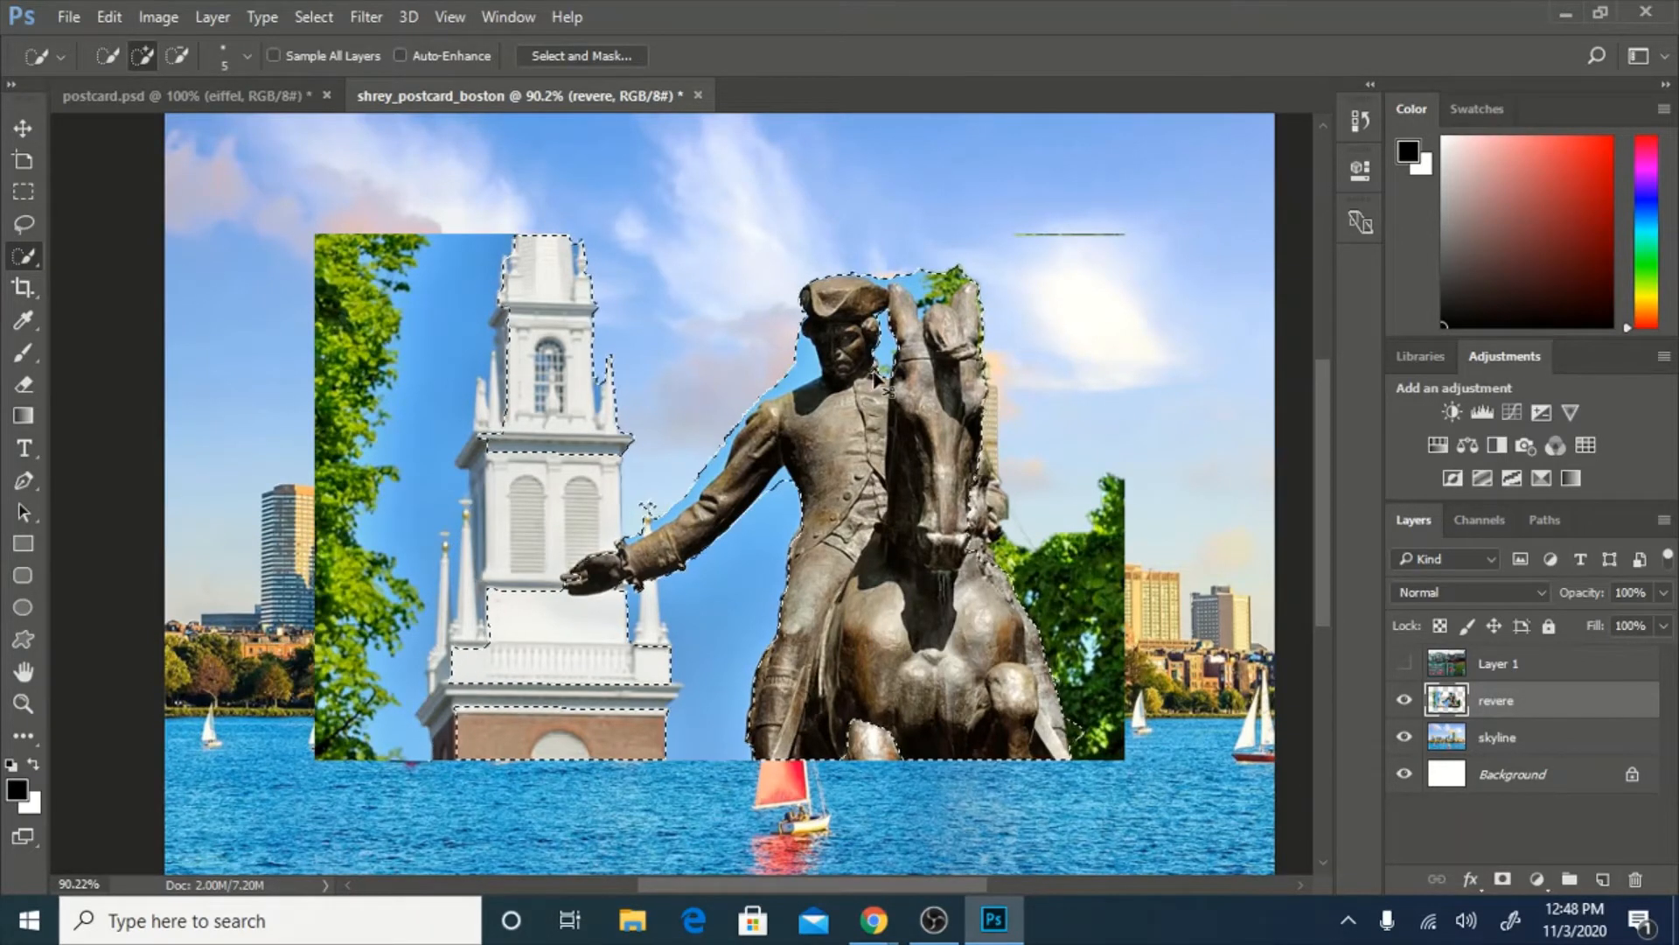
key("ctrl+alt+z")
key("ctrl+alt+z")
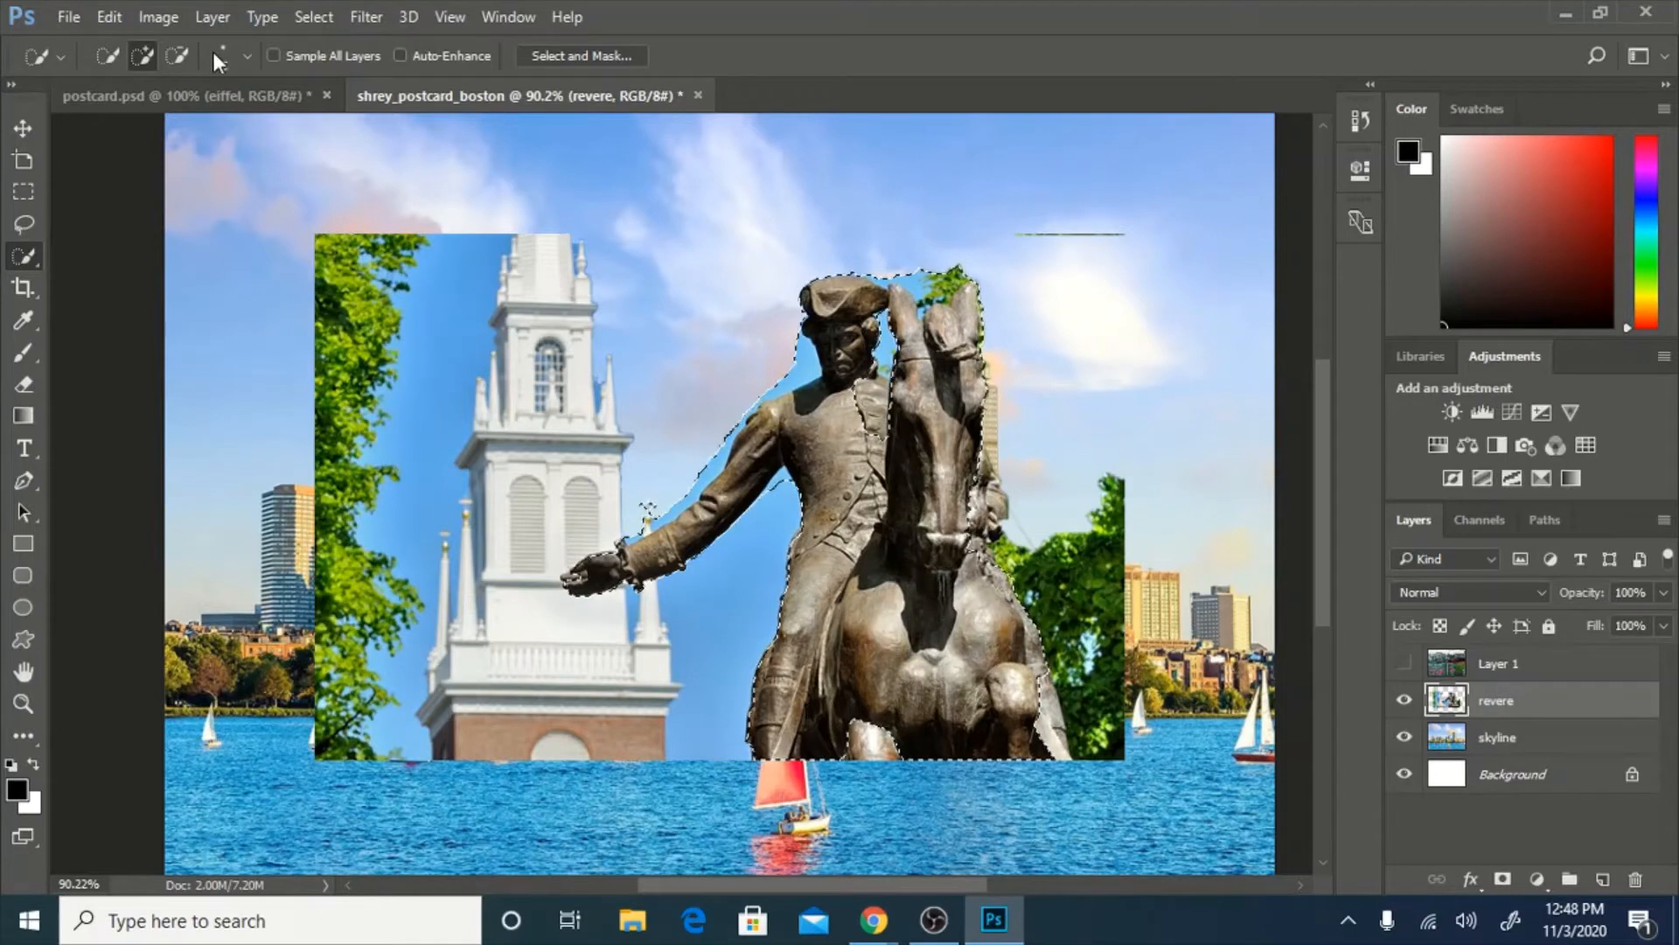
Add the horse's missing lower parts to the statue selection with a 23 px Quick Selection brush and delete everything outside the statue.
left_click(245, 57)
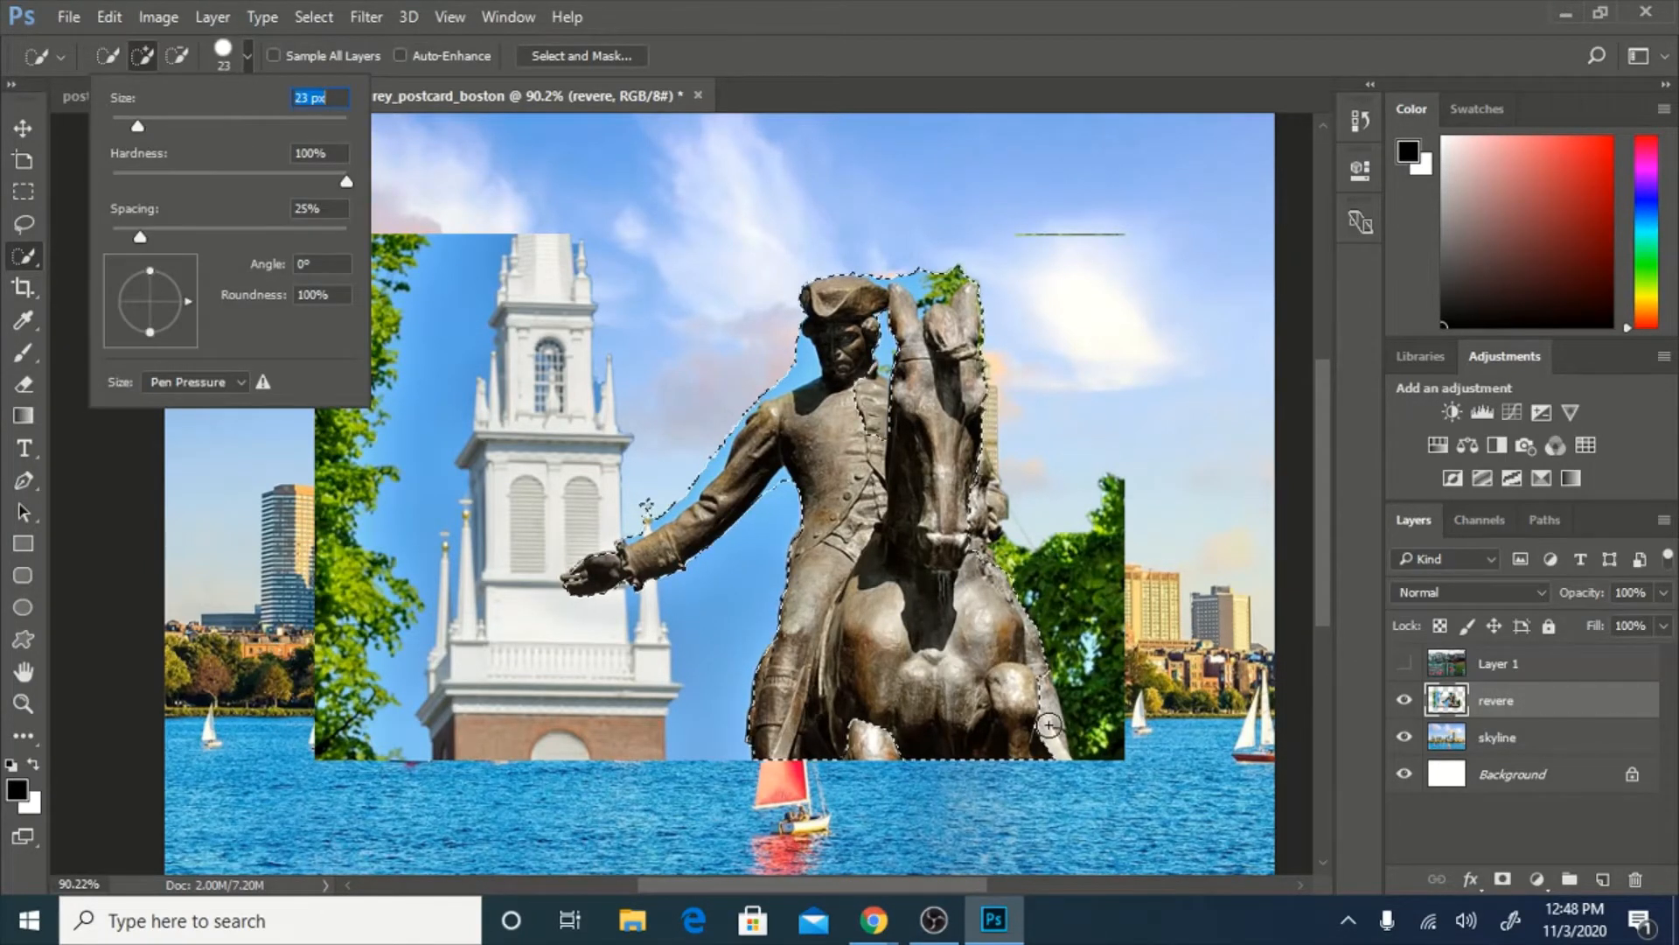
left_click_drag(1037, 720, 1052, 740)
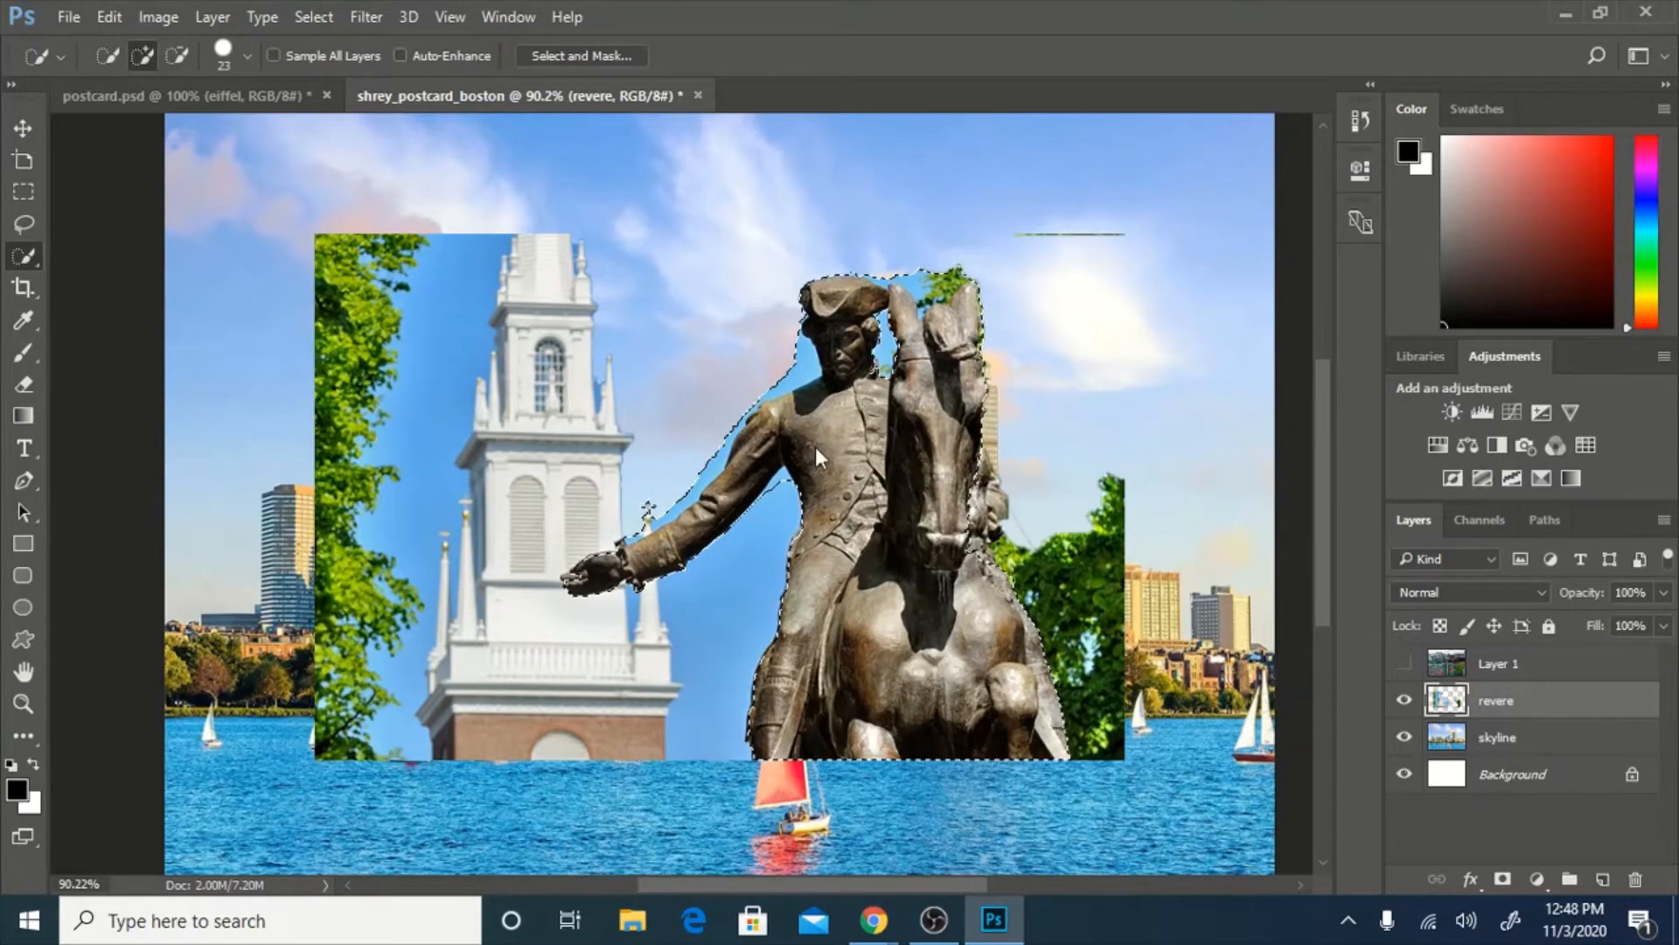
key("ctrl+x")
key("ctrl+z")
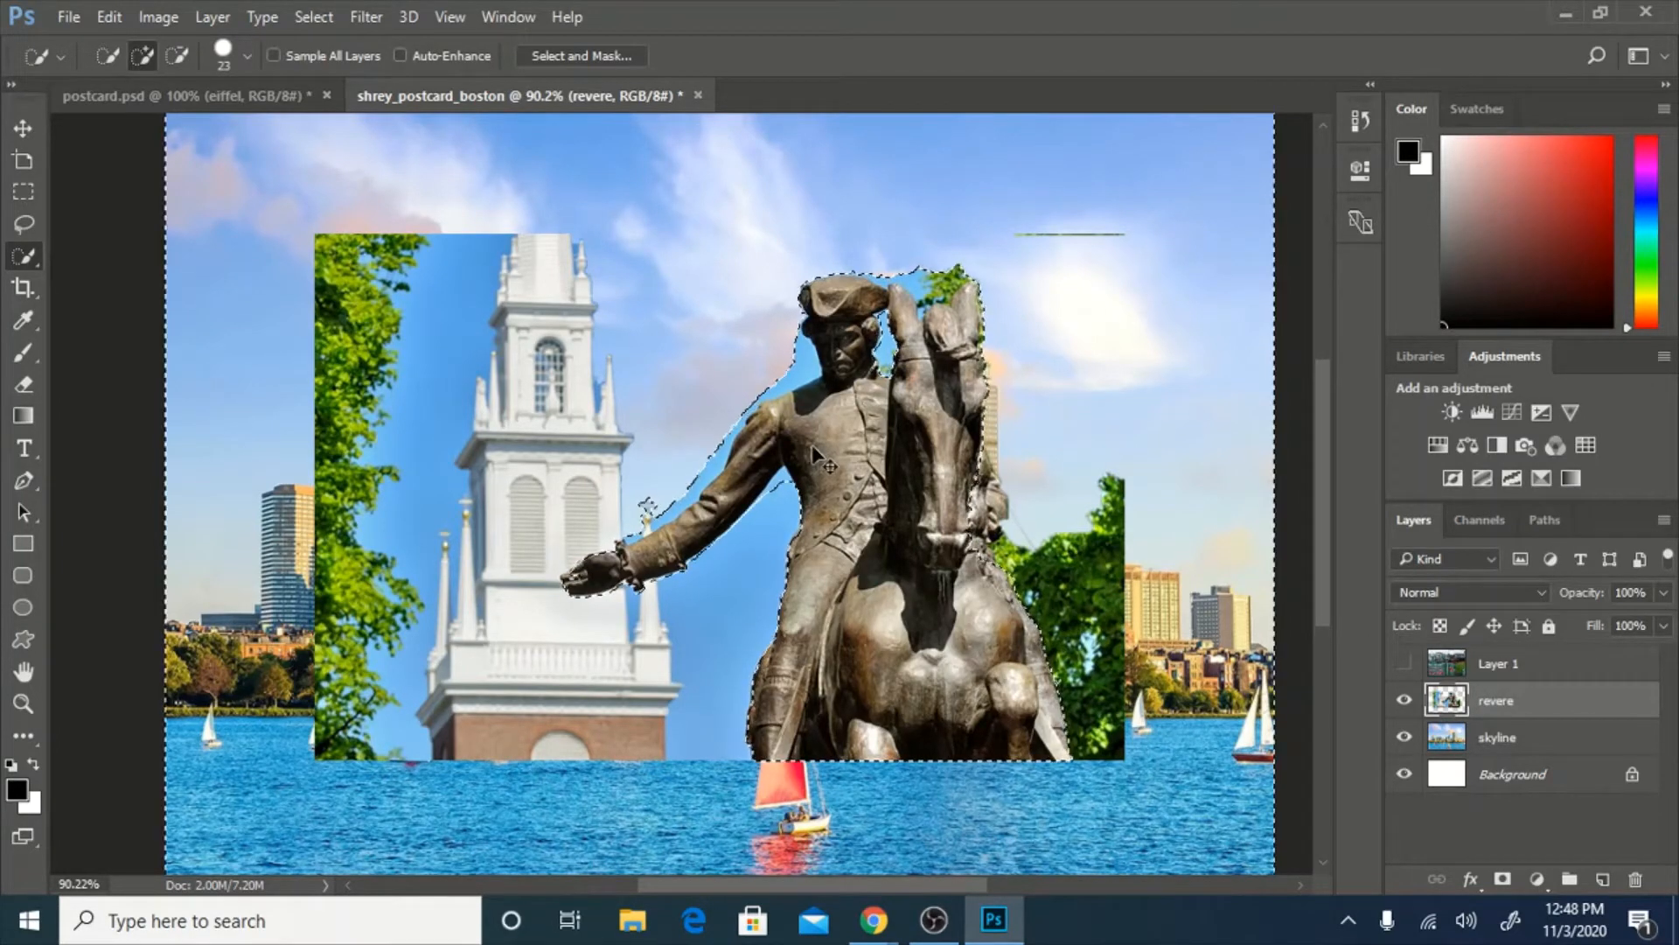
key("ctrl+shift+i")
key("Delete")
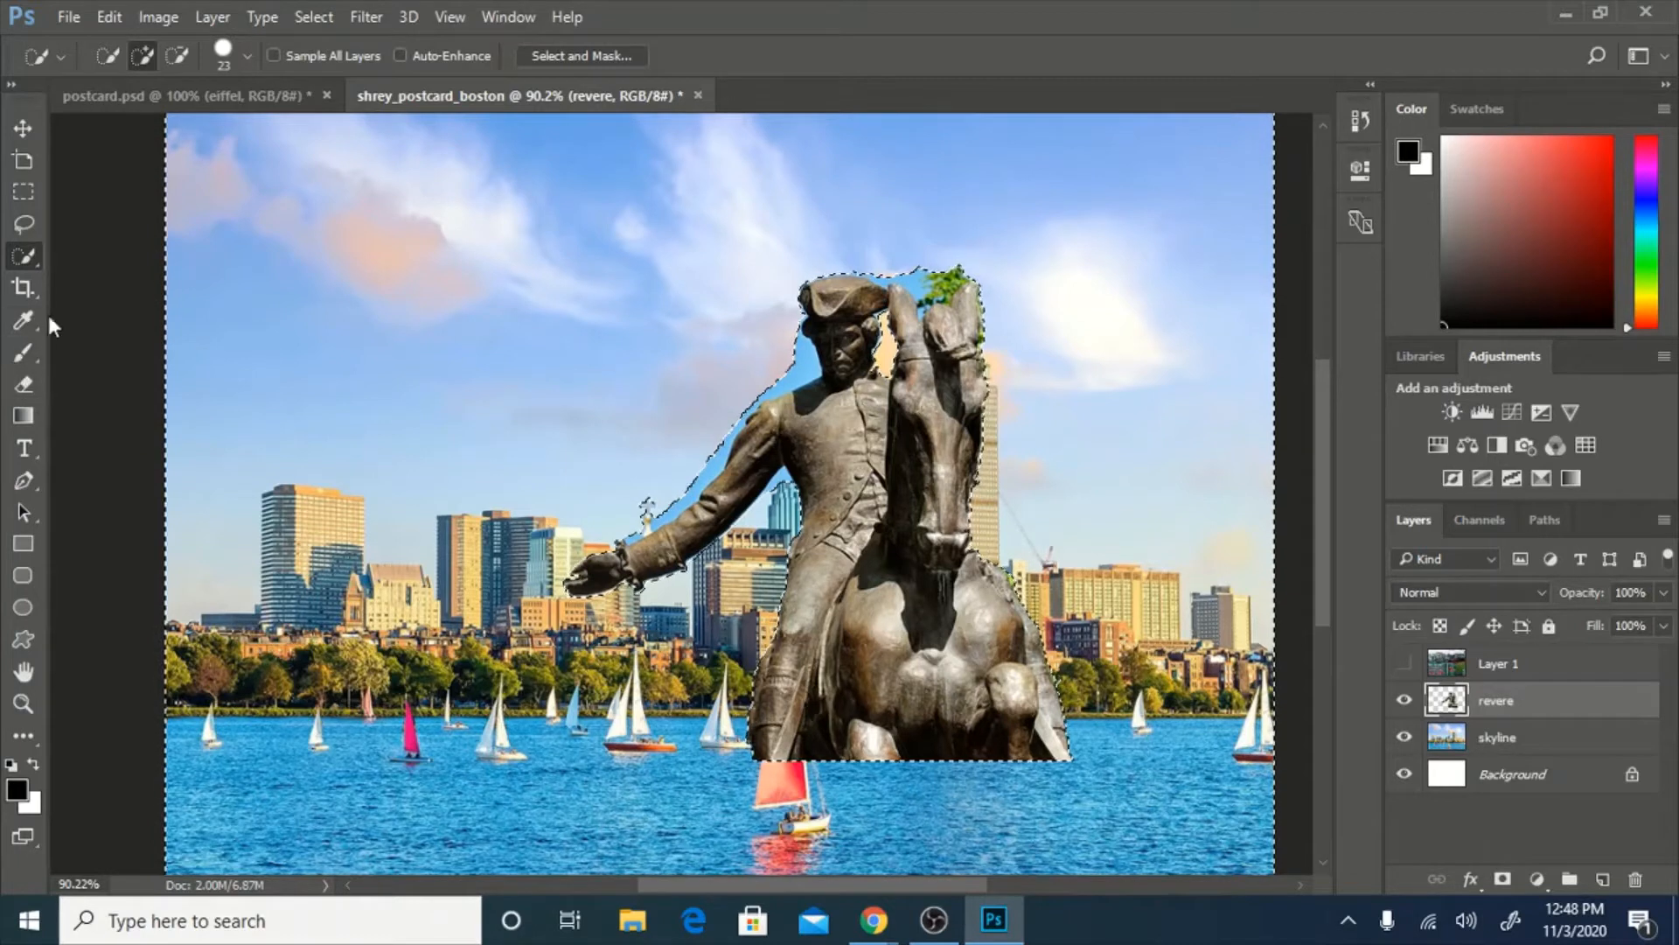
Erase the leftover blue sky beside the rider's shoulder and neck on the revere layer with a 14 px eraser.
left_click(19, 383)
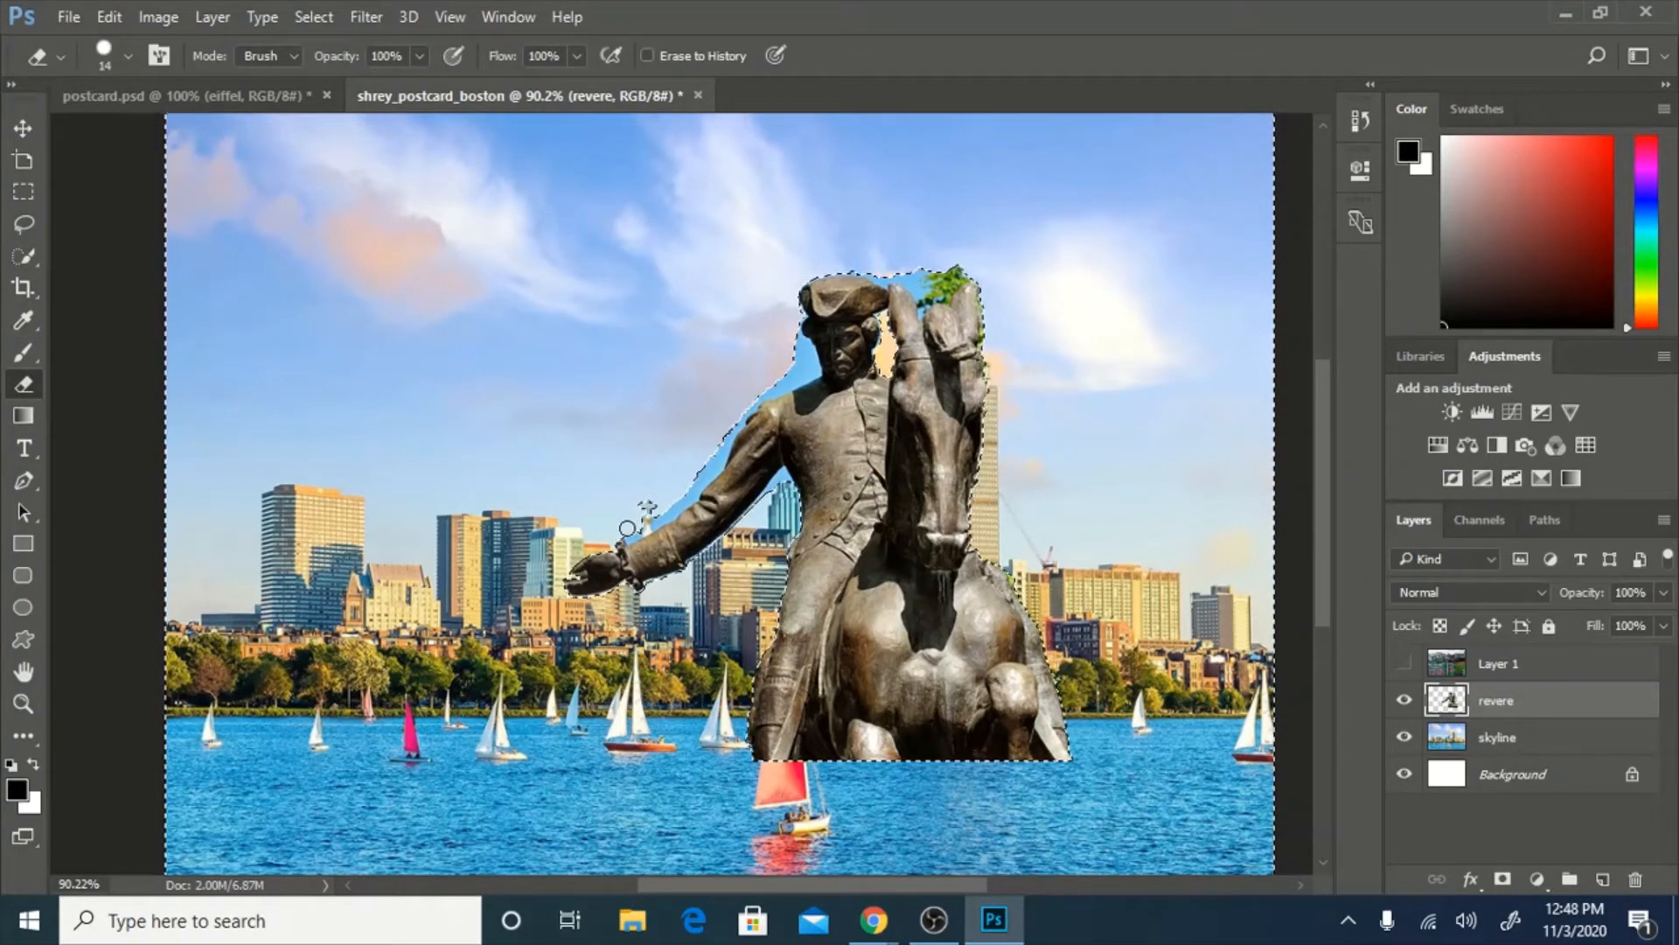
scroll(700, 476, "up", 3)
scroll(706, 466, "up", 1)
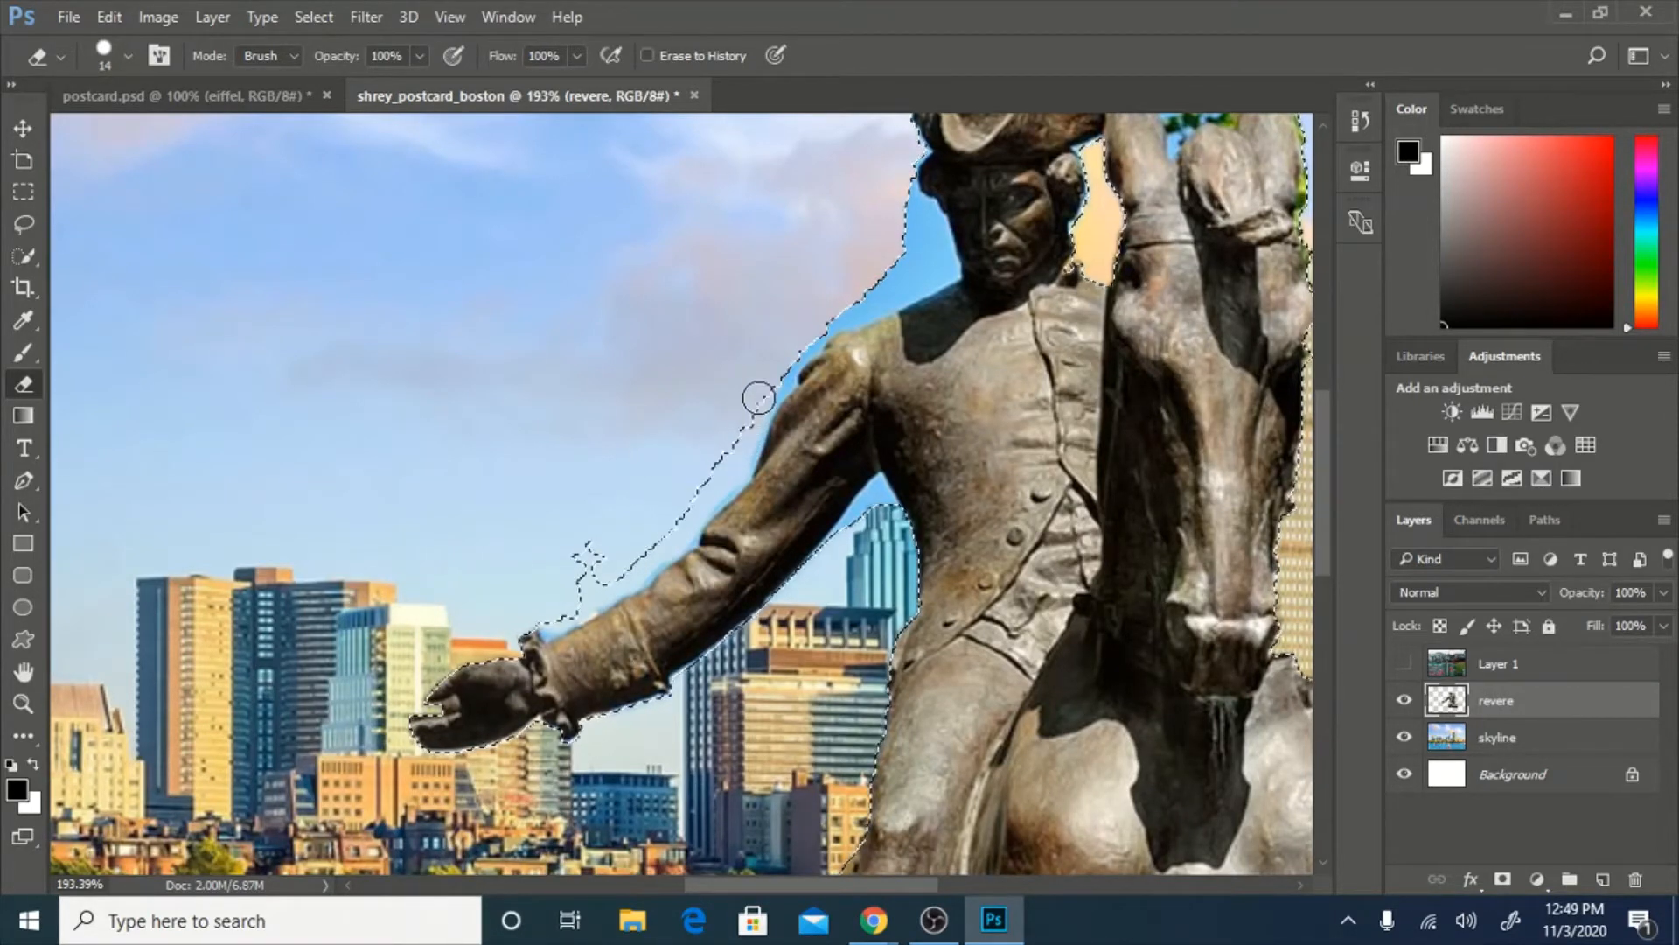
mouse_move(804, 331)
left_mouse_down()
mouse_move(881, 287)
mouse_move(912, 211)
mouse_move(935, 263)
mouse_move(882, 291)
left_mouse_up()
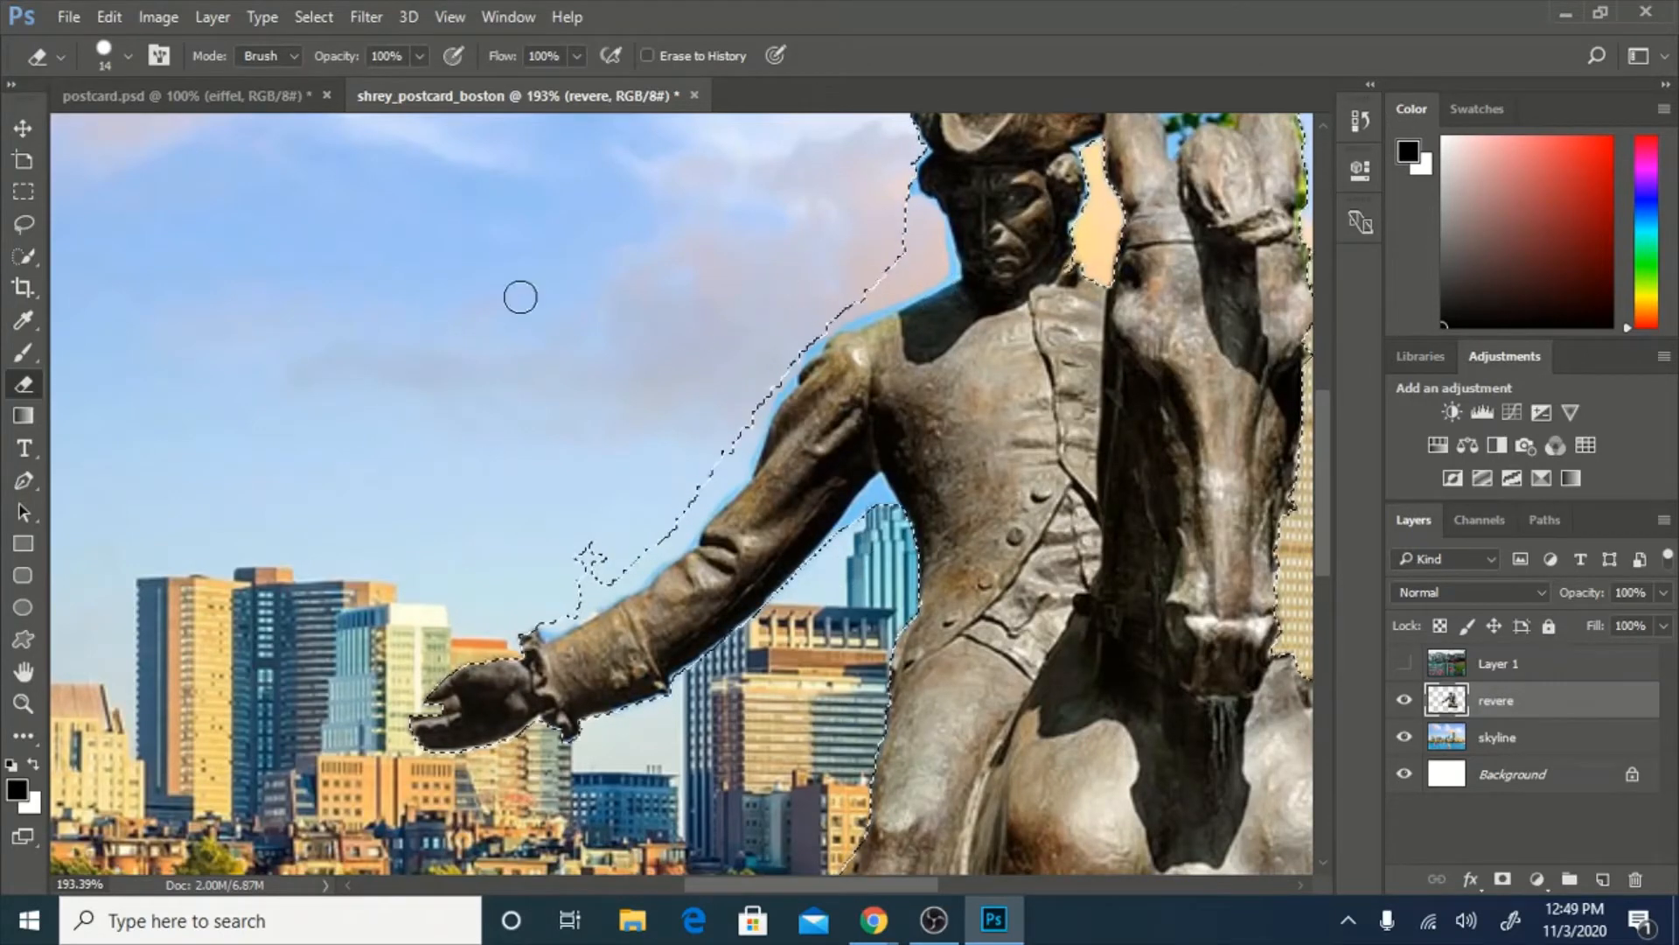
Select the blue sky fringe along the rider's shoulder and neck with the Magic Wand at tolerance 25 and delete it.
left_click(23, 259)
right_click(23, 259)
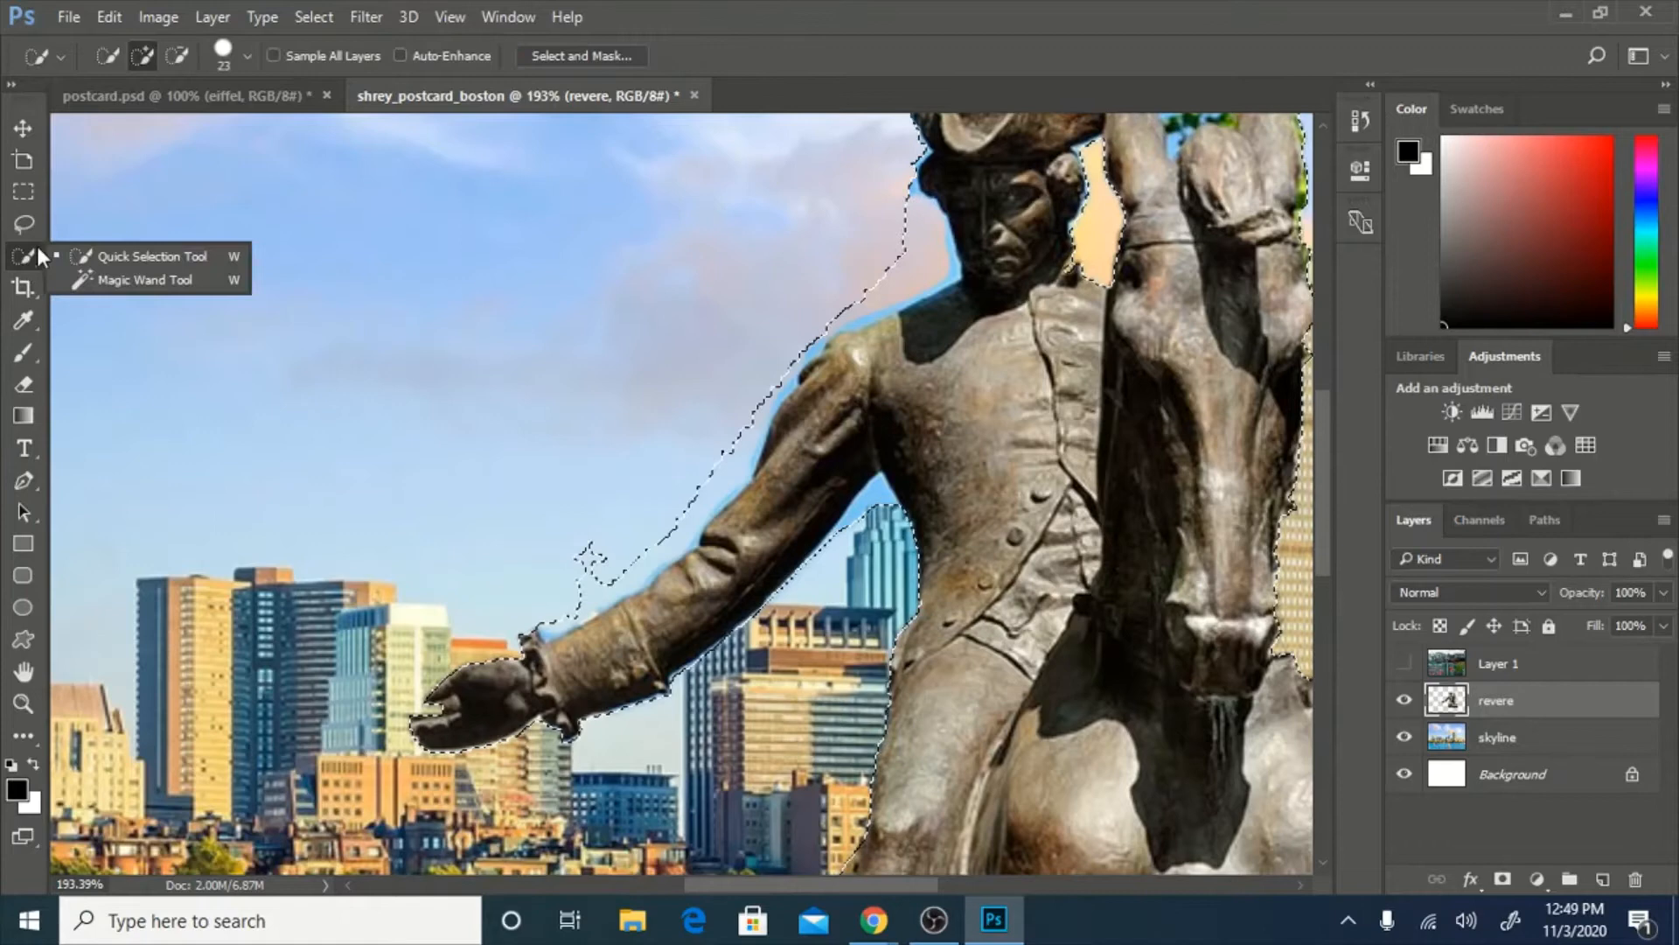
left_click(133, 279)
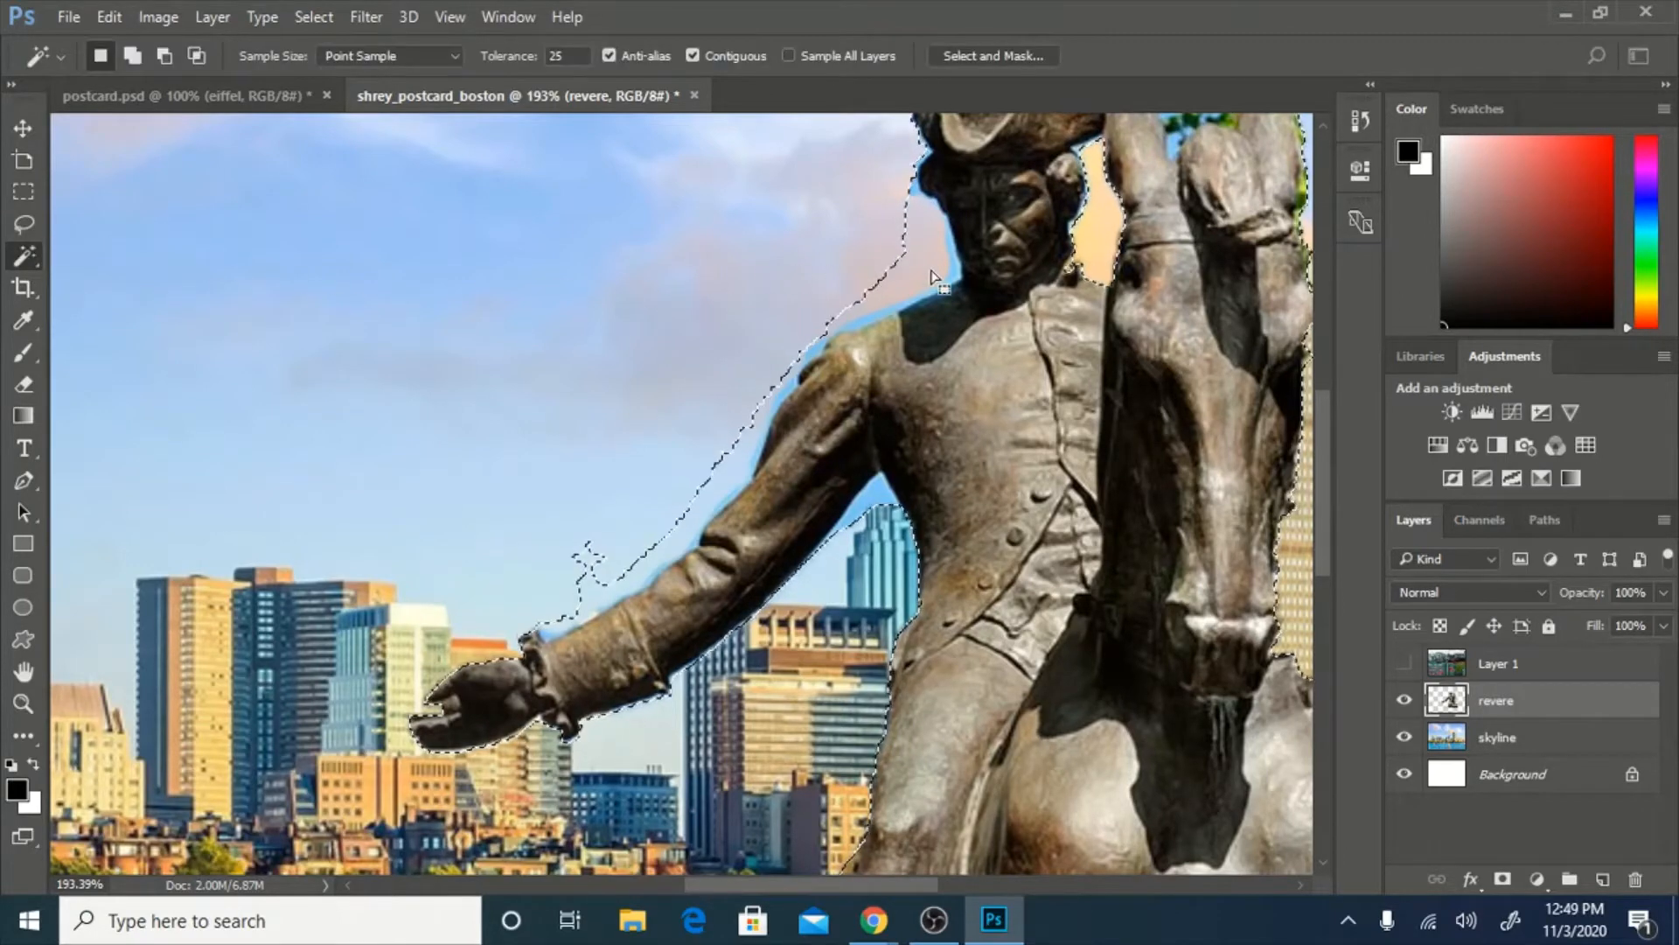
scroll(872, 278, "up", 3)
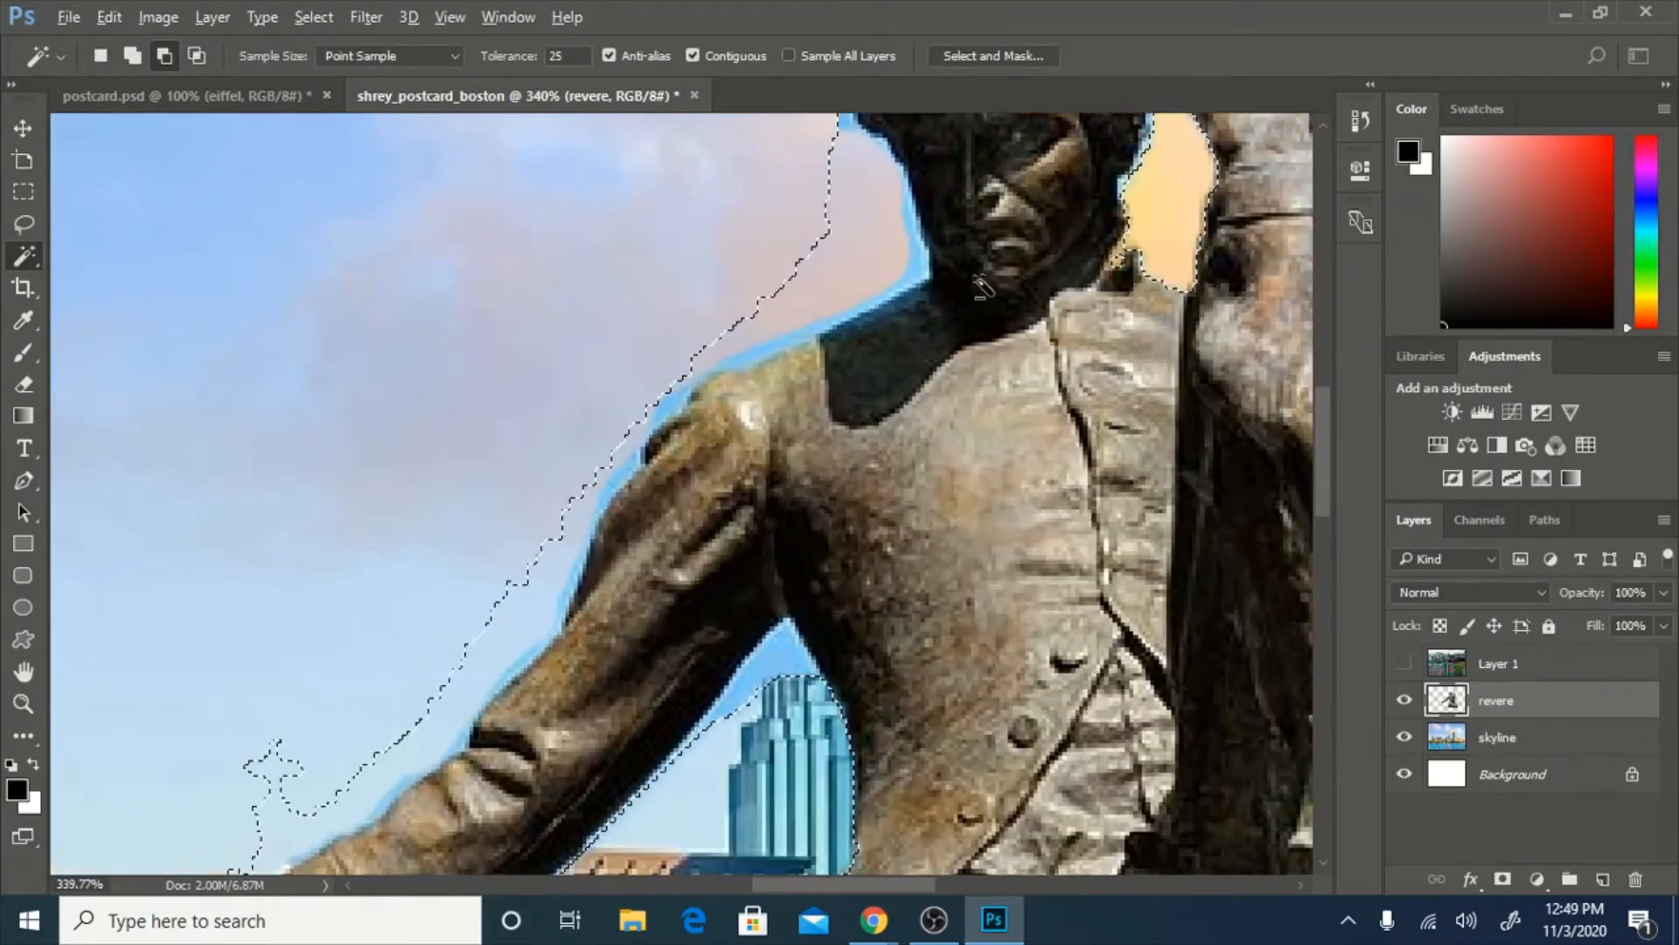
left_click(915, 267)
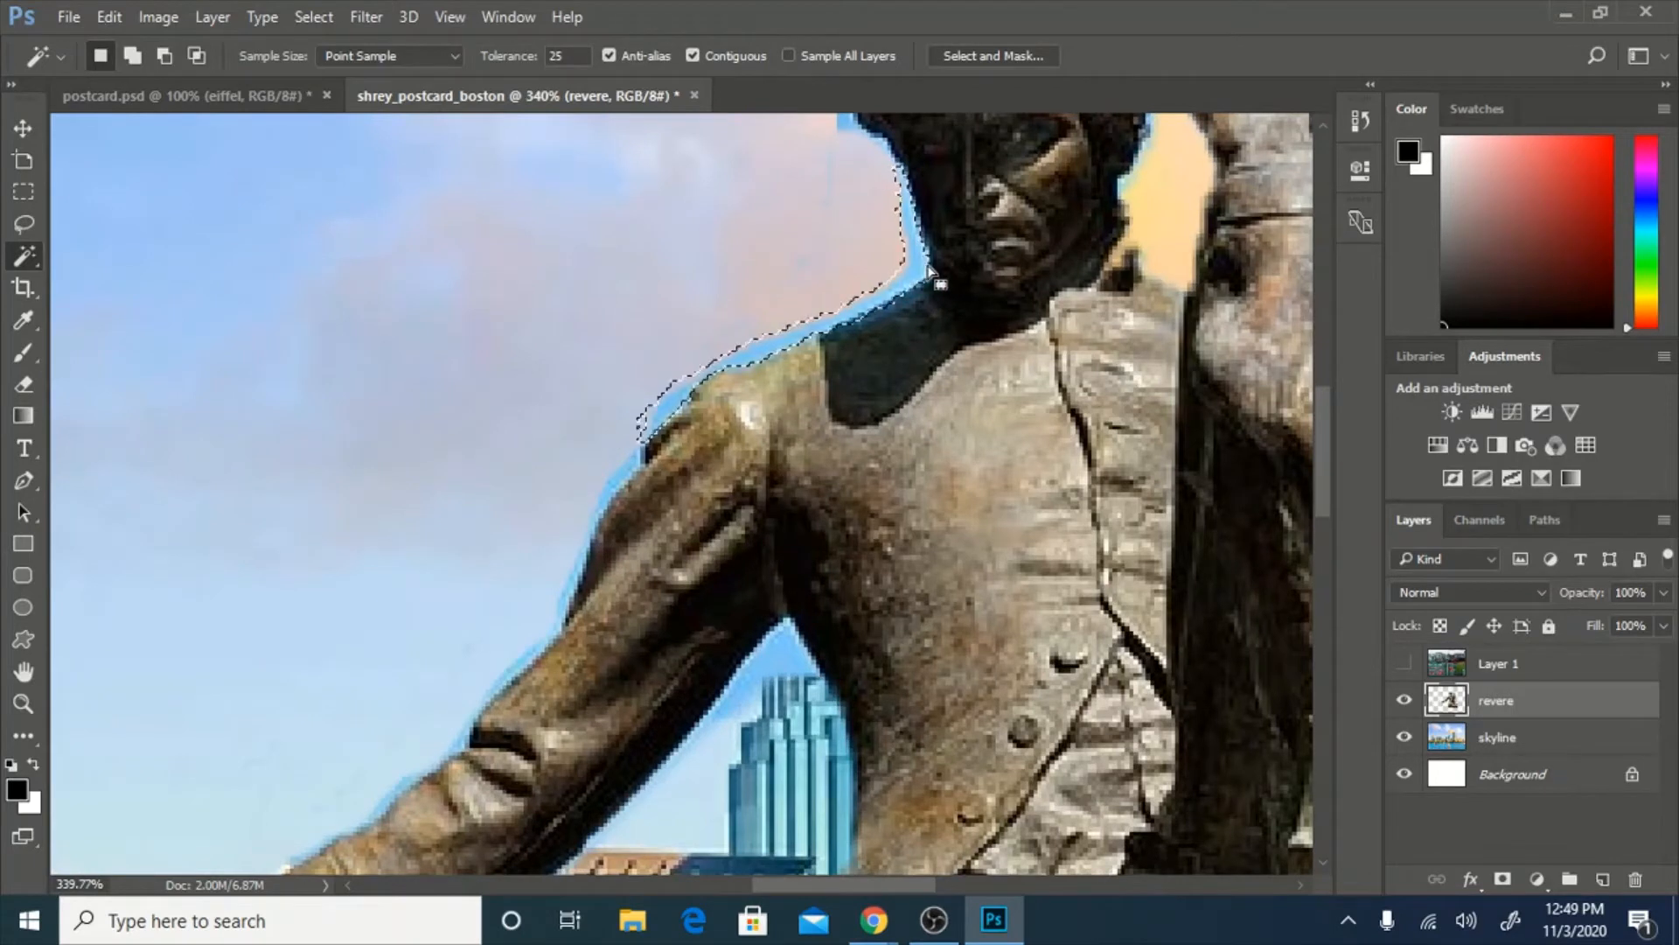
key("Delete")
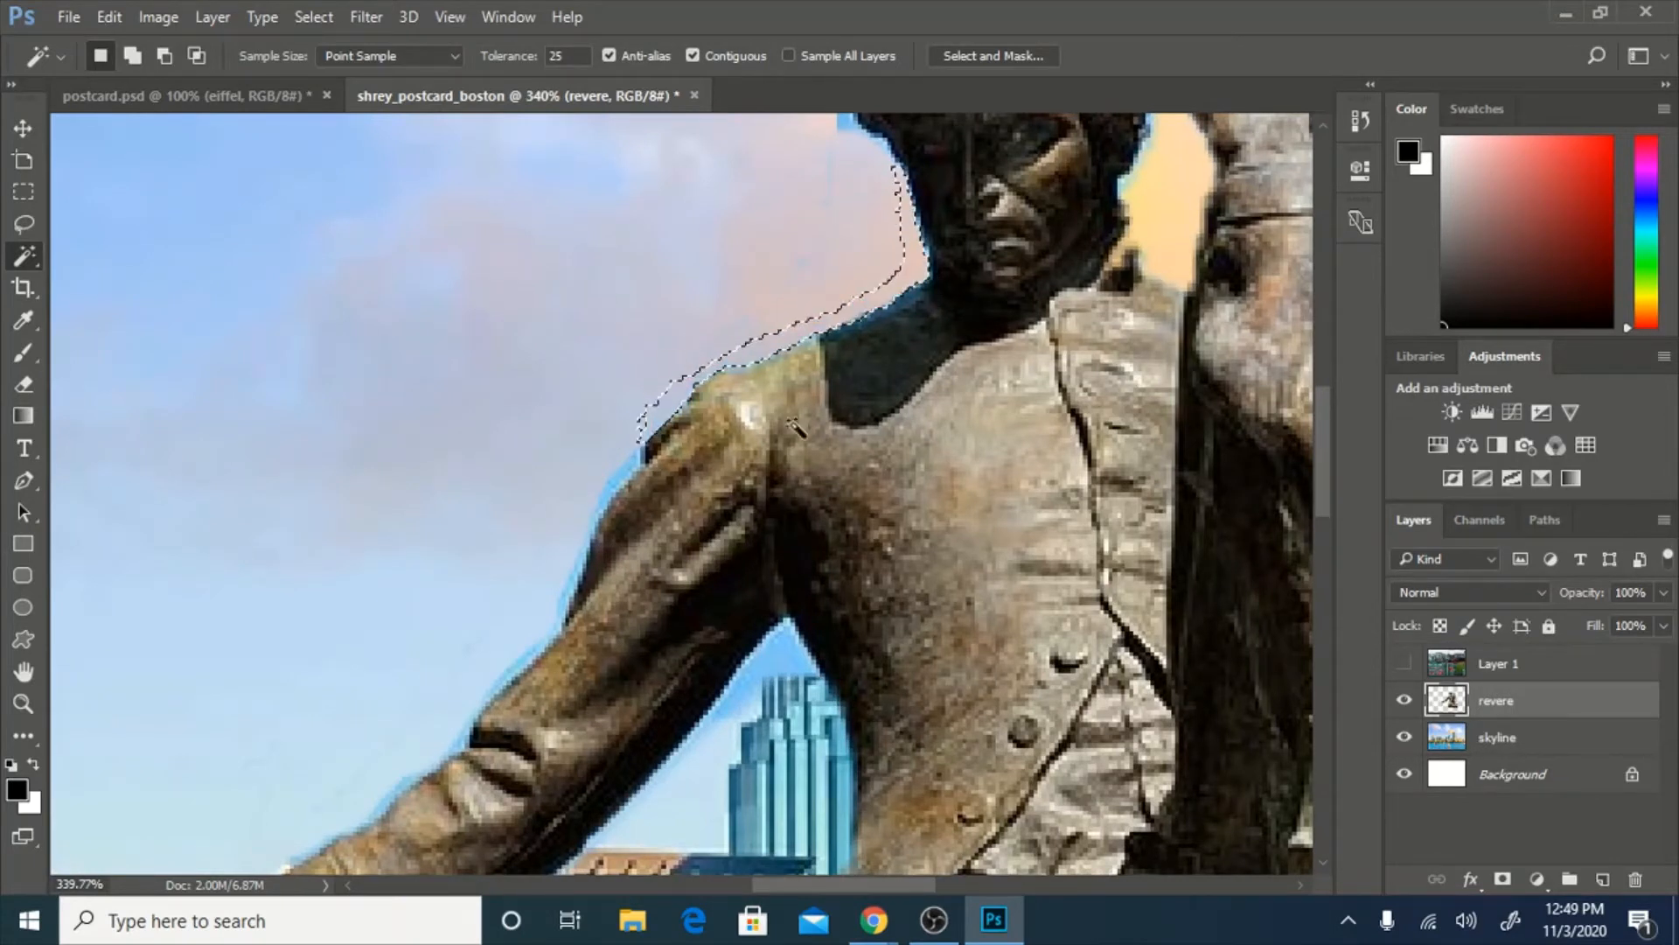
Remove the remaining sky remnants by the hat, along the outstretched sleeve and under the arm, and clear the selection.
left_click(832, 175)
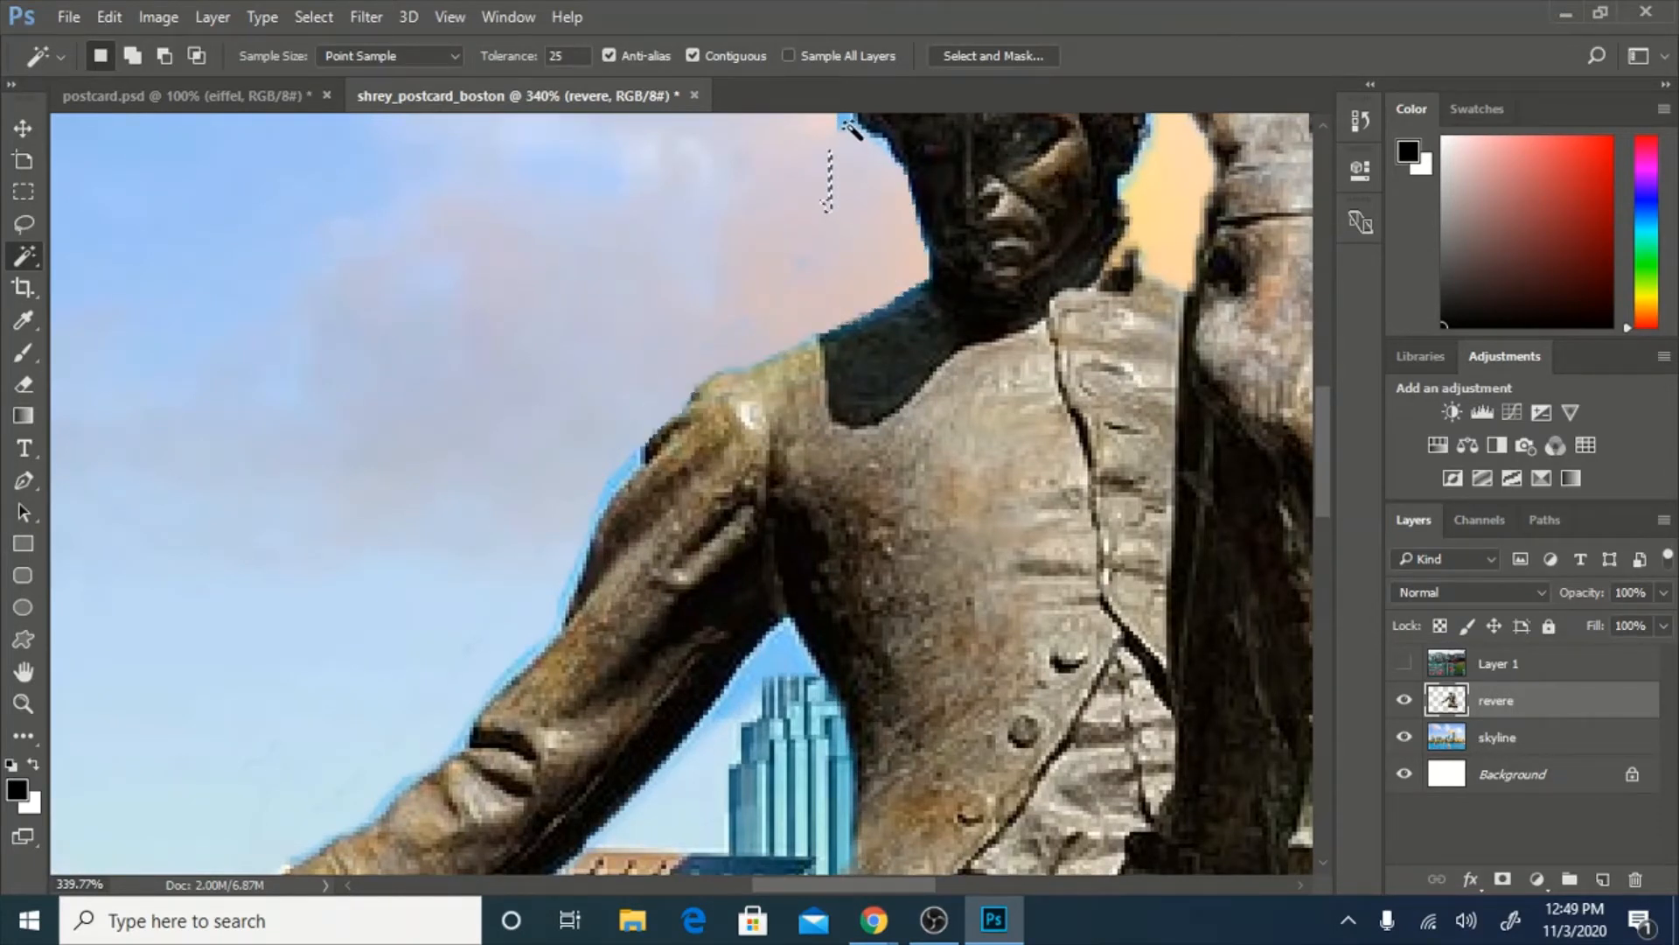
left_click(847, 127)
left_click(610, 492)
left_click(713, 710)
left_click(798, 768)
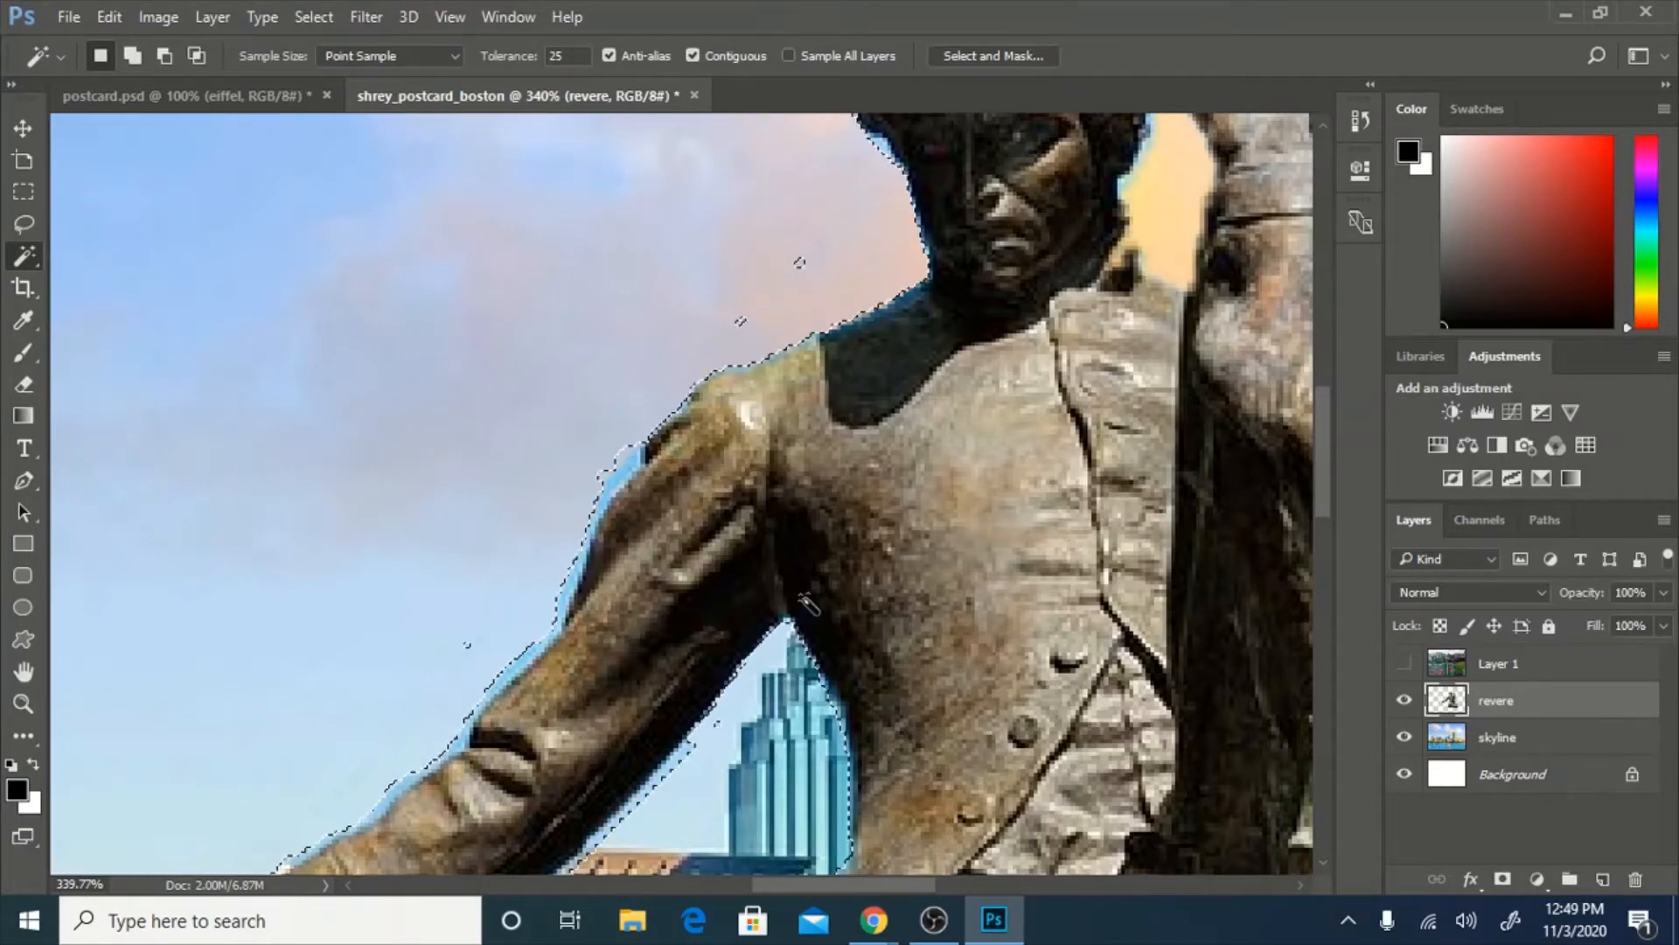
scroll(909, 647, "down", 5)
scroll(1015, 529, "down", 10)
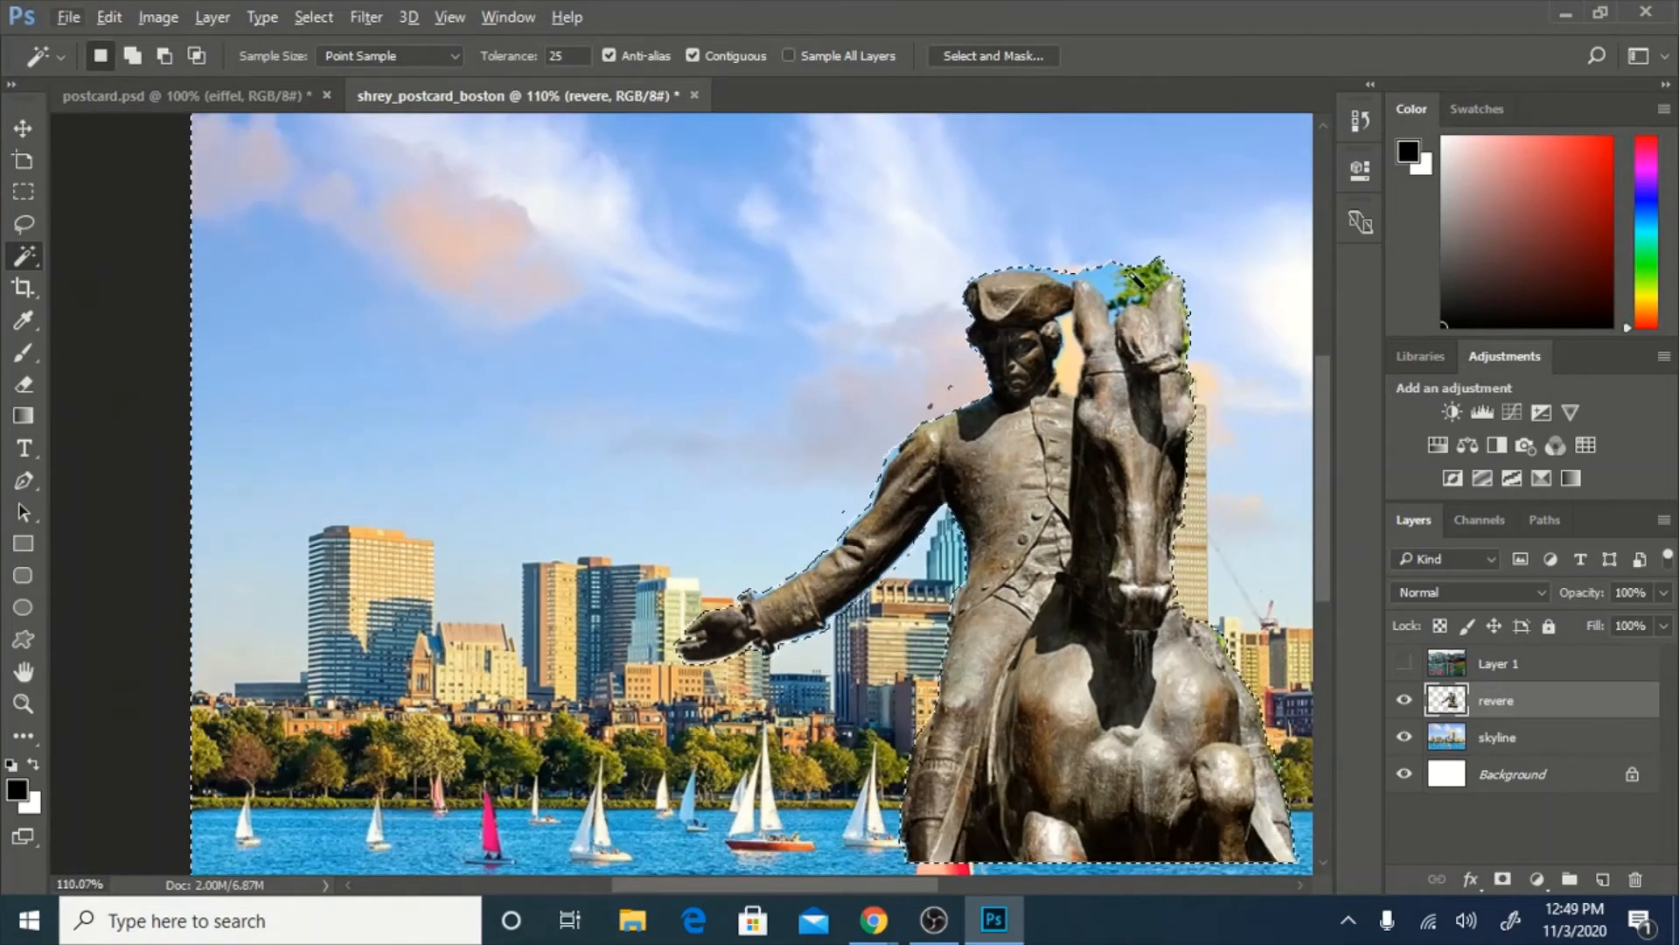
key("ctrl+d")
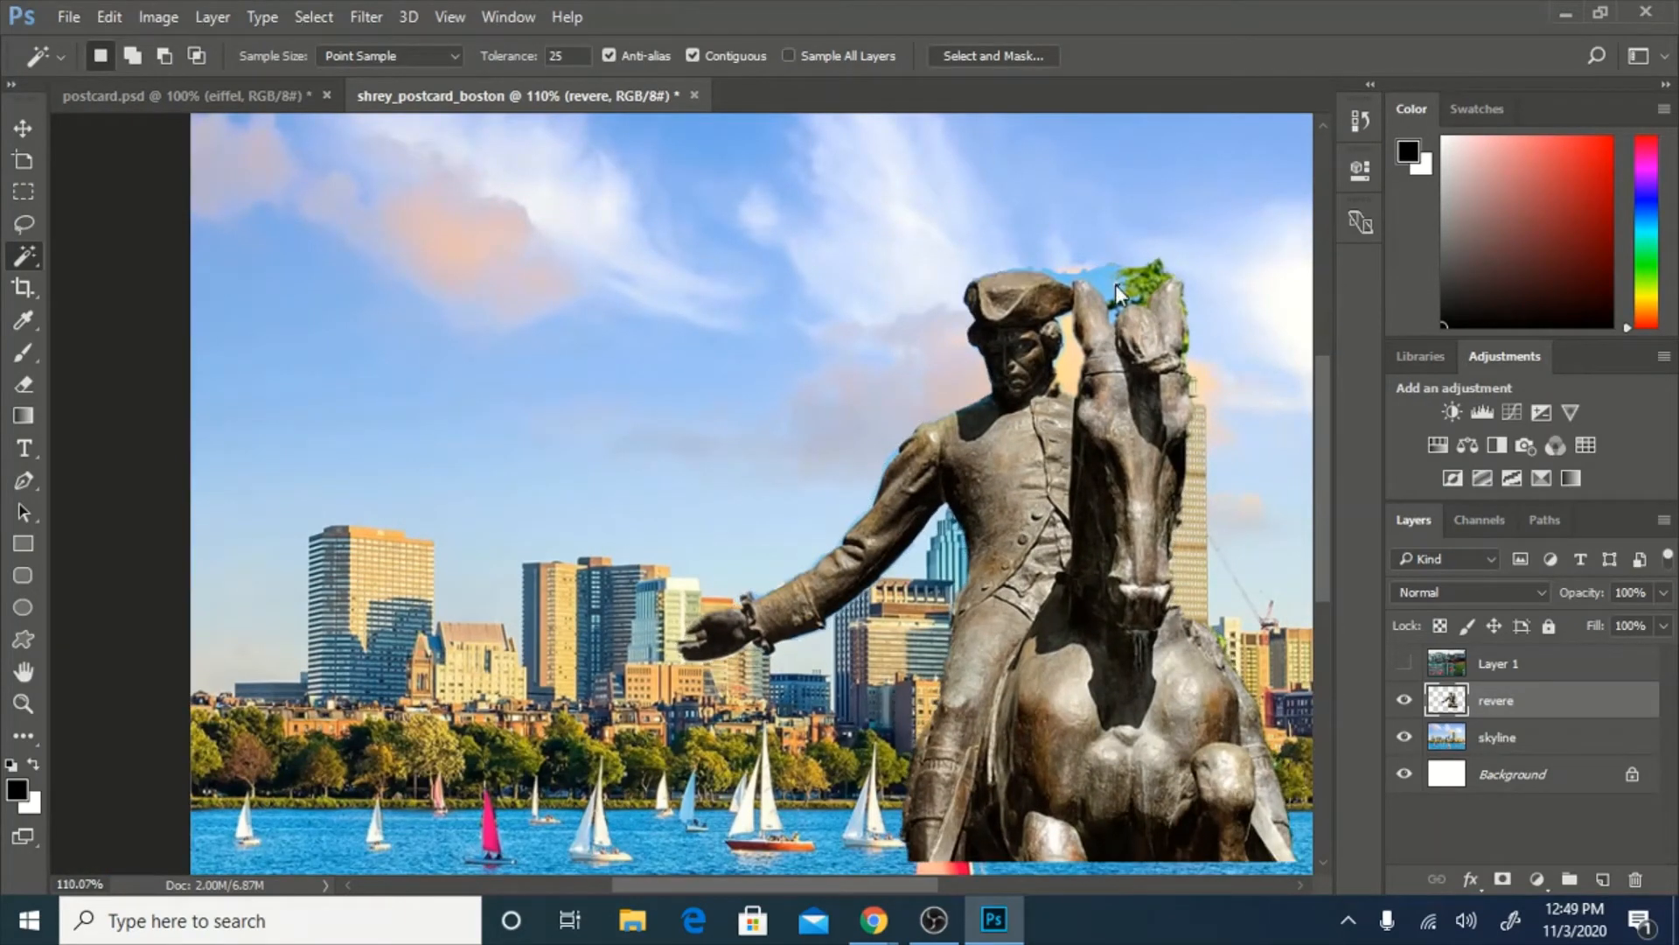
Delete the blue sky patch between the rider's hat and the horse's ears and deselect it.
left_click(1104, 281)
key("Delete")
key("ctrl+d")
Select the green leaves between the horse's ears and delete them from the revere layer.
key("shift")
key("shift")
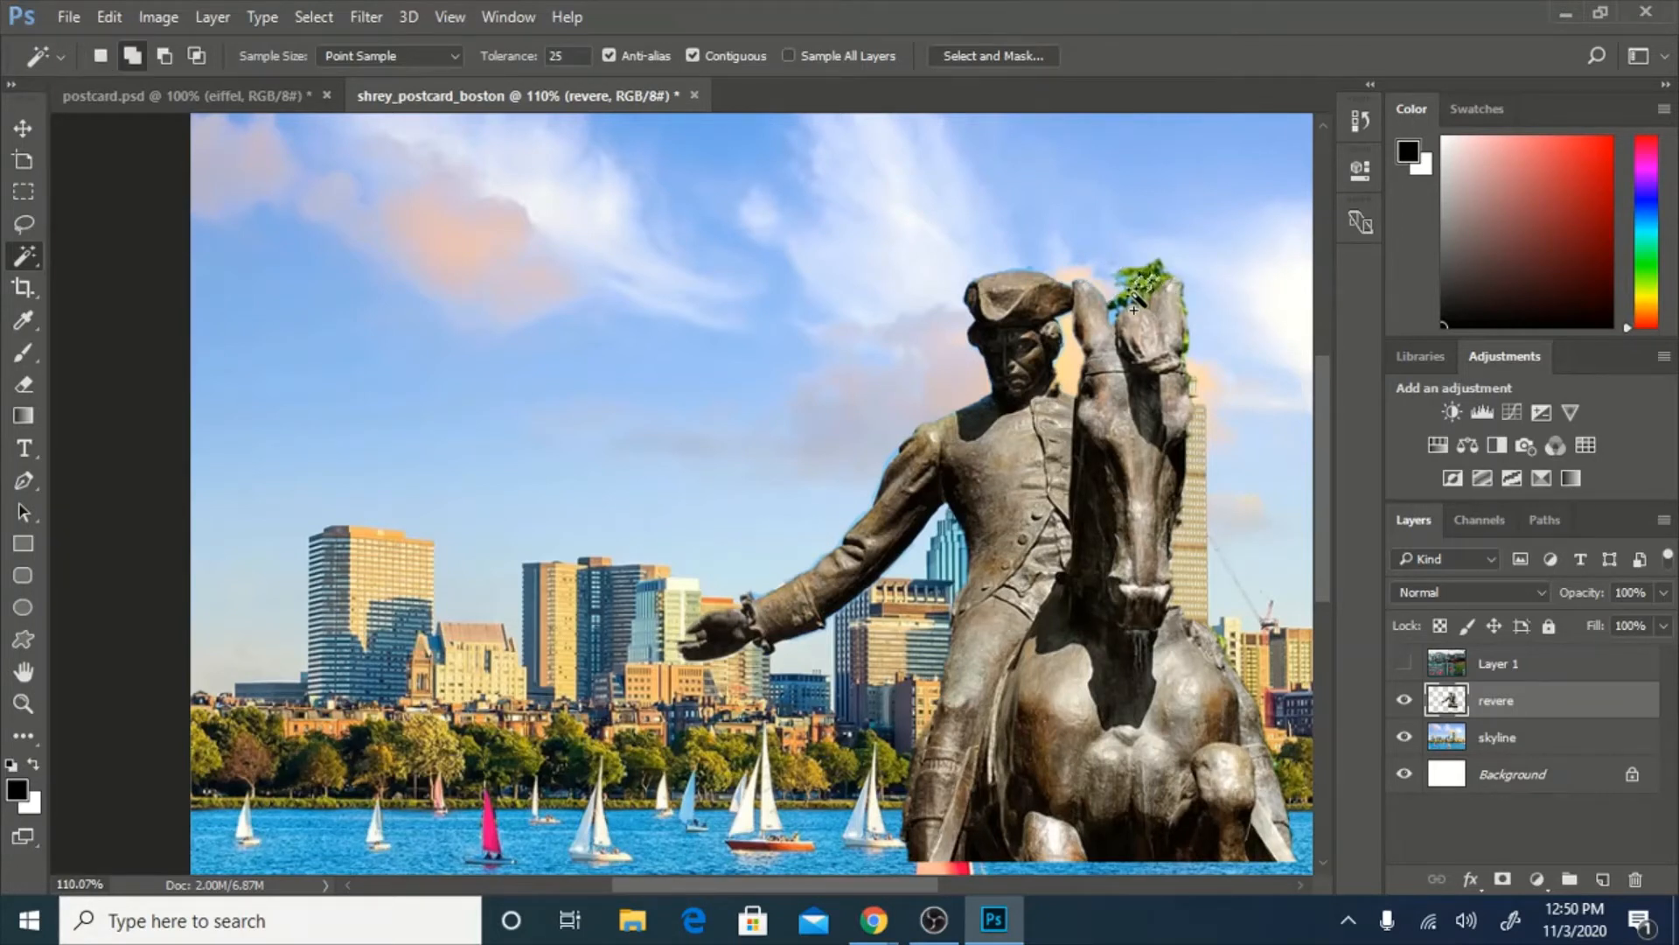
left_click(1138, 285, "shift")
right_click(26, 254)
left_click(128, 257)
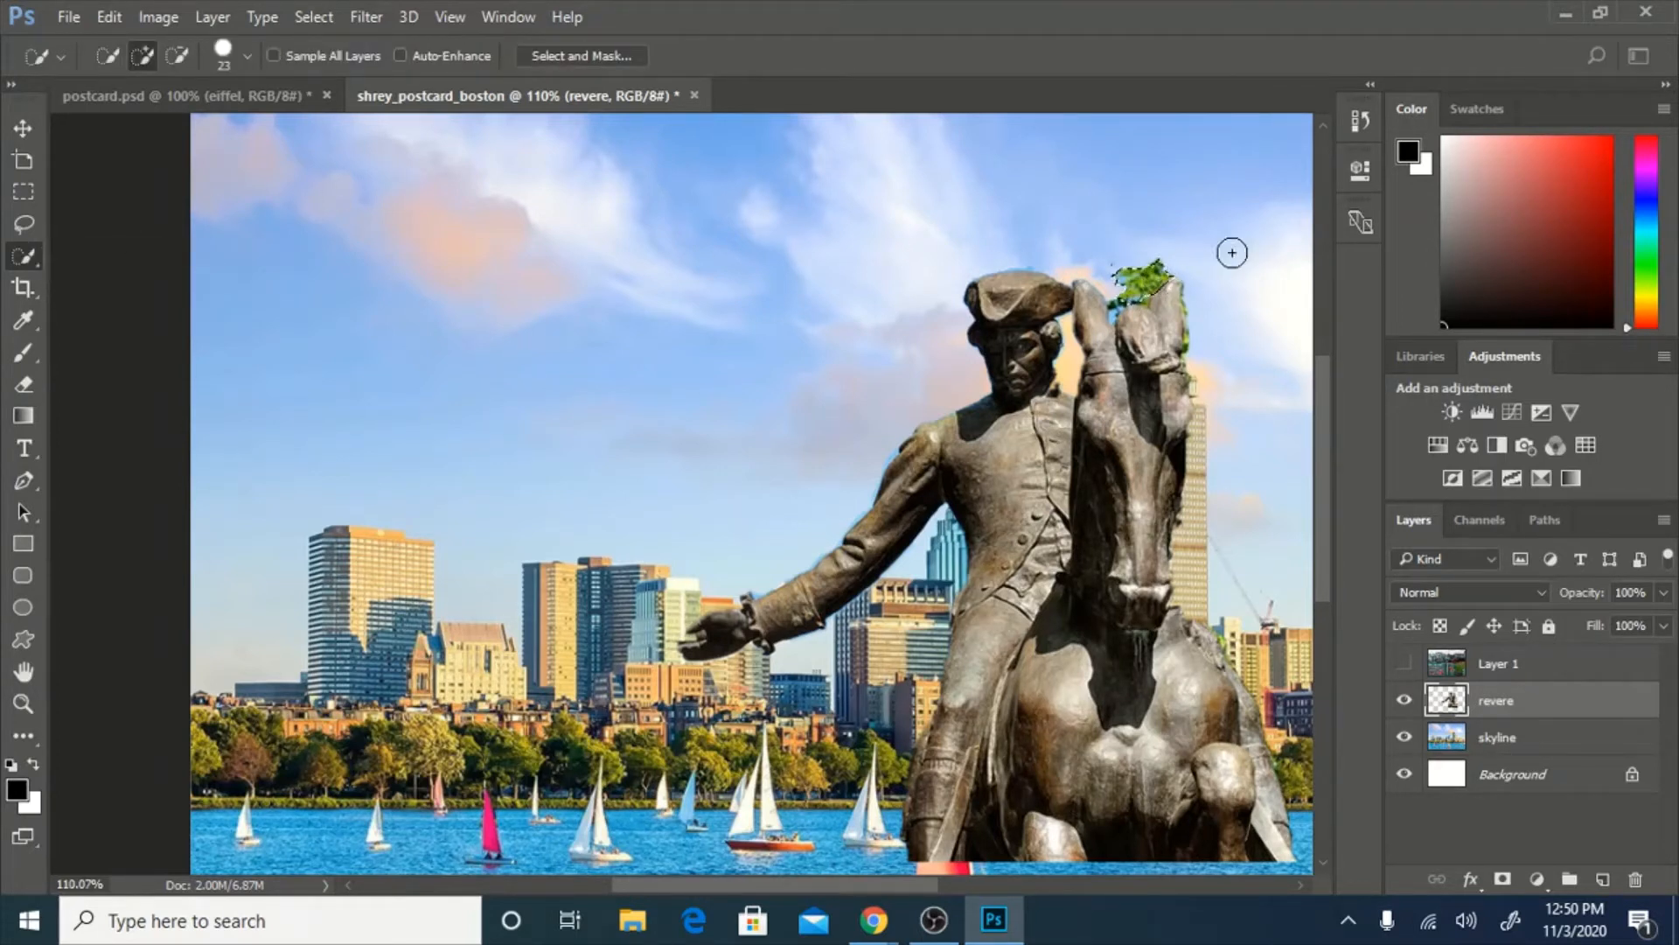
key("Delete")
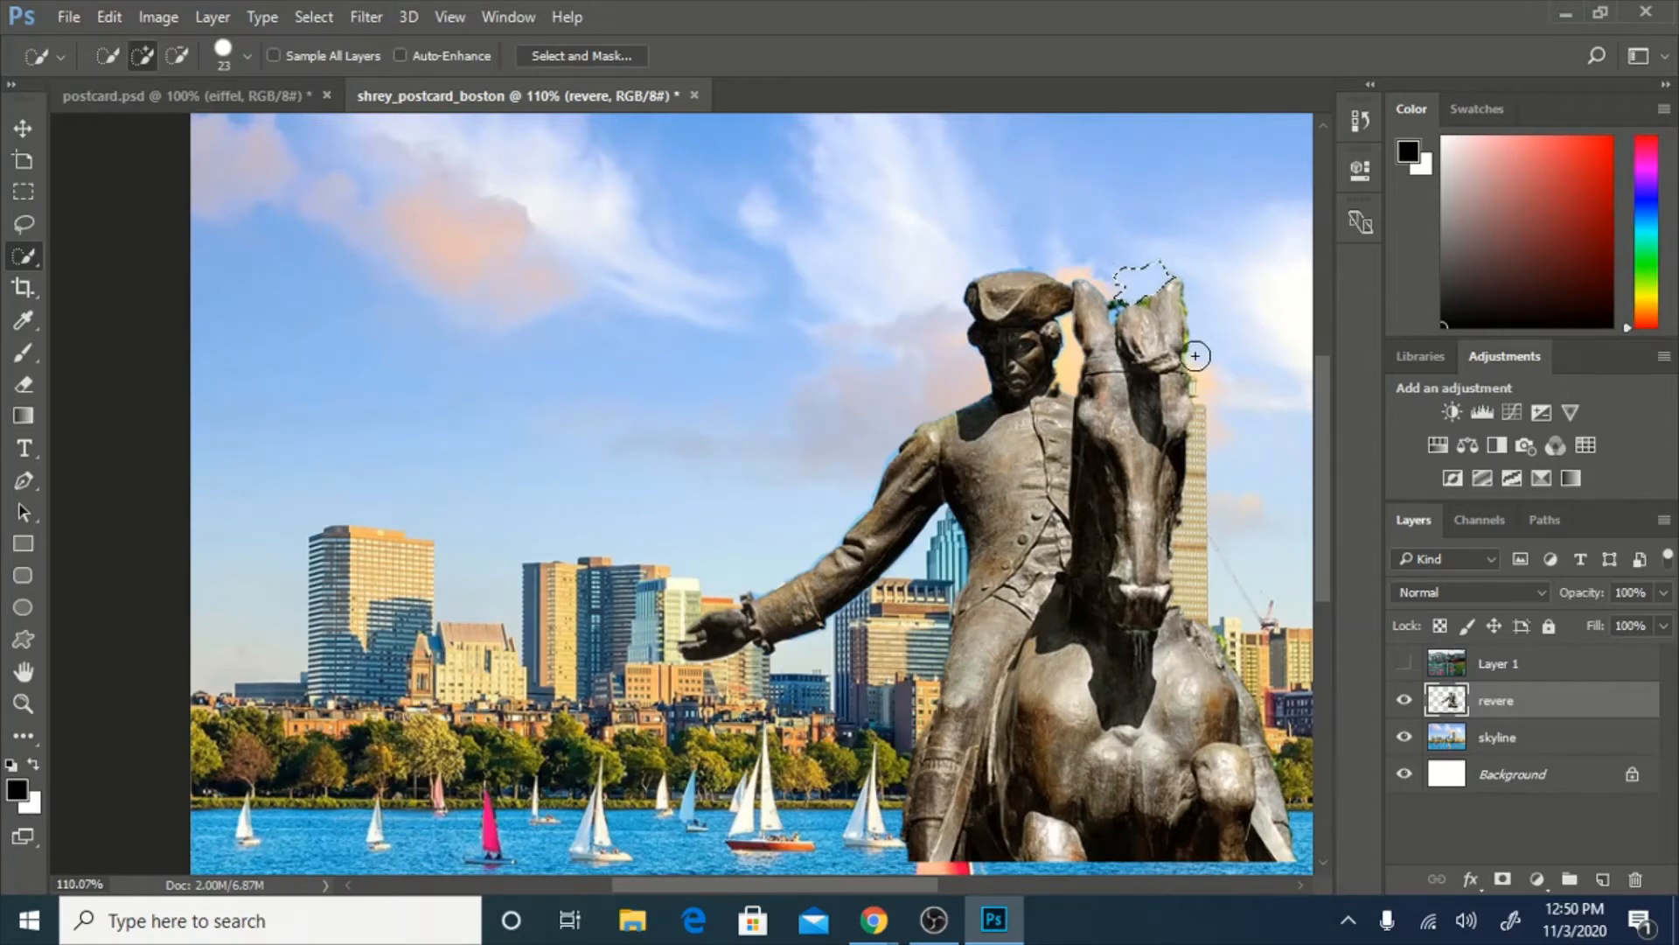
left_click(1118, 302)
key("Delete")
Move the statue to the left edge of the postcard, so the tall tower in the skyline is uncovered.
left_click(24, 129)
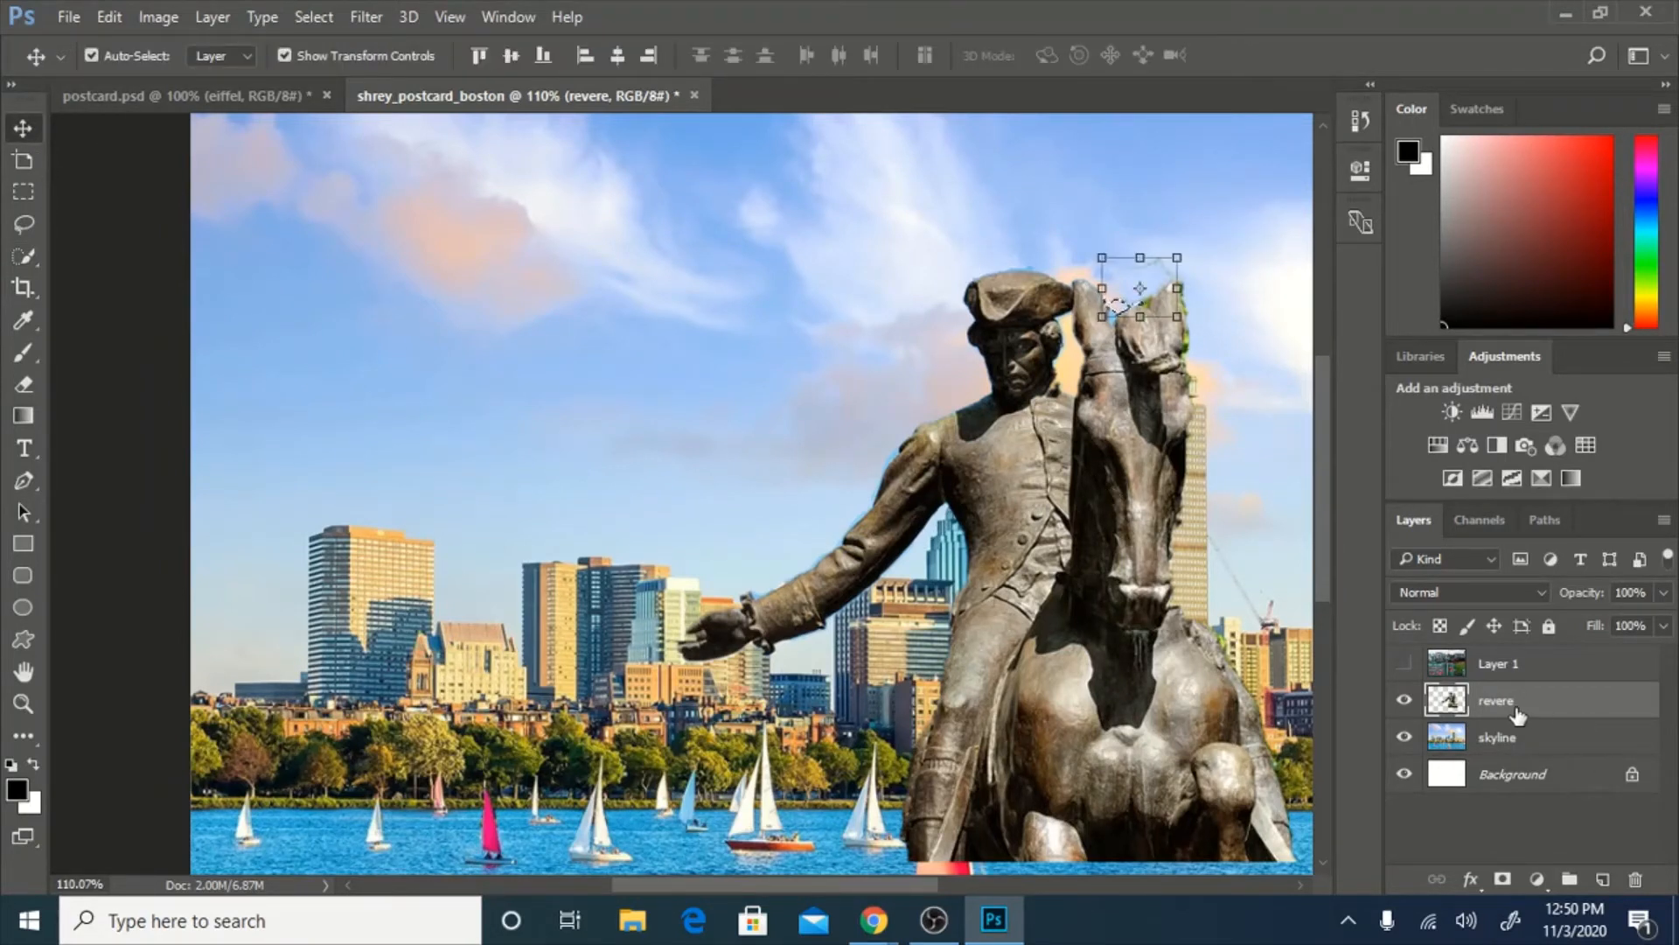
left_click_drag(1050, 533, 393, 555)
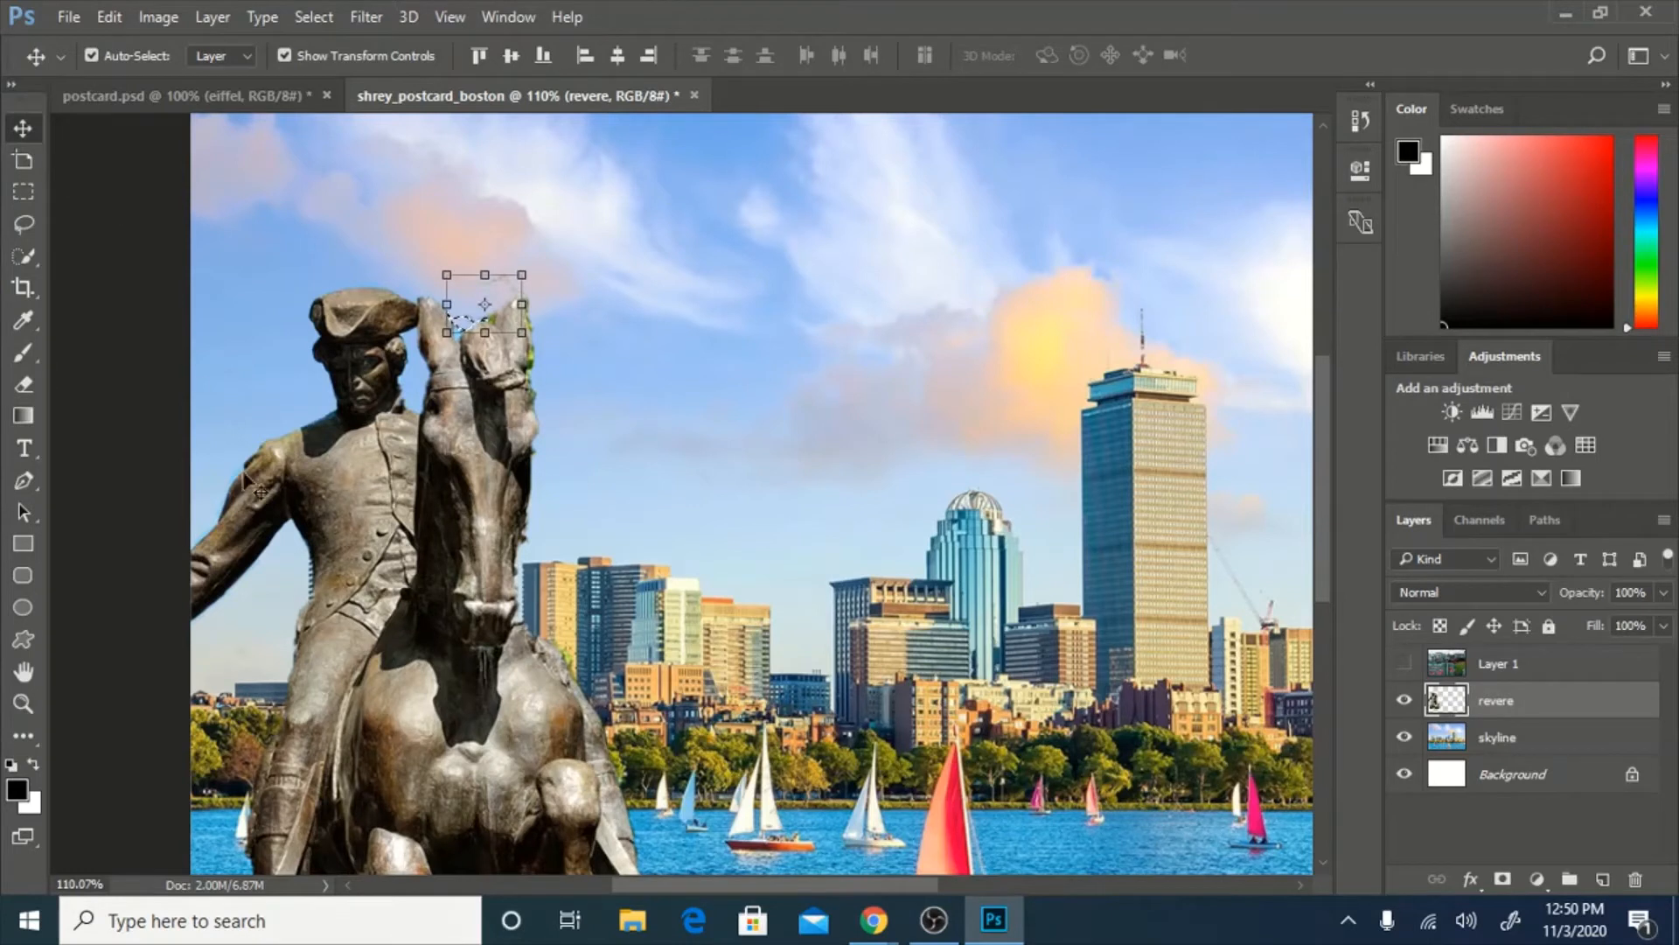
key("ctrl+t")
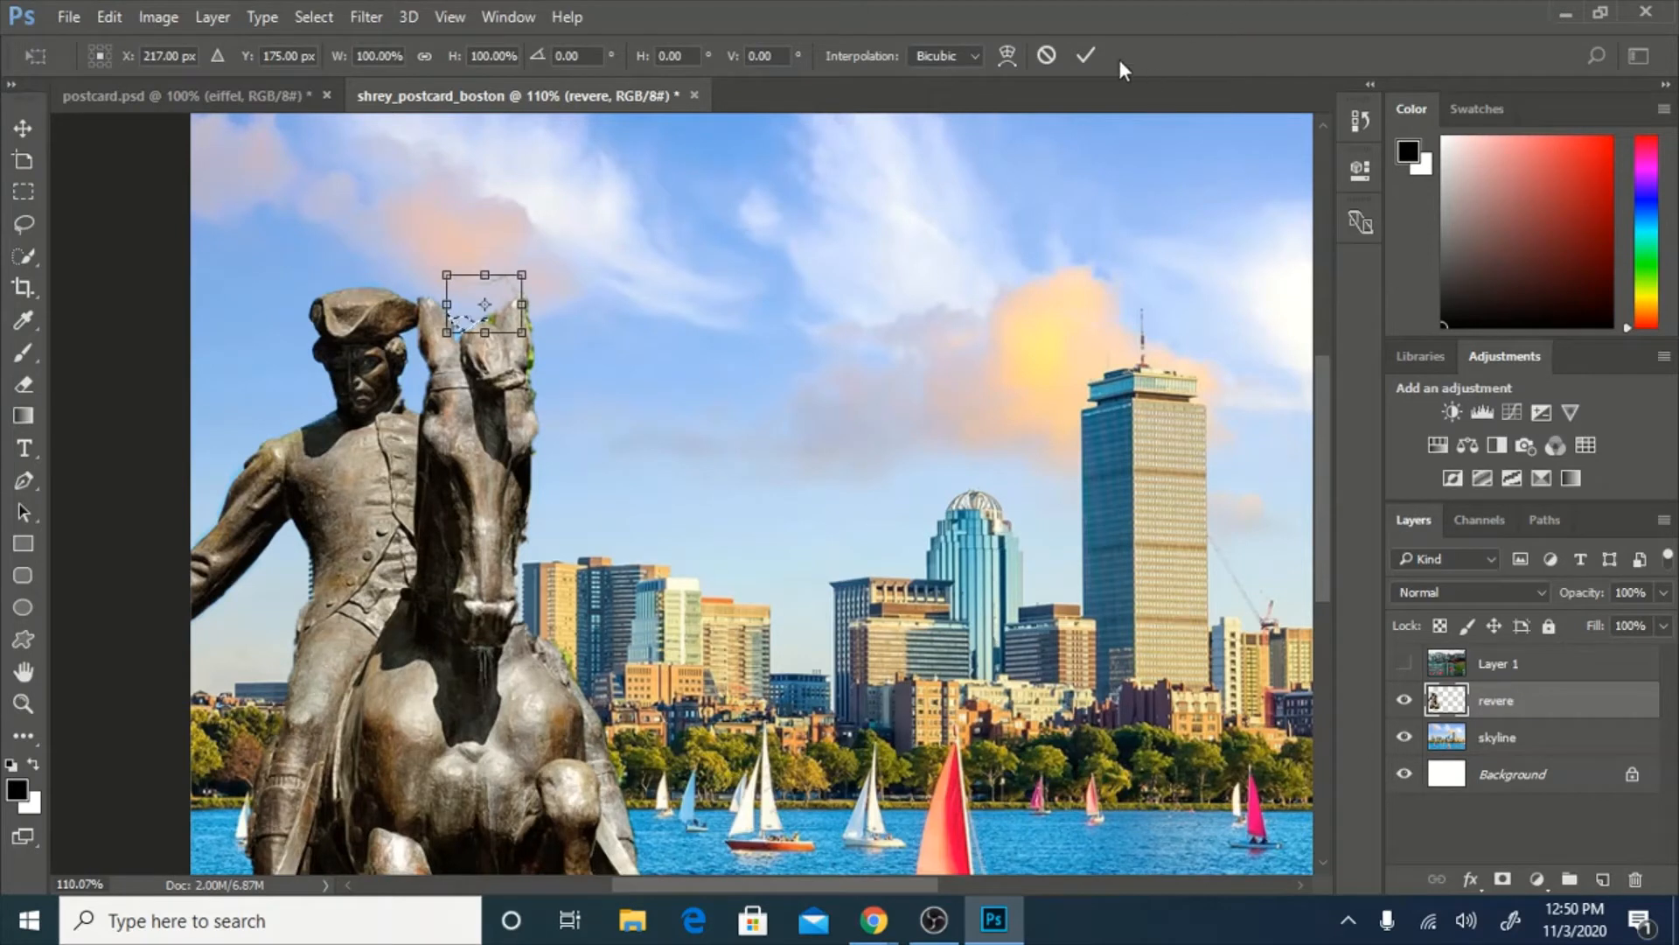
left_click(1085, 56)
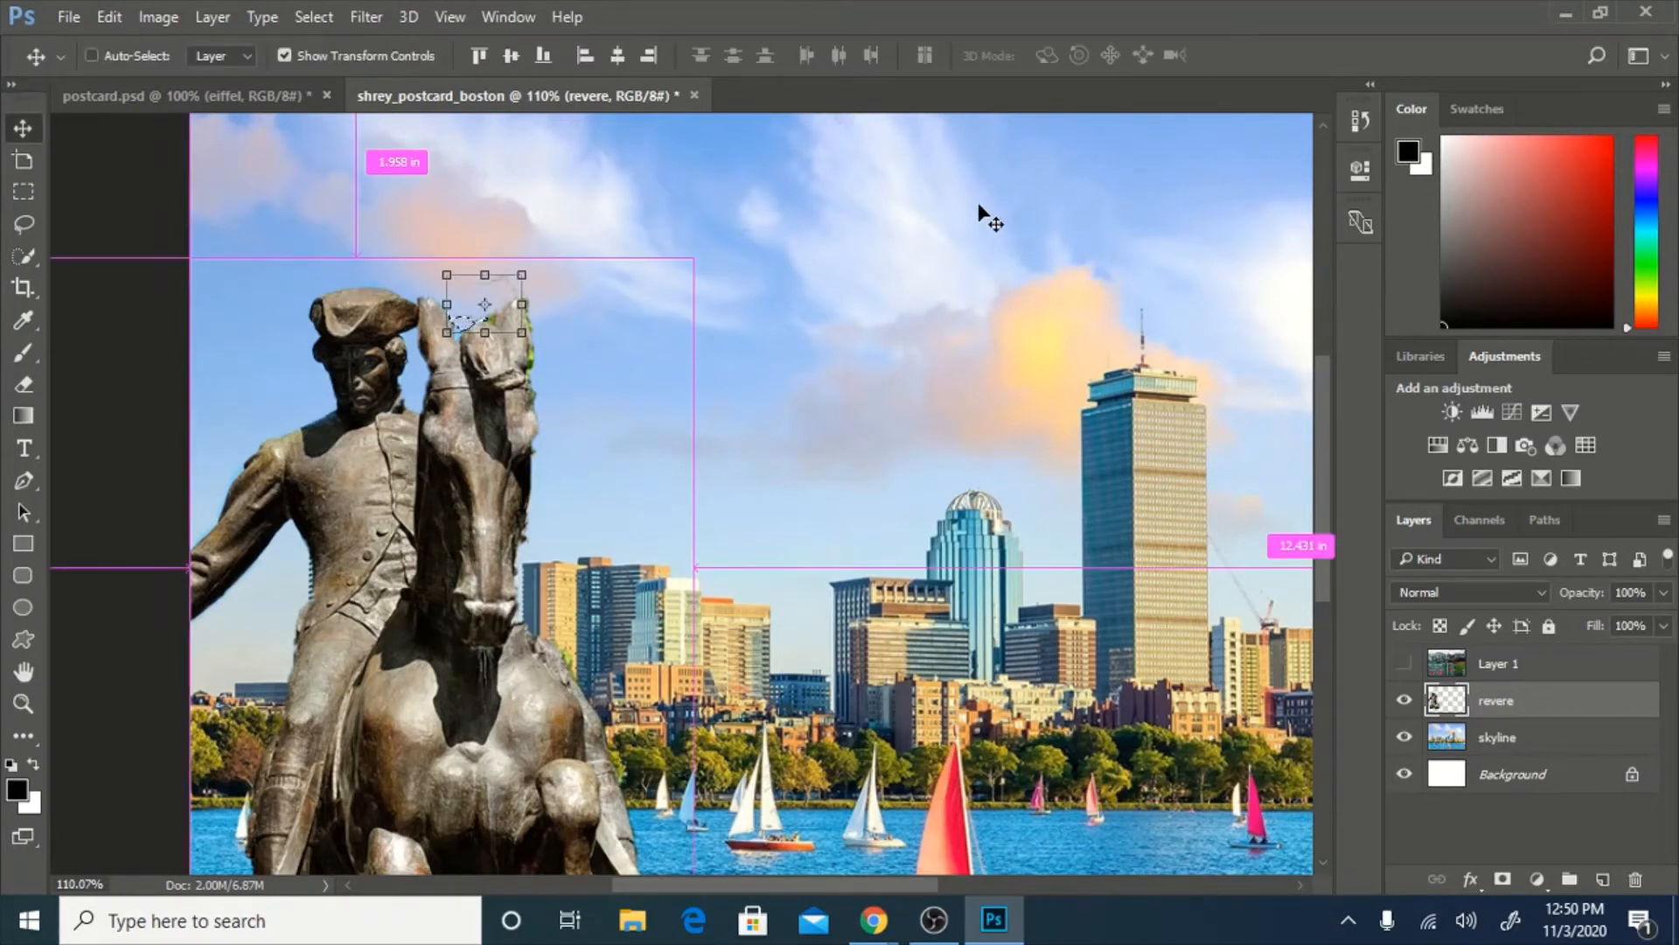
key("ctrl+t")
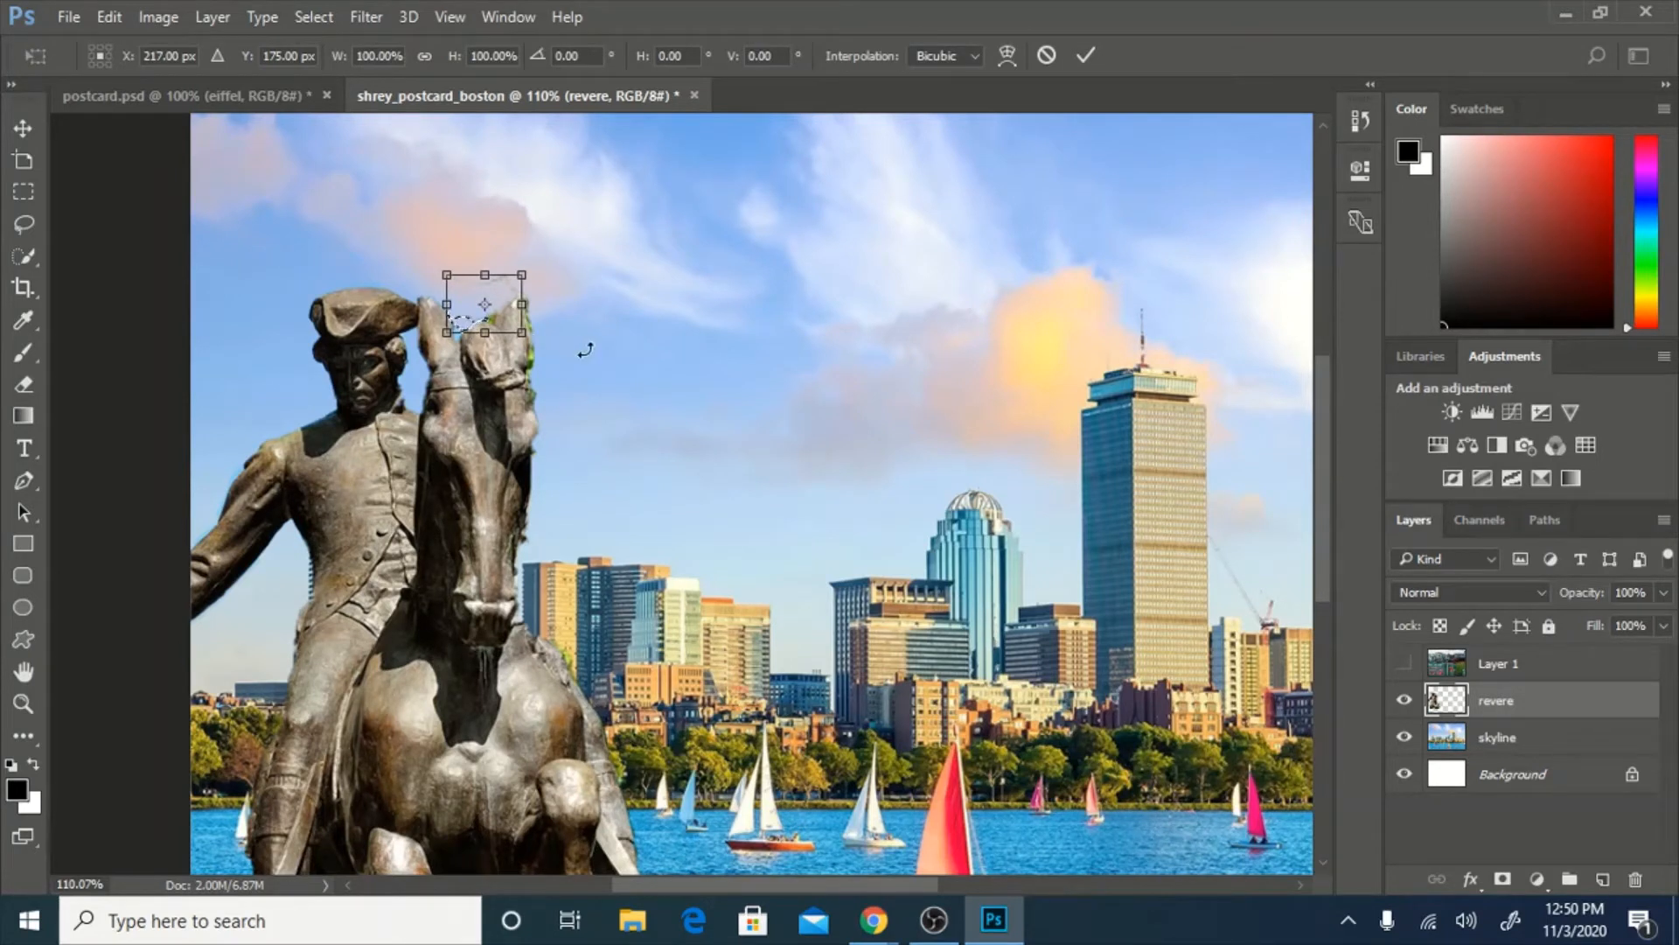
left_click(1046, 55)
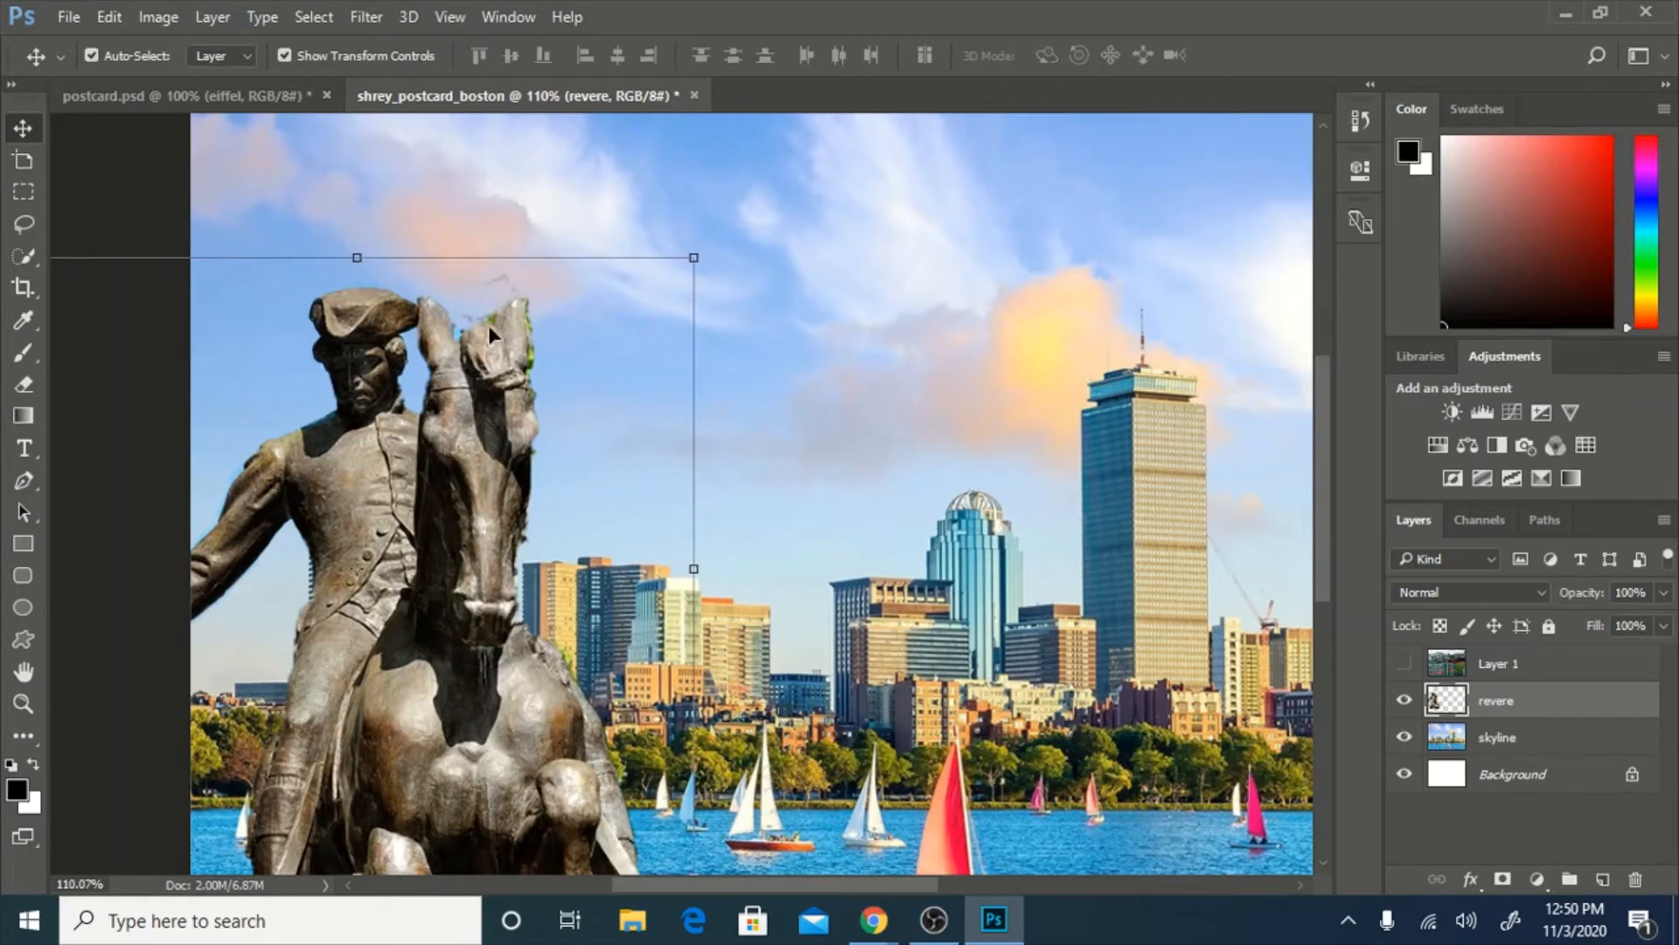
Scale the statue down to about 73% in the lower-left corner of the postcard and apply the transform.
left_click_drag(694, 258, 539, 458)
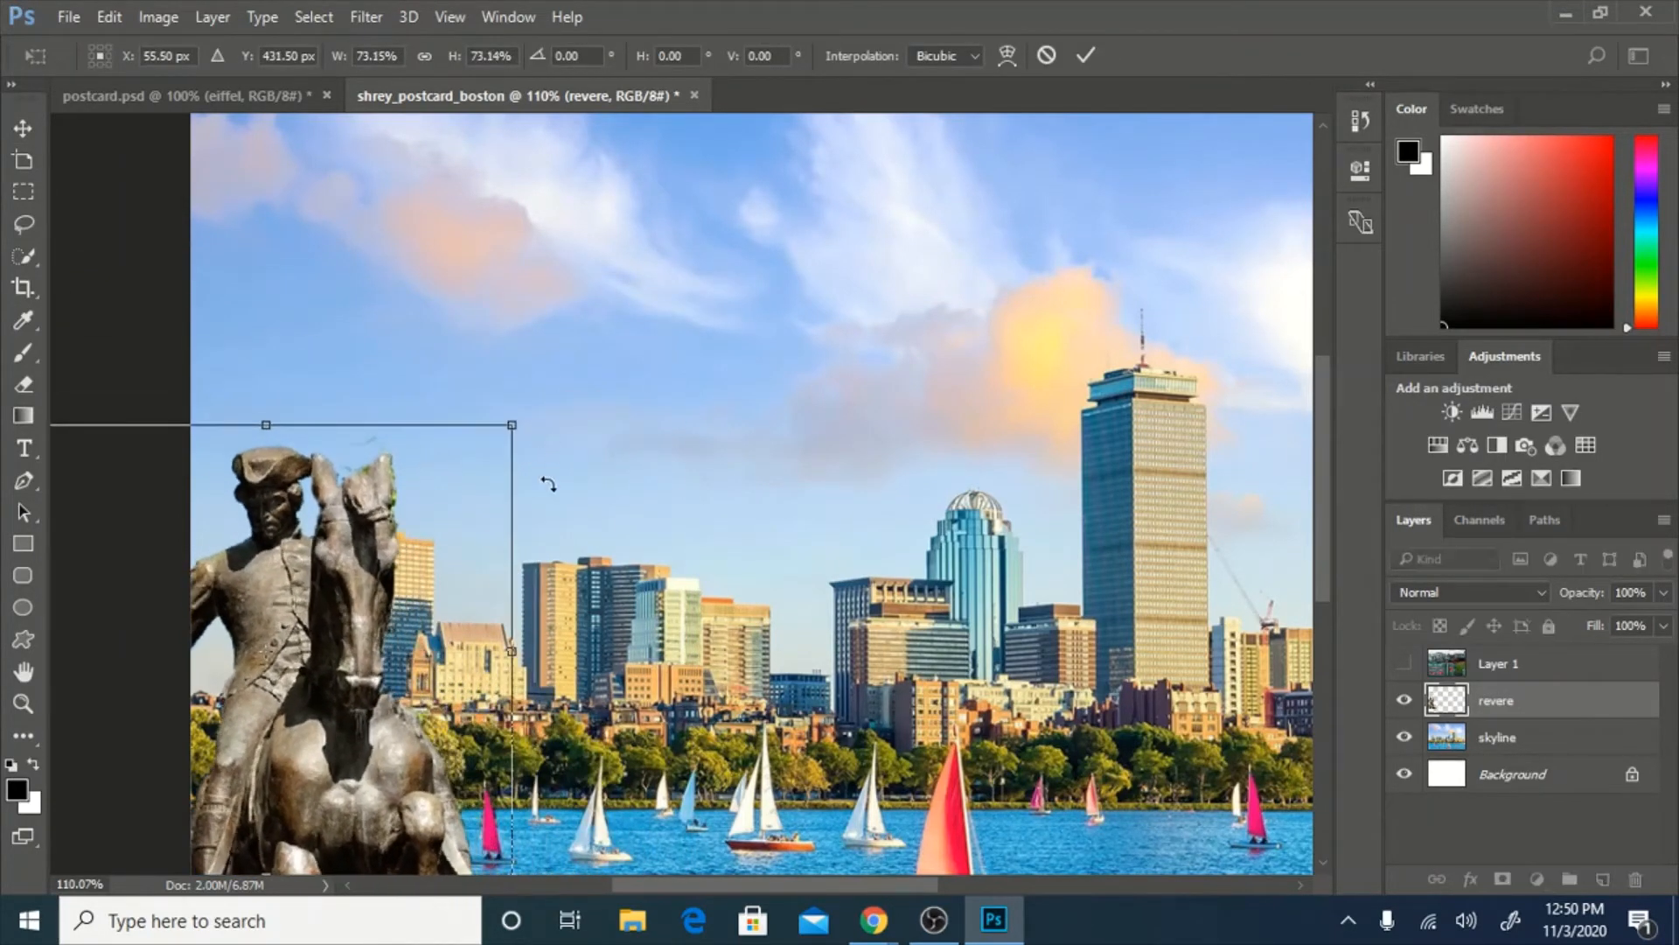
left_click(1085, 54)
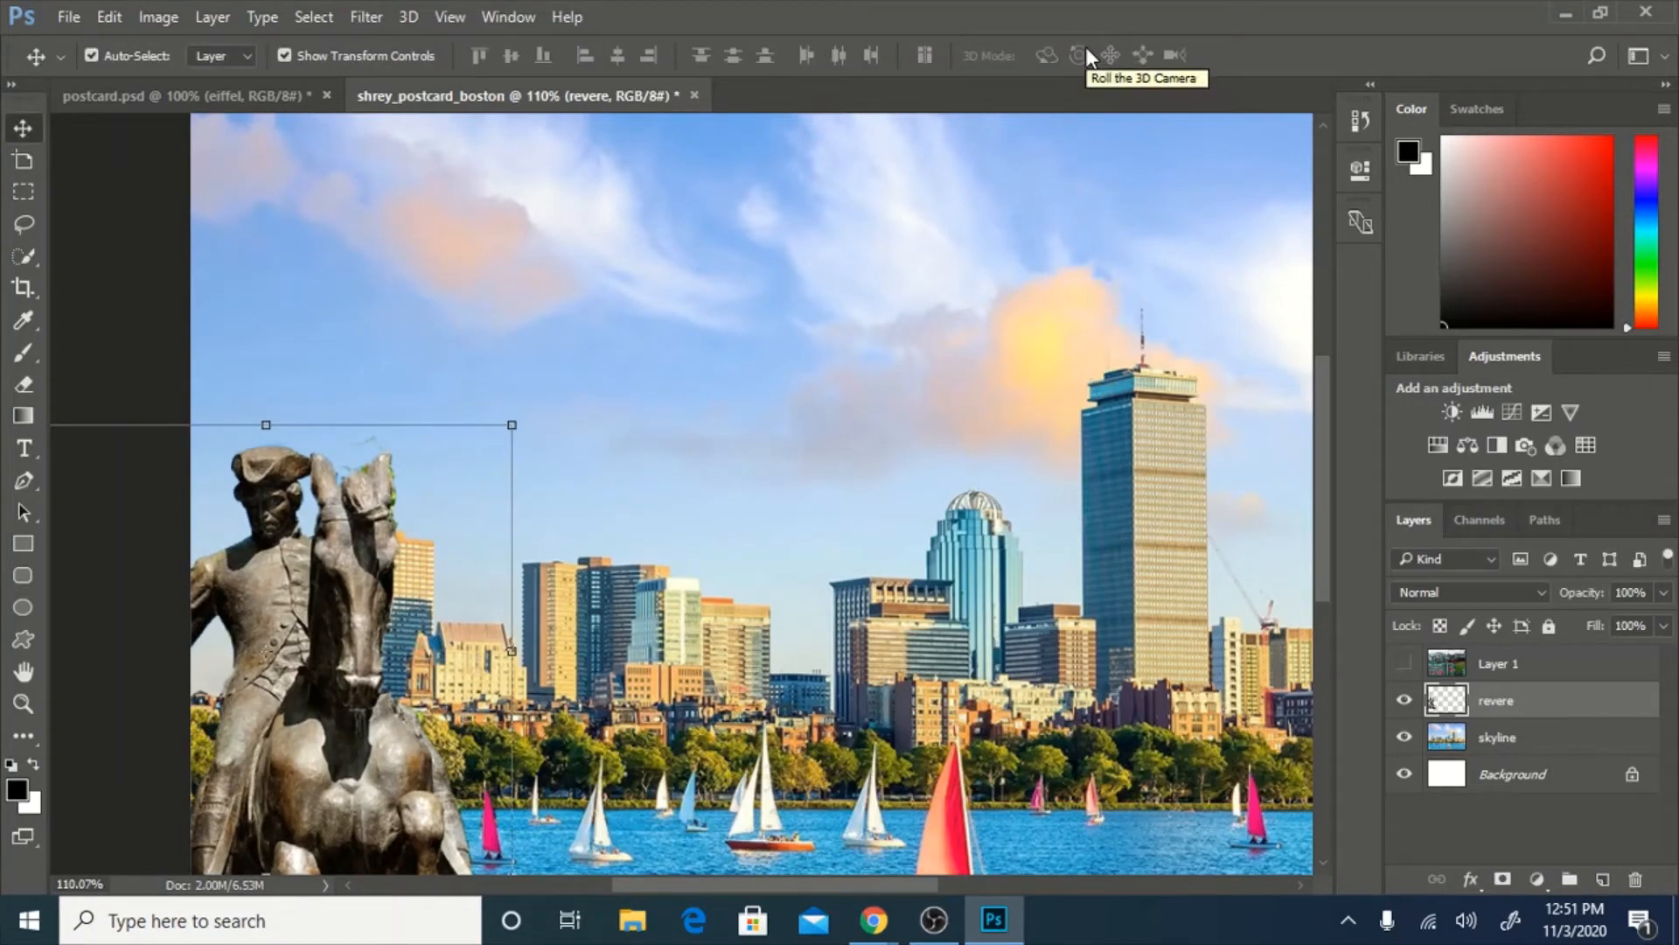
Show the hidden Fenway Park layer above the statue and rename it fenway.
left_click(1403, 665)
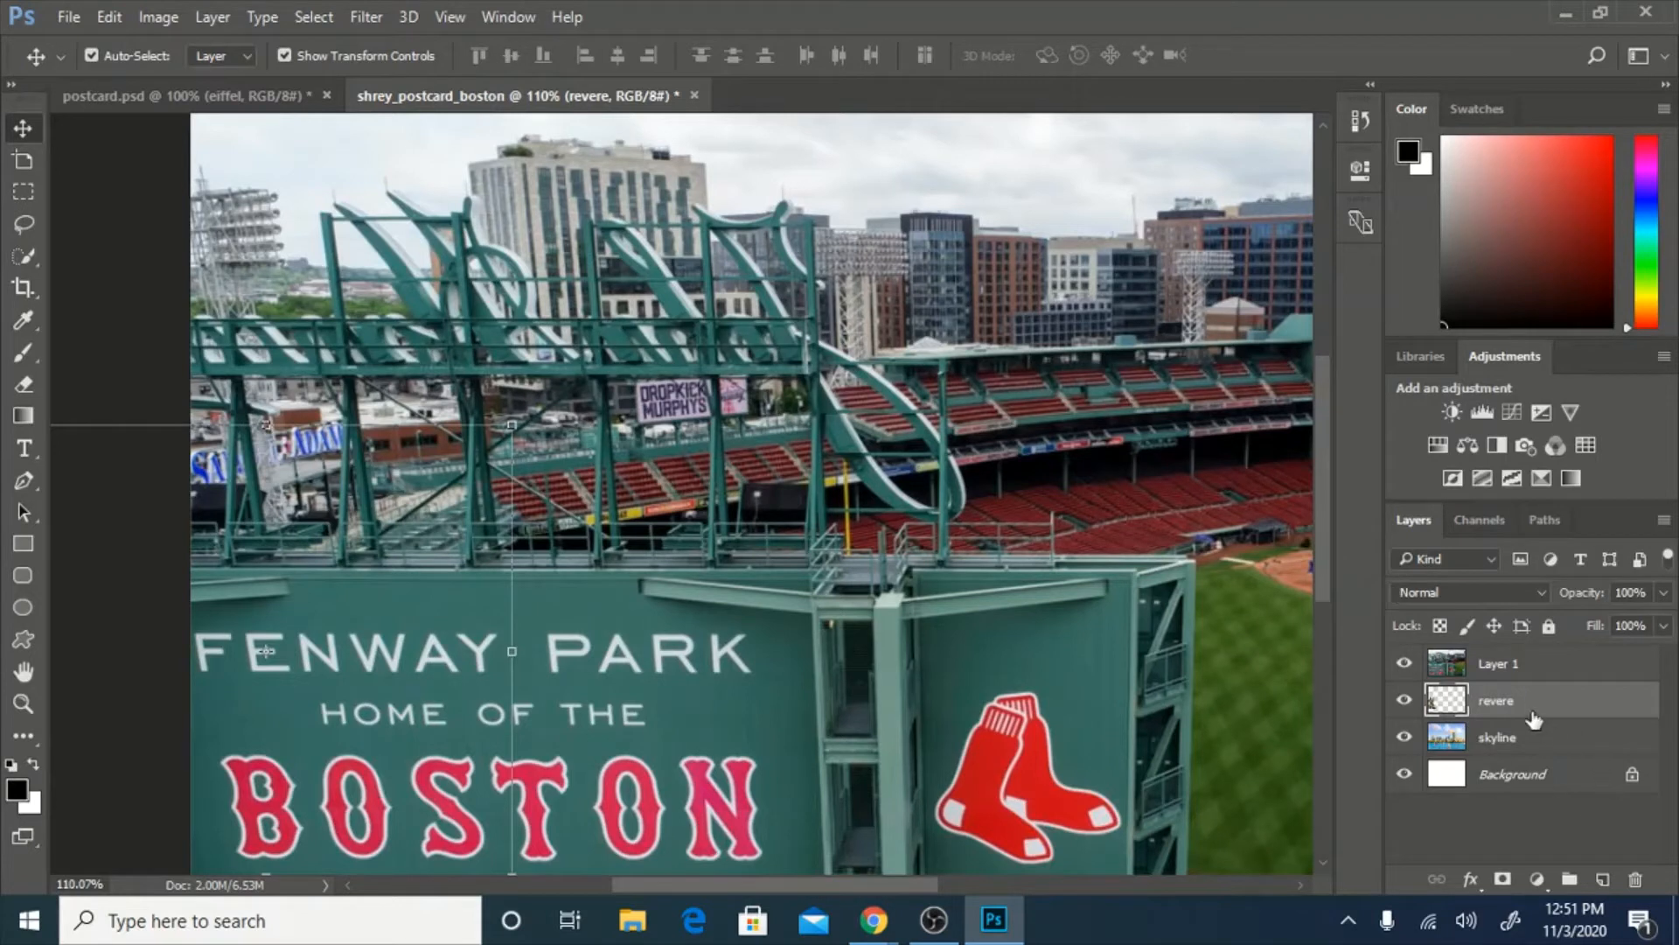
left_click(607, 343)
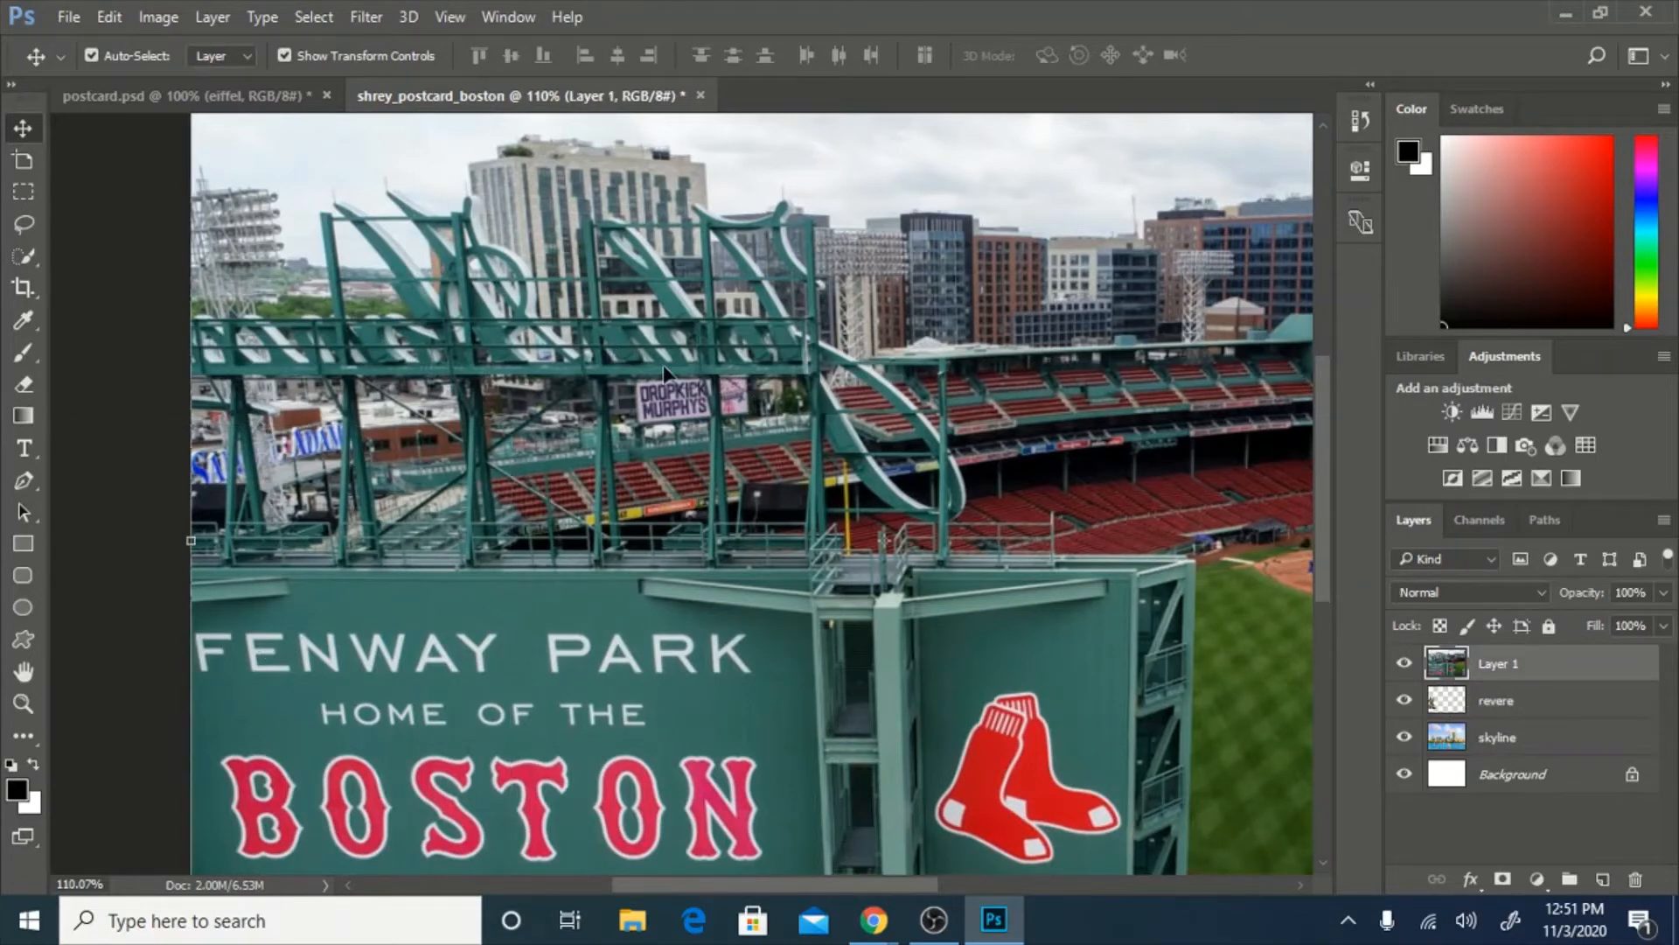
double_click(1514, 663)
type("fe")
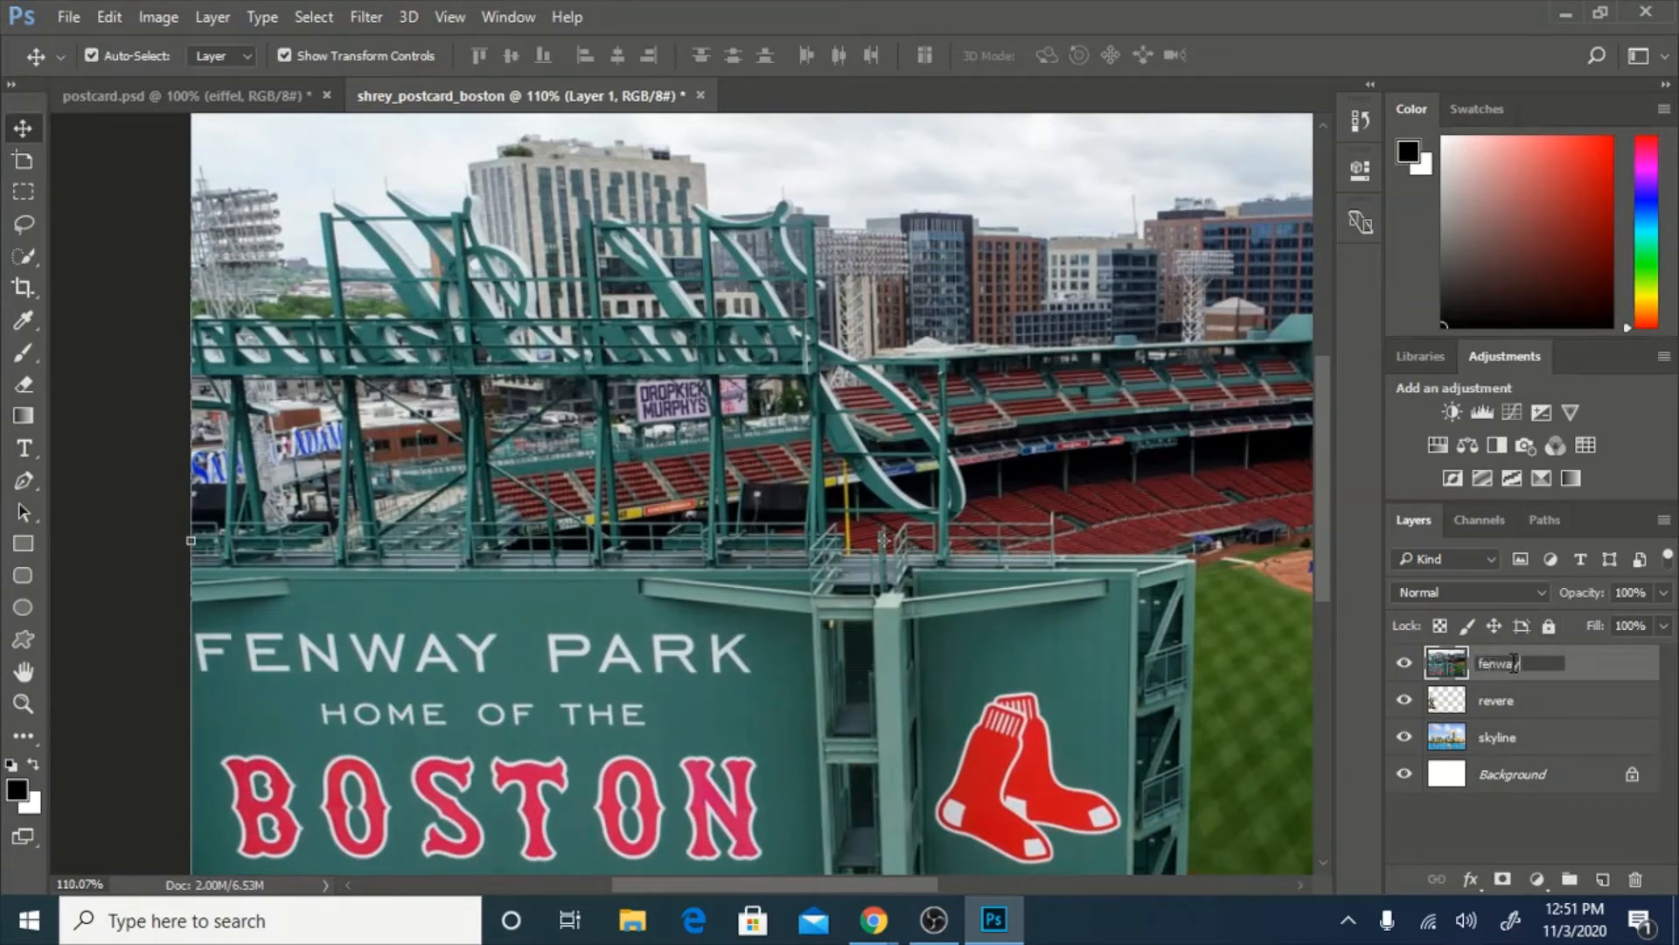
type("nway")
key("Return")
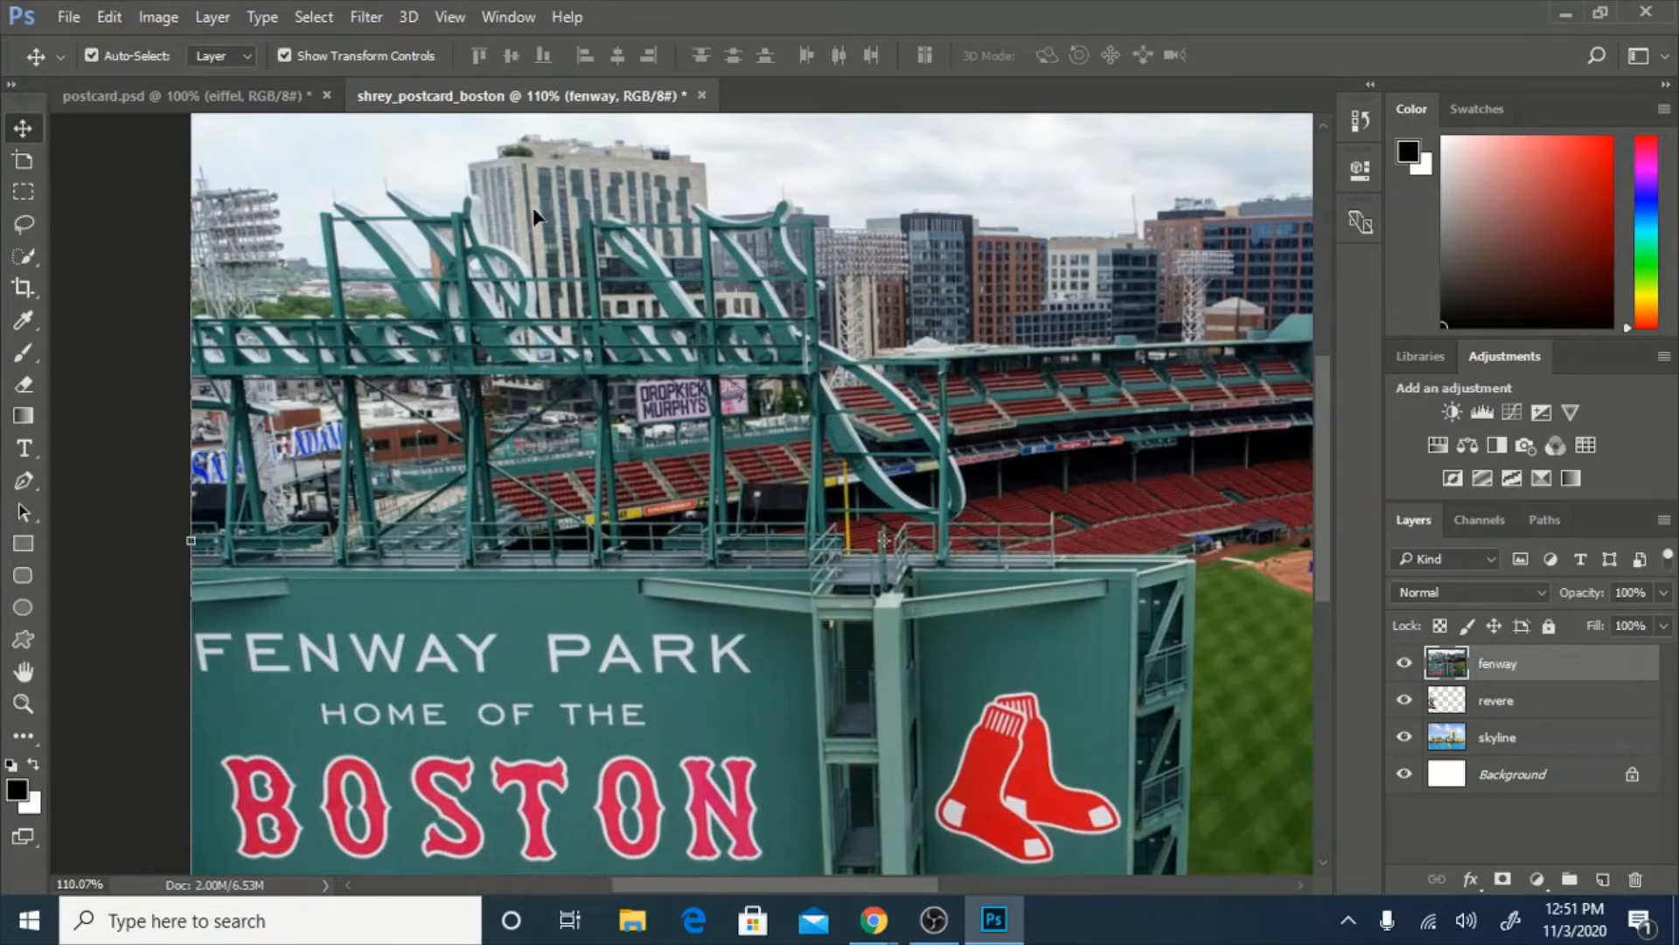
Scale the fenway layer down to about 88% from its upper-right corner and apply the transform.
key("ctrl+t")
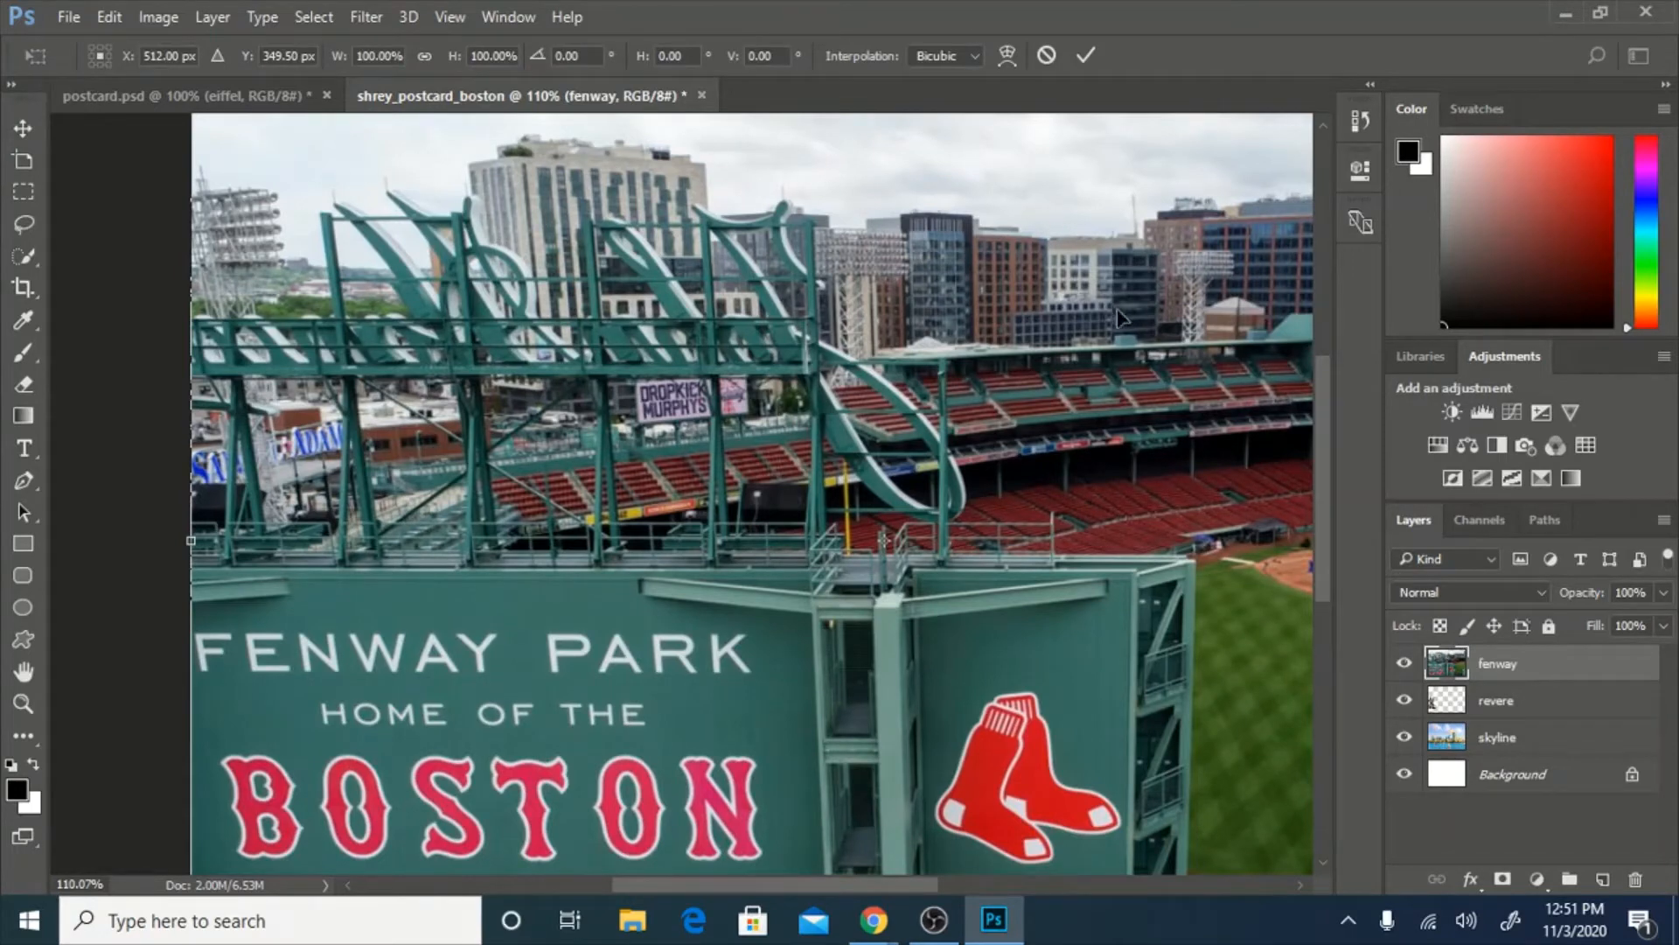
key("ctrl+0")
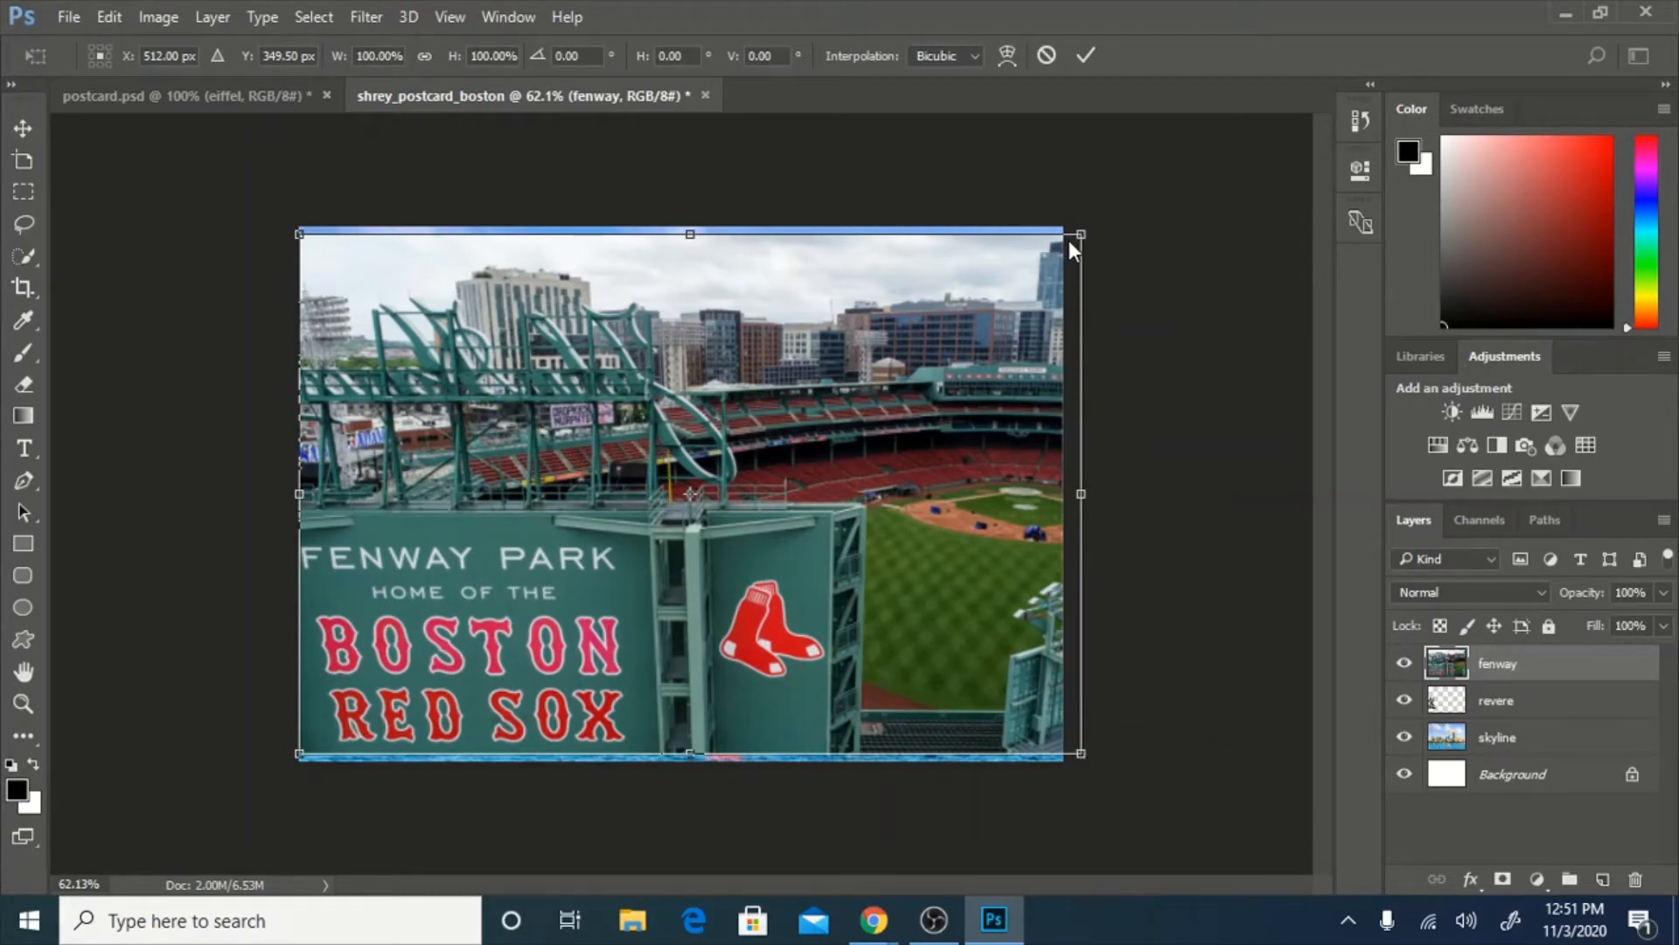
left_click_drag(1082, 234, 986, 291)
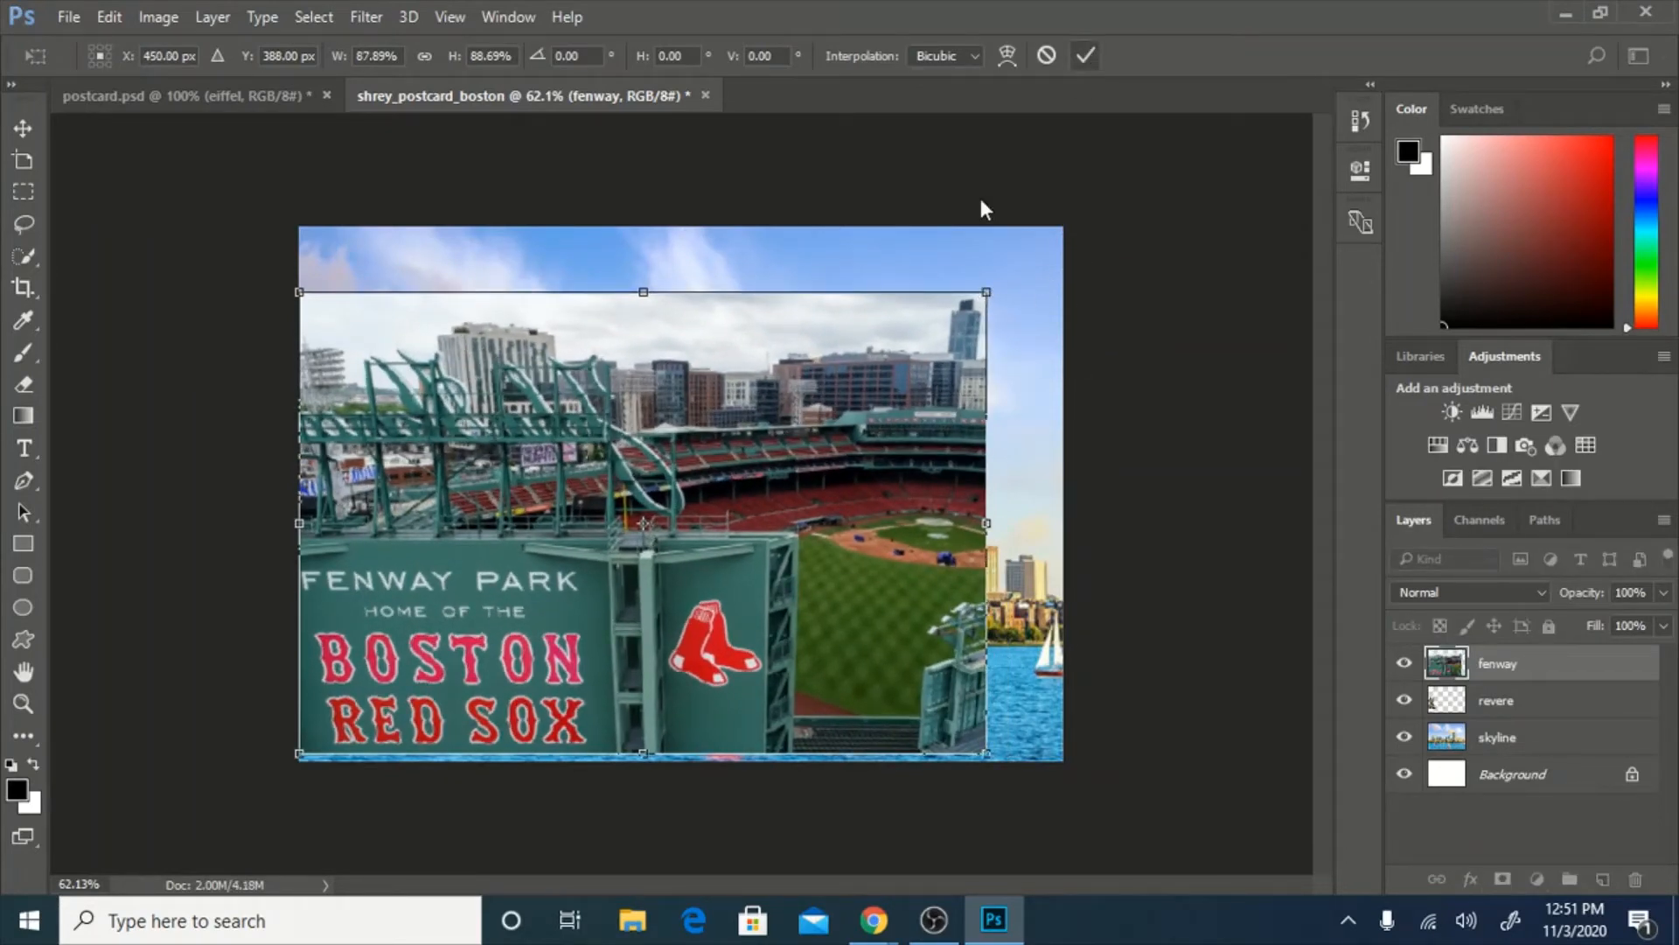
key("Return")
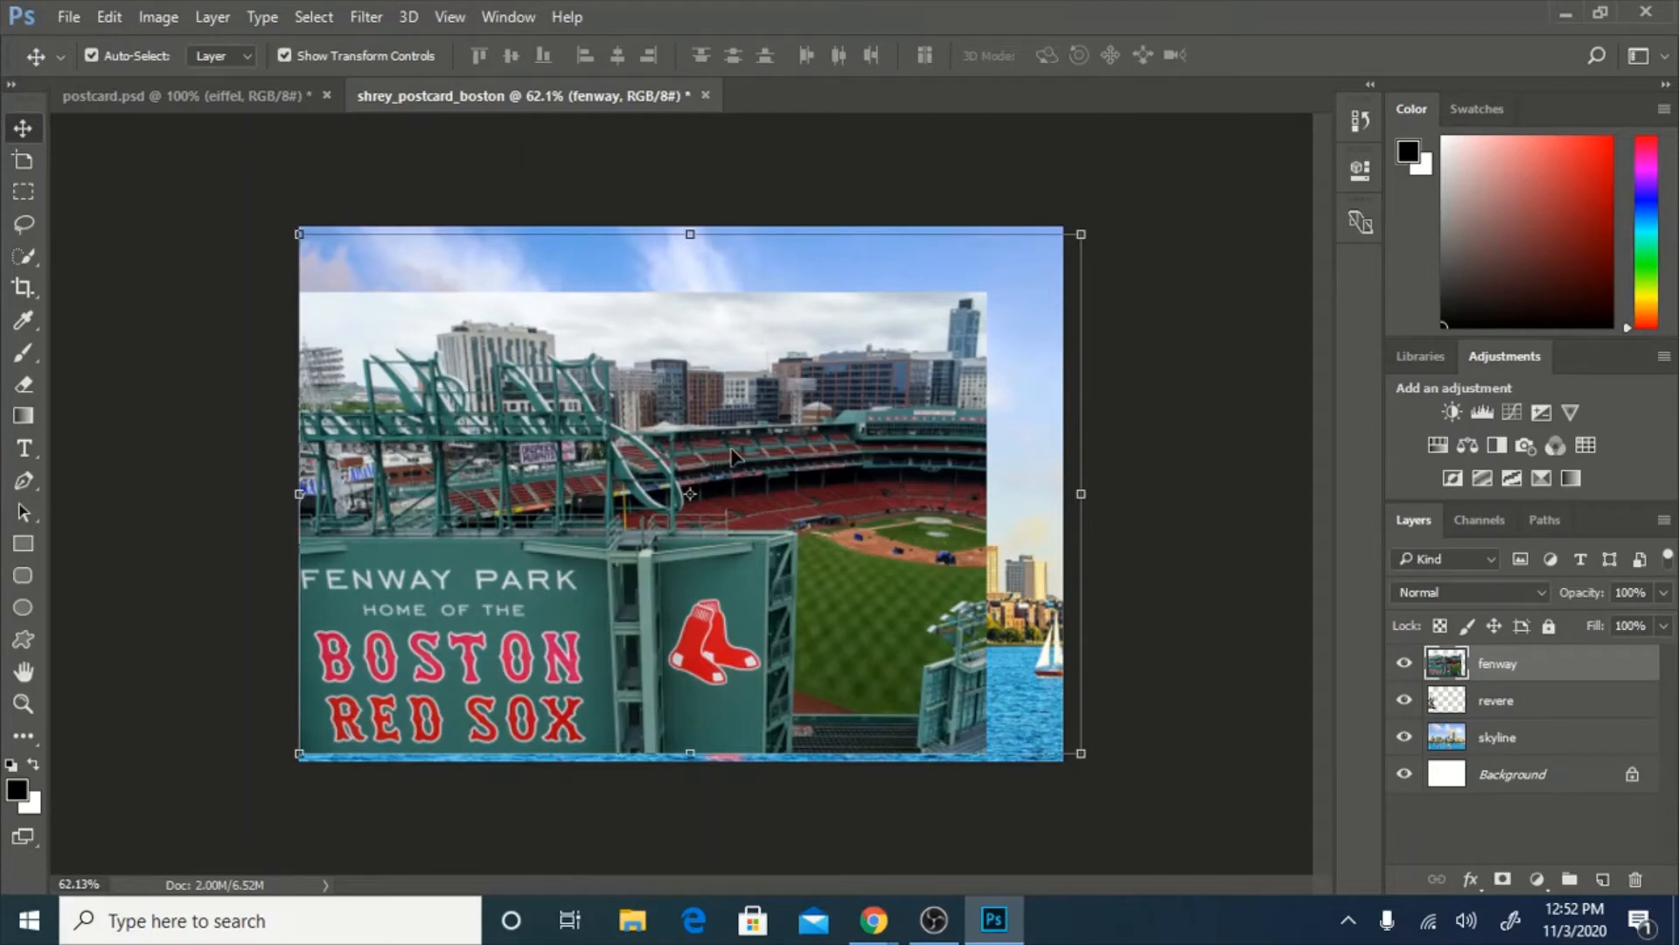
Move the Fenway image aside to uncover the statue, and enlarge the statue to about 130%, reaching the postcard's bottom edge.
left_click_drag(770, 453, 935, 346)
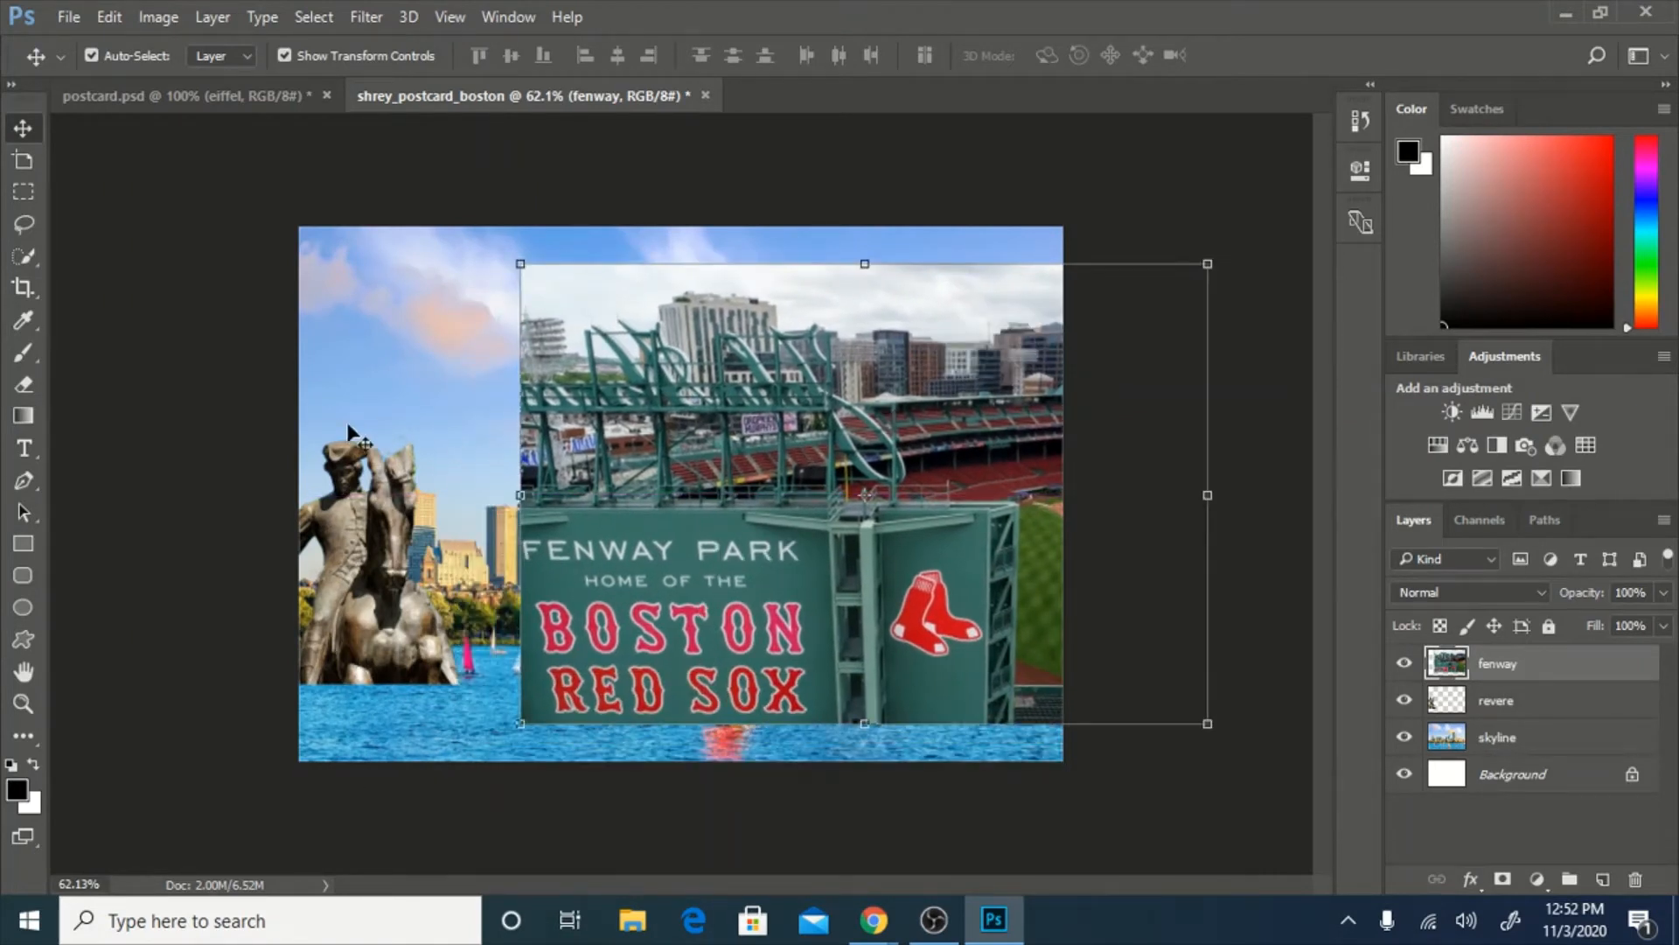
left_click_drag(711, 573, 1074, 474)
left_click(356, 604)
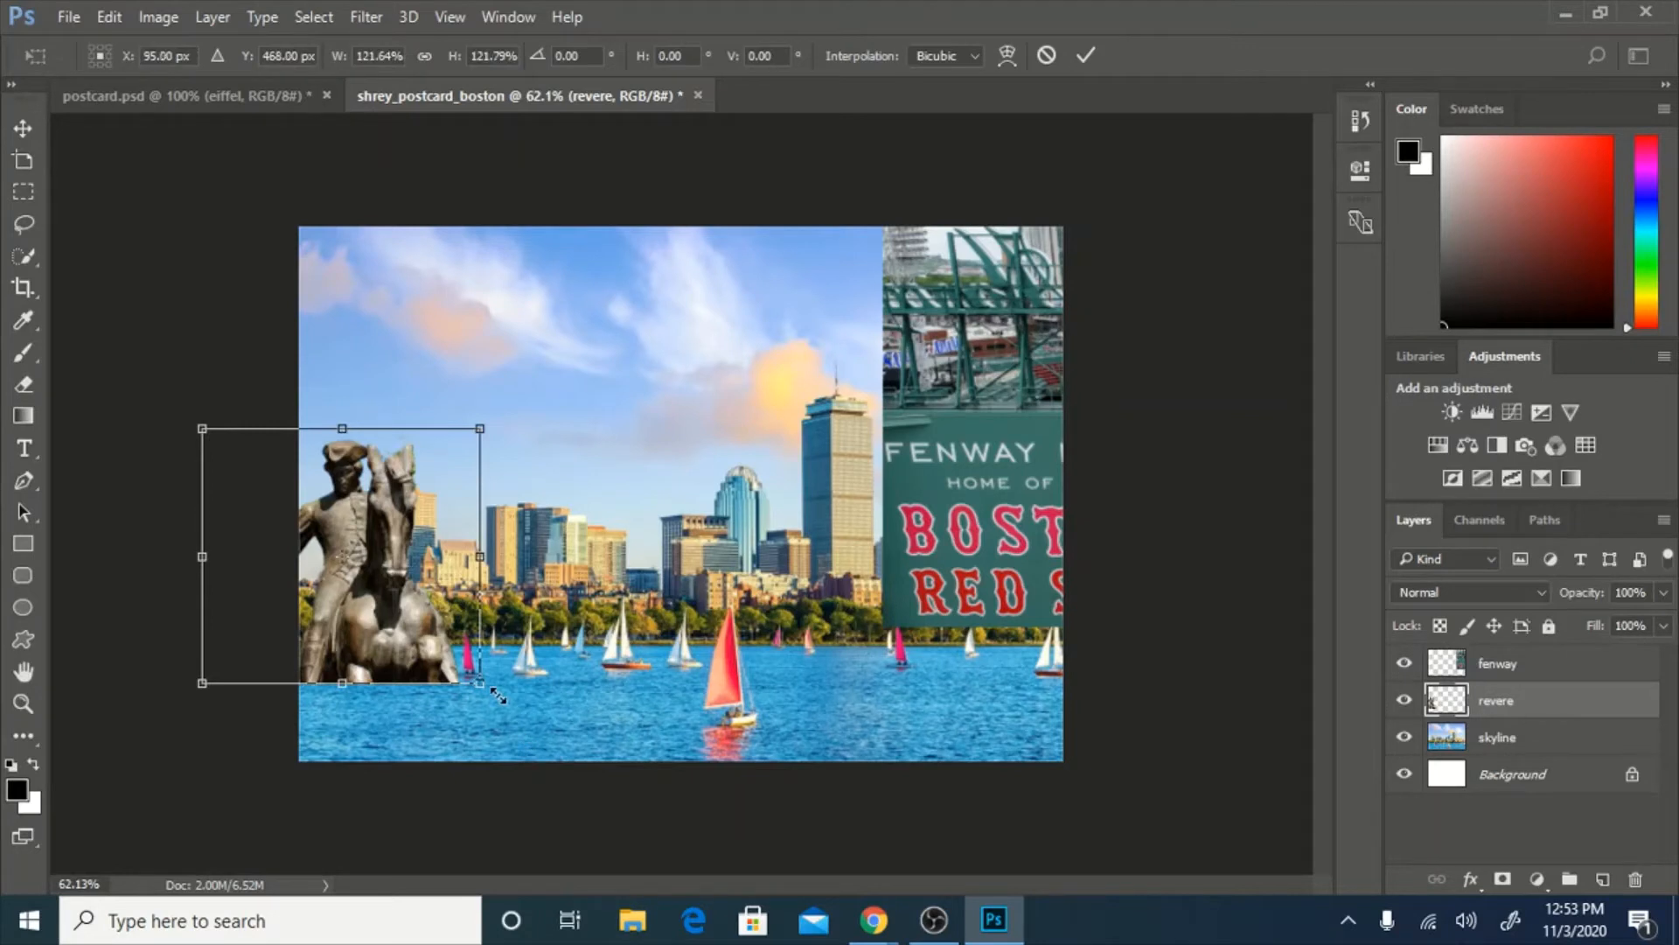
left_click_drag(480, 681, 566, 761)
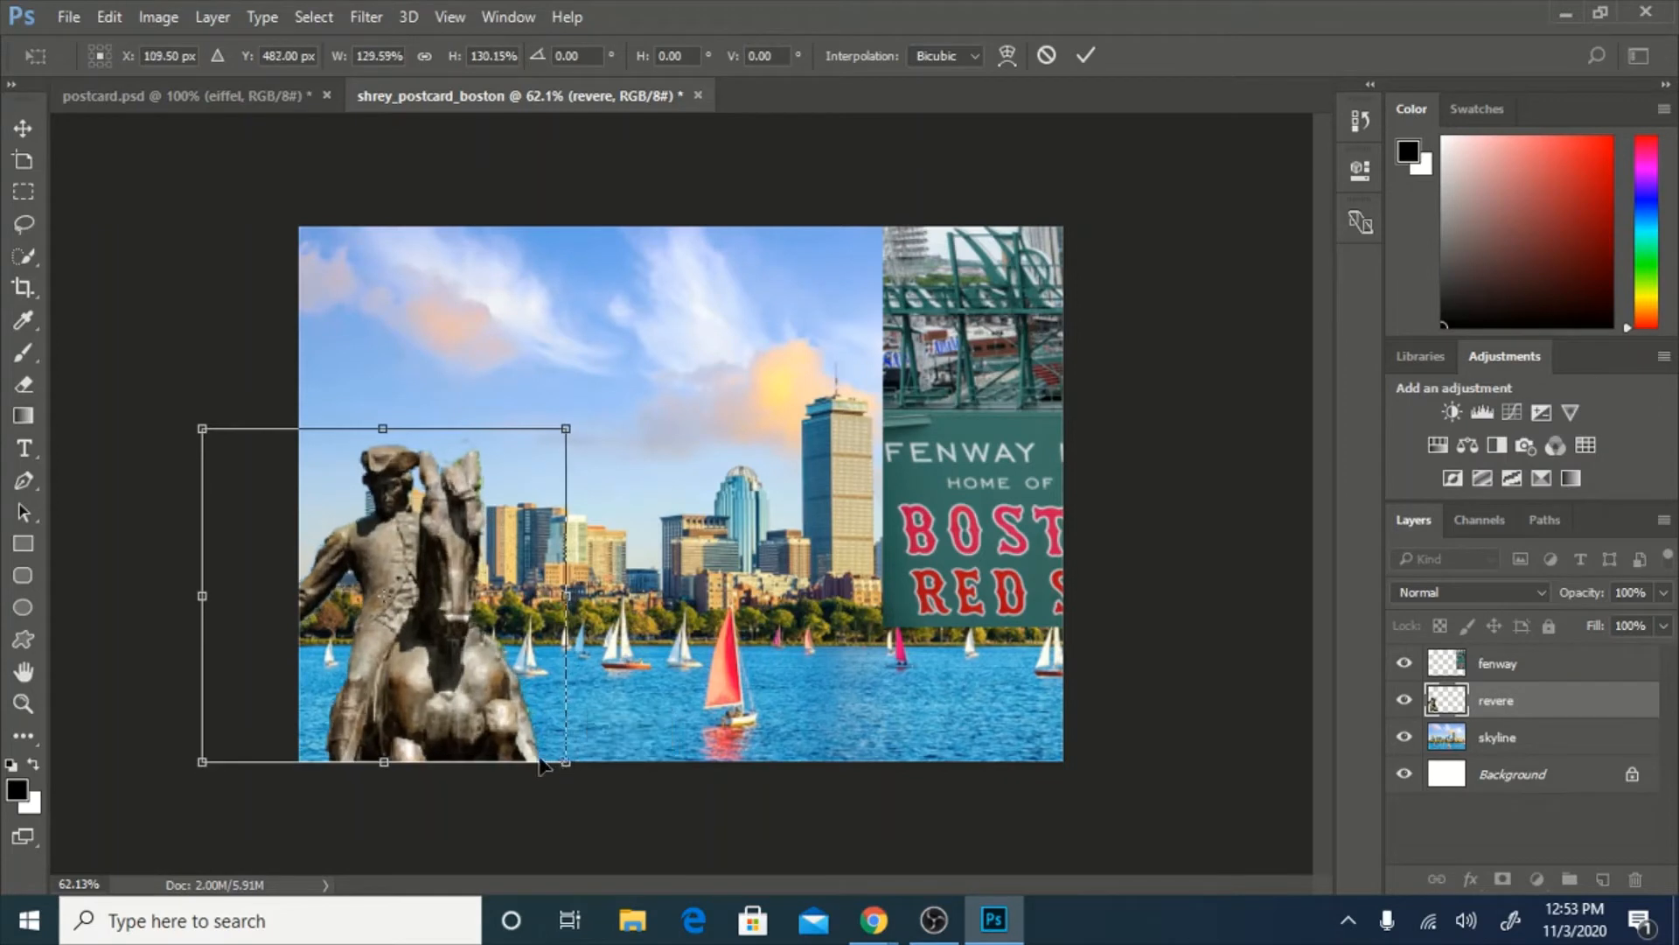
key("Return")
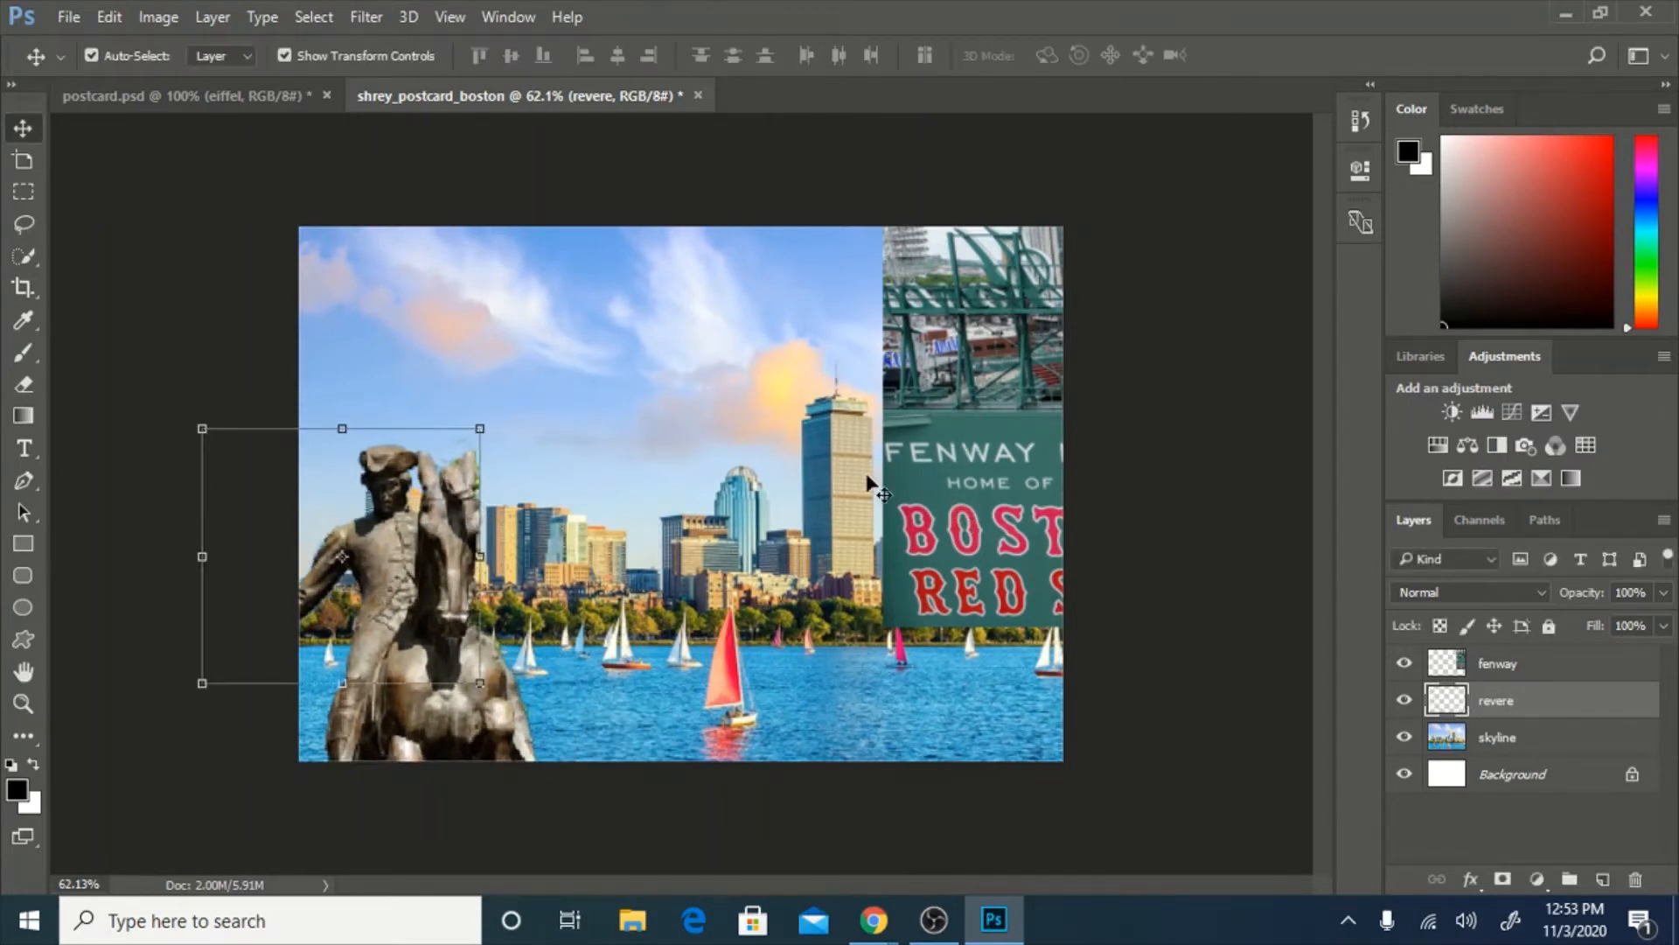
Move the Fenway image back to the postcard's left edge and enlarge it to about 122% width and 130% height.
left_click_drag(868, 483, 365, 464)
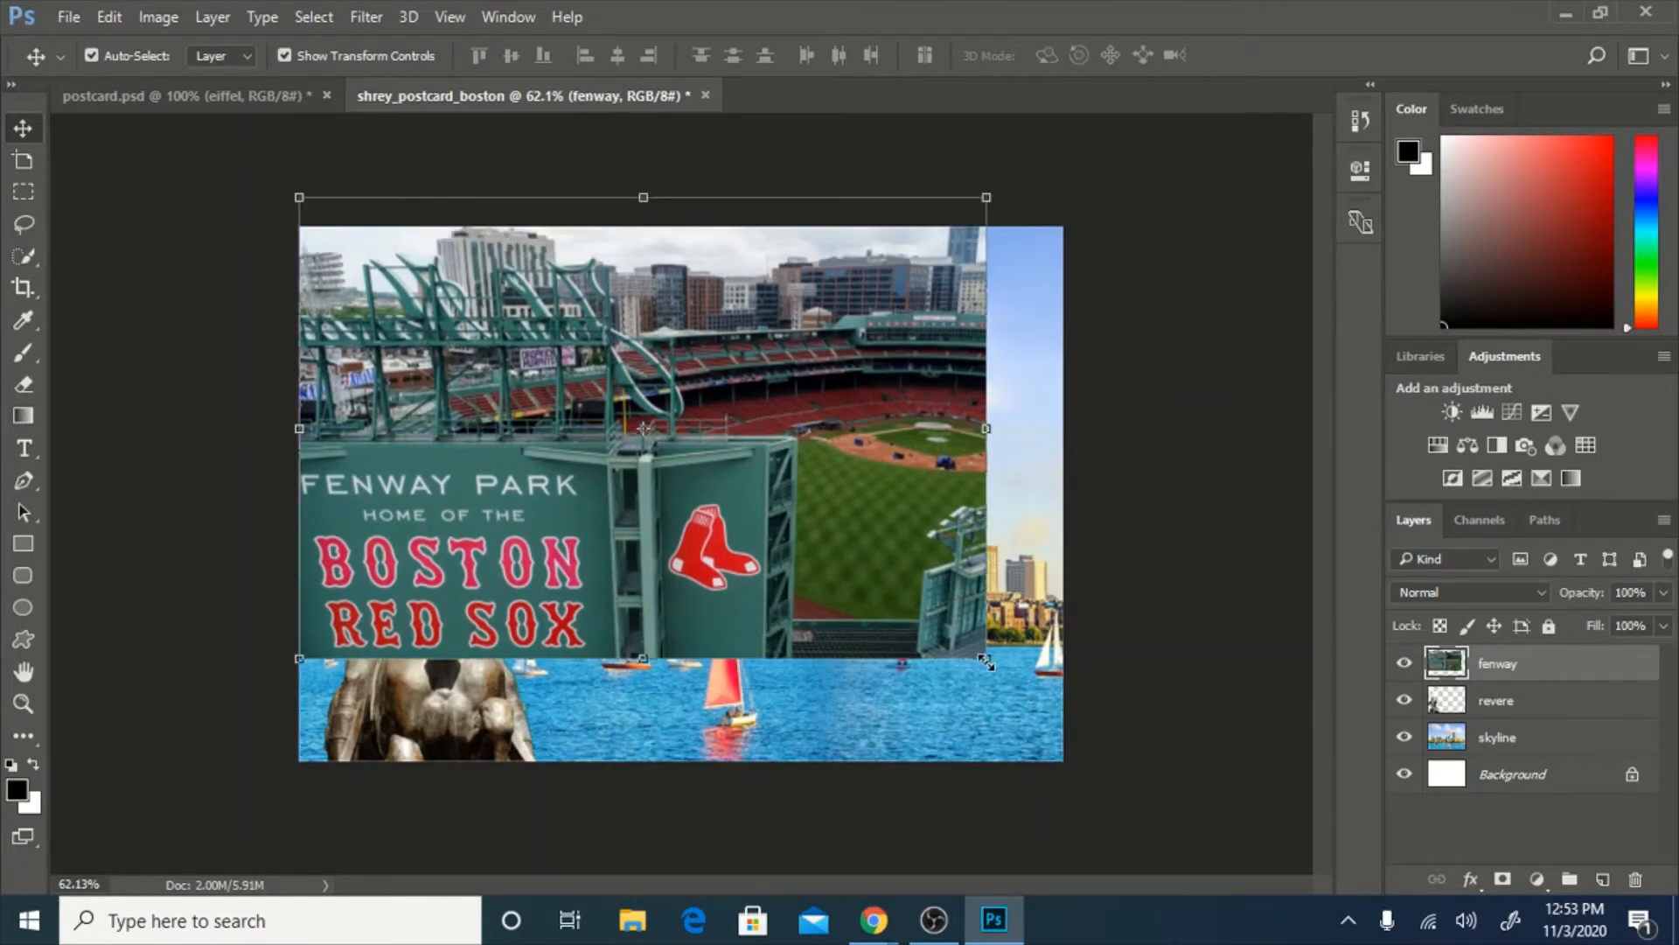
left_click_drag(986, 663, 1111, 794)
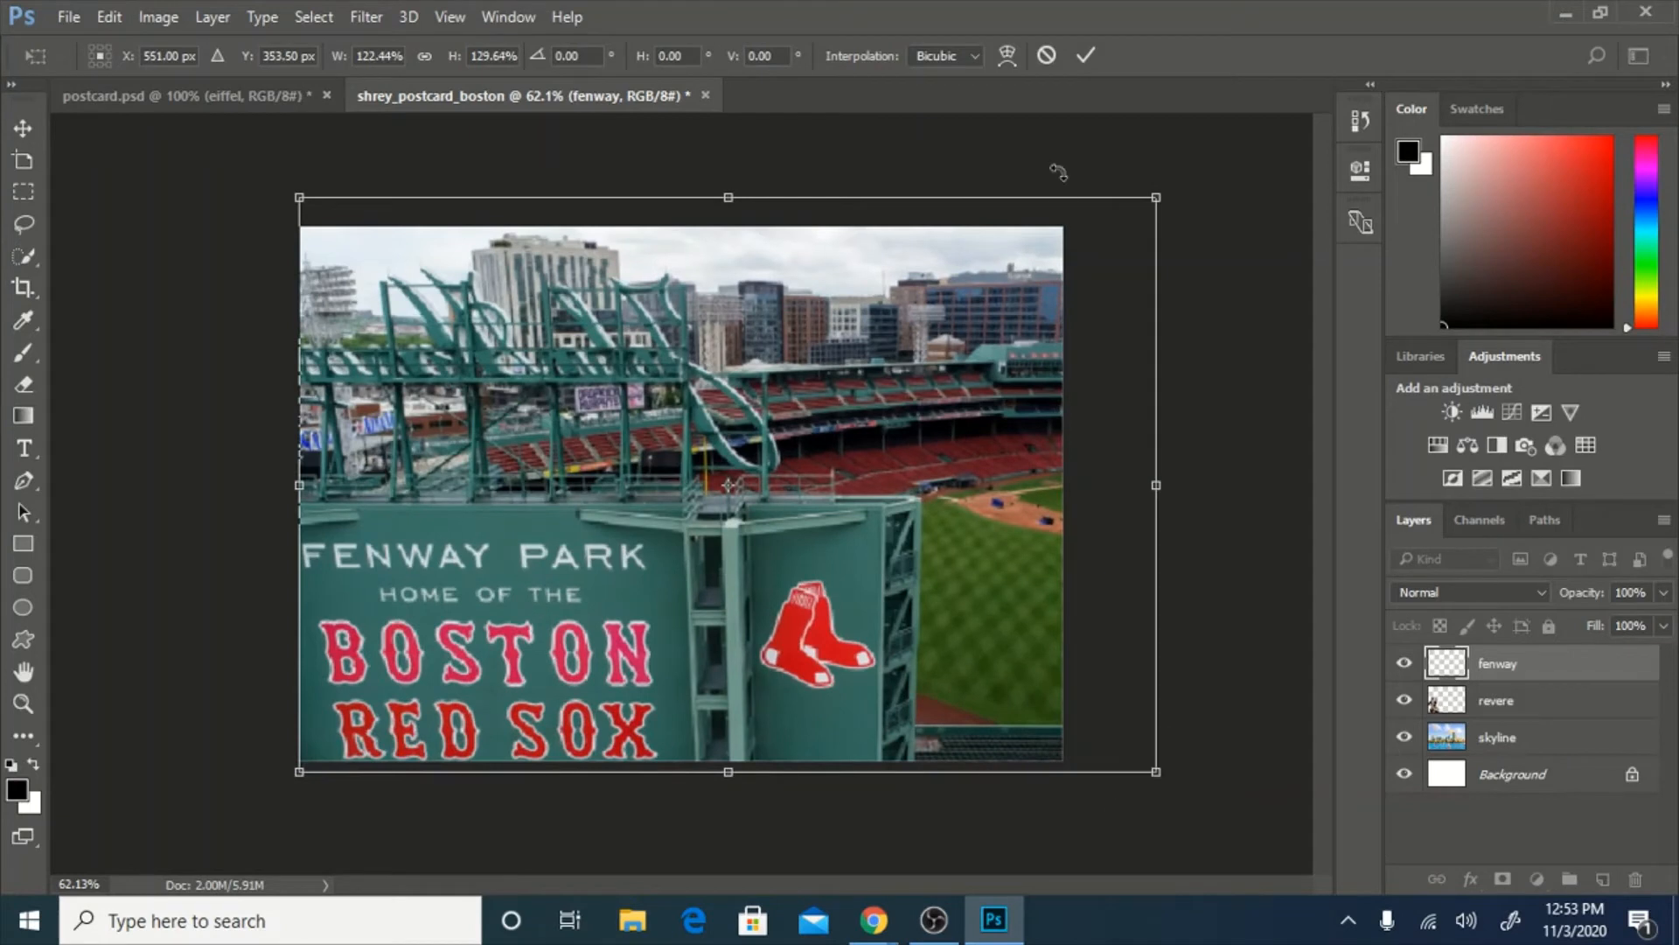
left_click(1084, 56)
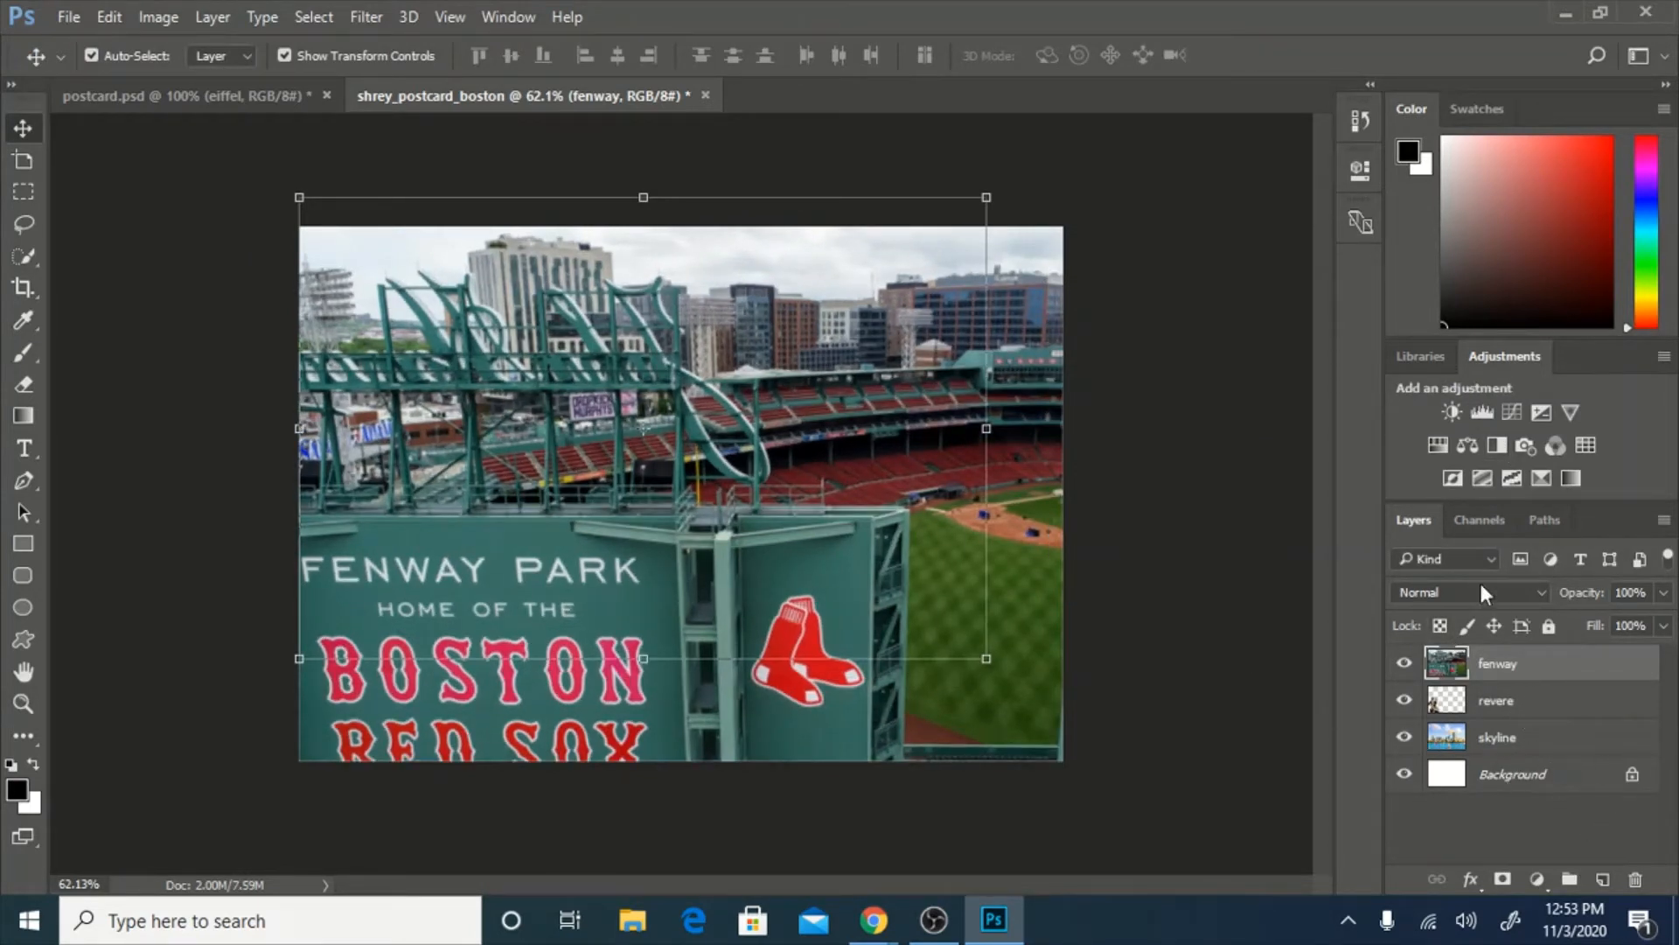
Add a layer mask to the fenway layer and get the Brush tool ready with black as the foreground color.
left_click(1503, 880)
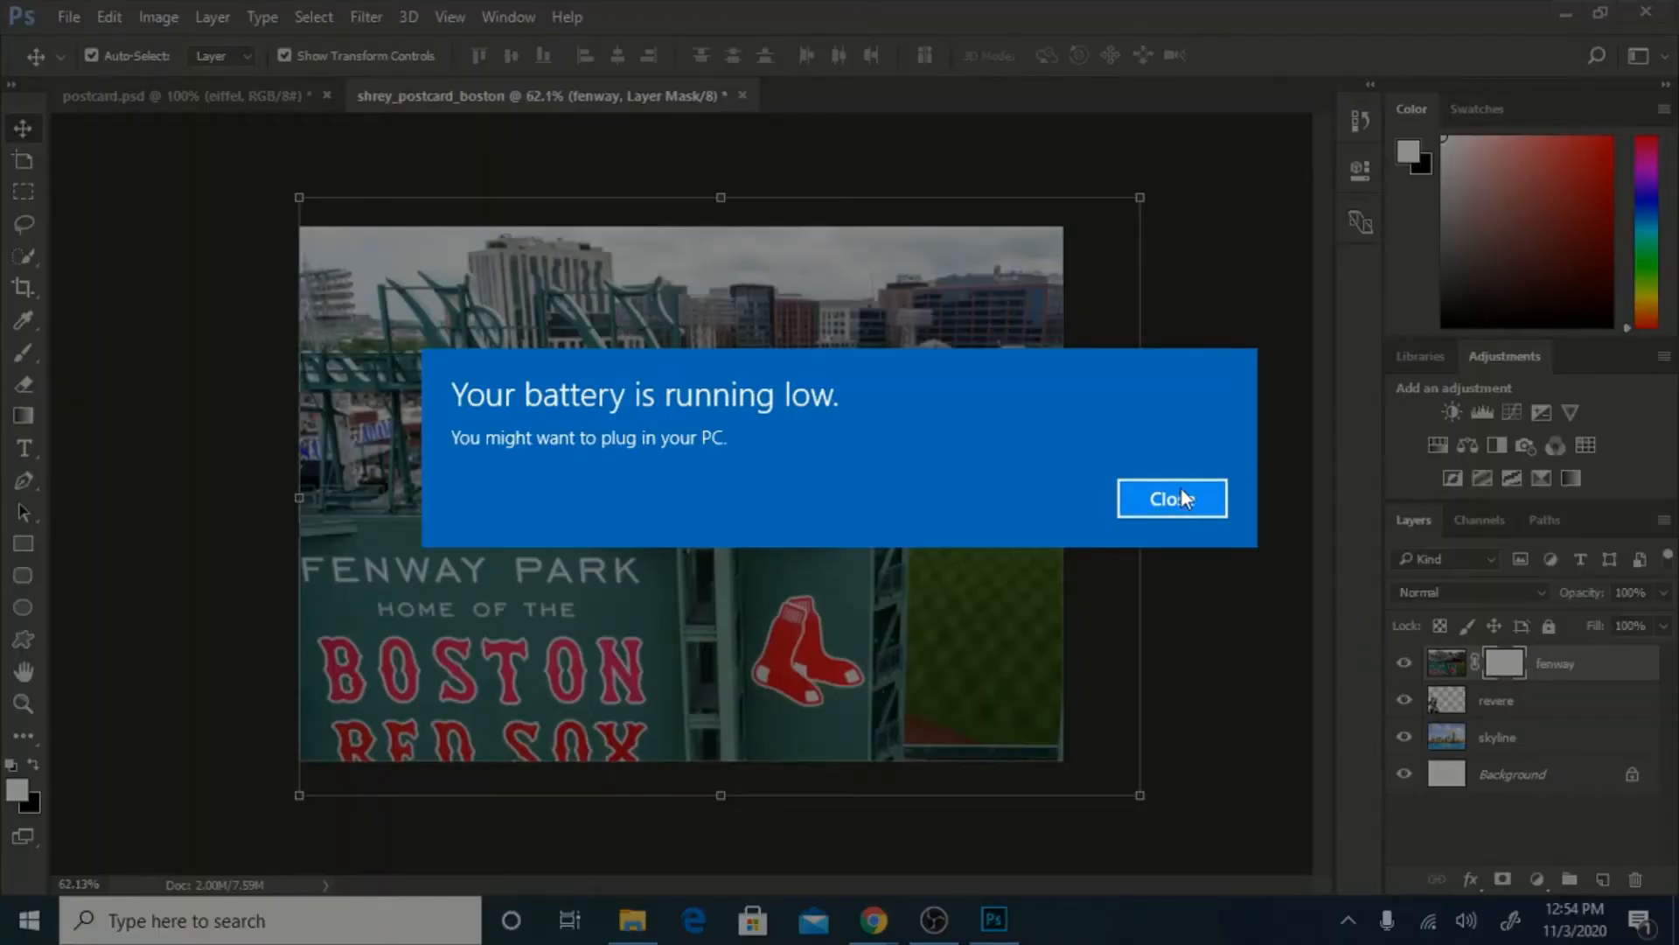
left_click(1183, 500)
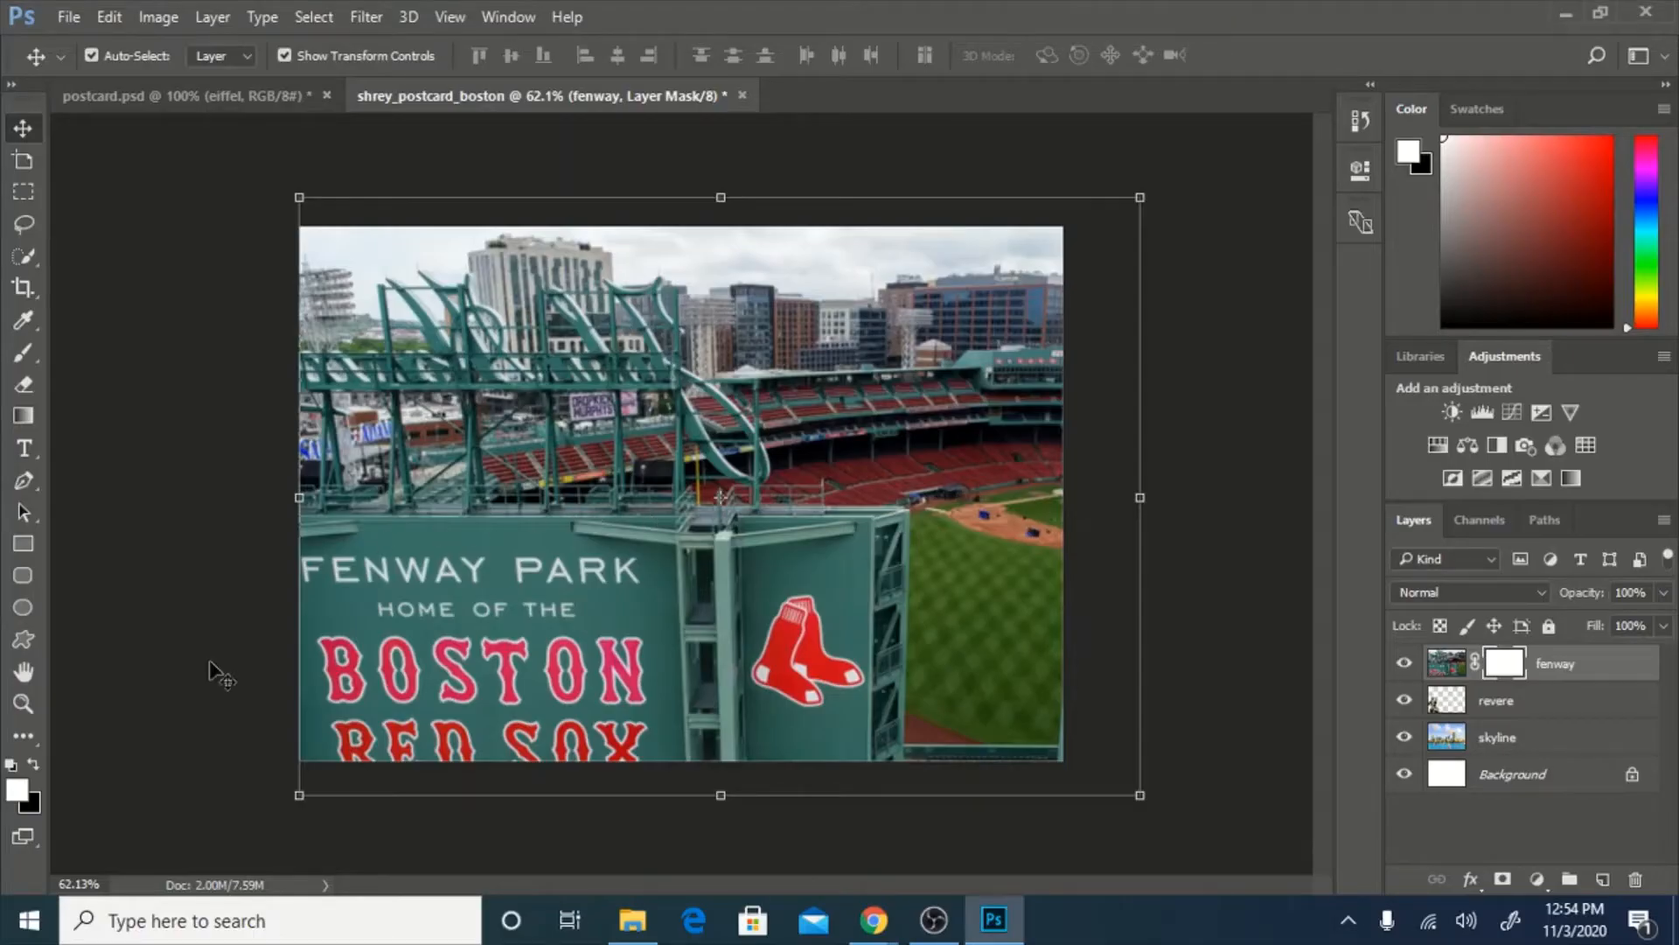
left_click(35, 764)
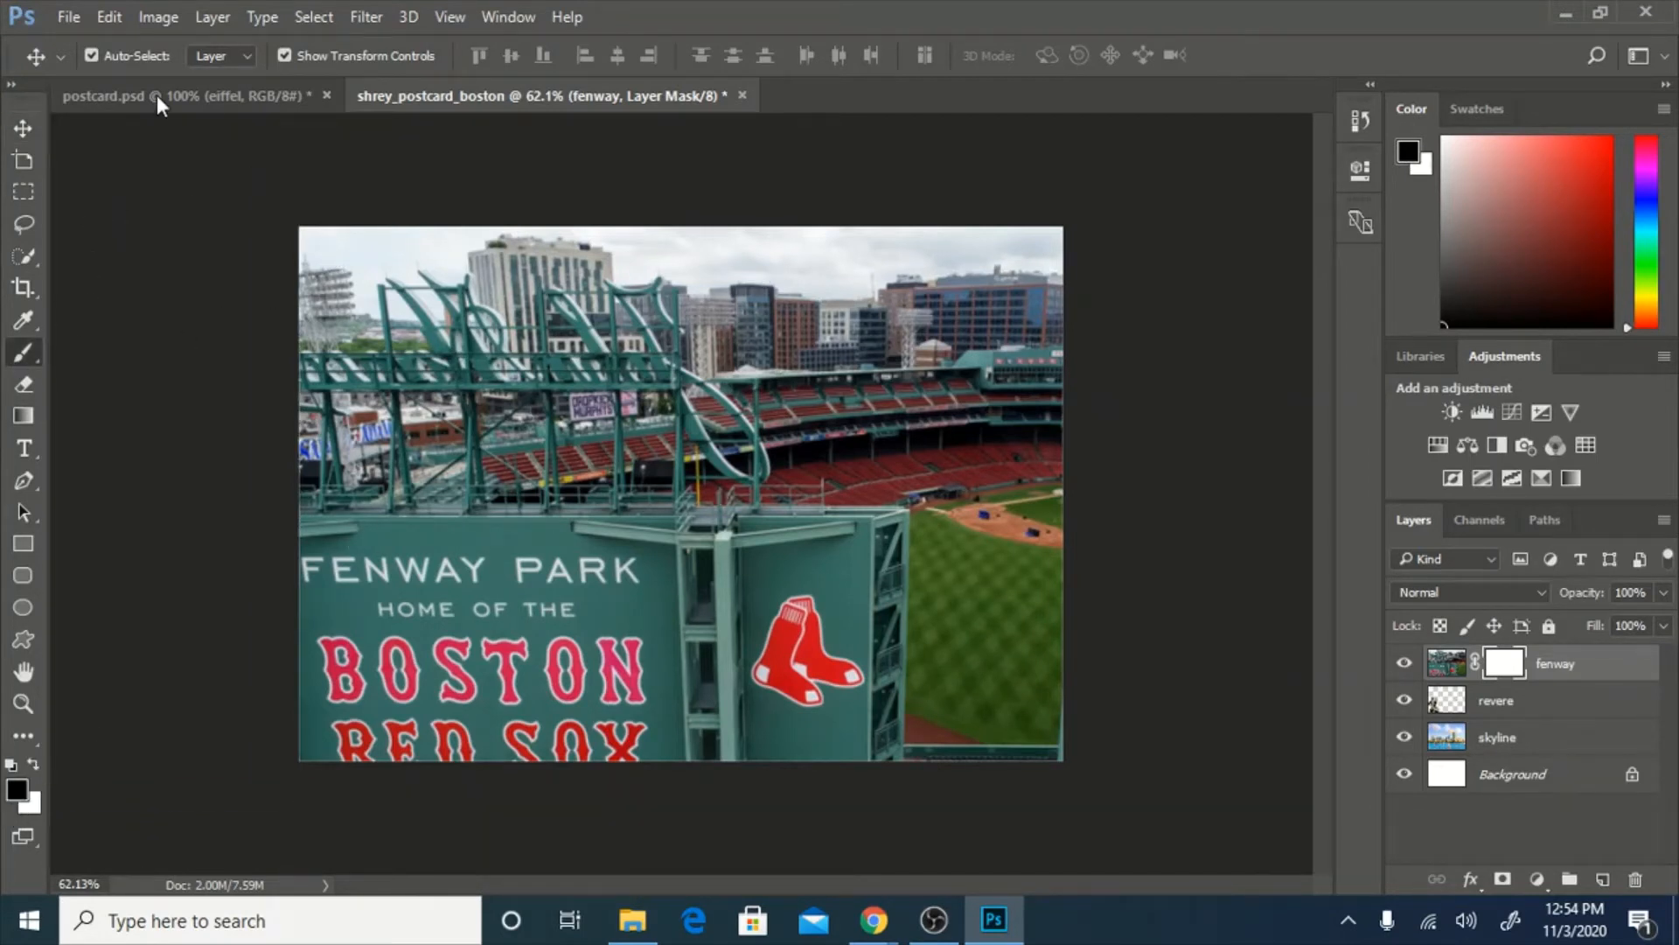
left_click(125, 54)
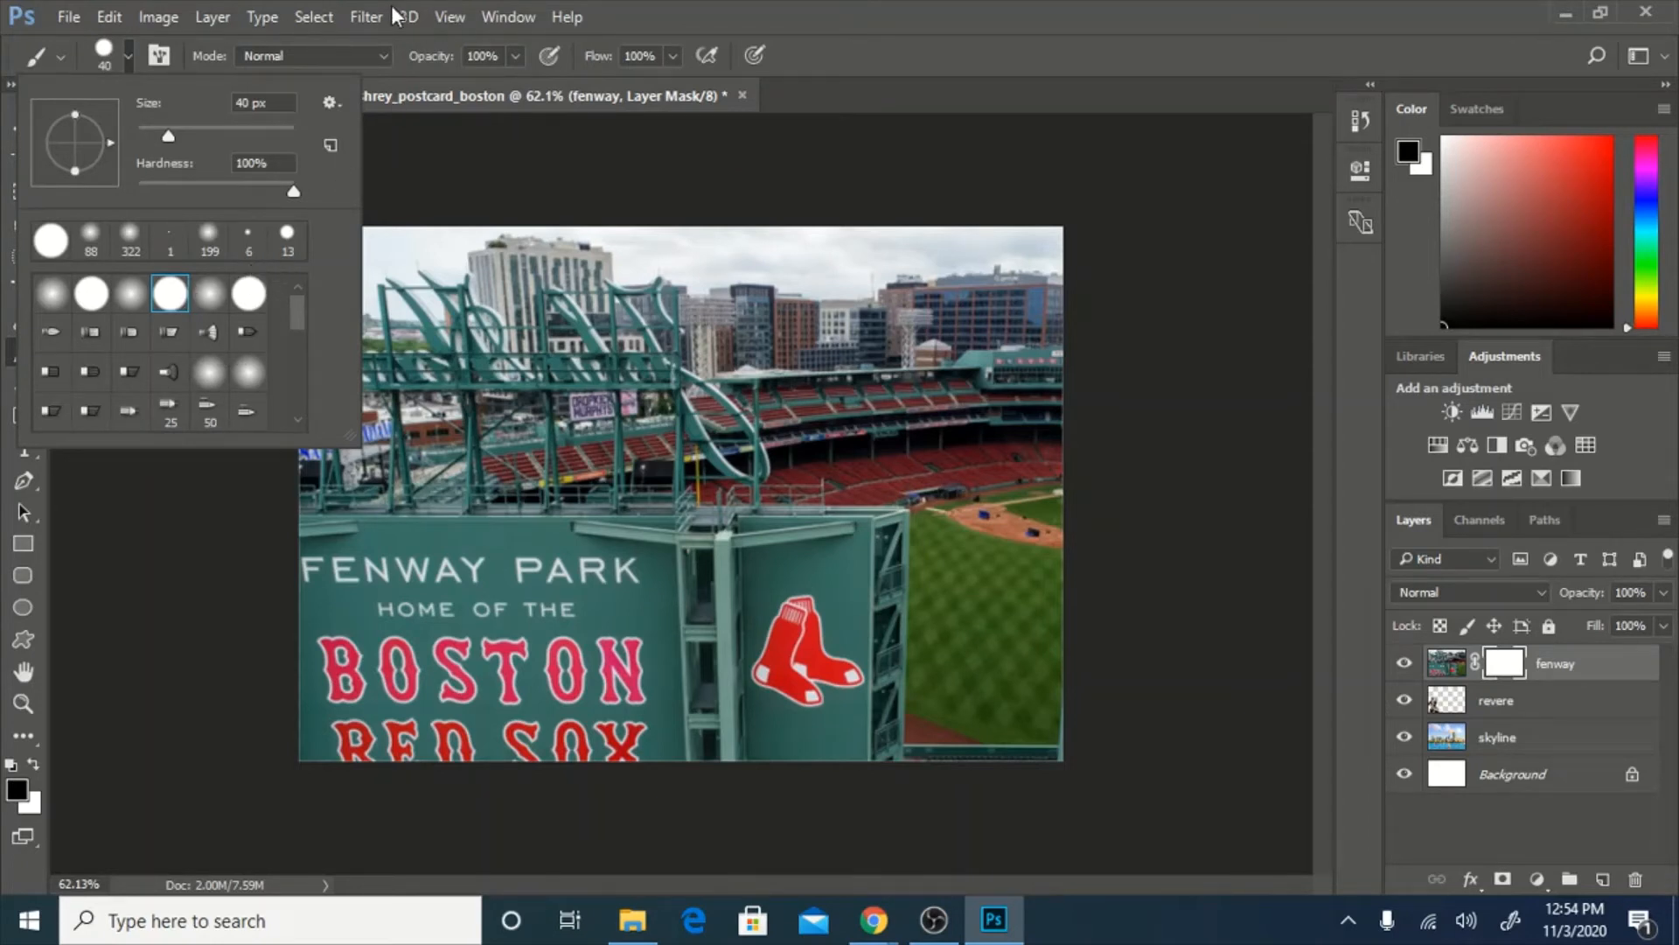
left_click(126, 56)
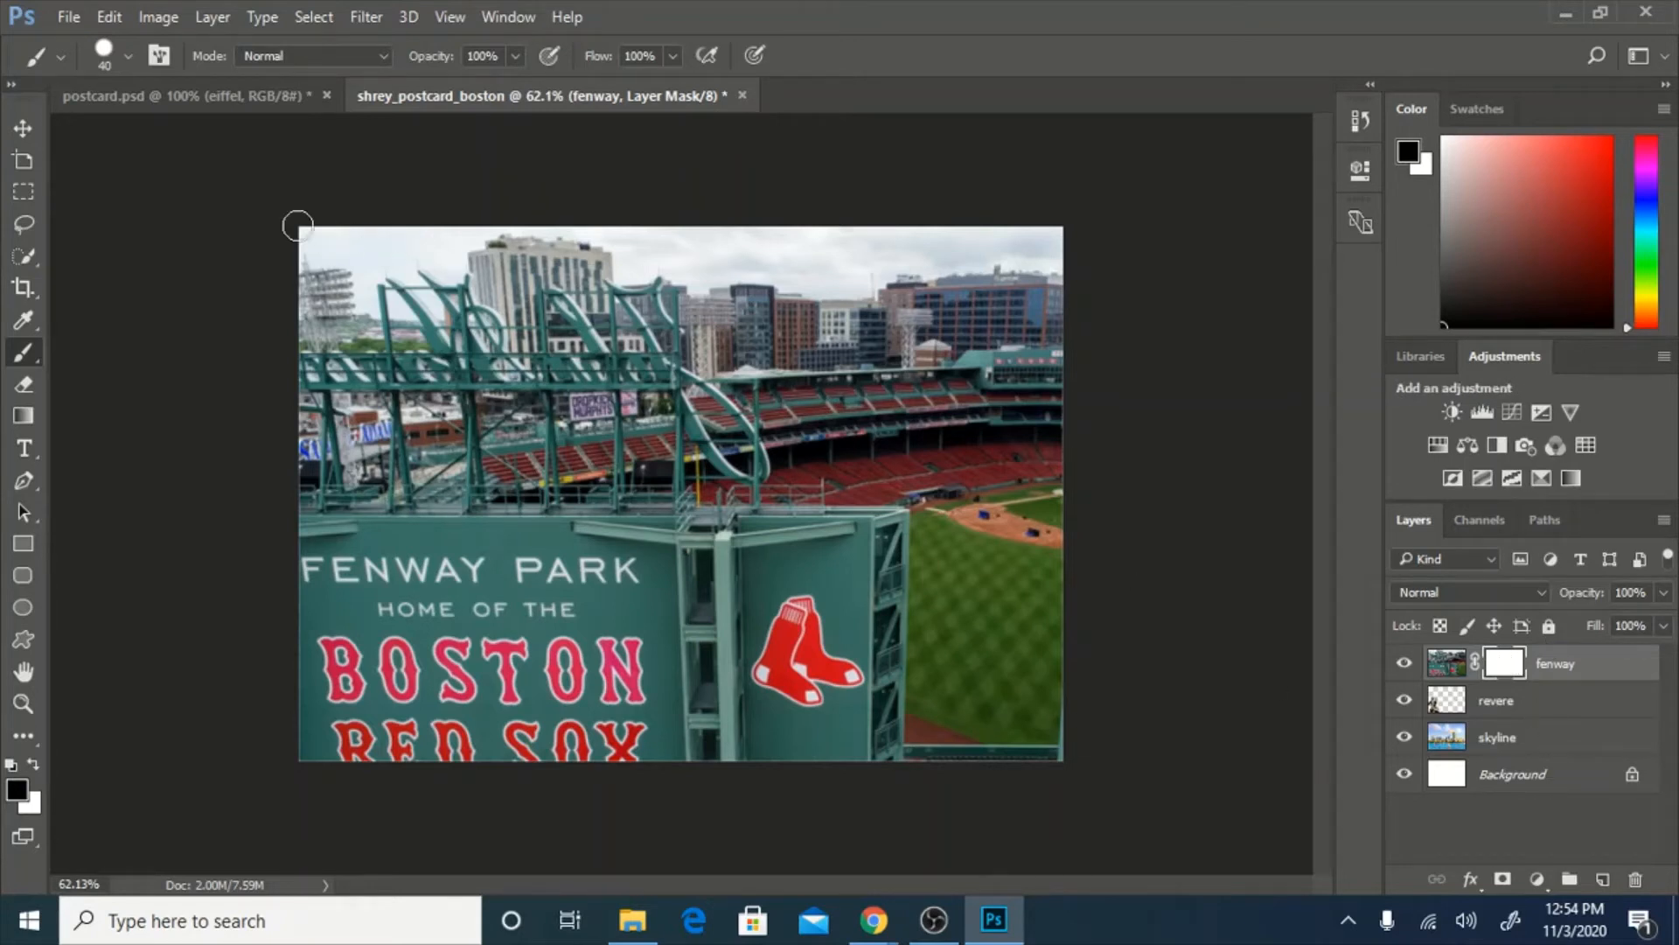
Paint black on the fenway mask with the 40 px hard brush to hide the gray sky and the buildings above the stadium.
mouse_move(291, 239)
left_mouse_down()
mouse_move(1023, 230)
mouse_move(1089, 251)
mouse_move(554, 229)
left_mouse_up()
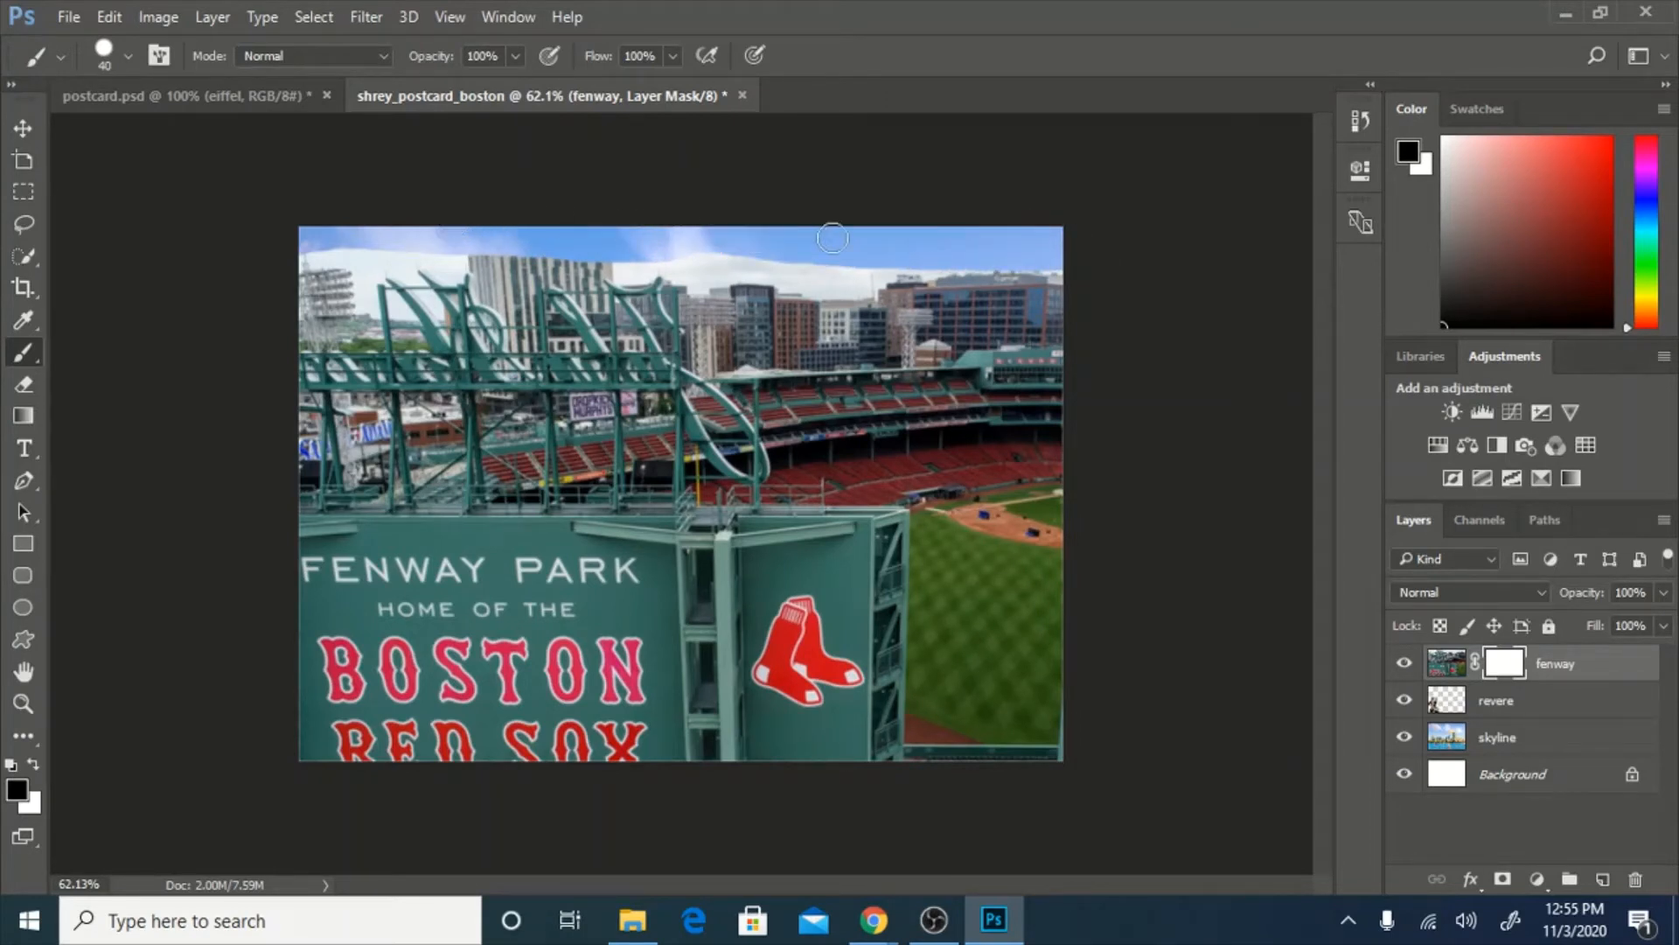
mouse_move(857, 251)
left_mouse_down()
mouse_move(281, 254)
mouse_move(796, 265)
mouse_move(833, 276)
mouse_move(733, 271)
mouse_move(883, 290)
mouse_move(959, 280)
mouse_move(848, 274)
mouse_move(1053, 273)
mouse_move(1026, 327)
mouse_move(995, 316)
mouse_move(1044, 301)
mouse_move(971, 304)
mouse_move(1002, 285)
mouse_move(1020, 289)
mouse_move(912, 309)
mouse_move(1061, 334)
left_mouse_up()
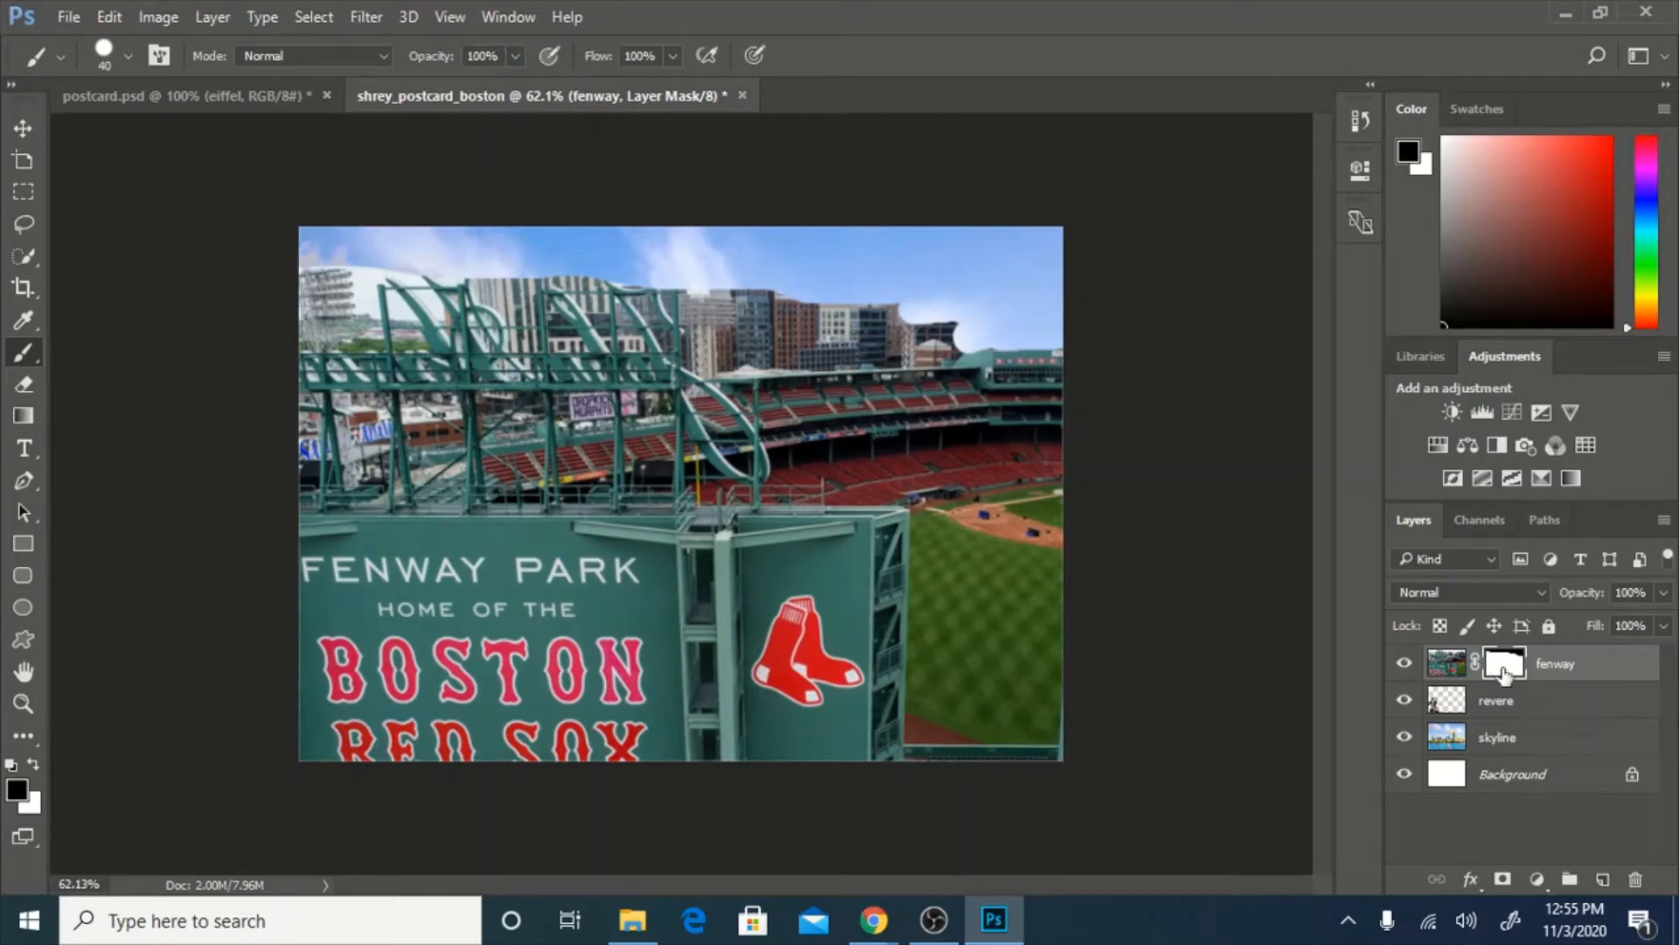
mouse_move(958, 300)
left_mouse_down()
mouse_move(943, 329)
mouse_move(866, 312)
mouse_move(979, 330)
mouse_move(910, 350)
mouse_move(948, 349)
mouse_move(843, 352)
mouse_move(818, 344)
mouse_move(845, 333)
mouse_move(750, 296)
mouse_move(877, 345)
mouse_move(814, 351)
mouse_move(697, 297)
mouse_move(717, 338)
mouse_move(906, 356)
mouse_move(802, 344)
mouse_move(717, 296)
left_mouse_up()
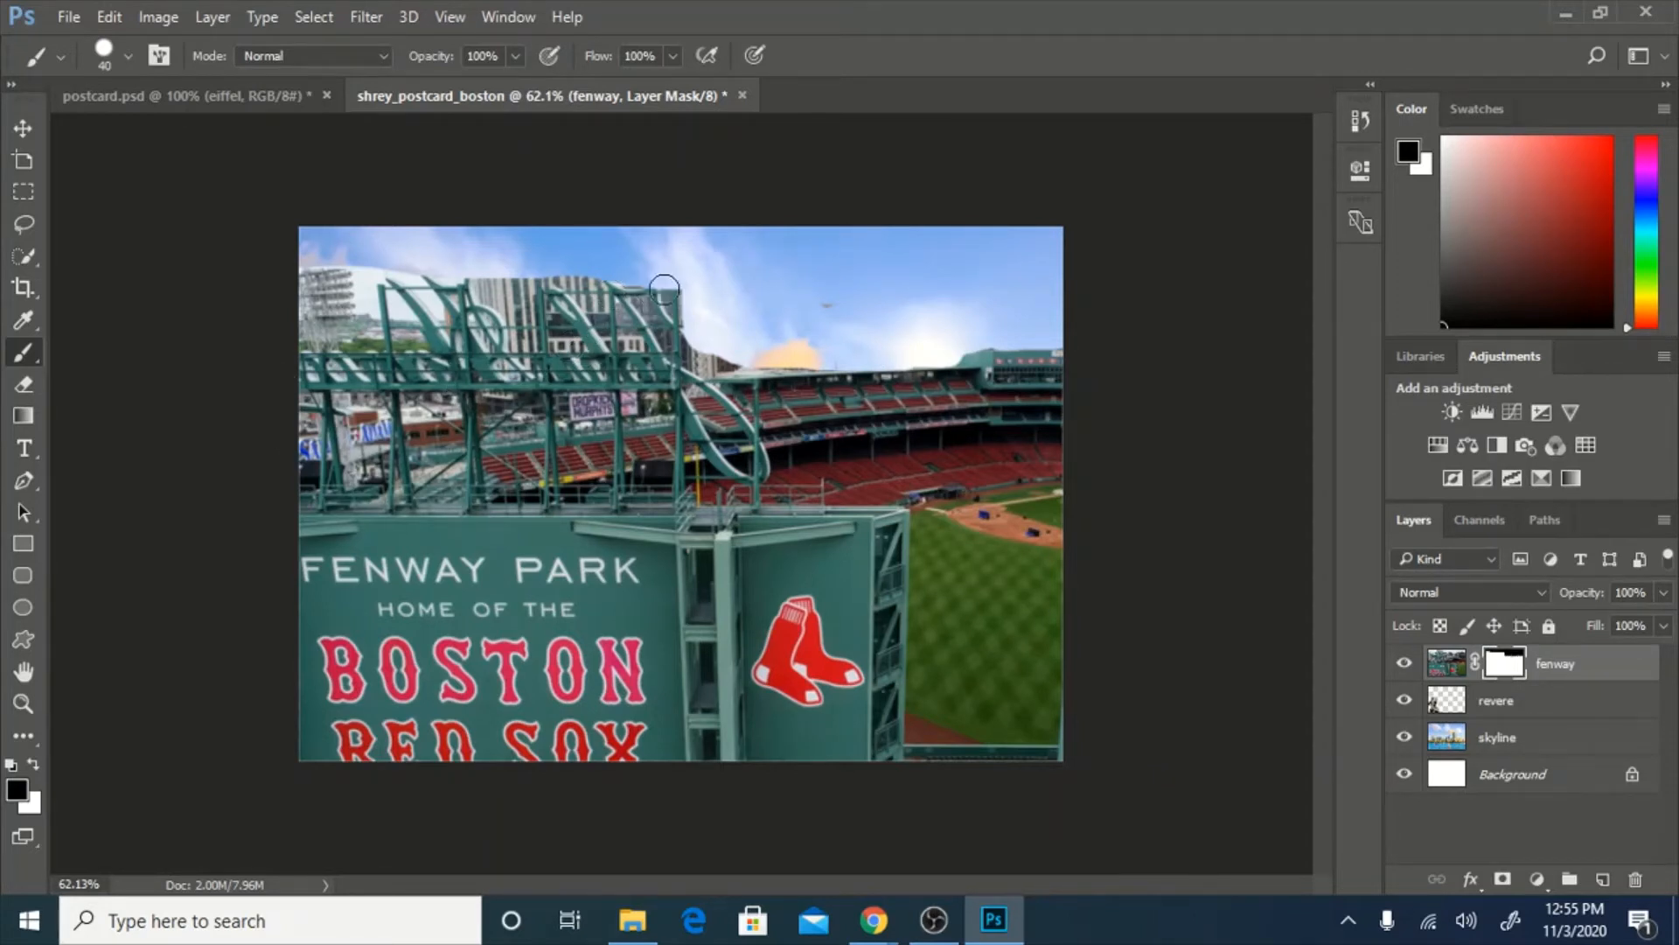
mouse_move(674, 302)
left_mouse_down()
mouse_move(367, 280)
mouse_move(660, 295)
mouse_move(435, 332)
mouse_move(733, 331)
mouse_move(380, 334)
mouse_move(450, 322)
mouse_move(689, 353)
mouse_move(450, 368)
left_mouse_up()
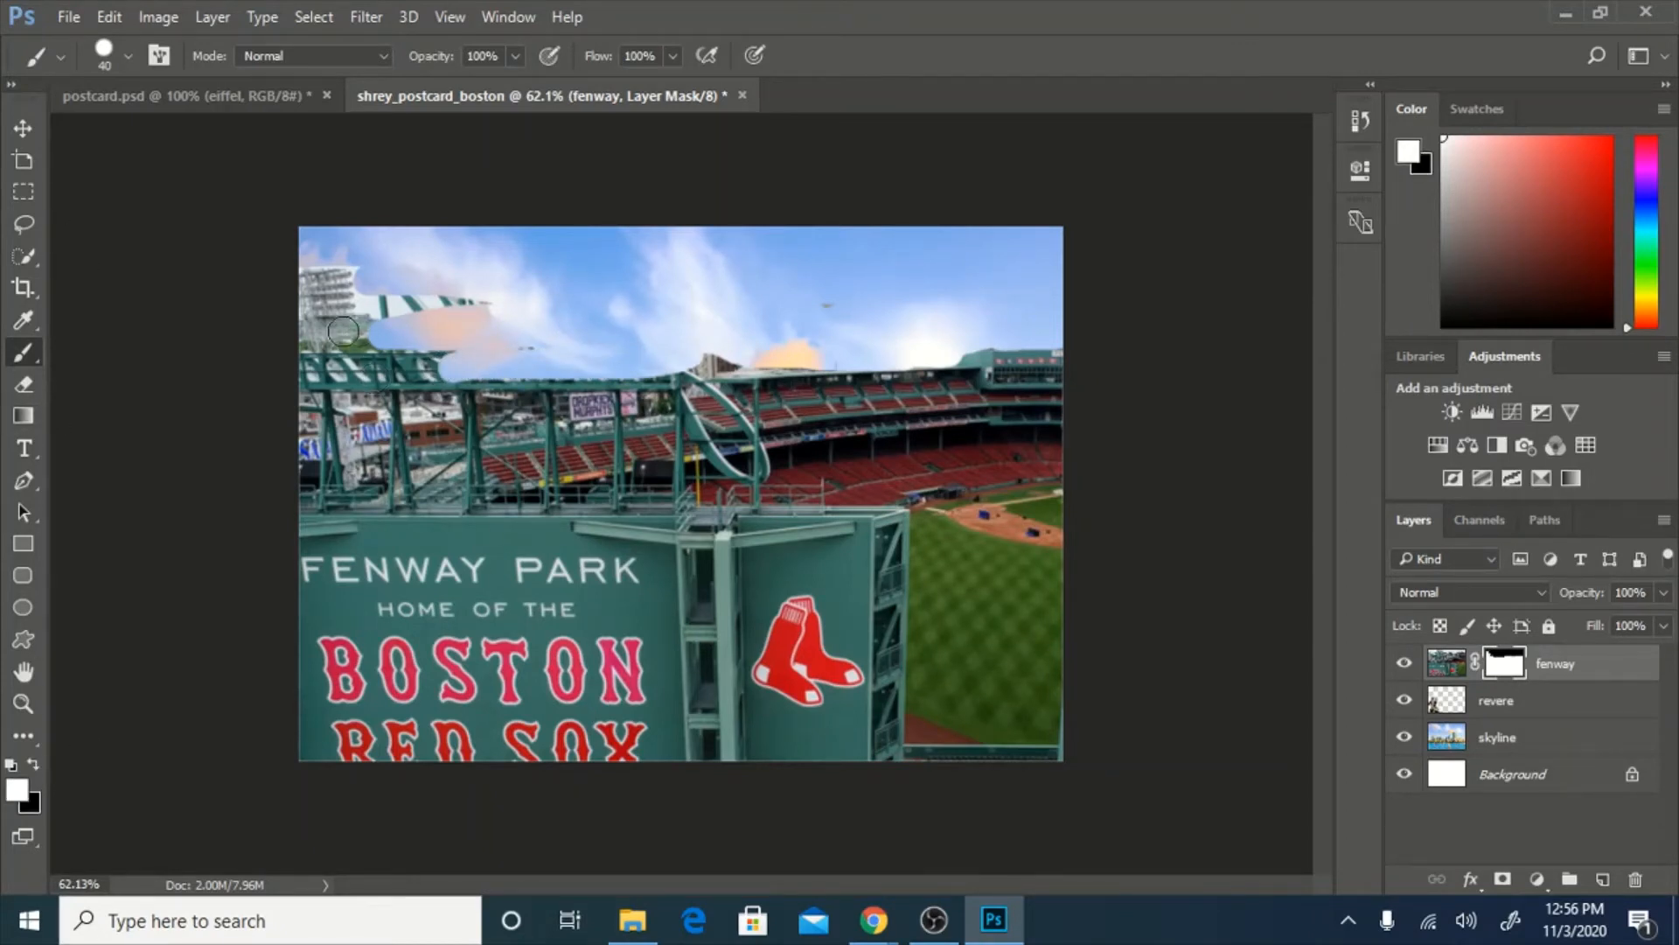
Paint white on the fenway mask to bring back the green sign frame and the buildings around it.
mouse_move(343, 331)
left_mouse_down()
mouse_move(422, 305)
mouse_move(625, 293)
mouse_move(800, 305)
mouse_move(343, 331)
mouse_move(824, 327)
mouse_move(704, 352)
mouse_move(413, 364)
mouse_move(737, 374)
left_mouse_up()
mouse_move(583, 372)
left_mouse_down()
mouse_move(375, 282)
mouse_move(750, 288)
left_mouse_up()
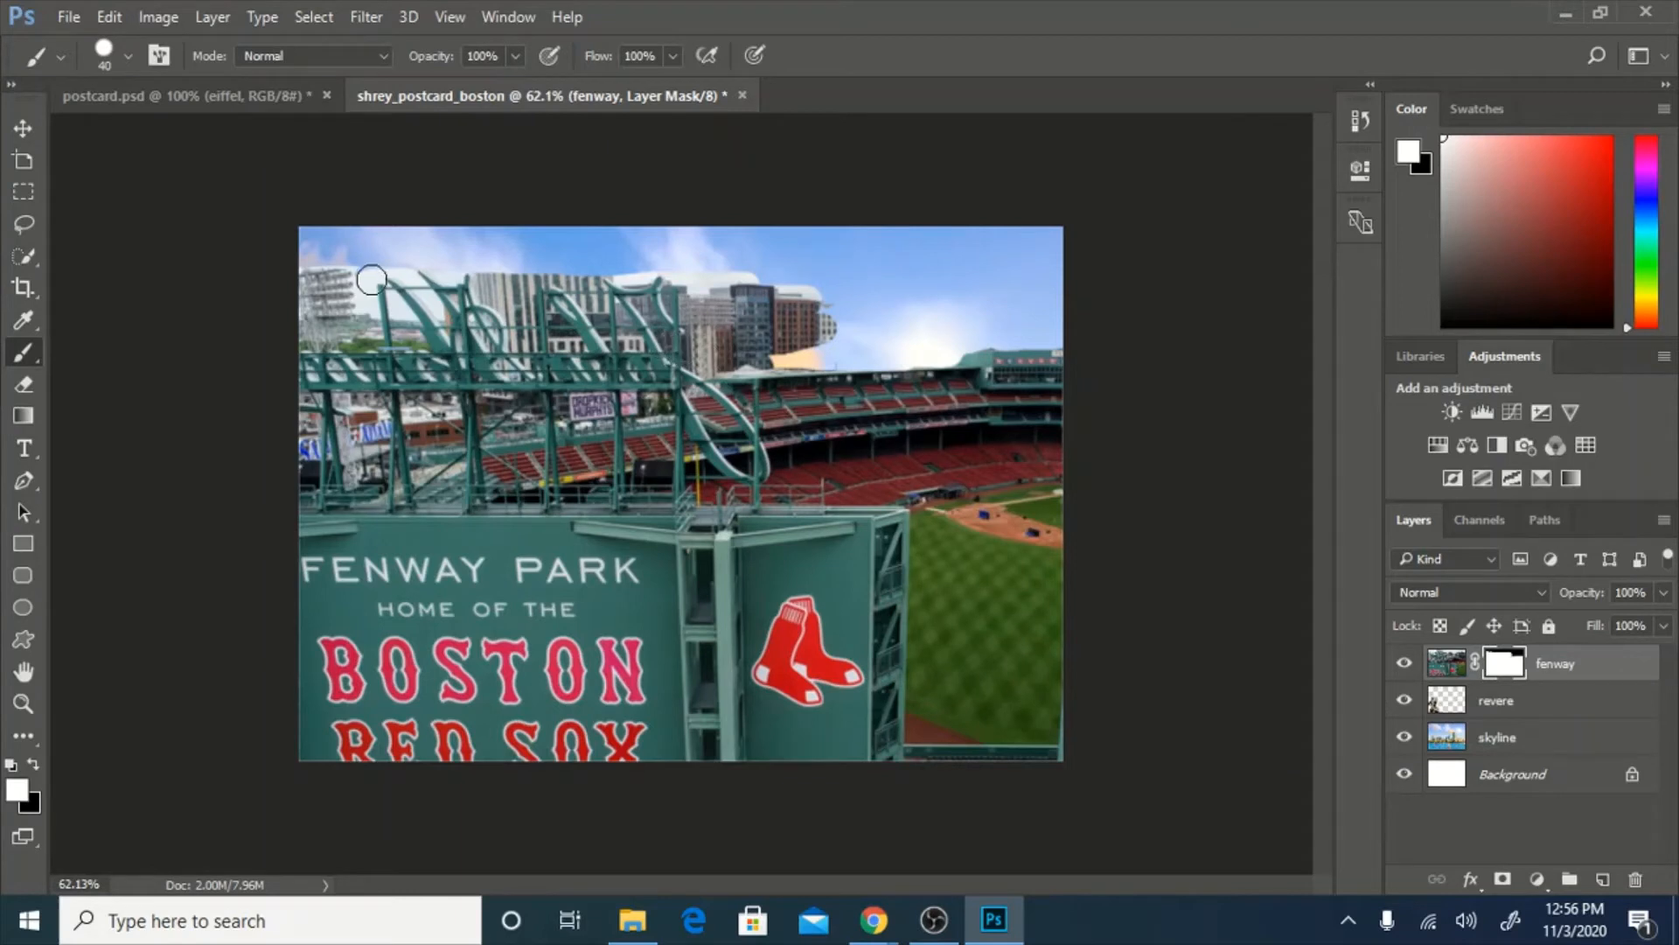
left_click_drag(372, 278, 533, 277)
mouse_move(688, 281)
left_mouse_down()
mouse_move(809, 295)
mouse_move(825, 320)
mouse_move(820, 348)
mouse_move(769, 361)
left_mouse_up()
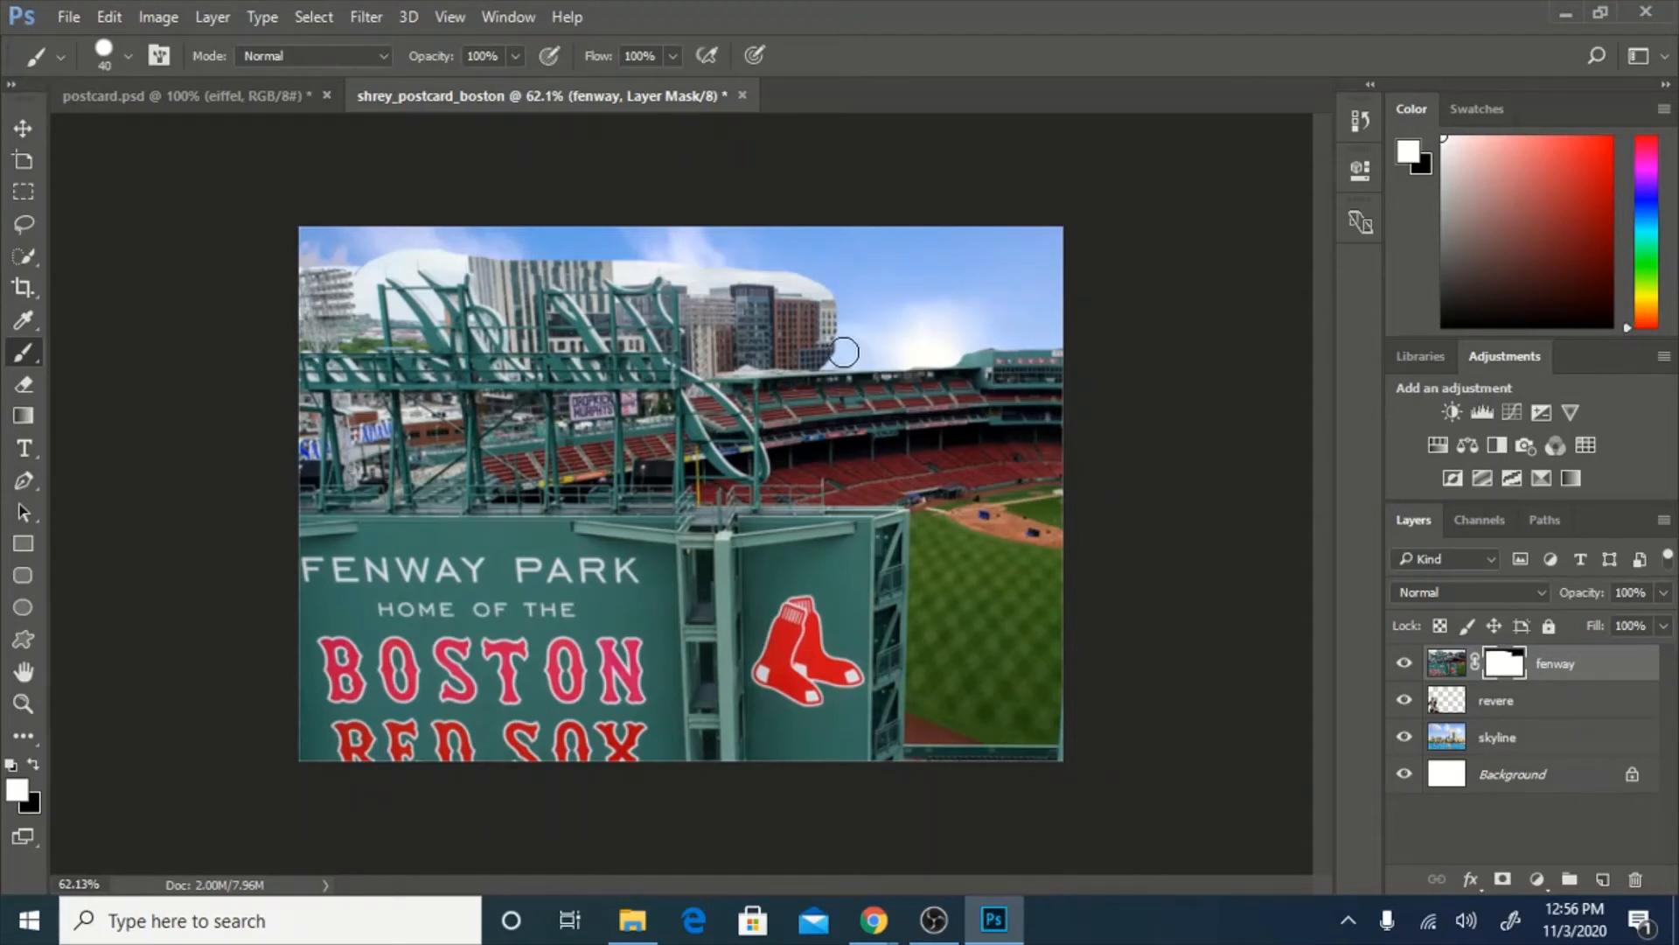
Paint black on the fenway mask again to hide the light tower, gray sky and buildings around the sign frame.
left_click(32, 762)
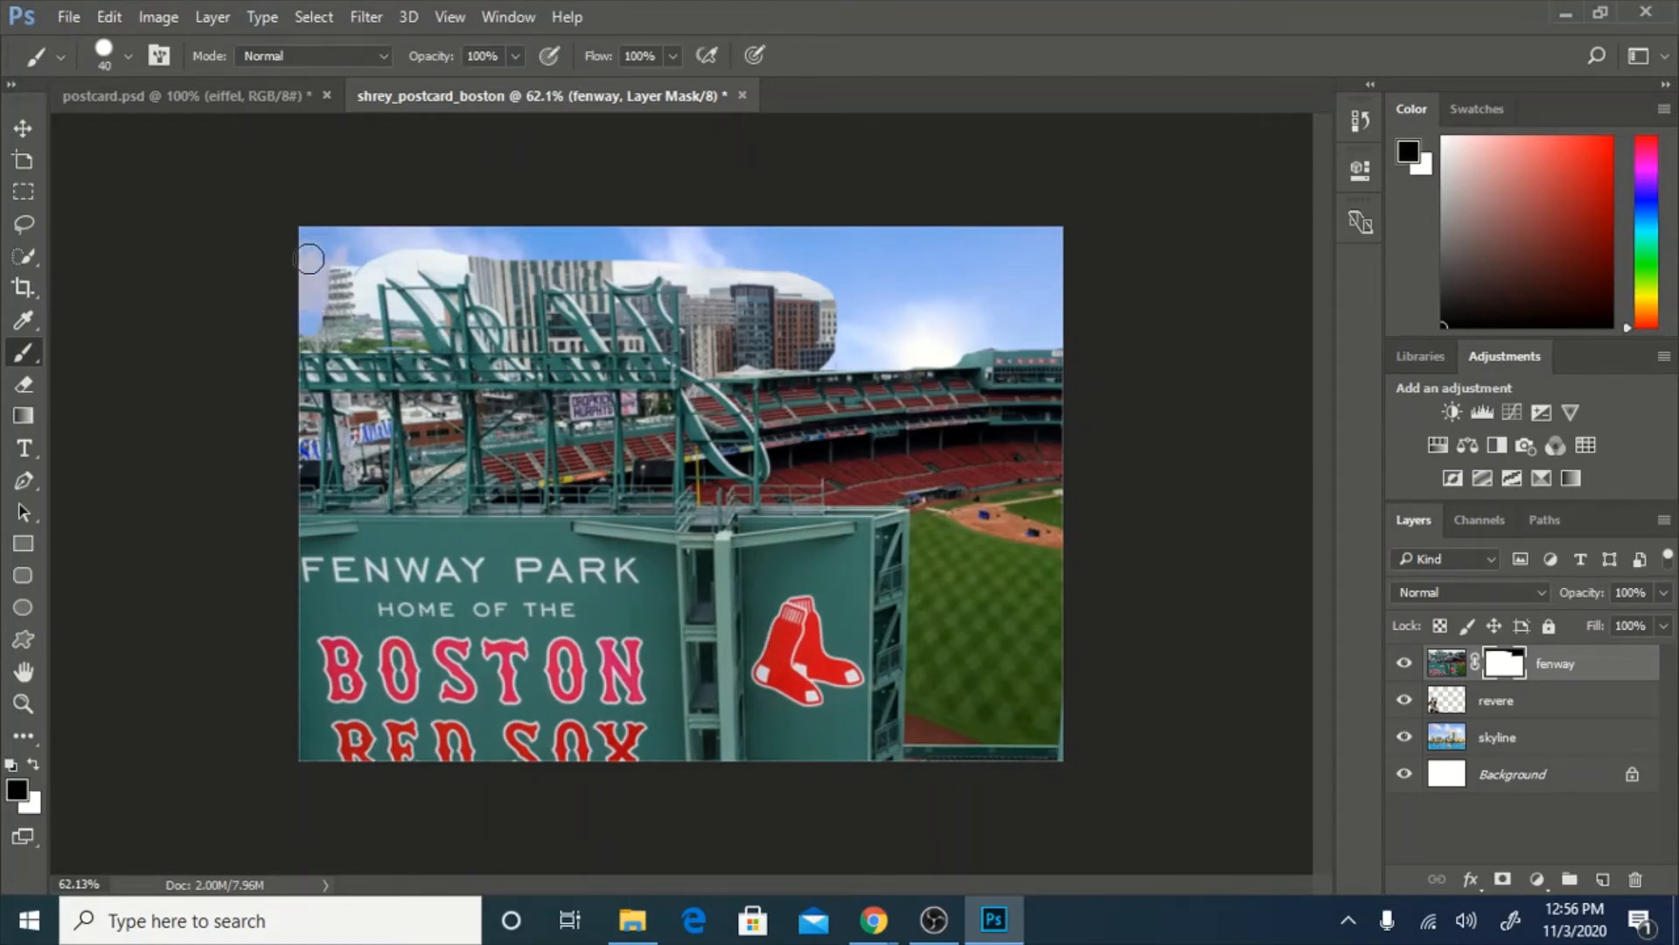
mouse_move(718, 253)
left_mouse_down()
mouse_move(836, 304)
mouse_move(835, 342)
mouse_move(784, 357)
mouse_move(836, 357)
mouse_move(807, 280)
left_mouse_up()
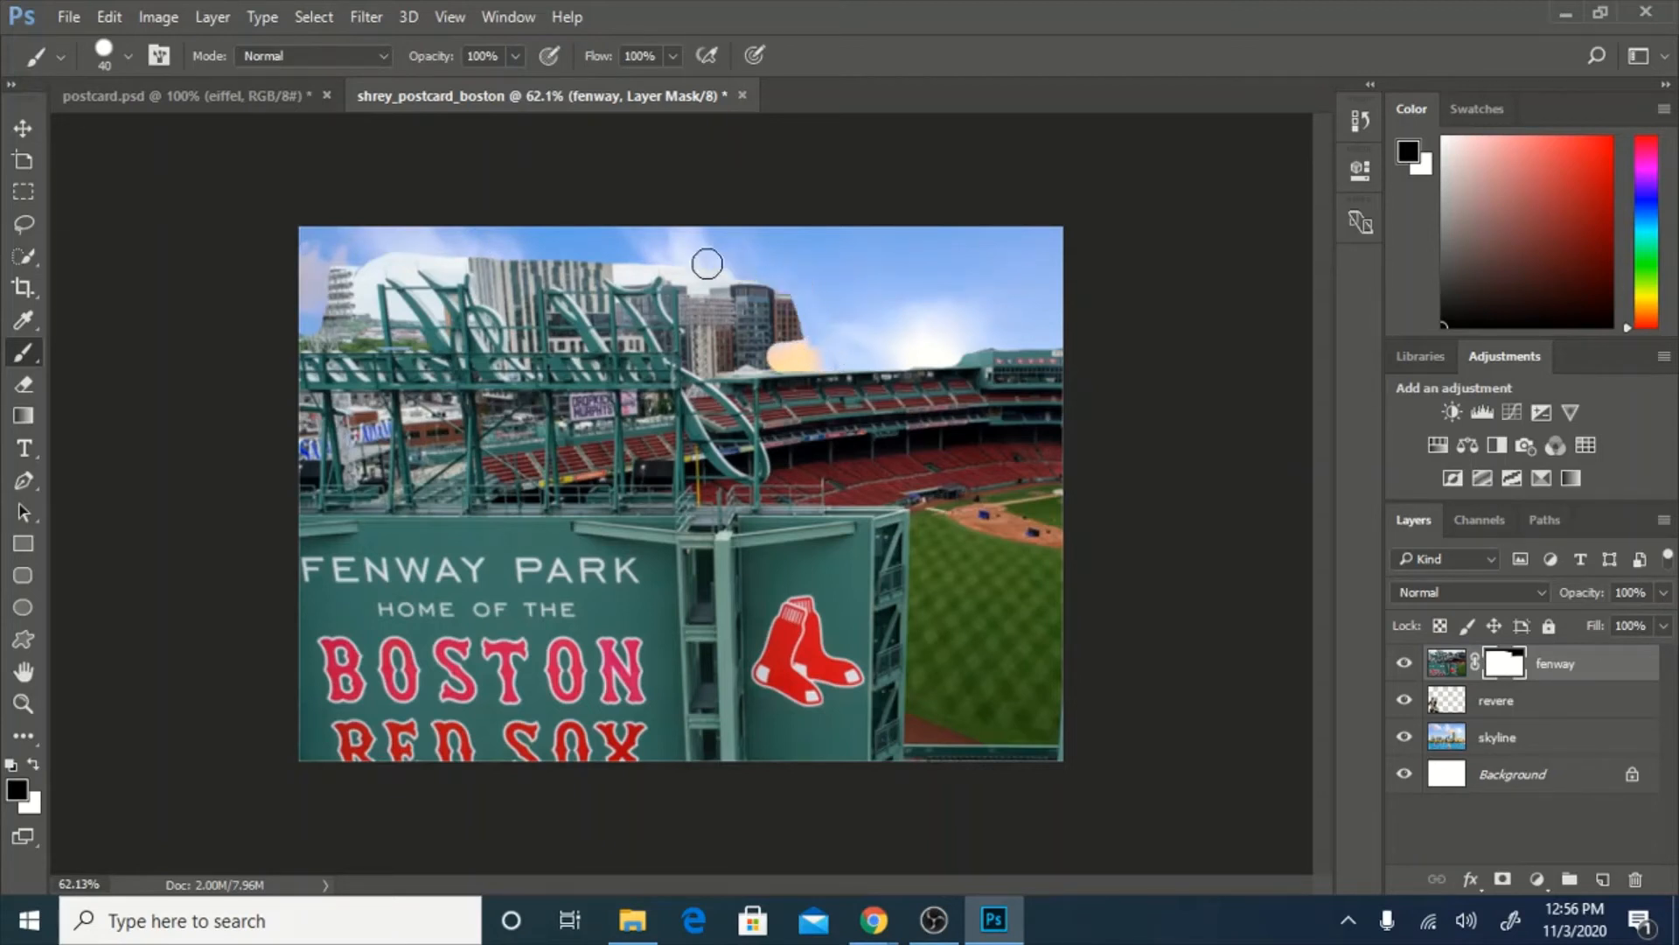
mouse_move(341, 290)
left_mouse_down()
mouse_move(309, 337)
mouse_move(346, 315)
mouse_move(363, 258)
mouse_move(378, 256)
mouse_move(359, 335)
mouse_move(338, 335)
mouse_move(364, 333)
mouse_move(371, 265)
mouse_move(452, 257)
mouse_move(690, 264)
mouse_move(701, 342)
mouse_move(709, 282)
mouse_move(815, 330)
mouse_move(802, 354)
mouse_move(779, 321)
mouse_move(730, 307)
mouse_move(815, 356)
mouse_move(705, 356)
mouse_move(720, 335)
mouse_move(719, 364)
mouse_move(977, 350)
left_mouse_up()
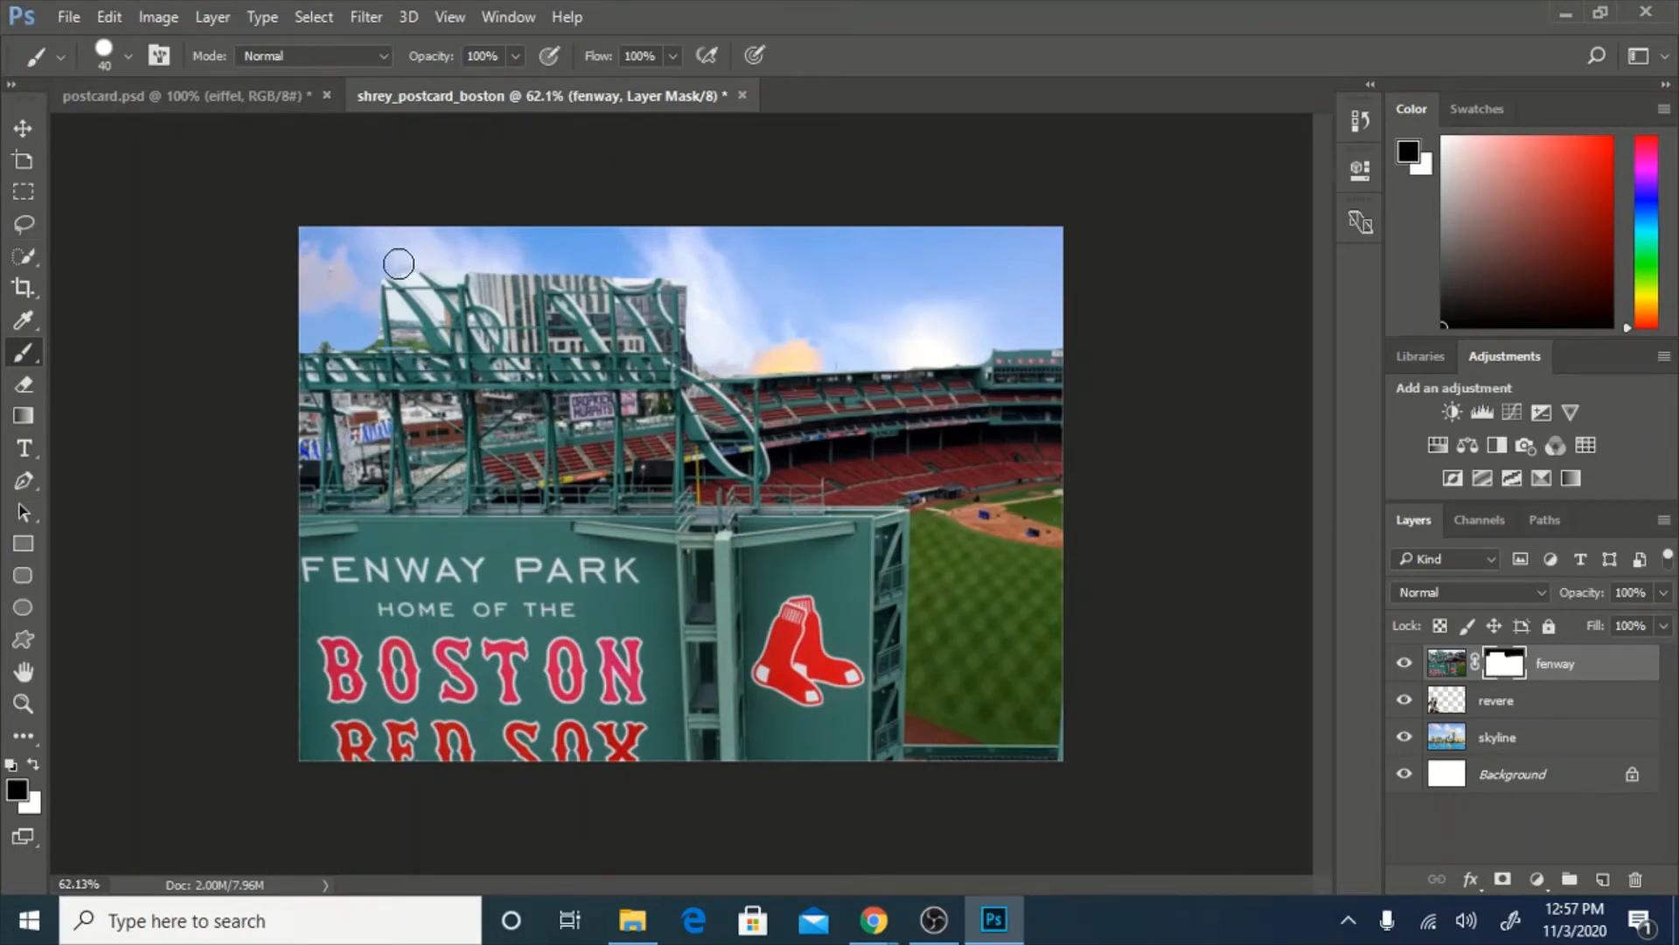
mouse_move(484, 245)
left_mouse_down()
mouse_move(499, 291)
mouse_move(559, 264)
mouse_move(588, 274)
mouse_move(520, 248)
mouse_move(517, 310)
mouse_move(527, 273)
mouse_move(591, 278)
left_mouse_up()
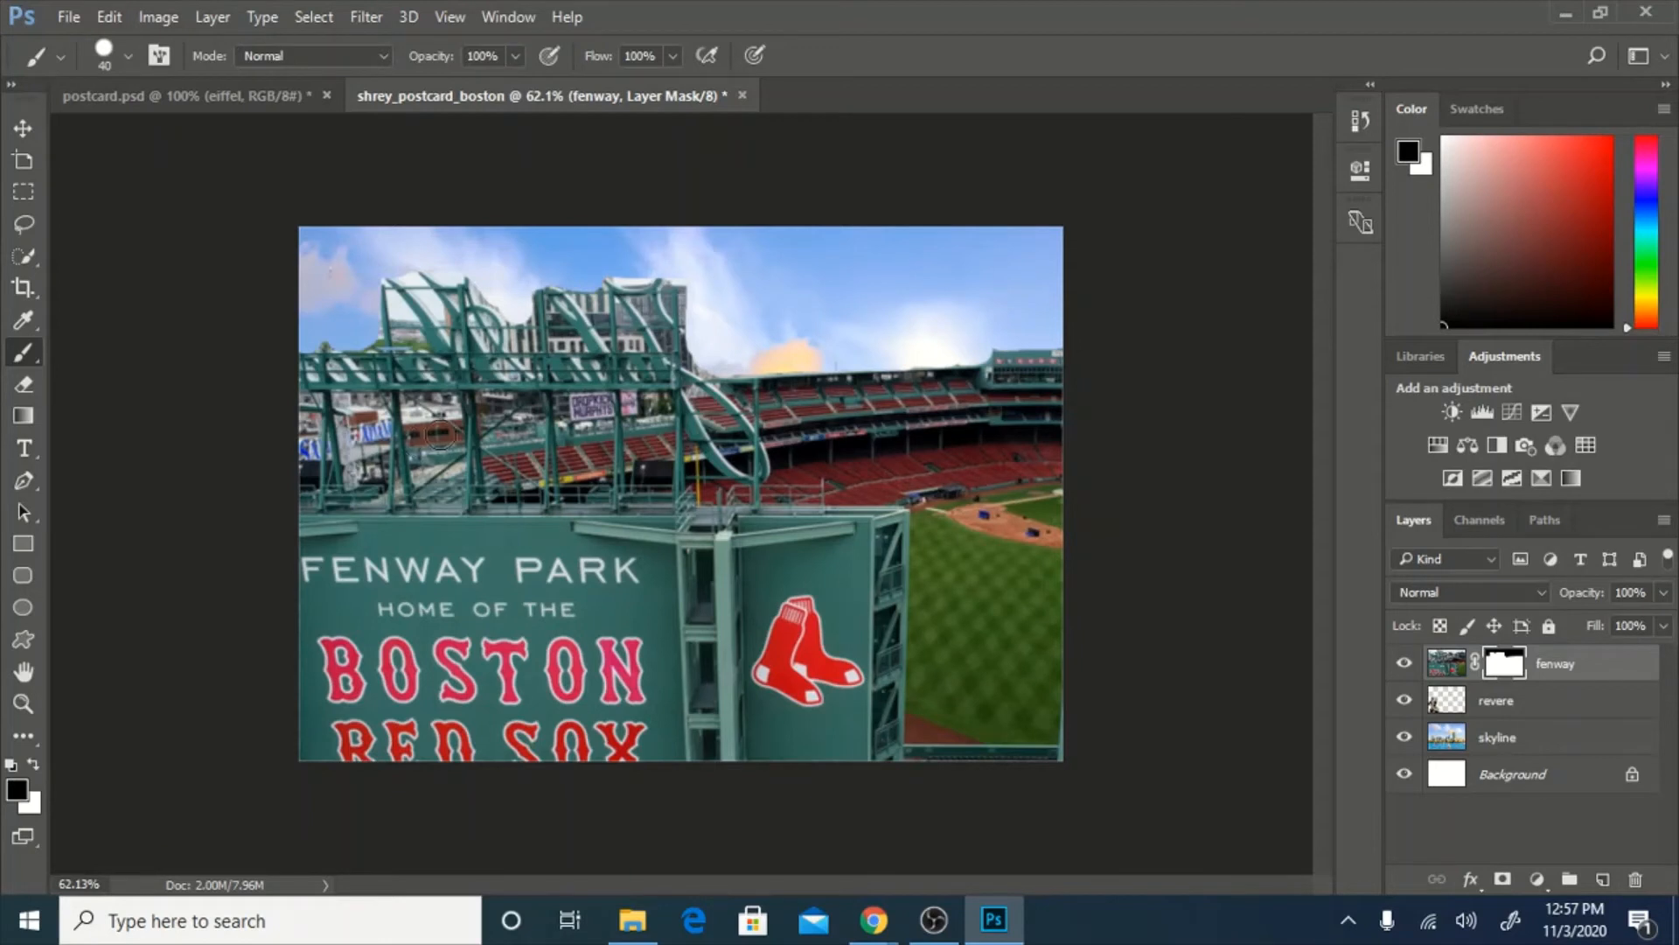
Switch to a soft round brush with 0% hardness and set its size to 432 px.
left_click(128, 52)
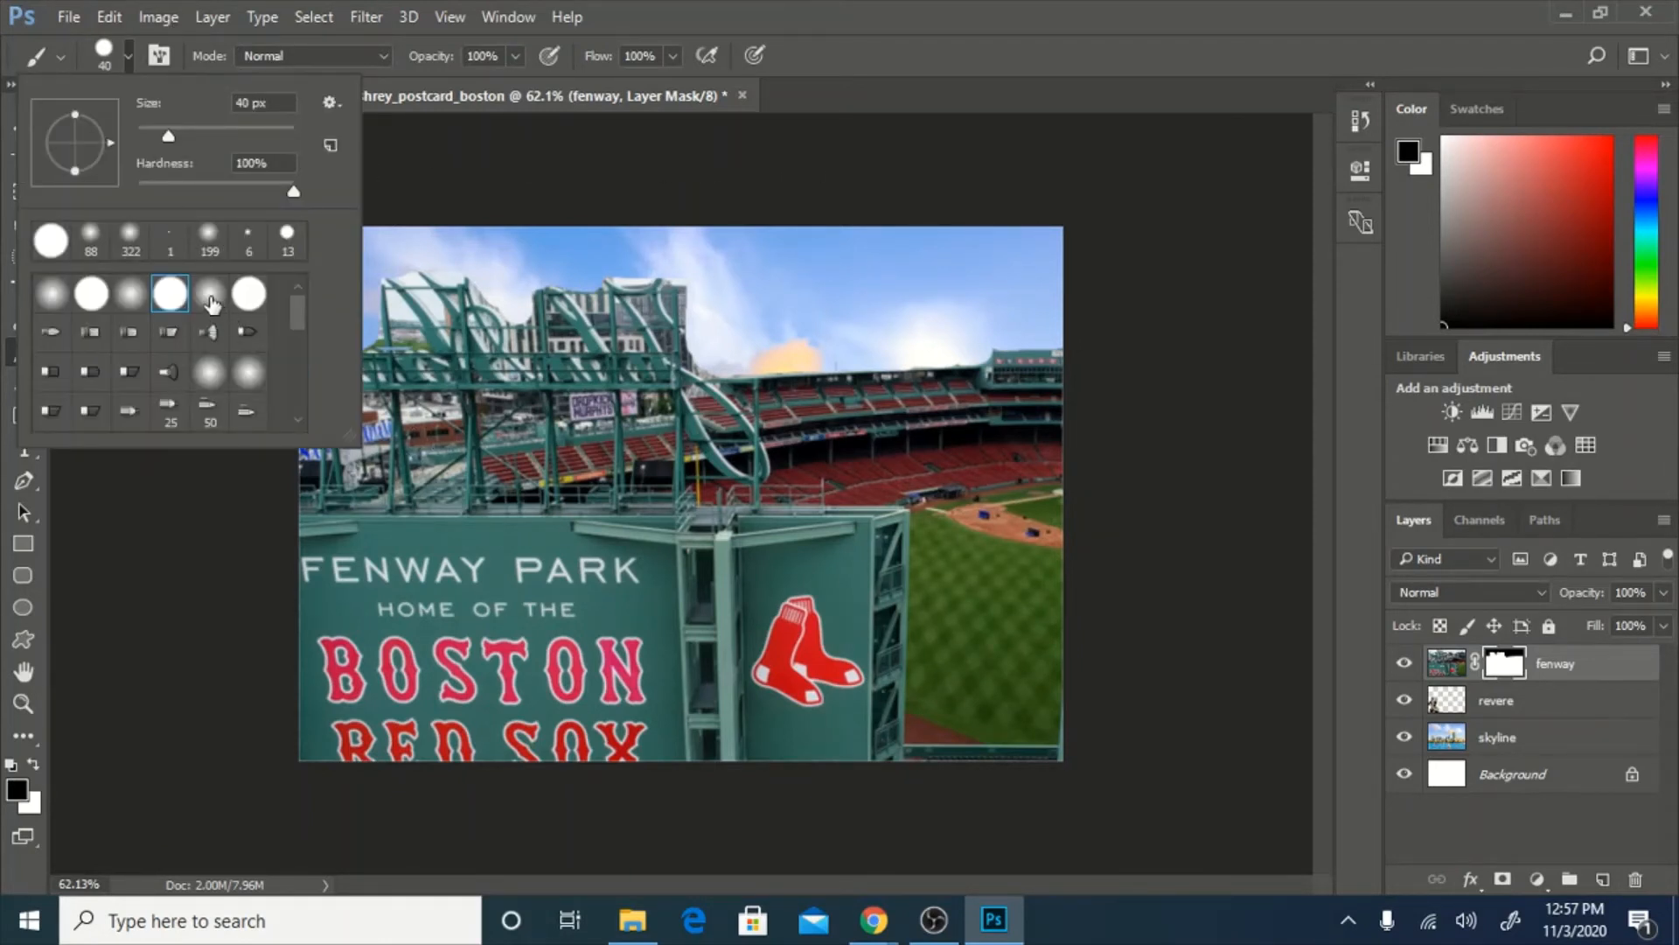
left_click(130, 296)
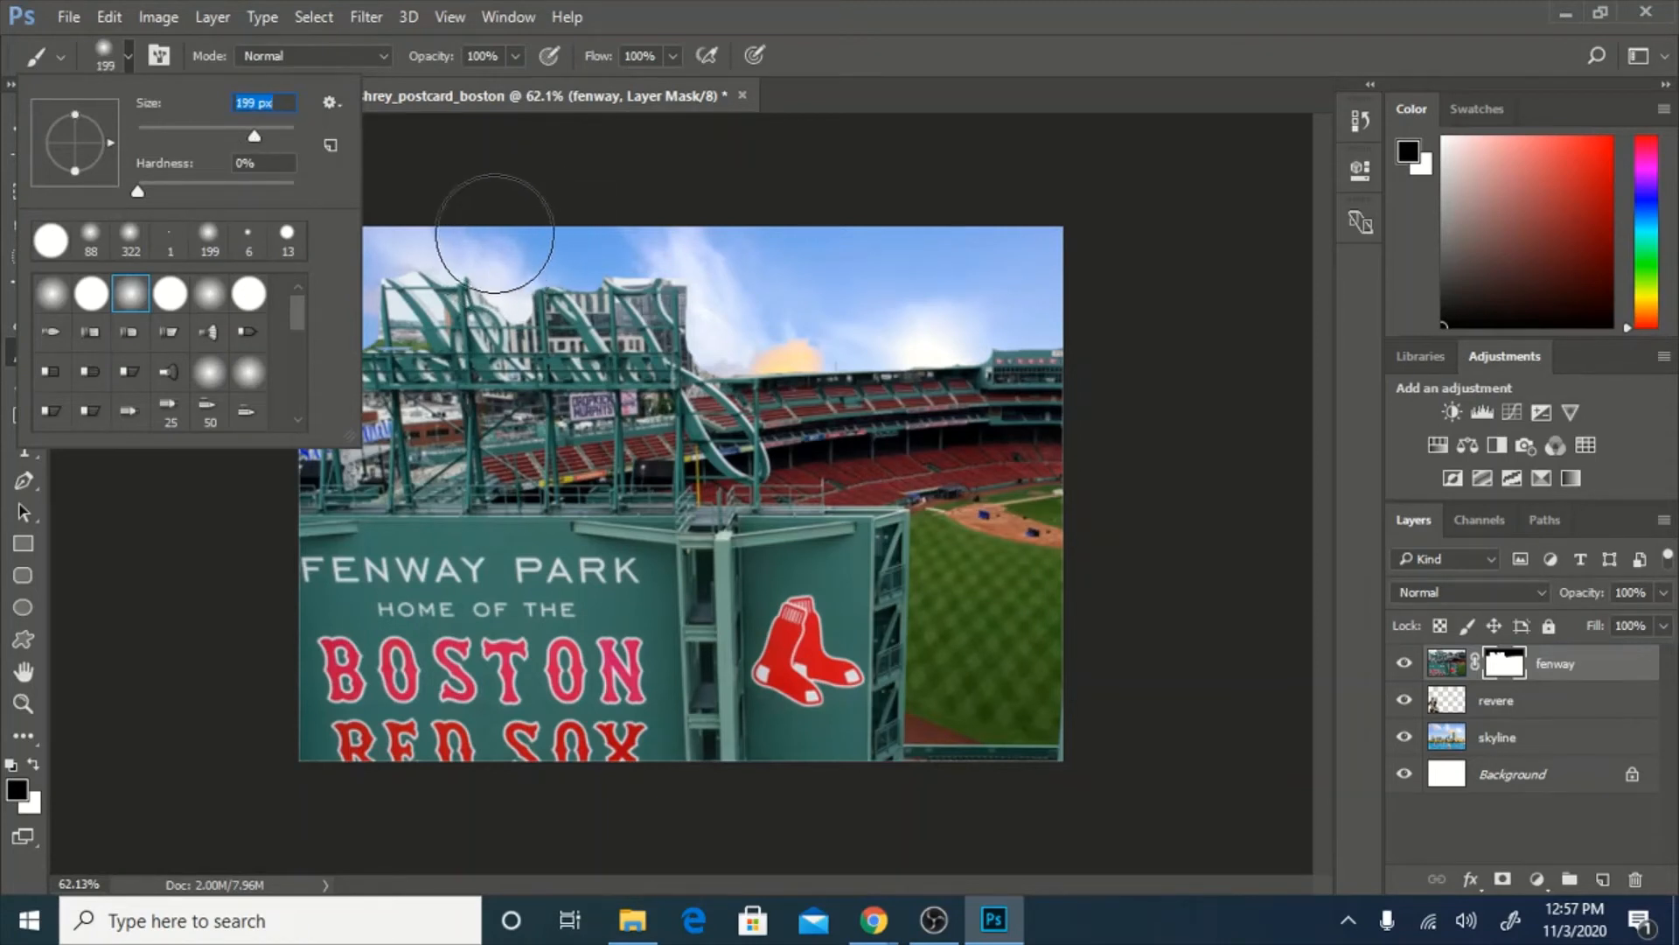
left_click(986, 12)
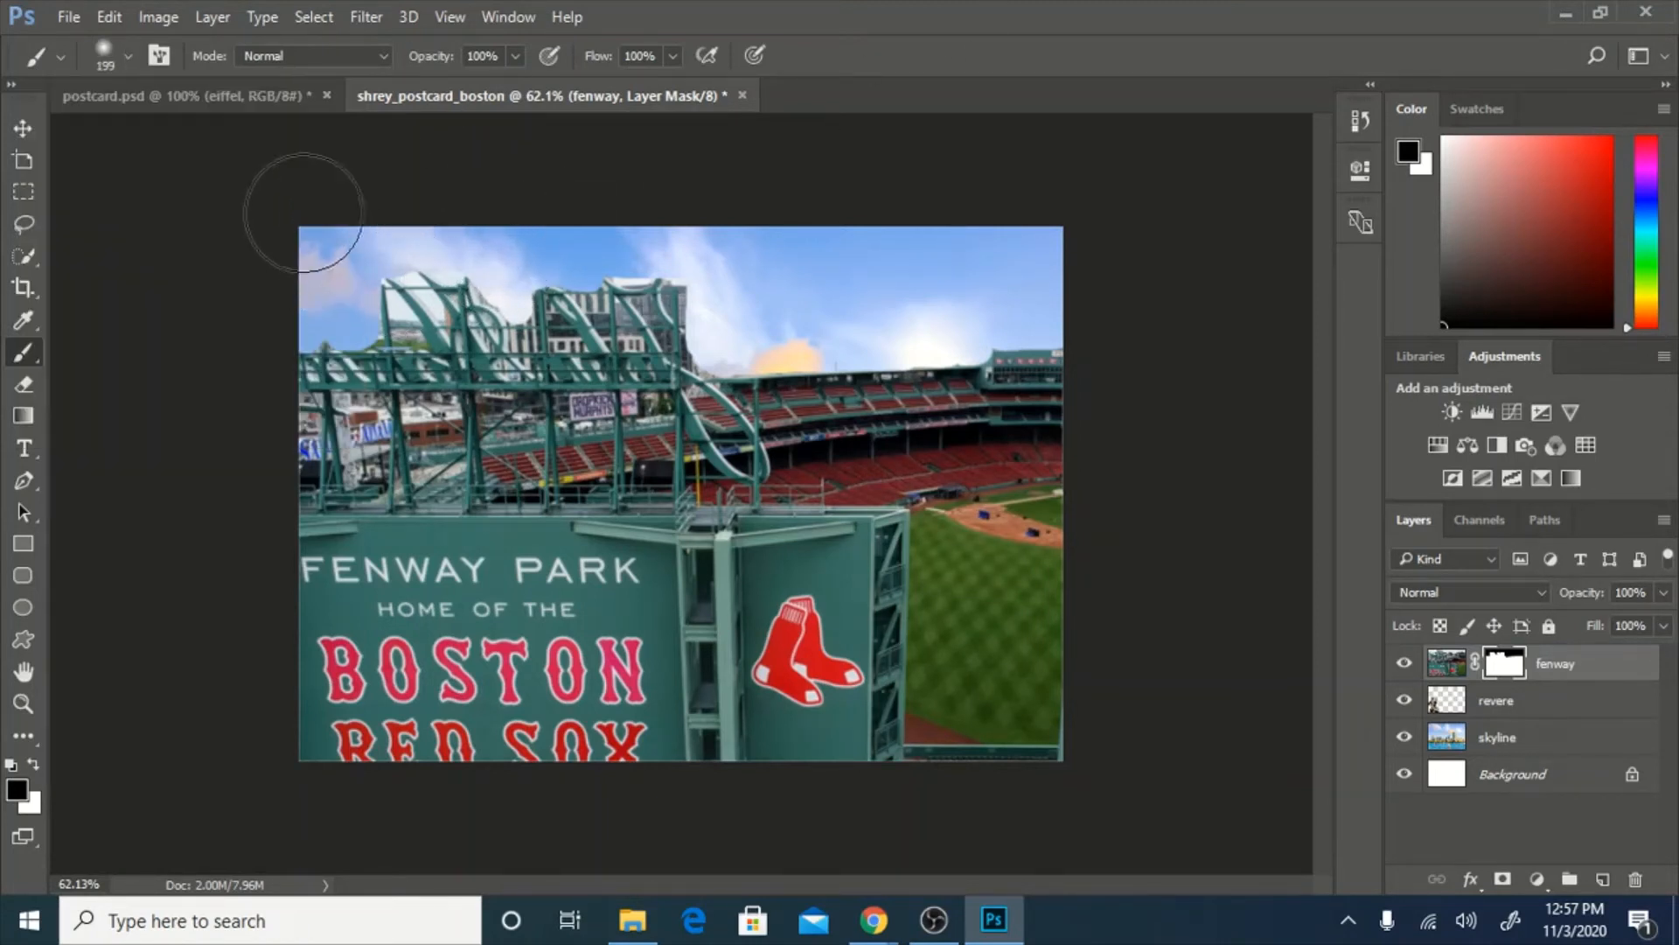
left_click(128, 55)
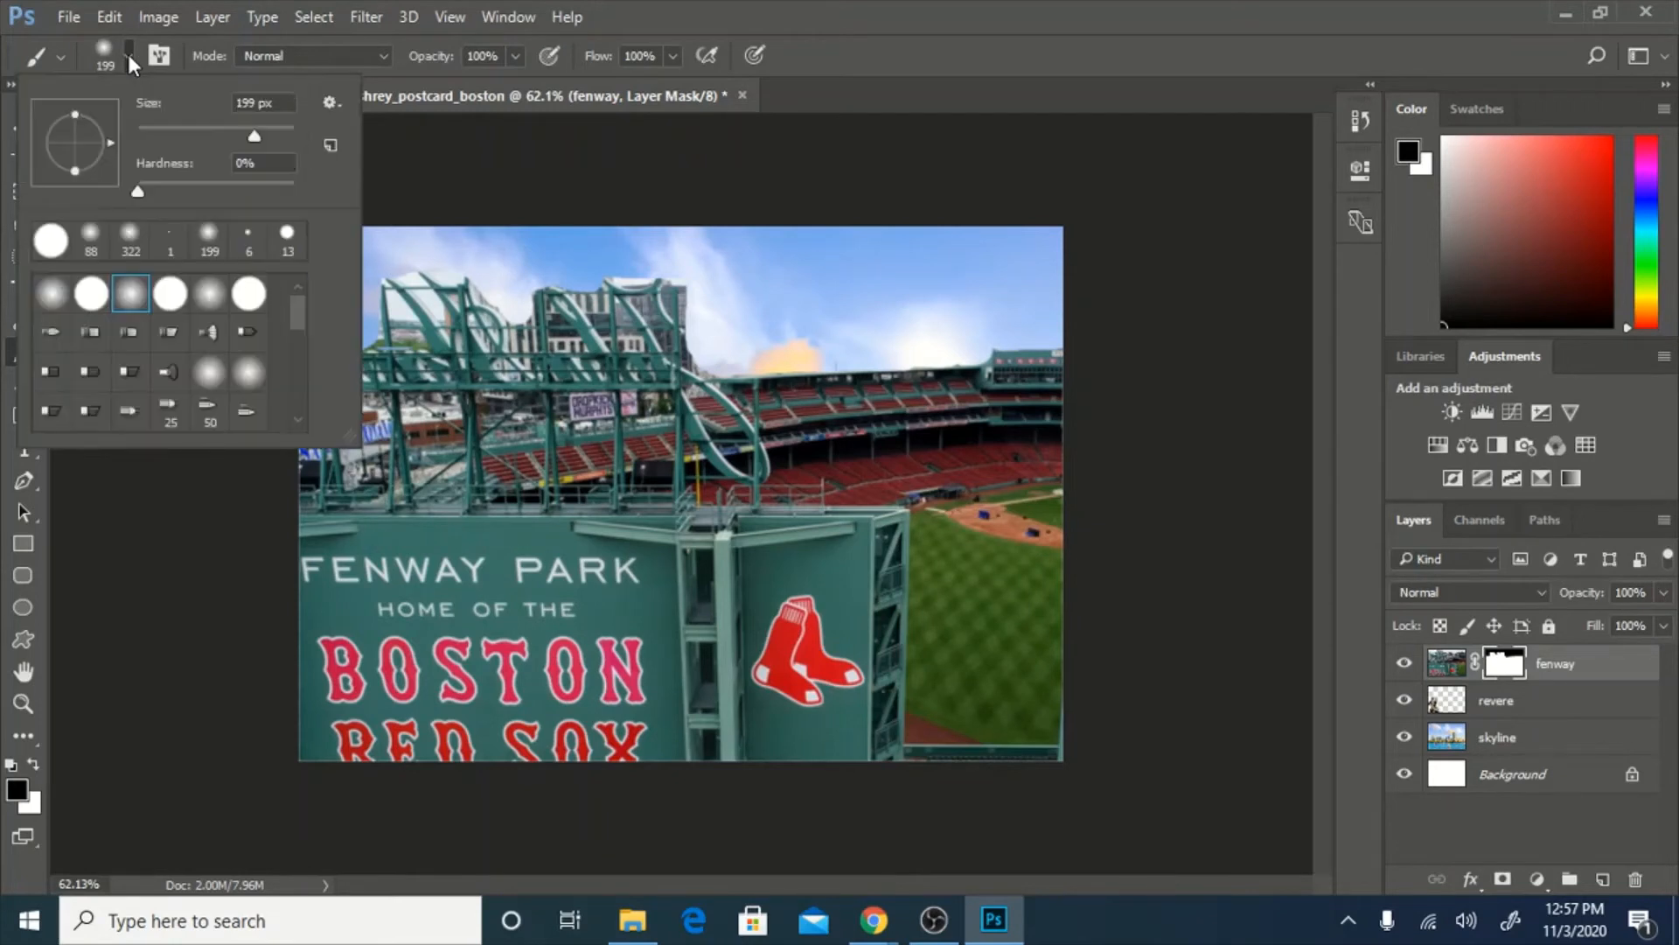
left_click(128, 55)
left_click(128, 52)
left_click_drag(285, 139, 272, 139)
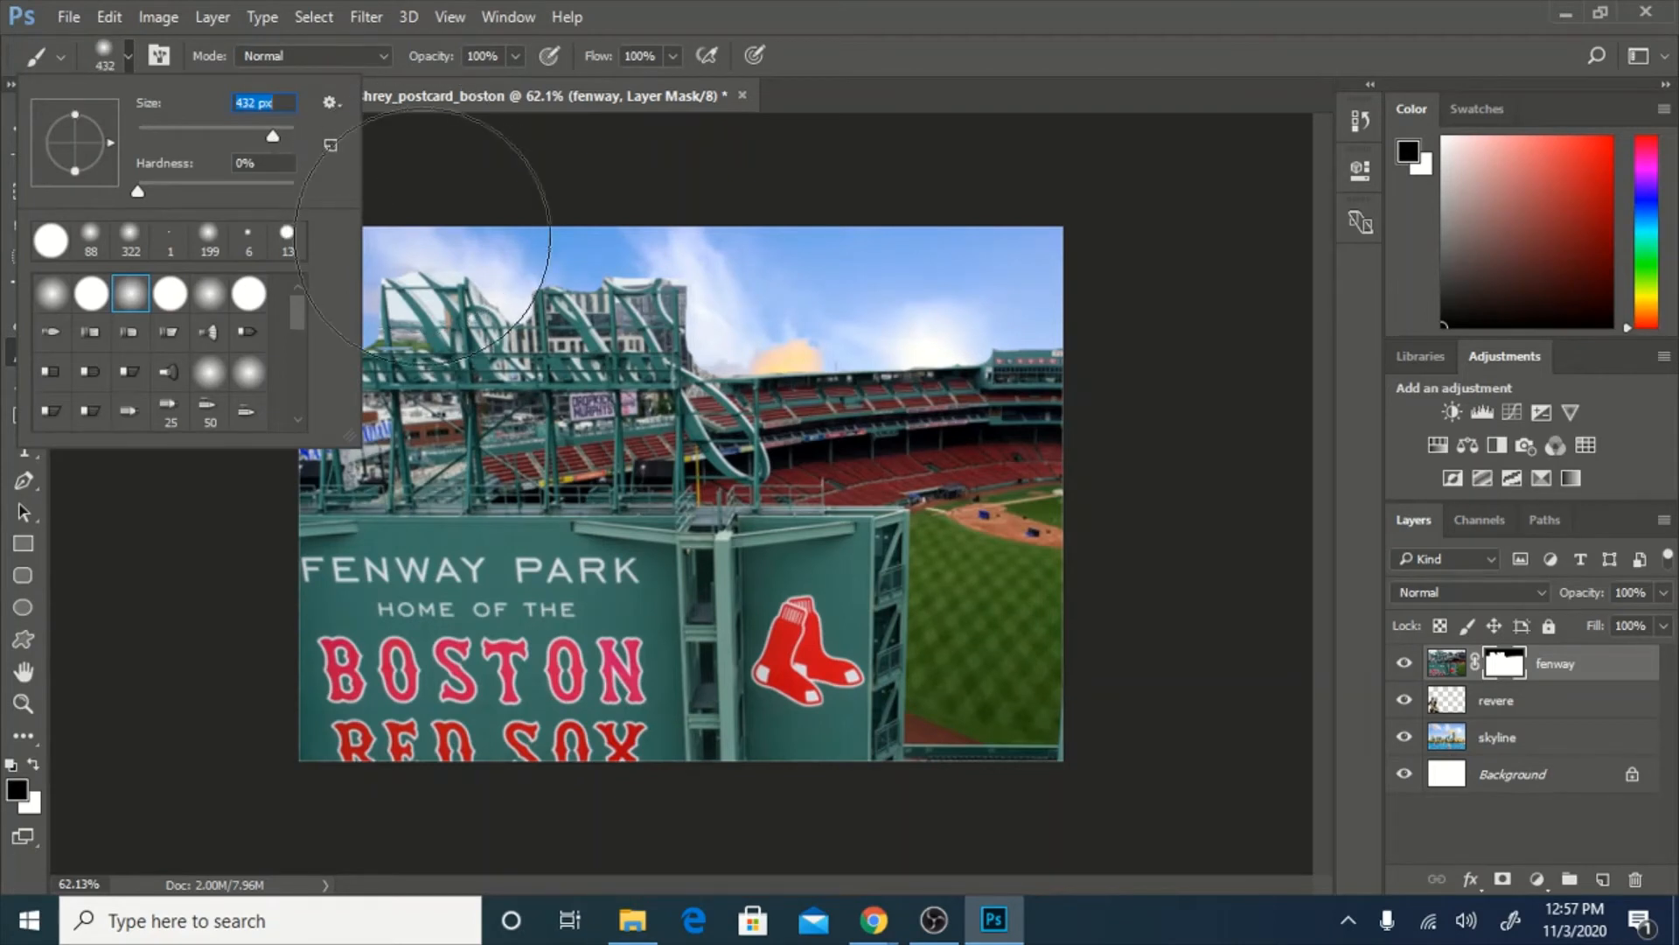
Paint black on the fenway mask with the soft 432 px brush to fade the stadium's upper edge into the sky.
mouse_move(424, 236)
left_mouse_down()
mouse_move(368, 229)
mouse_move(382, 235)
mouse_move(346, 182)
mouse_move(358, 223)
mouse_move(413, 208)
mouse_move(1015, 256)
mouse_move(1026, 231)
mouse_move(359, 223)
mouse_move(291, 195)
mouse_move(270, 226)
left_mouse_up()
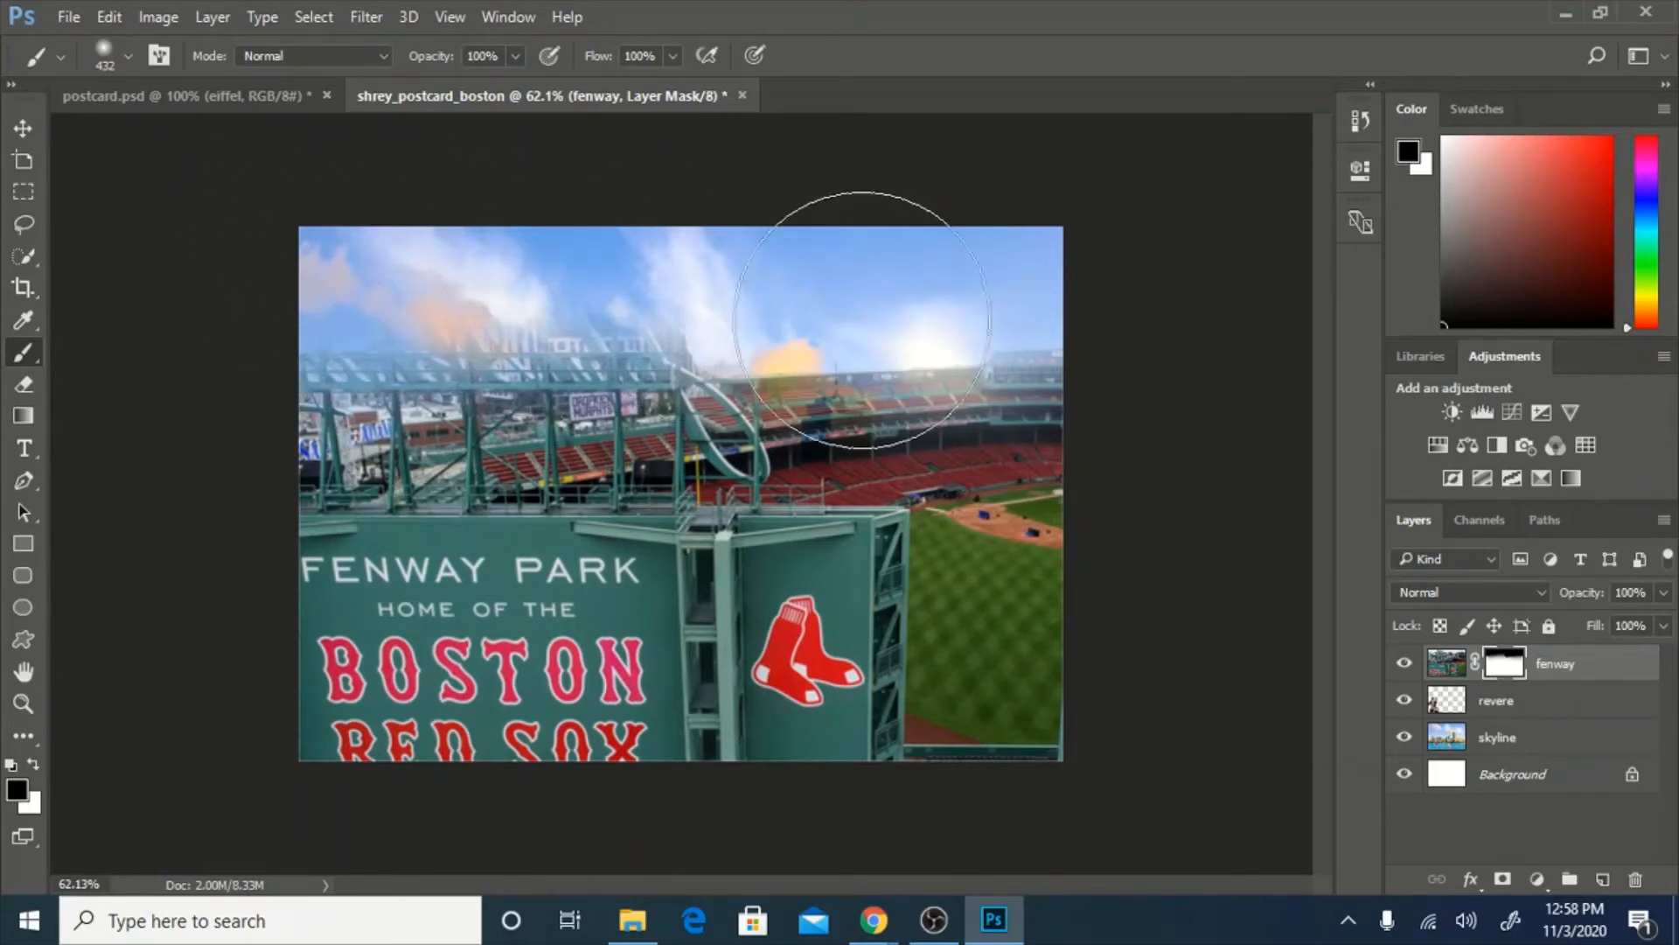
mouse_move(754, 300)
left_mouse_down()
mouse_move(757, 270)
mouse_move(982, 300)
mouse_move(1069, 291)
left_mouse_up()
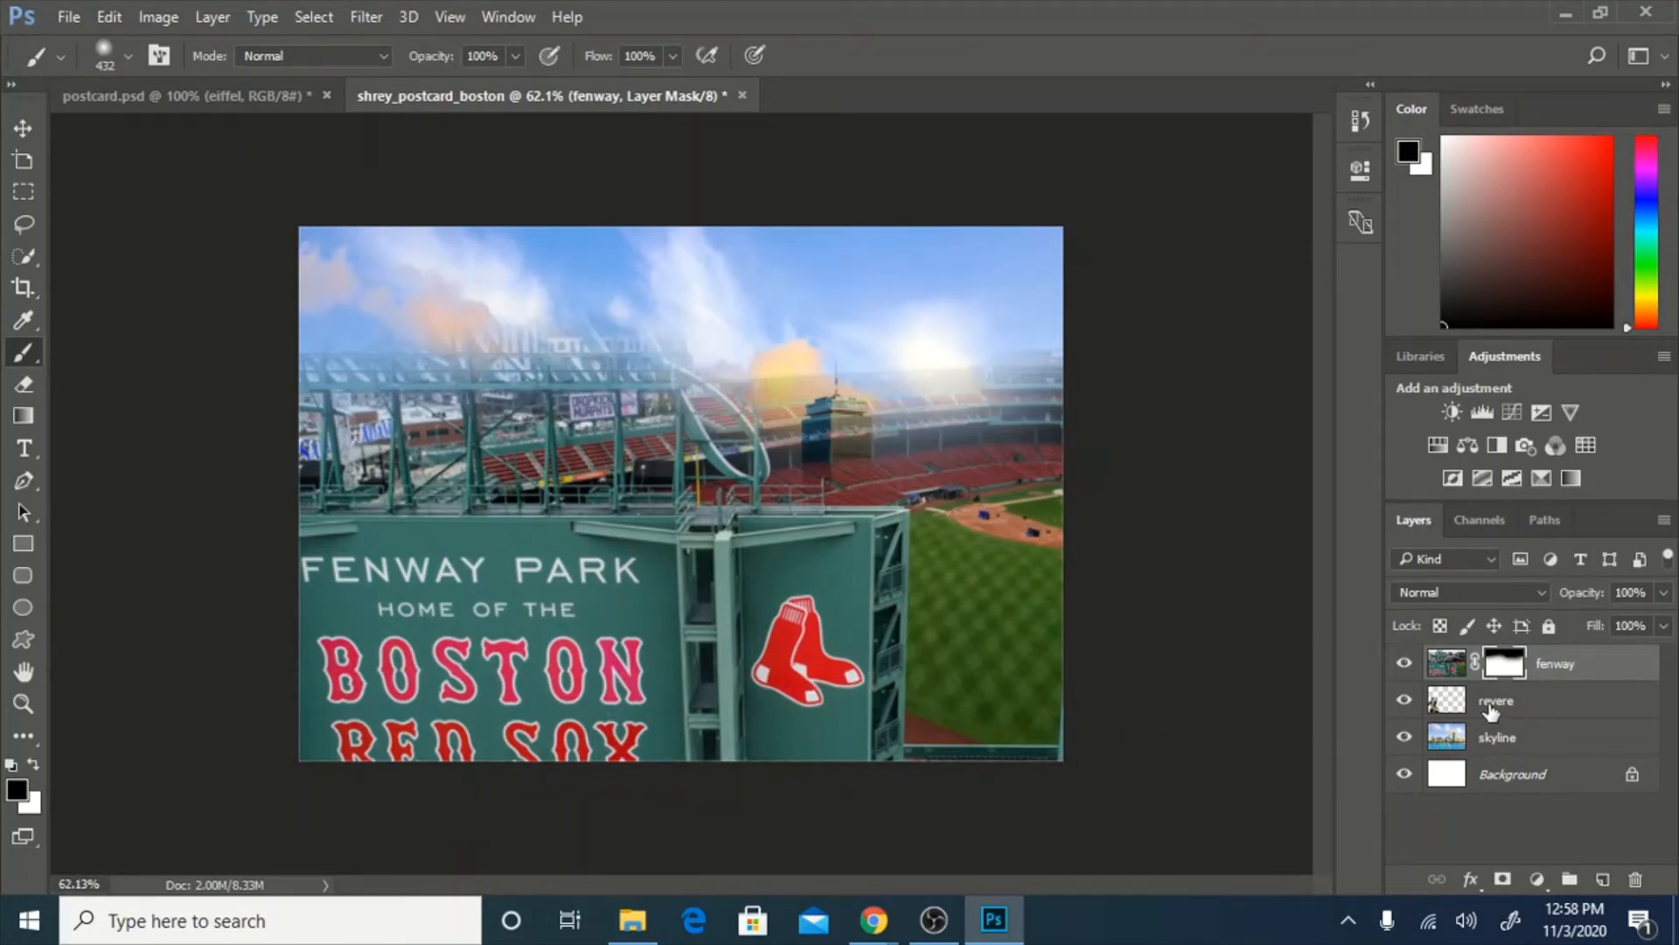
Move the revere layer above the fenway layer and set the fenway layer's opacity to 72%.
left_click_drag(1492, 695, 1487, 663)
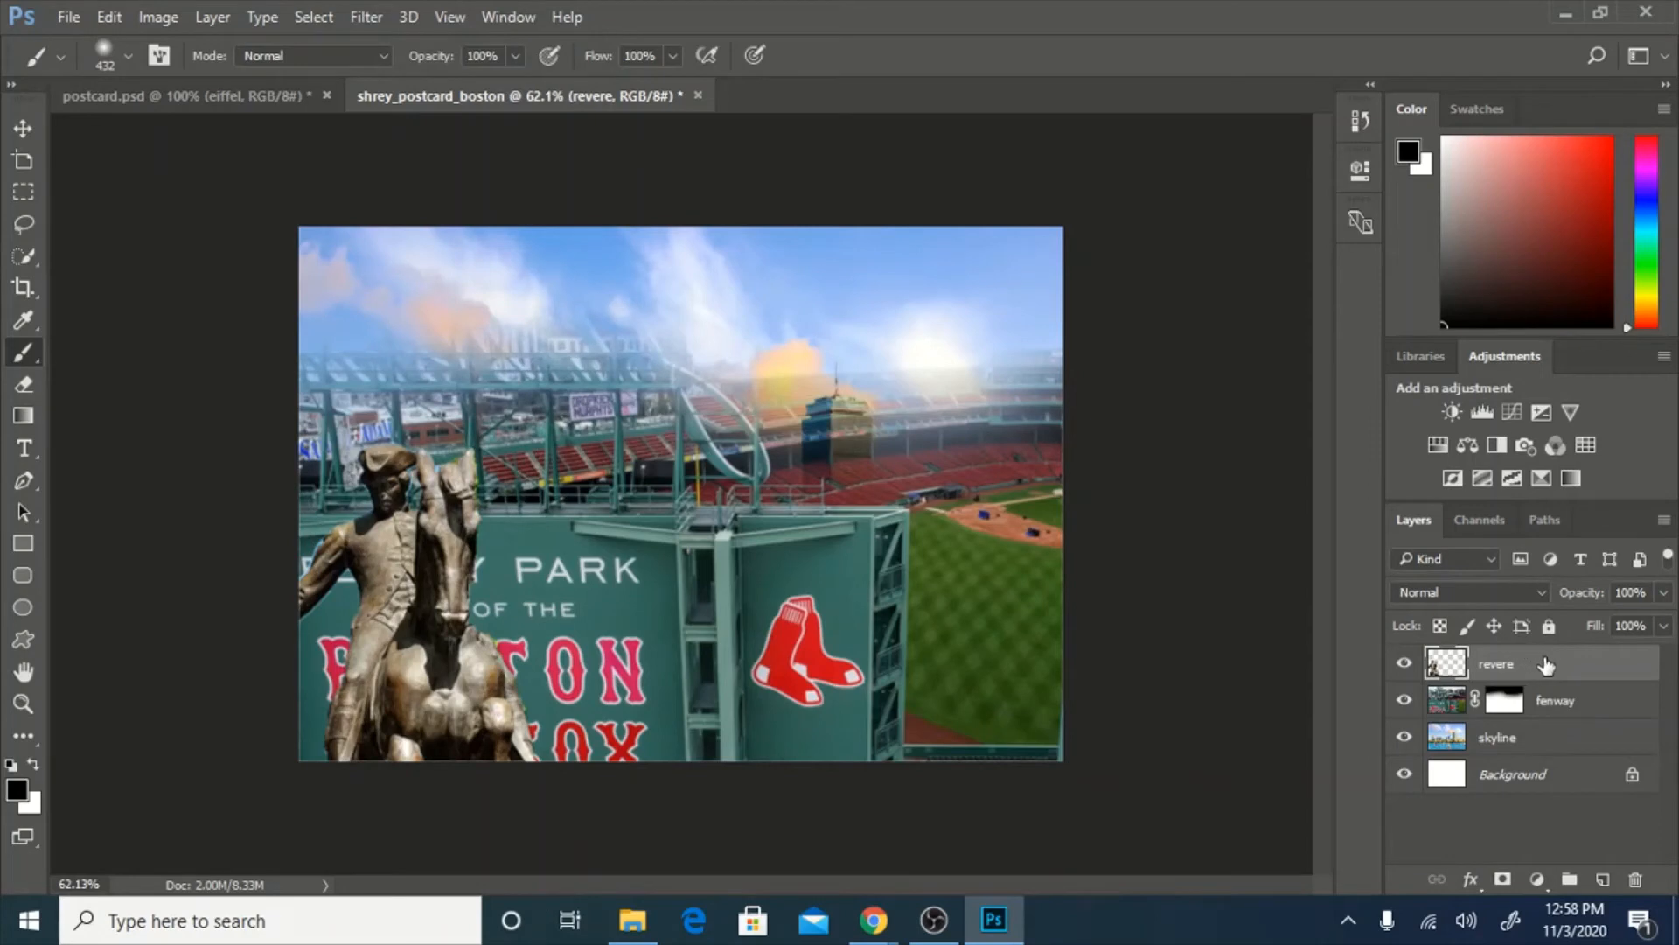
left_click(1568, 709)
left_click(1664, 593)
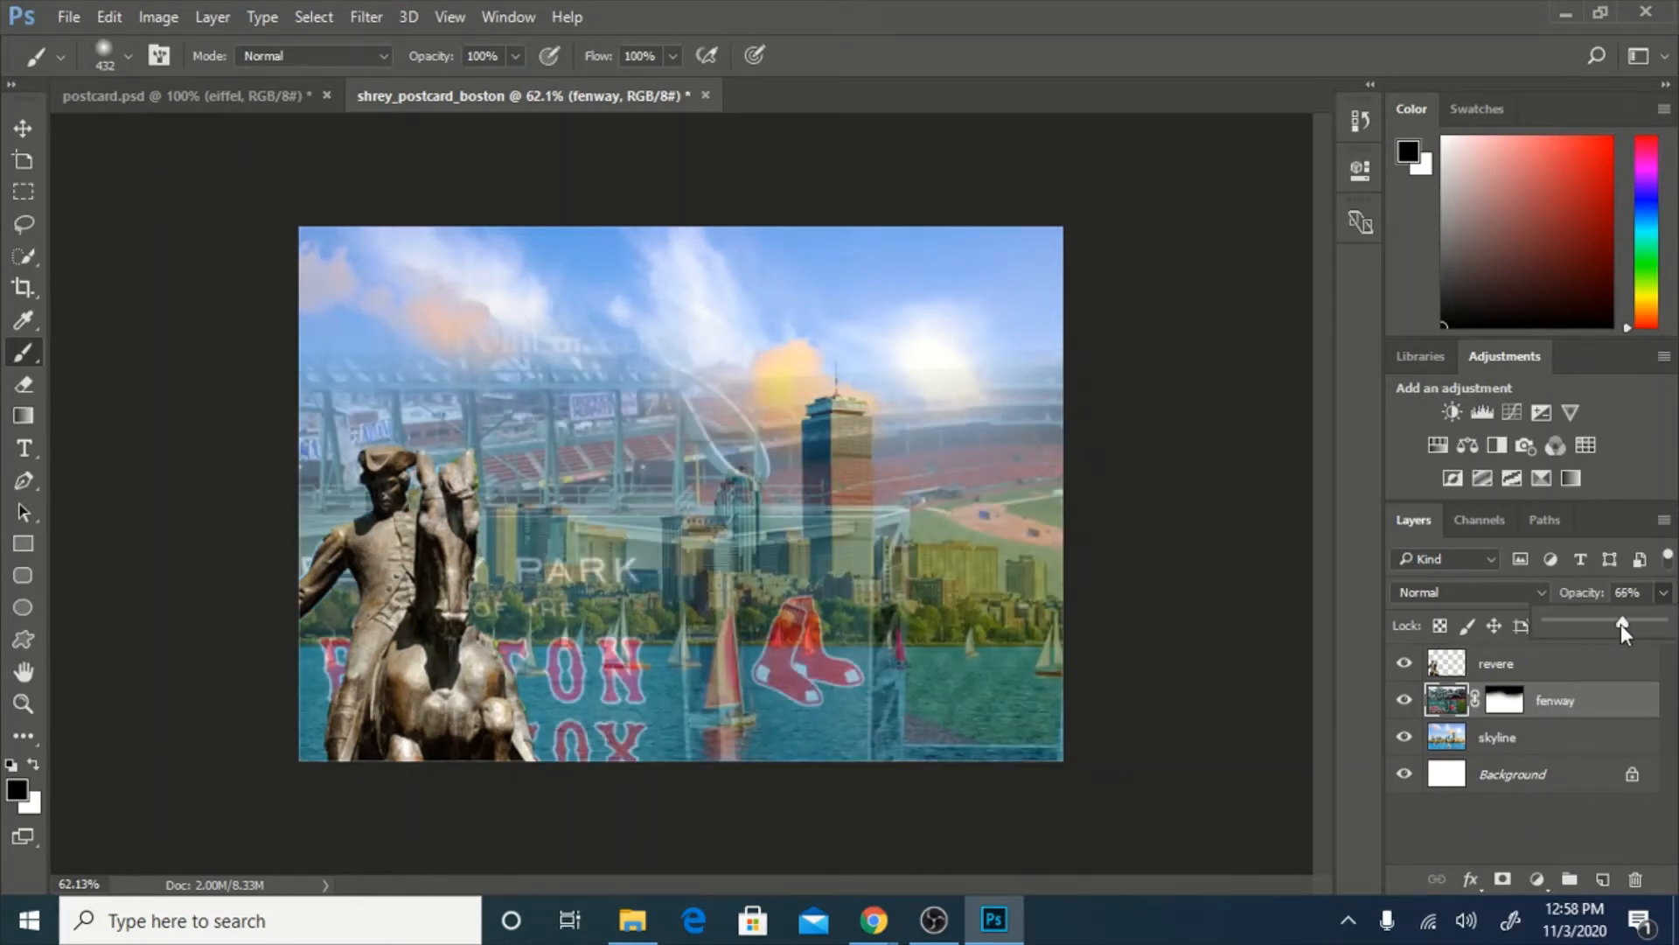
left_click_drag(1620, 623, 1629, 623)
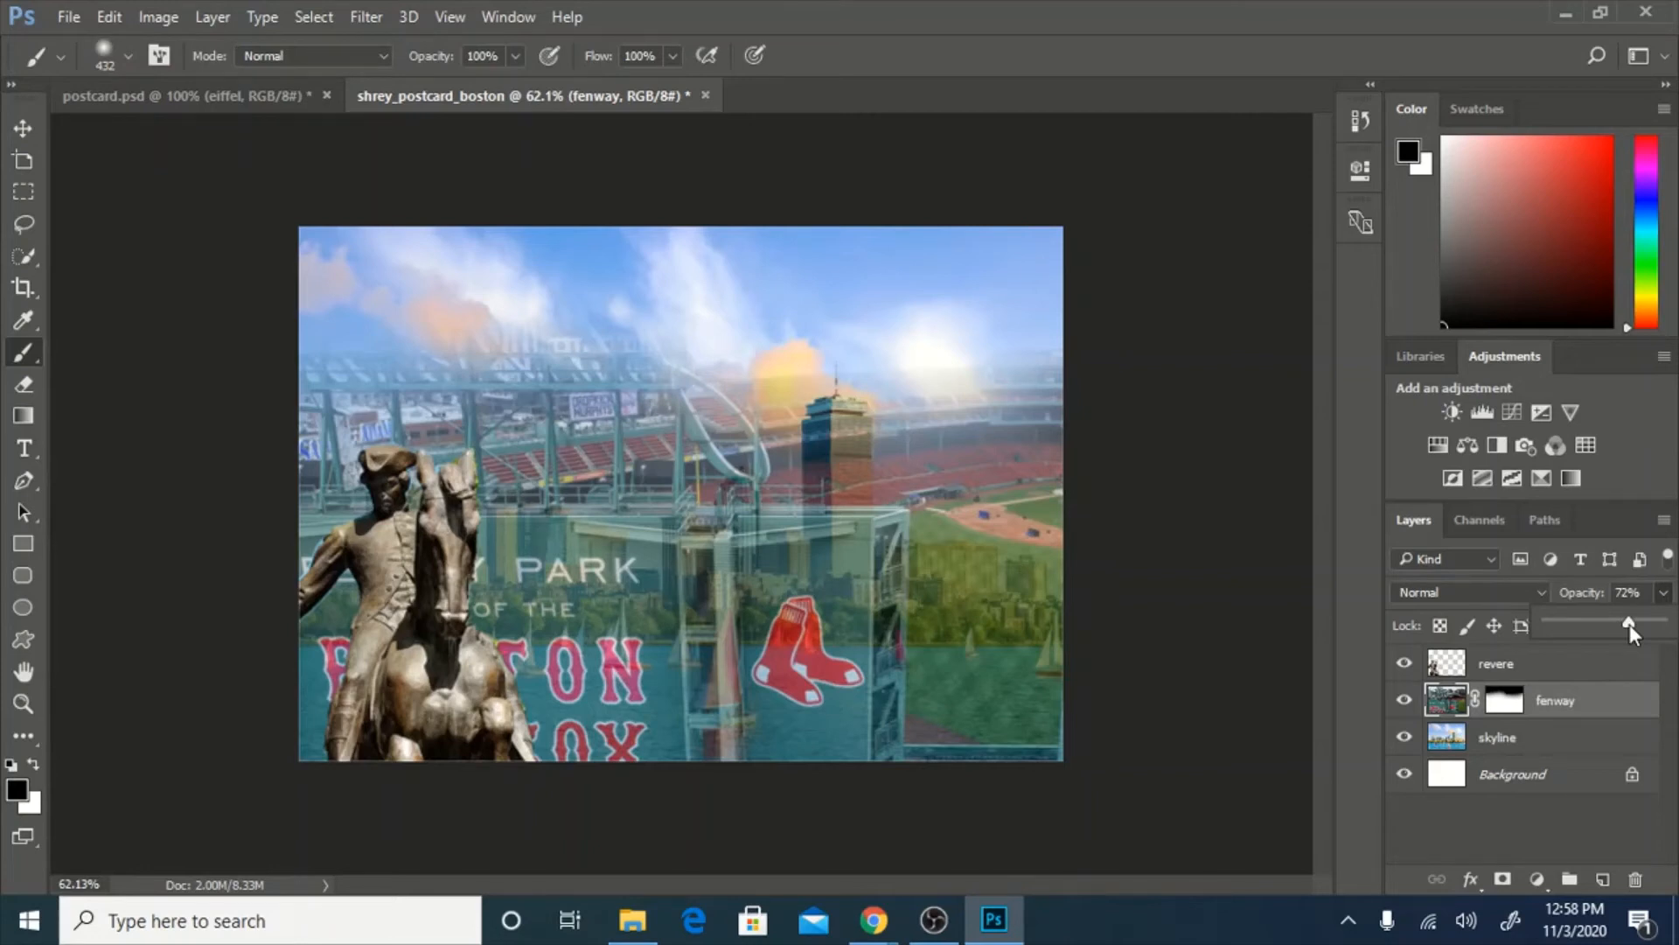
Set the revere layer's opacity to 74% and move the statue to the lower-right corner of the postcard.
left_click(1534, 673)
key("alt+bracketright")
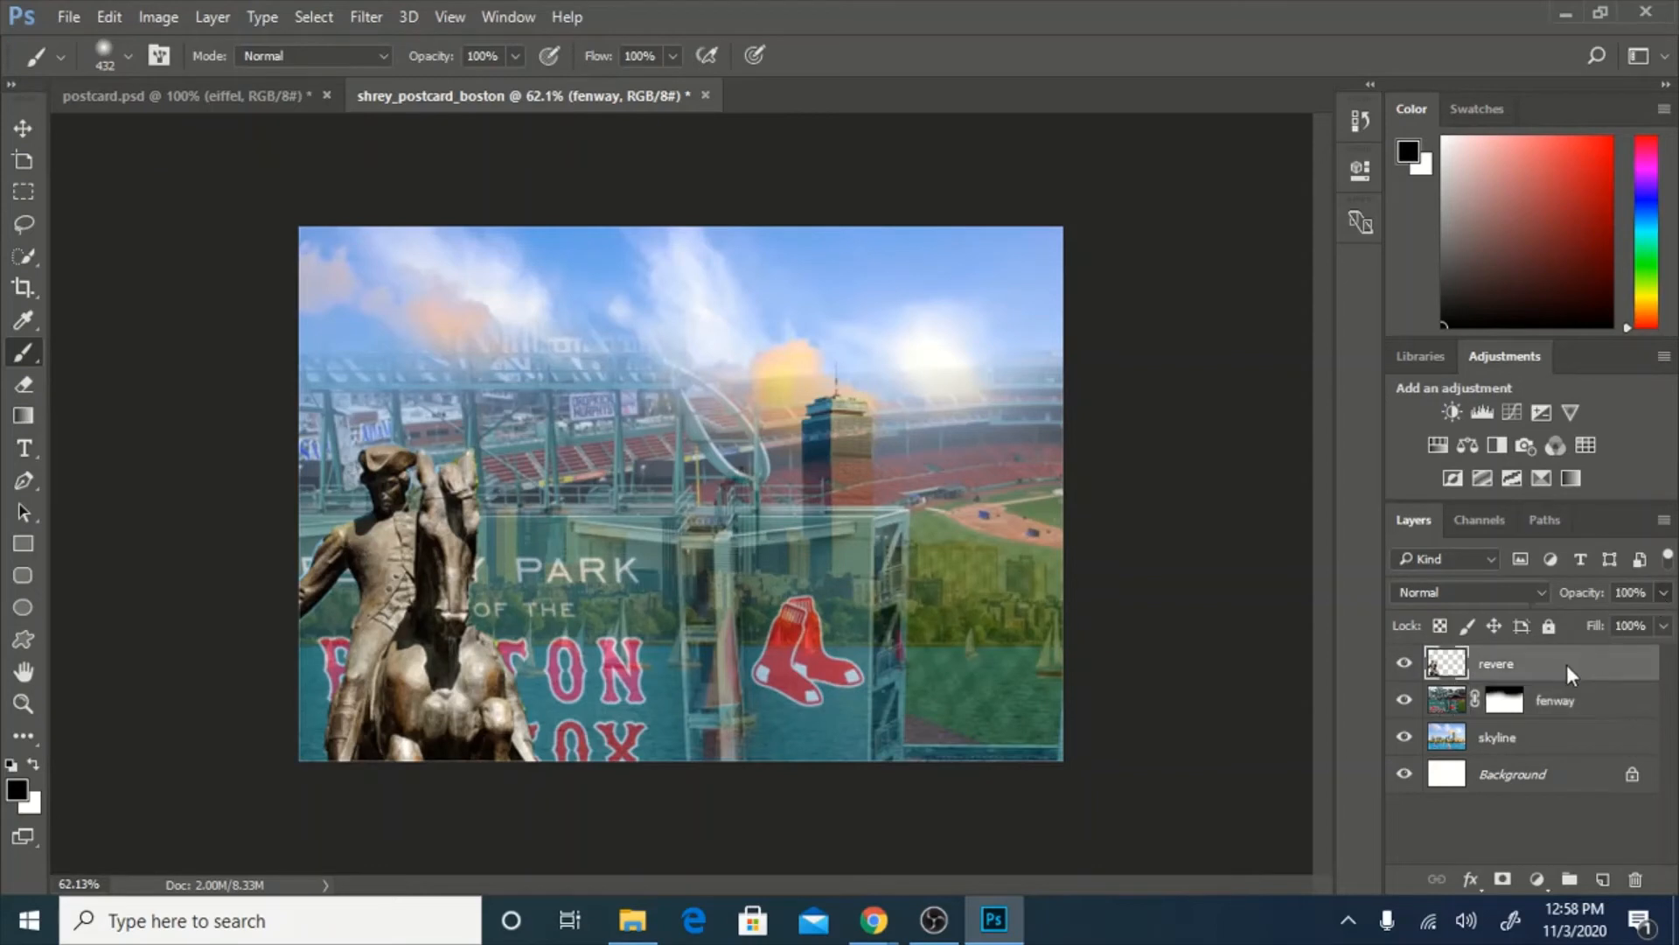
left_click(1663, 593)
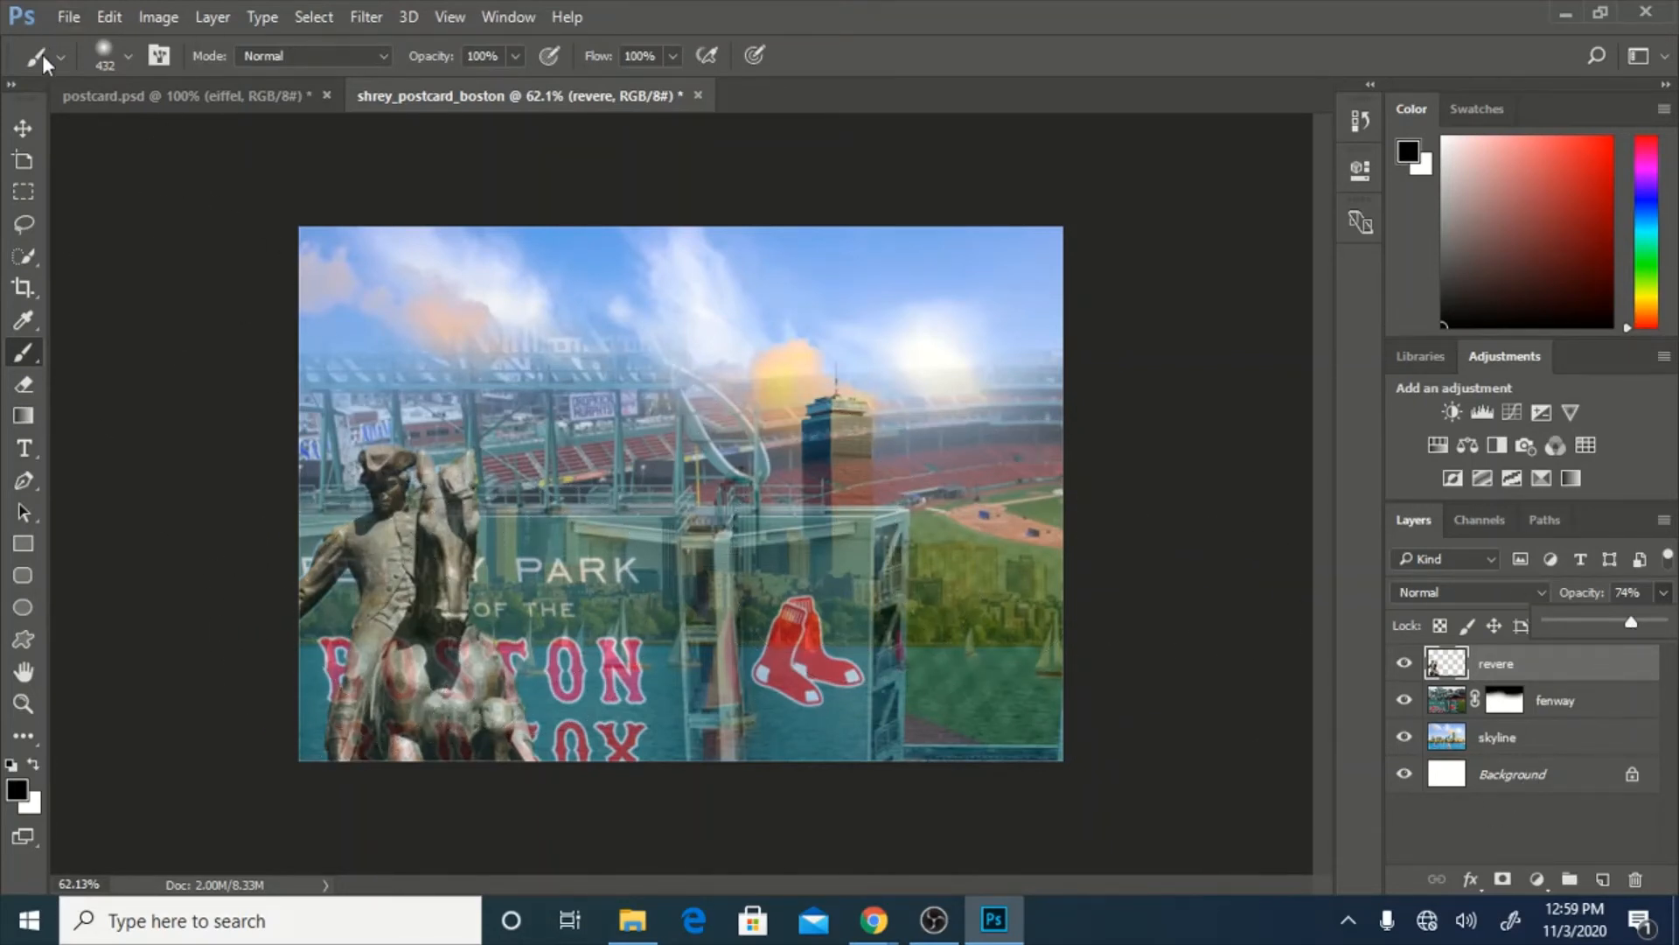
left_click(22, 128)
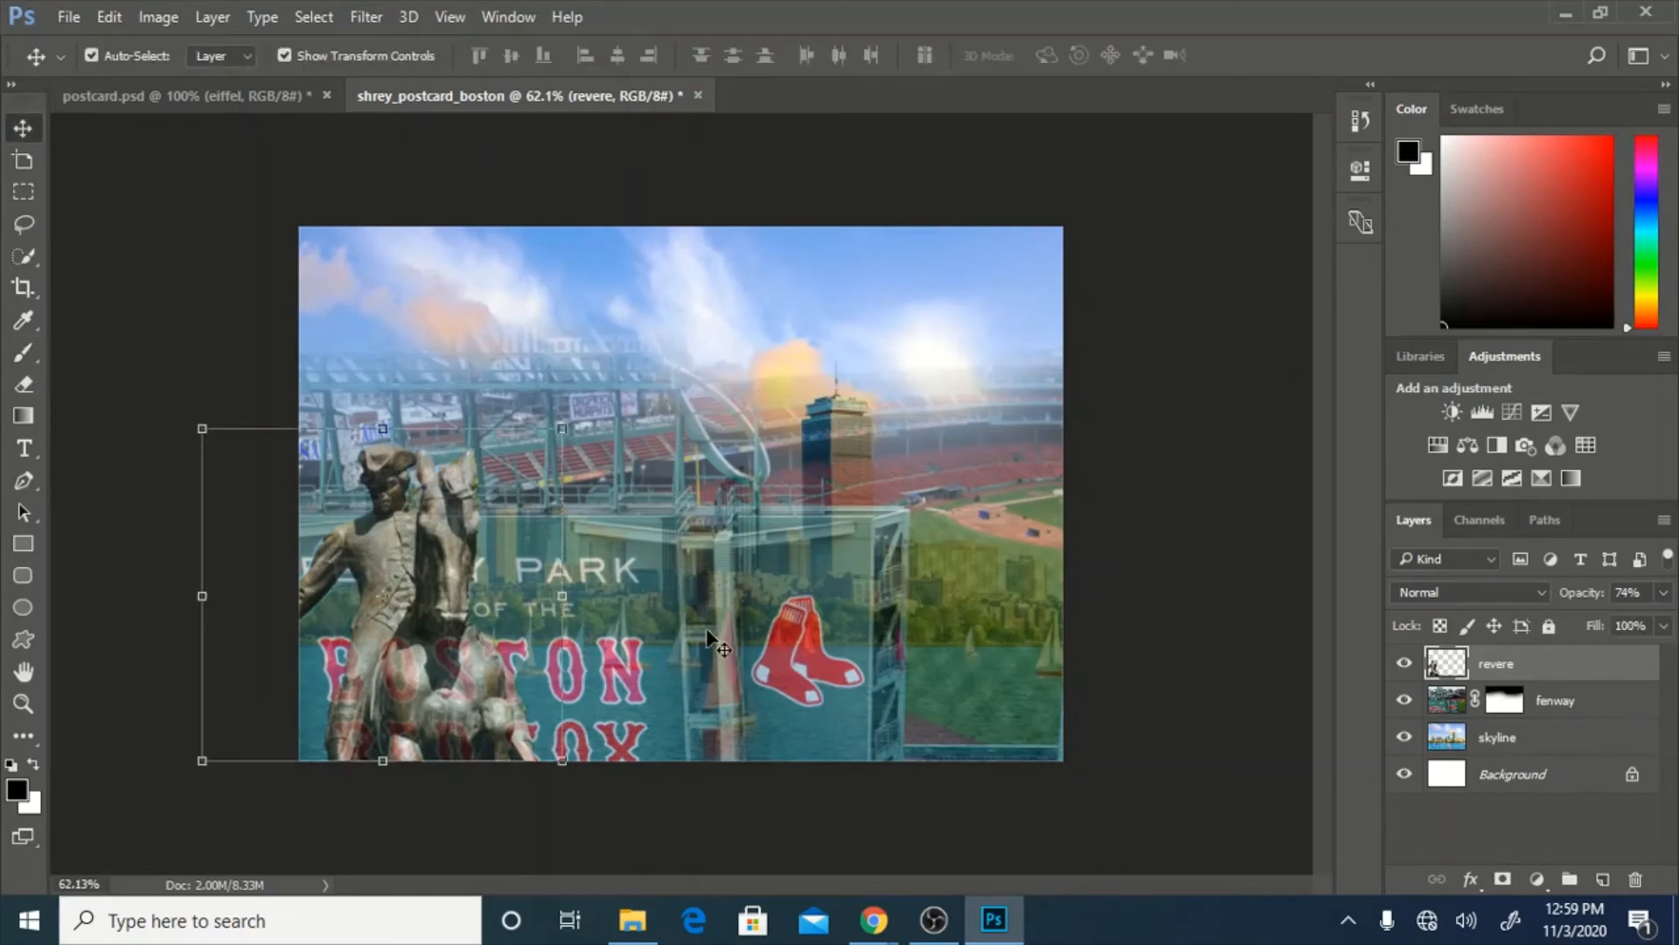
left_click_drag(419, 610, 972, 602)
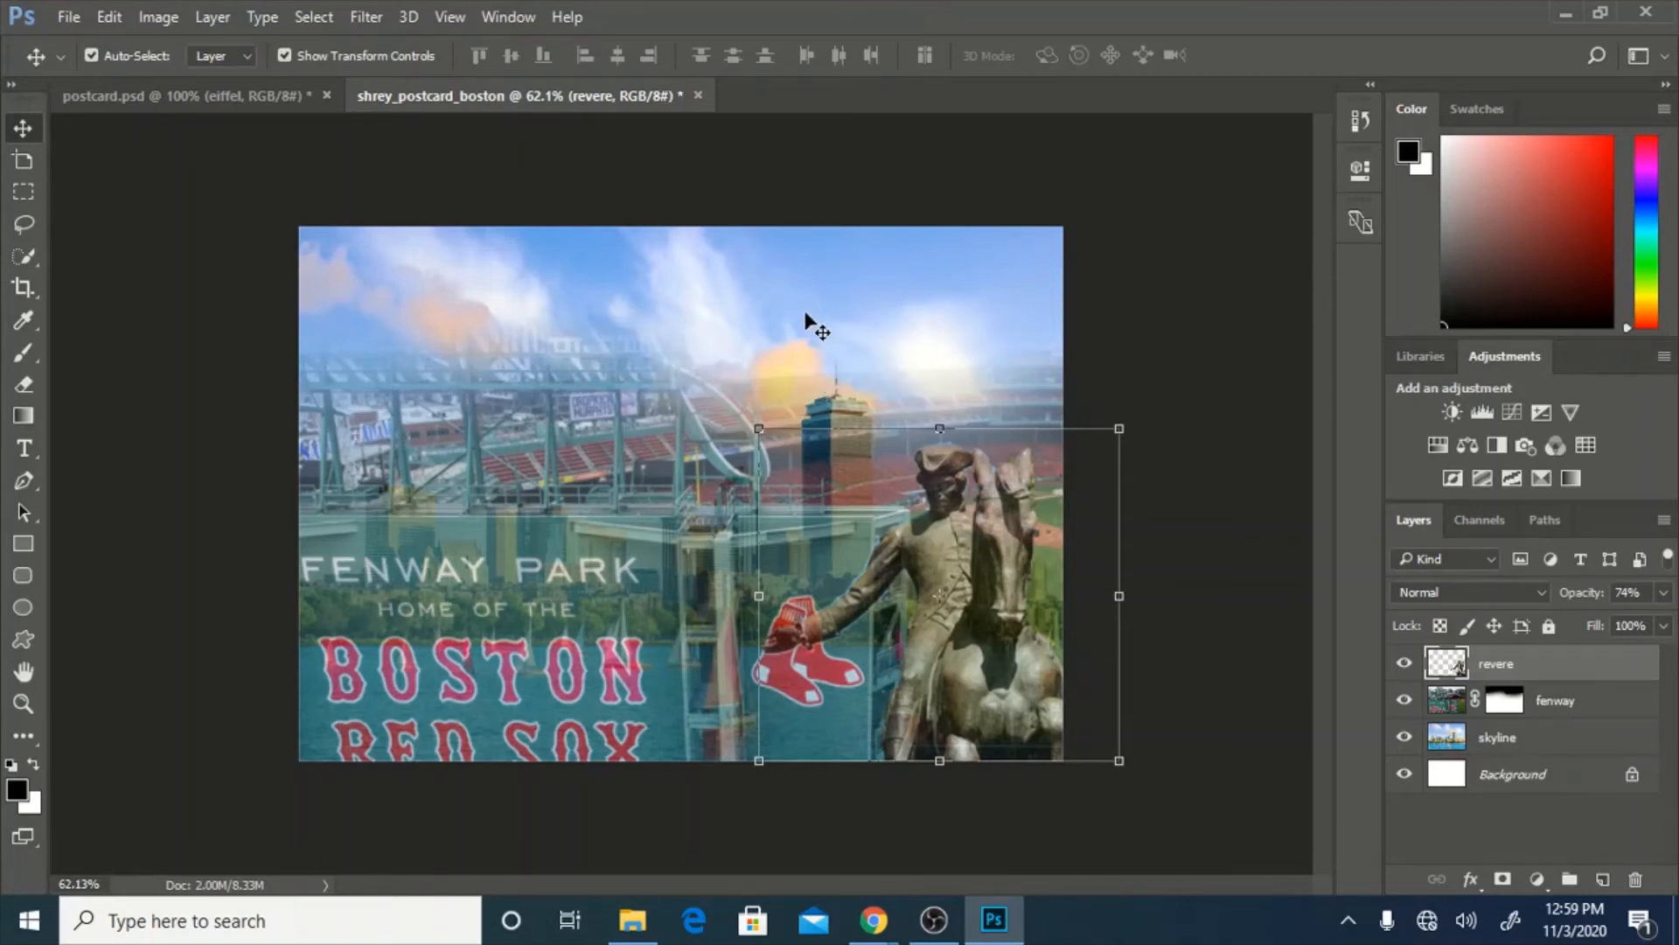
Enlarge the skyline layer to about 130% and reposition it so the tall tower stands above the statue.
left_click(600, 262)
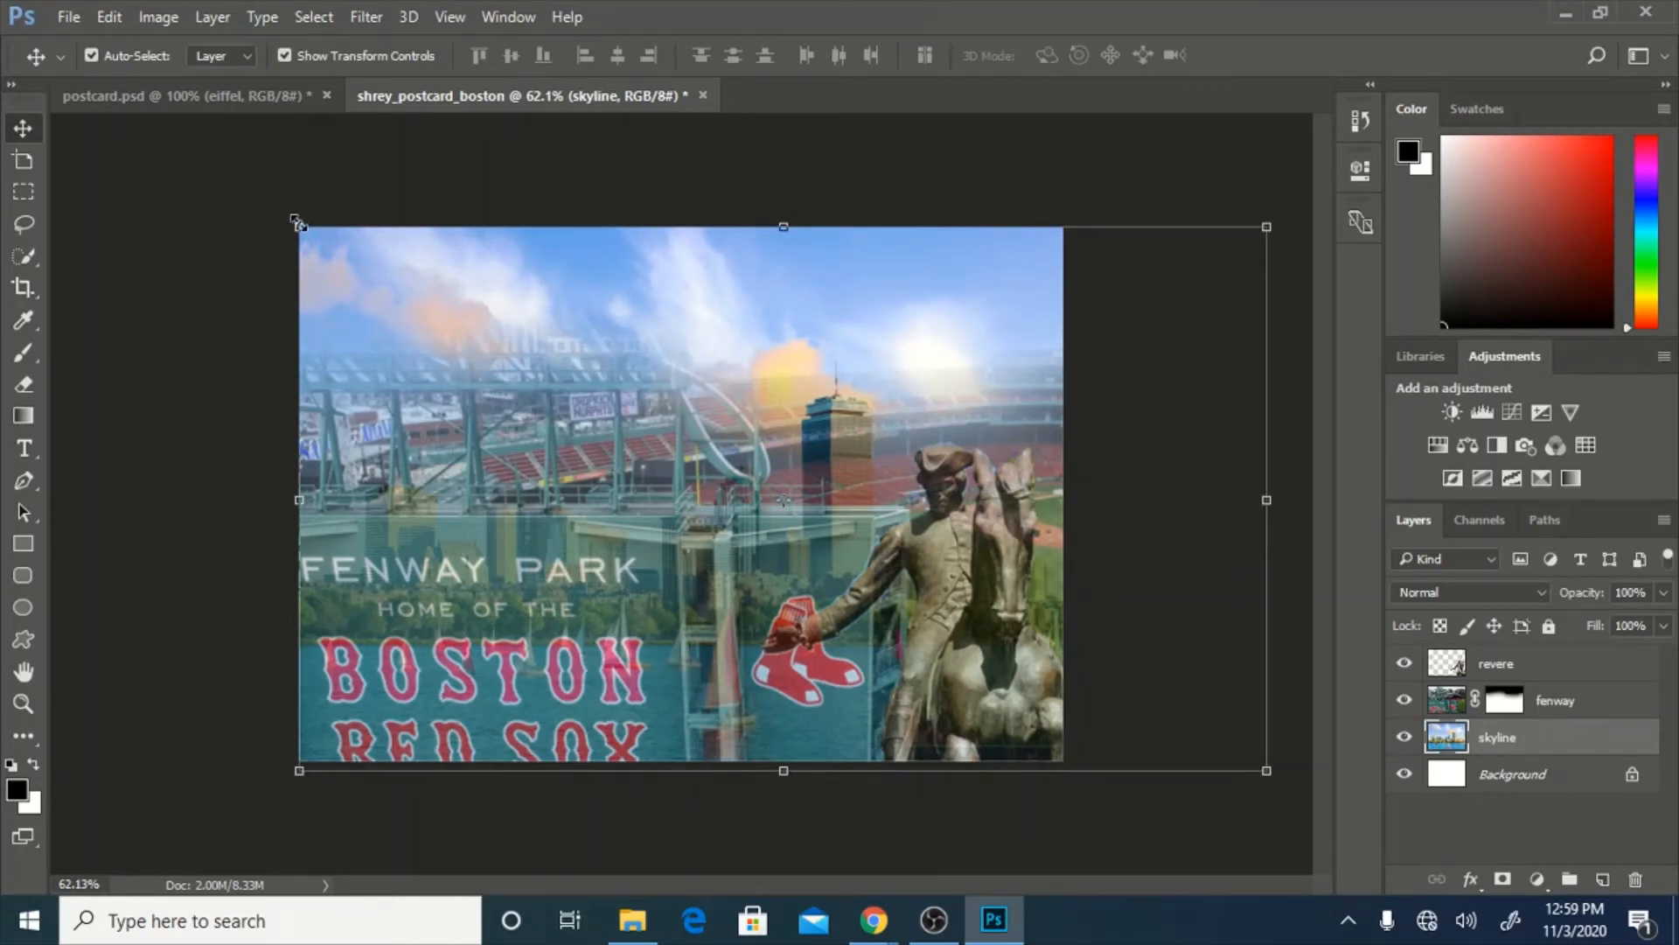
left_click_drag(298, 223, 20, 48)
left_click_drag(847, 350, 977, 348)
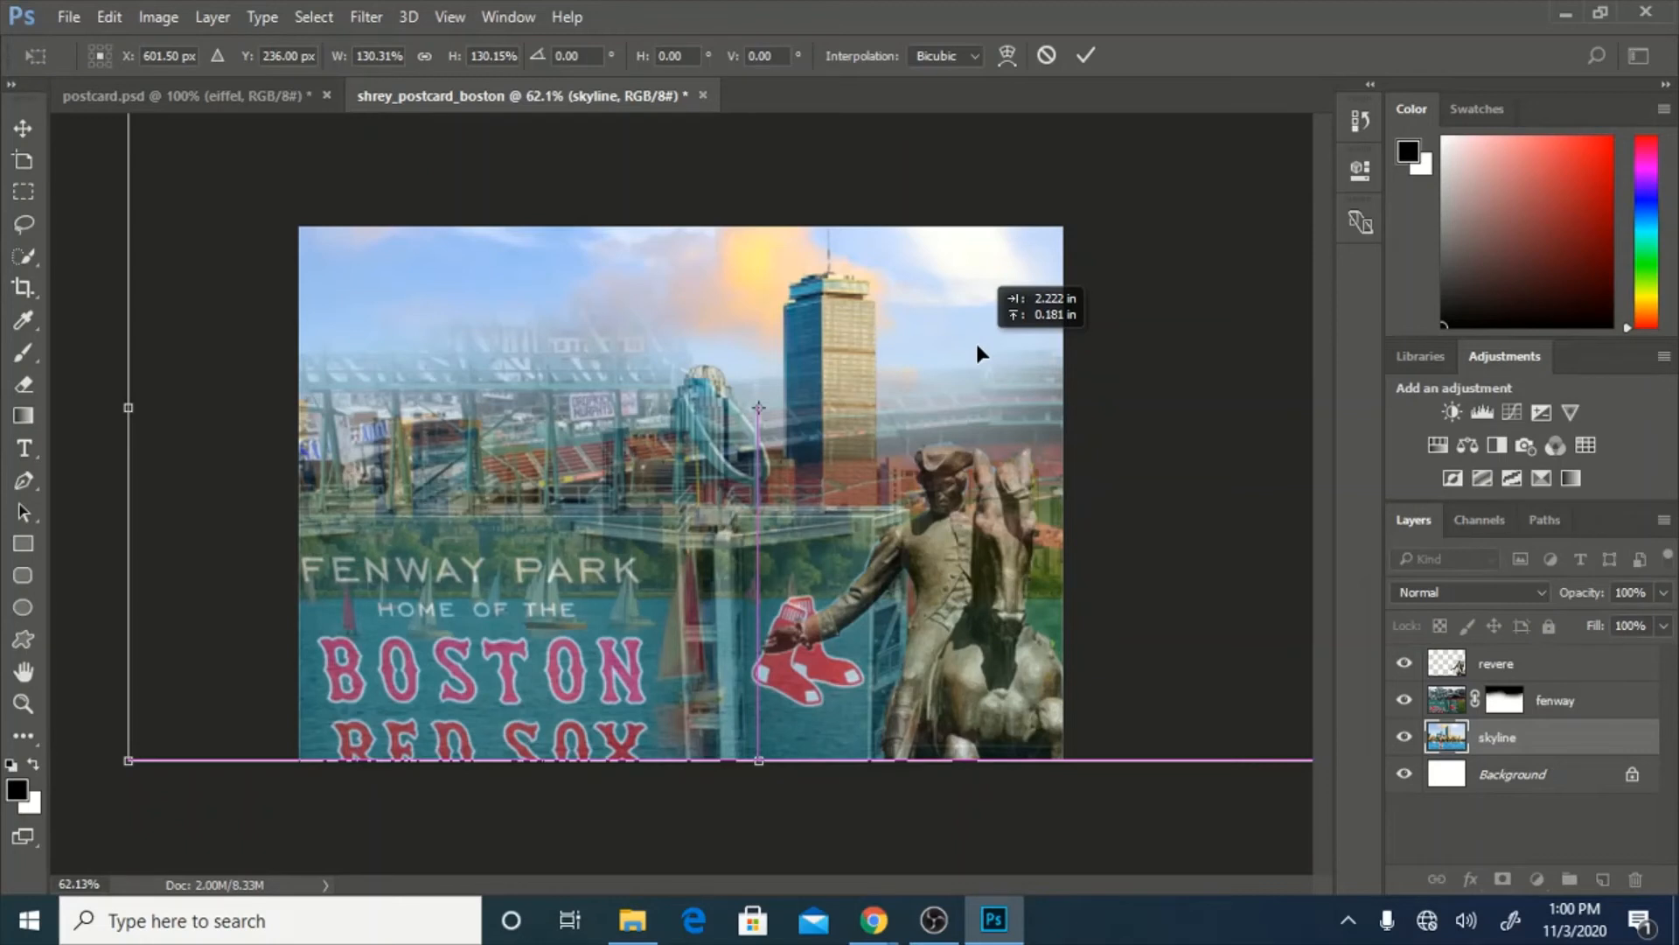
left_click_drag(977, 346, 931, 357)
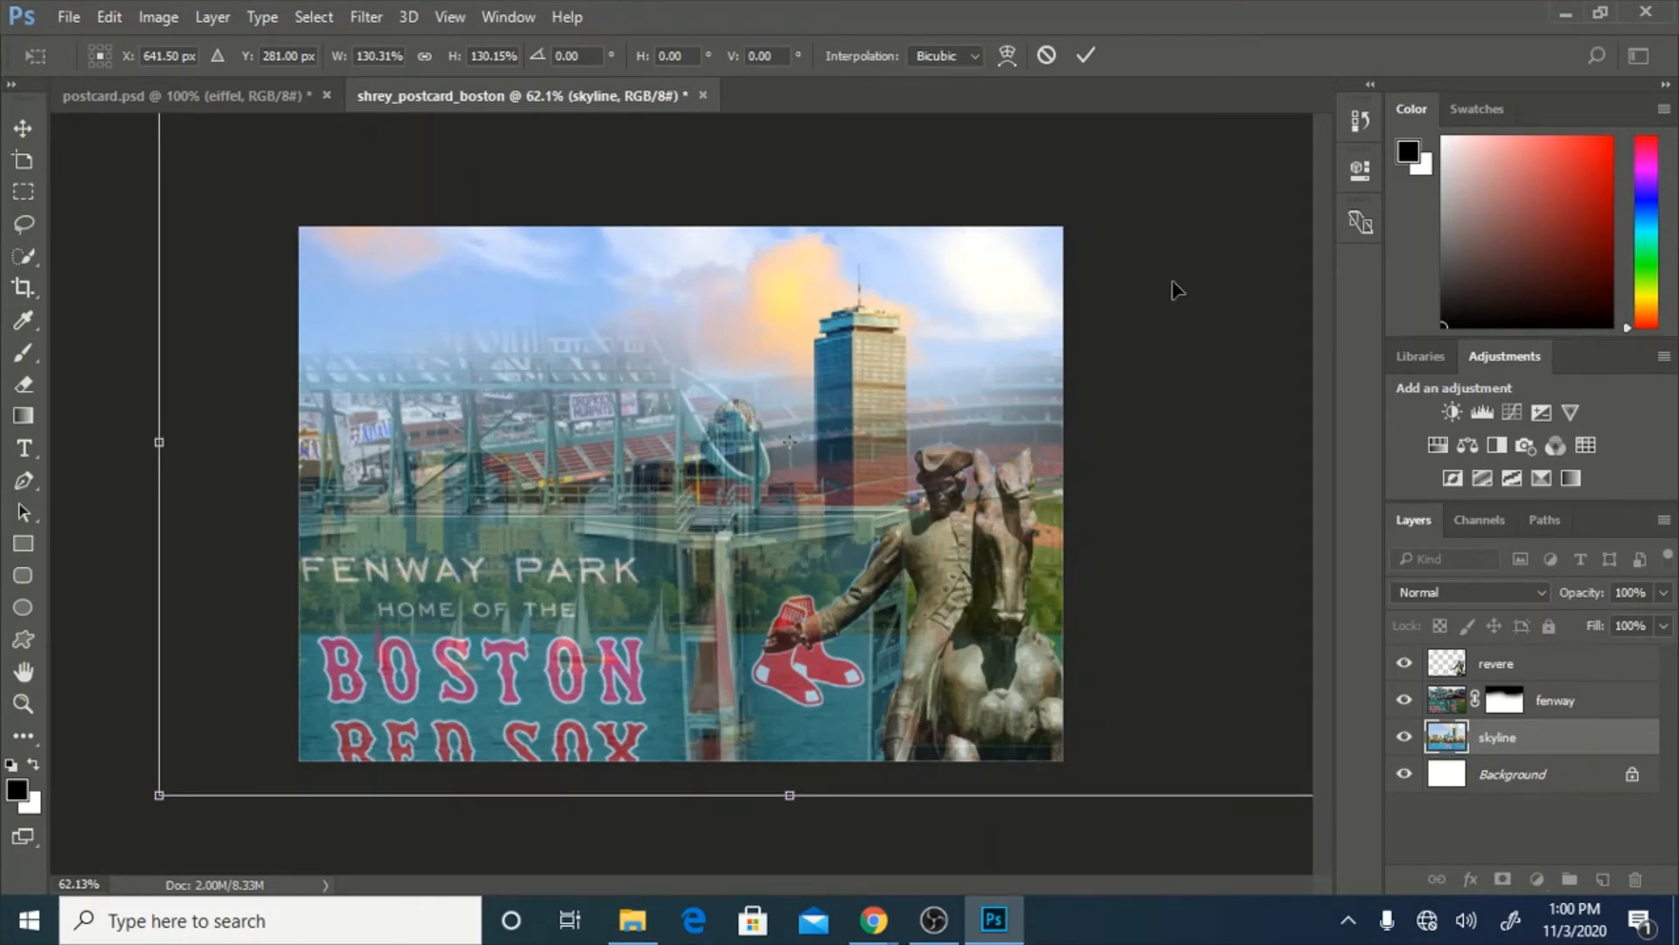
left_click(1088, 61)
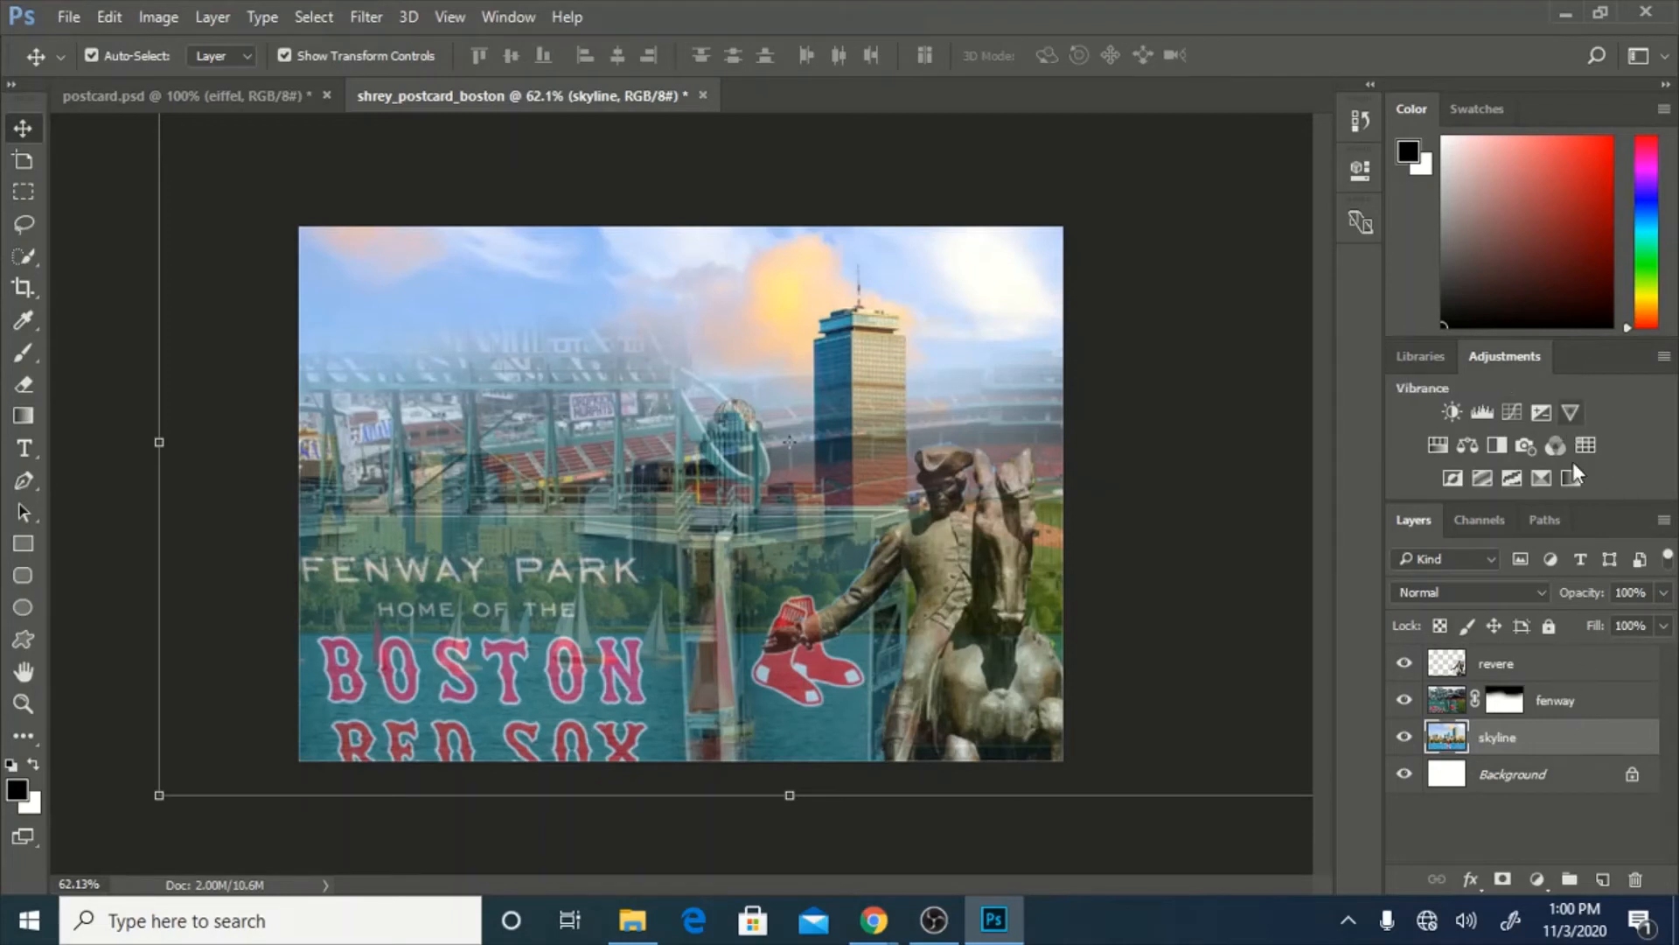
Set the skyline layer's opacity to 71% and deselect the layer.
left_click(1664, 592)
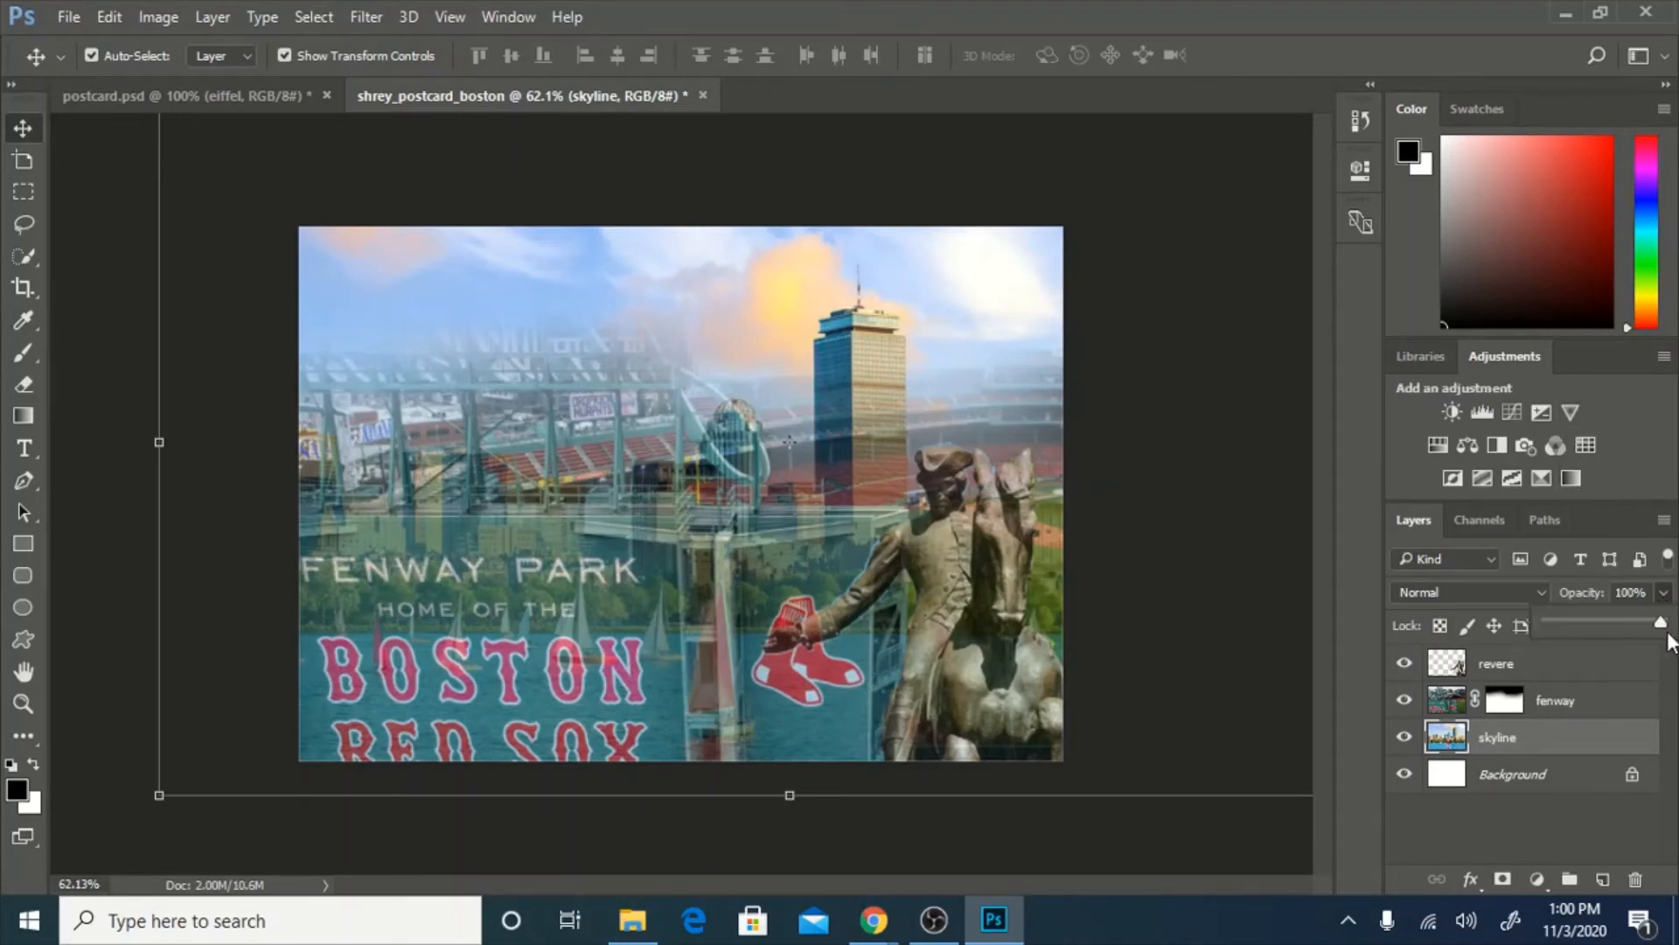
left_click_drag(1660, 621, 1627, 621)
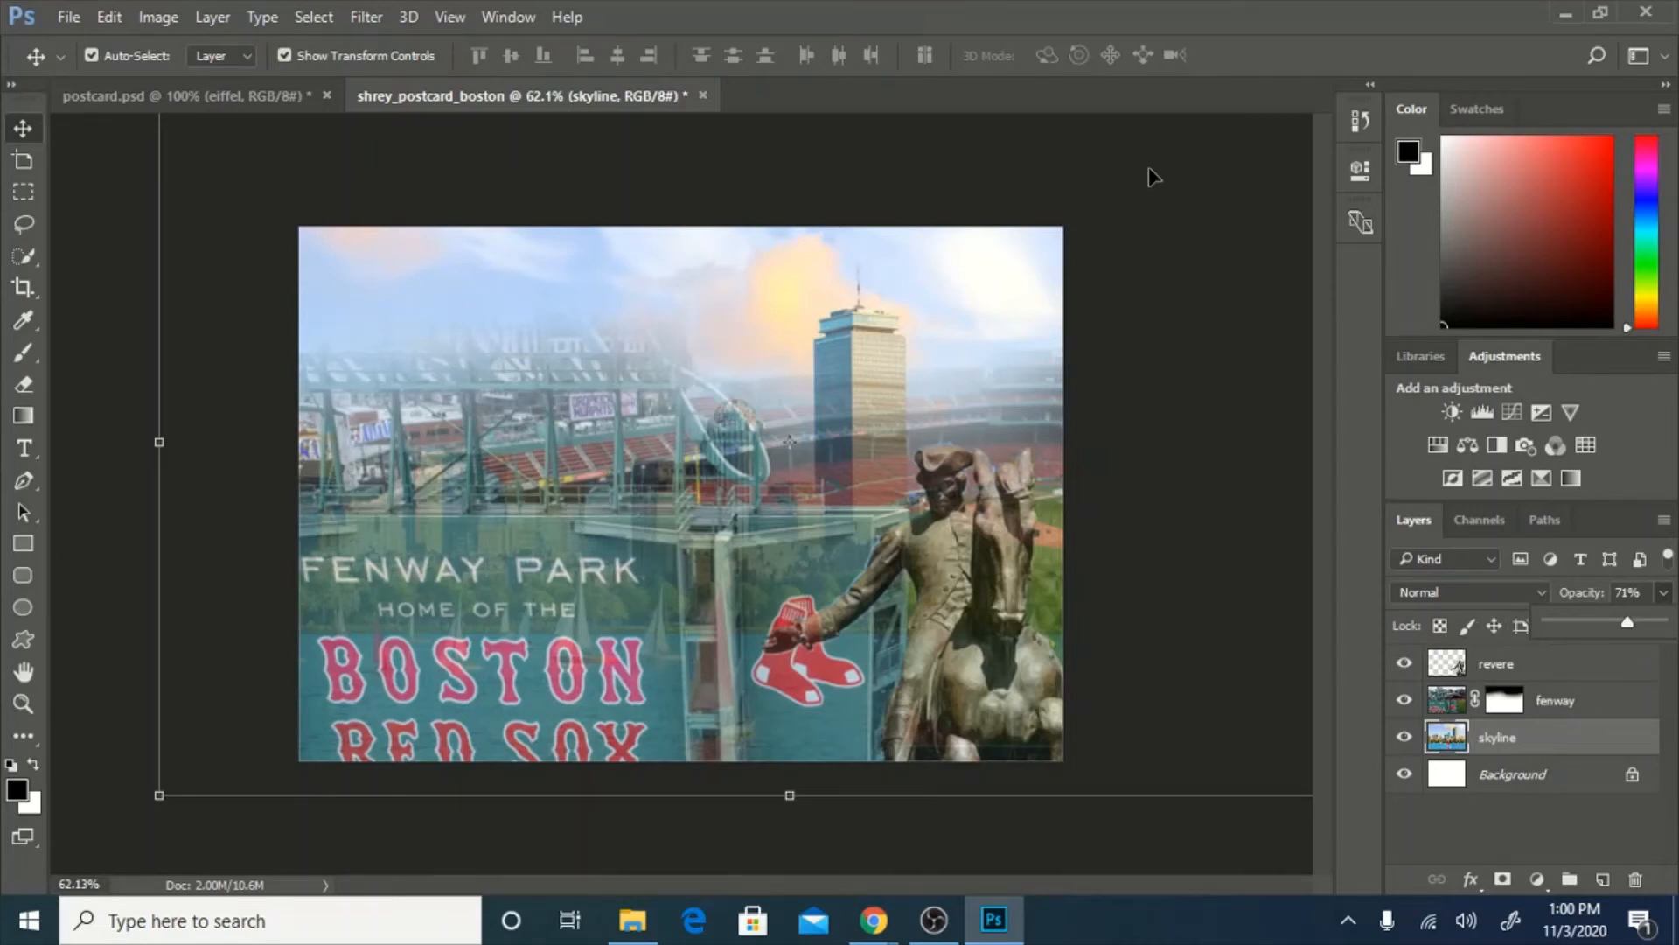
left_click(1180, 268)
Add a new empty layer above all the others and name it gradient.
left_click(1640, 796)
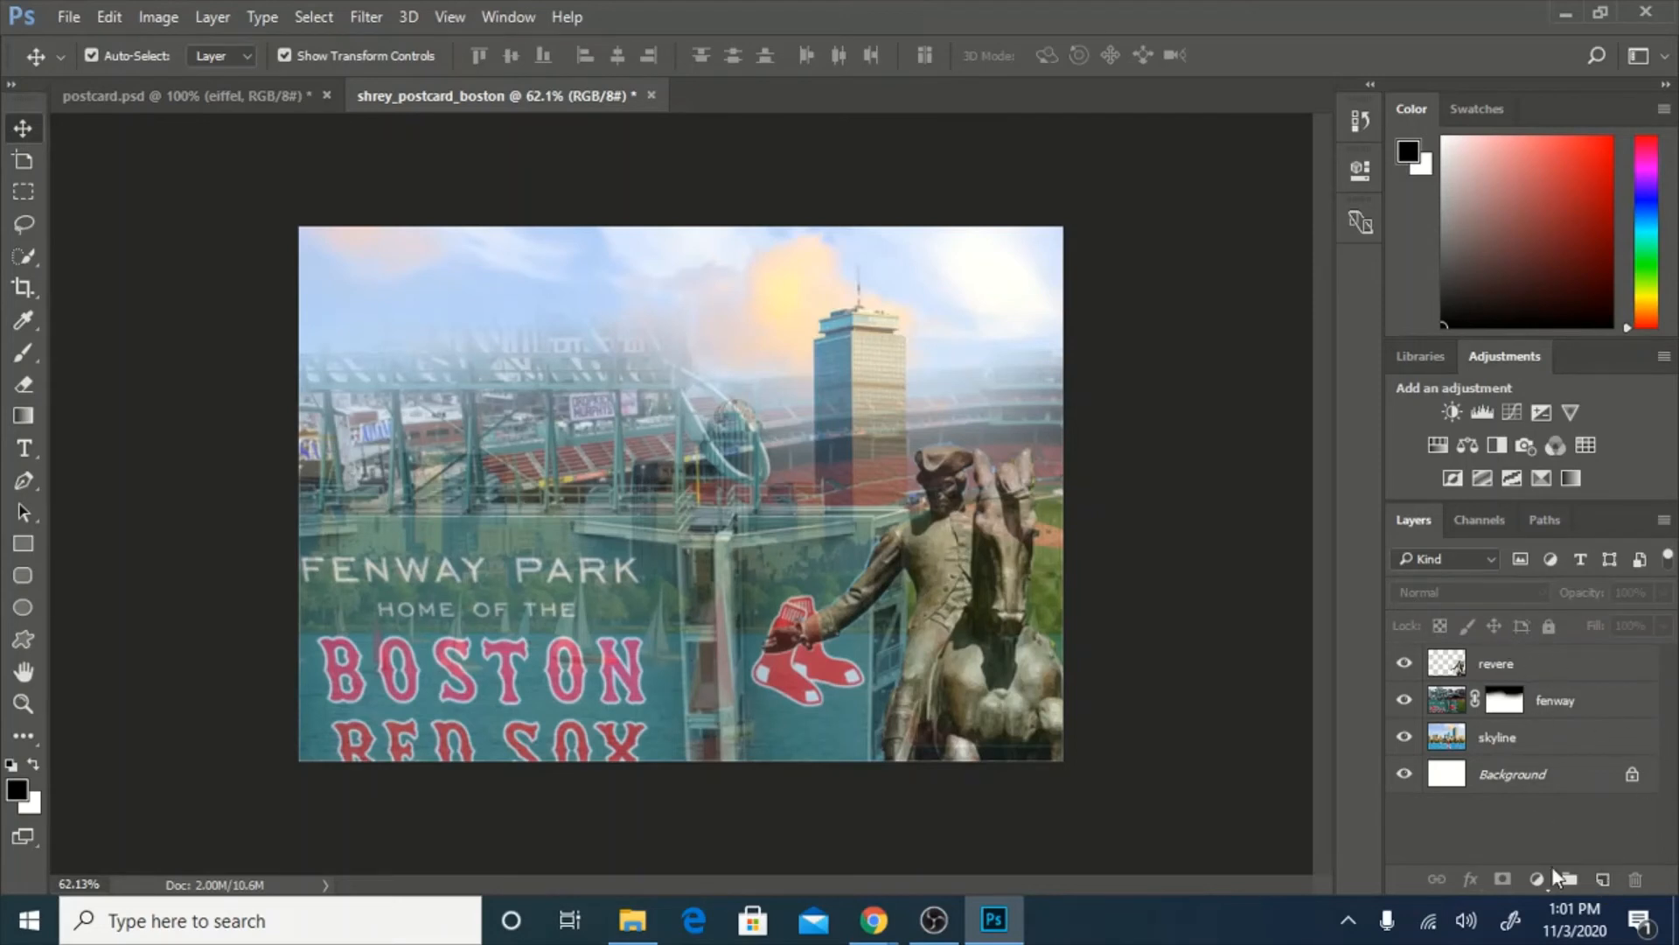
left_click(1603, 882)
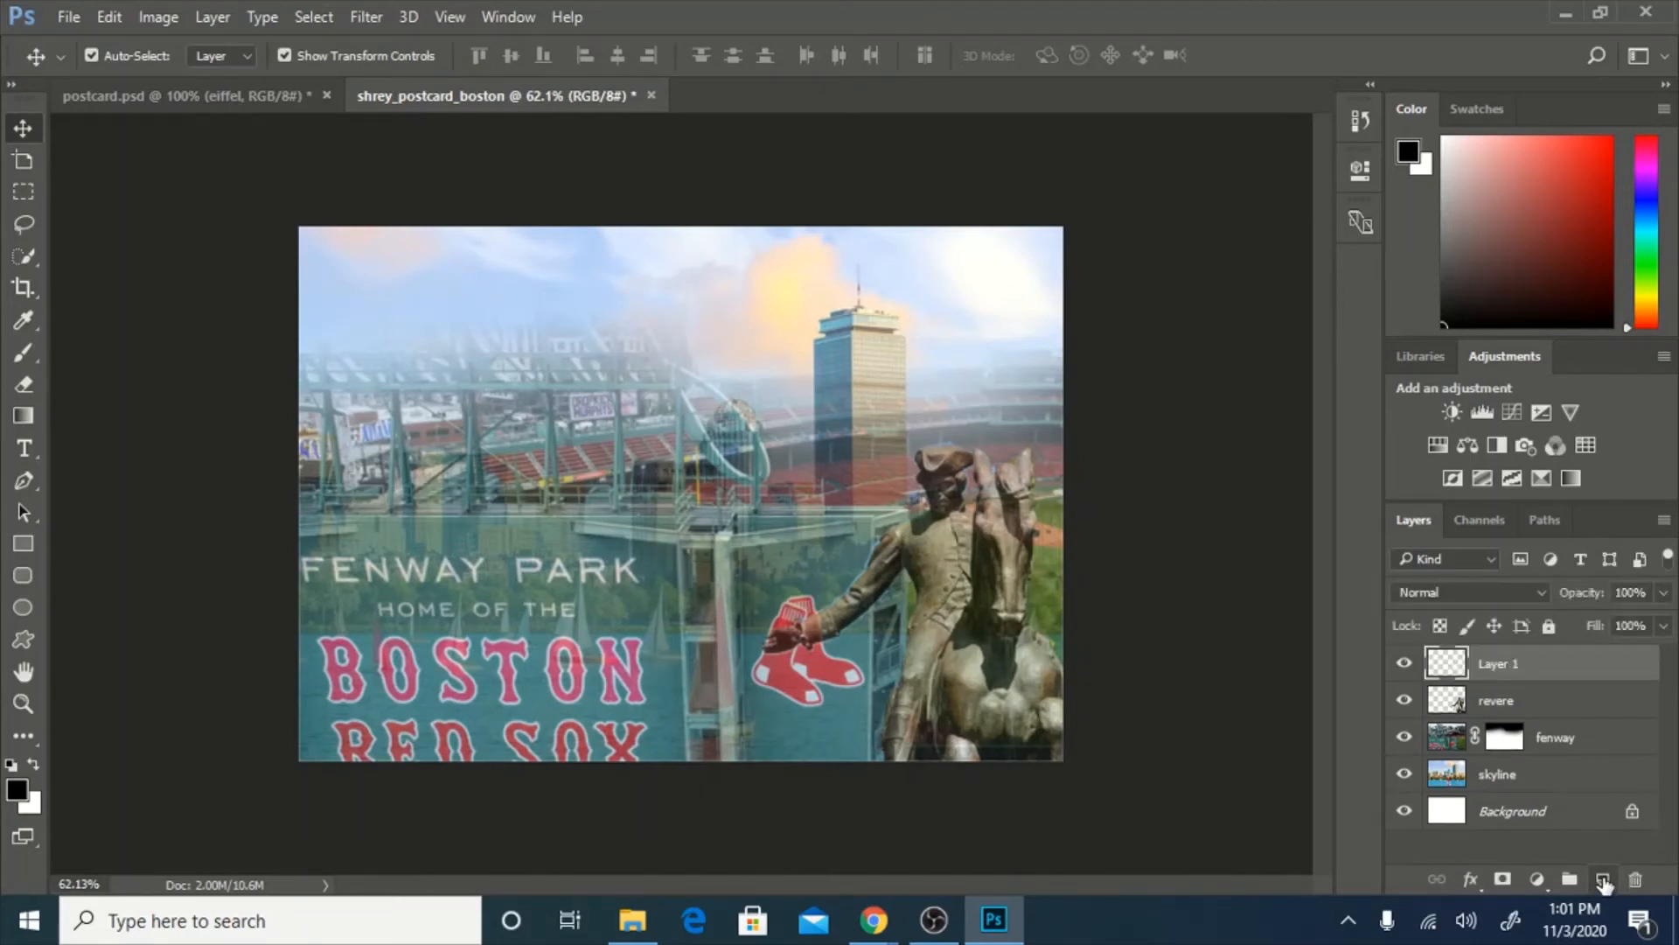
double_click(1497, 667)
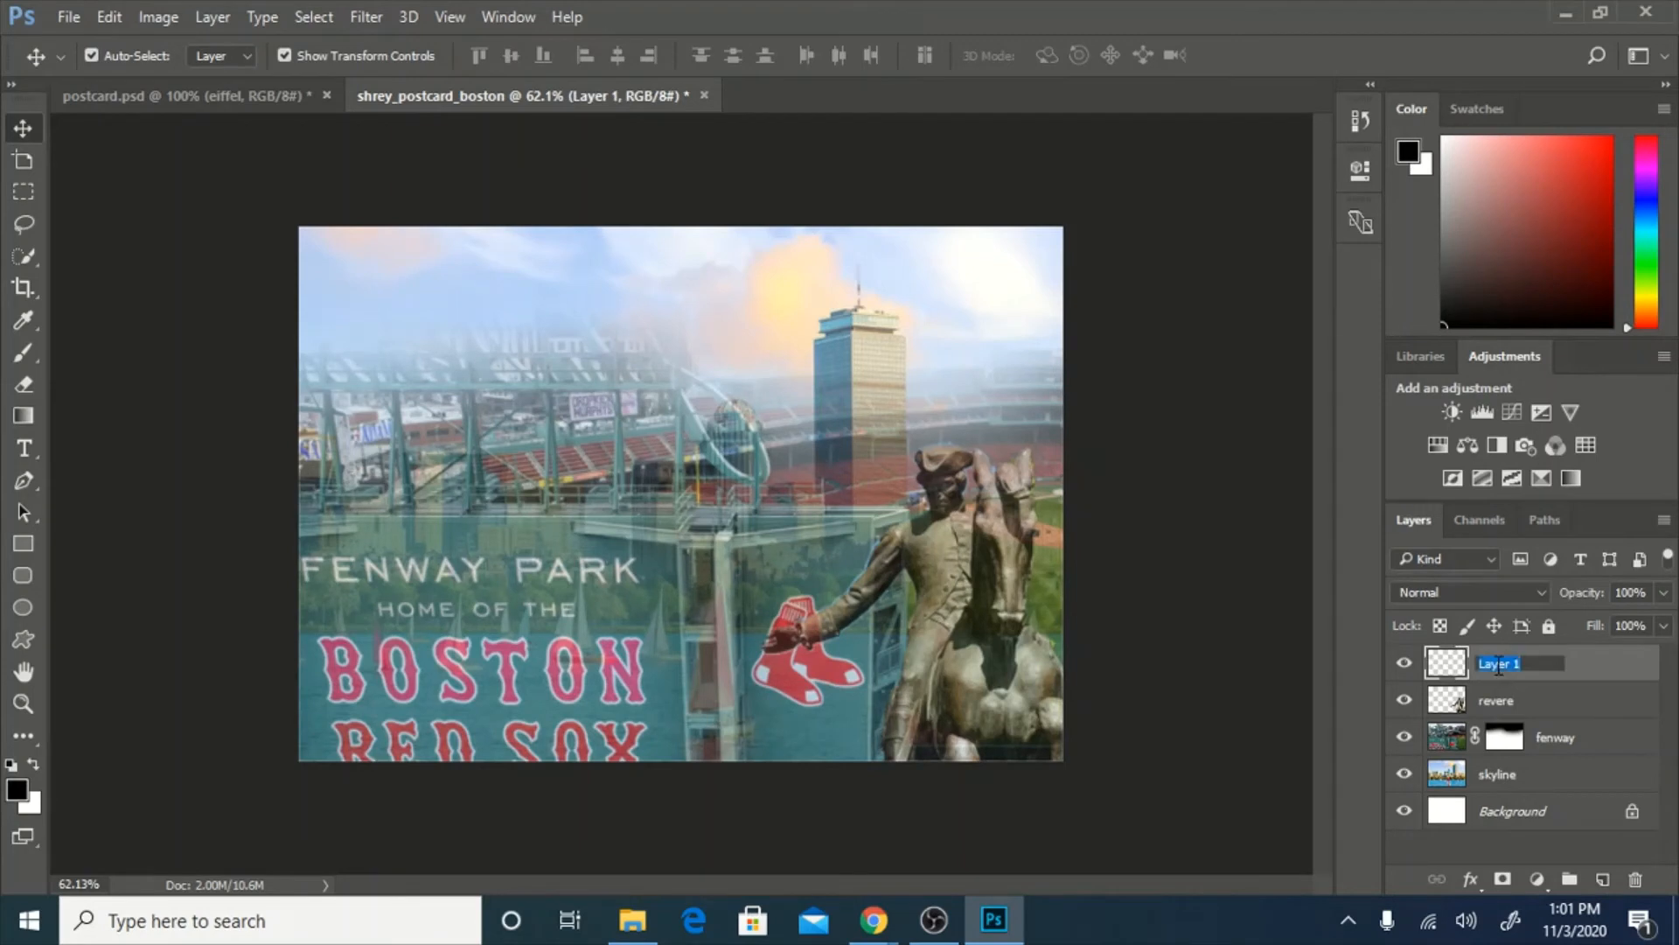
type("gradient")
key("Return")
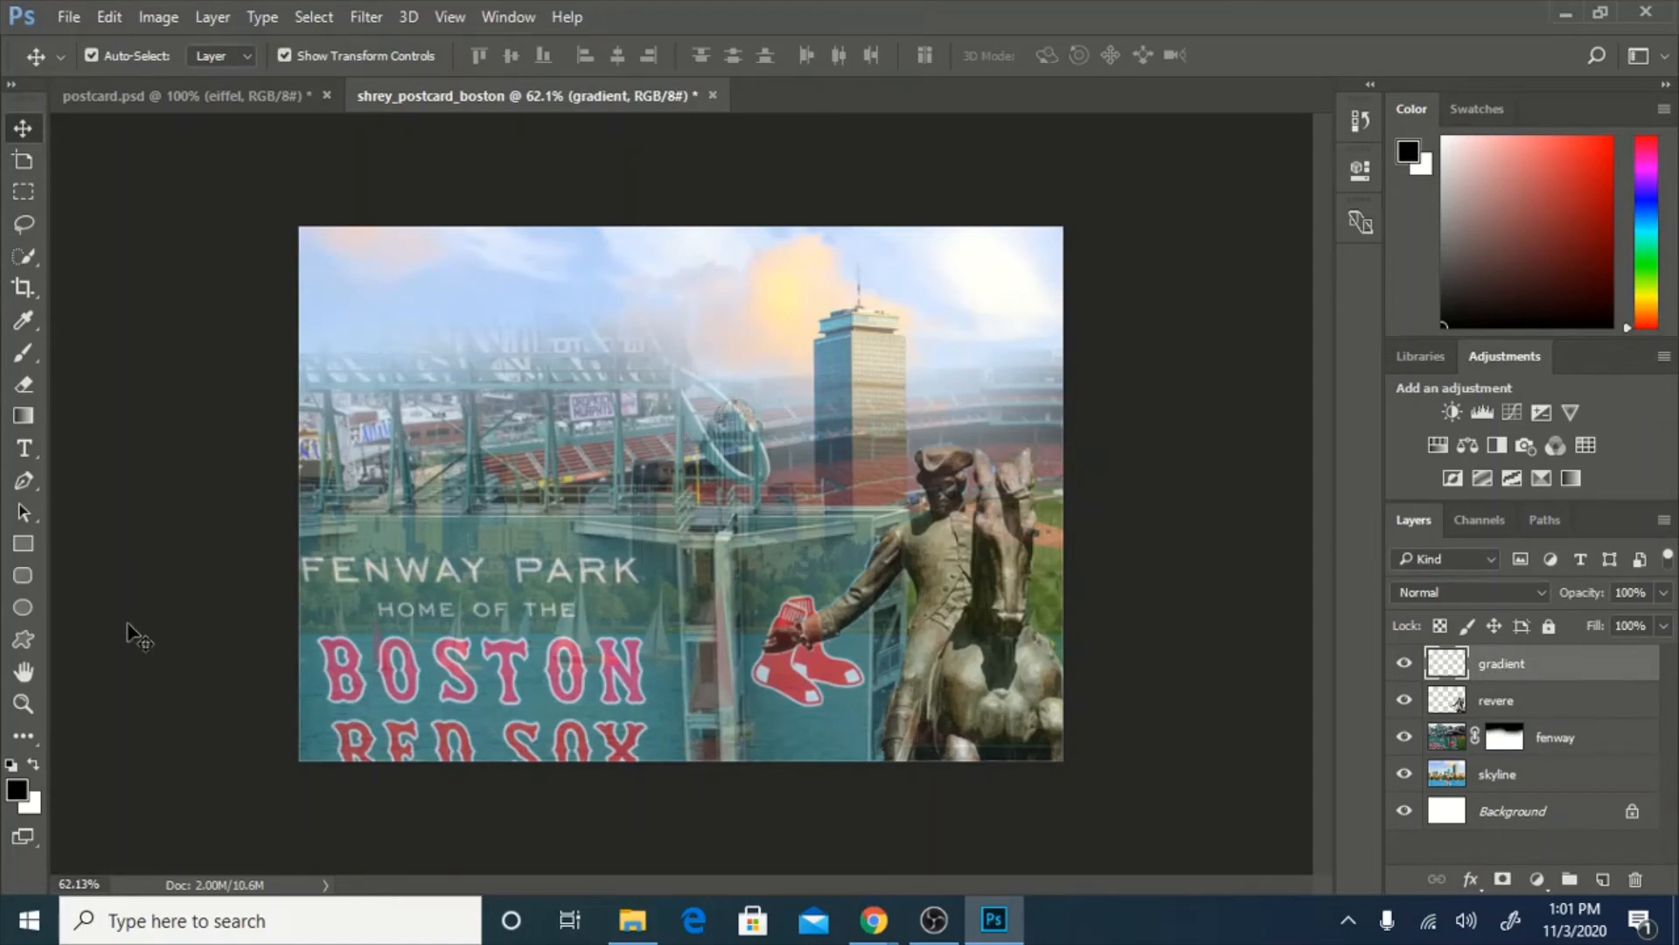
Switch to the Gradient tool and choose the Blue, Red, Yellow preset.
left_click(14, 415)
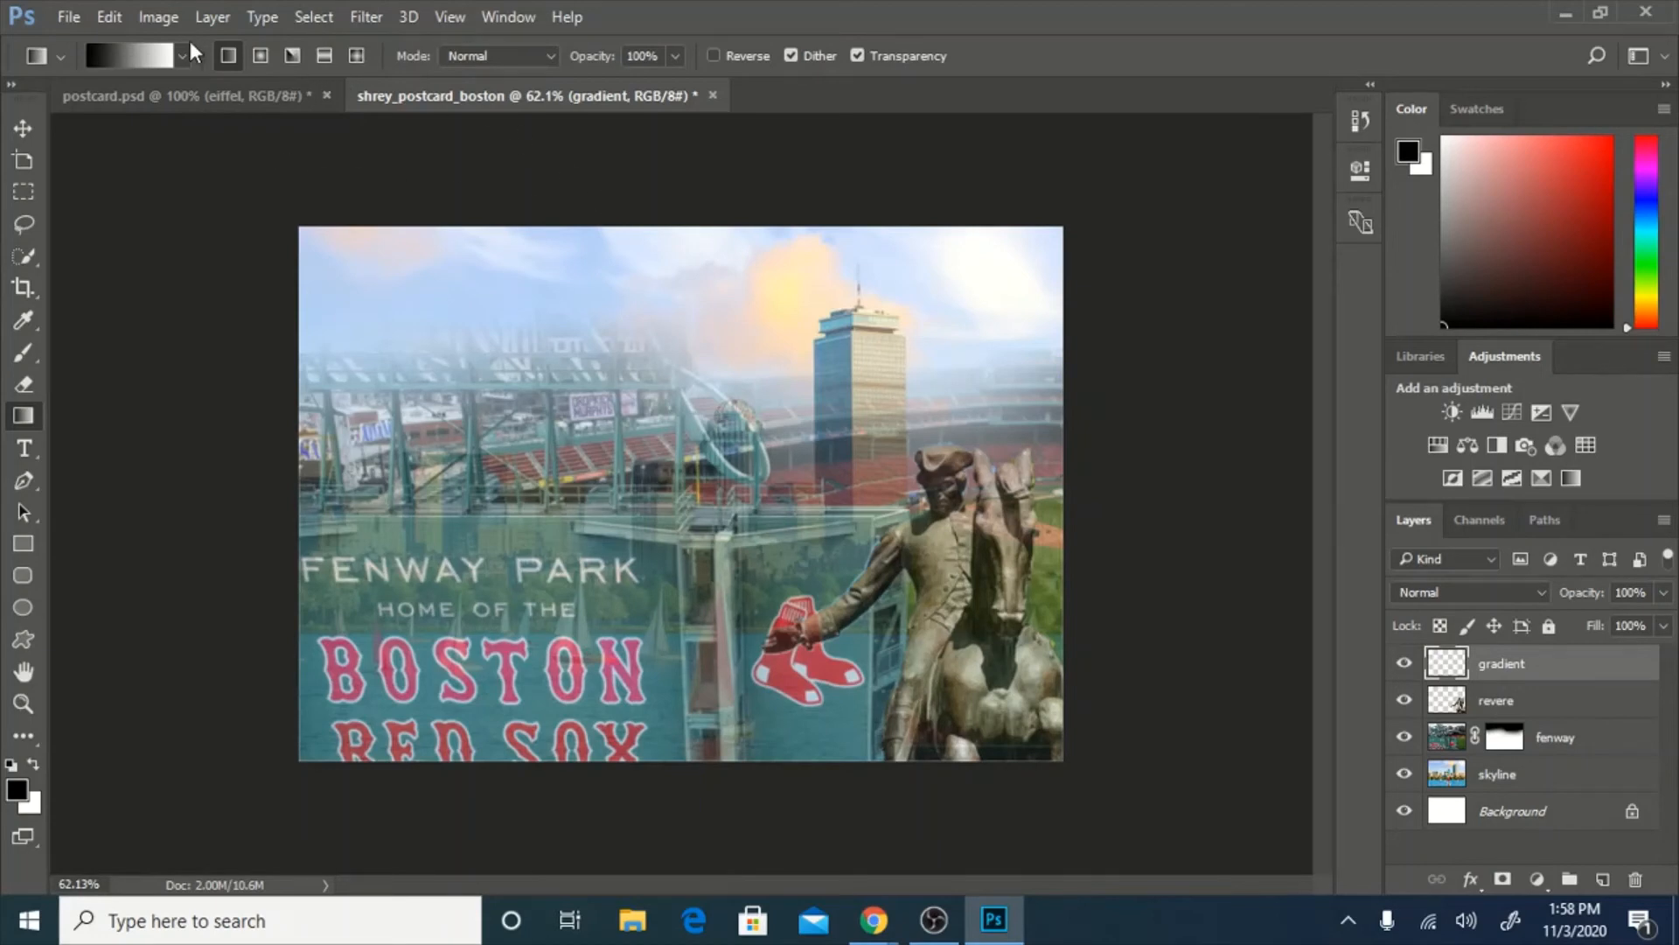
left_click(15, 789)
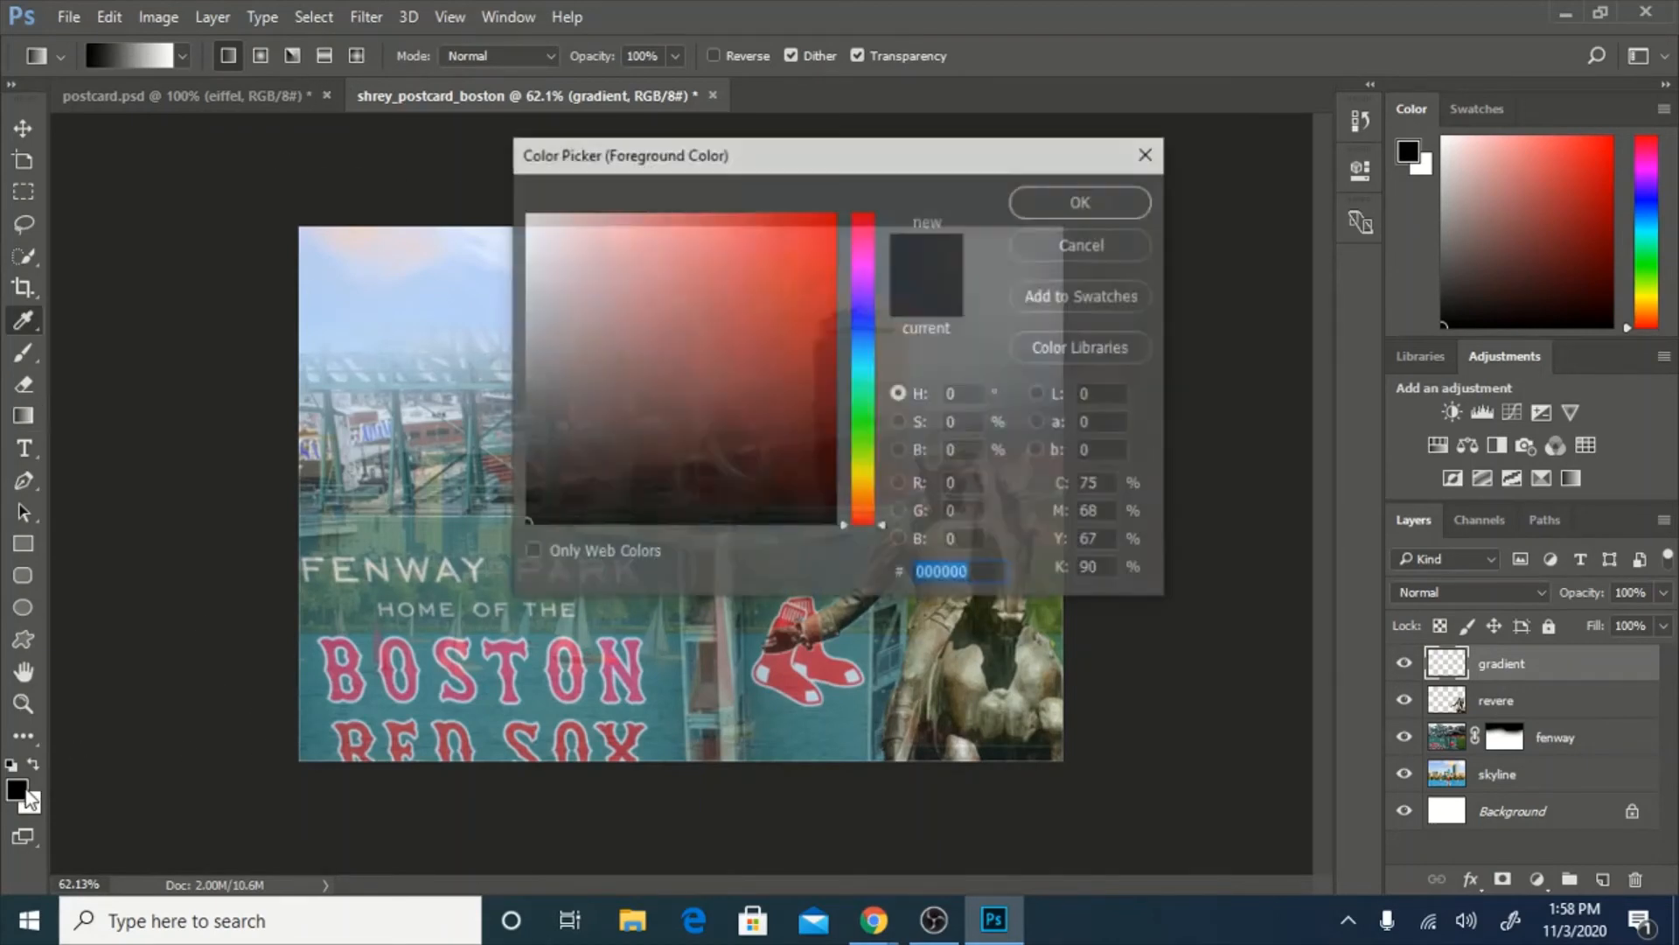
left_click(1149, 154)
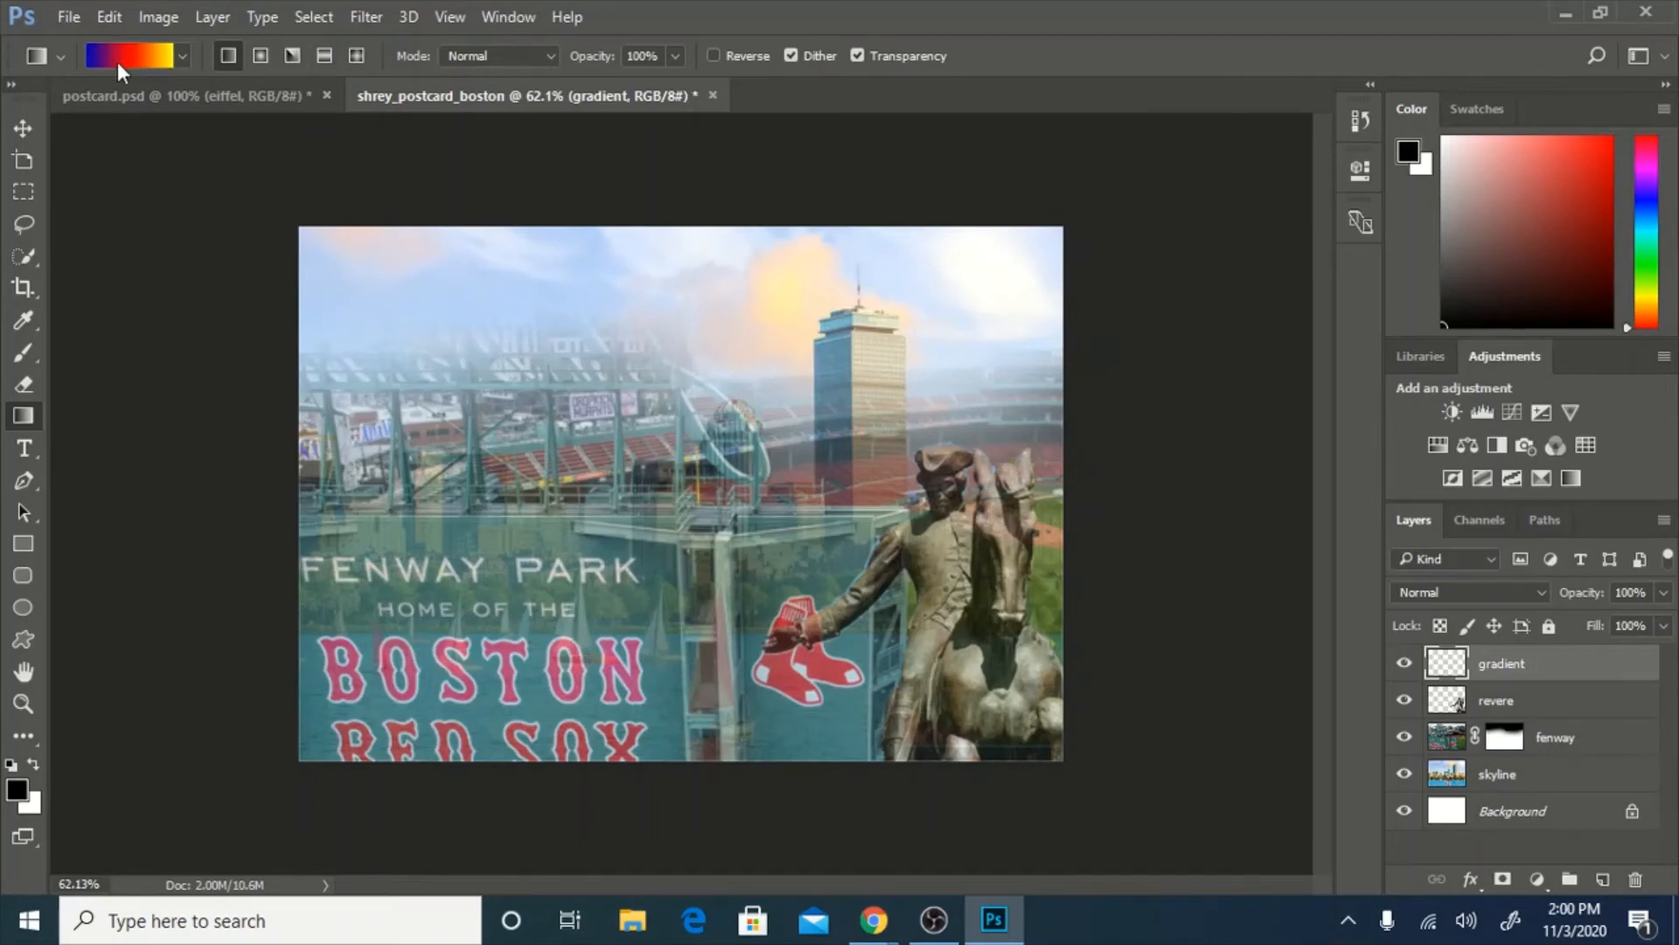
left_click(128, 51)
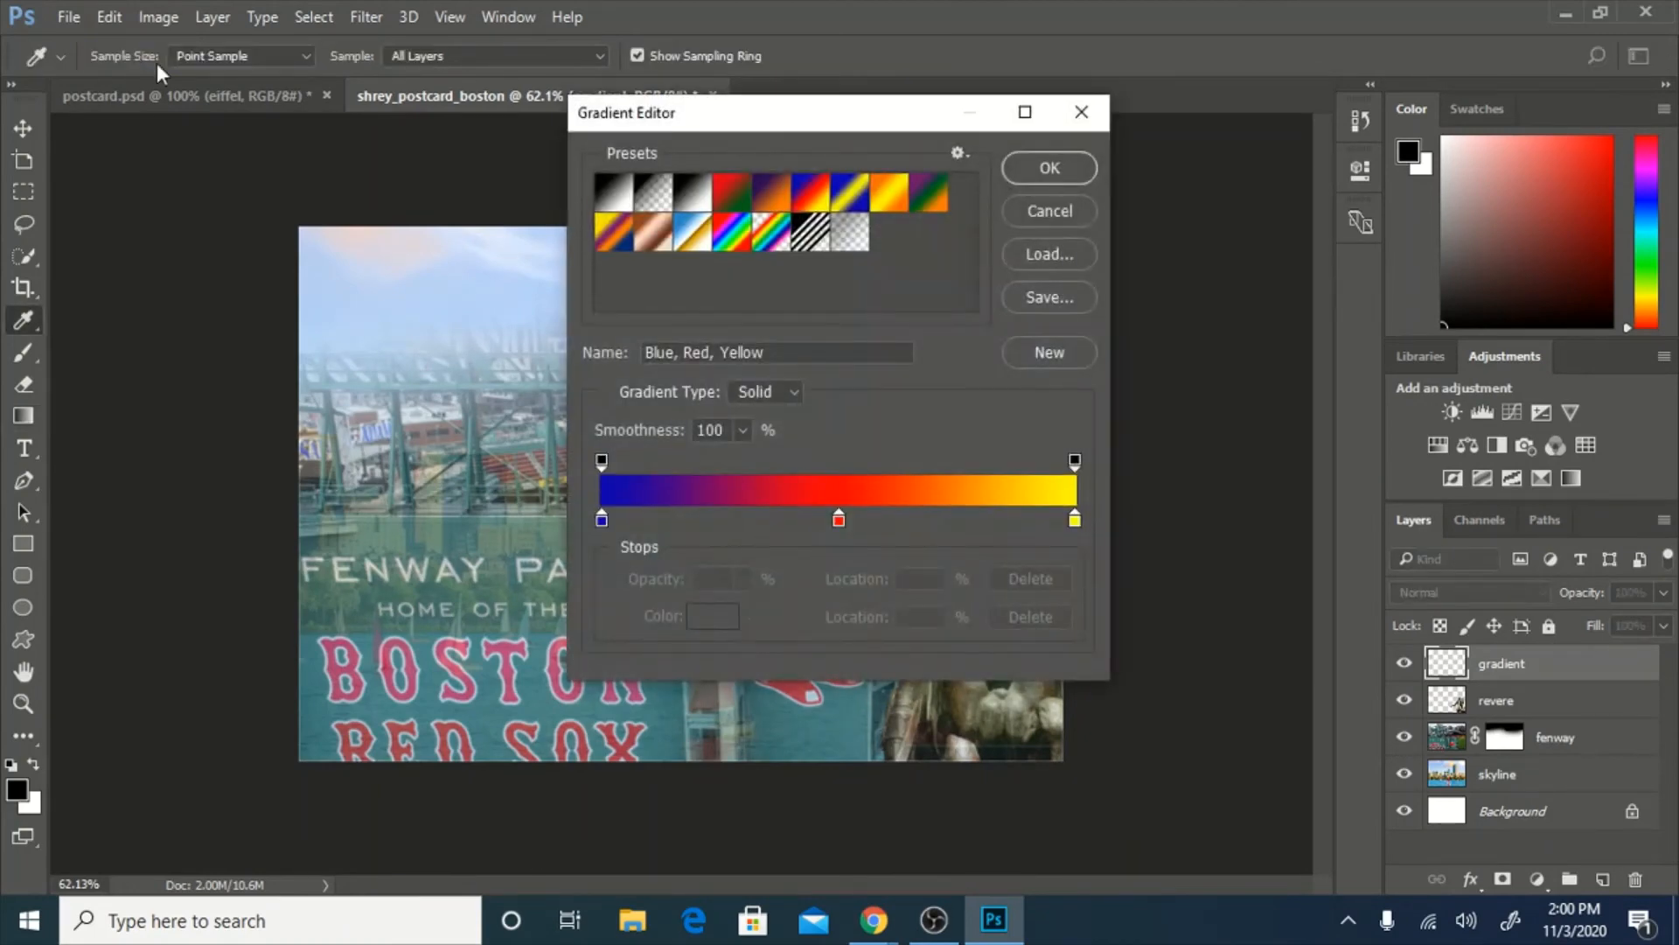
left_click(1089, 111)
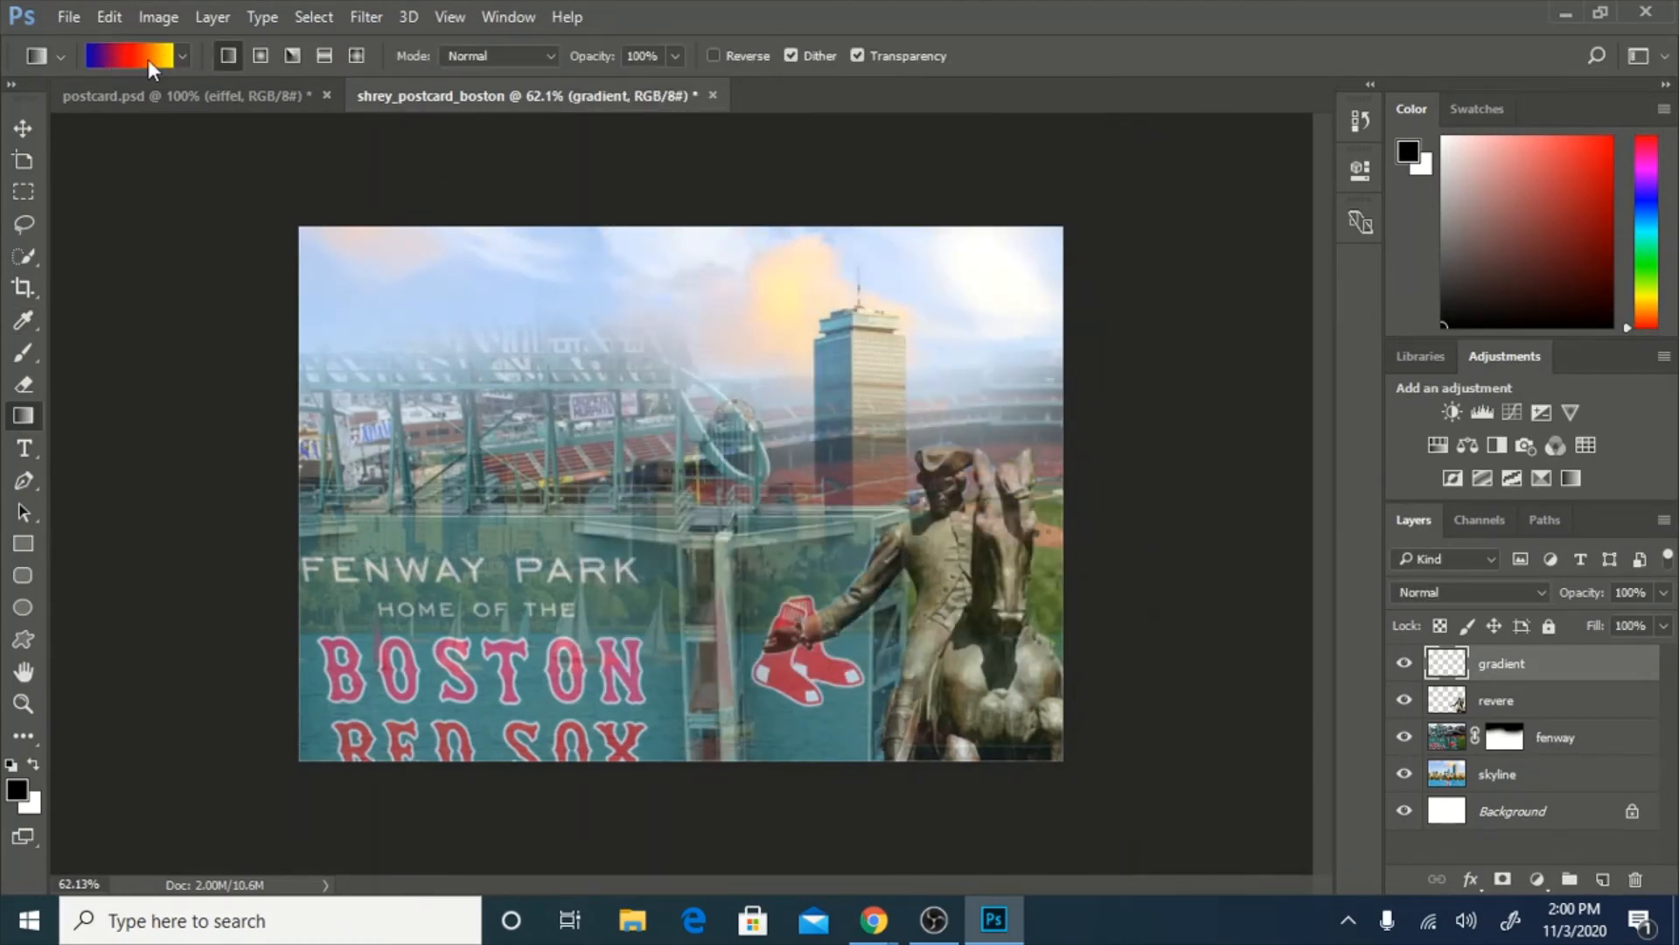
Edit the Blue, Red, Yellow gradient and change its middle color stop to white (ffffff).
left_click(119, 61)
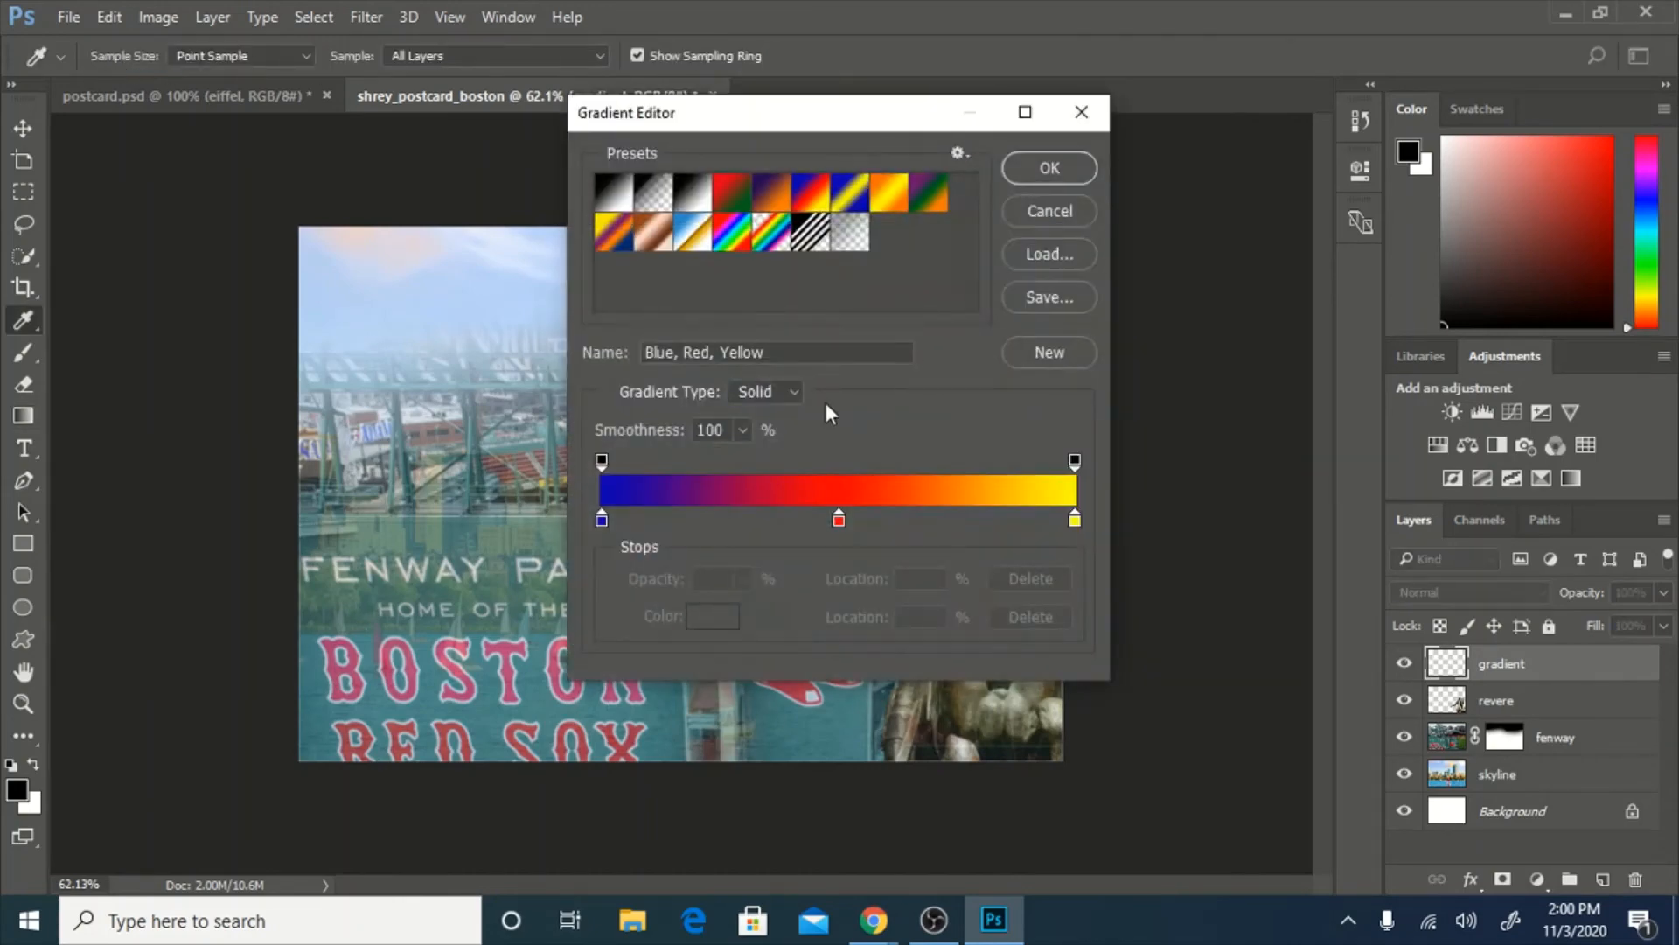
left_click(838, 519)
left_click(745, 619)
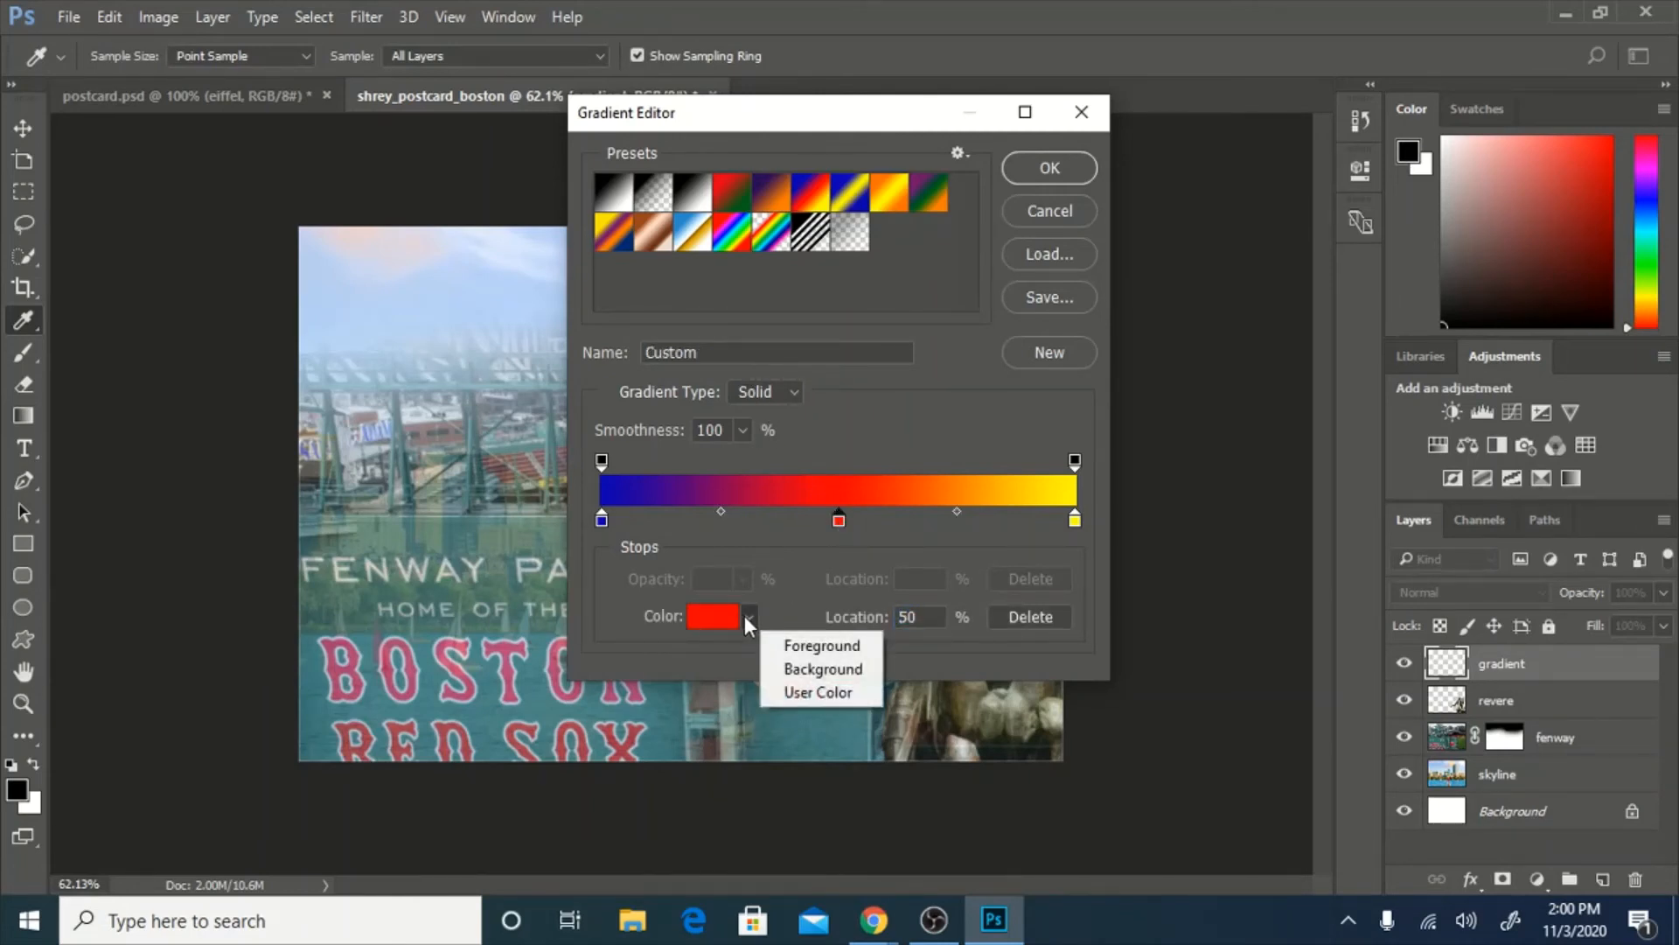
left_click(735, 624)
left_click(731, 618)
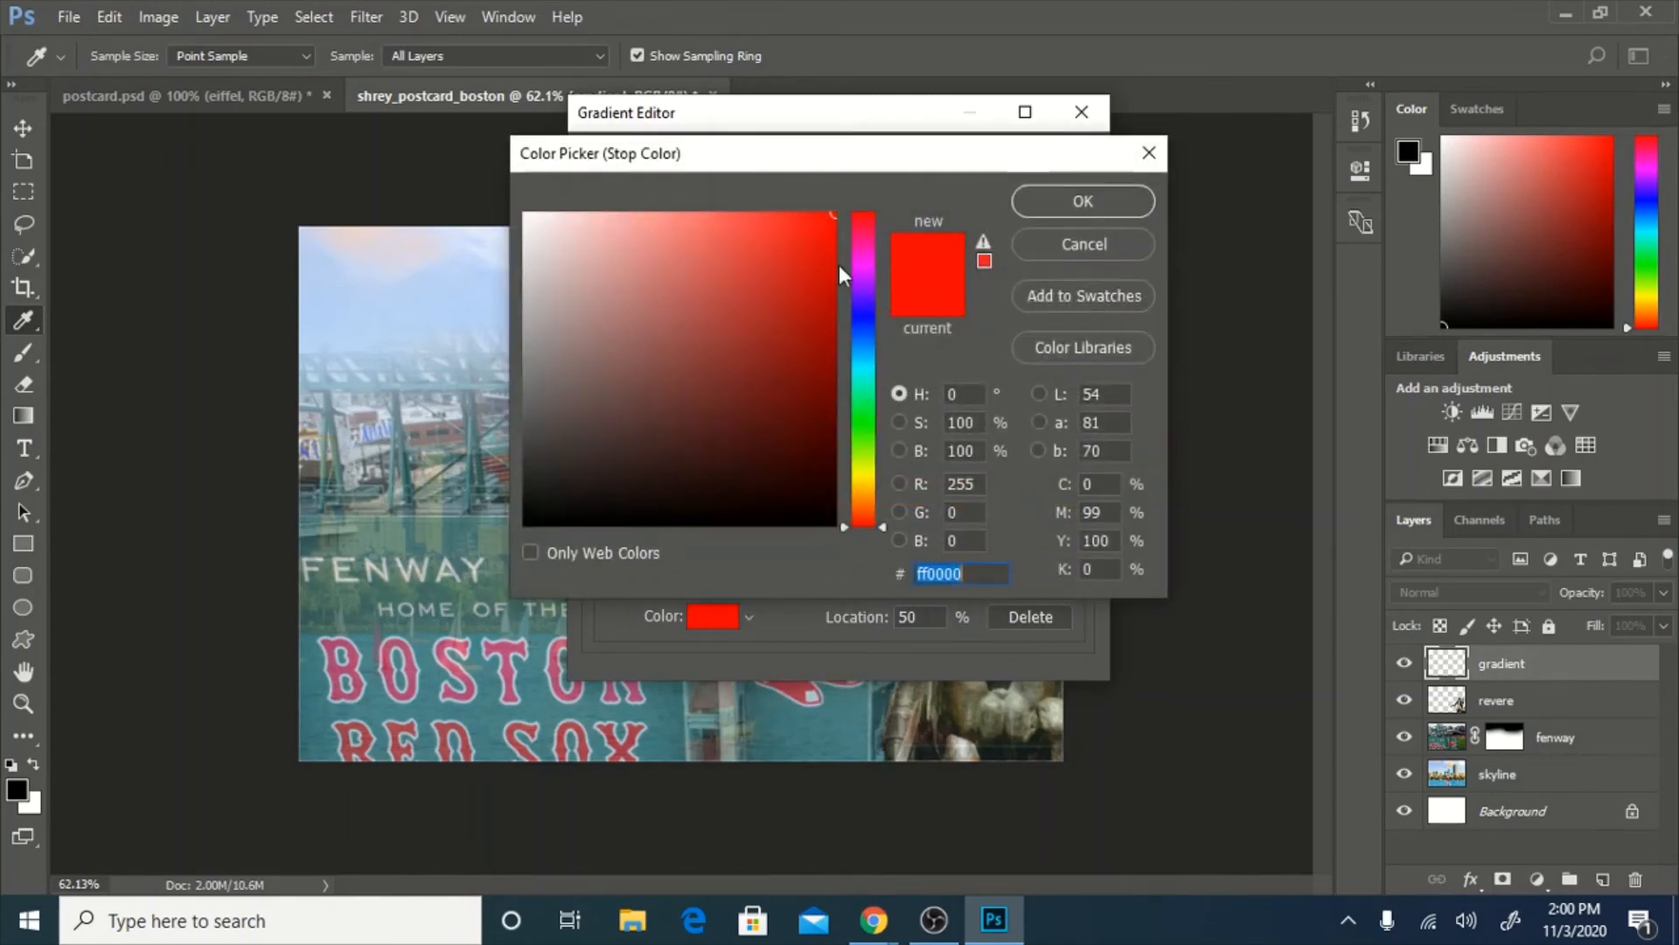
left_click(516, 230)
left_click_drag(512, 229, 498, 166)
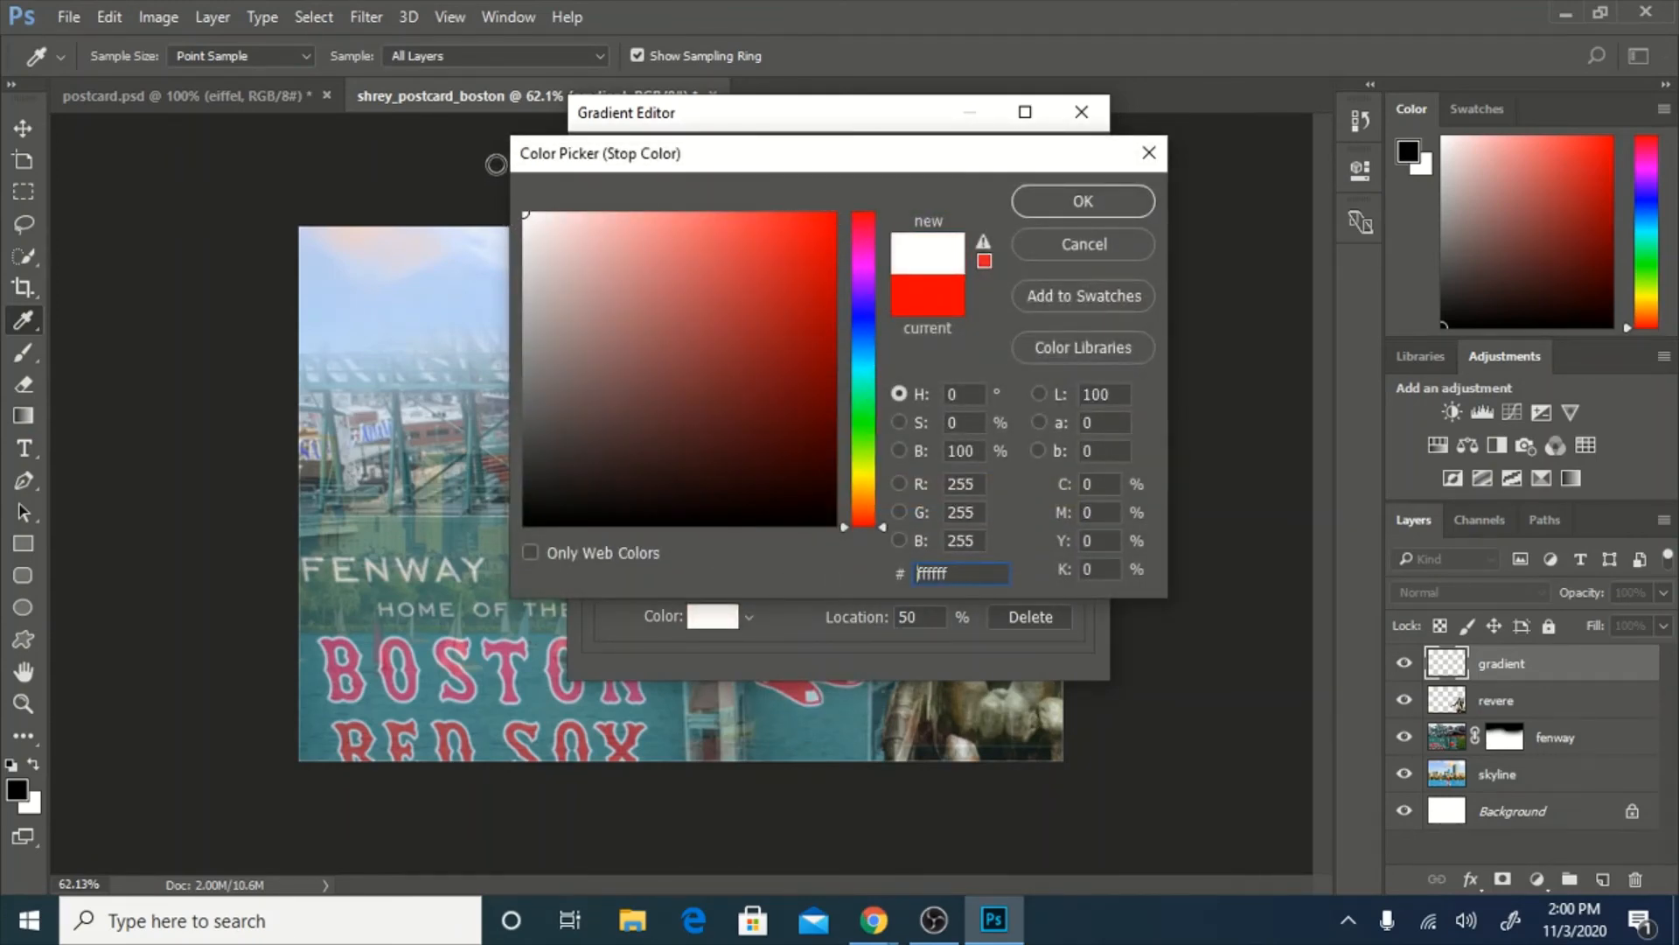
left_click(1100, 203)
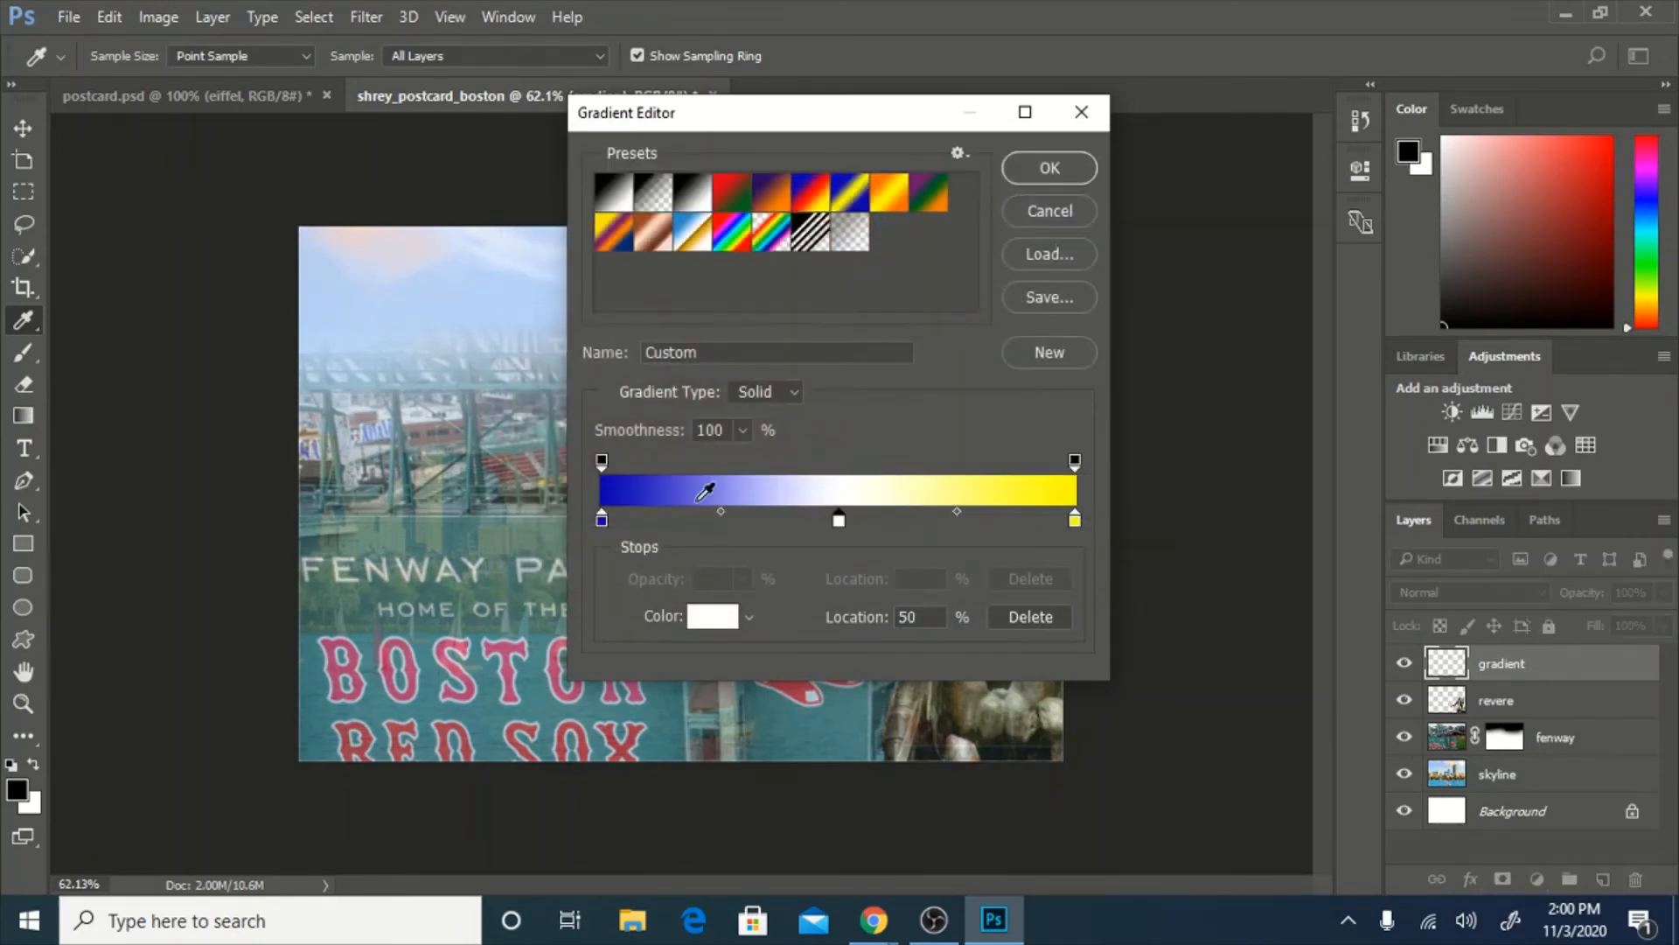
Change the gradient's color stop at location 0% to dark blue (0f0a65).
left_click(603, 521)
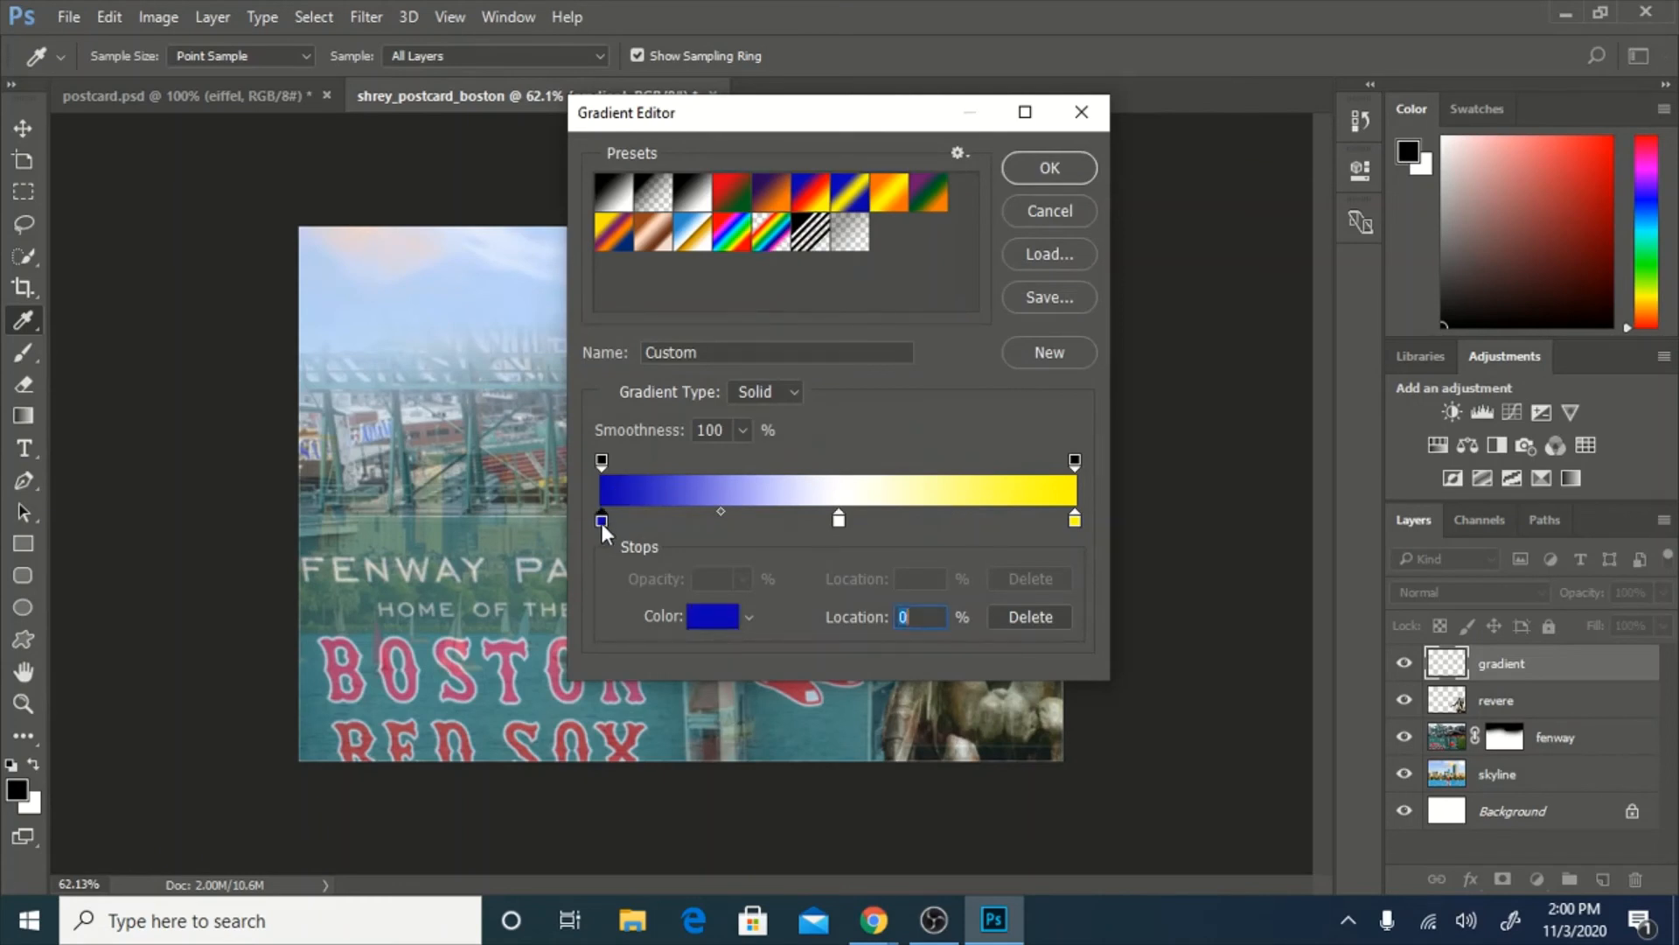
left_click(717, 614)
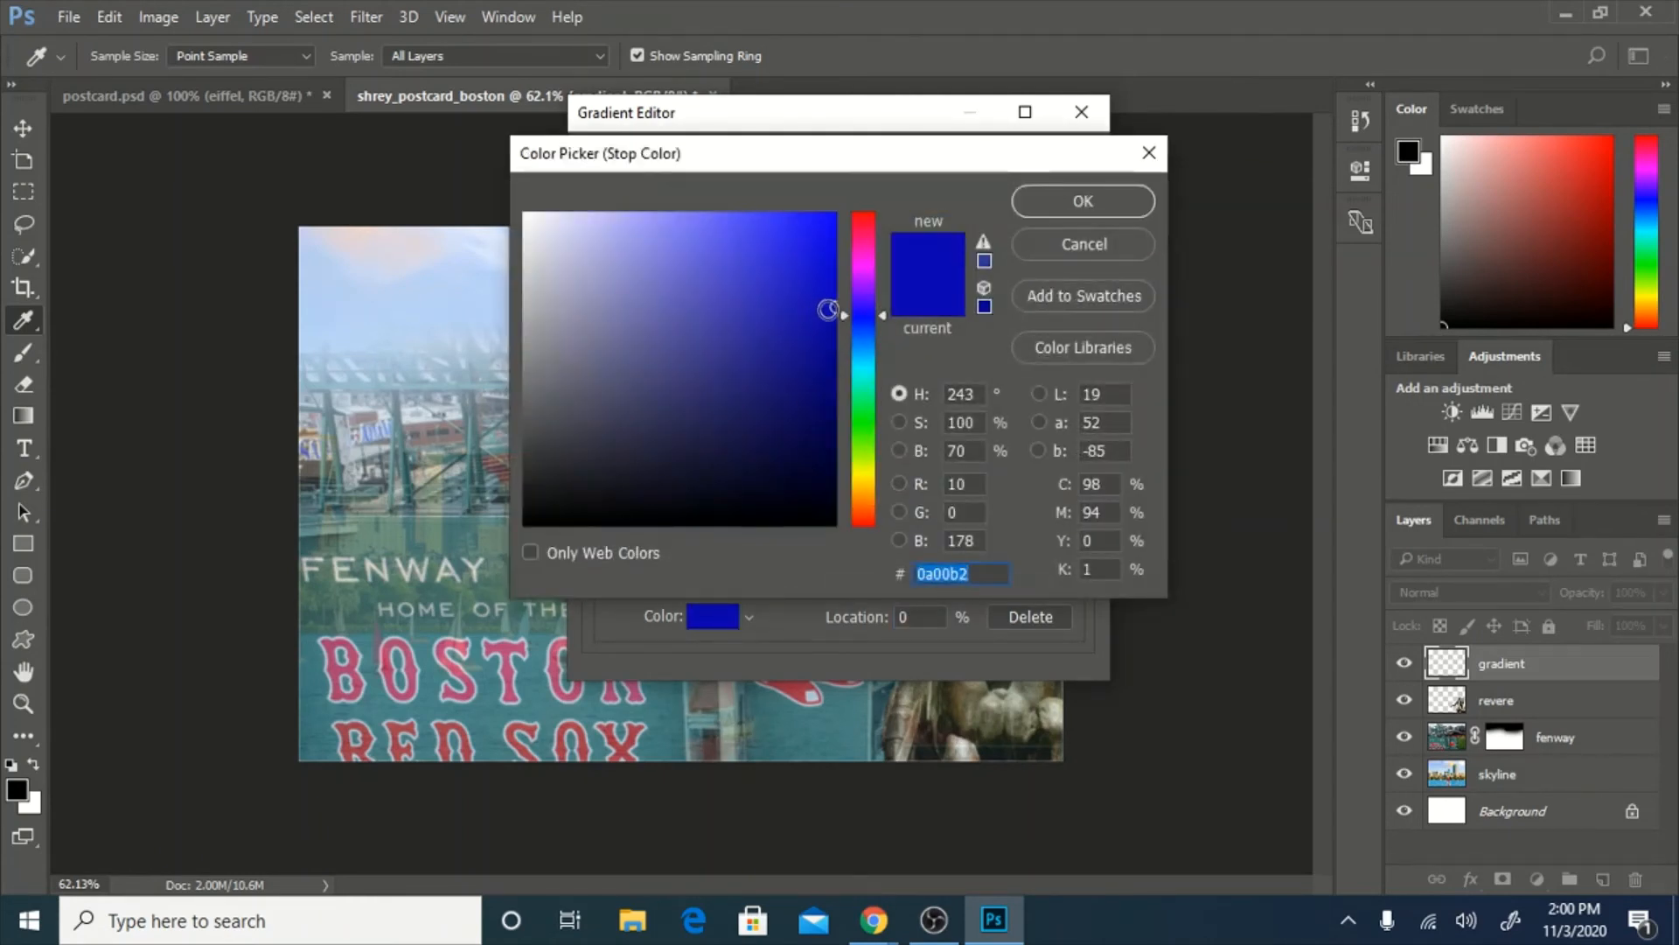
mouse_move(832, 312)
left_mouse_down()
mouse_move(787, 401)
mouse_move(803, 408)
left_mouse_up()
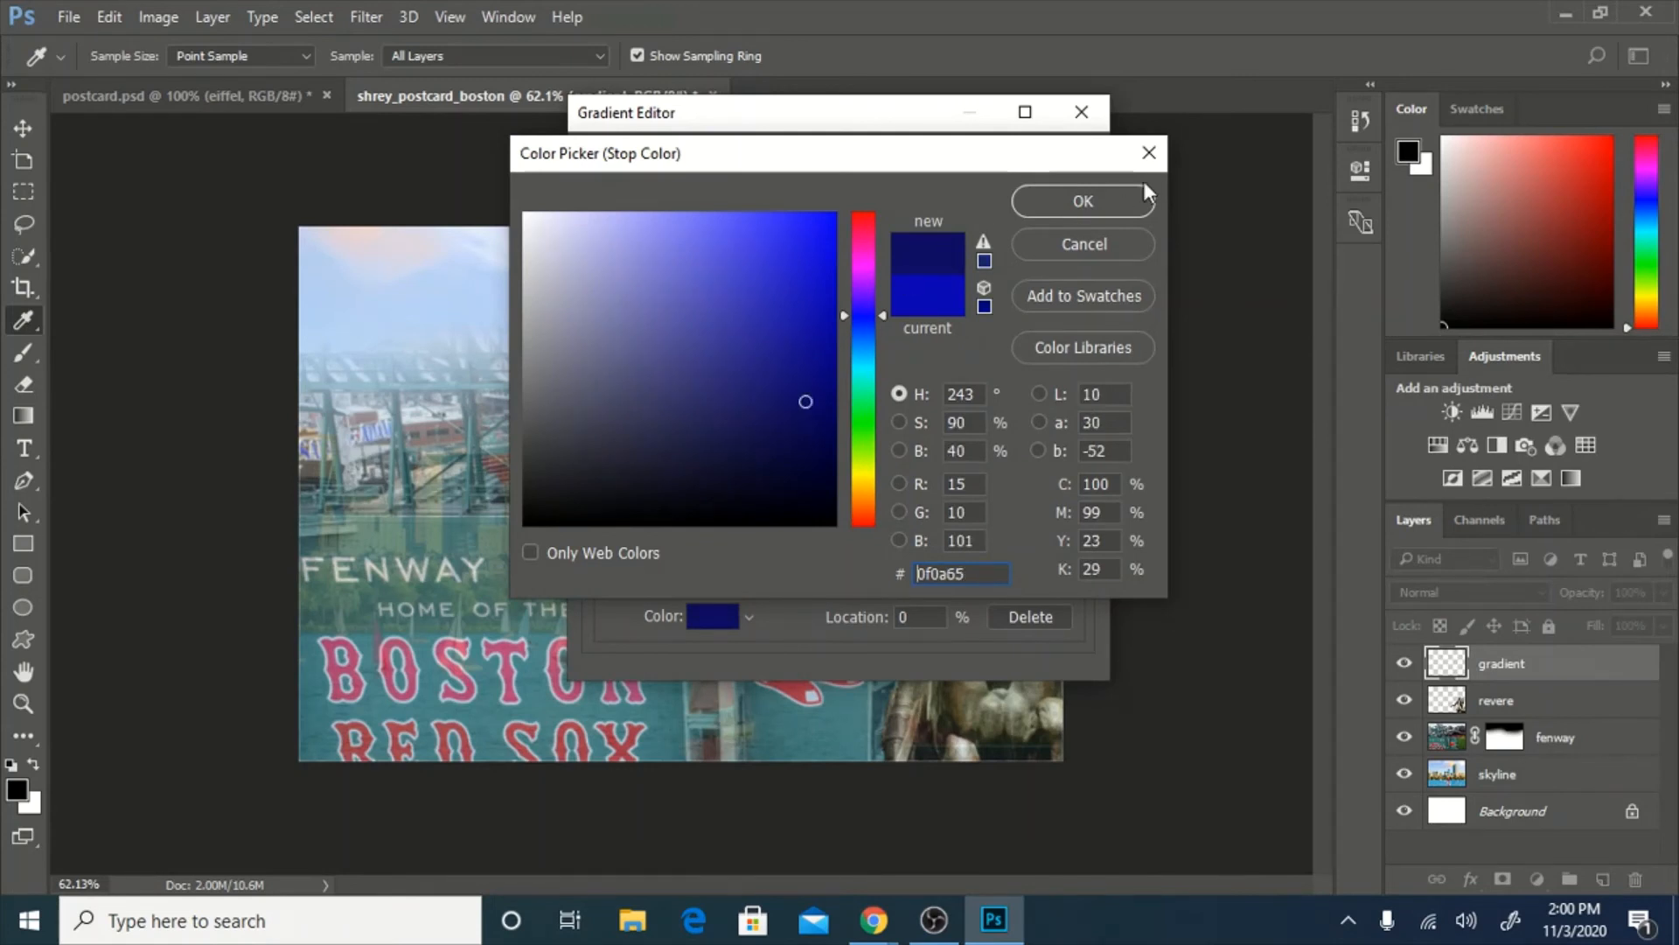
left_click(1091, 196)
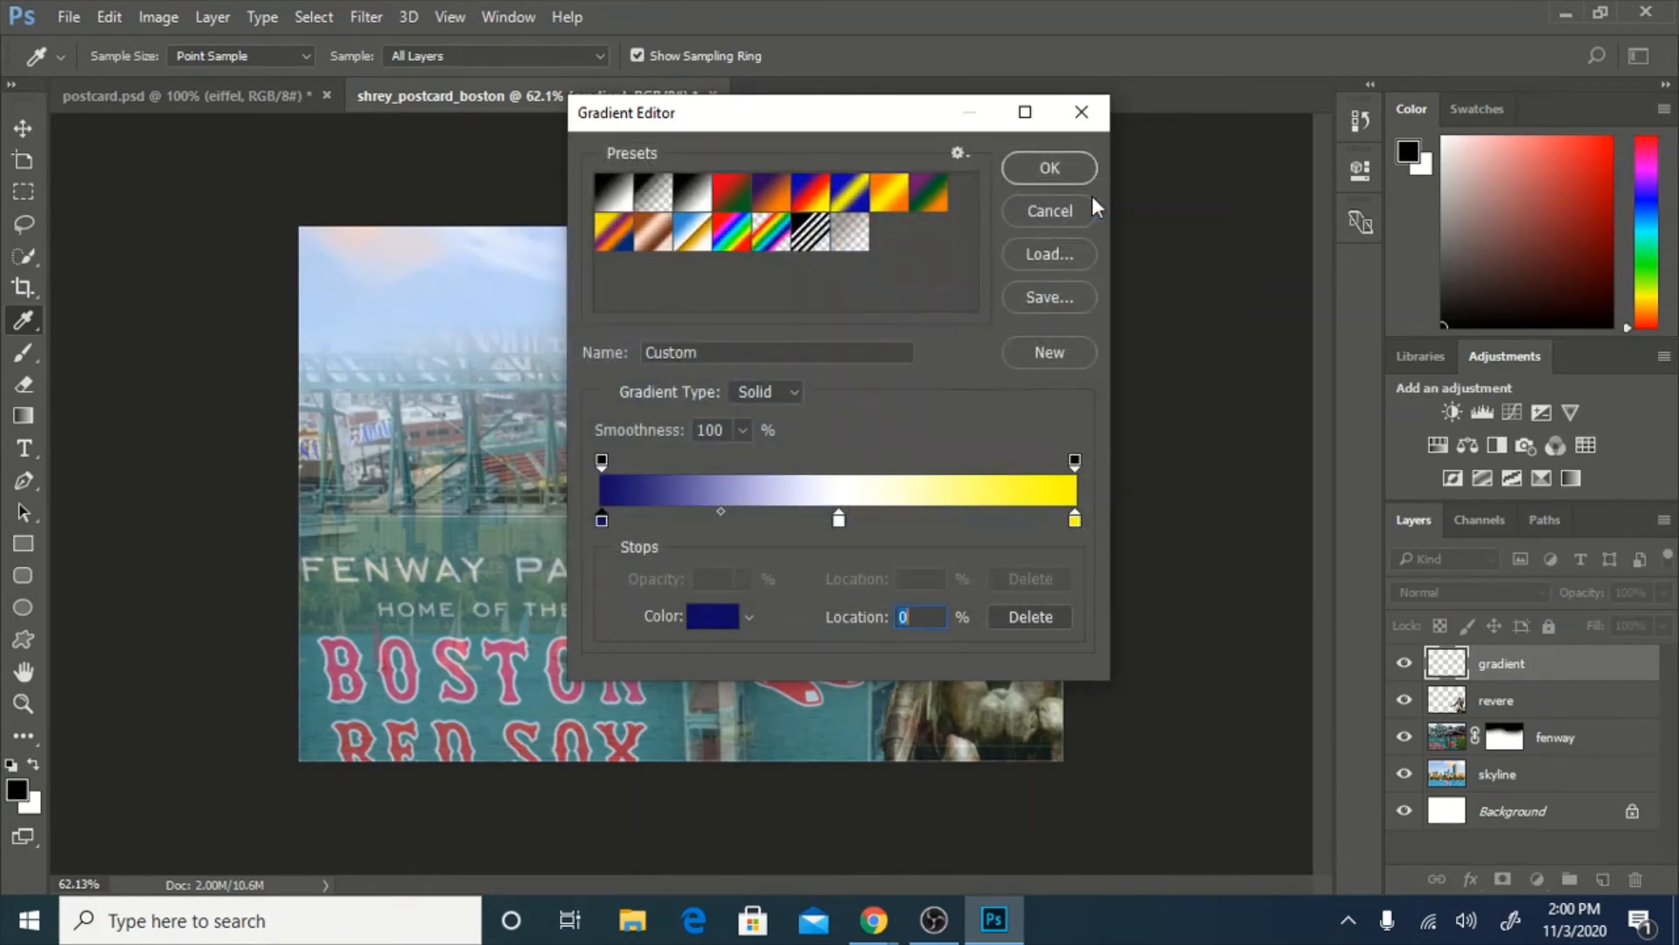
Change the gradient's color stop at location 100% to red (ff0000) and apply the edited gradient.
left_click(1076, 522)
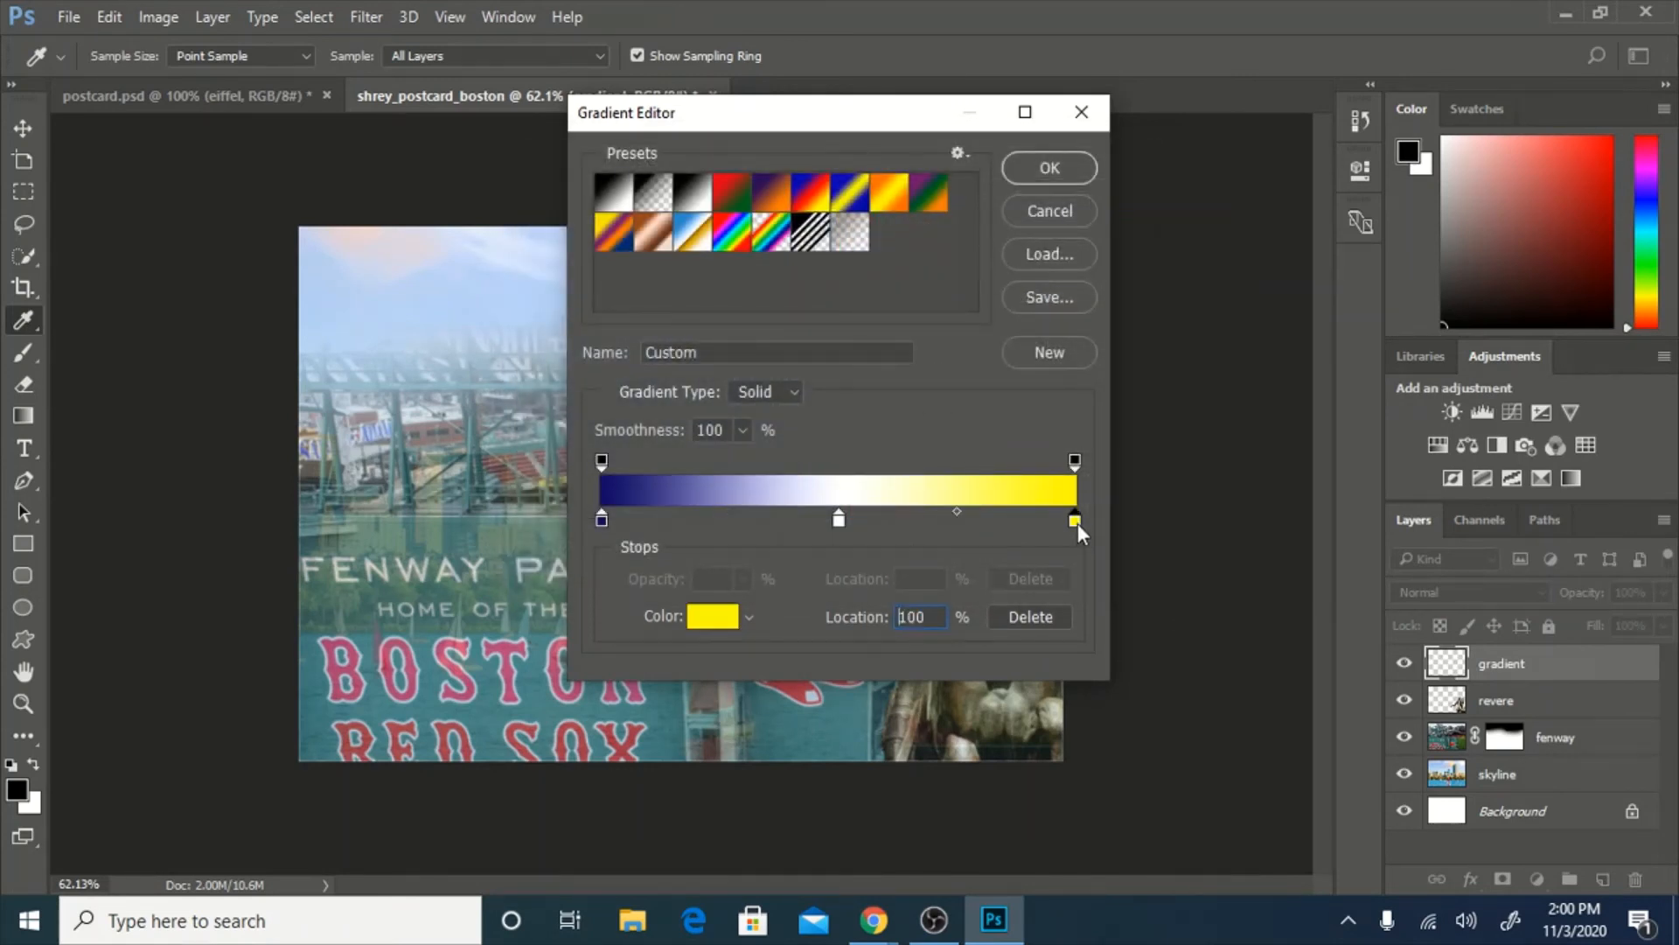
left_click(731, 621)
left_click(717, 617)
left_click_drag(806, 280, 863, 185)
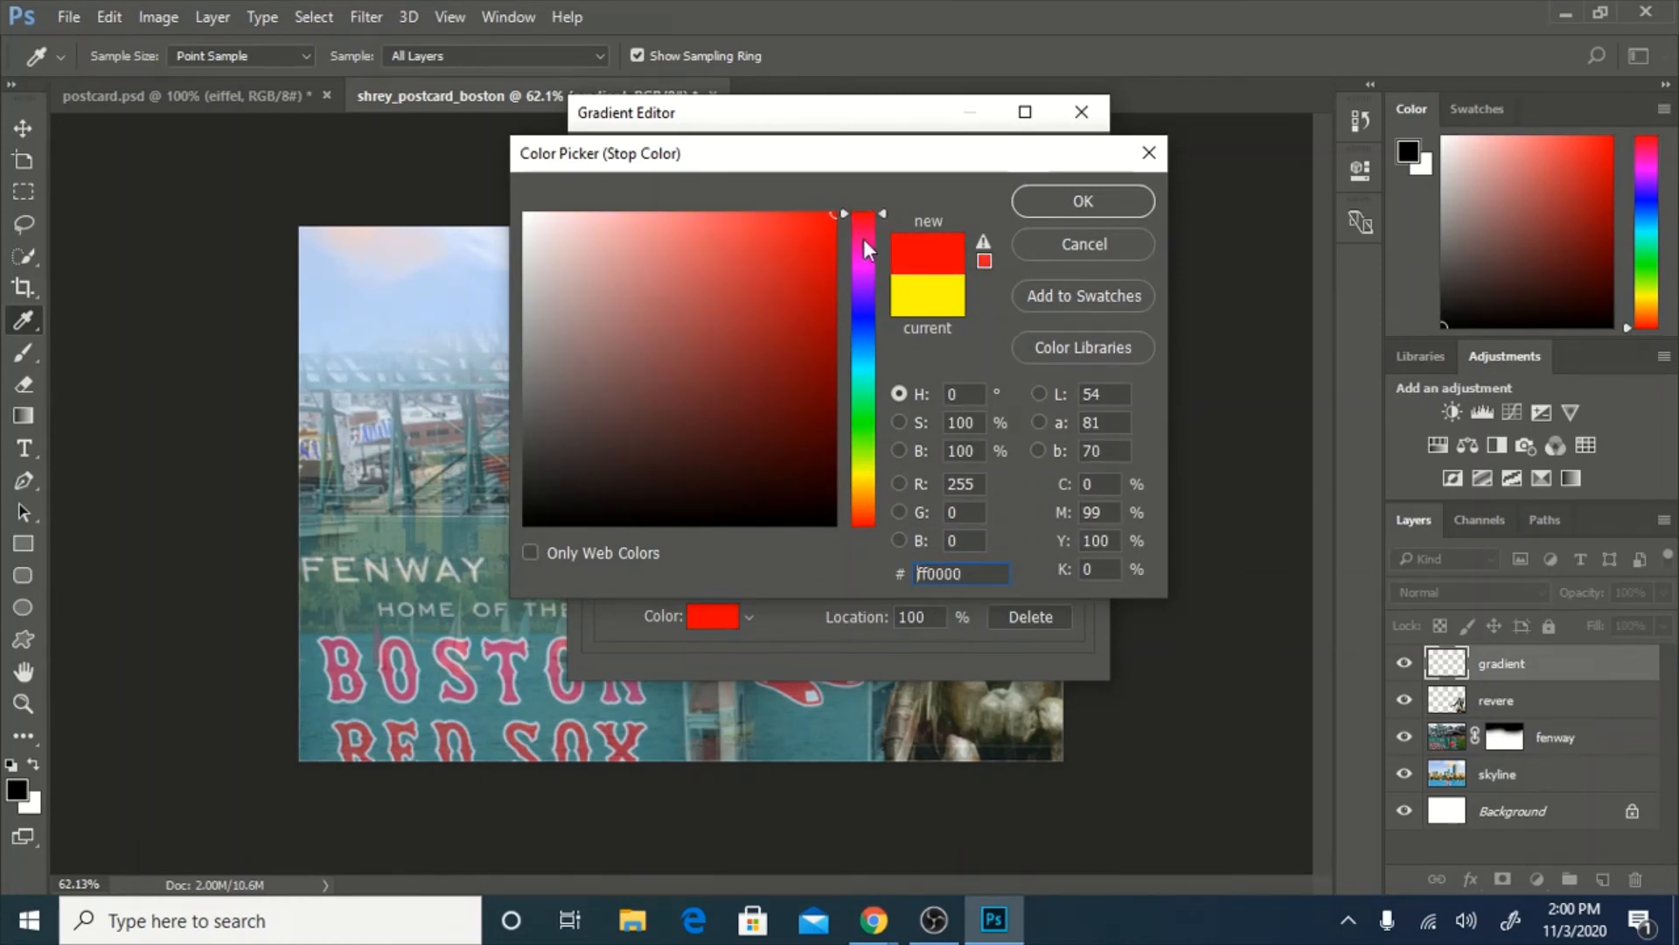
left_click(1083, 205)
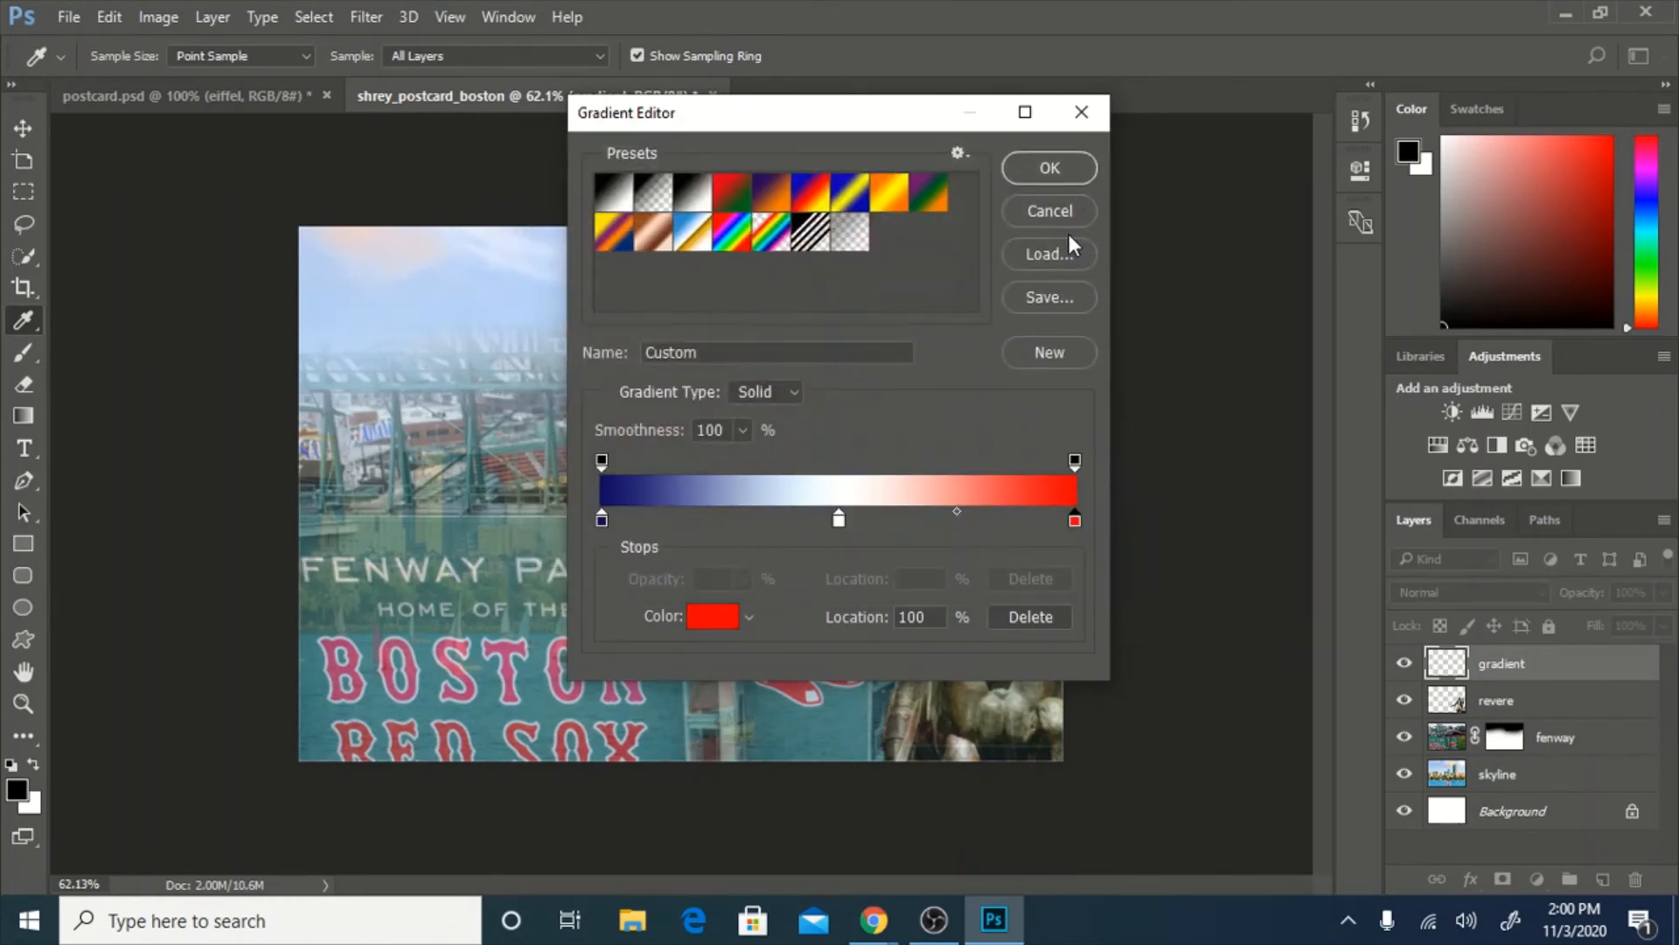
mouse_move(841, 522)
left_mouse_down()
mouse_move(816, 526)
mouse_move(838, 527)
left_mouse_up()
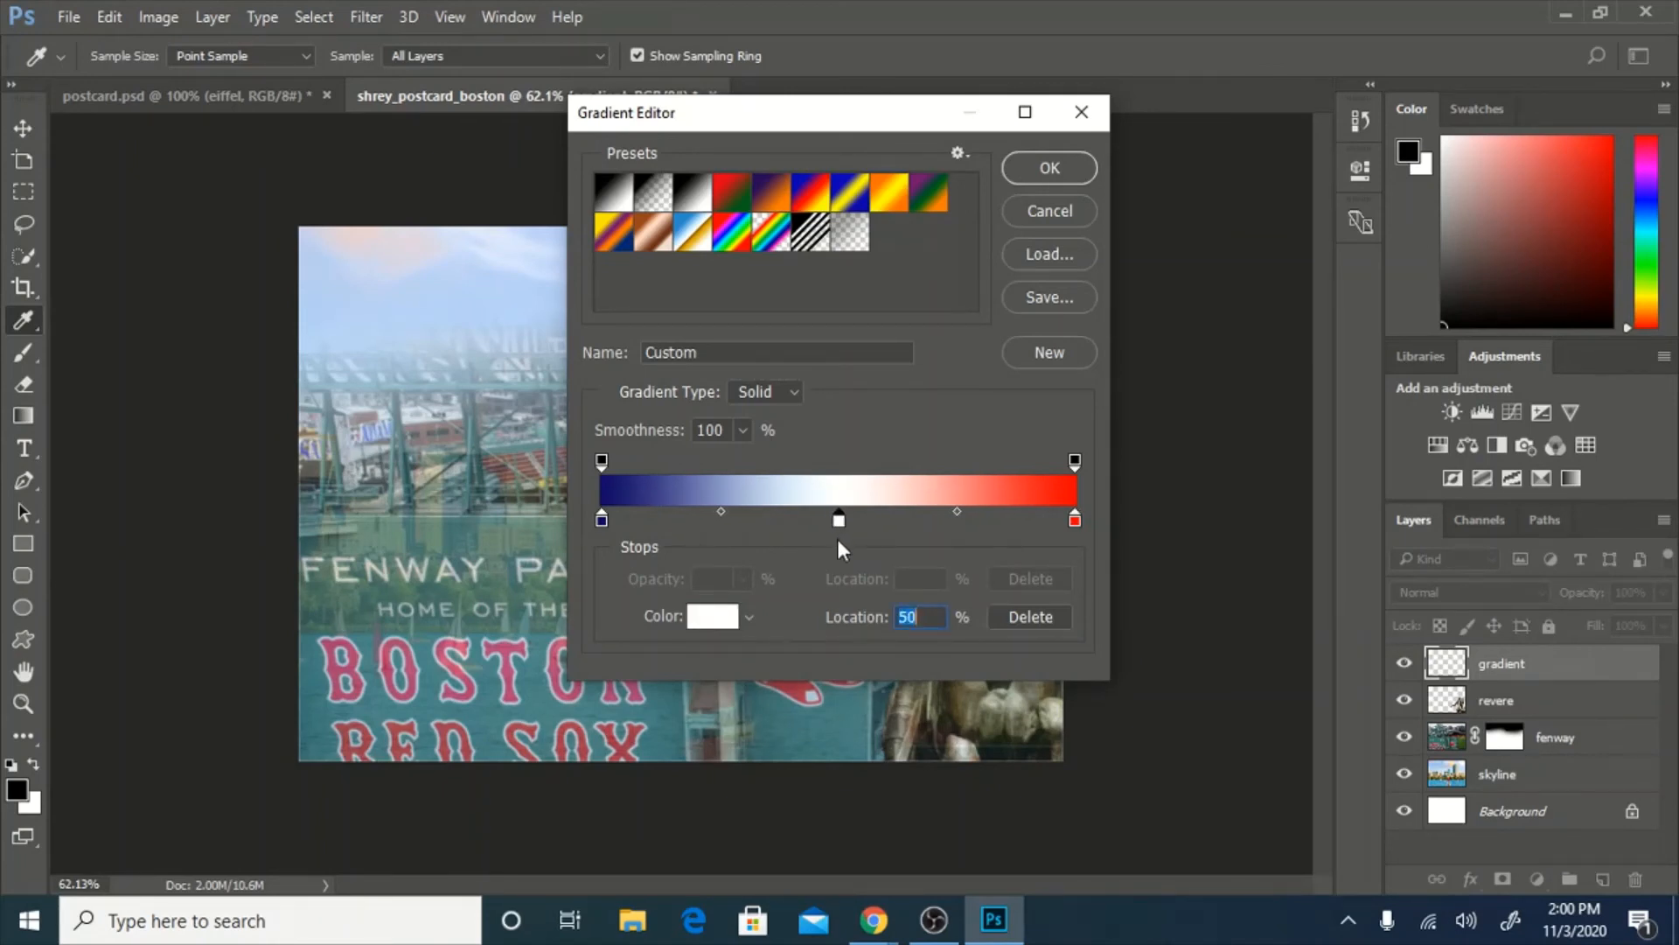
left_click(1050, 168)
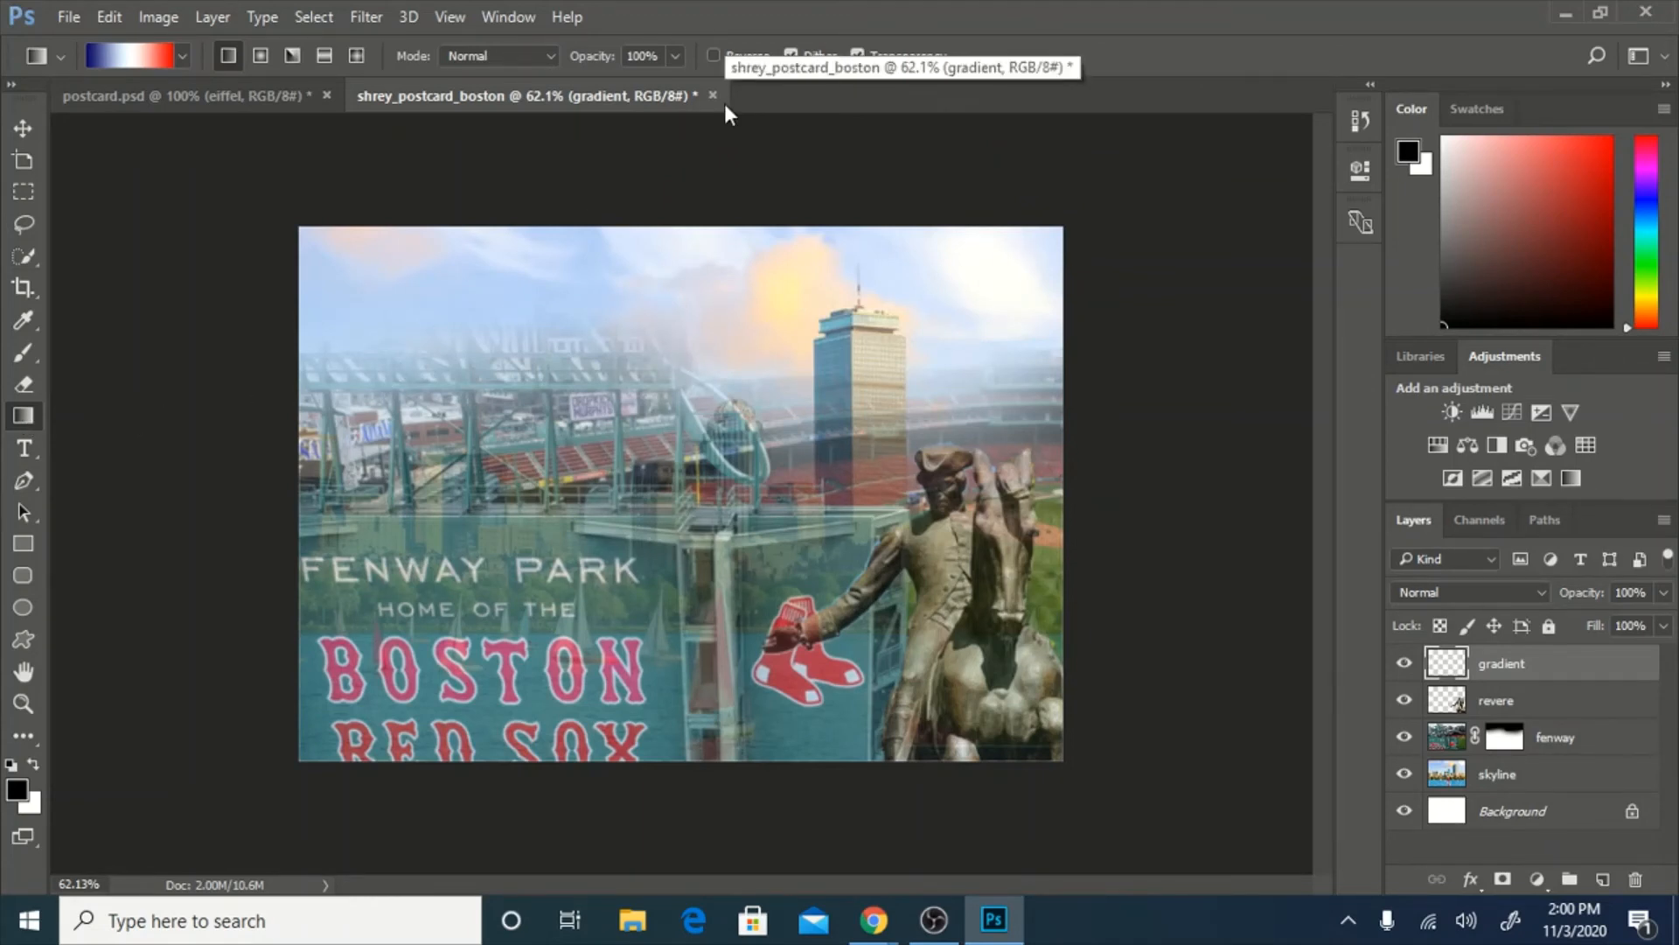
Fill the gradient layer with a vertical linear gradient running from dark blue above the postcard to red below it.
left_click_drag(184, 522, 1217, 522)
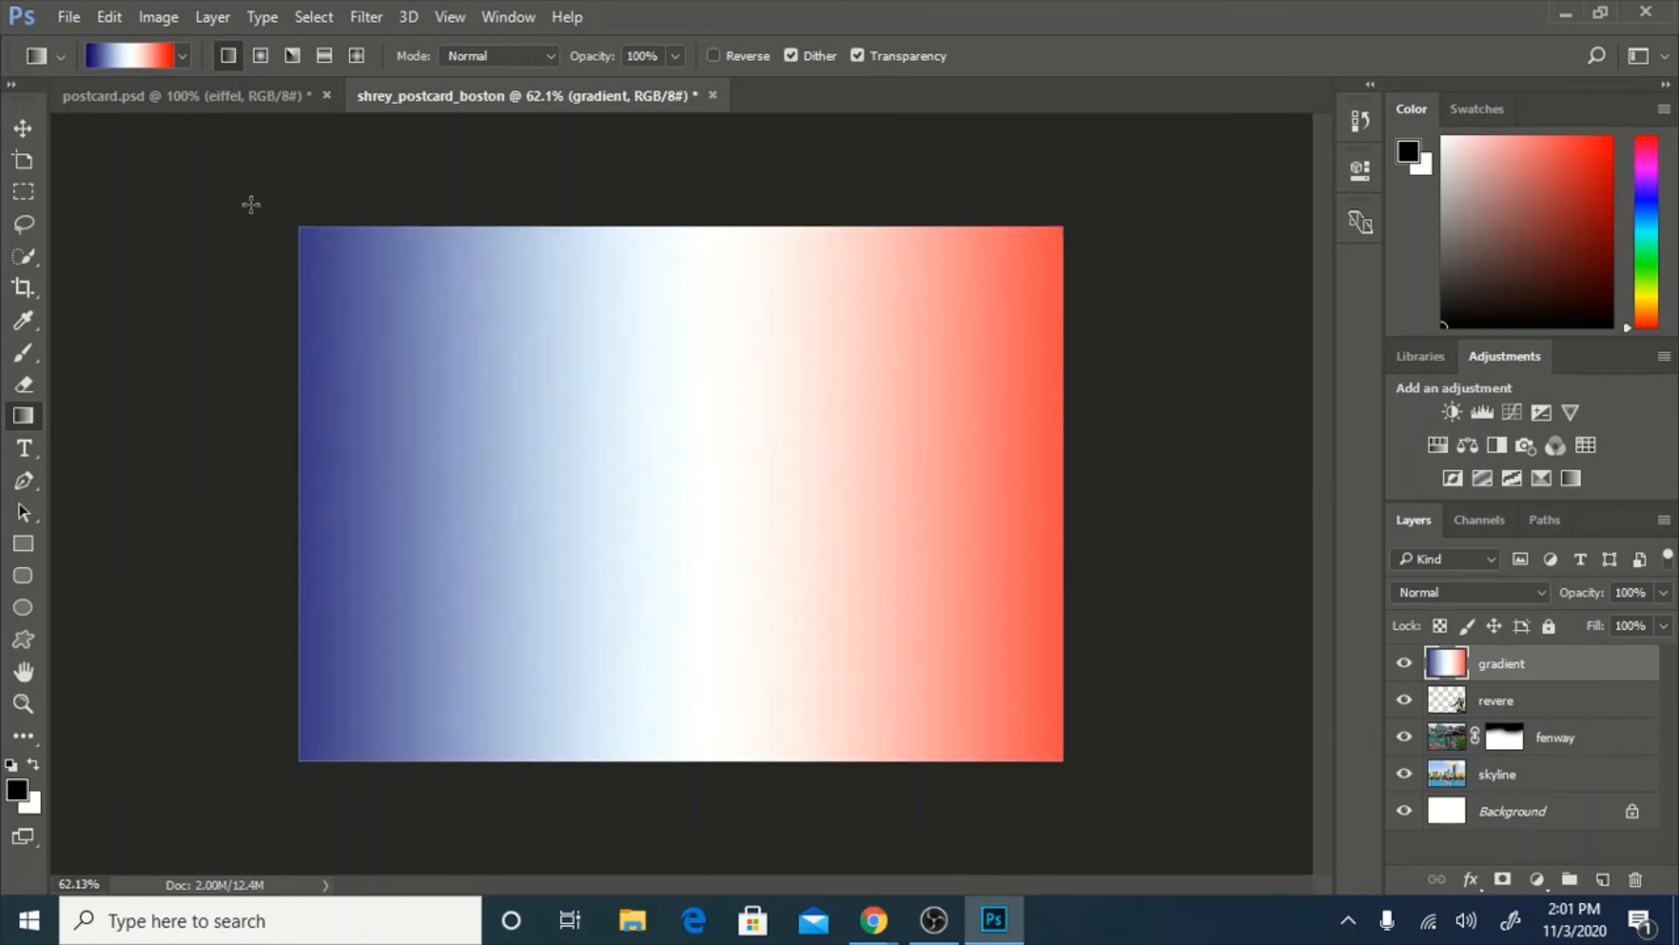
key("ctrl+z")
left_click_drag(697, 174, 687, 817)
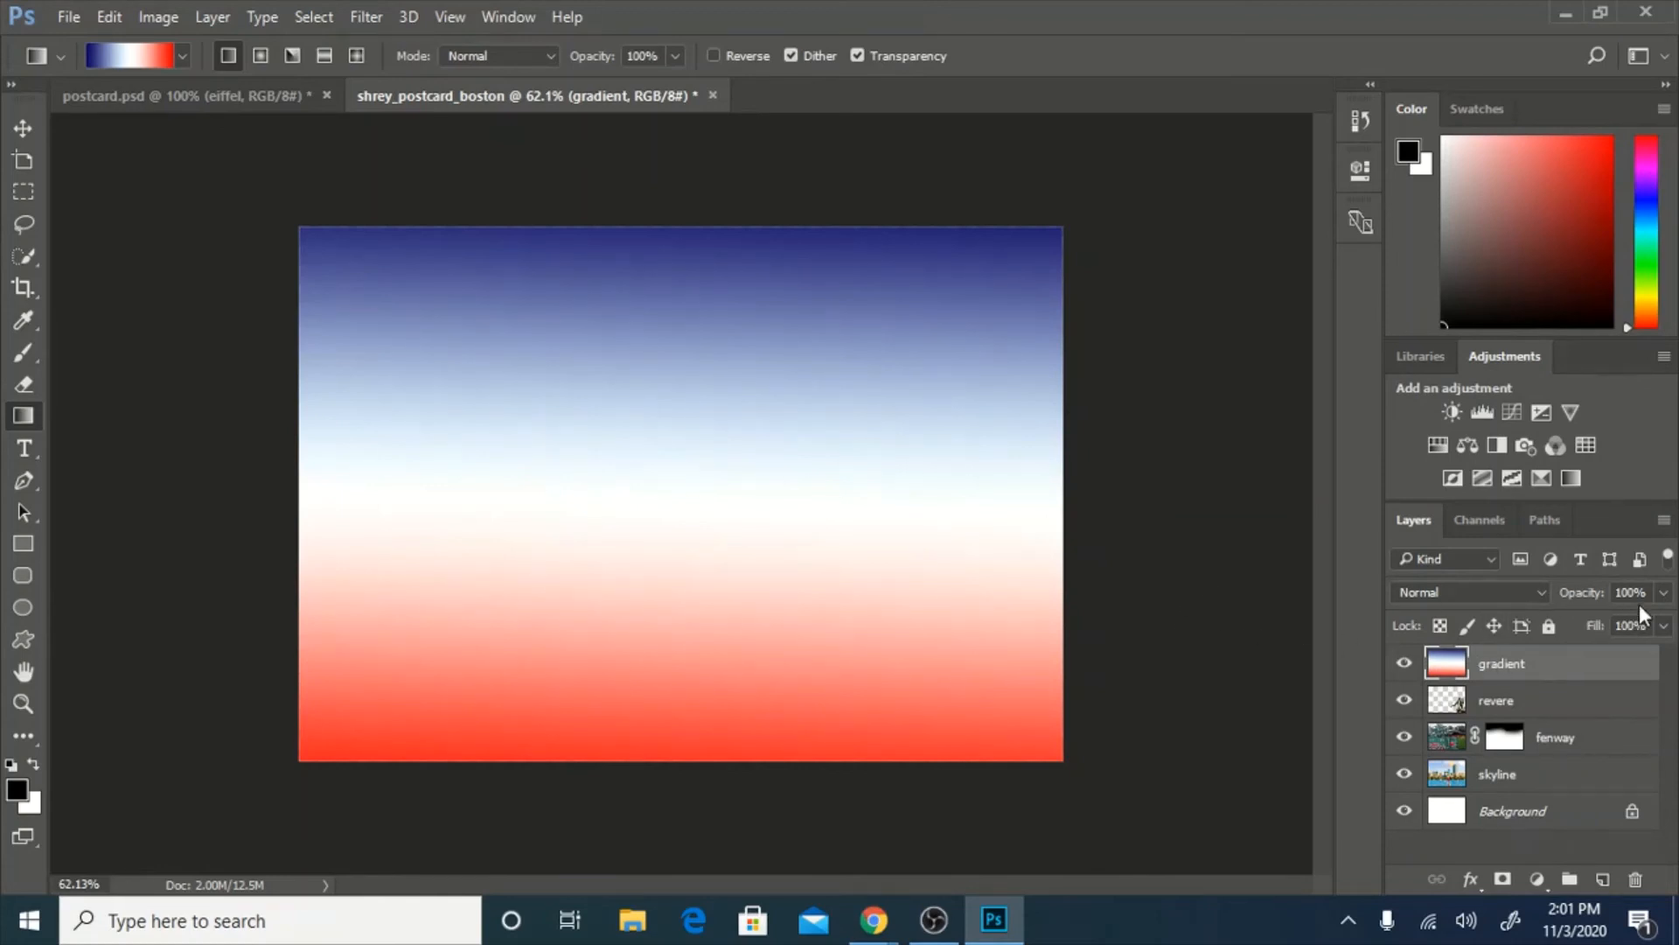
Lower the gradient layer's opacity to 42%.
left_click(1664, 593)
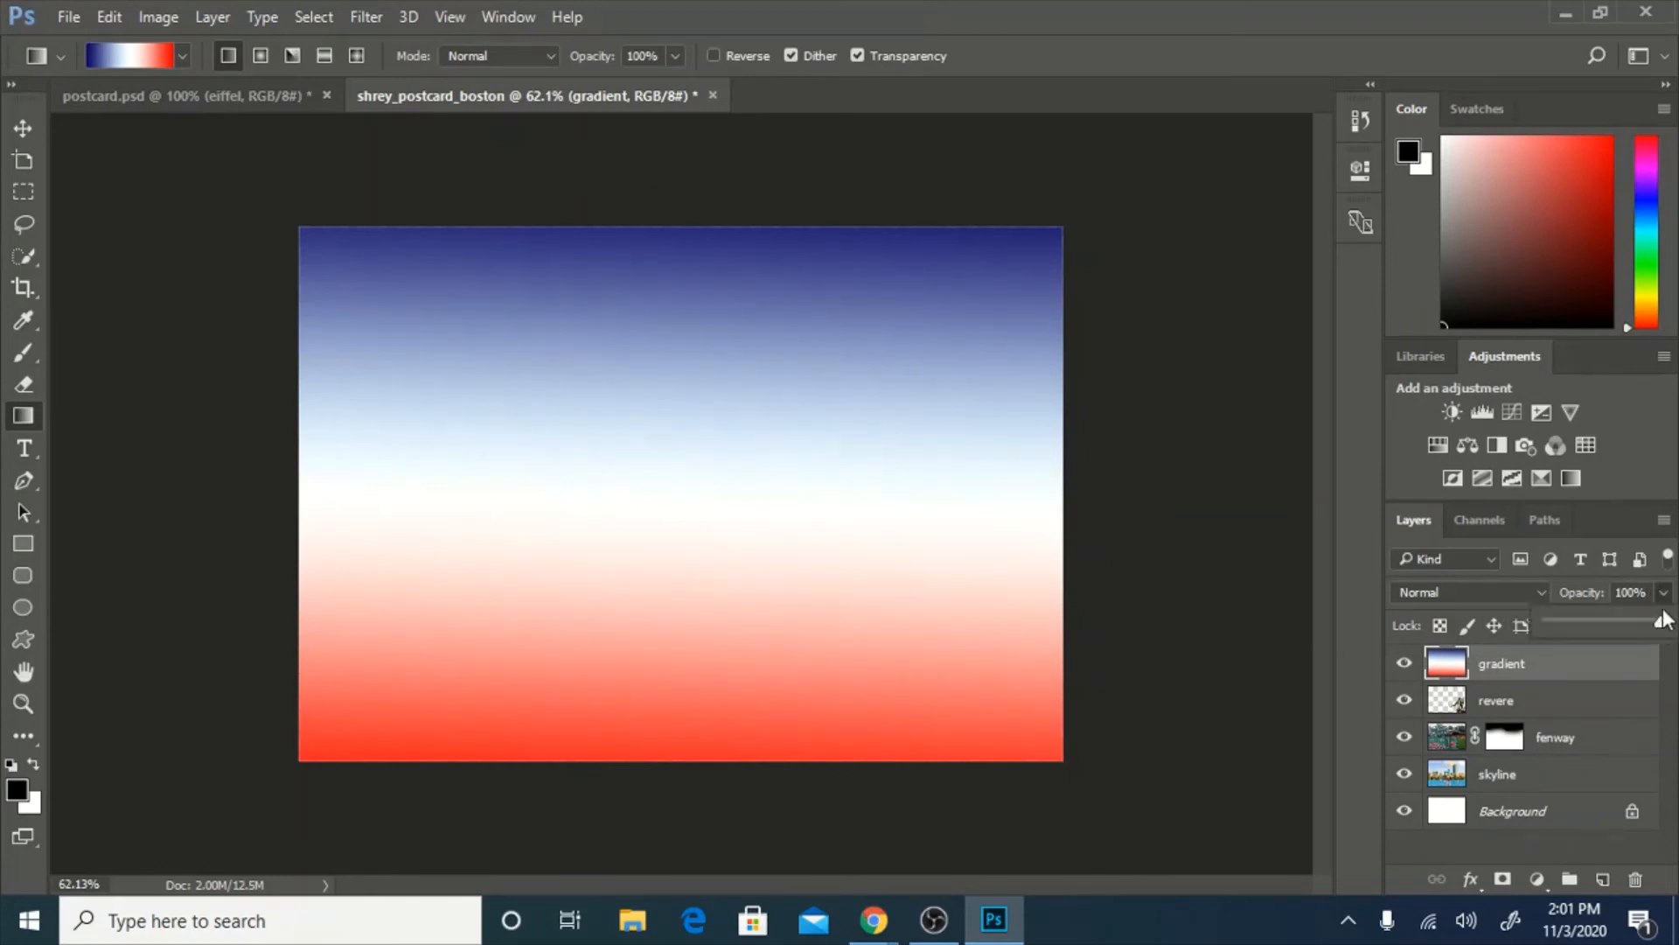
left_click_drag(1655, 623, 1576, 630)
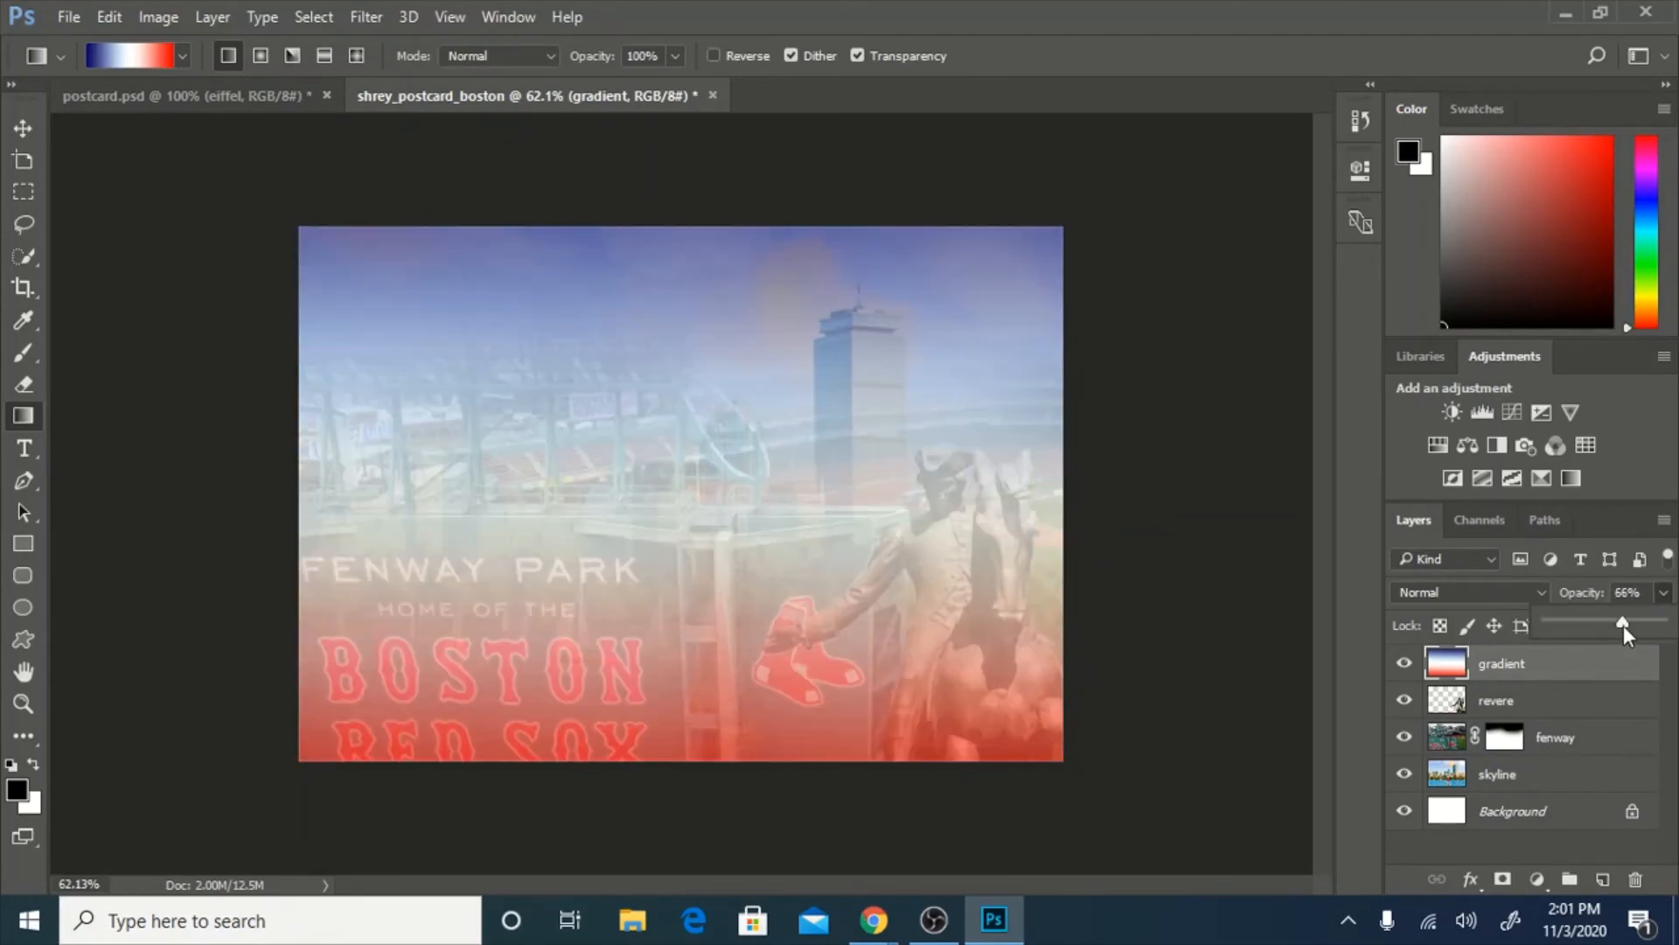
left_click_drag(1619, 622, 1608, 623)
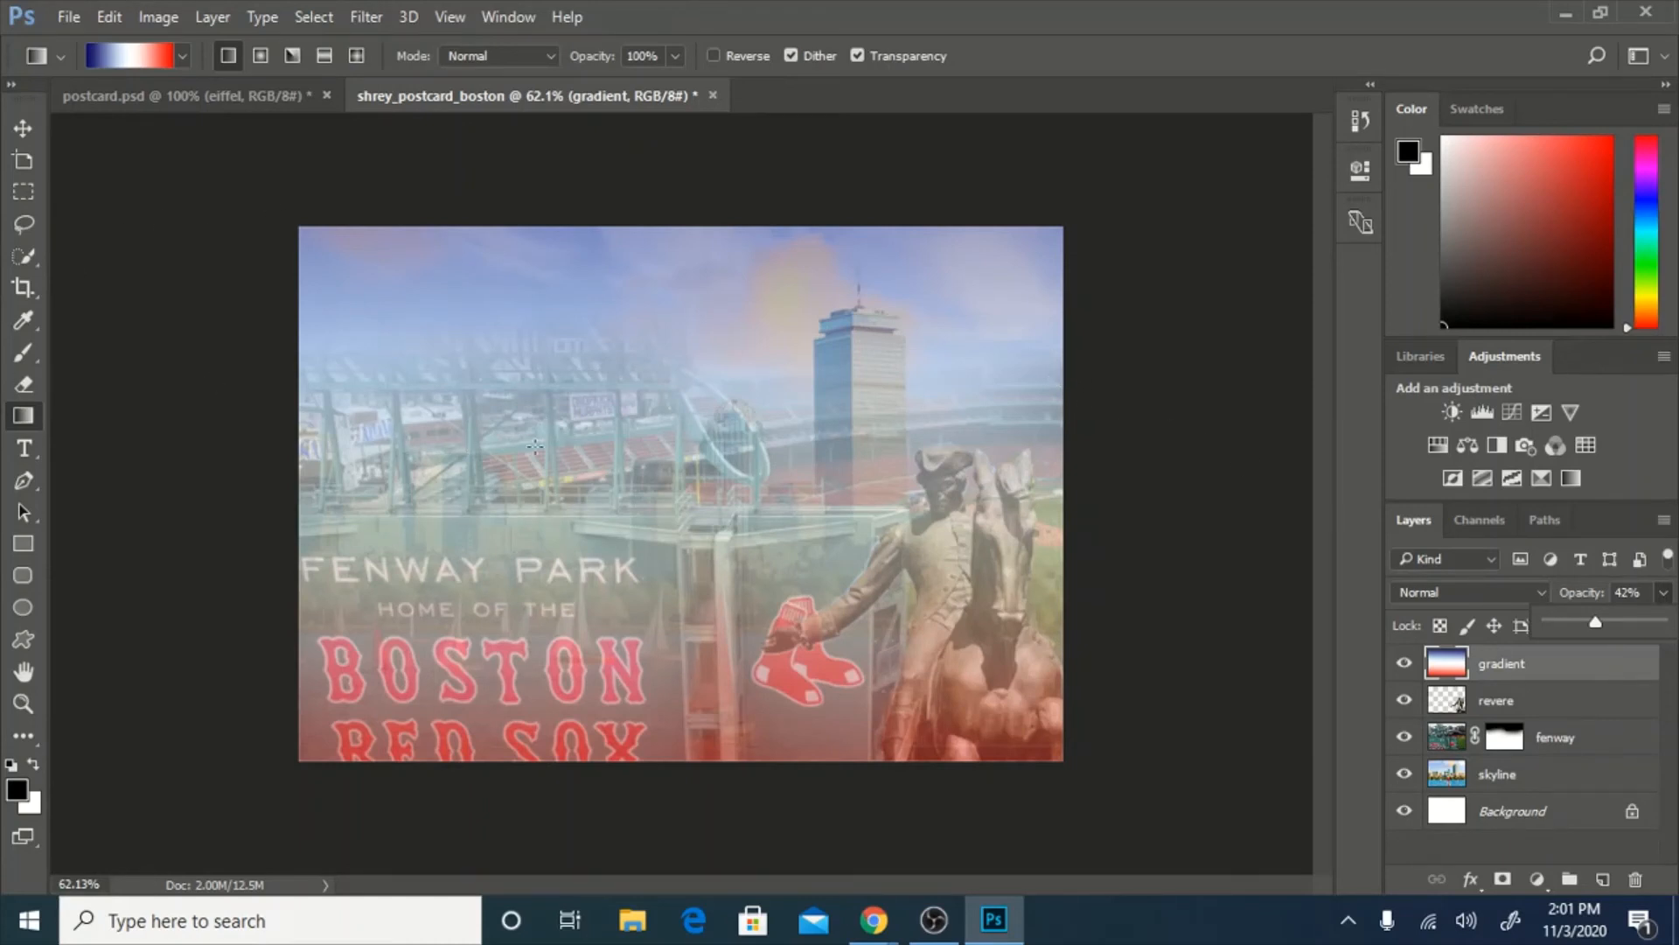
Switch to the Type tool and choose Verdana as the font.
left_click(23, 448)
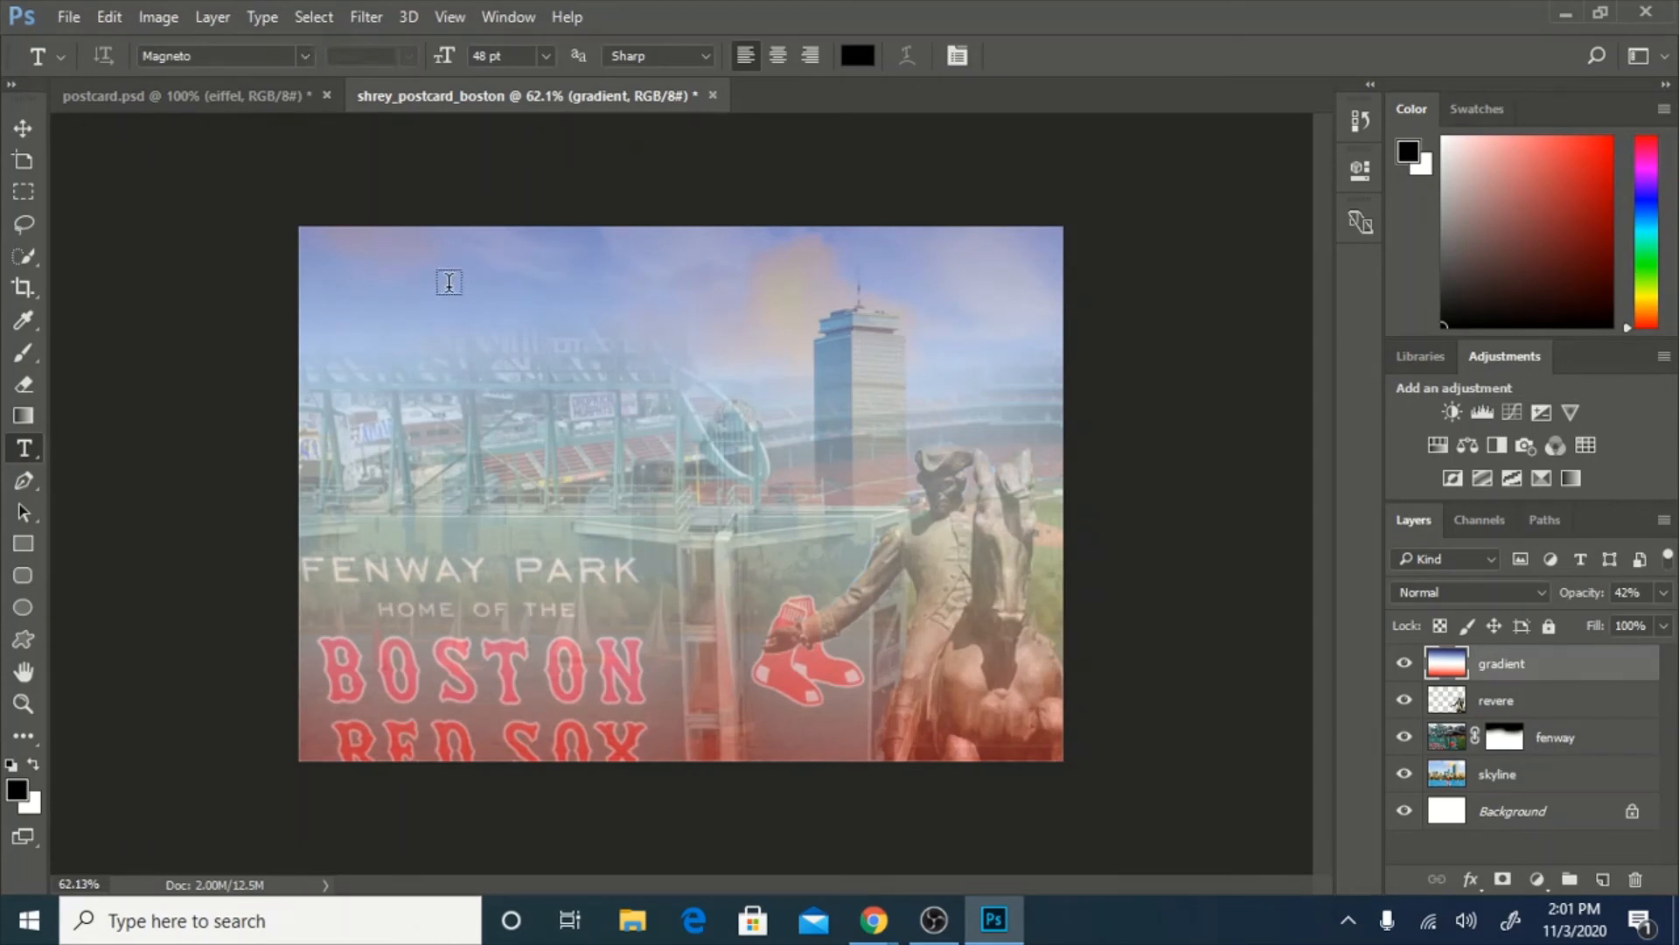
left_click(305, 52)
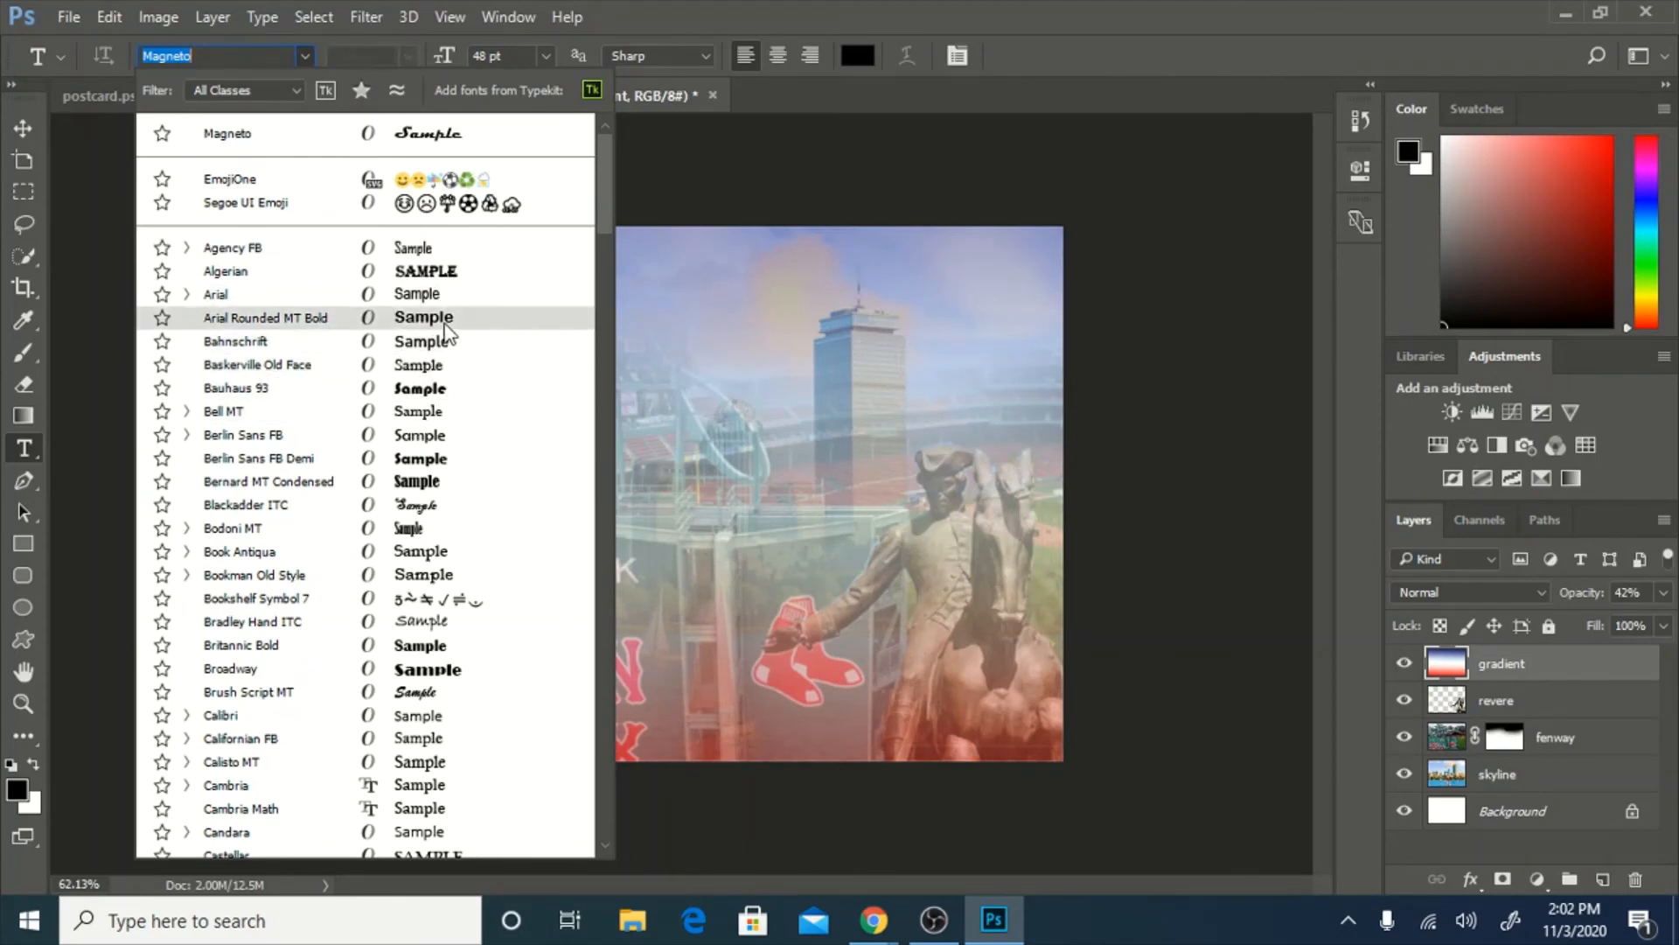
scroll(433, 328, "down", 8)
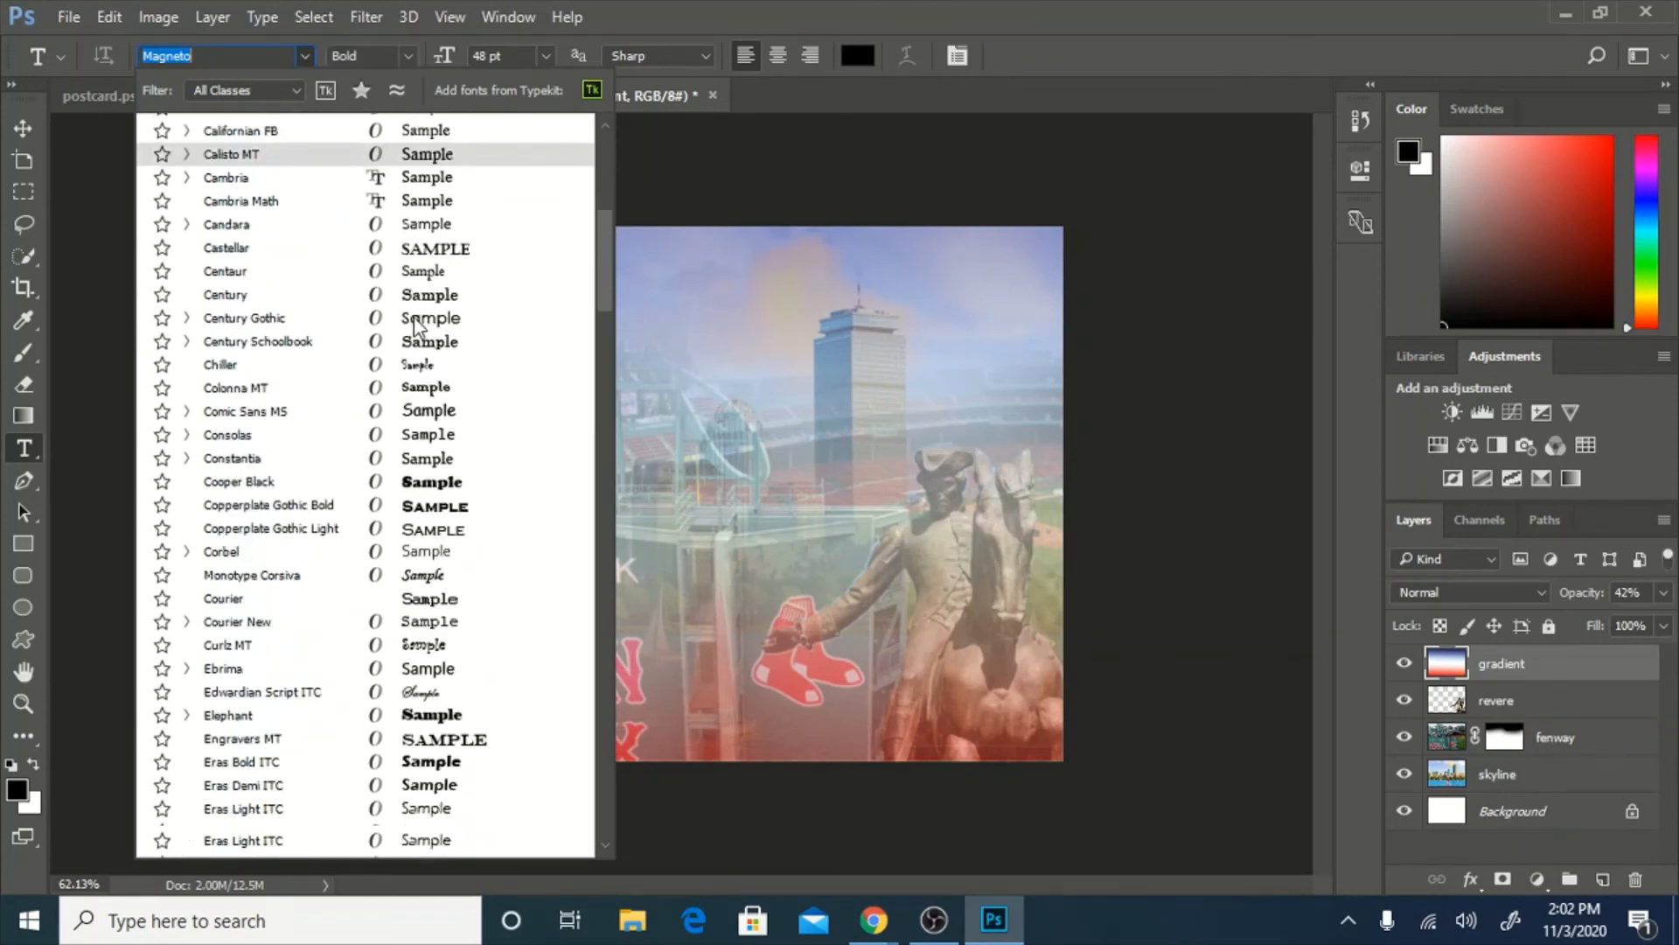
scroll(416, 328, "down", 12)
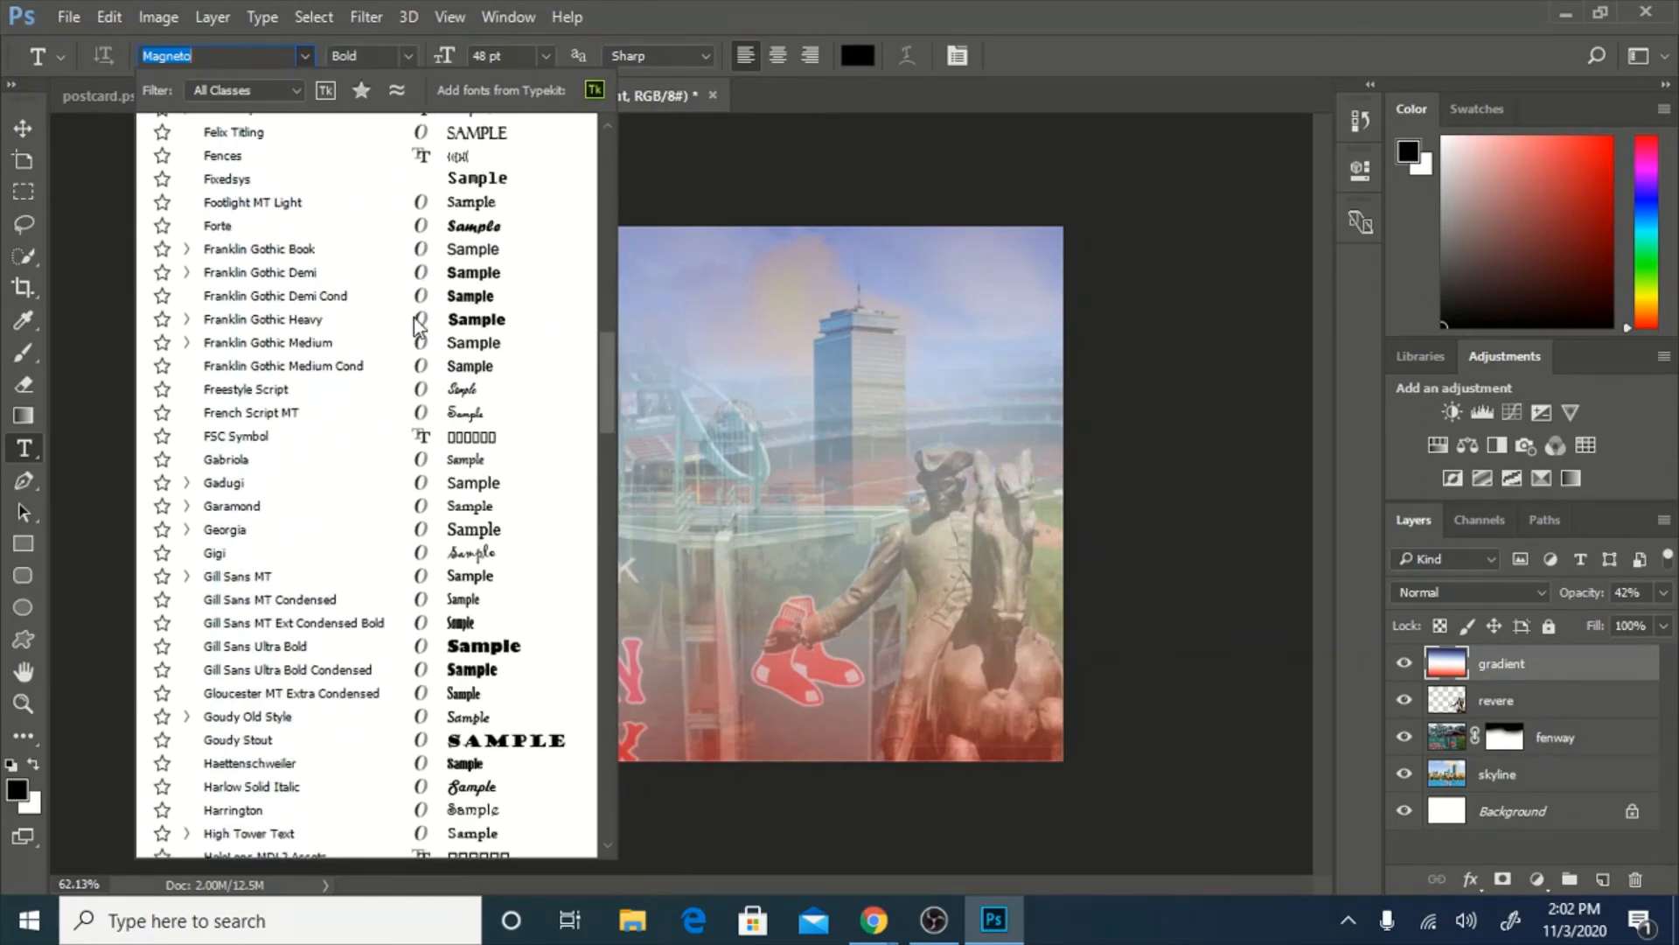
scroll(416, 327, "down", 7)
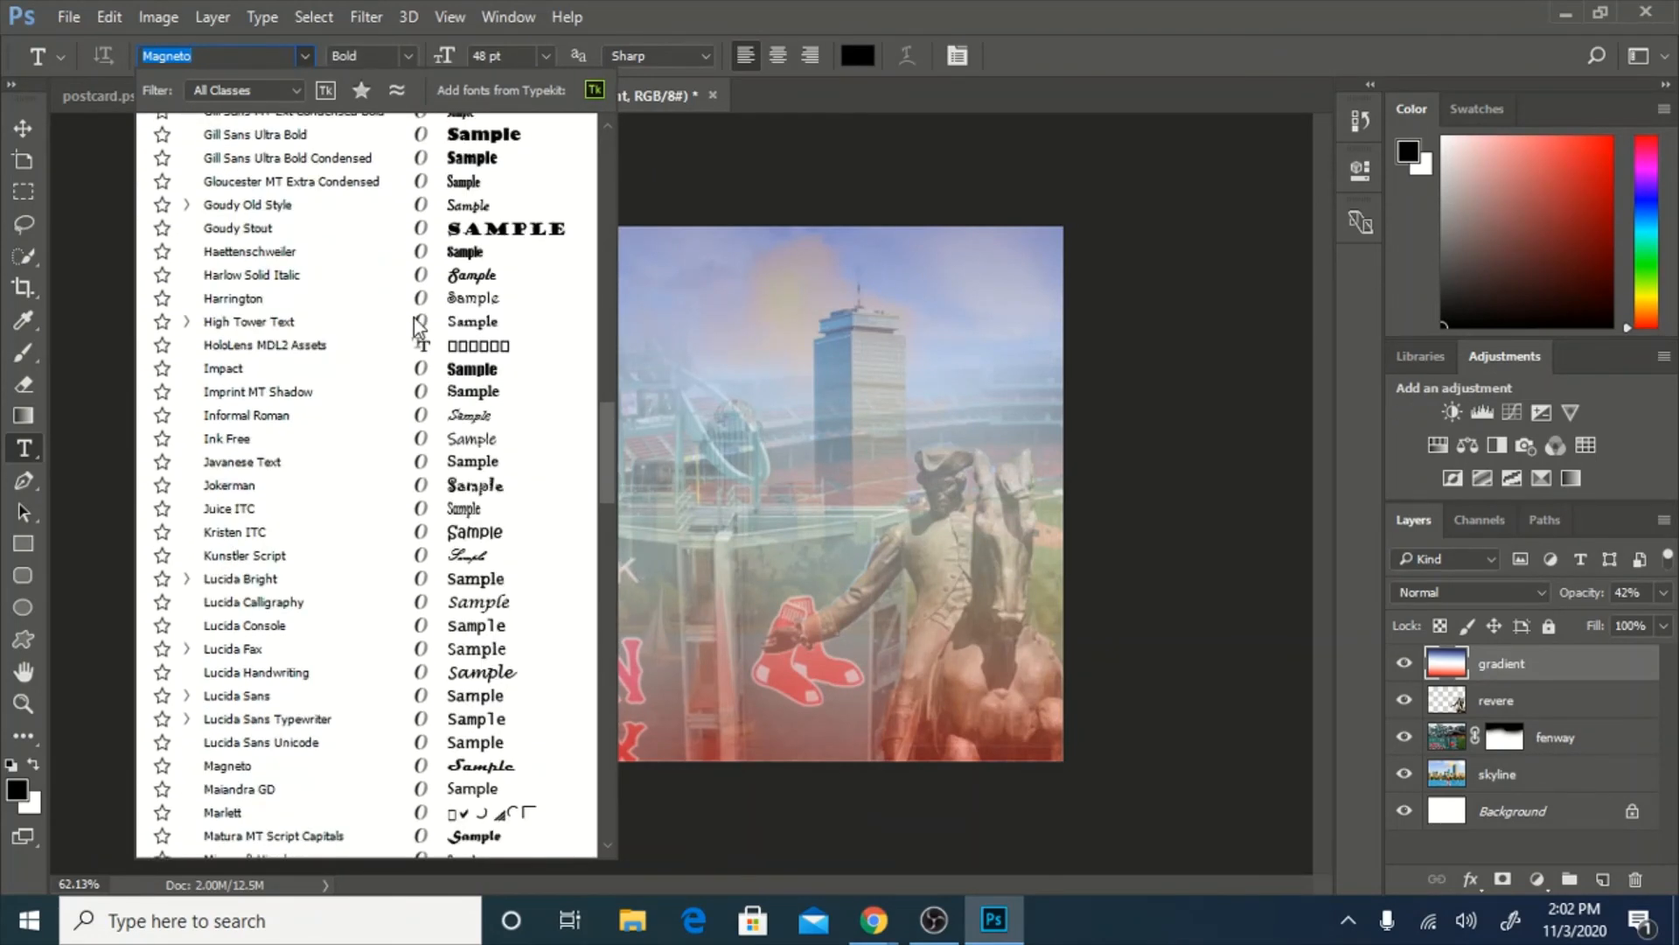
scroll(415, 325, "down", 8)
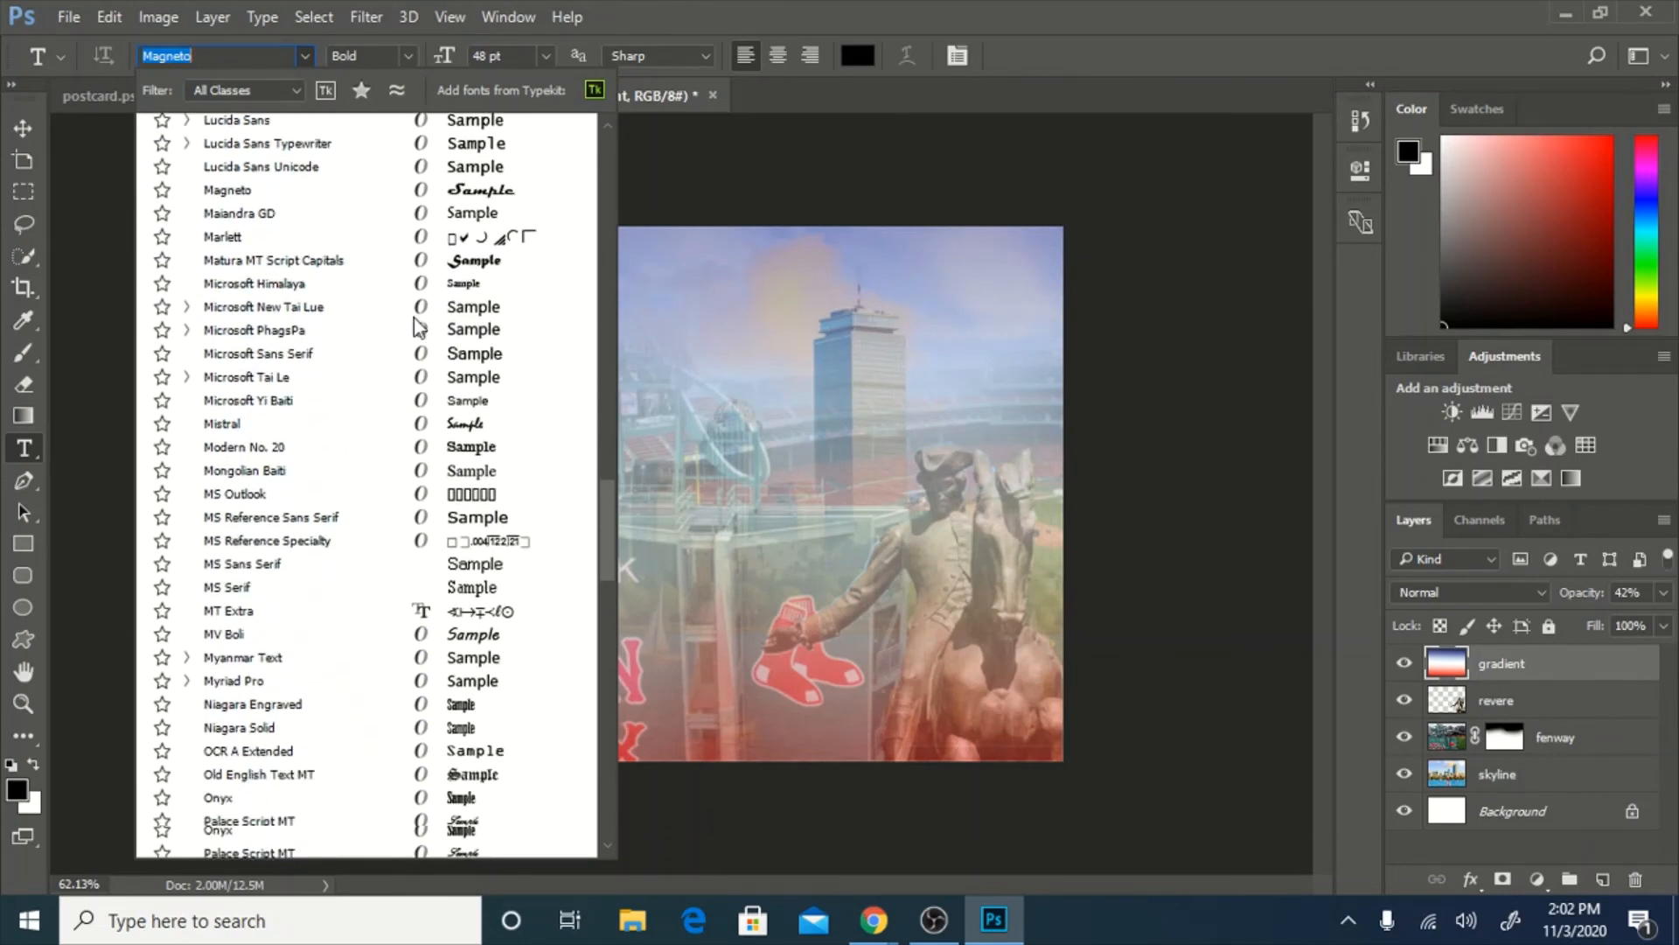
scroll(416, 328, "down", 8)
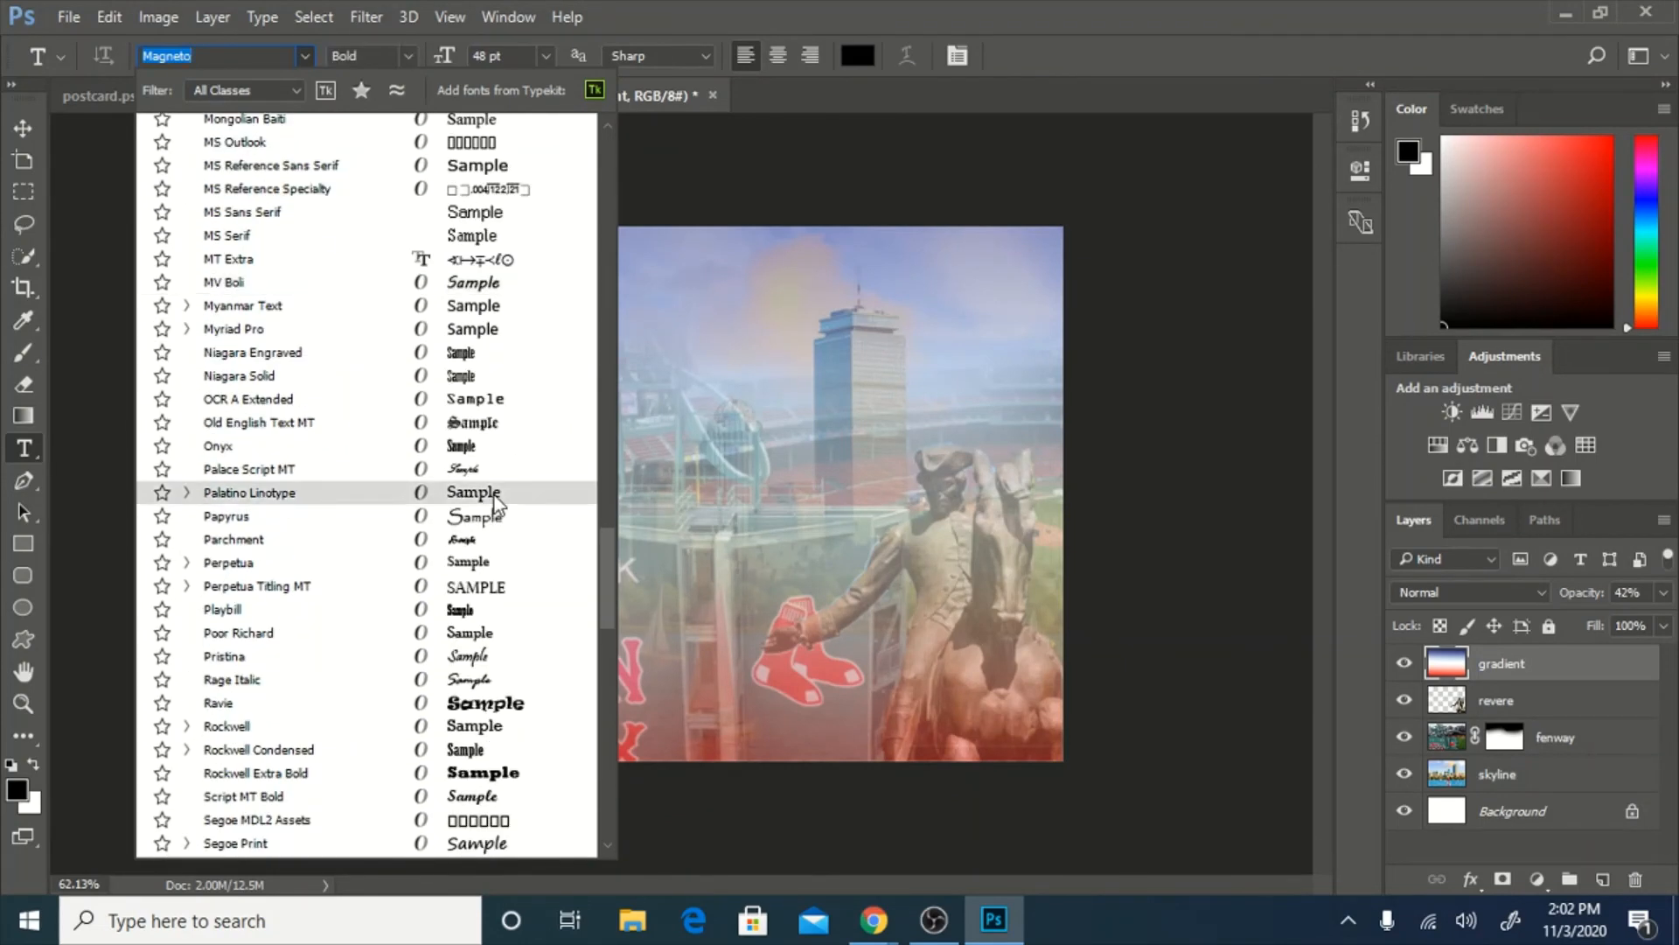
scroll(497, 503, "down", 4)
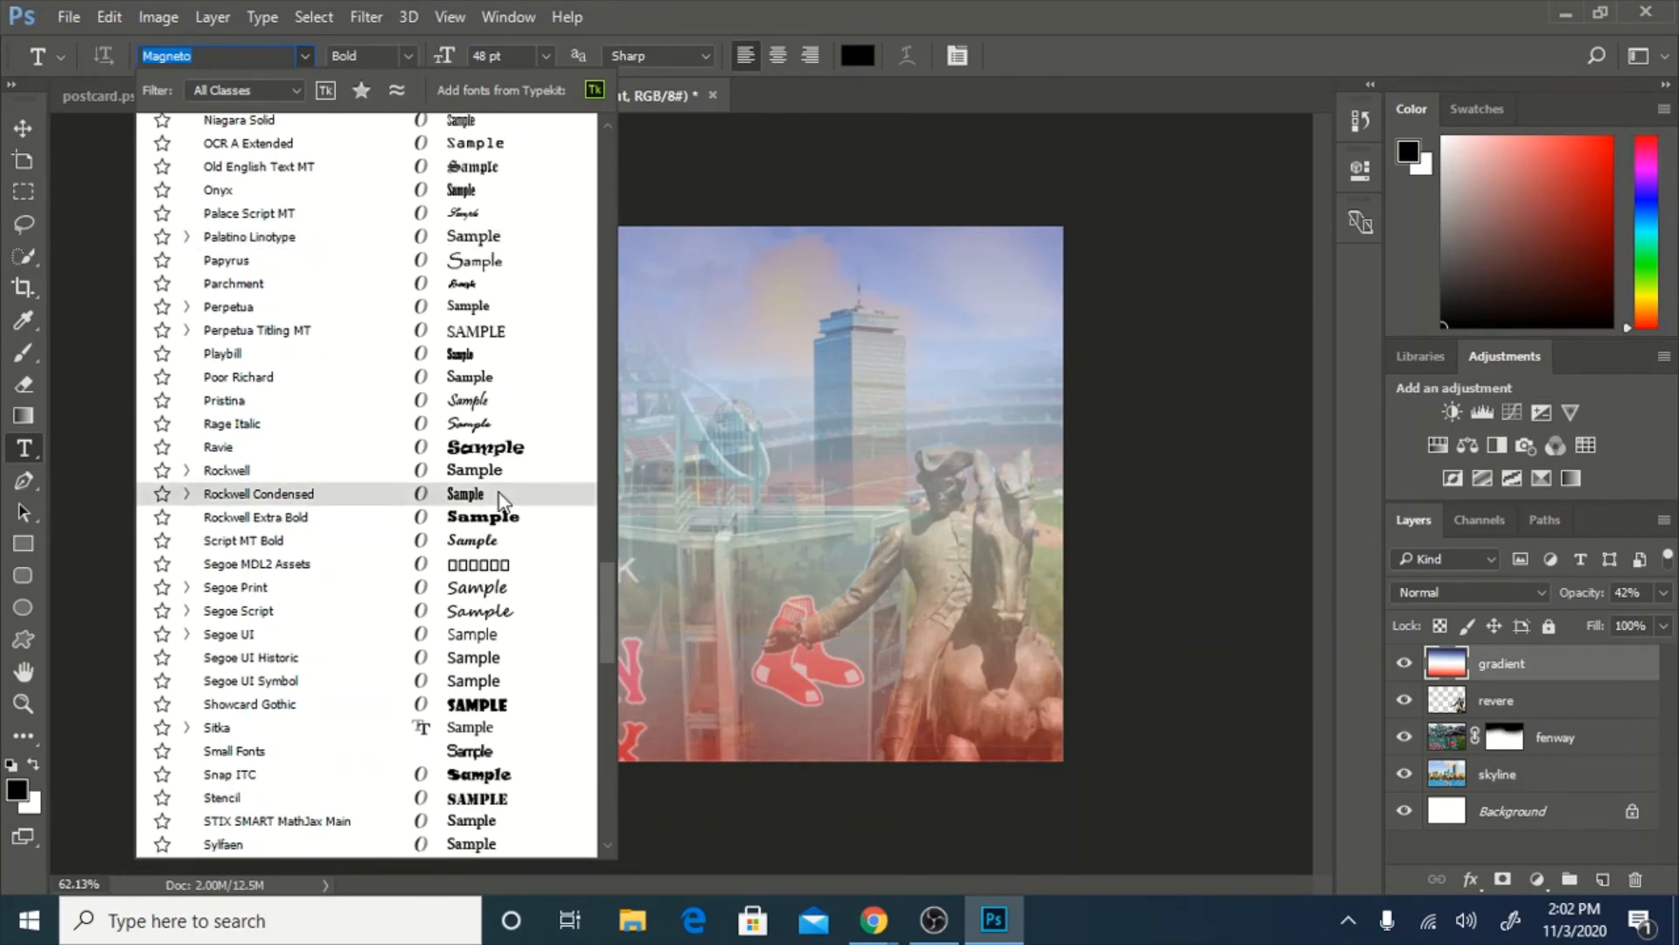
scroll(499, 501, "down", 3)
scroll(503, 503, "down", 6)
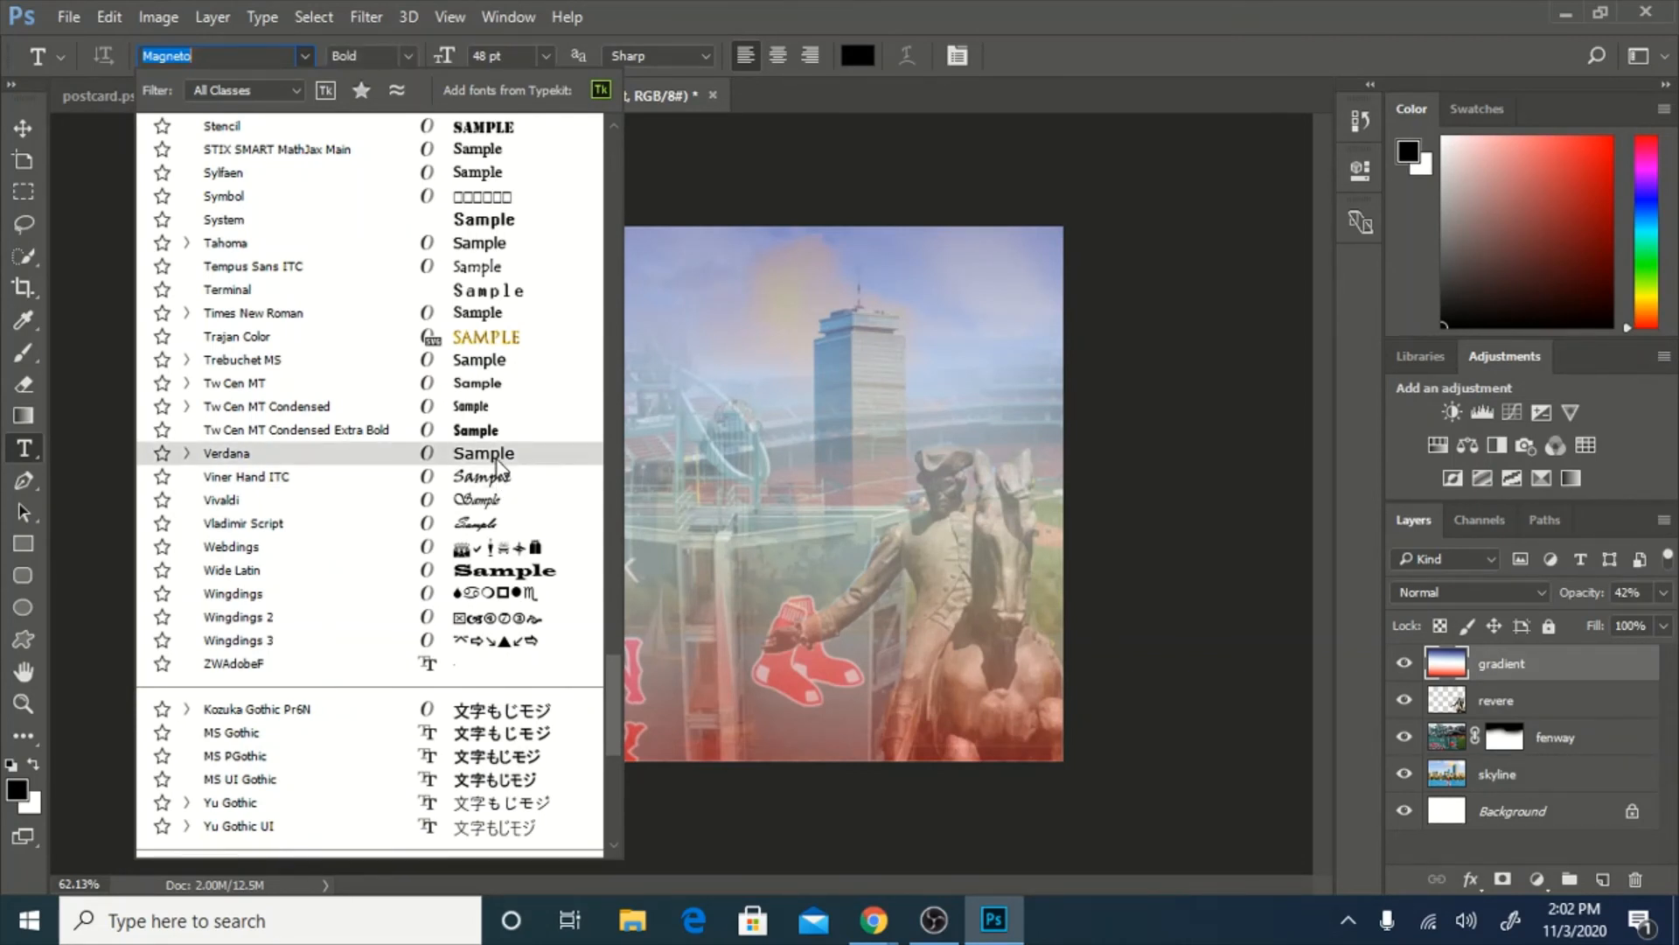
left_click(496, 470)
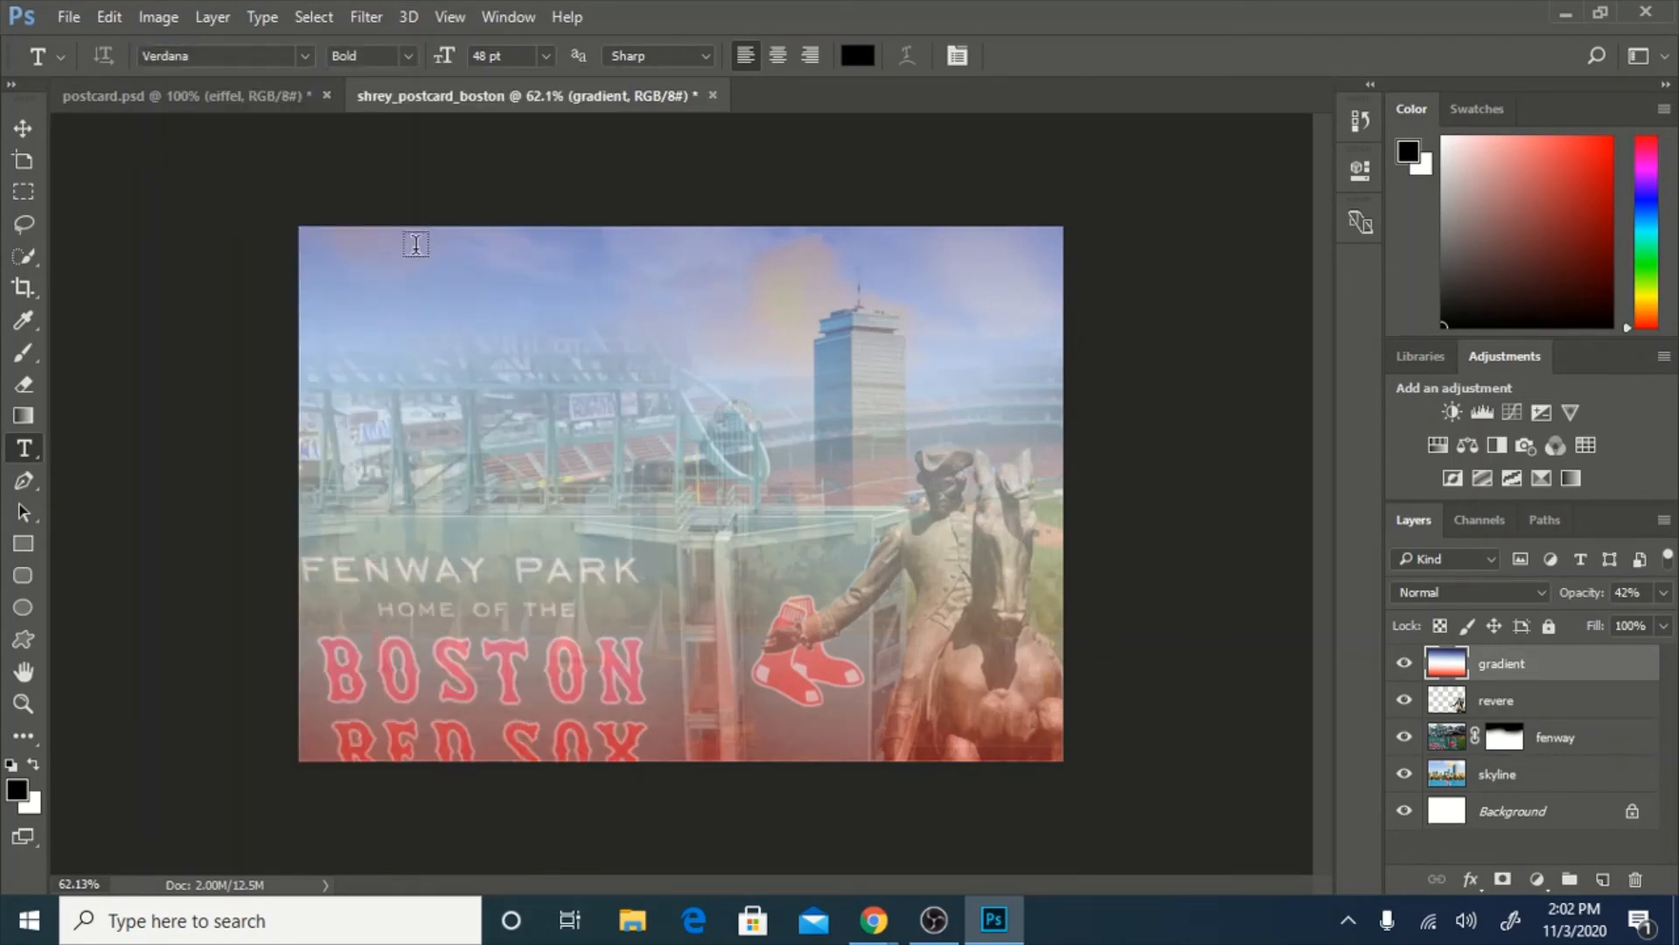
Add the text "Greetings From Boston!" across the sky at the top of the postcard.
left_click(390, 269)
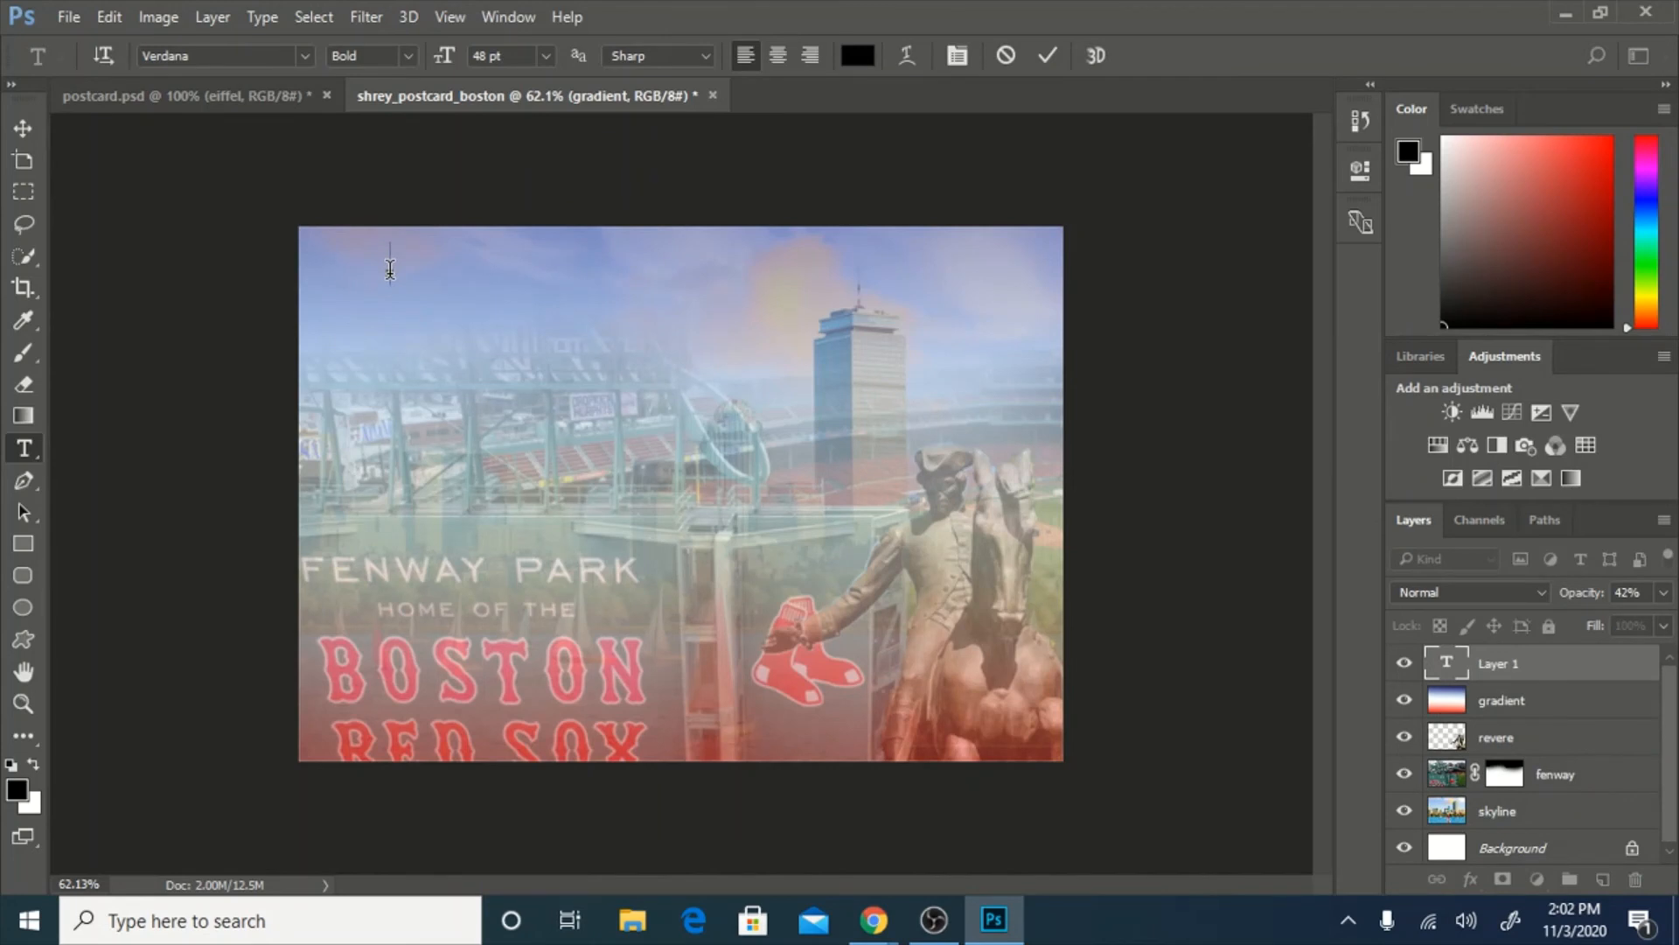
type("Greetings F")
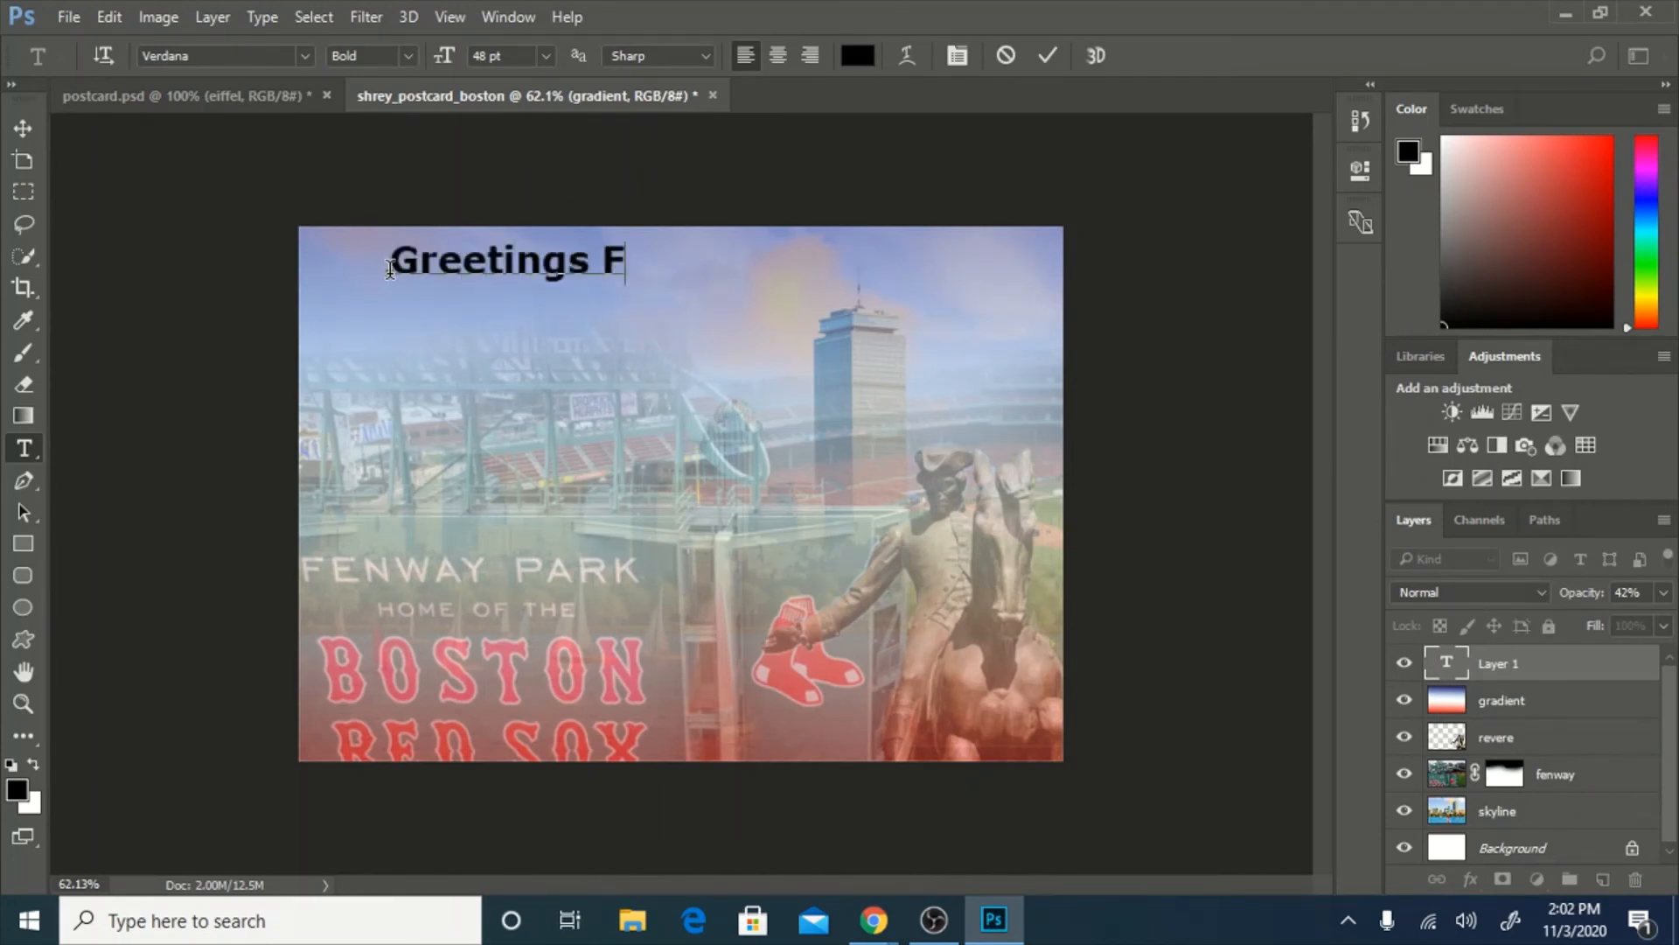
type("rom Bosto")
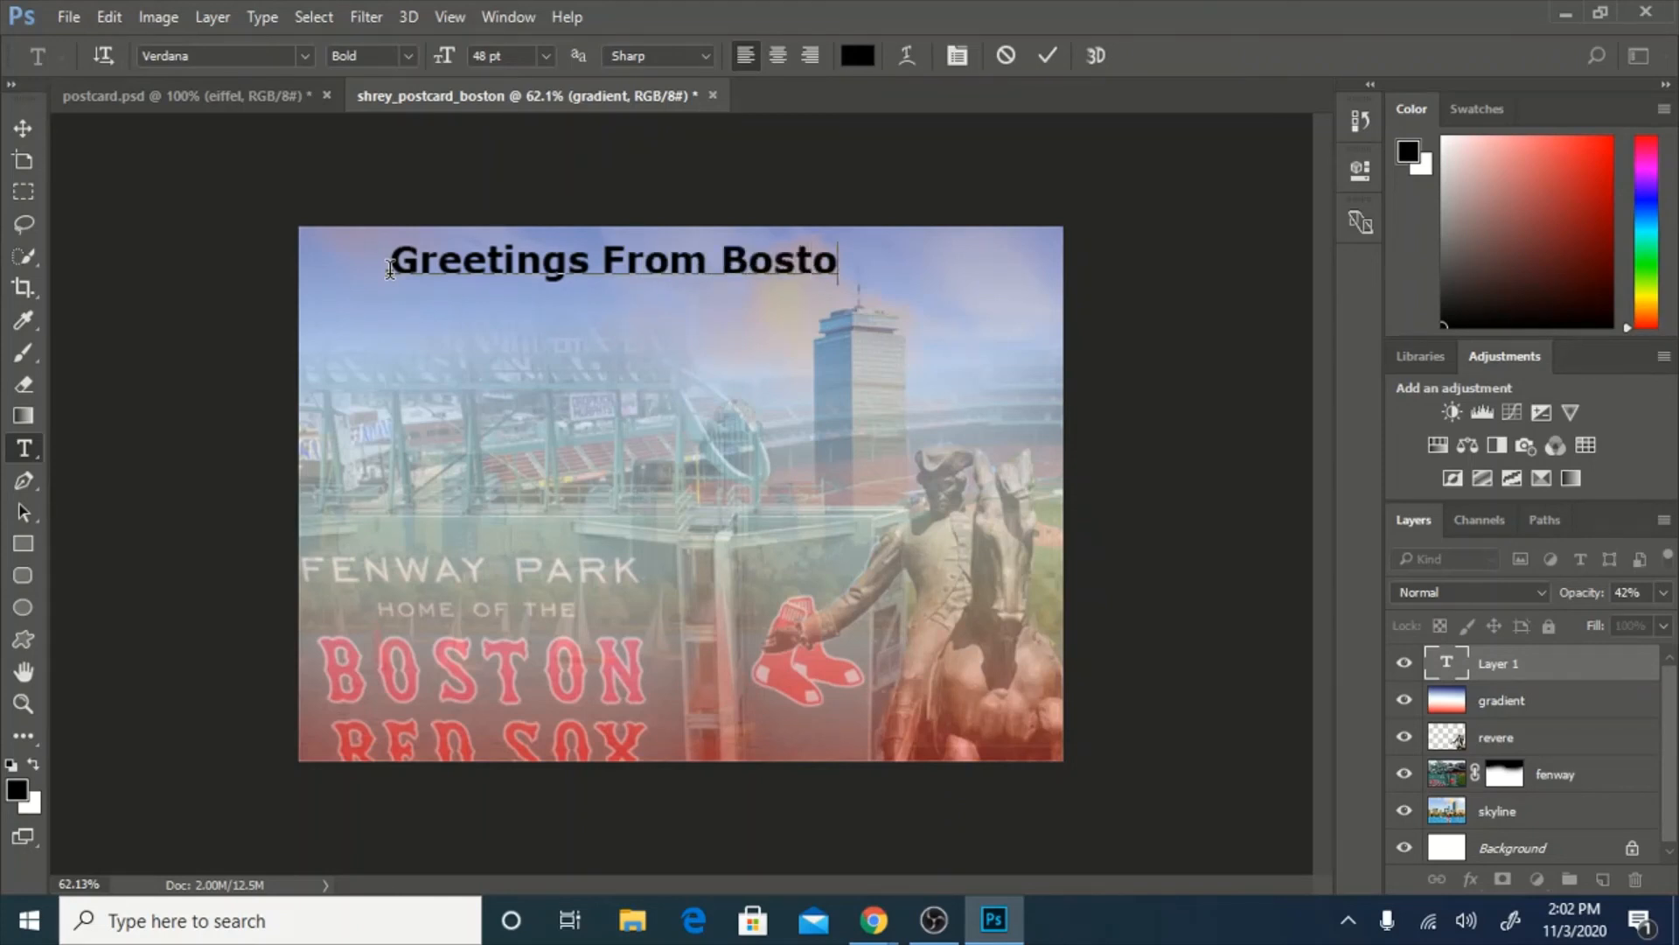
type("n!")
Change the color of the whole greeting text to dark red and commit the text.
left_click_drag(872, 259, 350, 257)
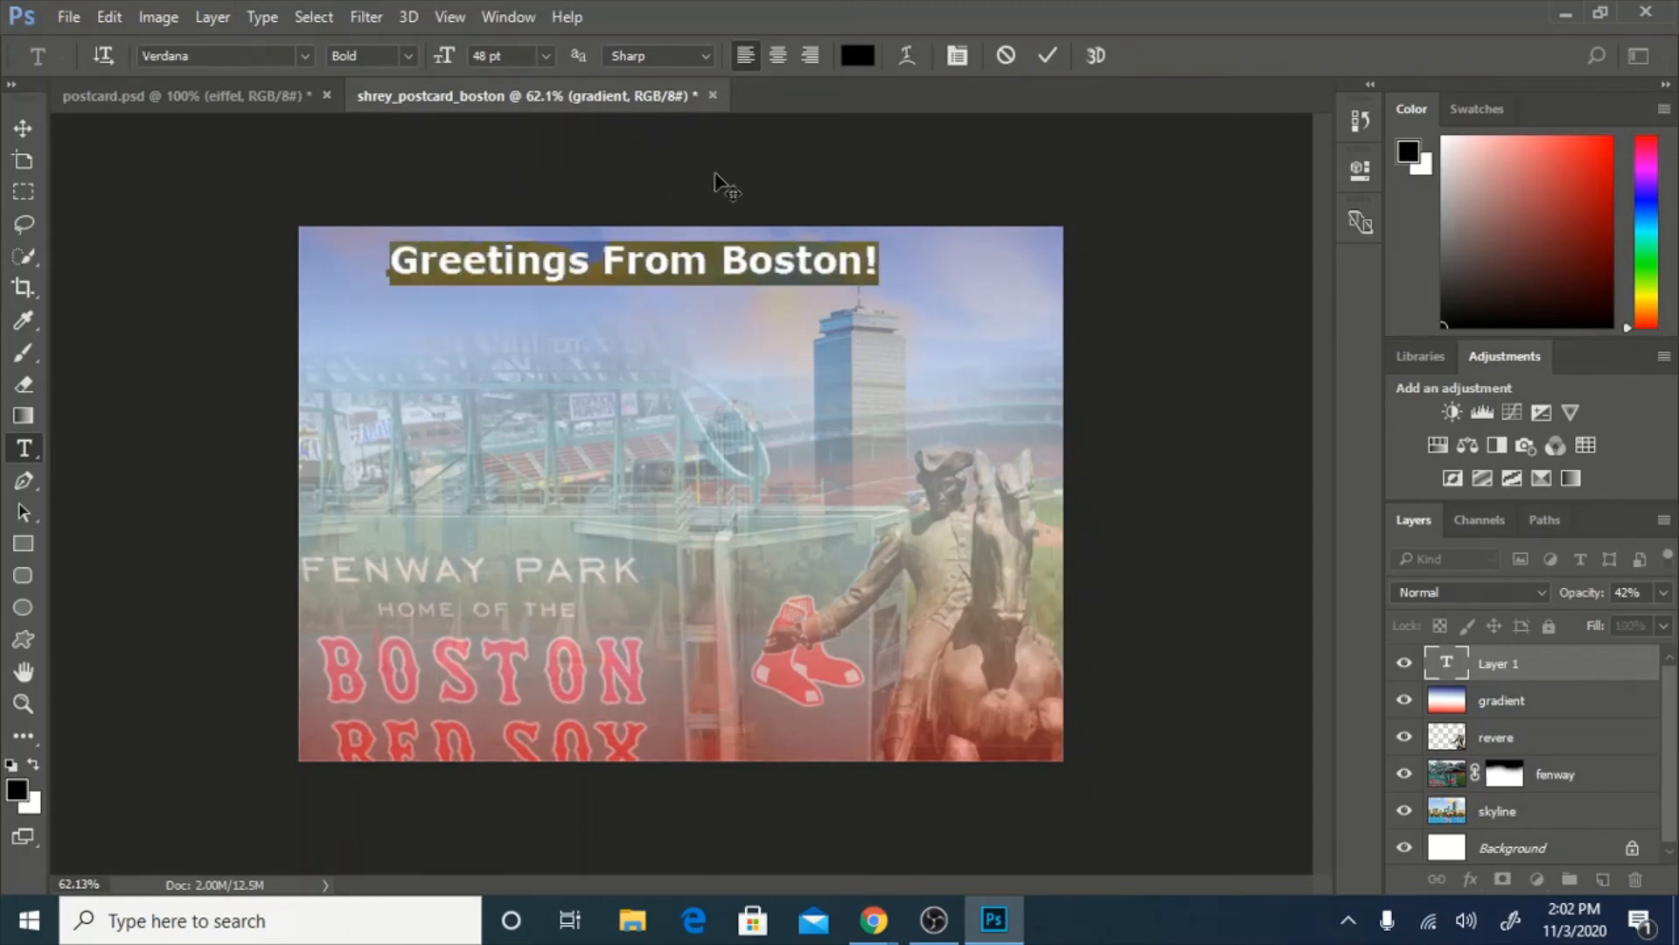
left_click(858, 56)
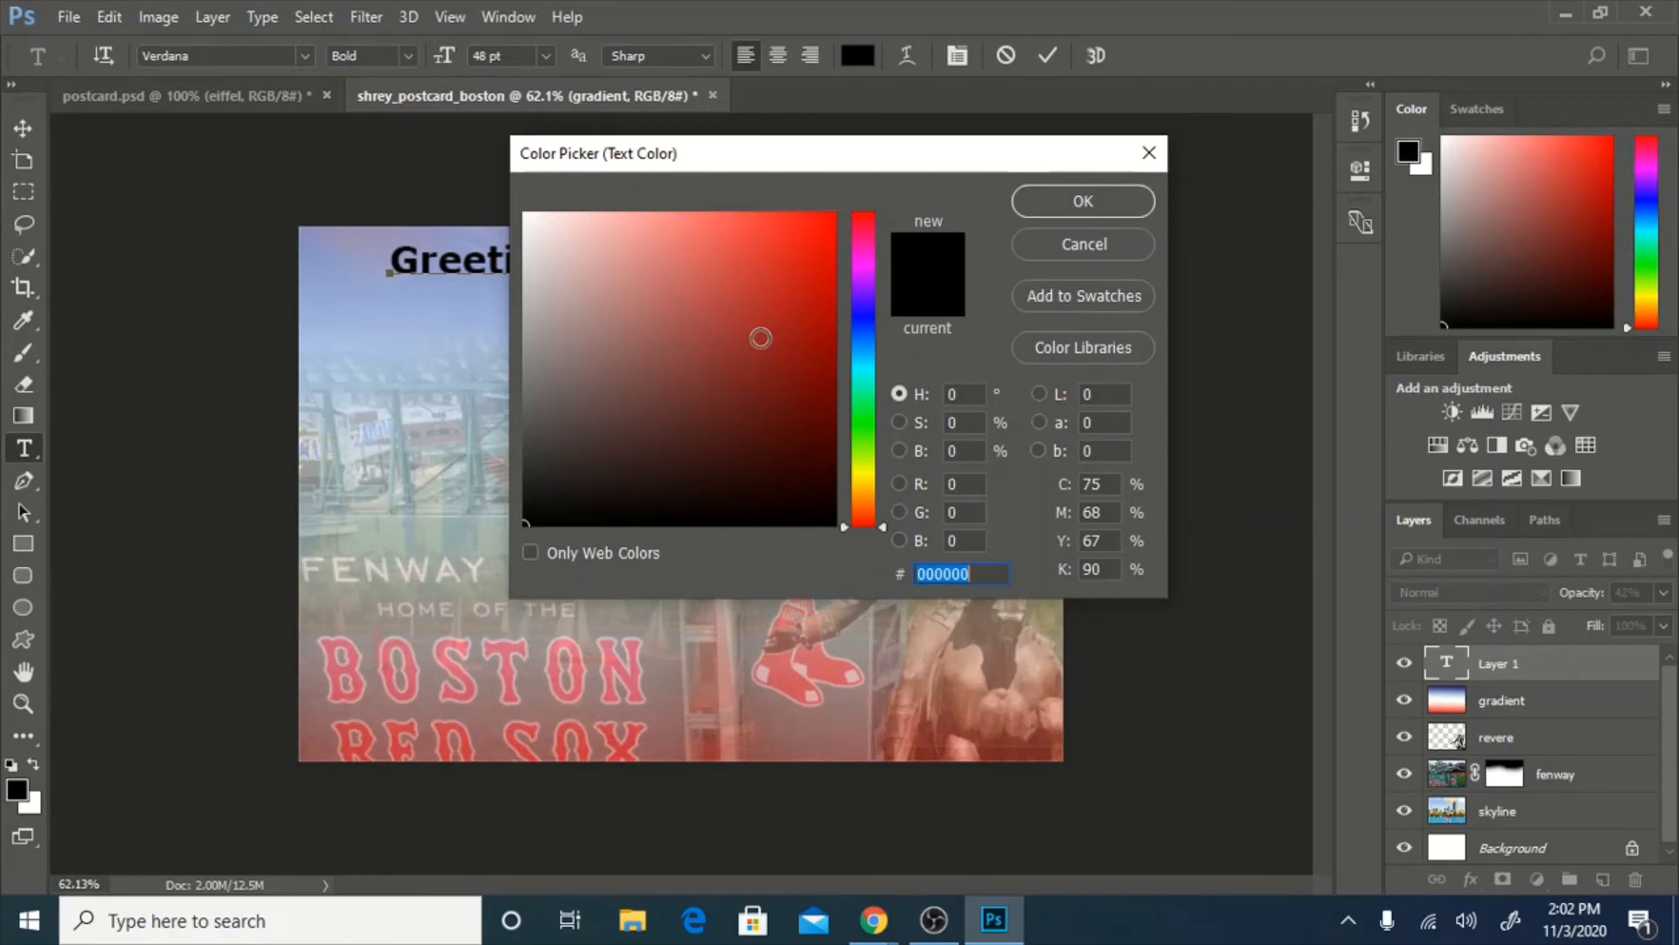
mouse_move(761, 336)
left_mouse_down()
mouse_move(760, 231)
mouse_move(813, 379)
mouse_move(838, 389)
left_mouse_up()
left_click(1081, 202)
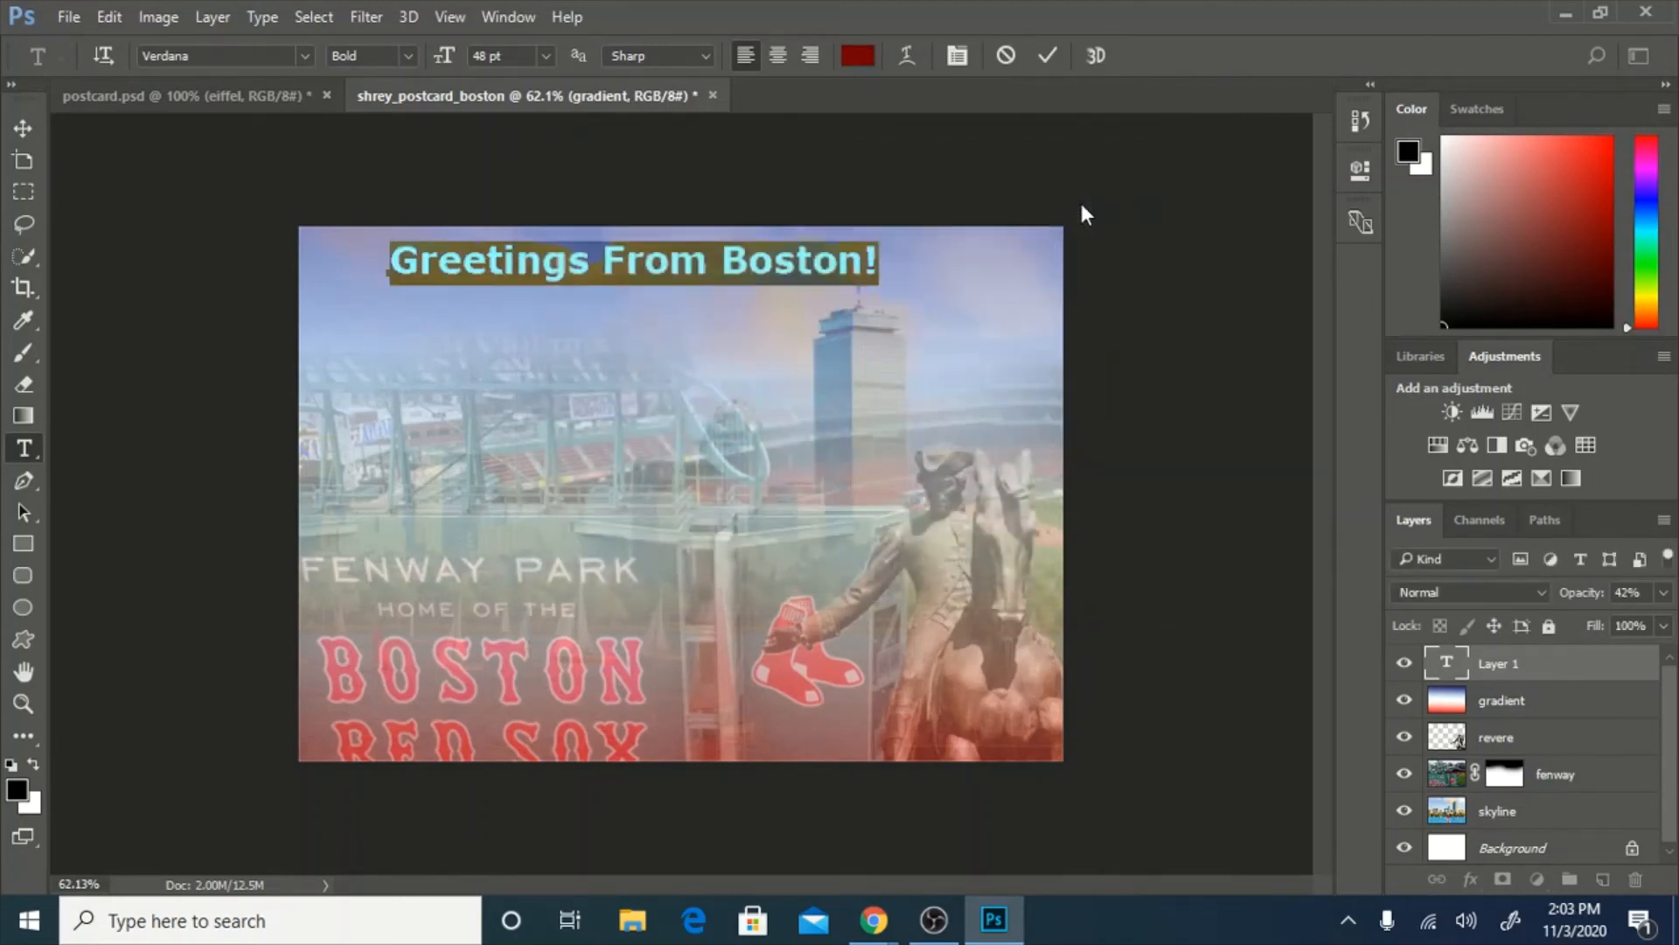
left_click(968, 371)
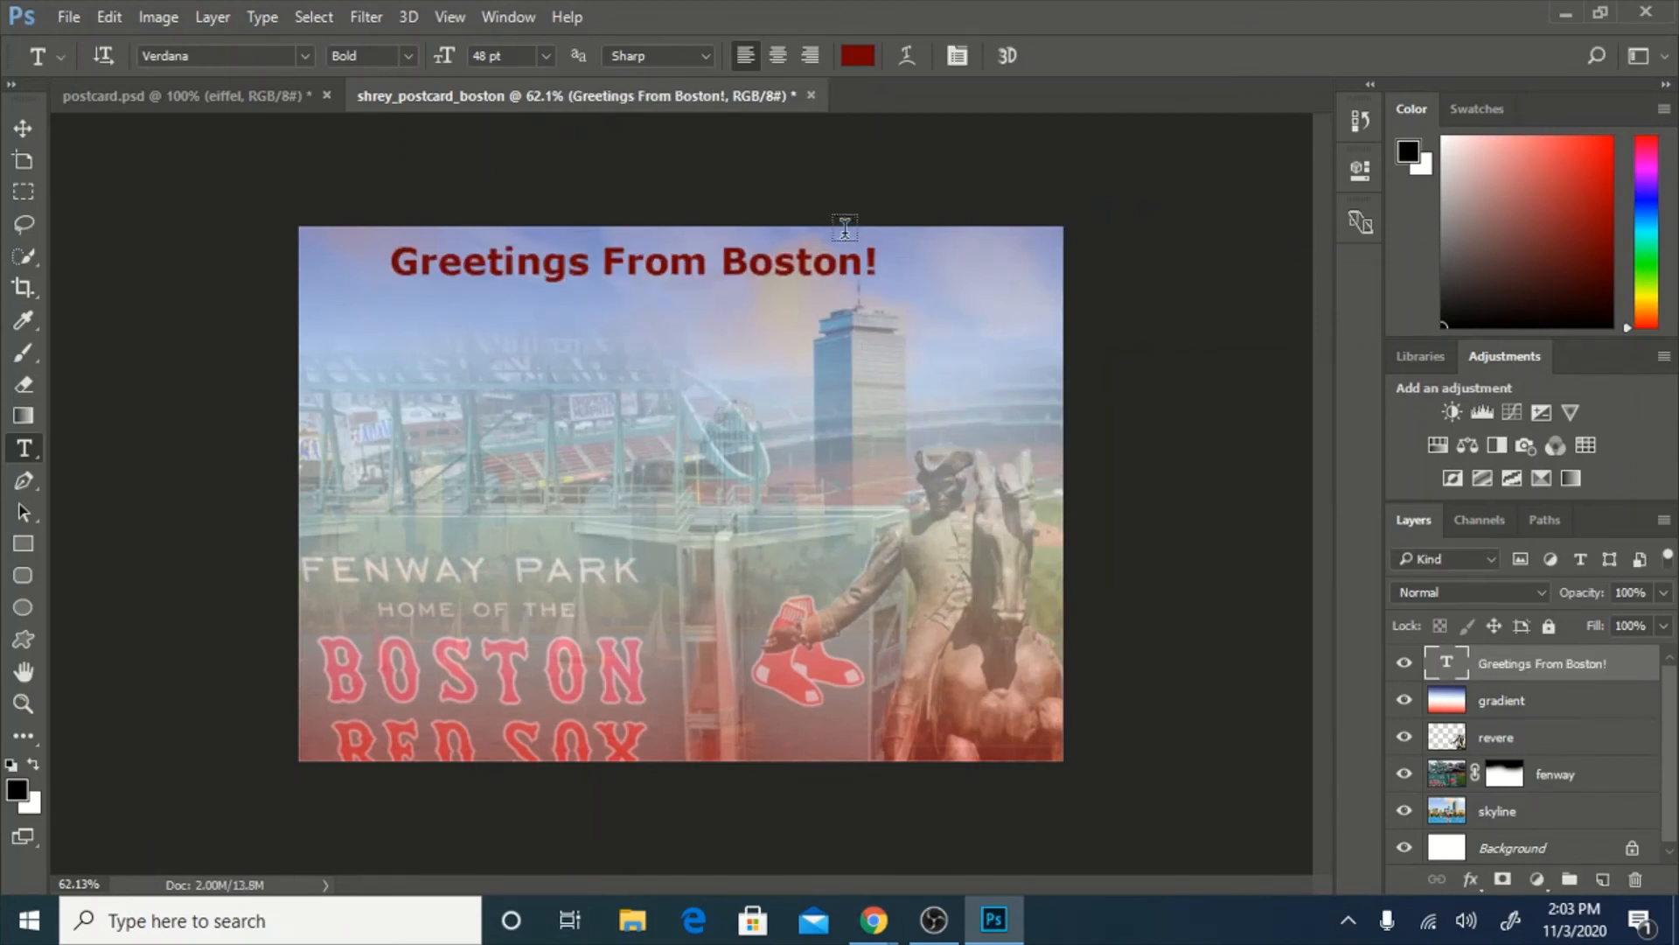
Select the whole greeting text for editing and set its font size to 60 pt.
left_click_drag(878, 251, 427, 268)
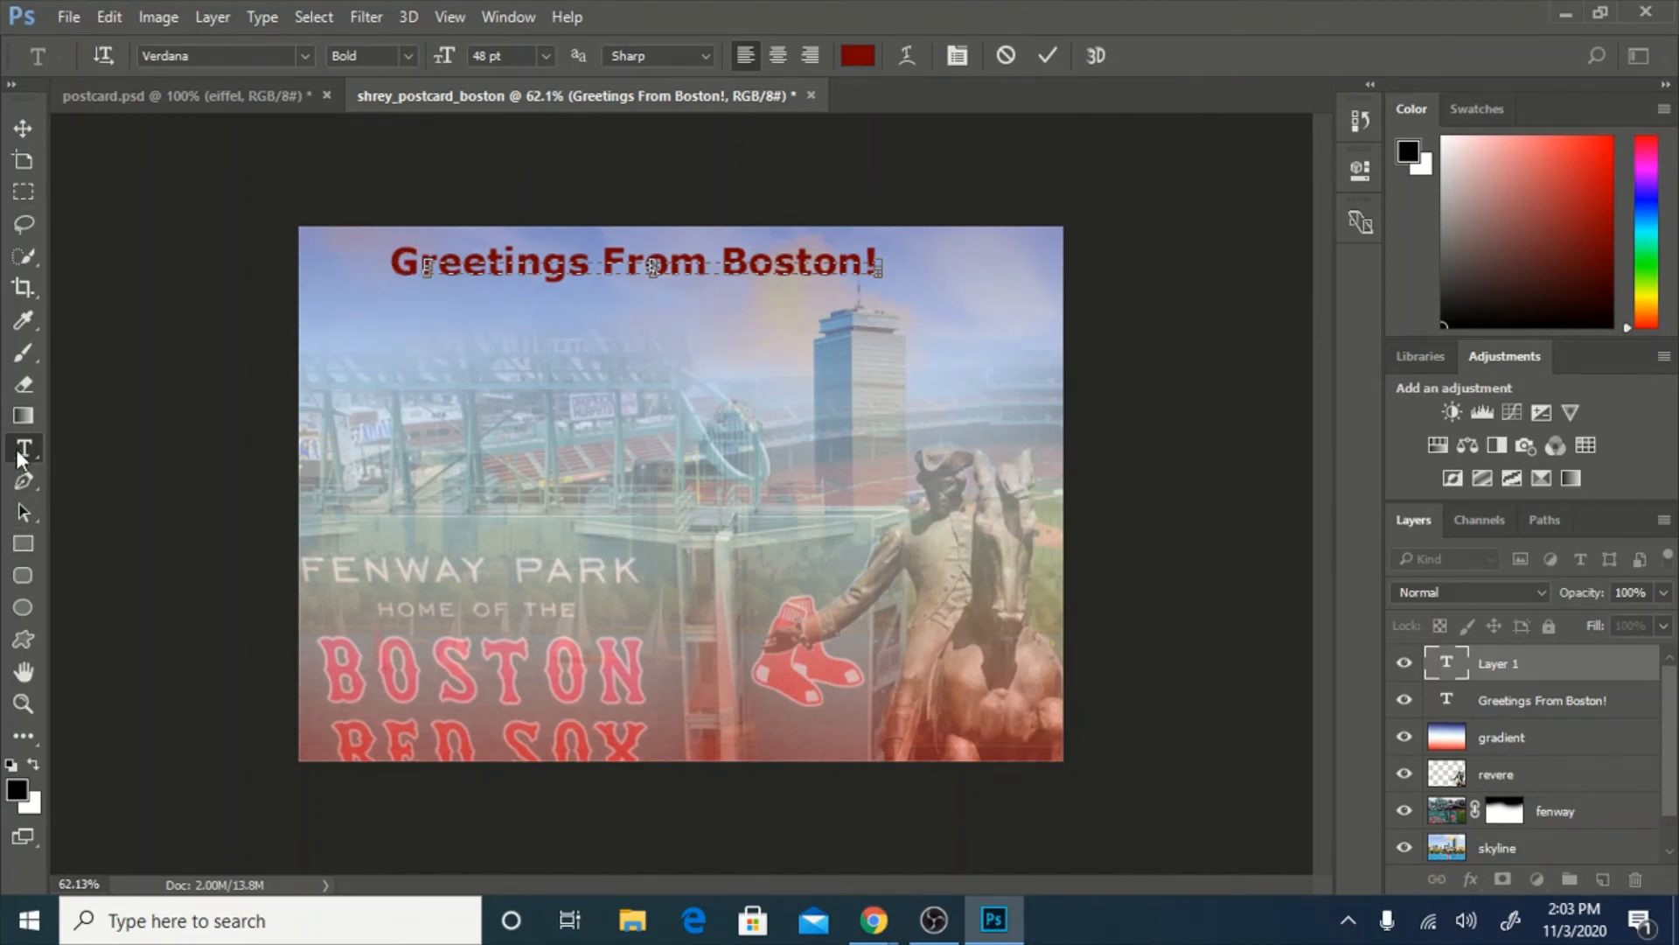
left_click(1006, 55)
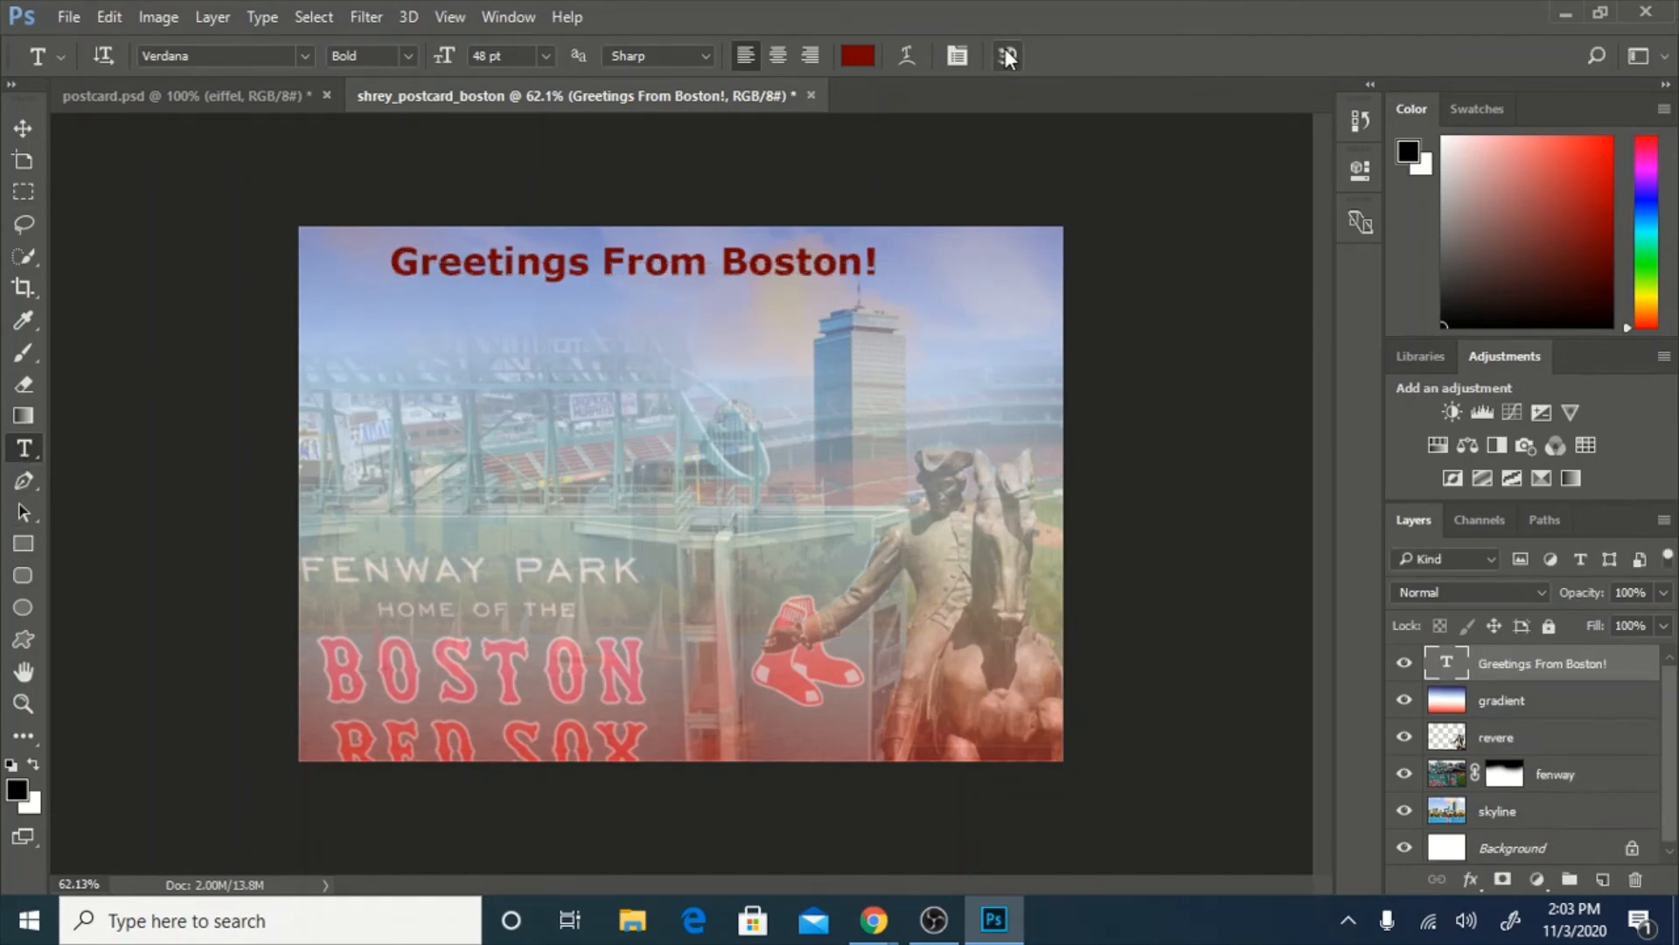
left_click_drag(392, 260, 968, 296)
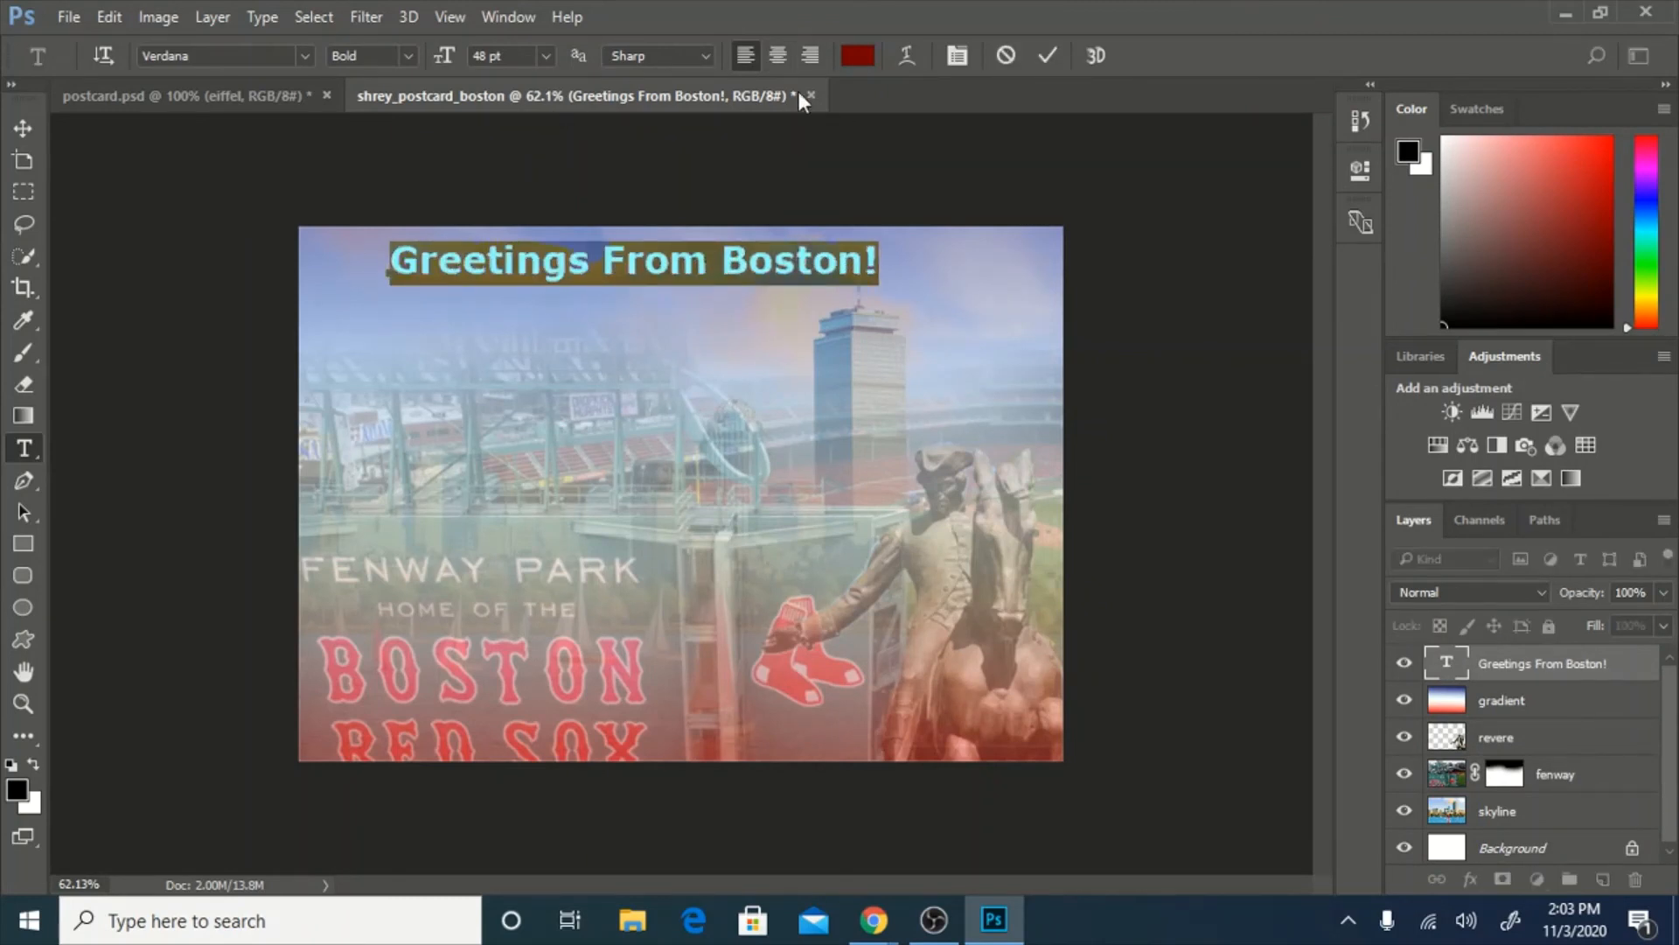
left_click(540, 57)
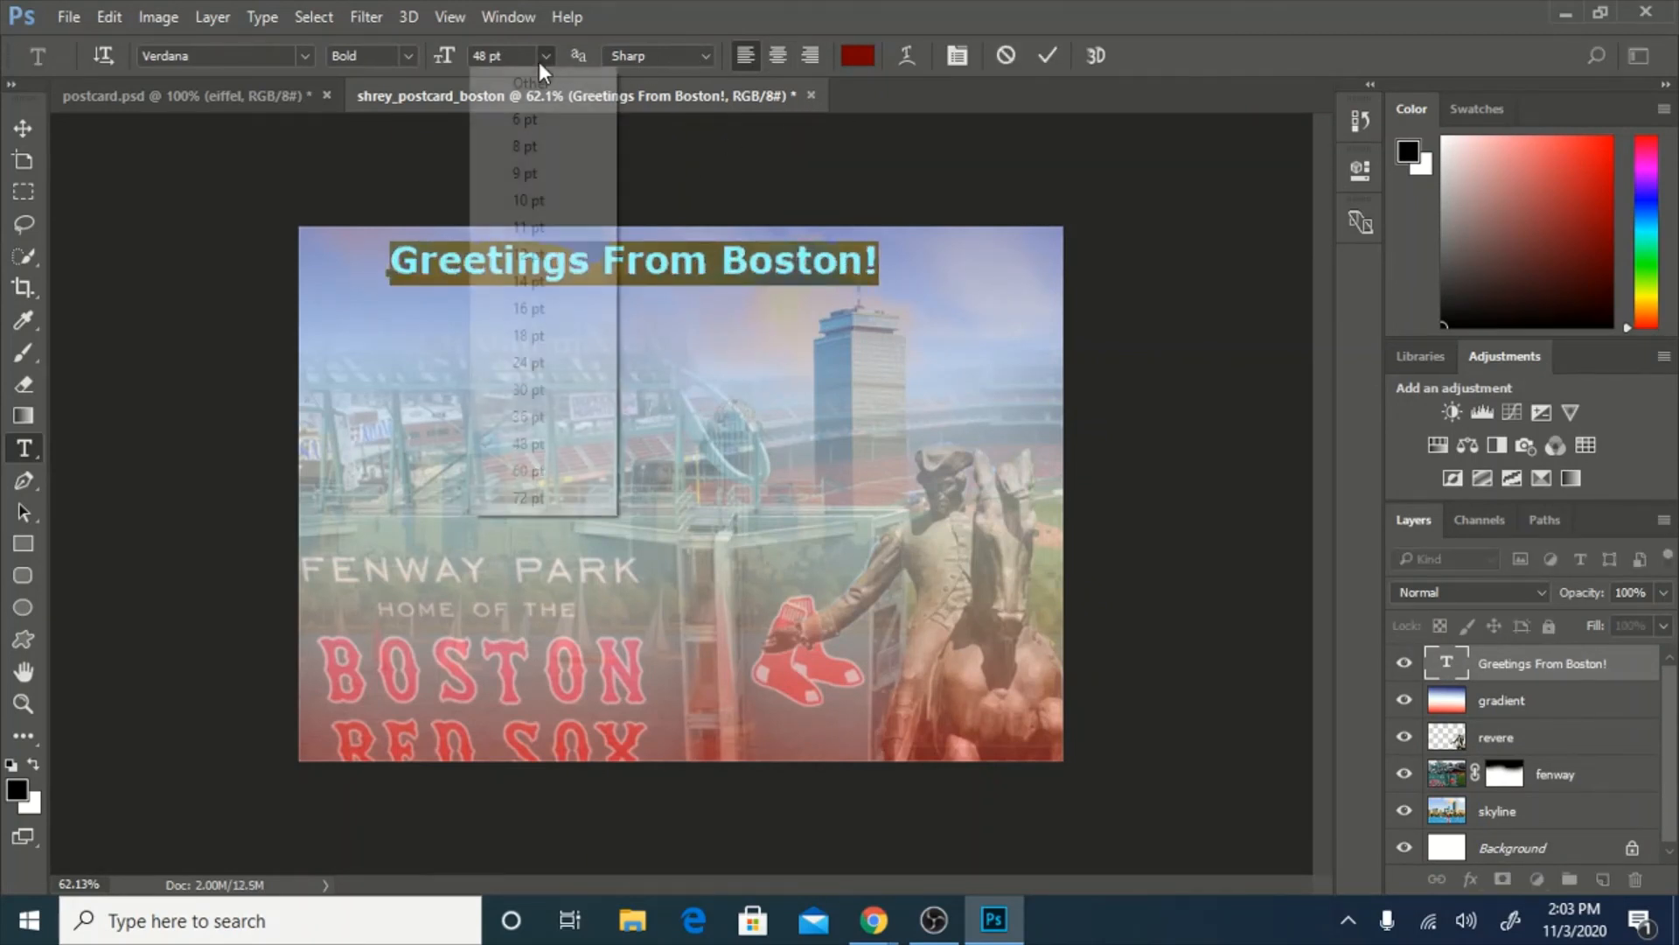
left_click(558, 467)
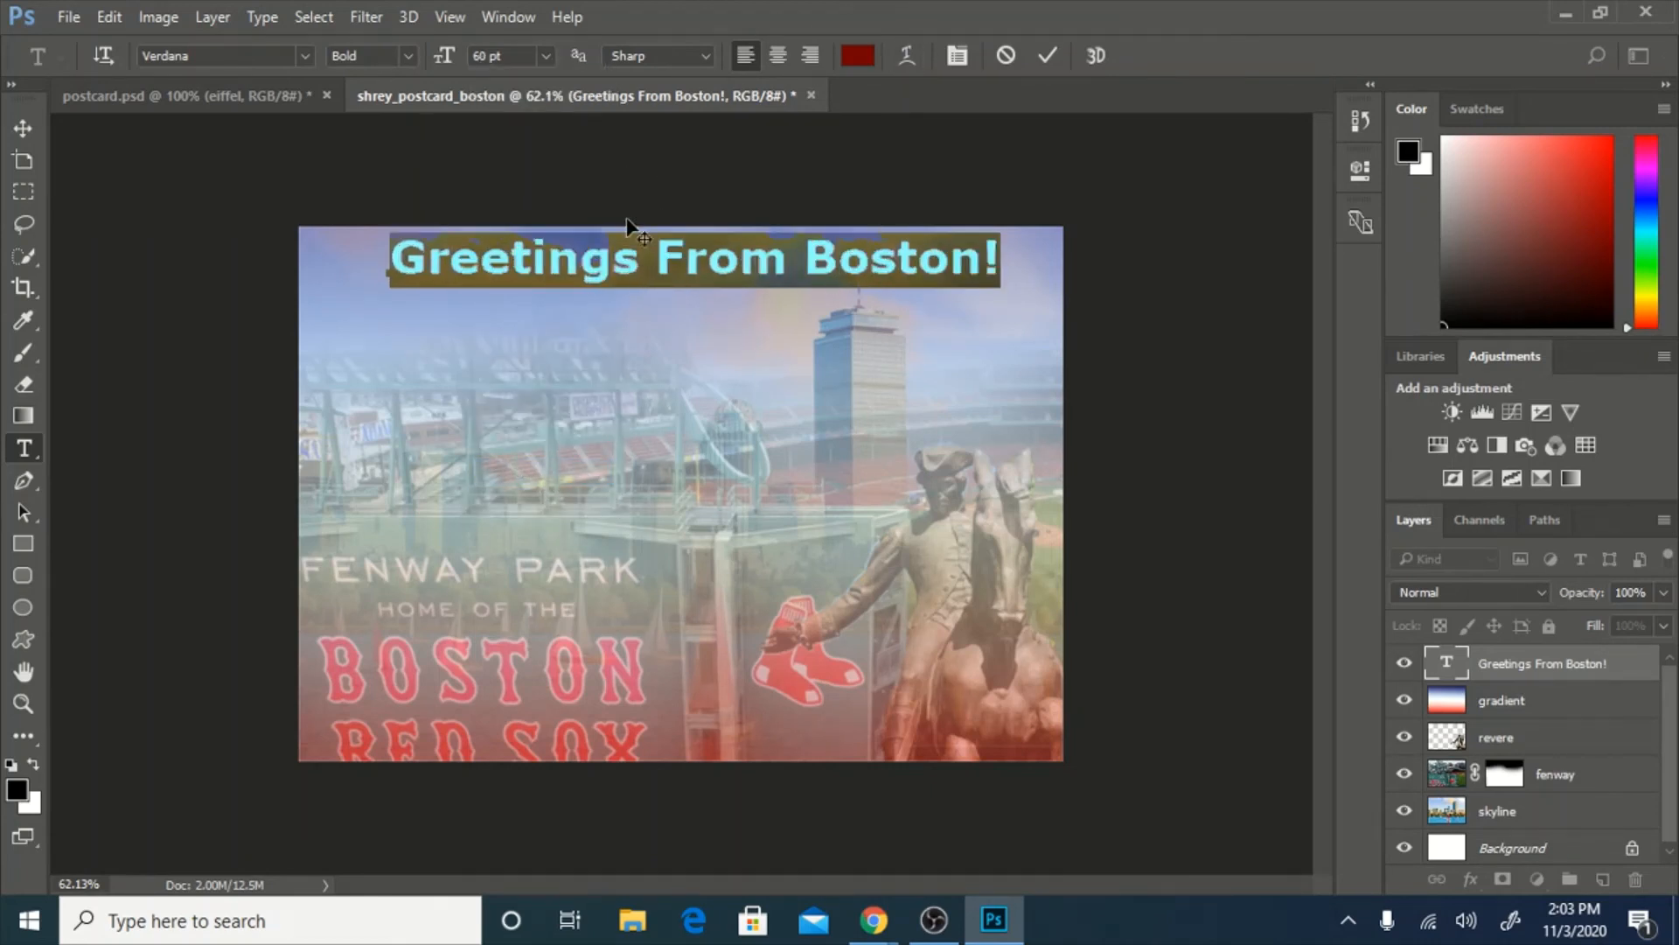
Move the greeting closer to the postcard's left edge and break the line before "Boston!".
left_click_drag(385, 309, 338, 309)
left_click(707, 278)
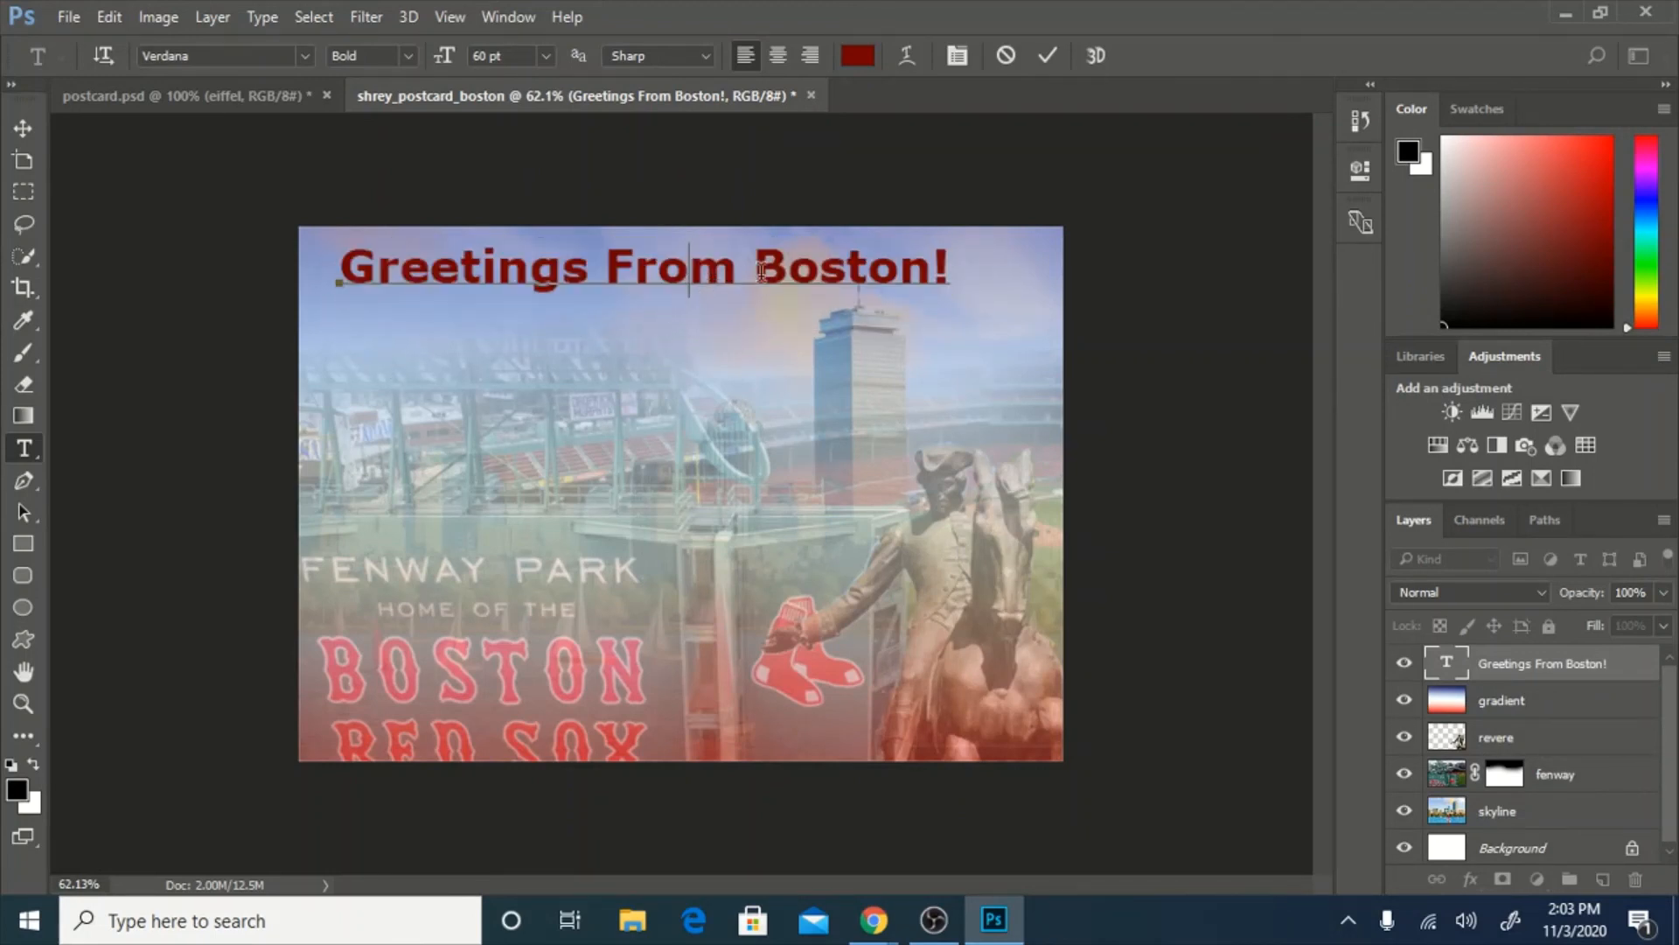
left_click(767, 269)
key("Return")
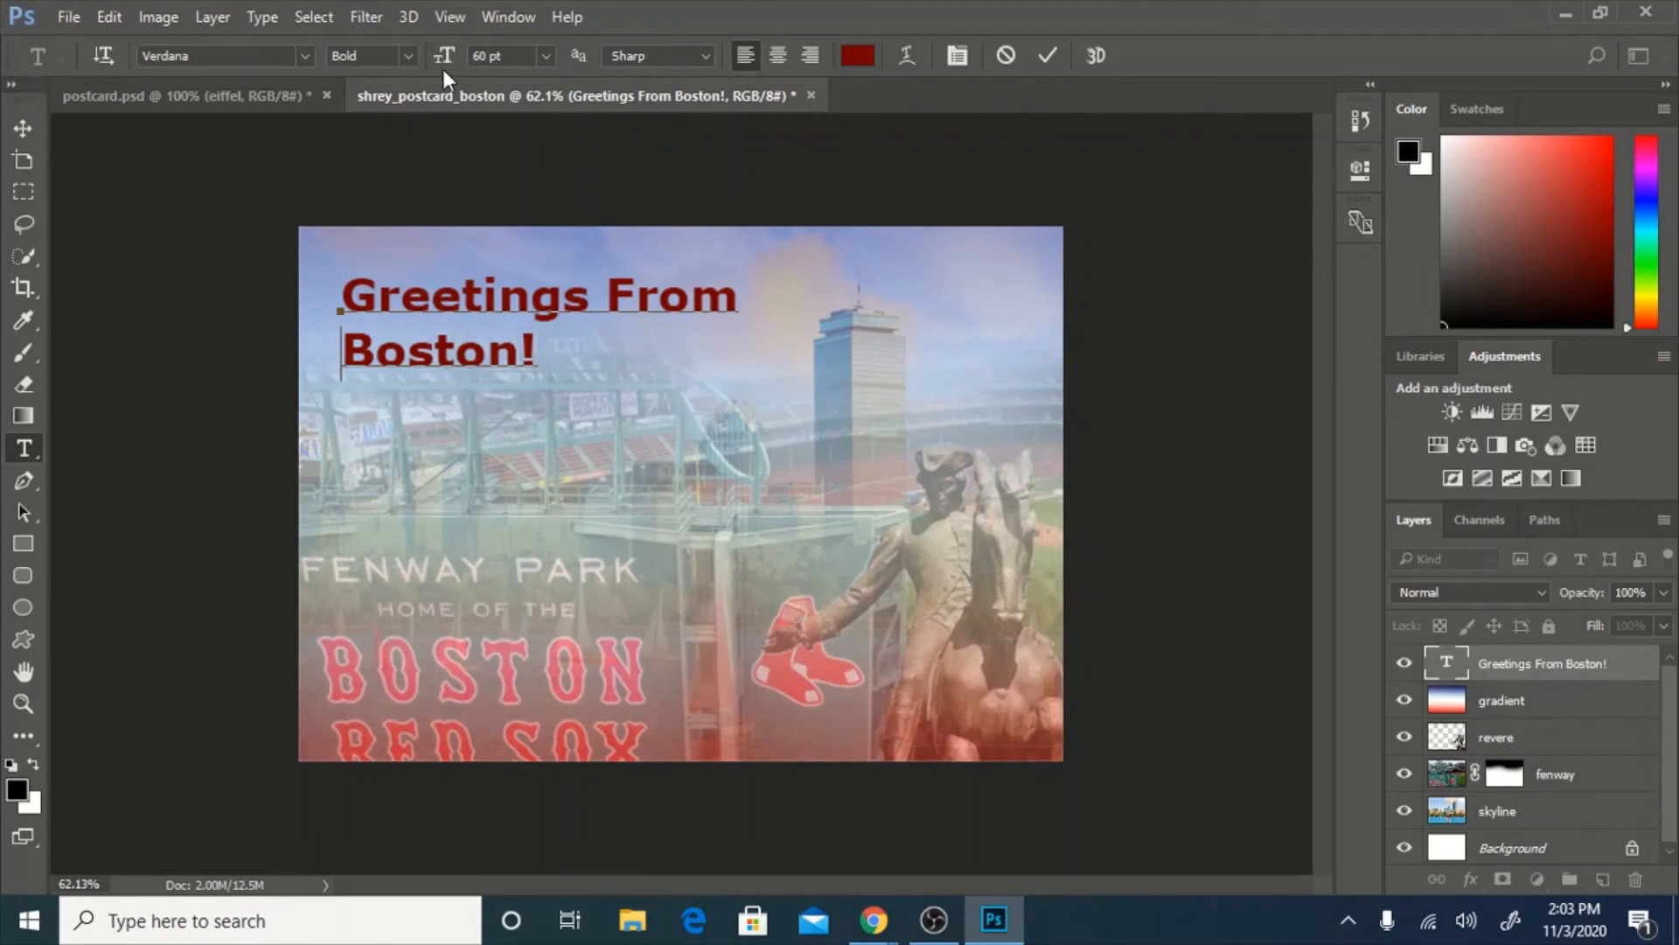
Try the Crisp anti-aliasing on the greeting text, and settle on Smooth.
left_click(640, 69)
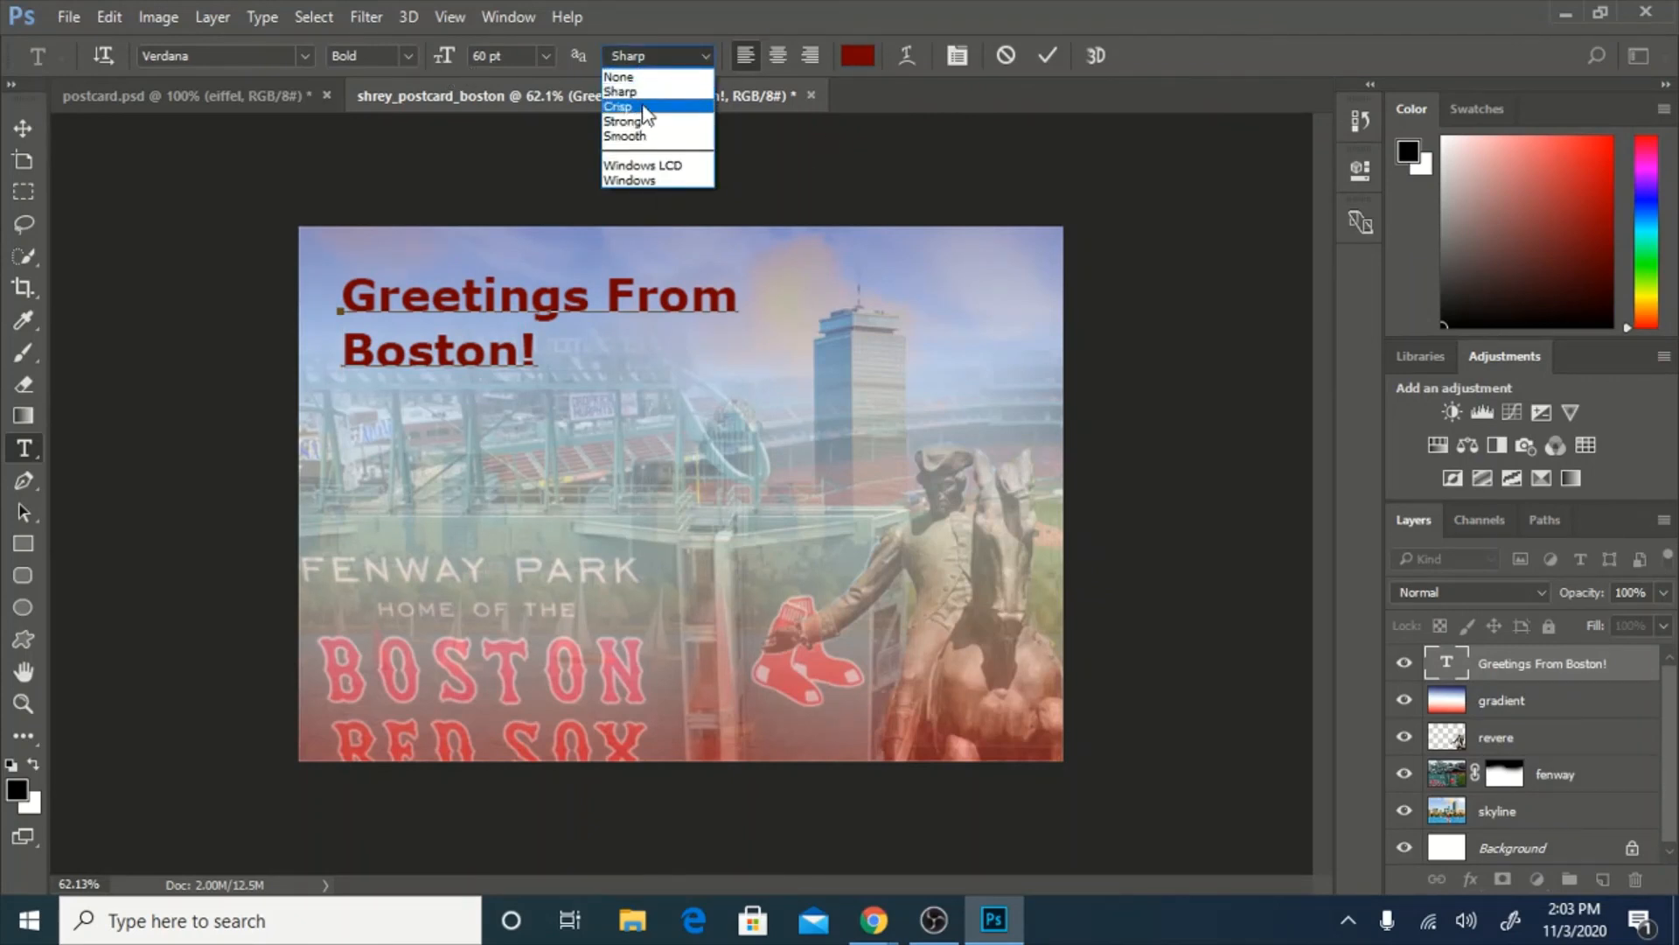
left_click(643, 109)
left_click(690, 58)
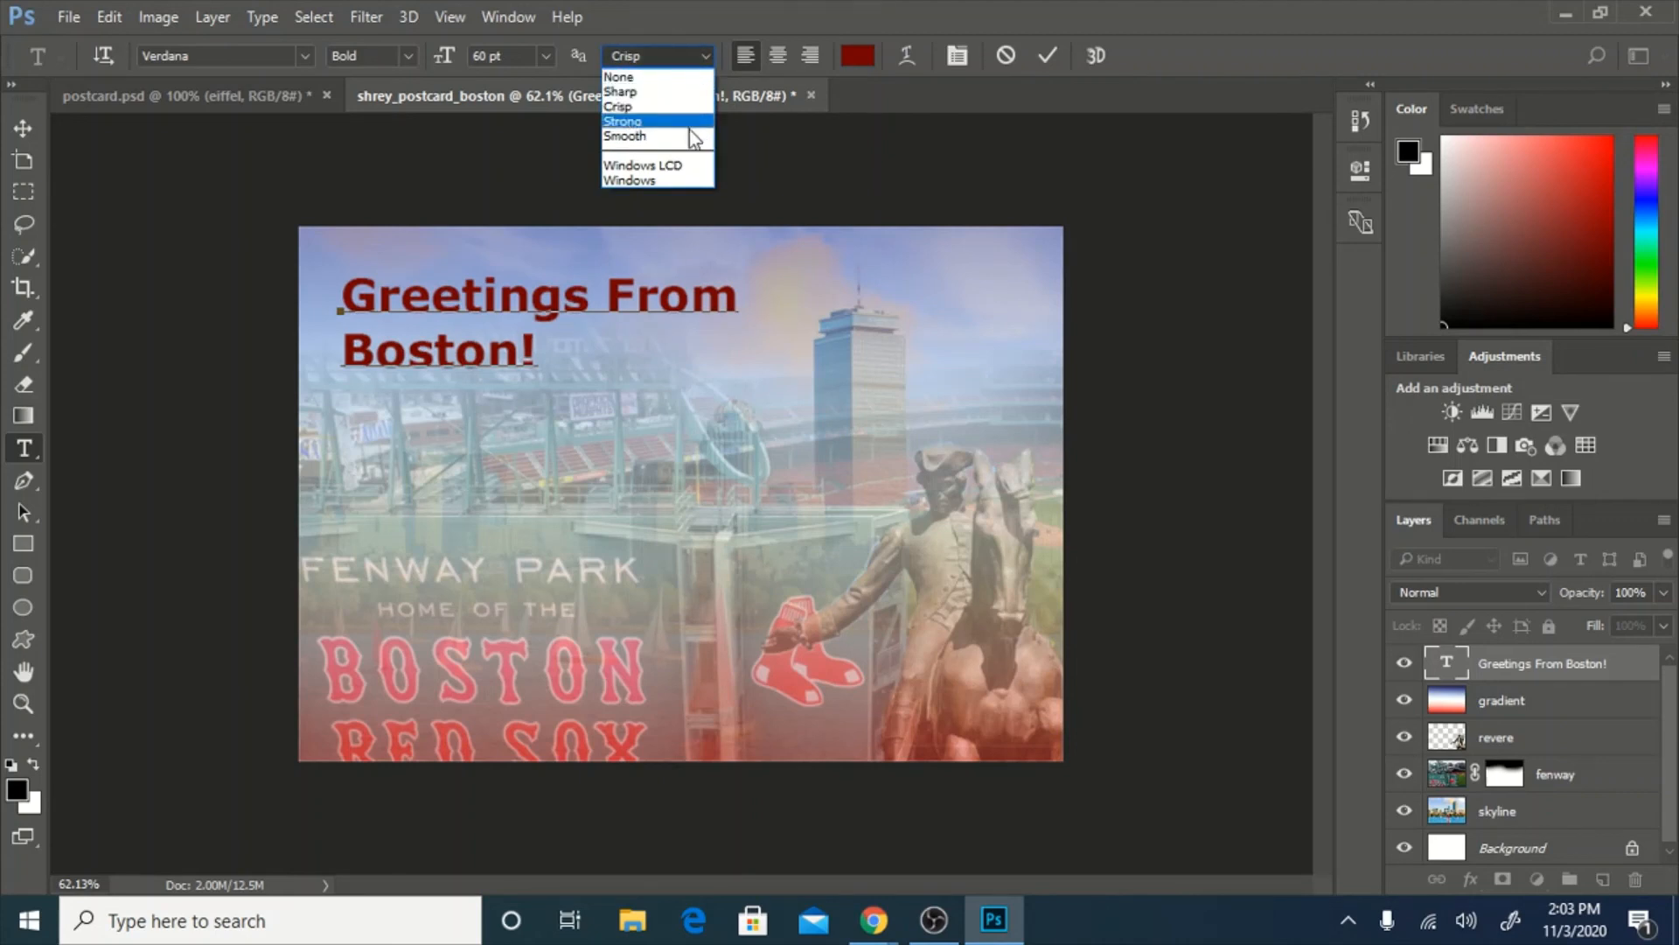
left_click(686, 135)
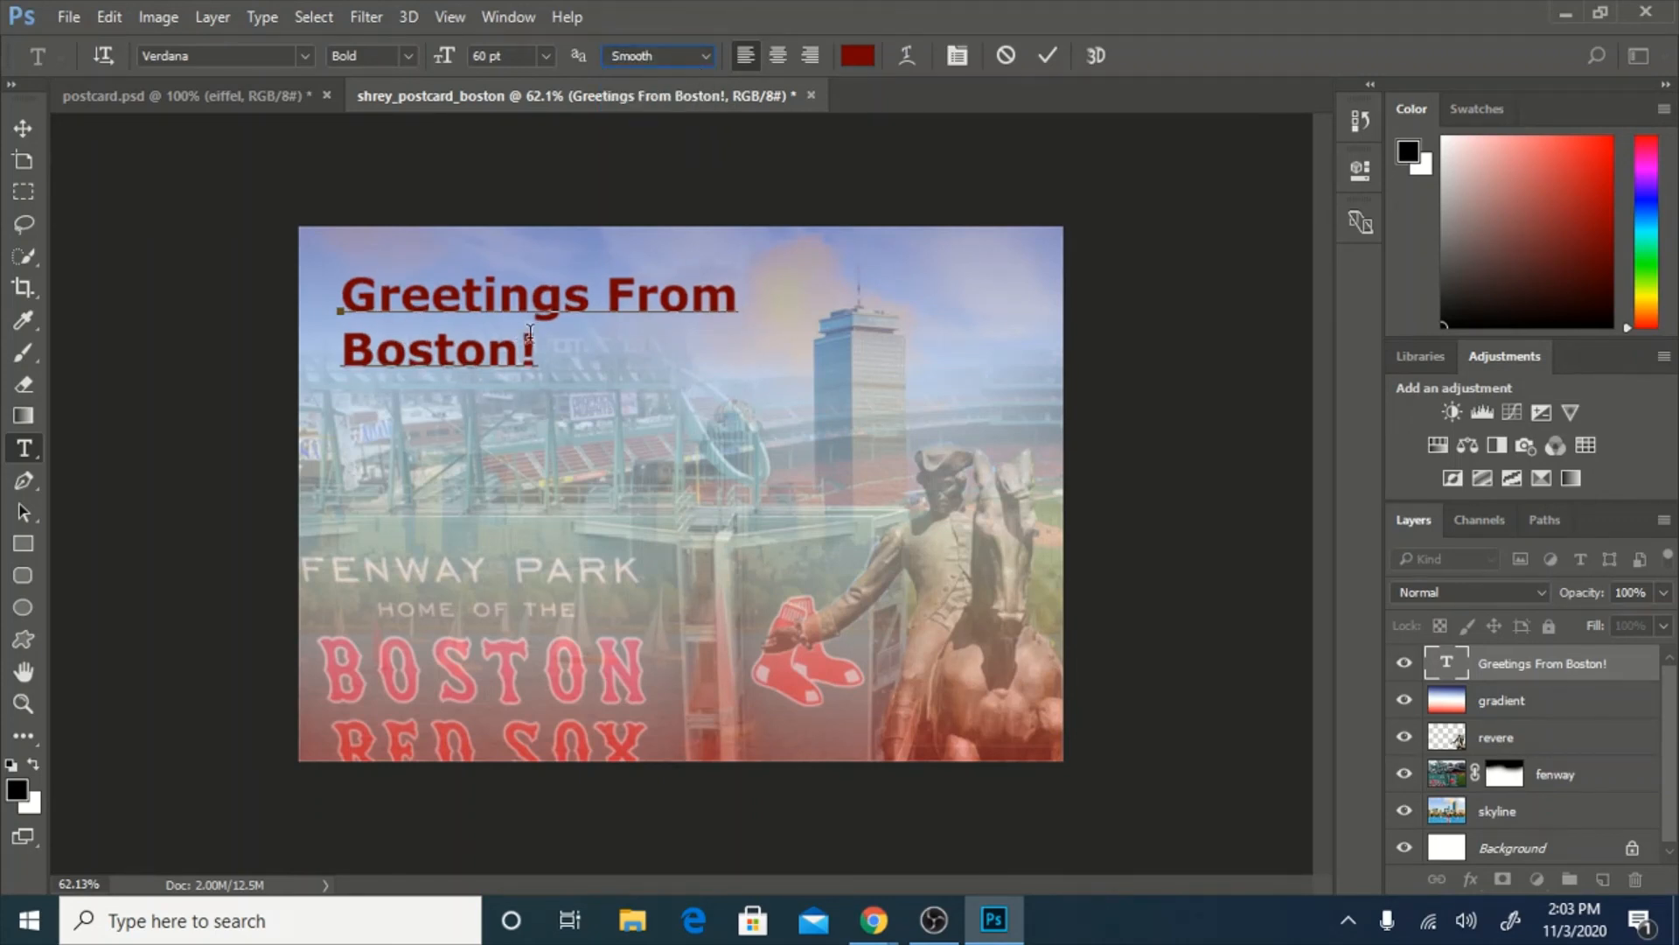
Change the font style of the whole greeting text to Regular.
left_click_drag(537, 350, 344, 276)
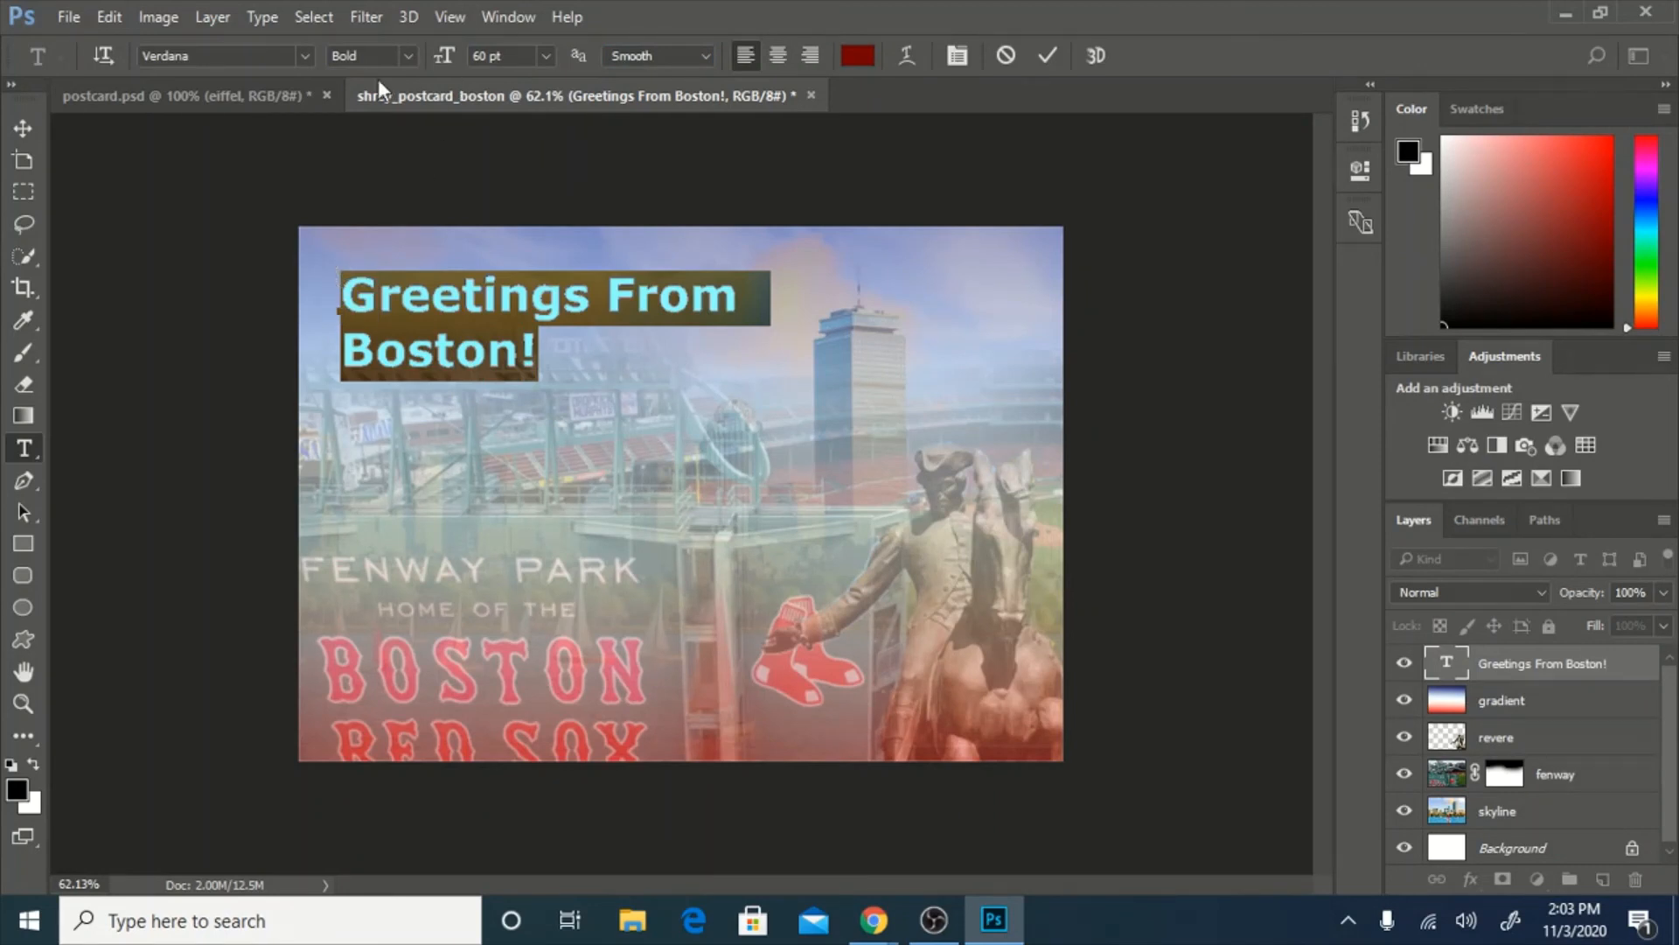
left_click(407, 55)
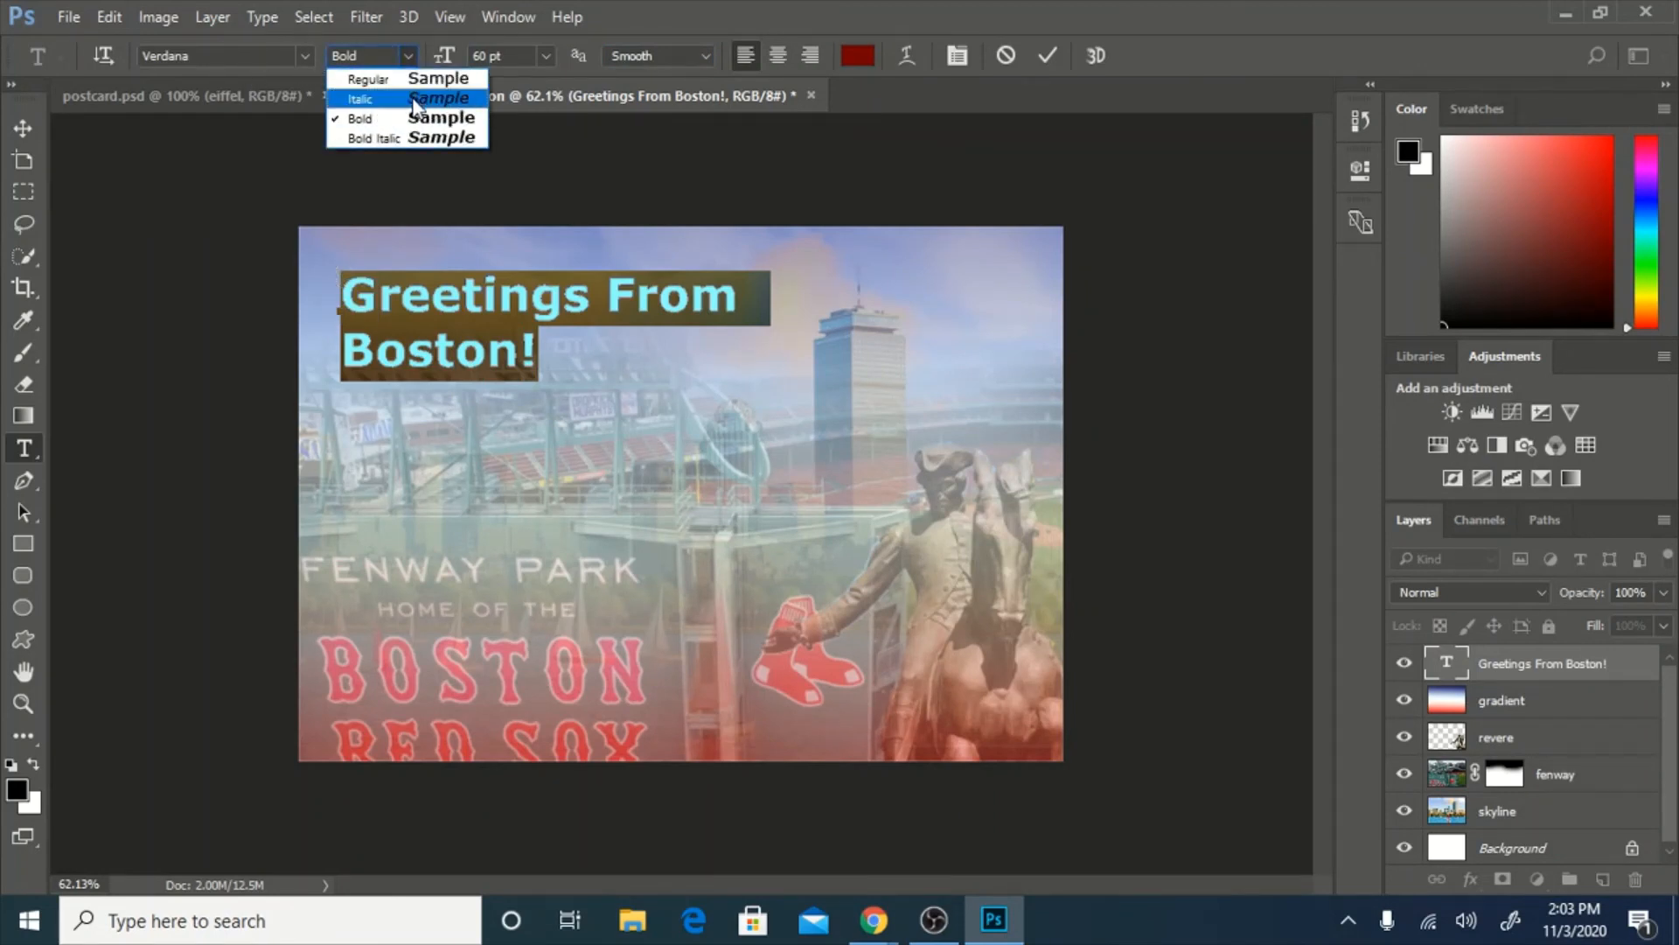
left_click(398, 70)
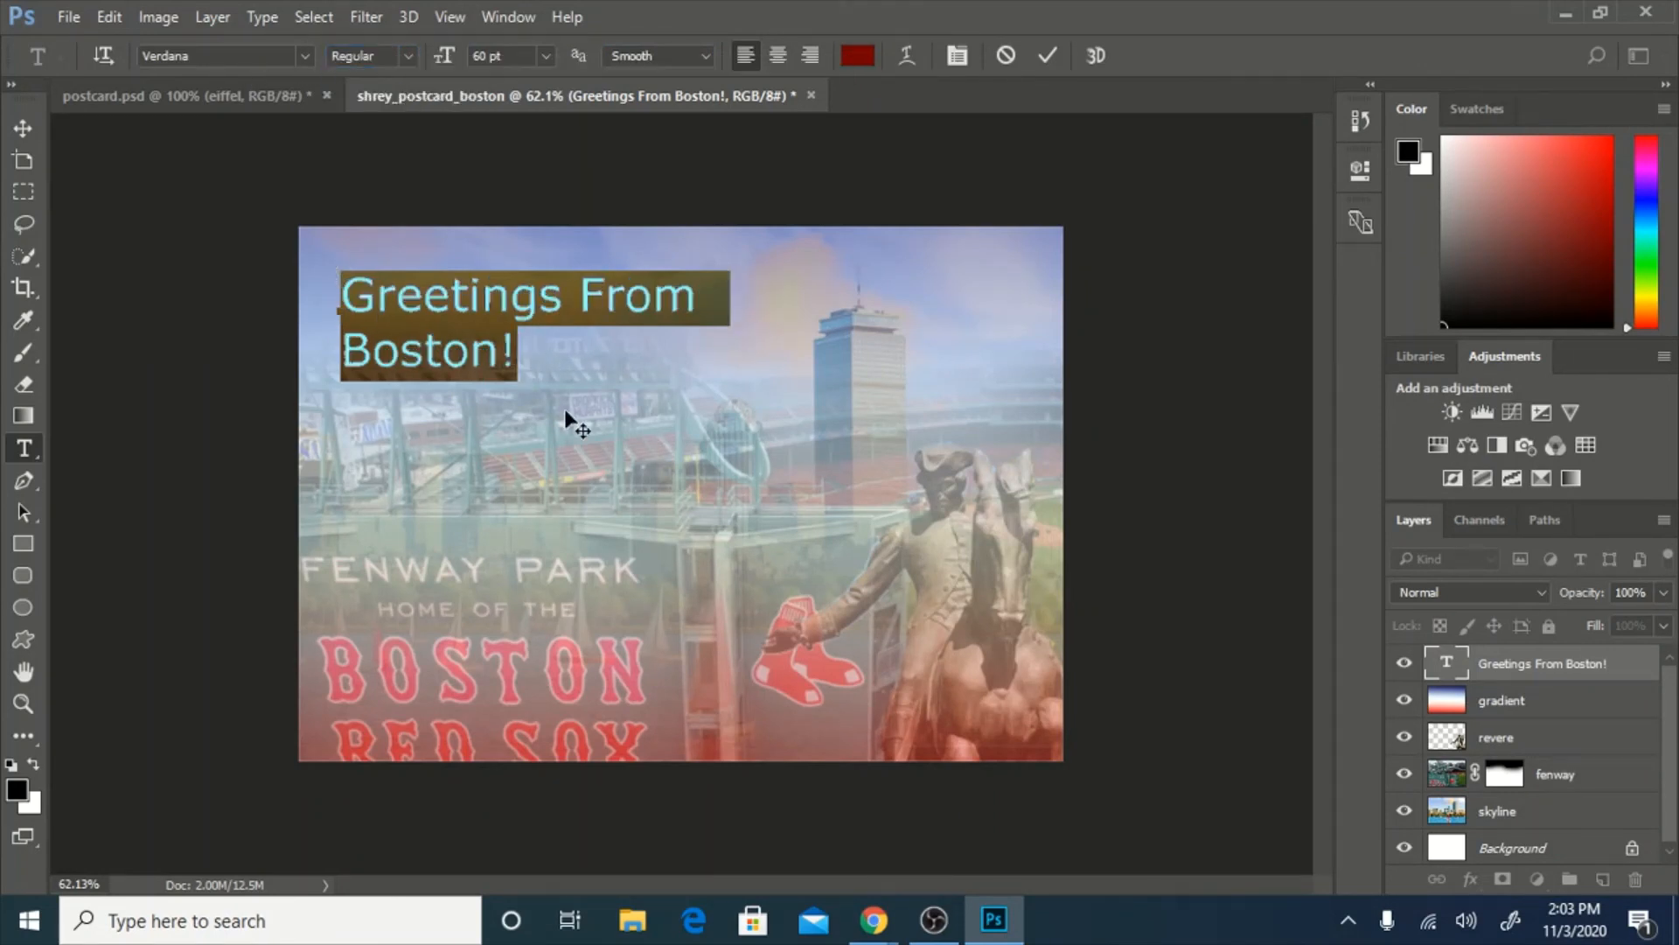
left_click(500, 355)
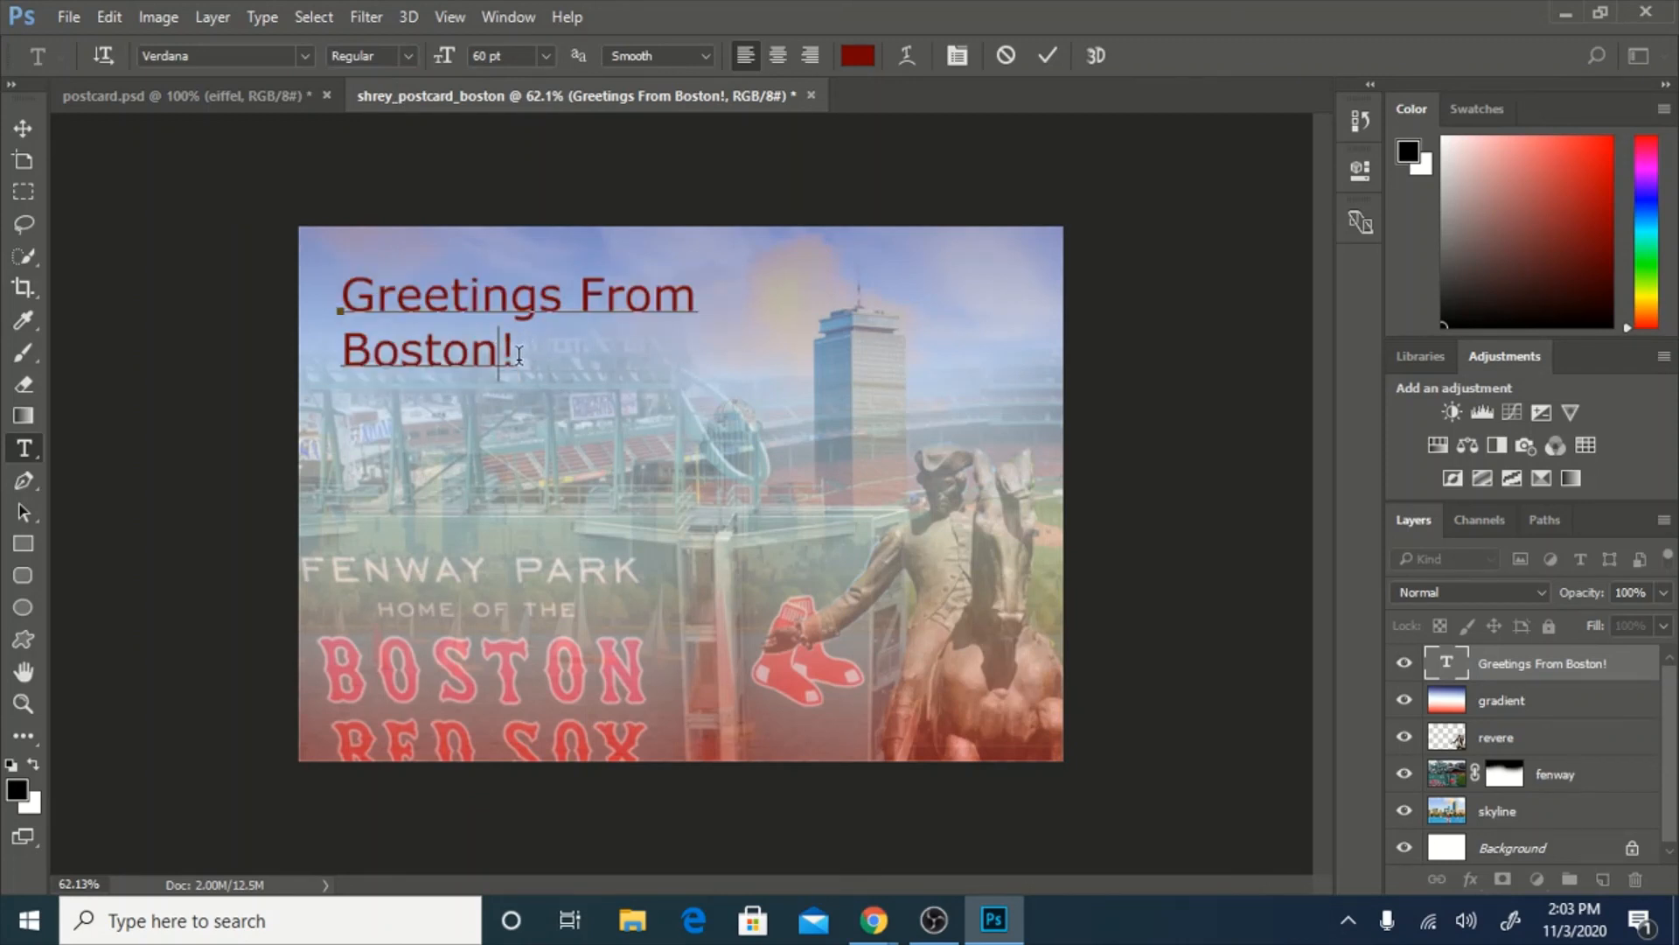
Enlarge the whole greeting text to a font size of 72 pt.
key("shift+Right")
key("ctrl+a")
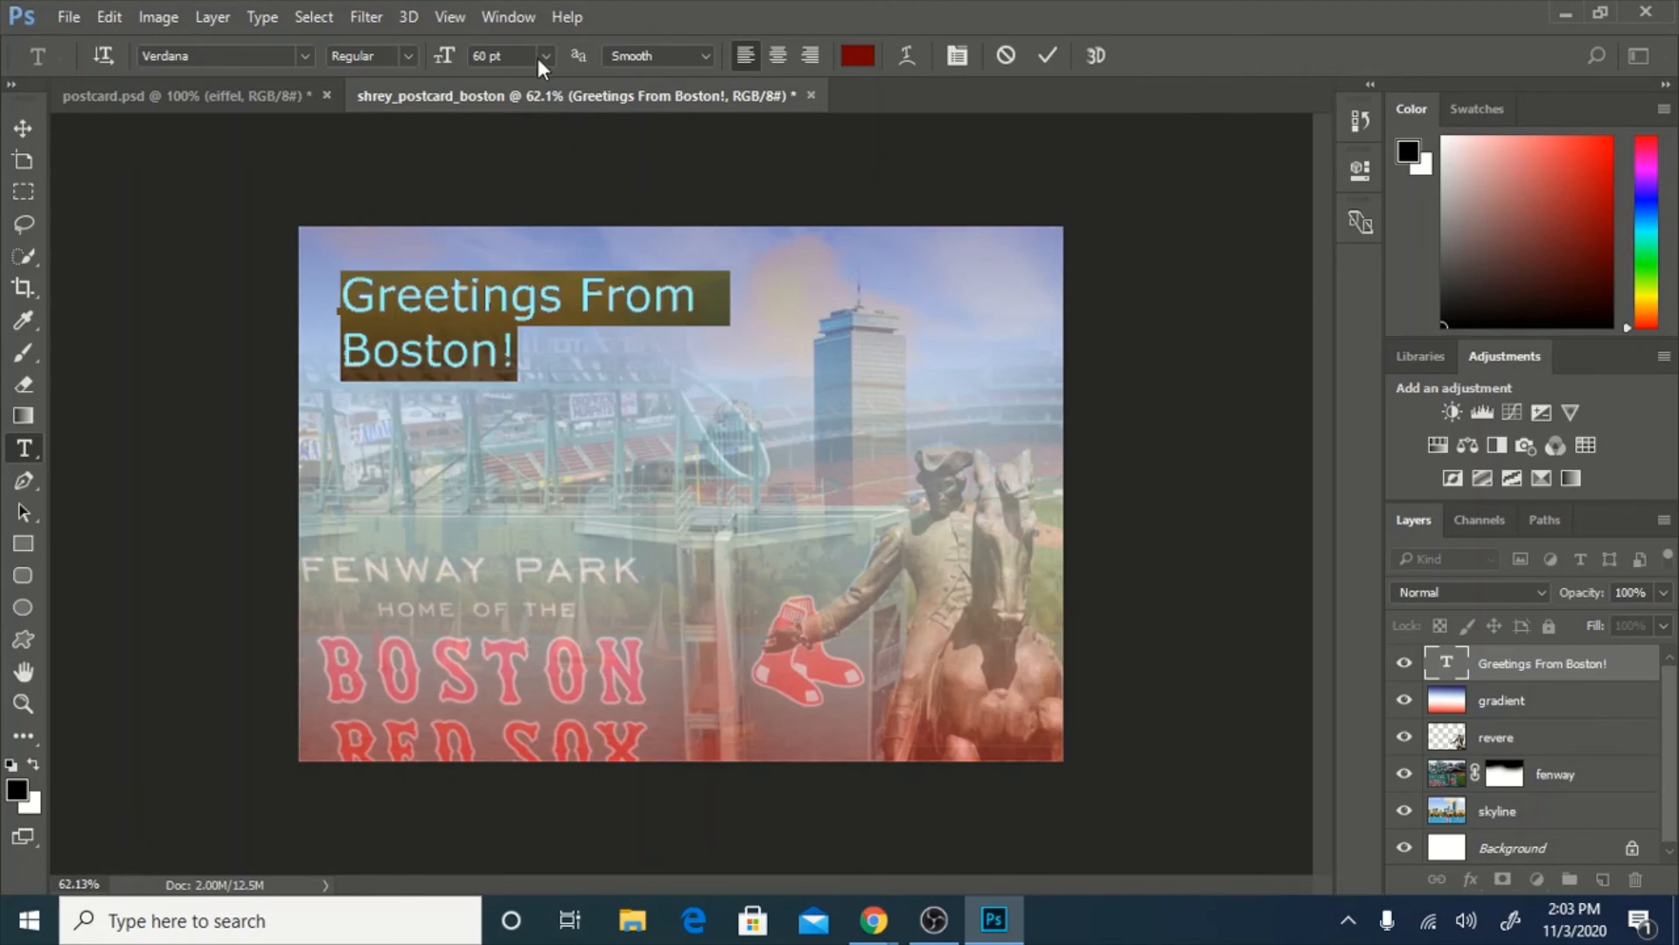
double_click(477, 56)
type("72")
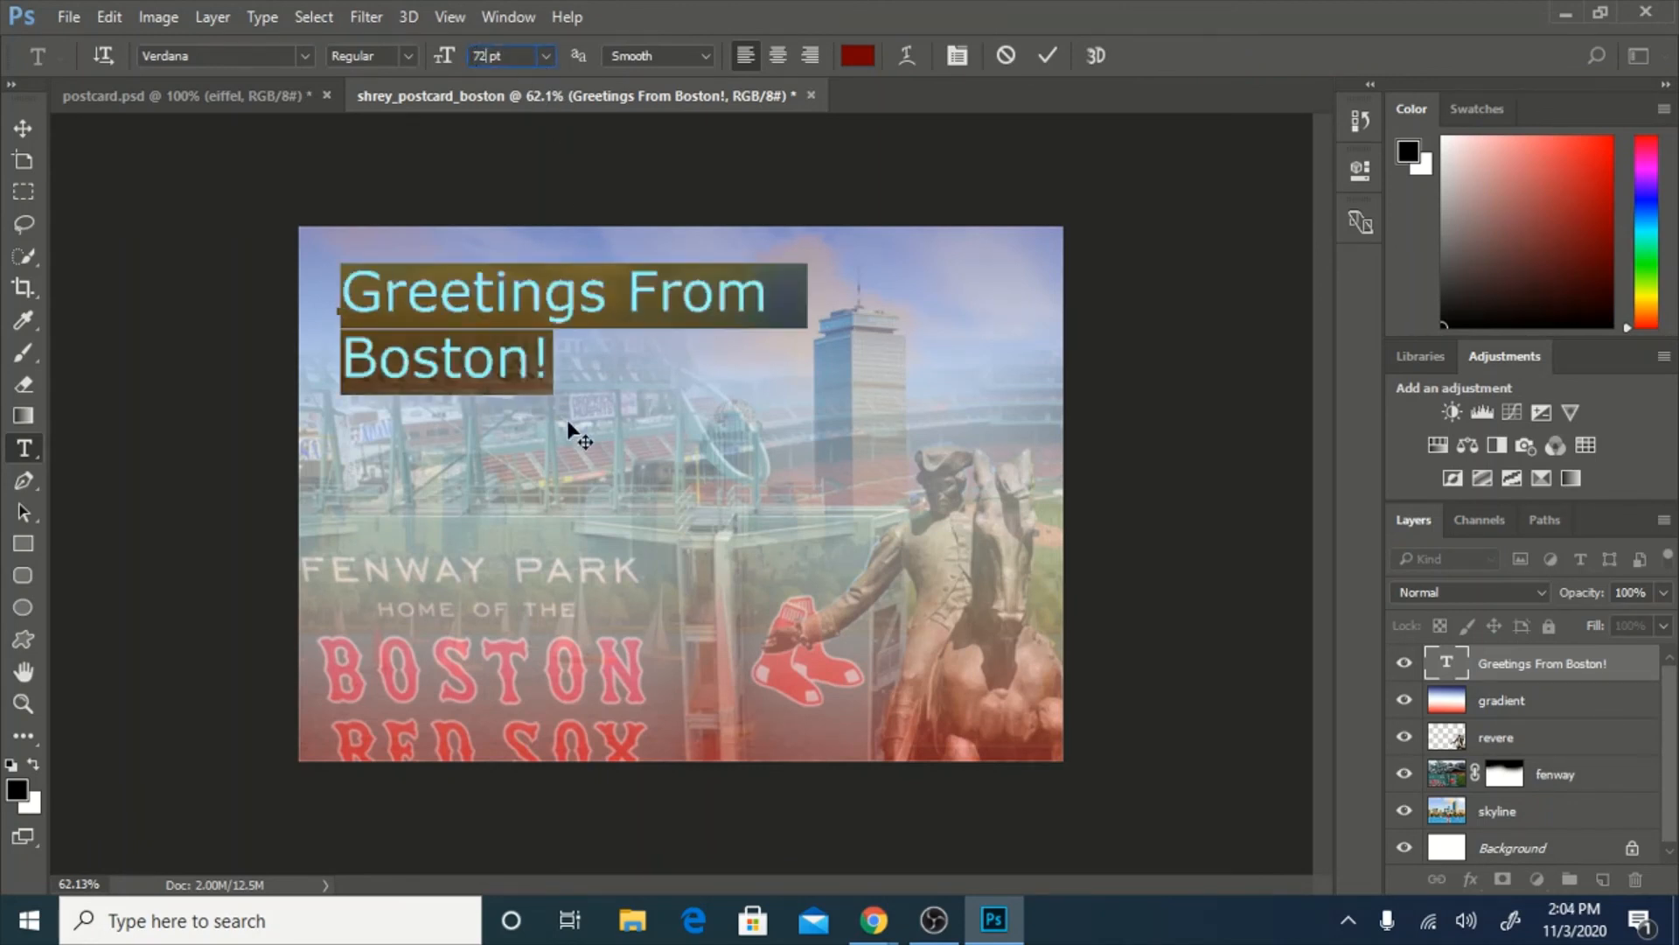
left_click(591, 385)
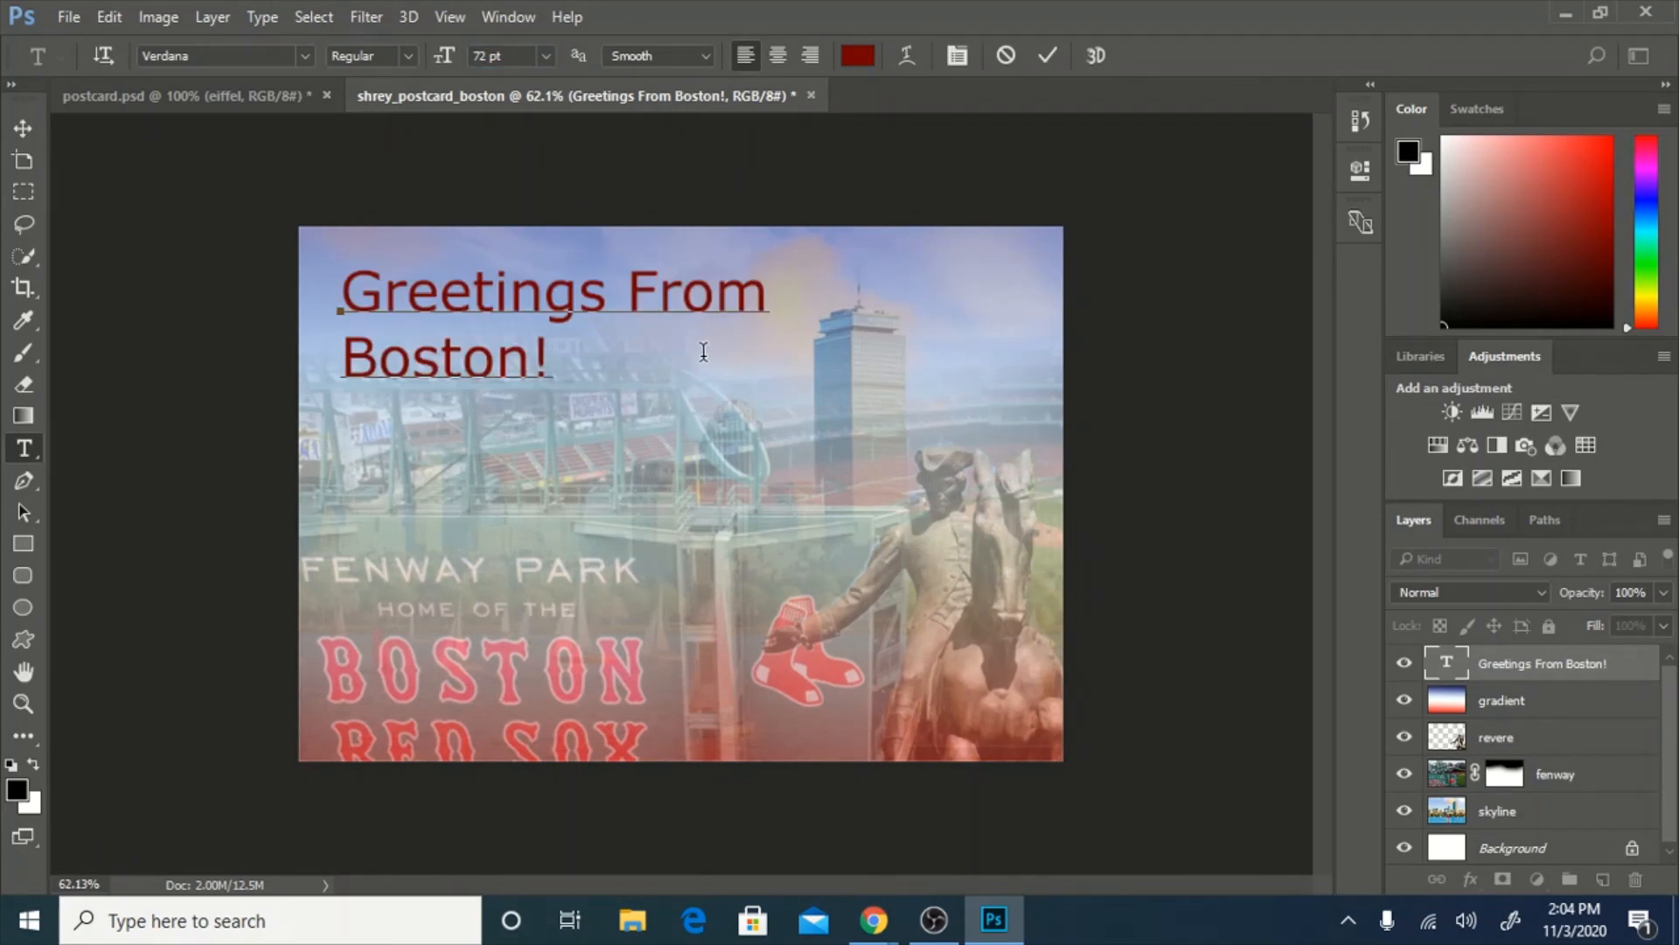
Recolor the whole greeting text white (ffffff) and commit the text edit.
left_click_drag(551, 357, 328, 268)
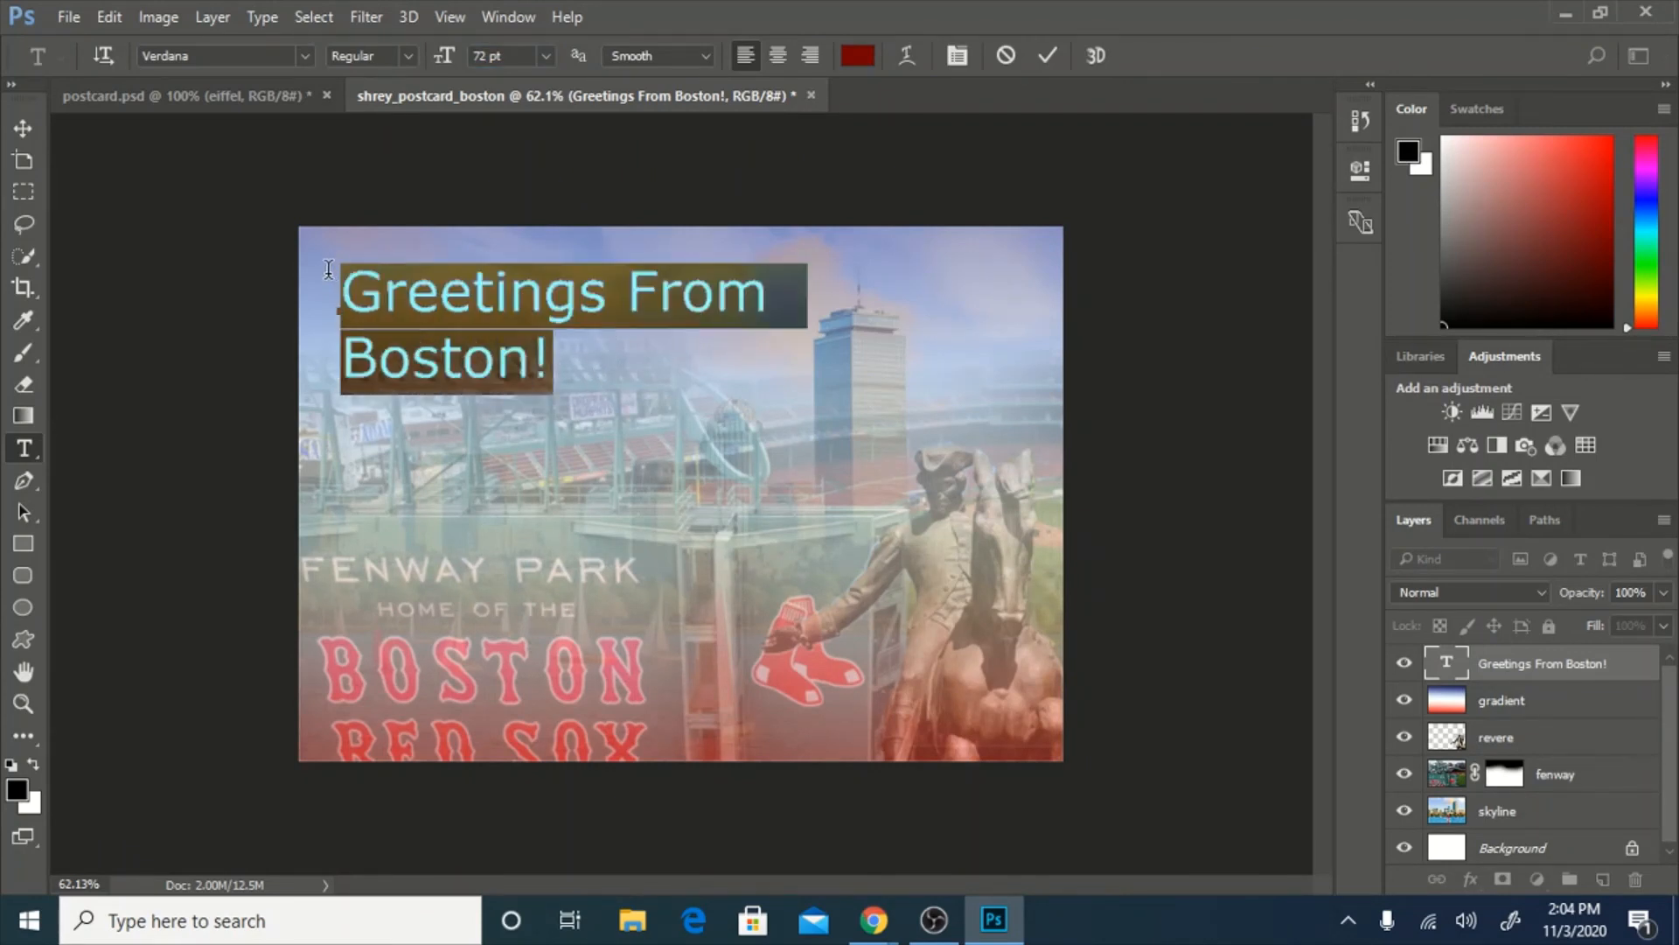
left_click(853, 58)
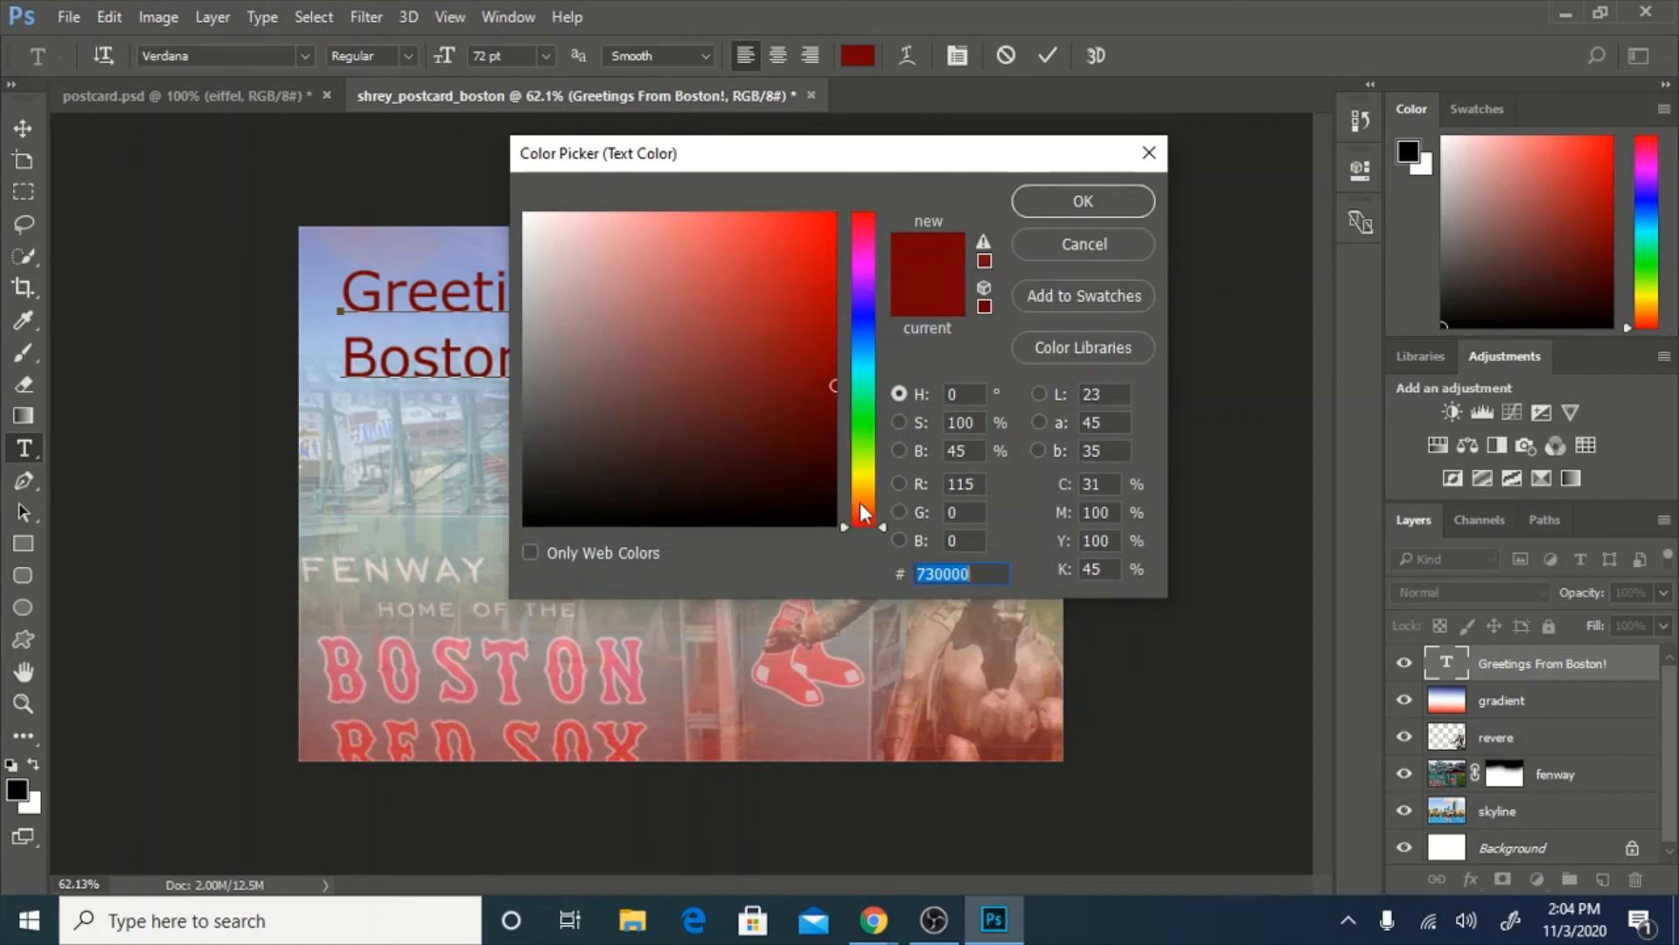
mouse_move(847, 527)
left_mouse_down()
mouse_move(880, 228)
mouse_move(873, 248)
left_mouse_up()
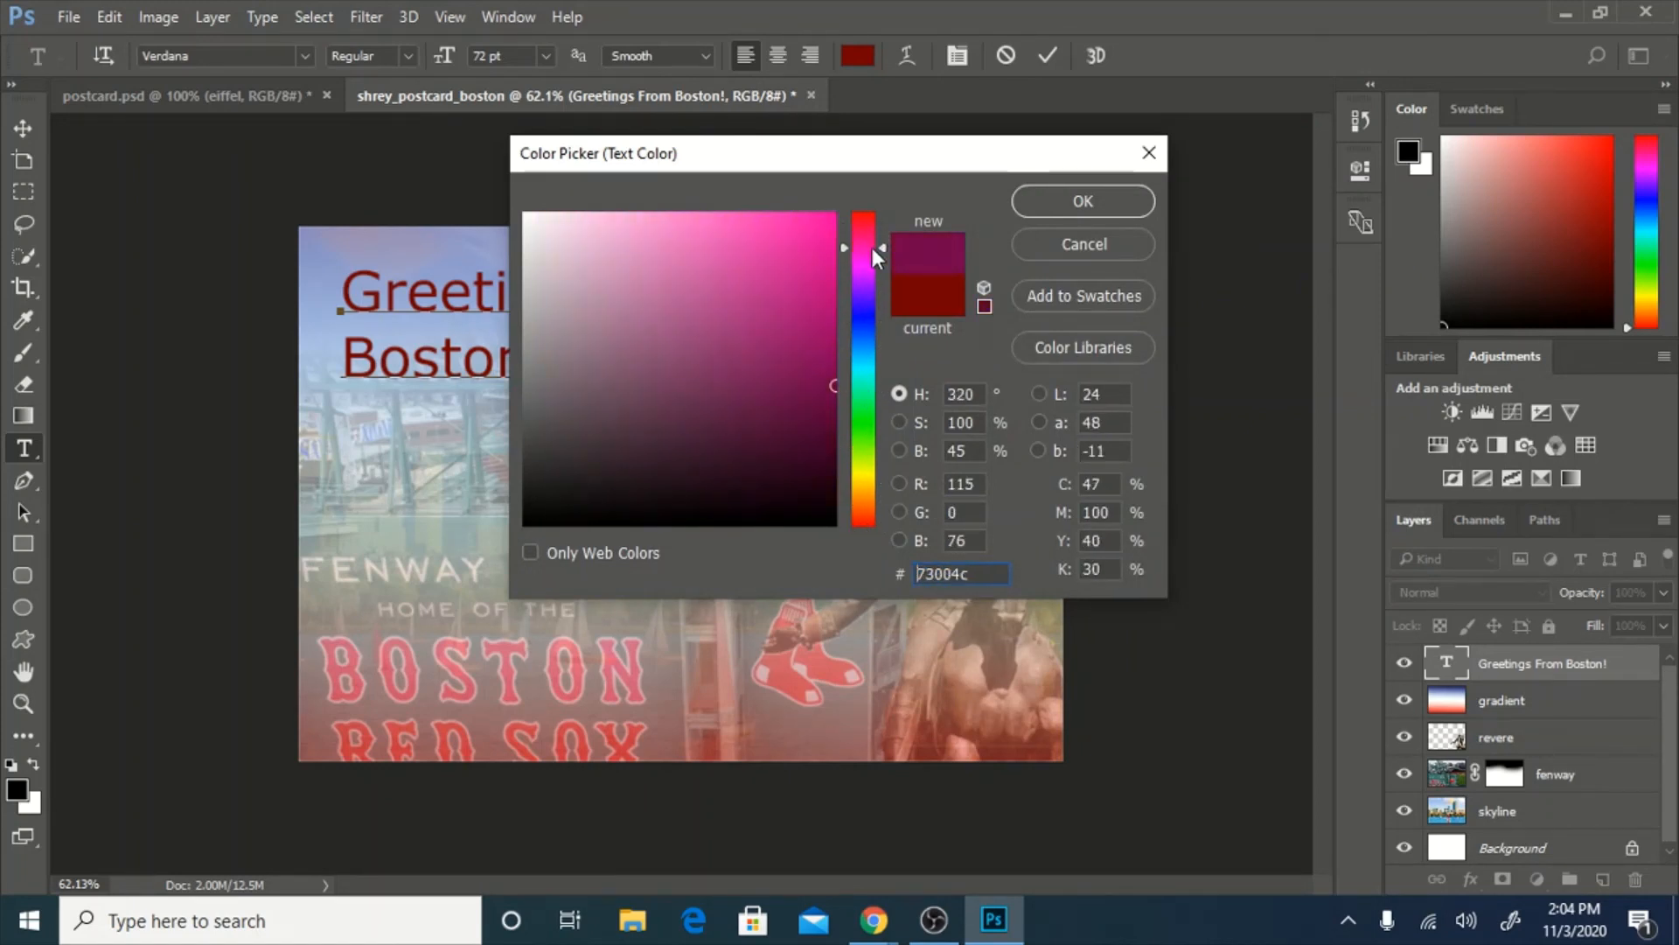
mouse_move(738, 315)
left_mouse_down()
mouse_move(689, 207)
mouse_move(523, 208)
mouse_move(507, 181)
left_mouse_up()
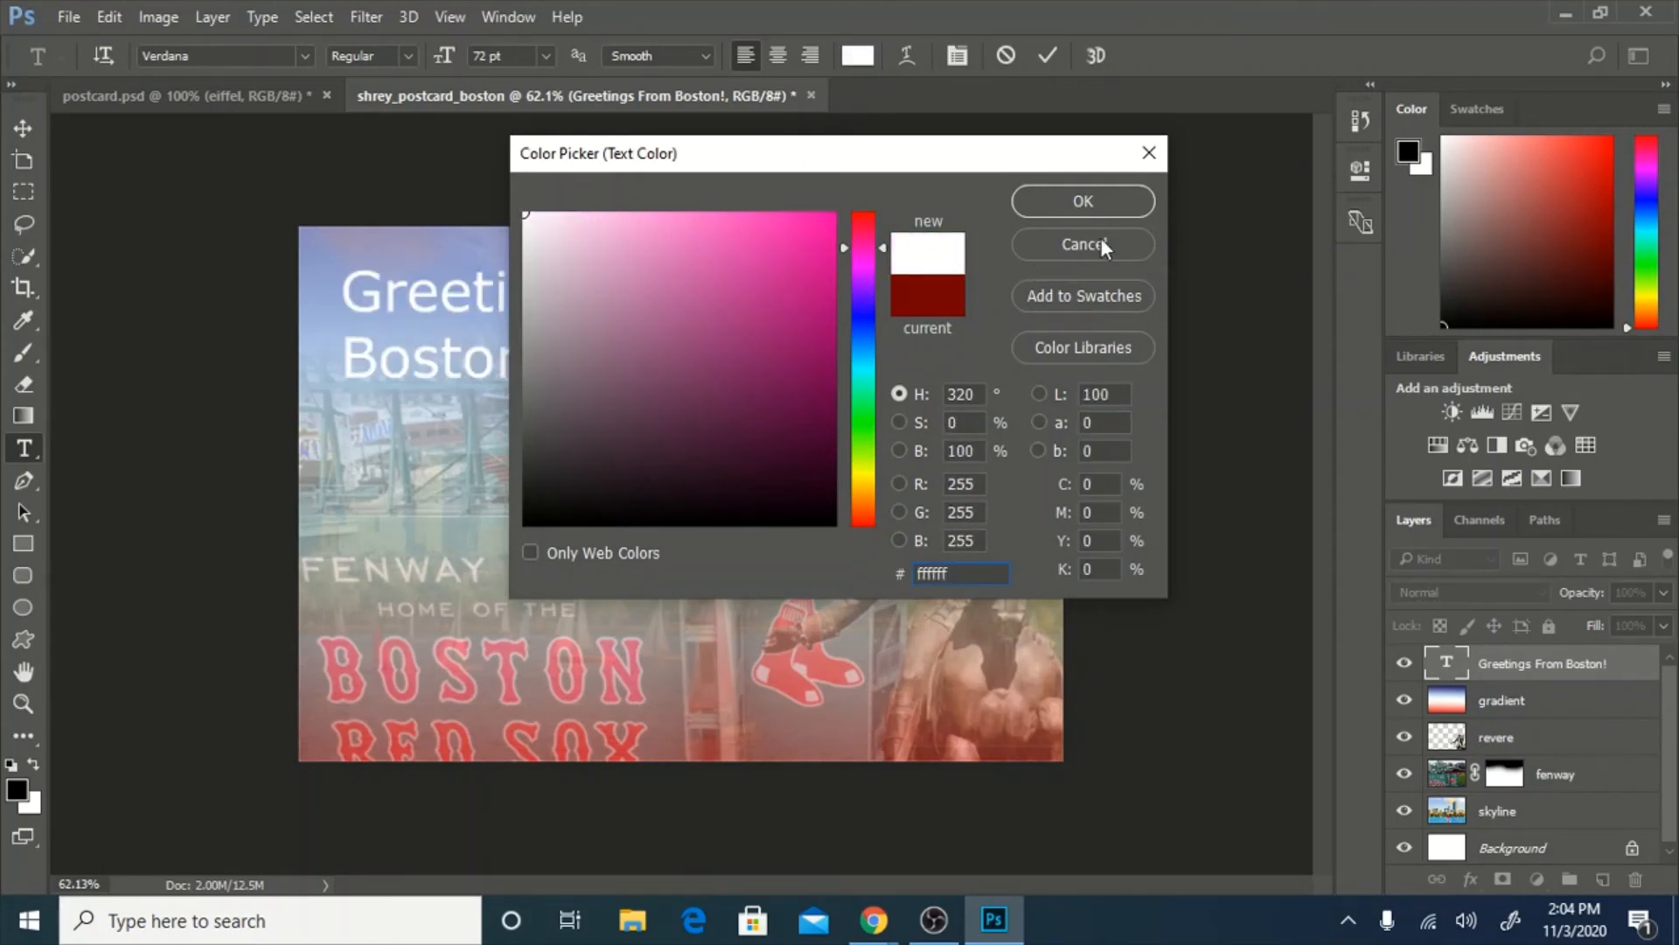
left_click(1096, 206)
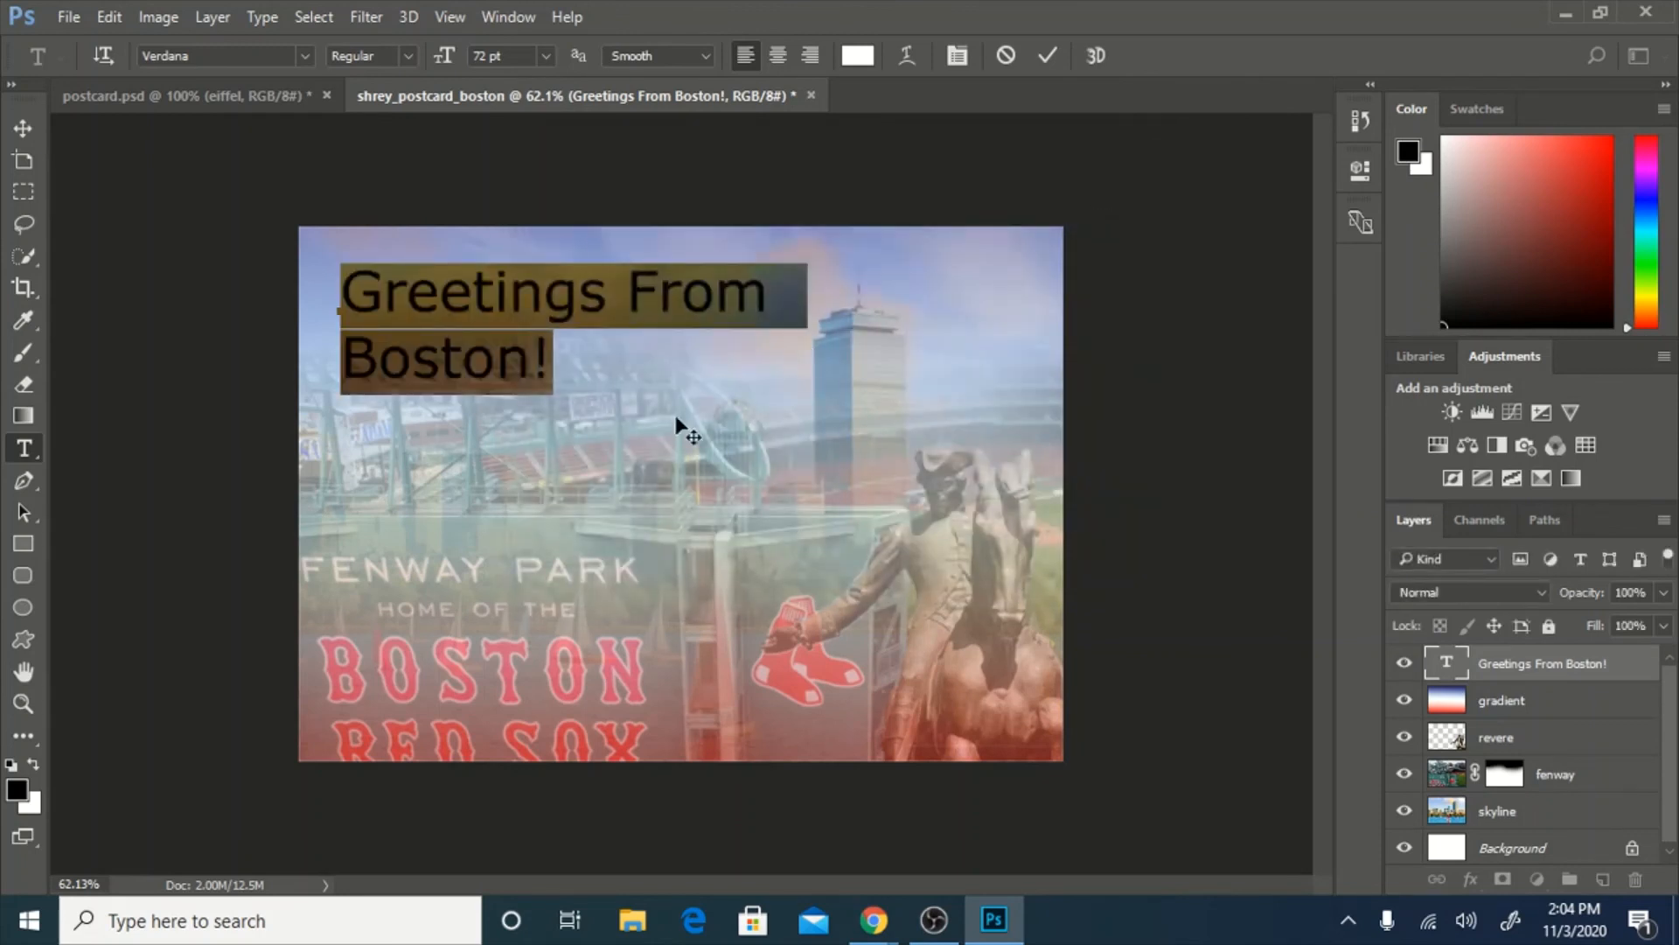
left_click(1119, 251)
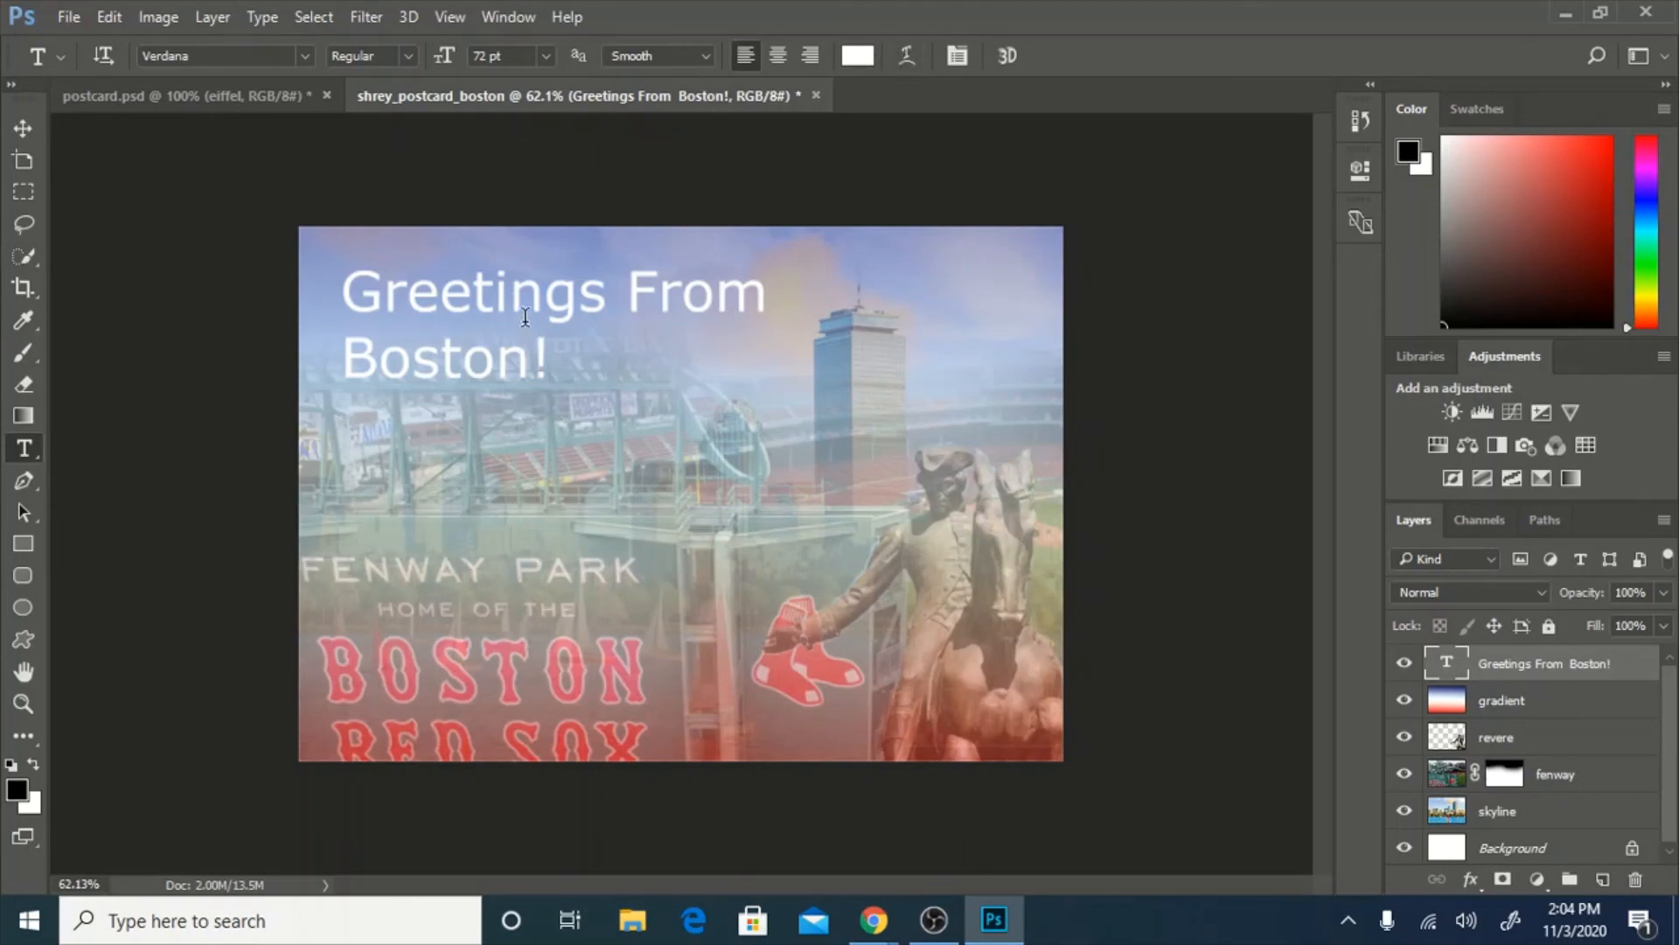
Set the font style of the whole white greeting to Bold and commit the text.
left_click_drag(548, 354, 320, 261)
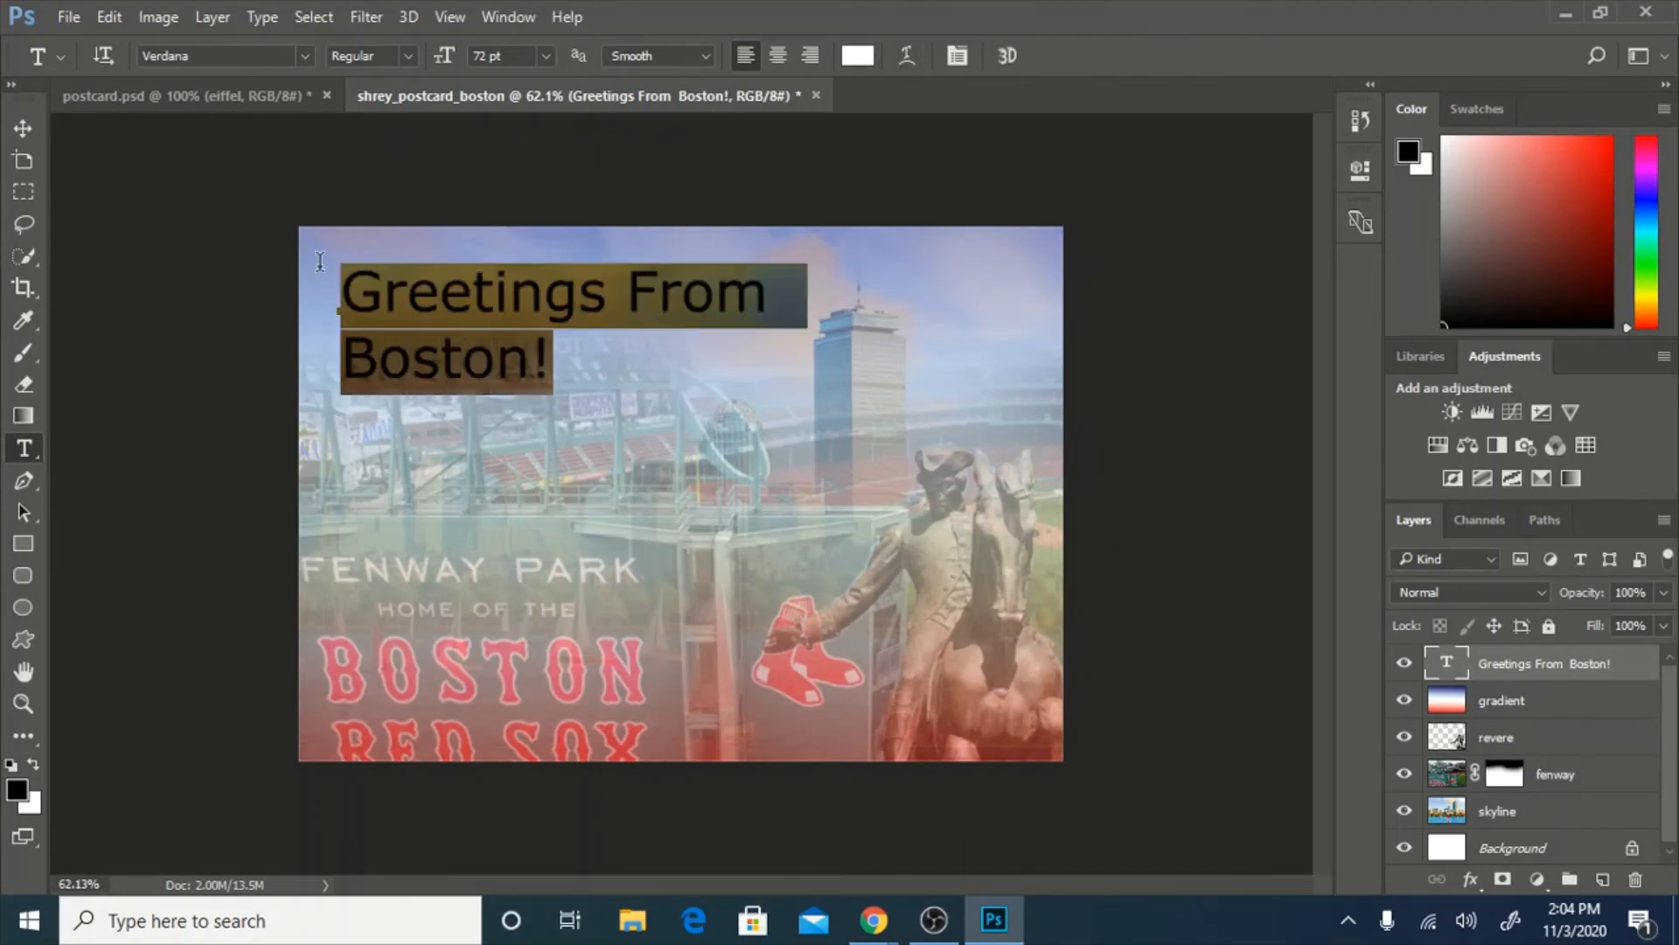
left_click(407, 56)
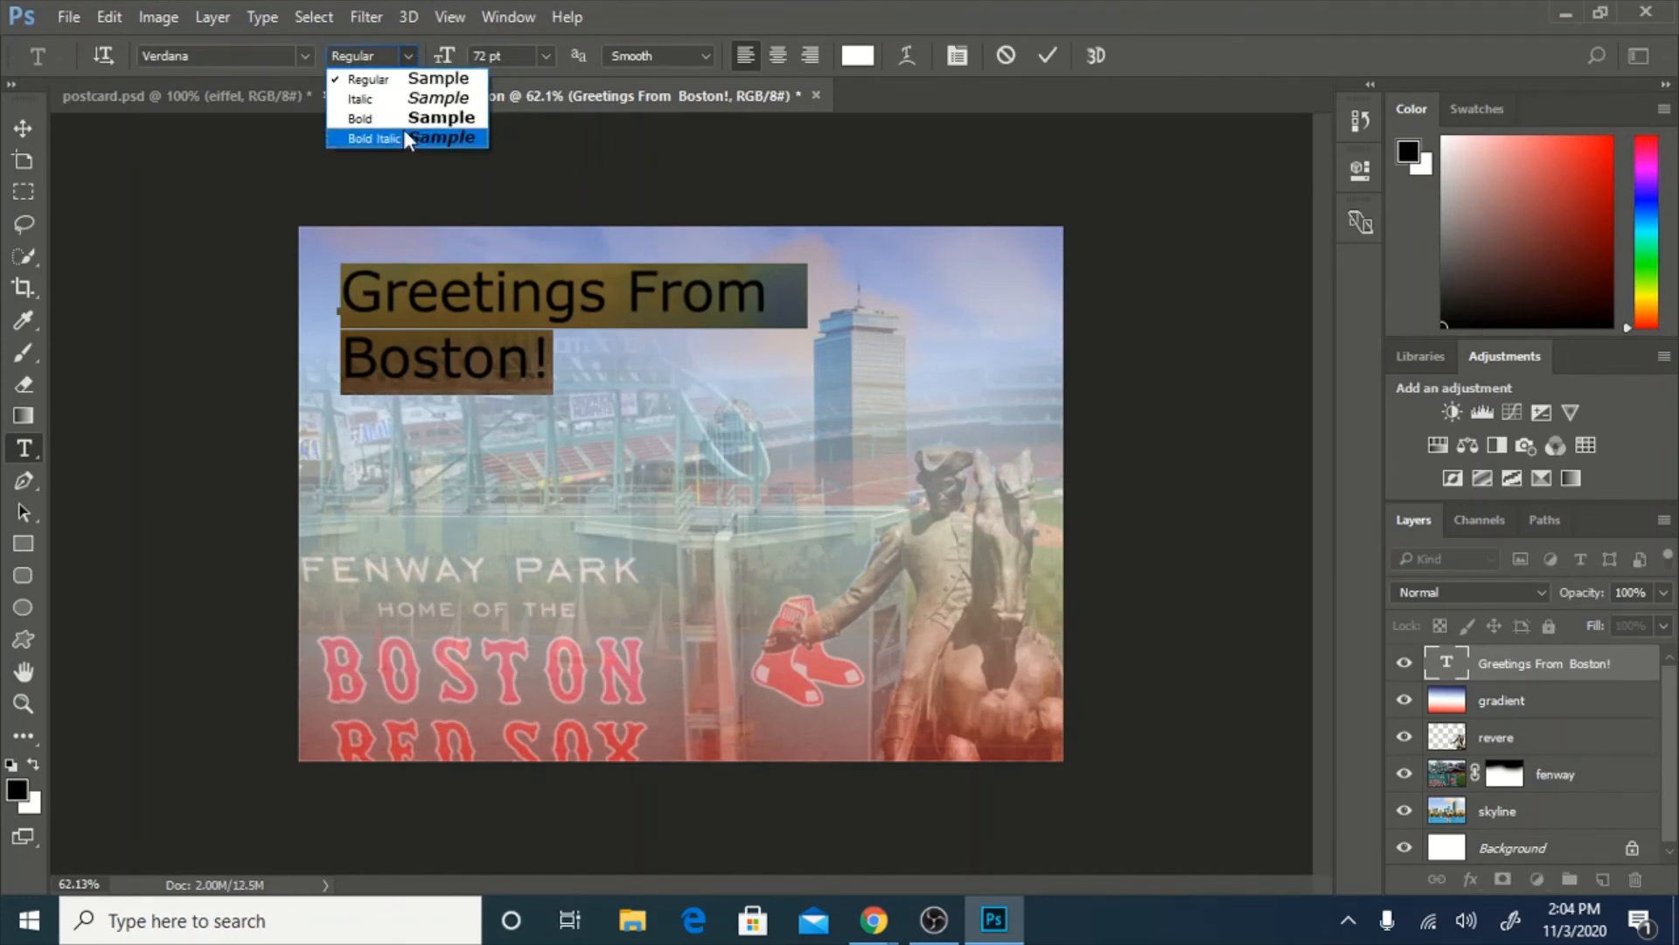
left_click(402, 114)
left_click(754, 477)
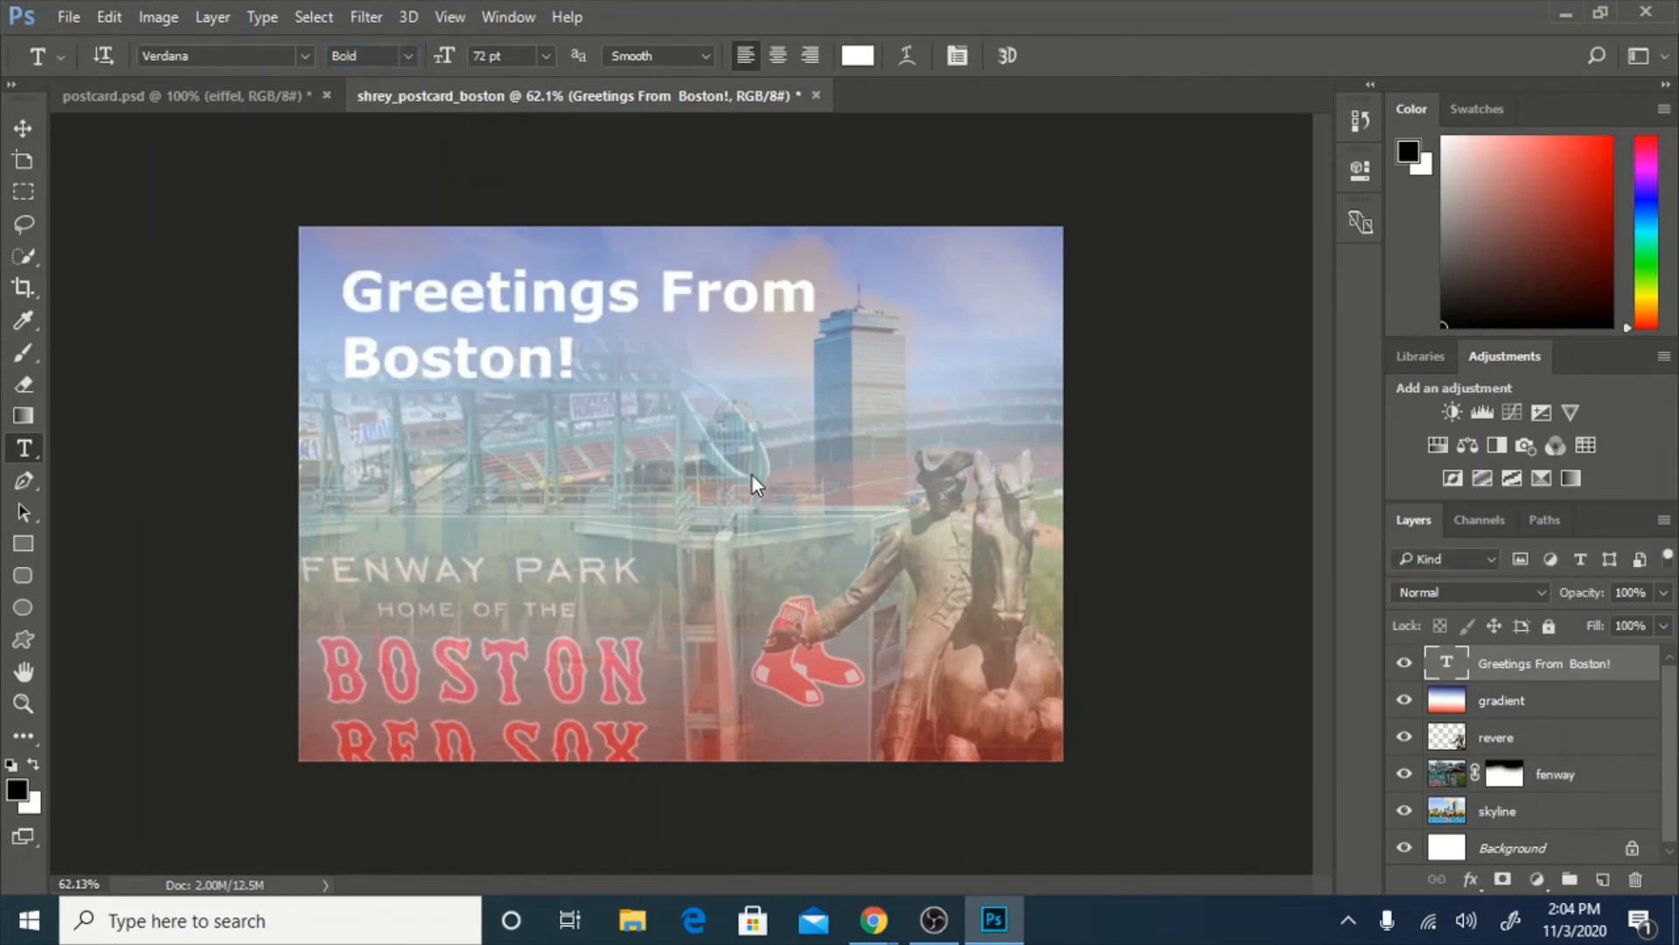